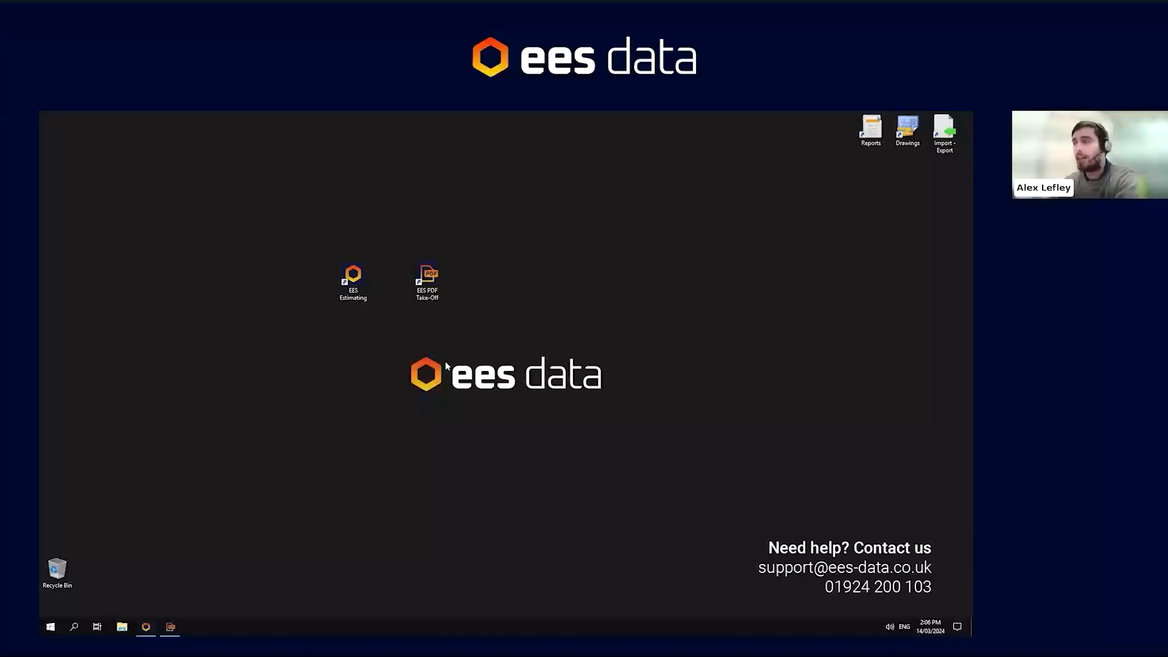
# Switch to EES Estimating and review the price update options, turning off stopping after each update, and exit without installing
pyautogui.click(146, 627)
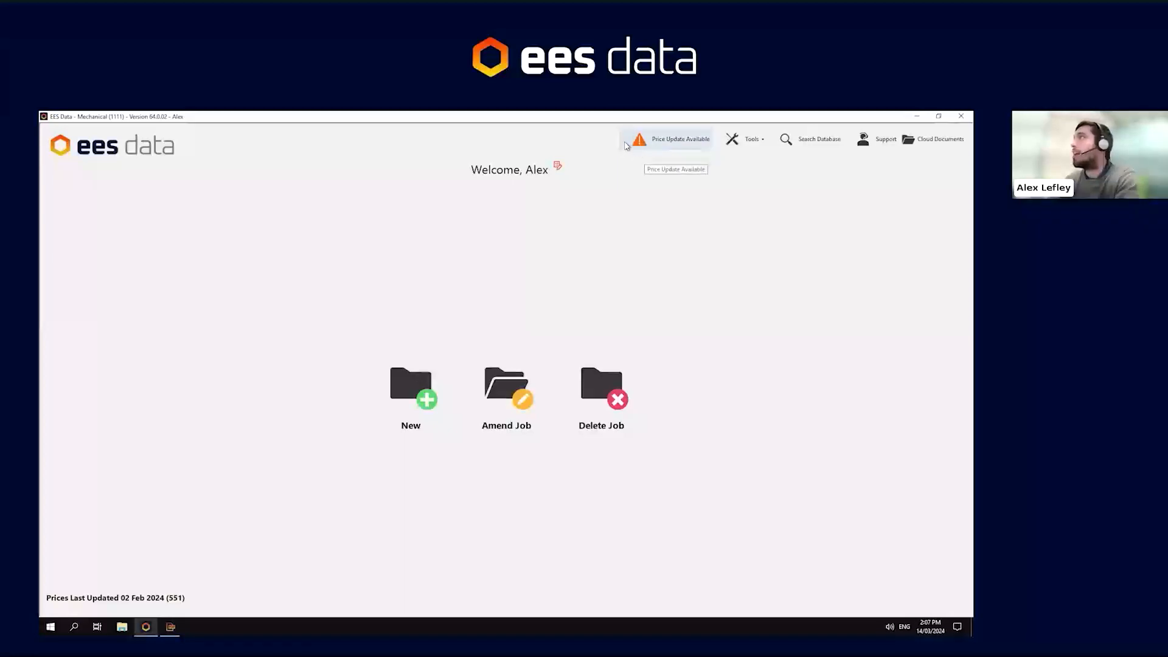
pyautogui.click(672, 144)
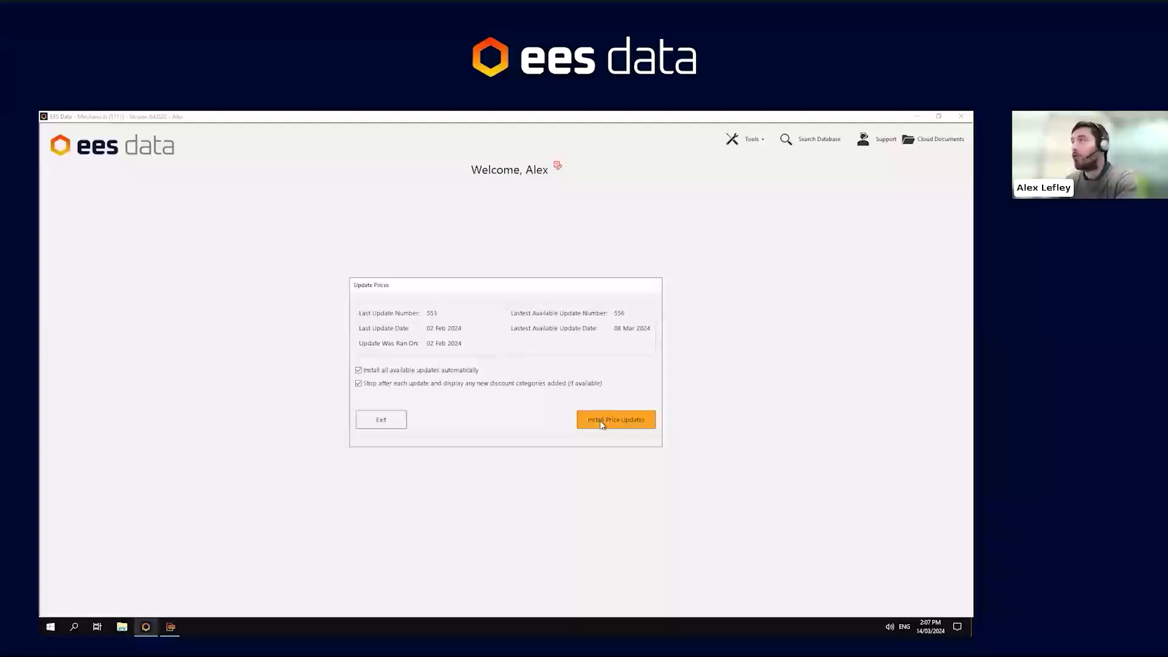
pyautogui.click(426, 386)
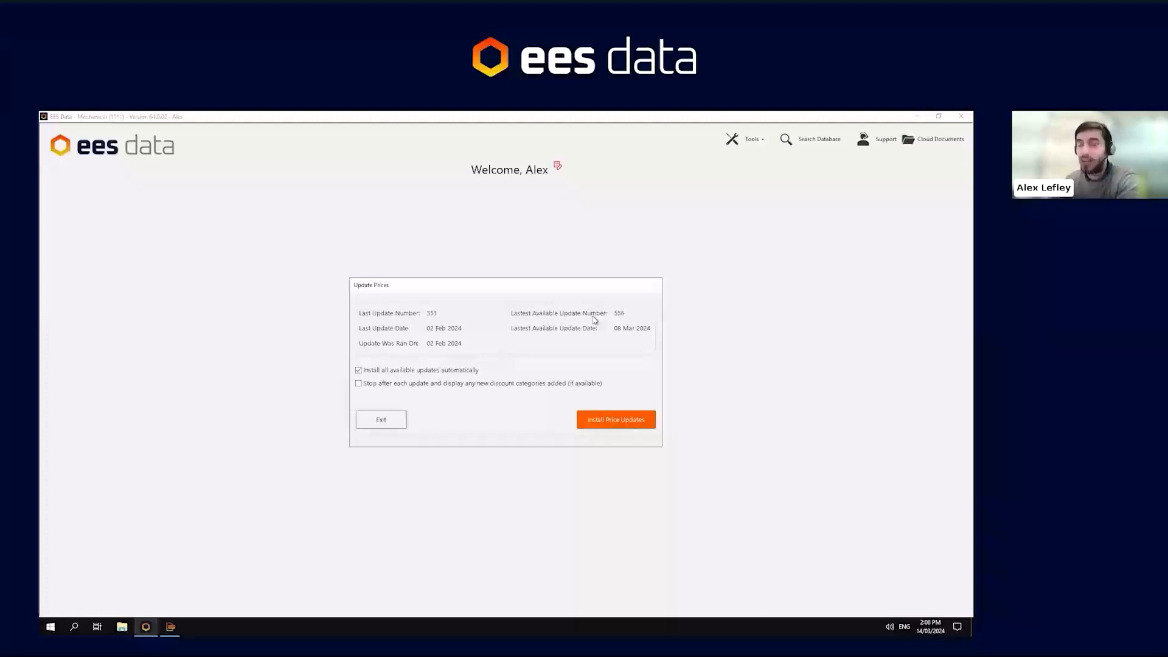
pyautogui.click(390, 424)
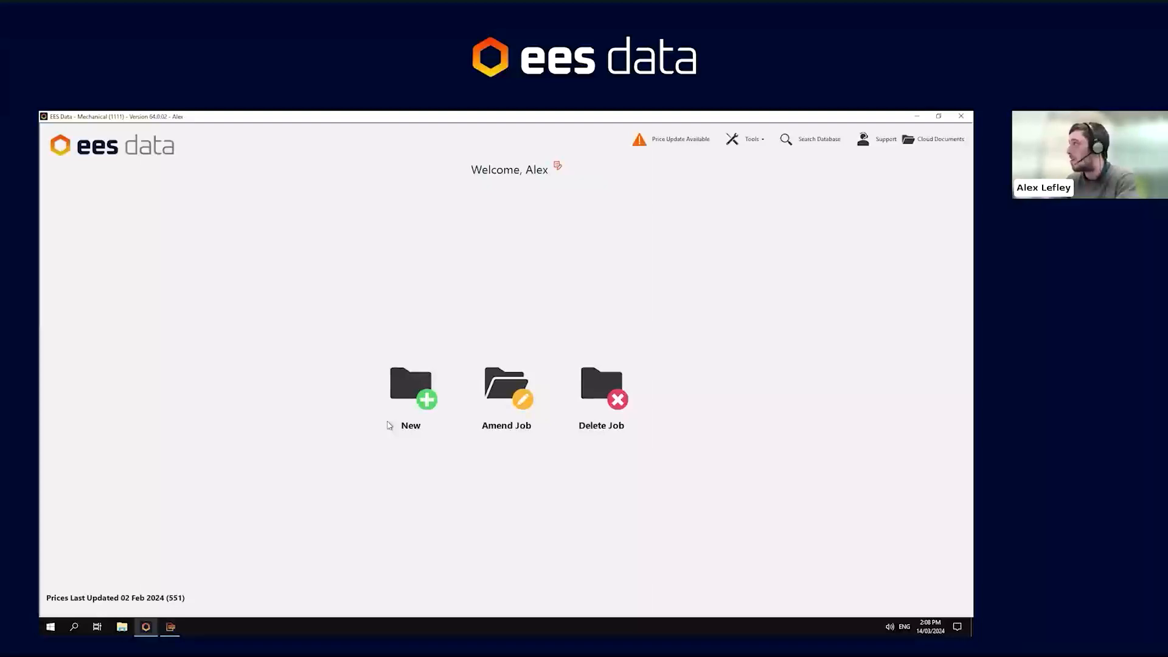
# View the available tool options and the database search form with its description and product code fields
pyautogui.click(736, 138)
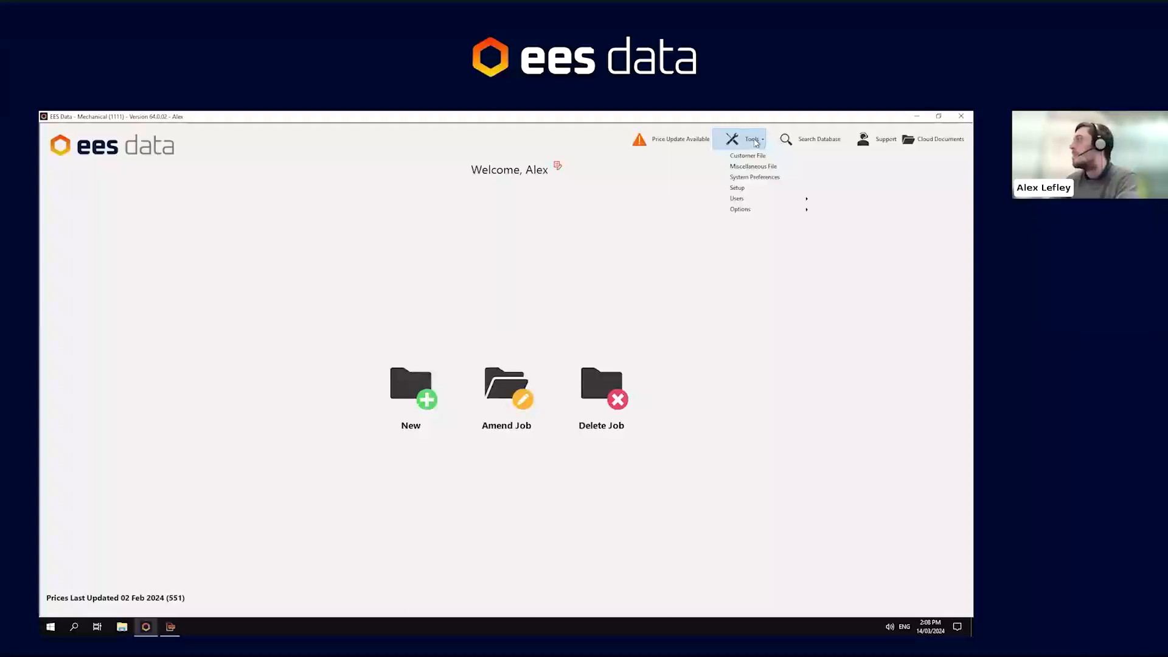
pyautogui.click(790, 138)
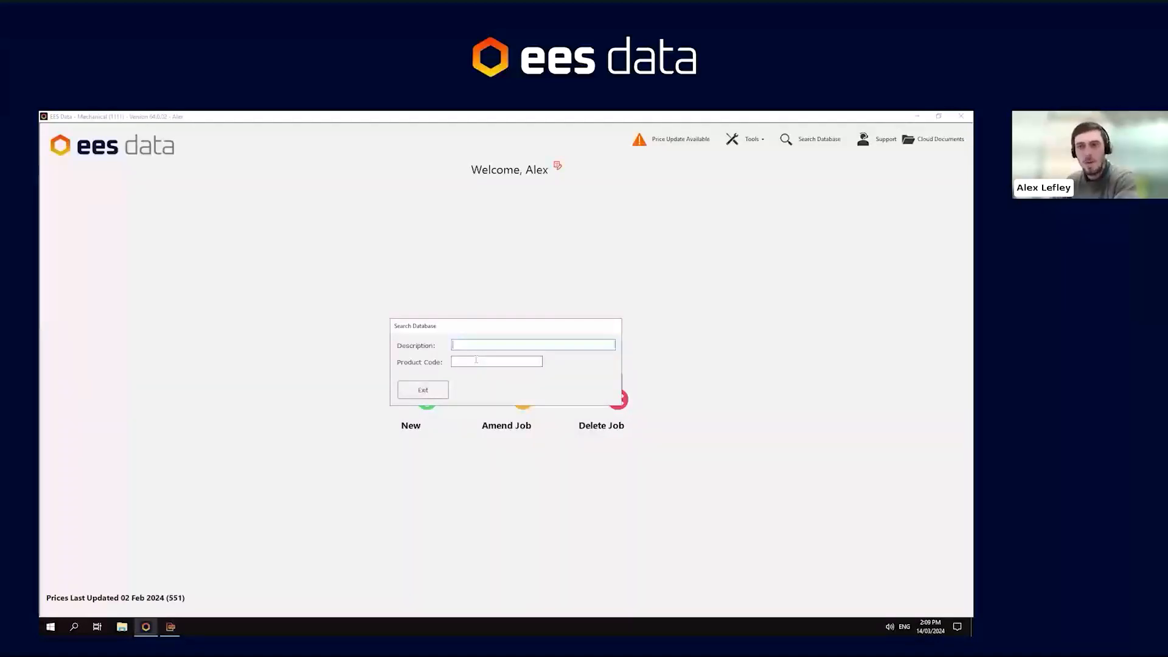
pyautogui.click(423, 389)
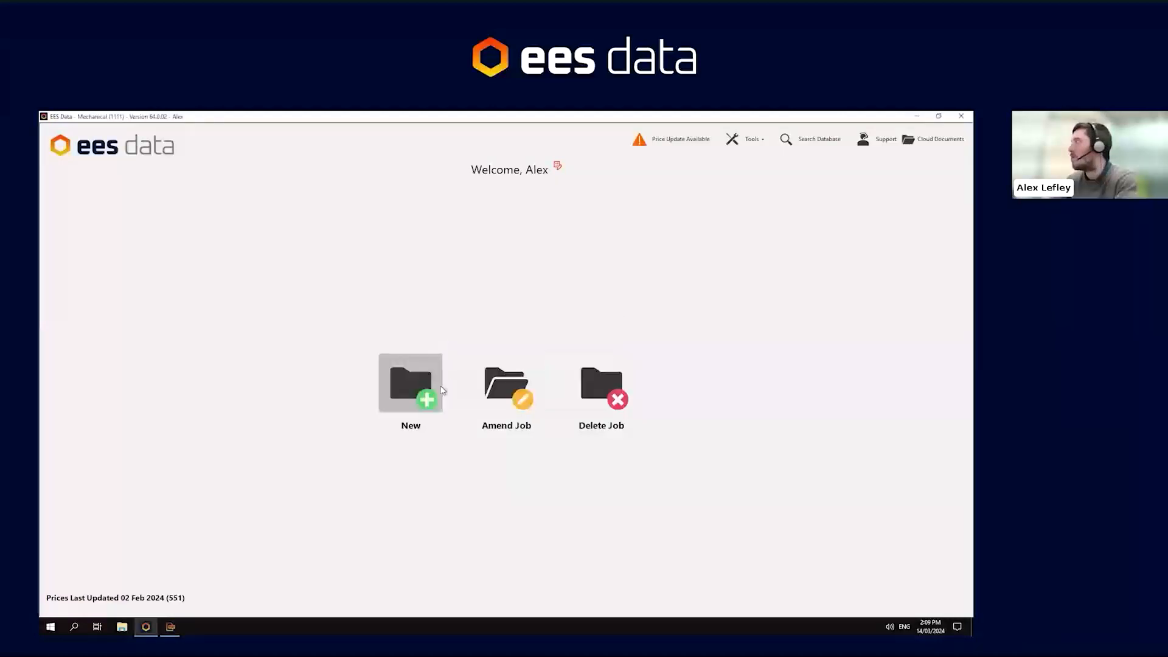
# View the support ticket form and close it without submitting a ticket
pyautogui.click(882, 141)
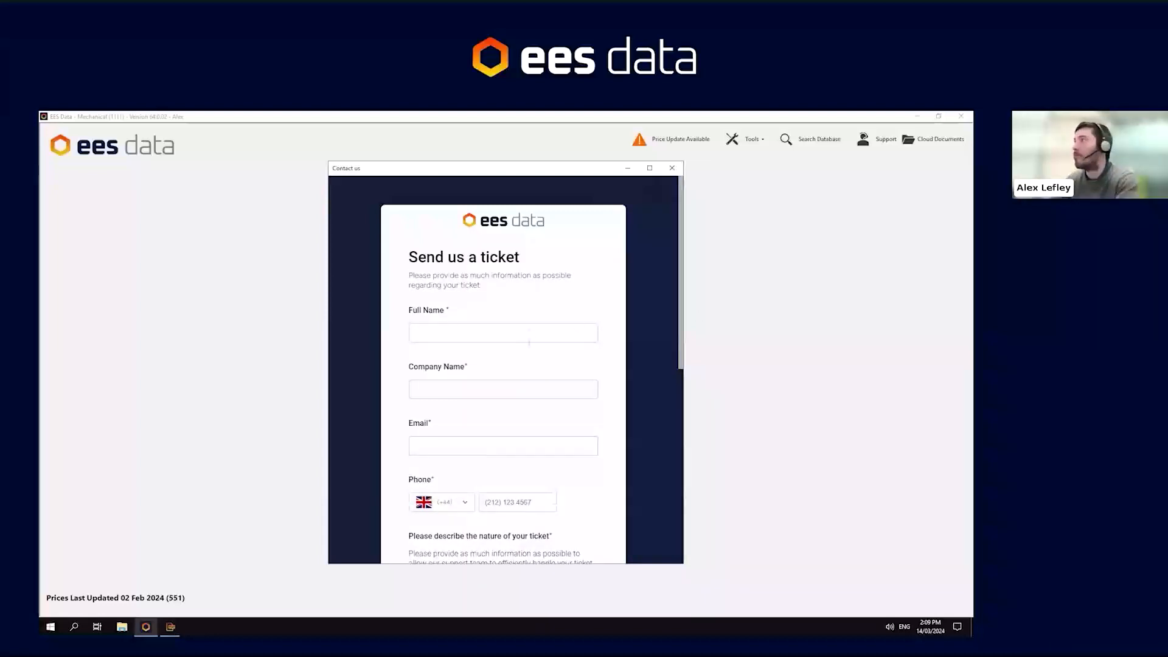
pyautogui.click(680, 168)
pyautogui.click(485, 465)
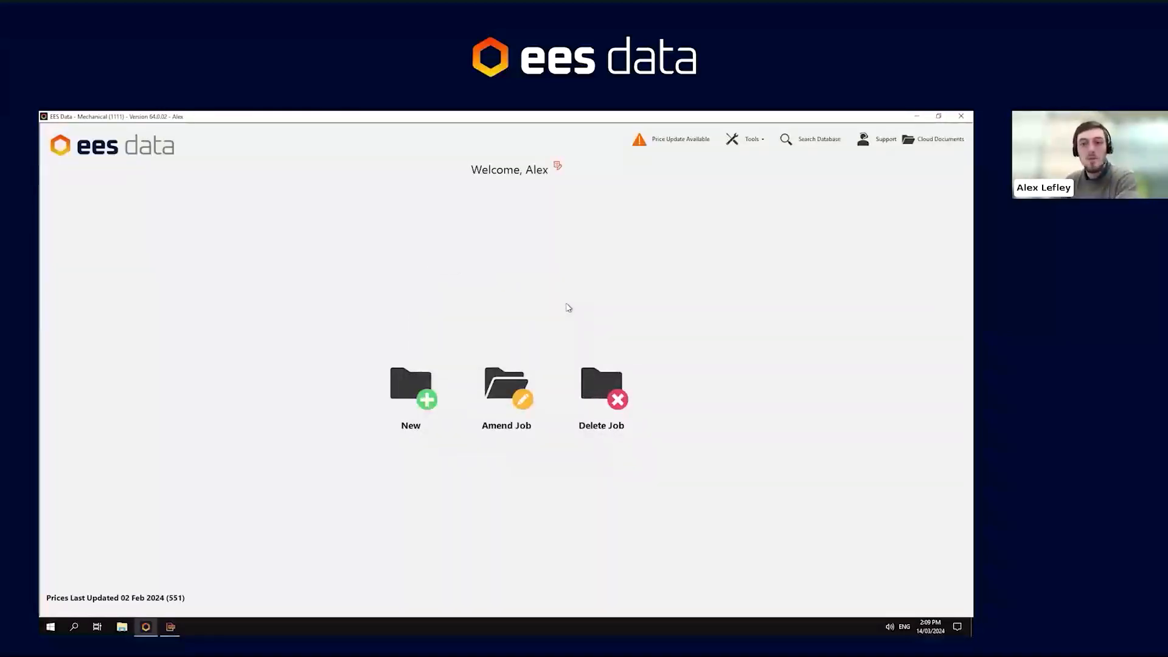
# Browse the Drawings folder in the cloud documents and close the file window
pyautogui.click(936, 142)
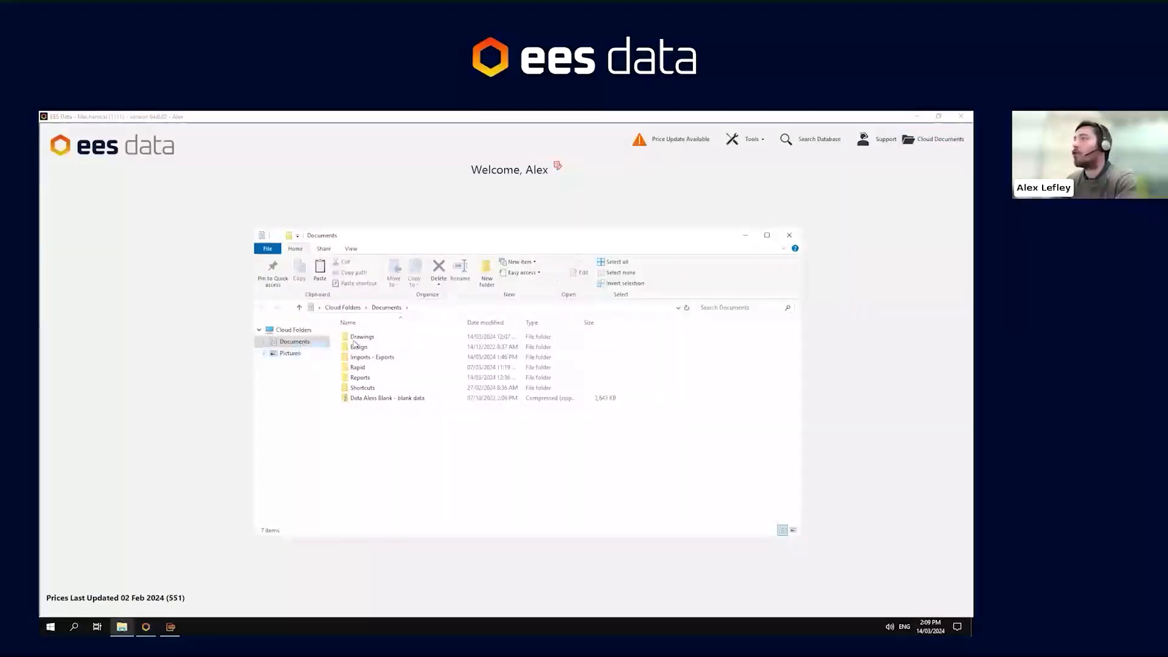
pyautogui.doubleClick(367, 339)
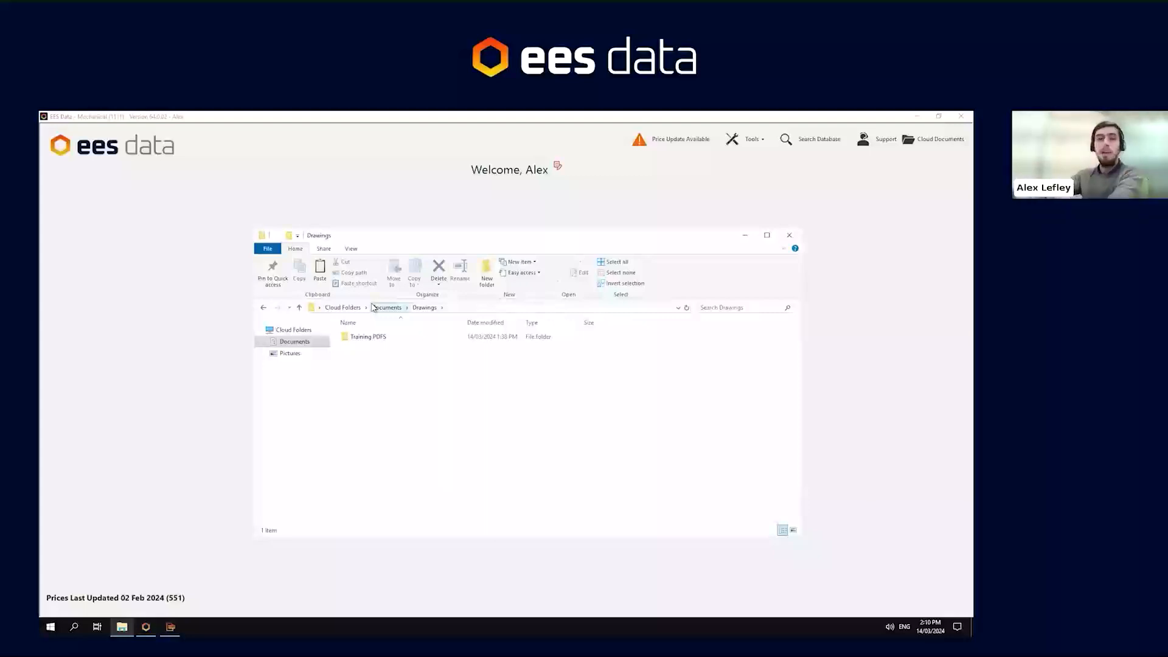
pyautogui.click(791, 237)
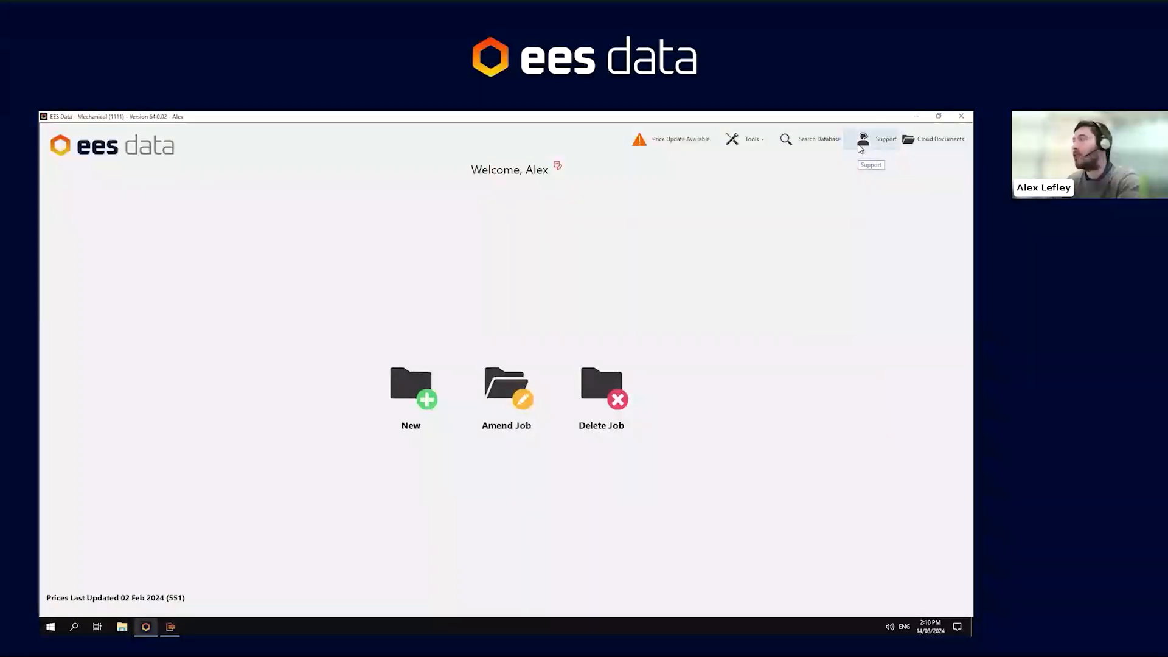
# Start a new job with the advanced options collapsed, using job code QE1001 and job name EES Training
pyautogui.click(413, 396)
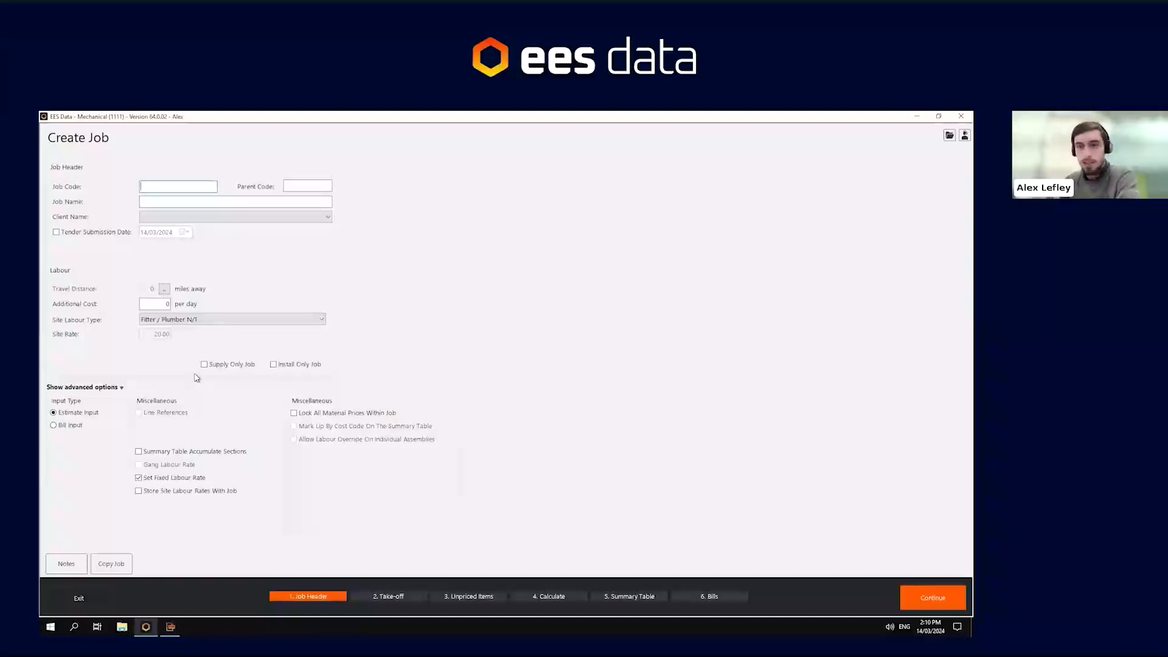
pyautogui.click(110, 390)
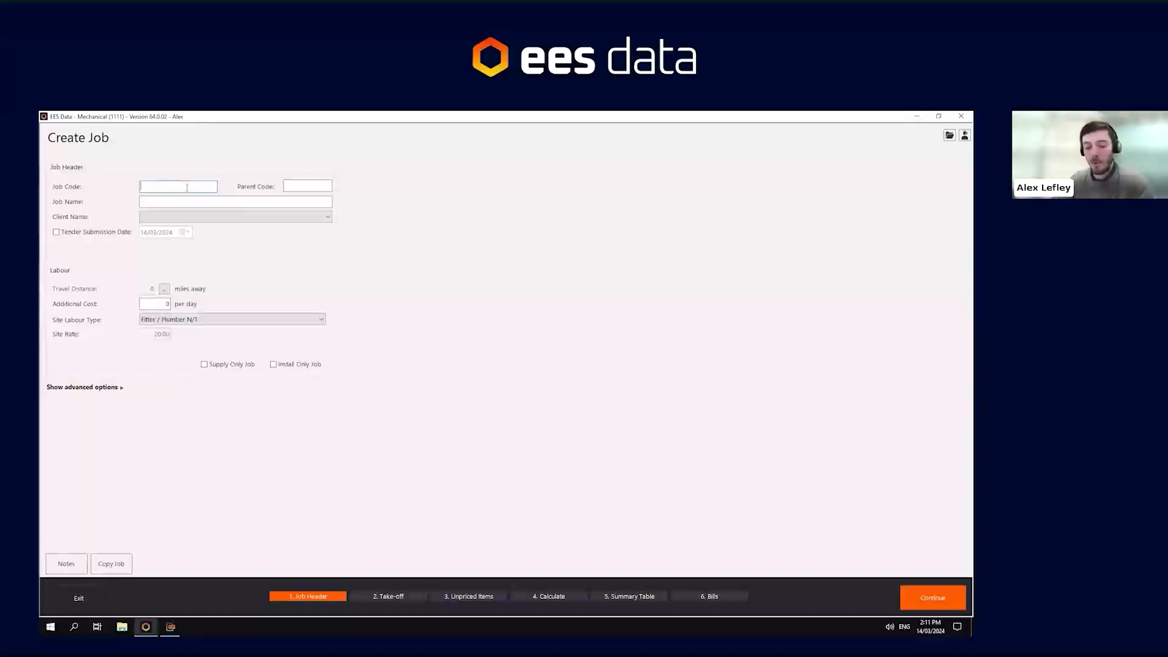
pyautogui.write('Q')
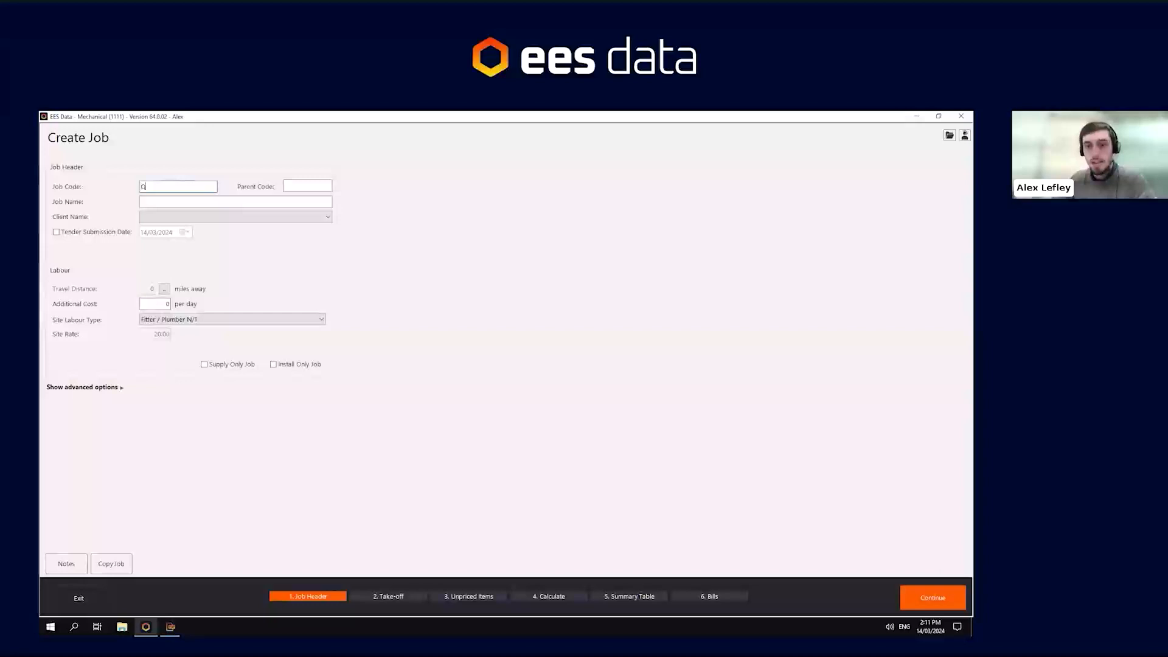
pyautogui.write('E')
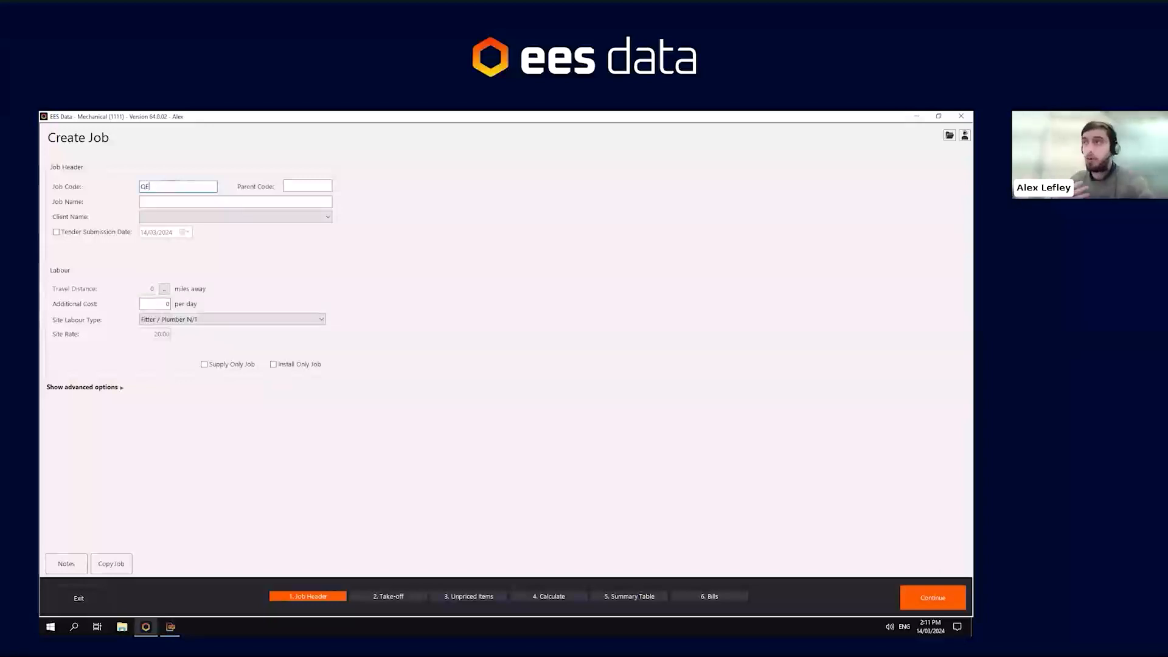
pyautogui.write('1001')
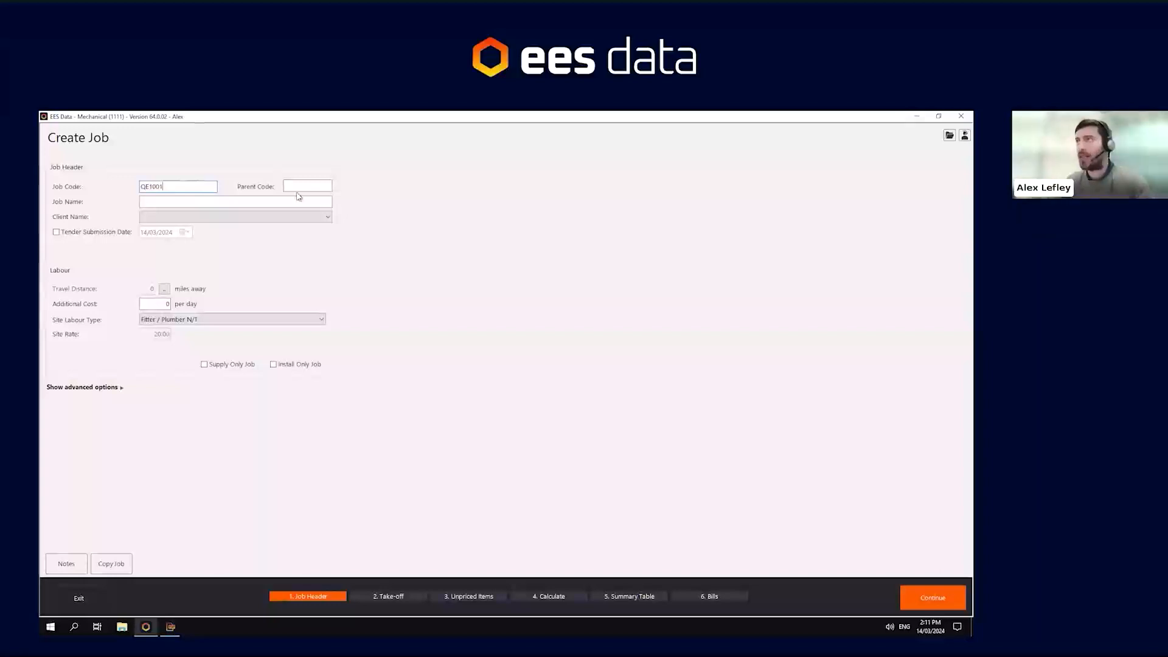
pyautogui.click(260, 205)
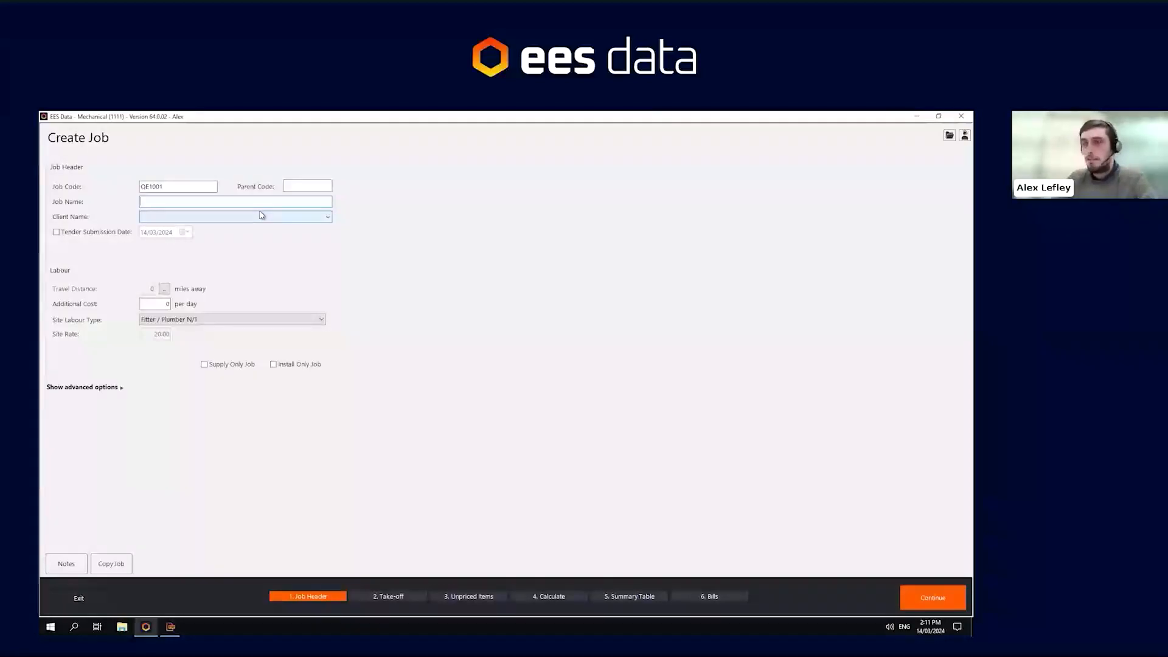
pyautogui.write('EES')
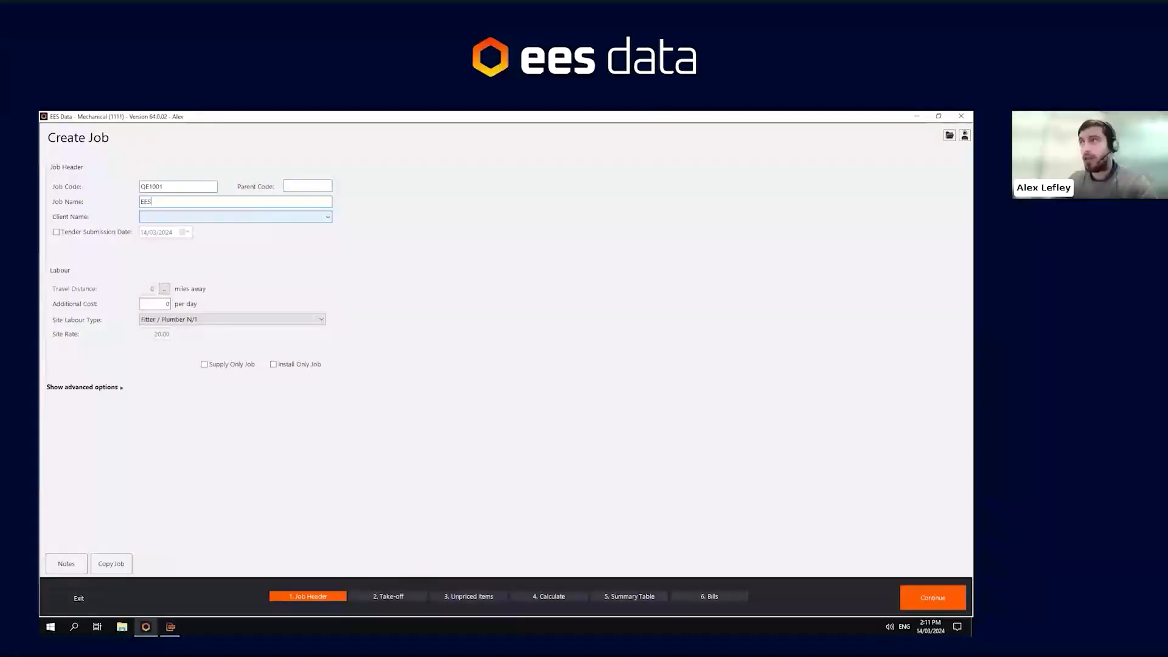
pyautogui.write(' Training')
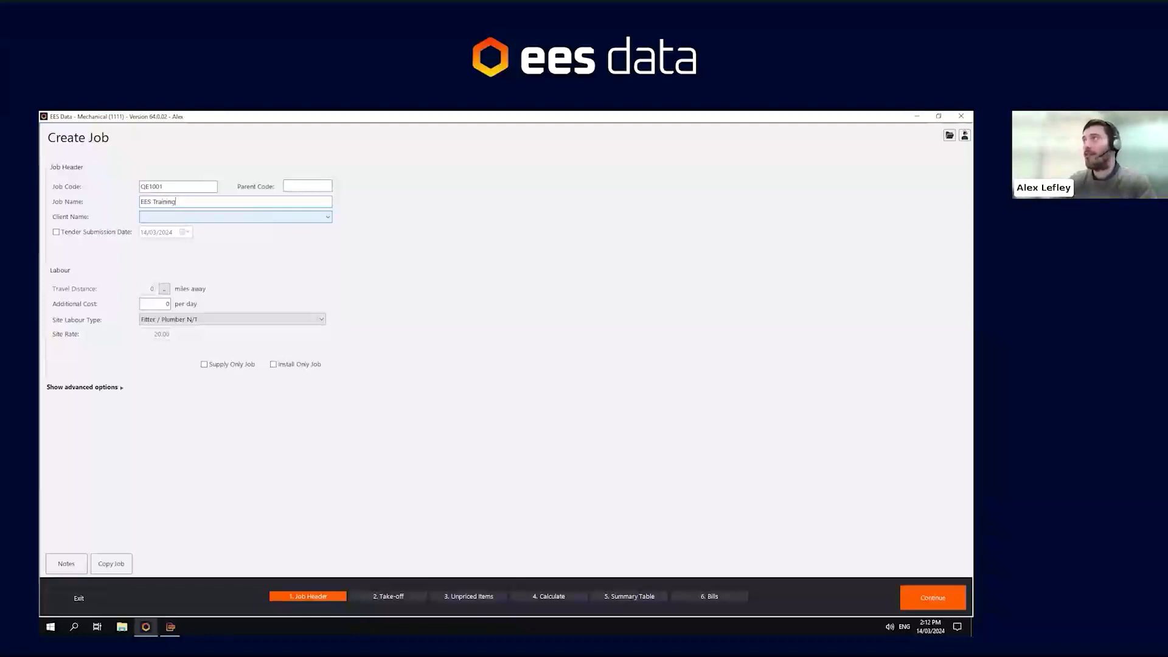
# View the entry form for adding a new customer from the client name choices and exit without saving
pyautogui.click(283, 219)
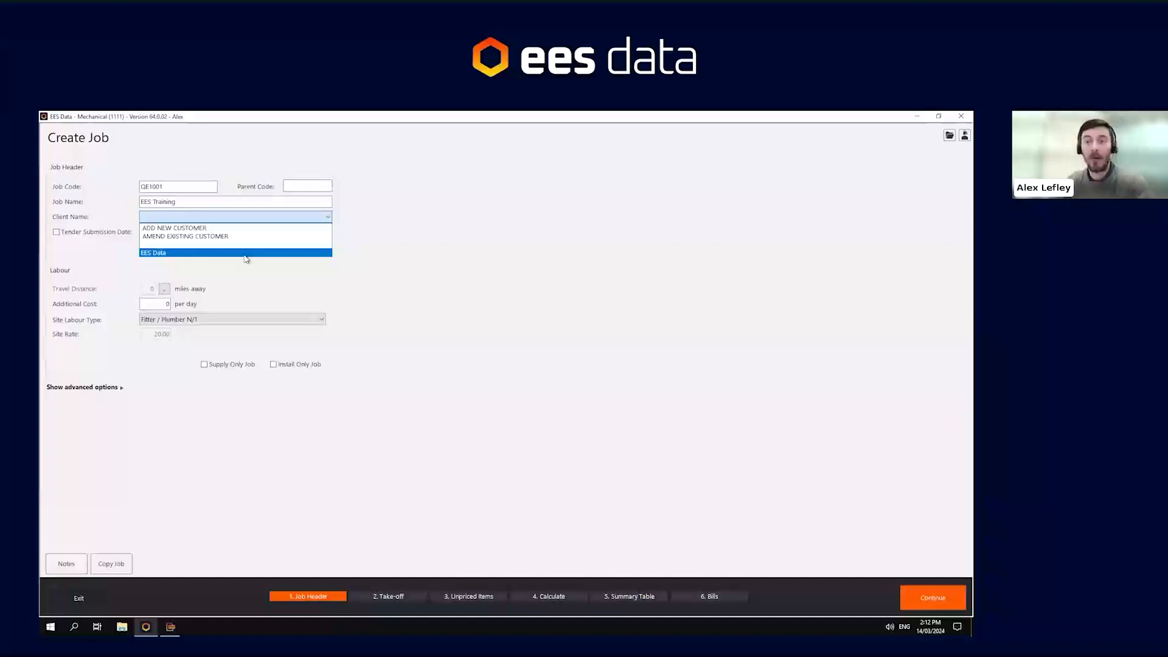
pyautogui.click(203, 230)
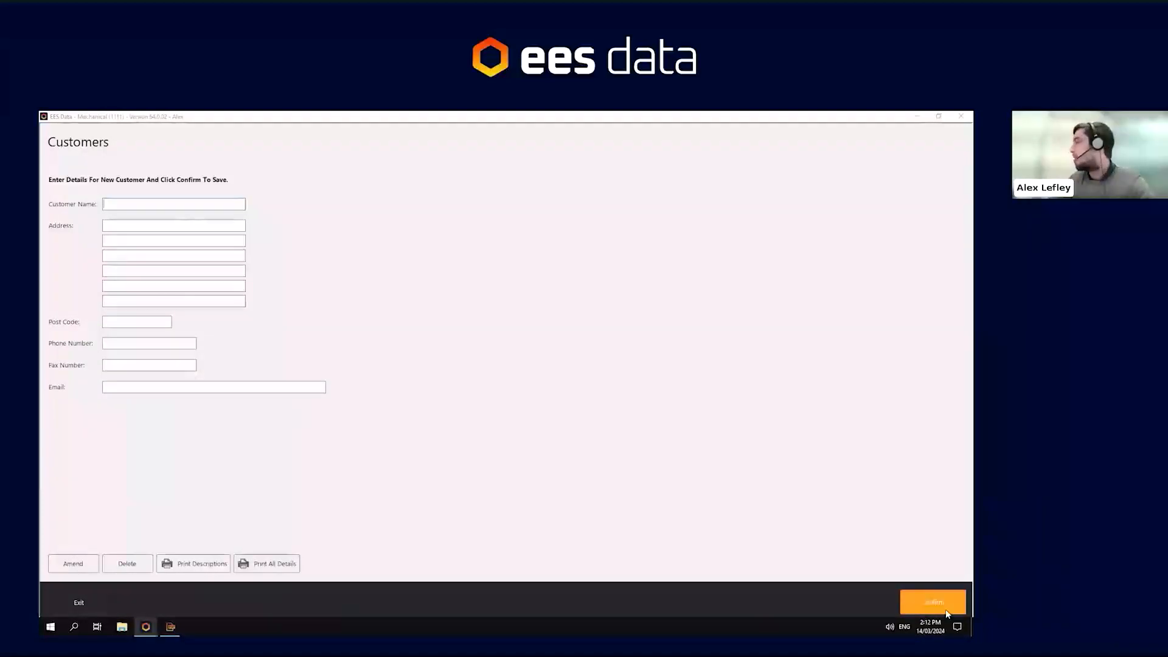
pyautogui.click(96, 597)
# Assign EES Data as the job's client and enable a tender submission date of 21/03/2024
pyautogui.click(222, 217)
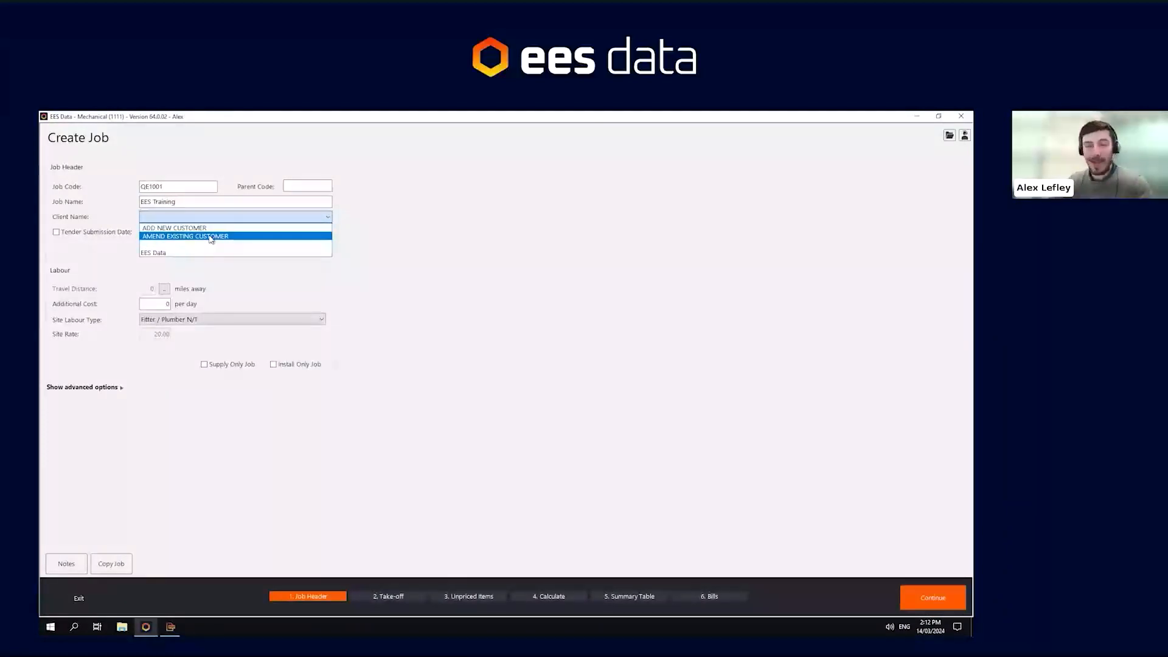
pyautogui.click(182, 253)
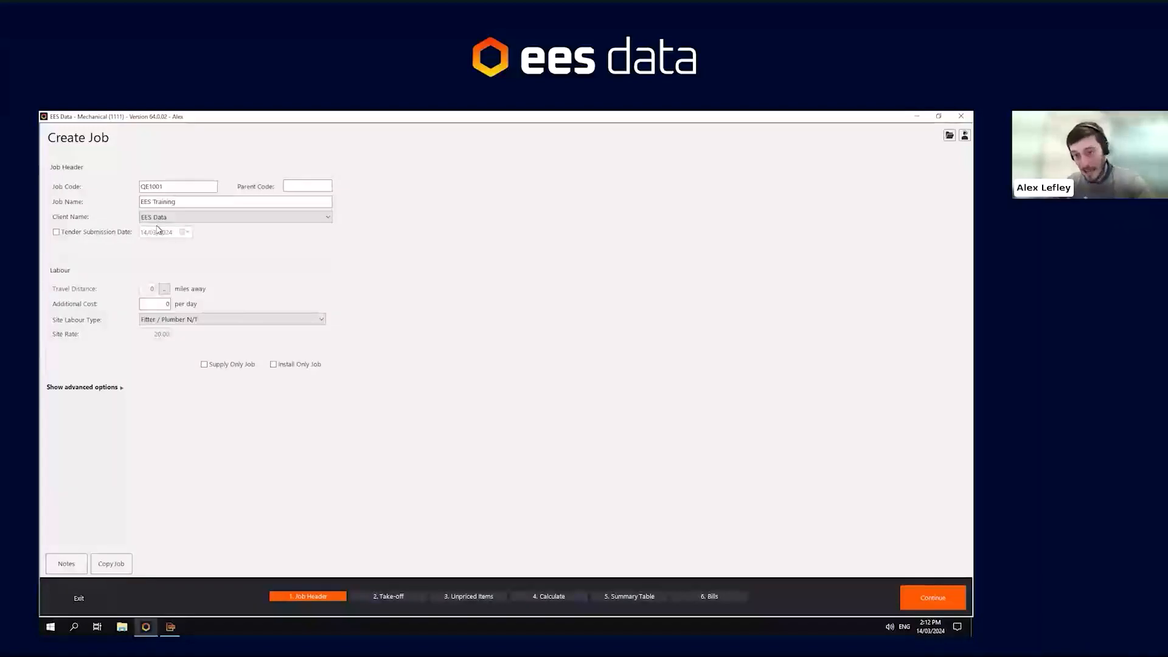
pyautogui.click(121, 235)
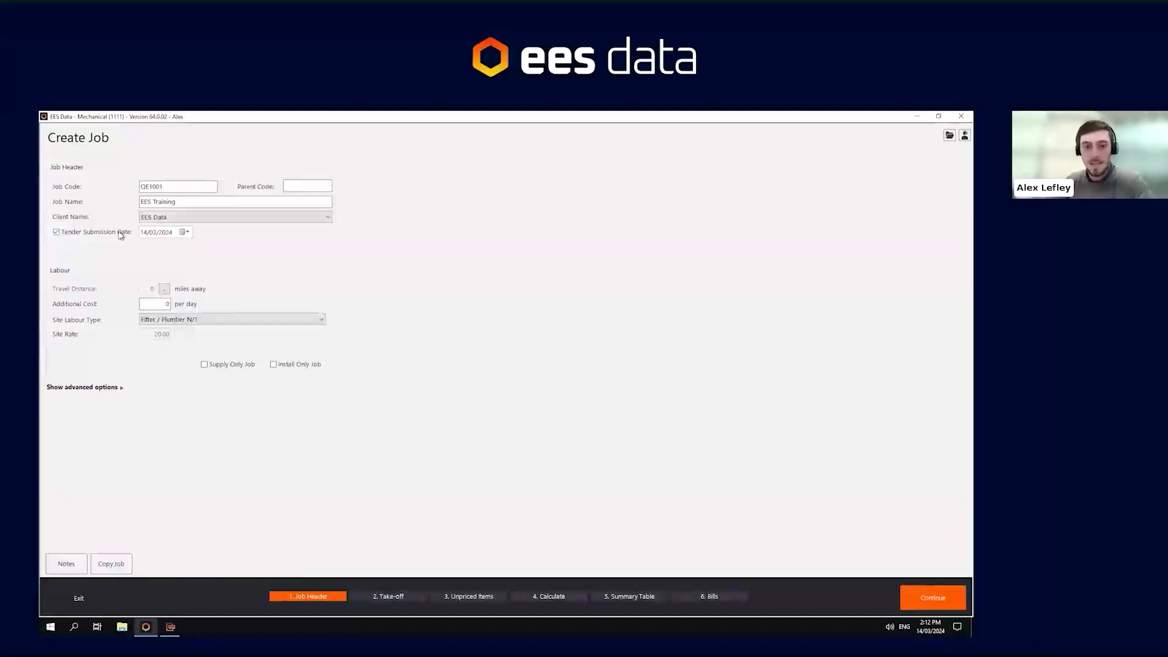
pyautogui.click(184, 233)
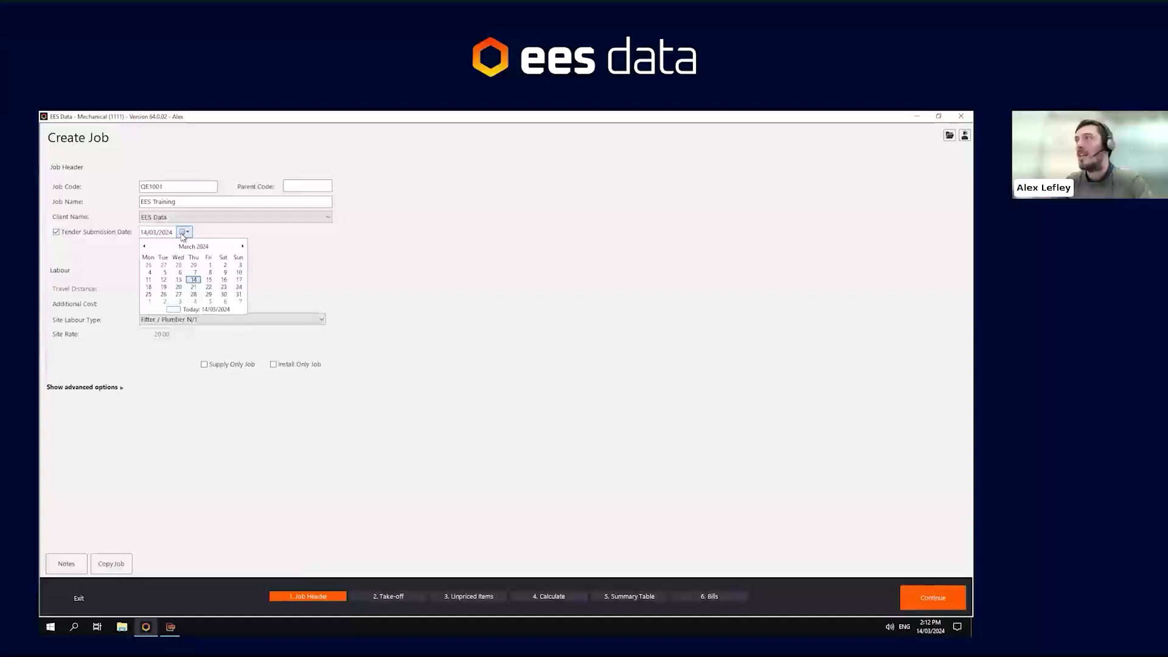
pyautogui.click(194, 288)
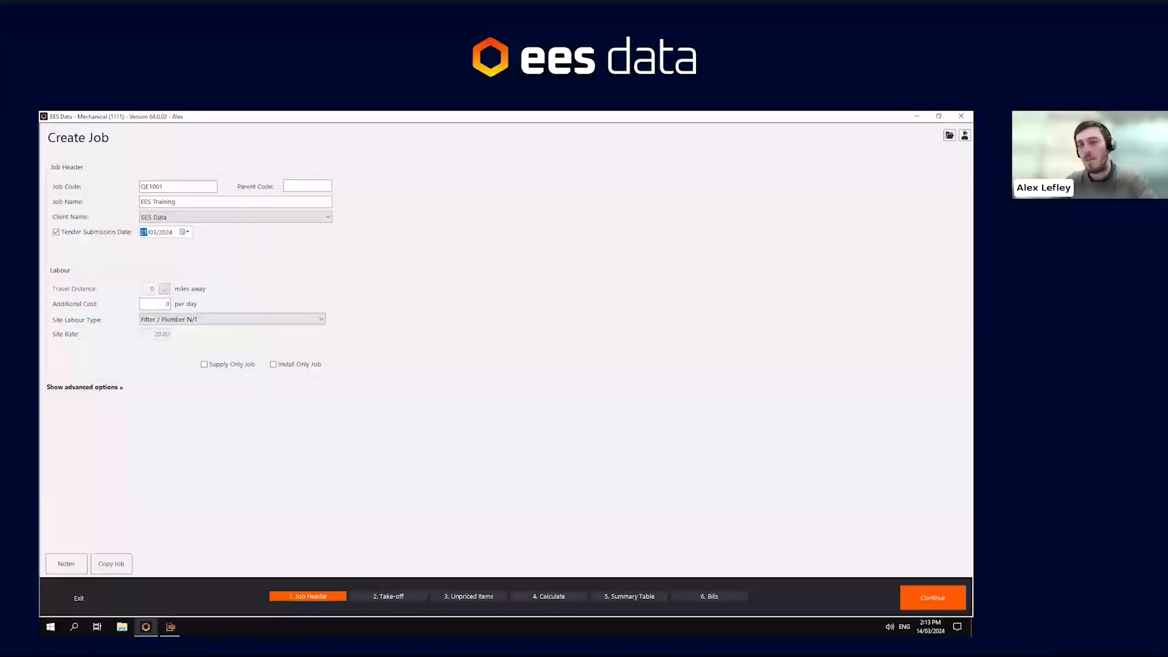
pyautogui.click(295, 185)
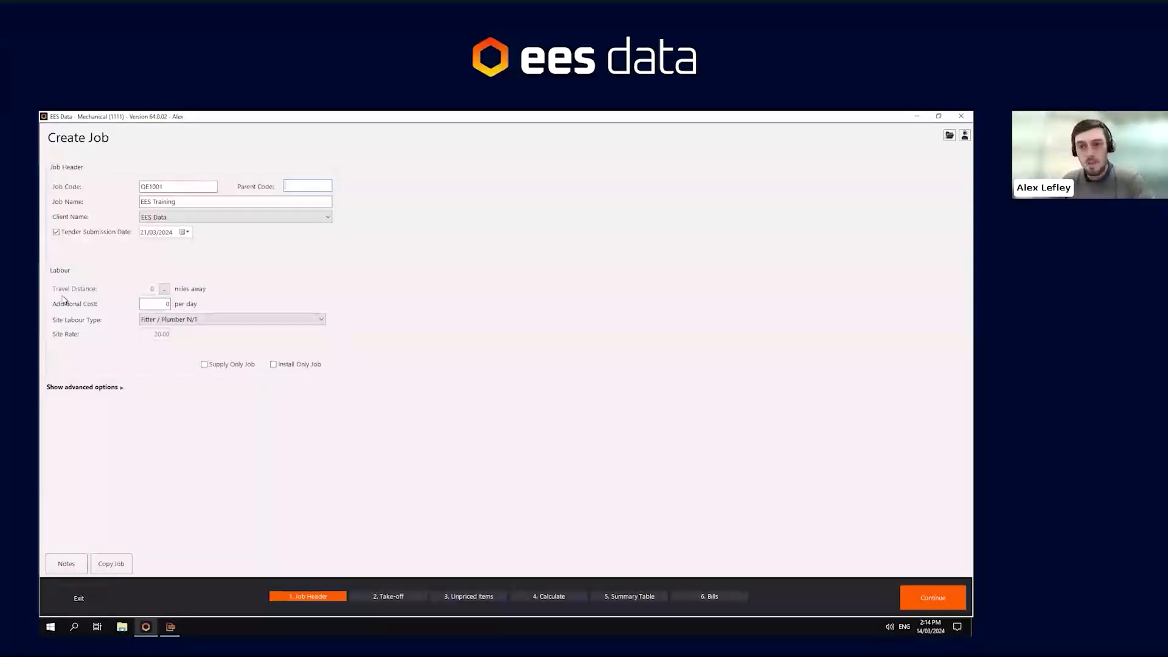
# Set the cost per mile to 0.45 in the out allowances for the job's travel distance
pyautogui.click(165, 290)
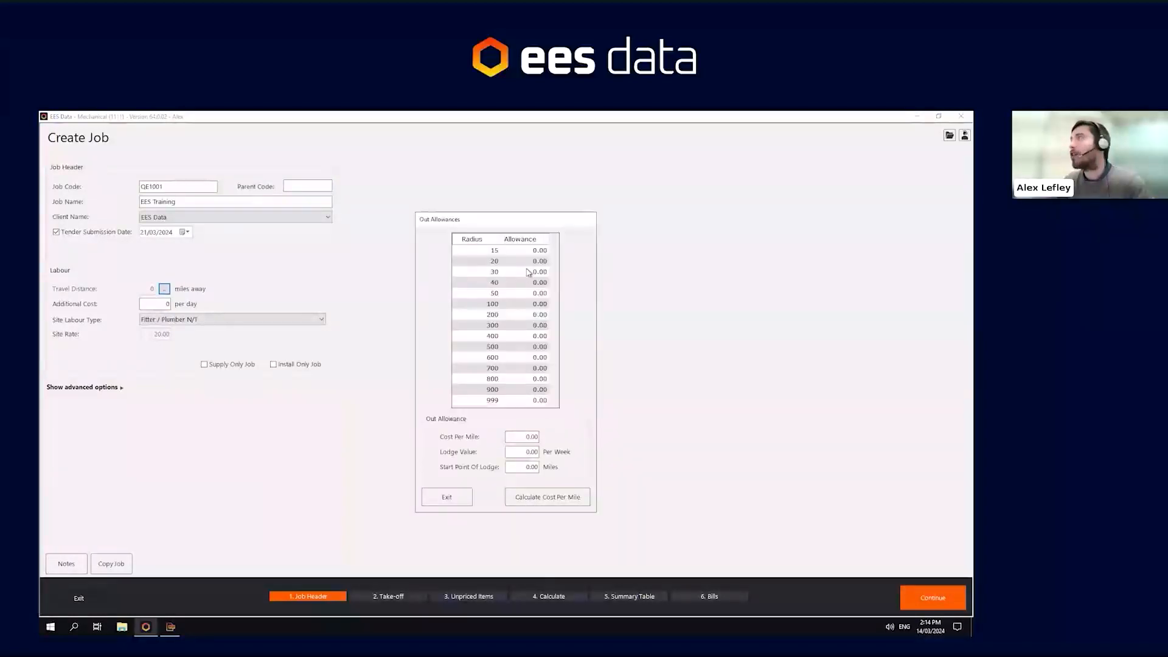
pyautogui.click(529, 400)
pyautogui.click(525, 451)
pyautogui.click(519, 467)
pyautogui.click(518, 436)
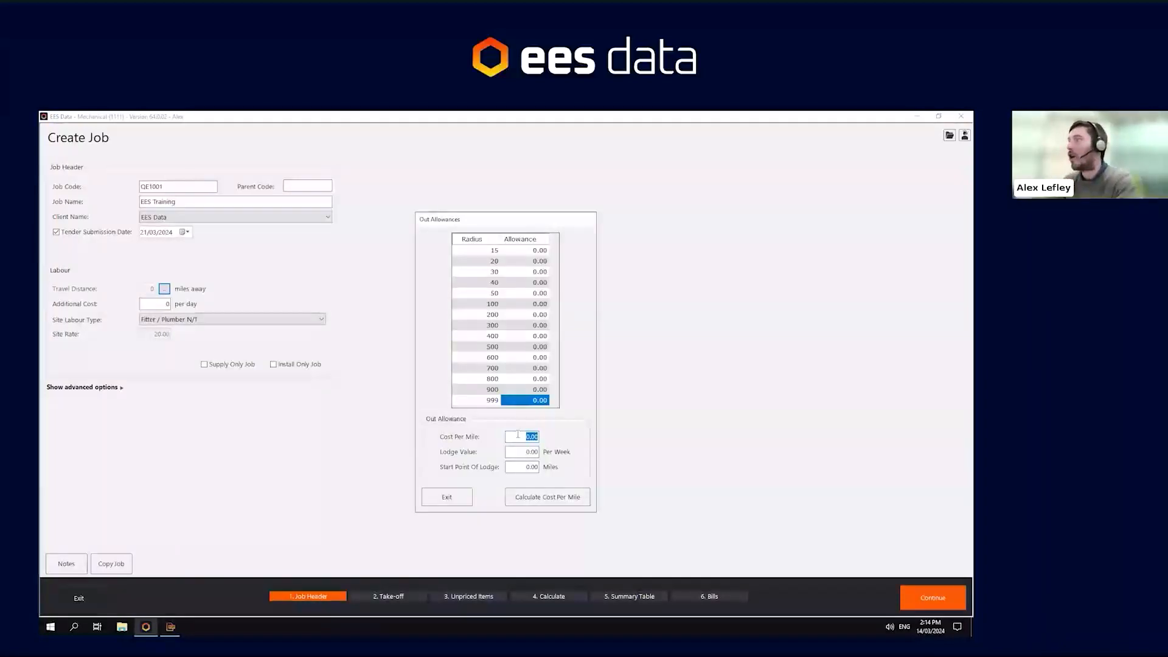
pyautogui.write('0.45')
pyautogui.press('Tab')
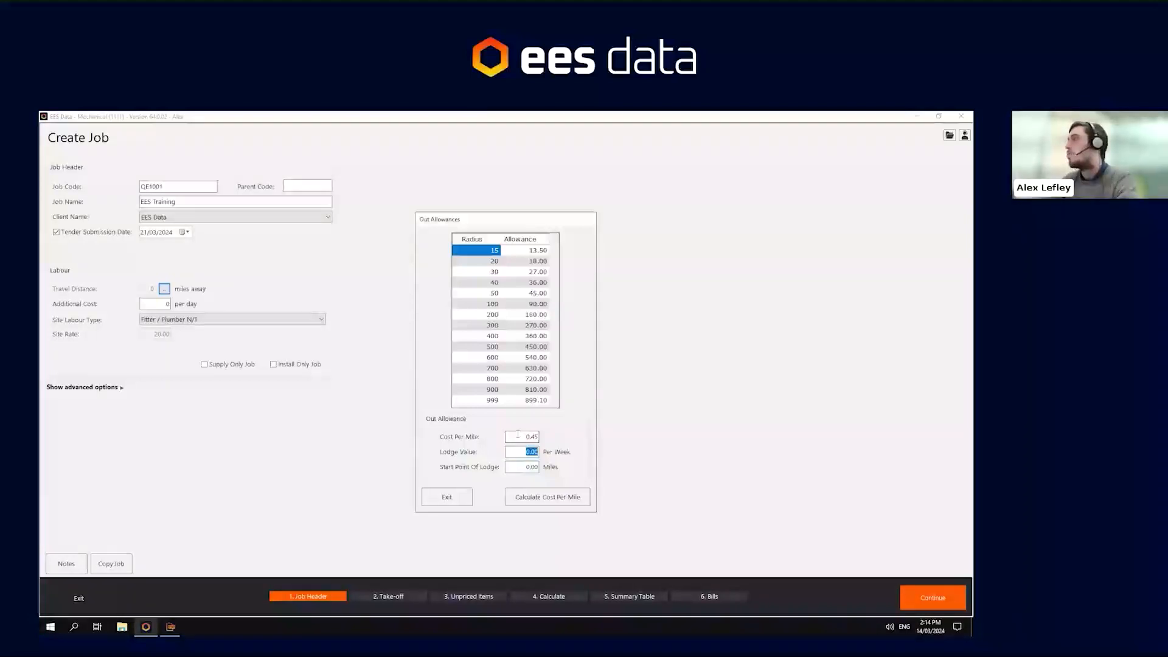
# Set the lodge value to 400 per week with a lodge start point of 75 miles, and close the out allowances
pyautogui.write('400')
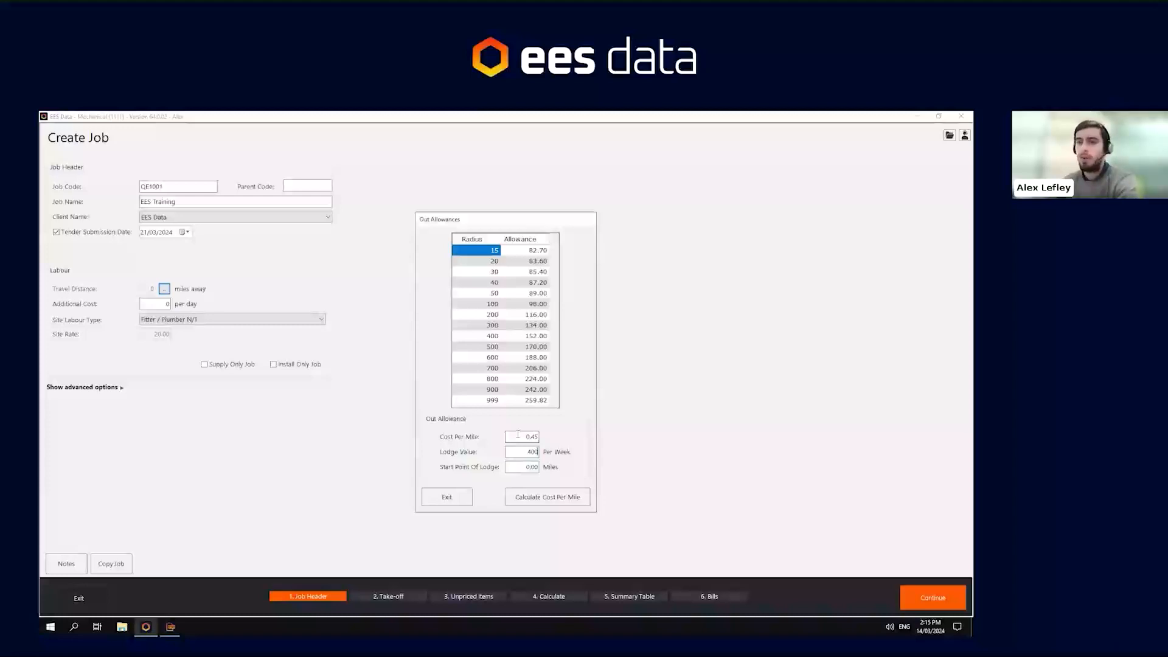
pyautogui.press('Tab')
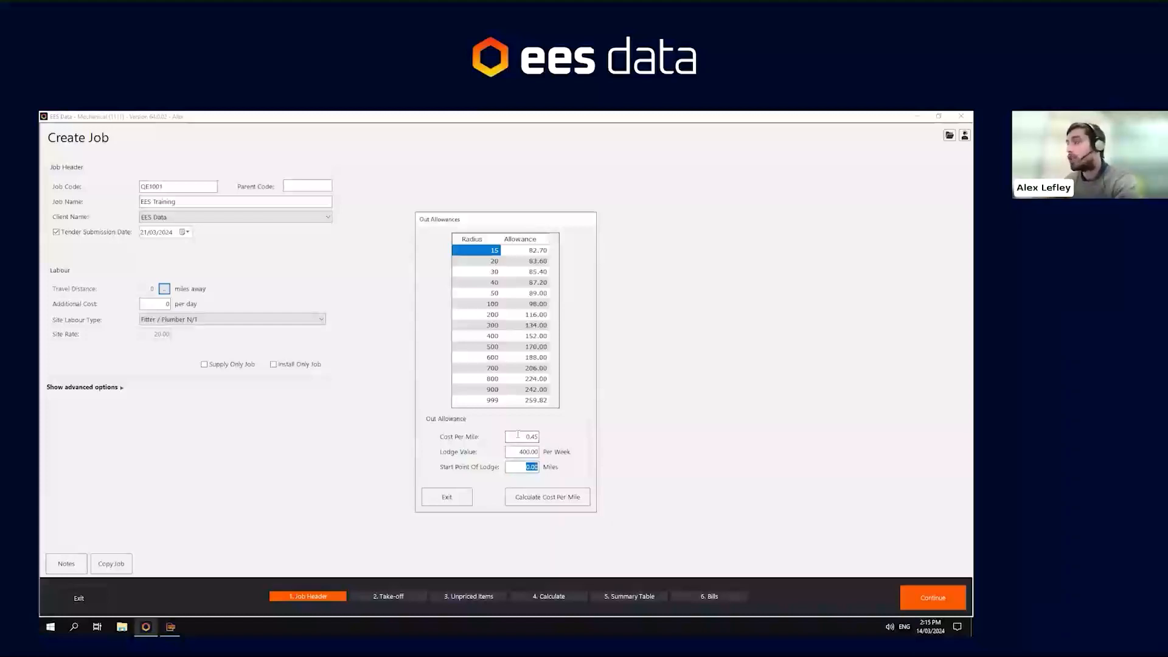
pyautogui.press('BackSpace')
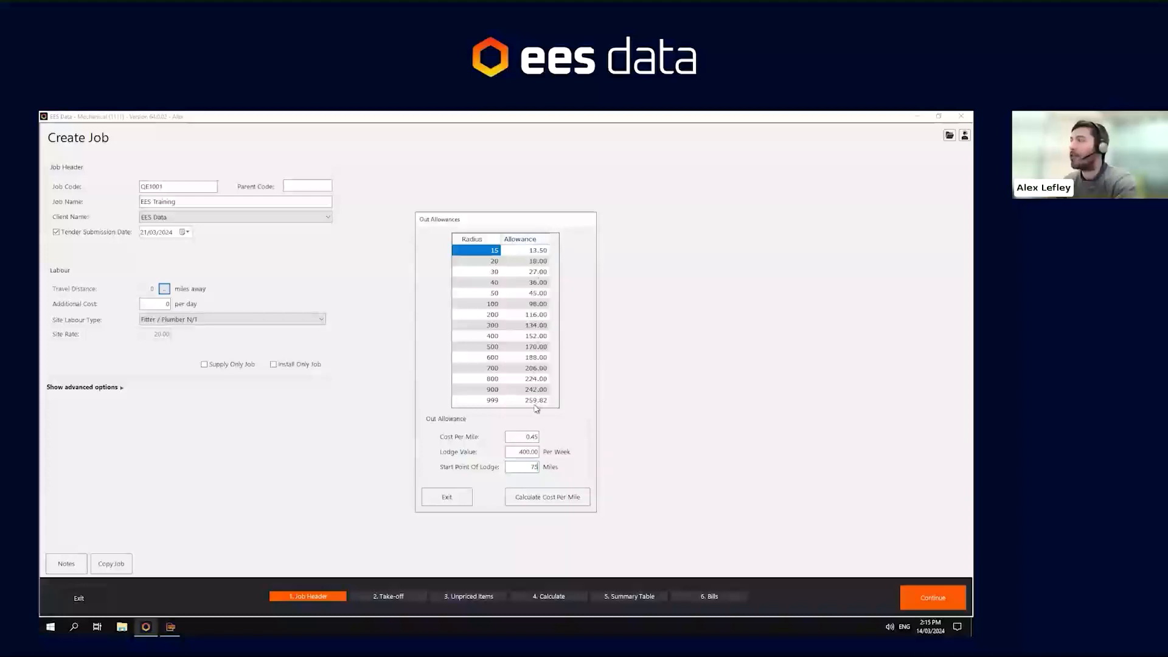
pyautogui.click(445, 498)
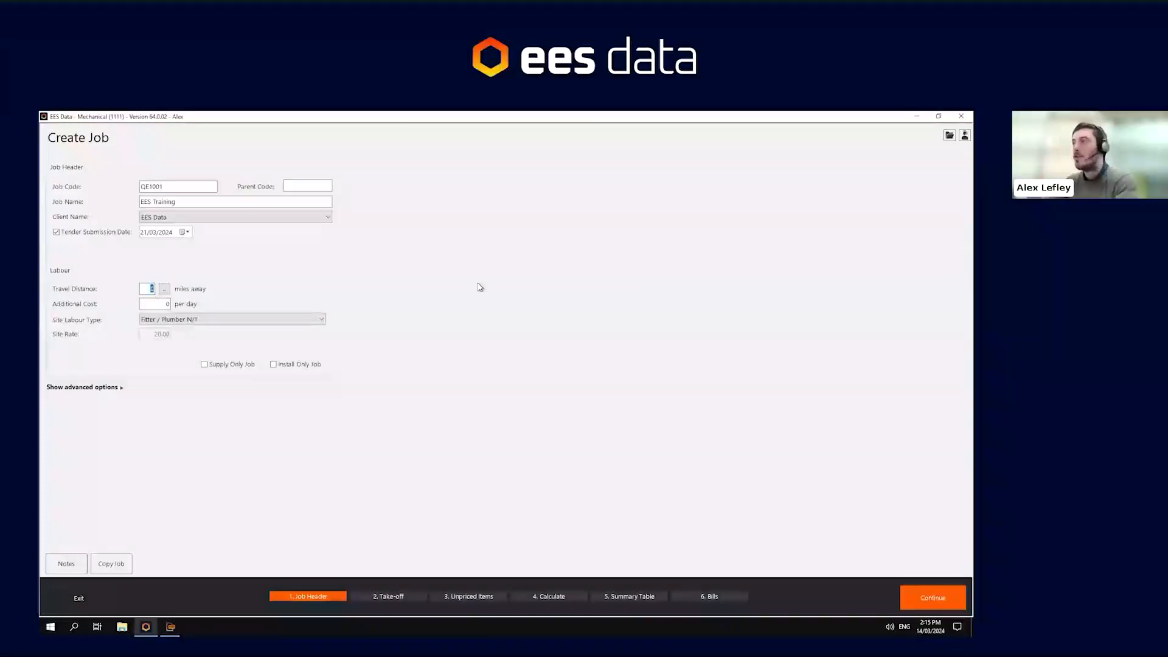
# Set the job's travel distance to 25 miles and the additional labour cost to 10 per day
pyautogui.write('25')
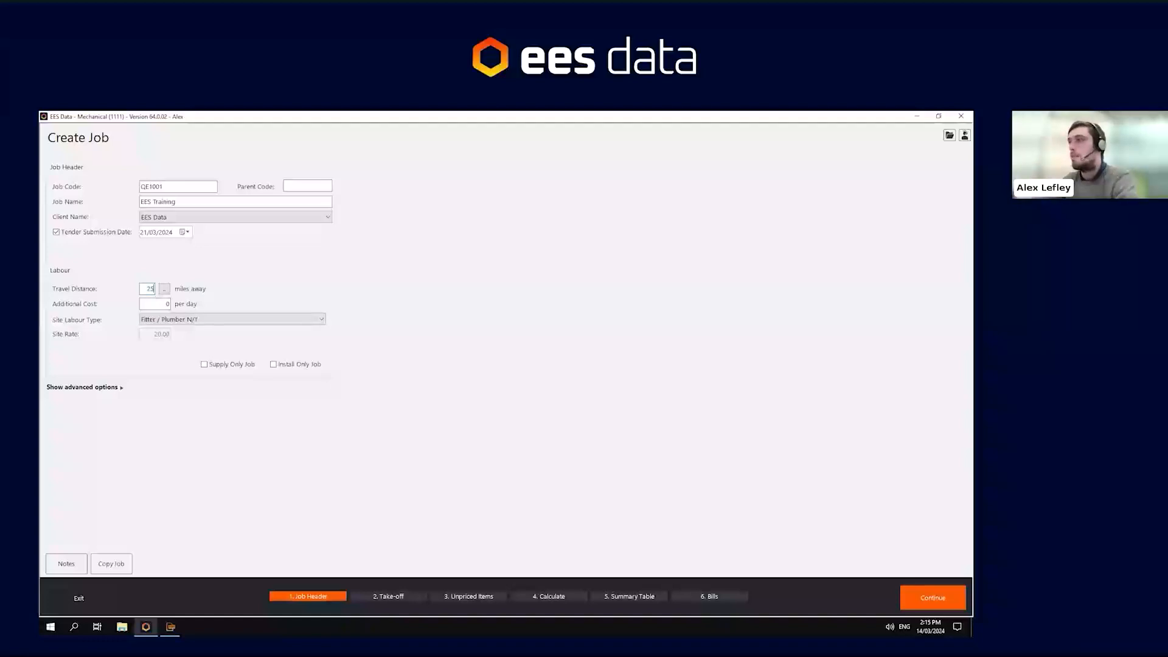
pyautogui.press('Tab')
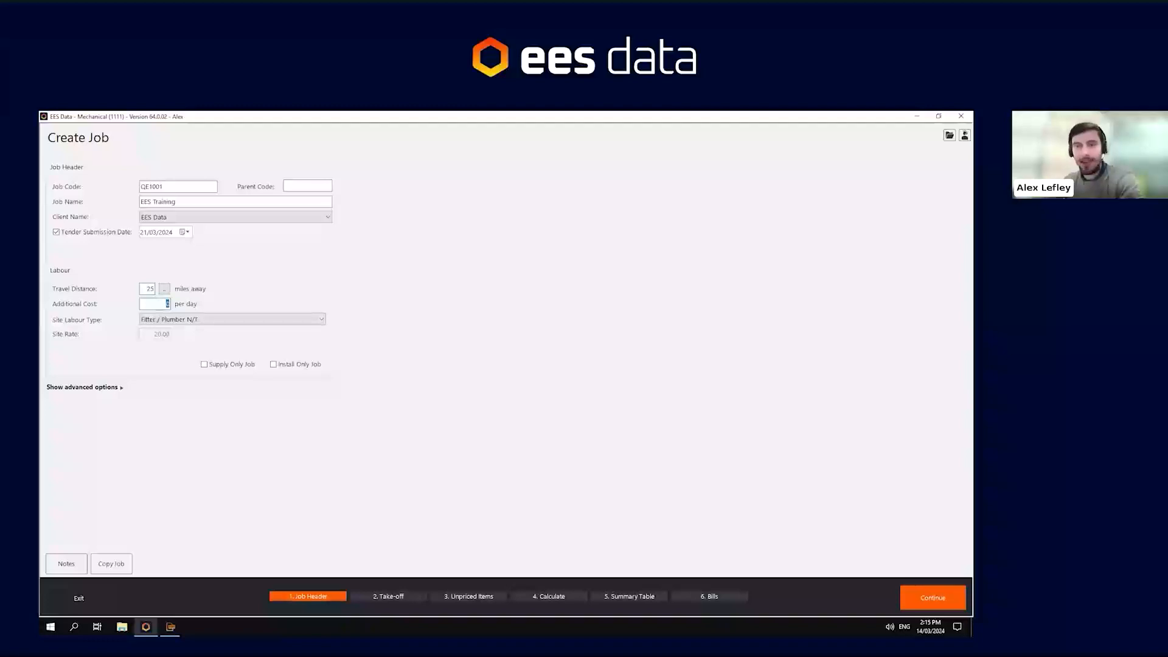
pyautogui.write('10')
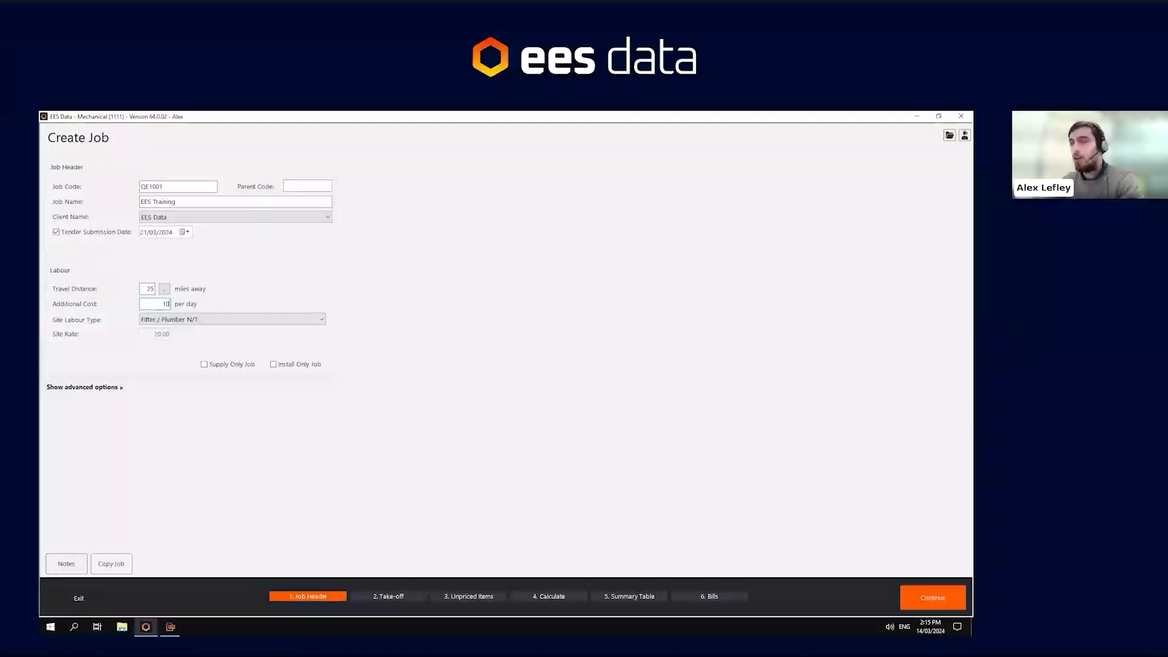
# Review the descriptions and labour rates of the fitter/plumber and A/C works entries in the site labour rates table, and exit it
pyautogui.click(172, 321)
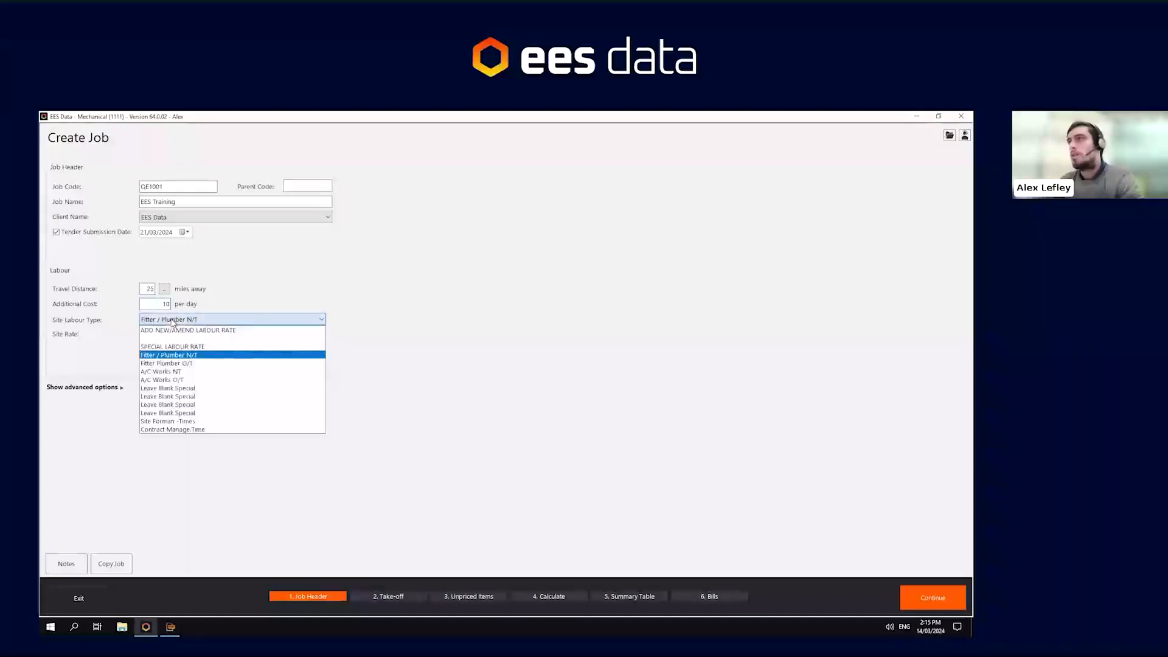
pyautogui.click(172, 321)
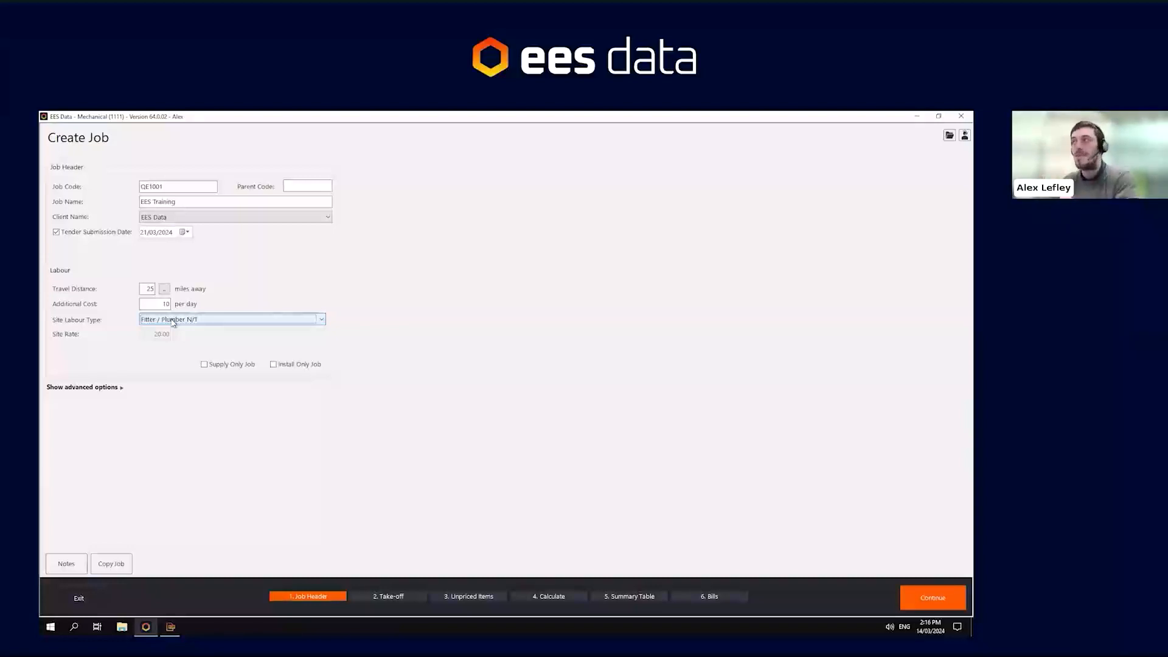
pyautogui.click(173, 321)
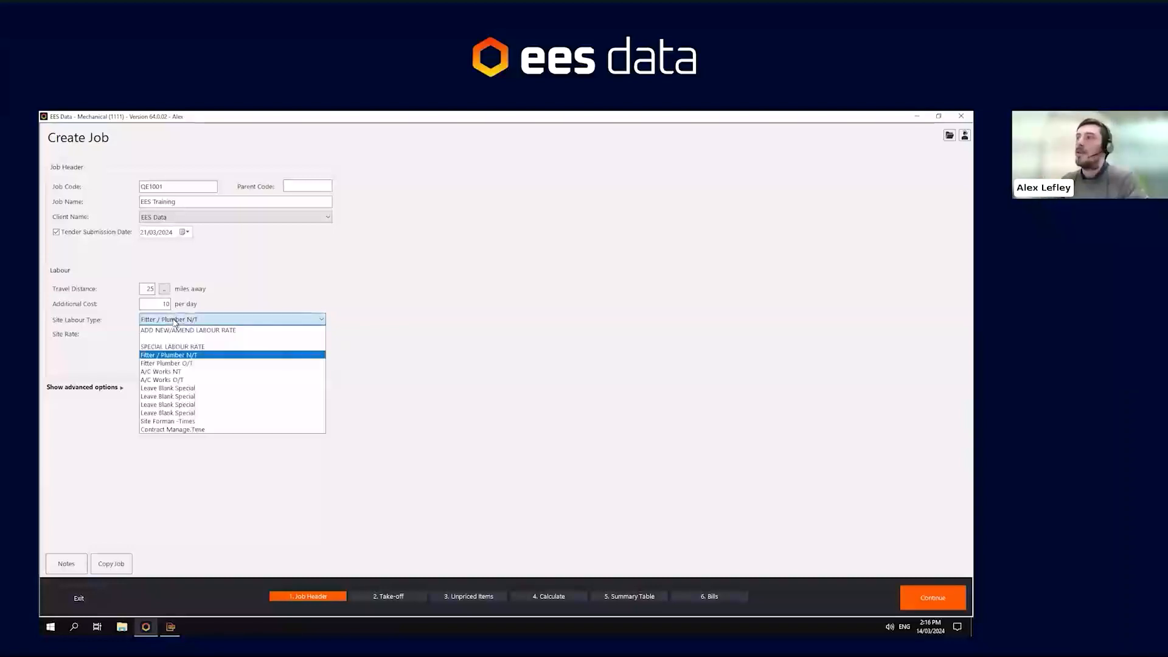
pyautogui.click(182, 330)
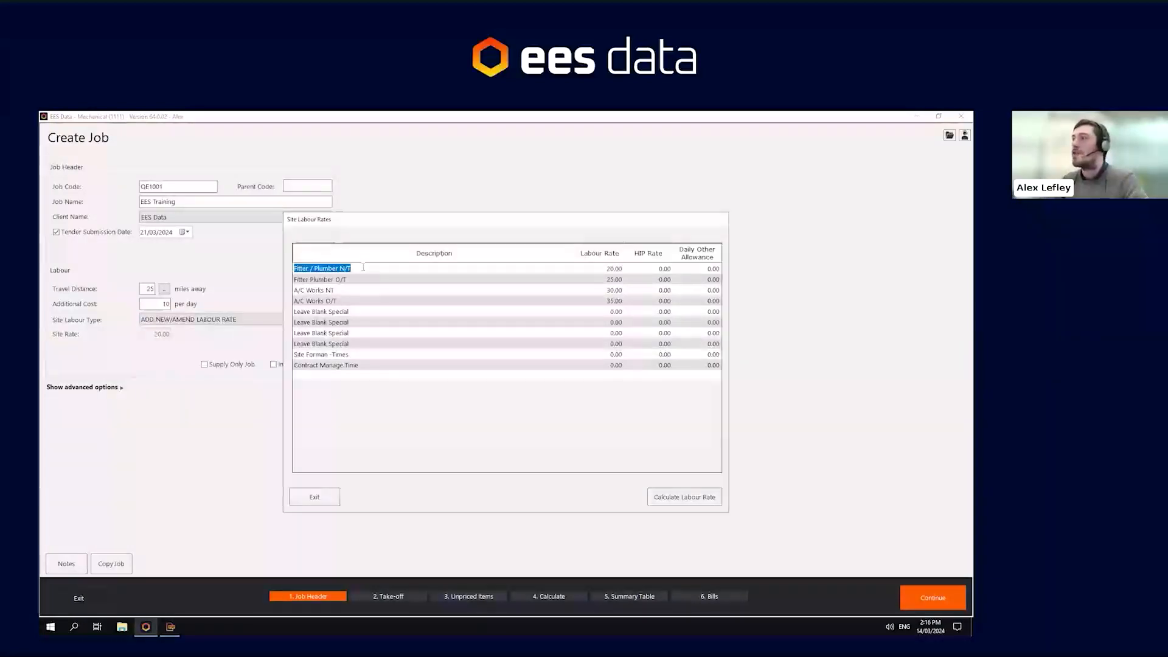
pyautogui.click(364, 279)
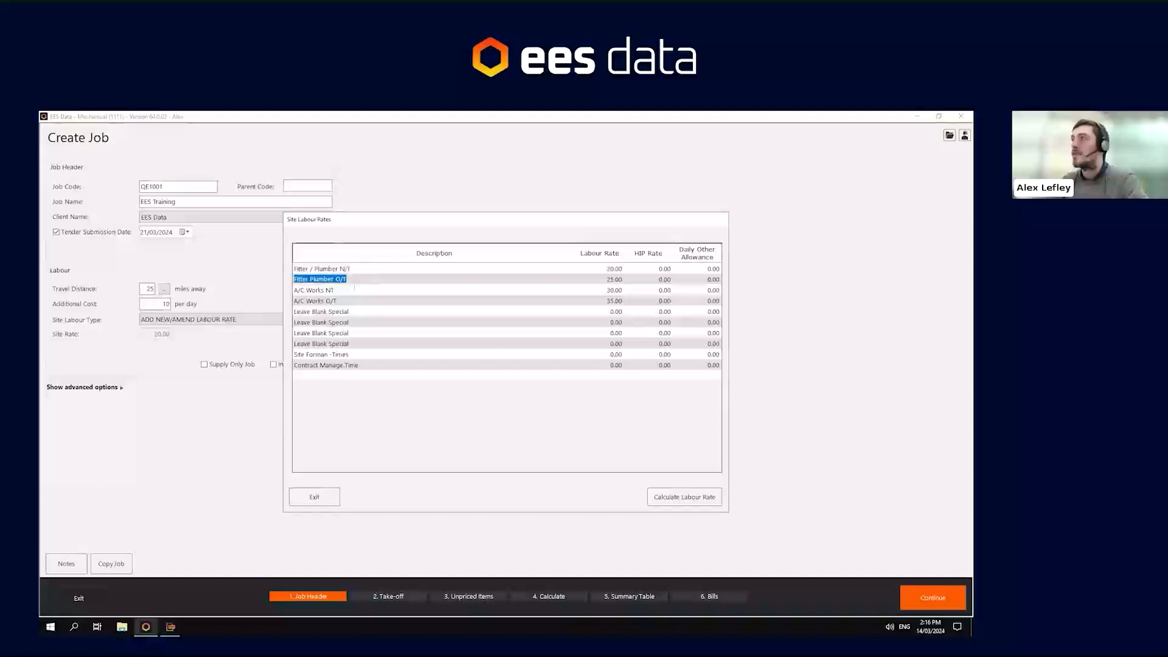
pyautogui.click(353, 289)
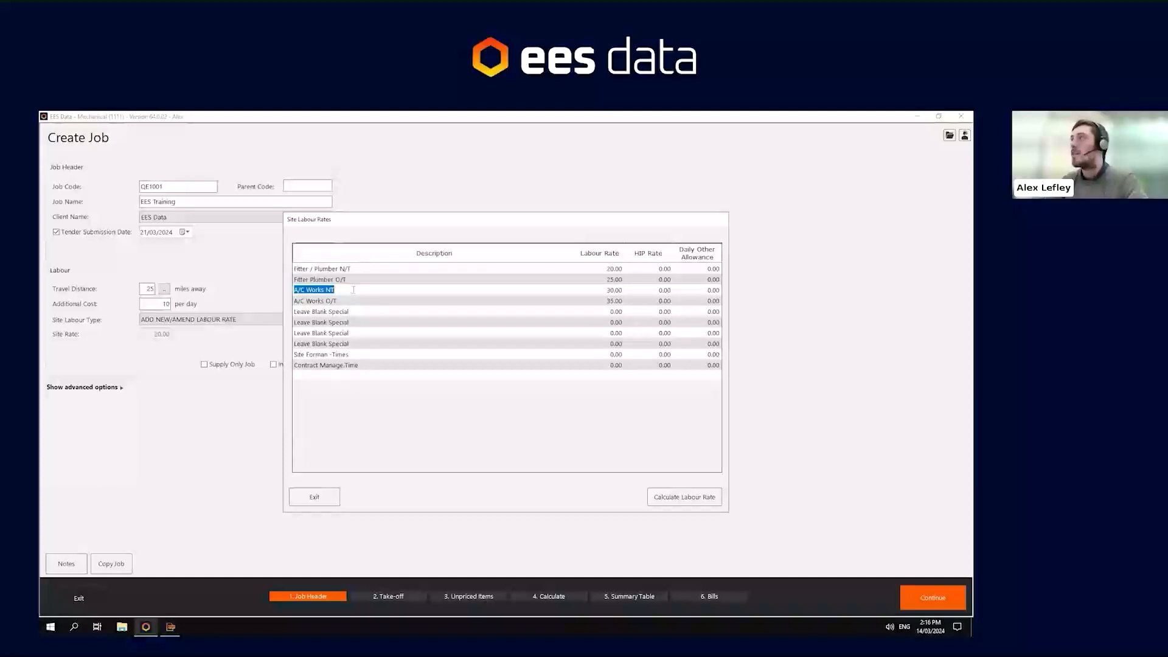
pyautogui.click(353, 301)
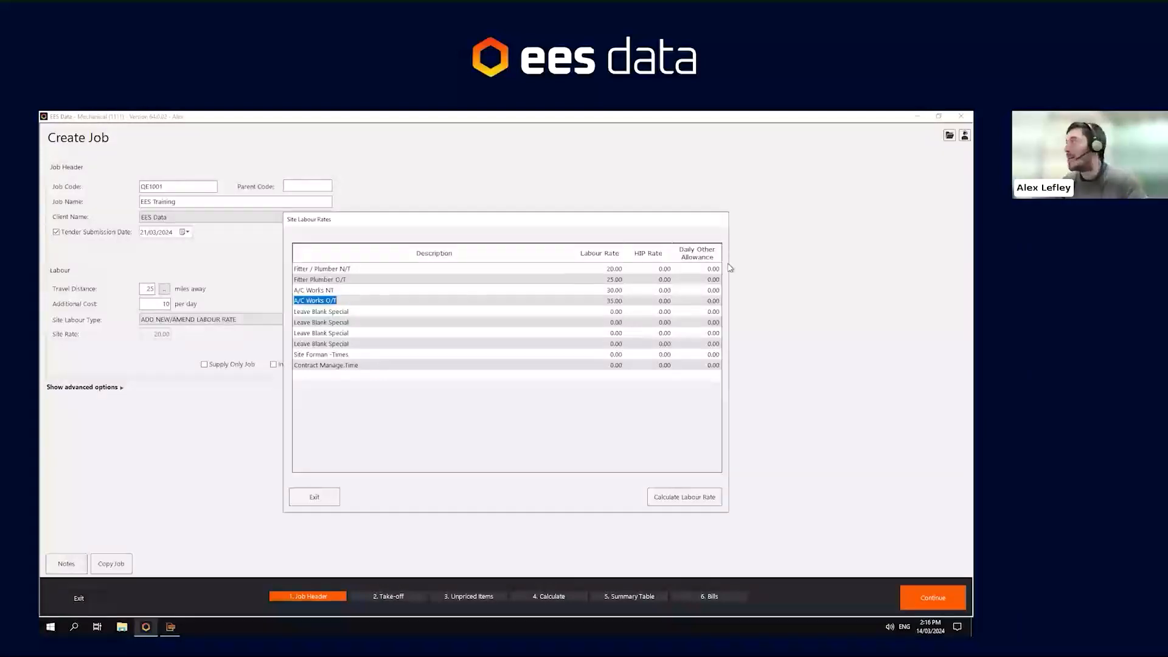
pyautogui.click(610, 268)
pyautogui.click(611, 280)
pyautogui.click(612, 290)
pyautogui.click(613, 300)
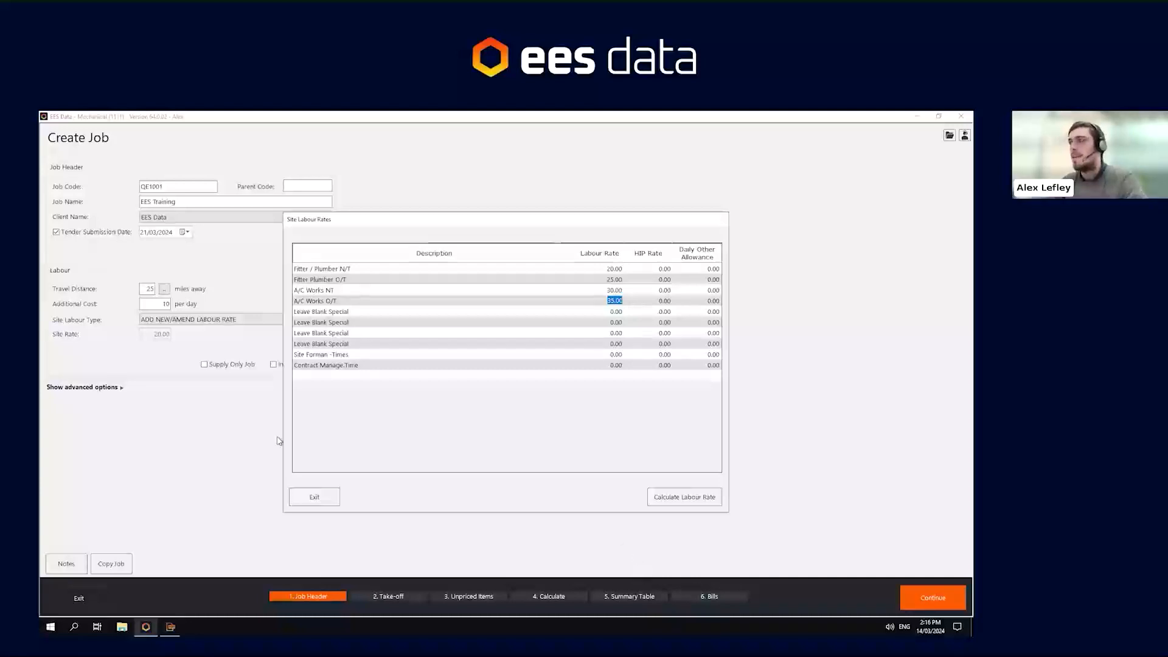
pyautogui.click(327, 496)
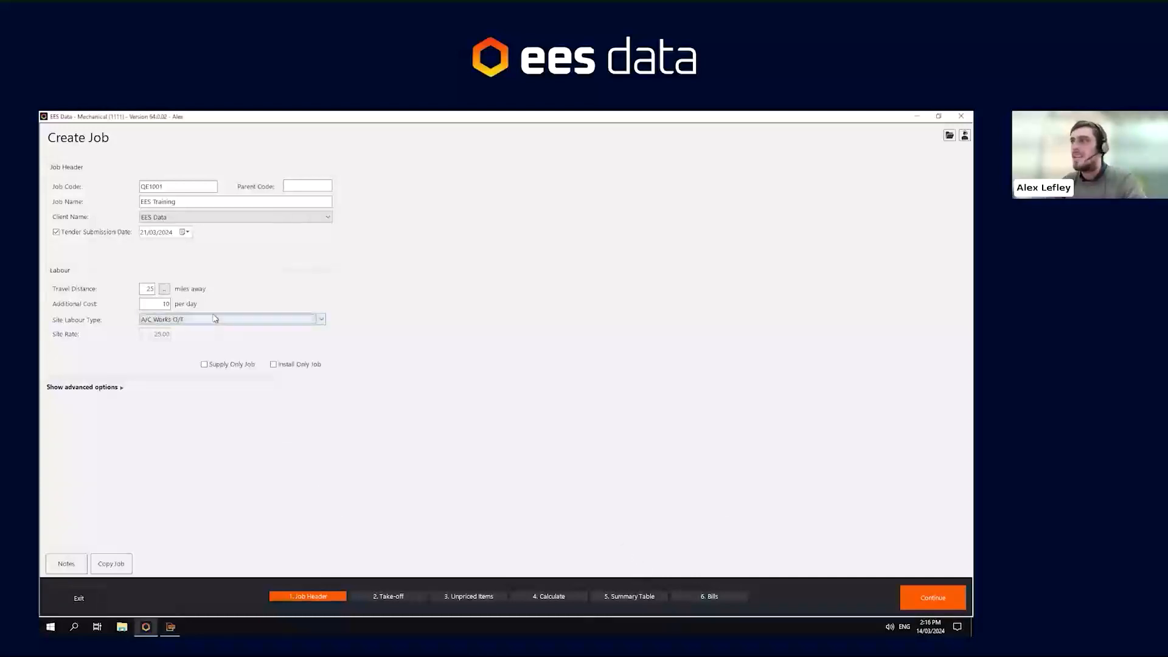
# Set the job's site labour type to Fitter / Plumber N/T
pyautogui.click(256, 319)
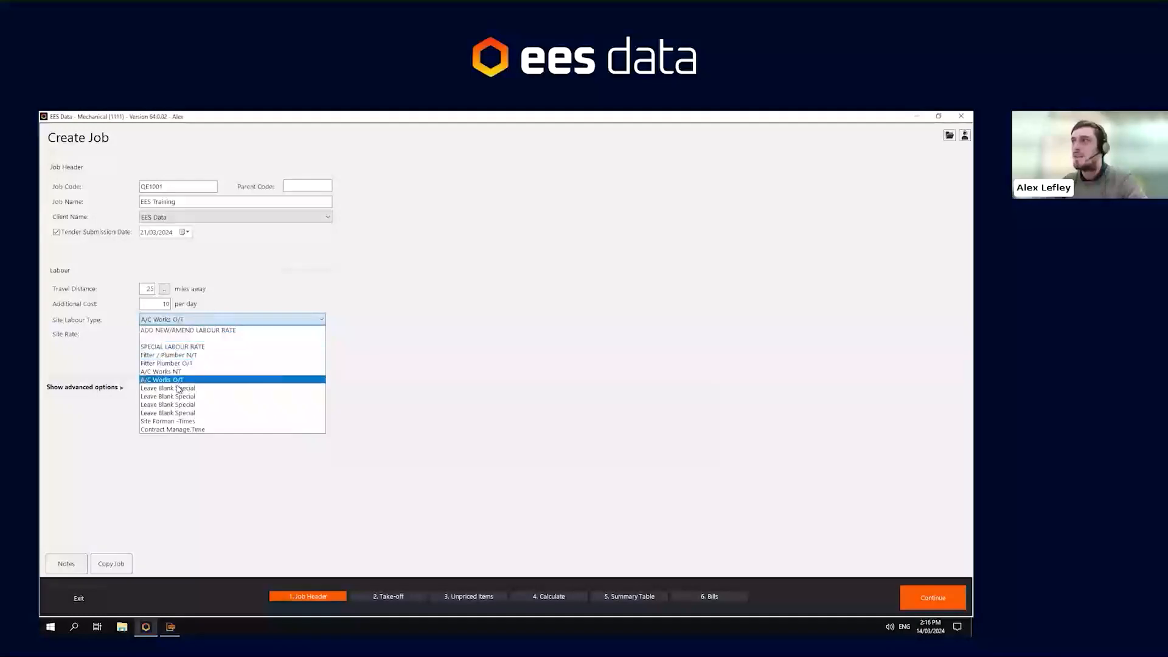
pyautogui.click(183, 355)
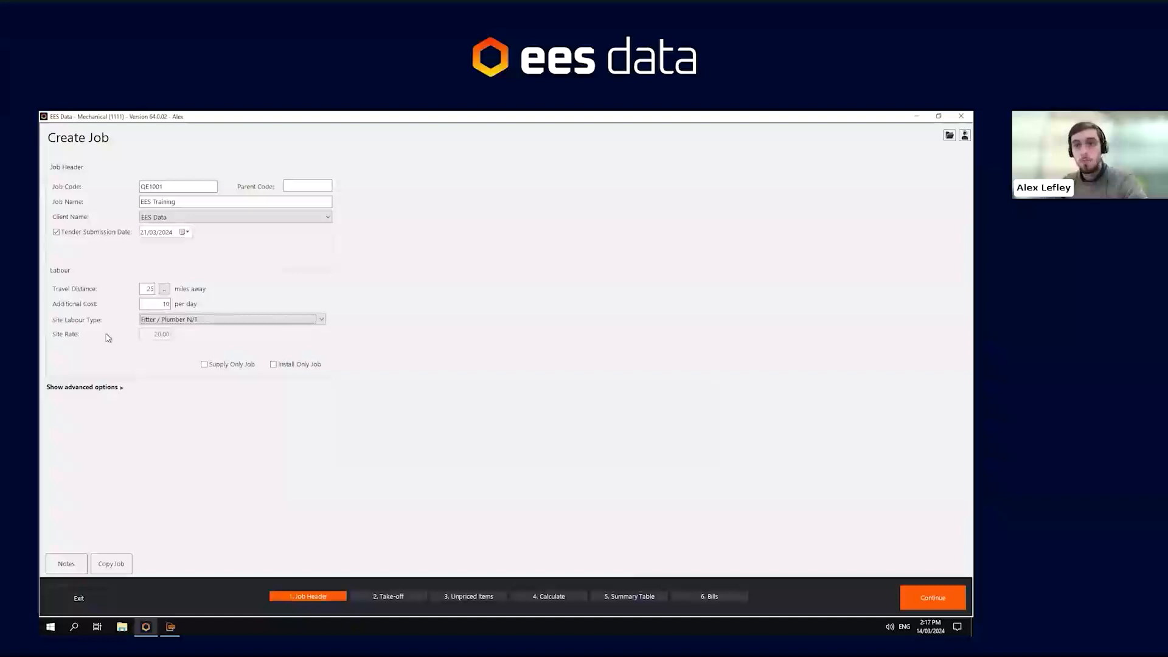
# Switch the site labour type to Special Labour Rate with a site rate of 22
pyautogui.click(188, 320)
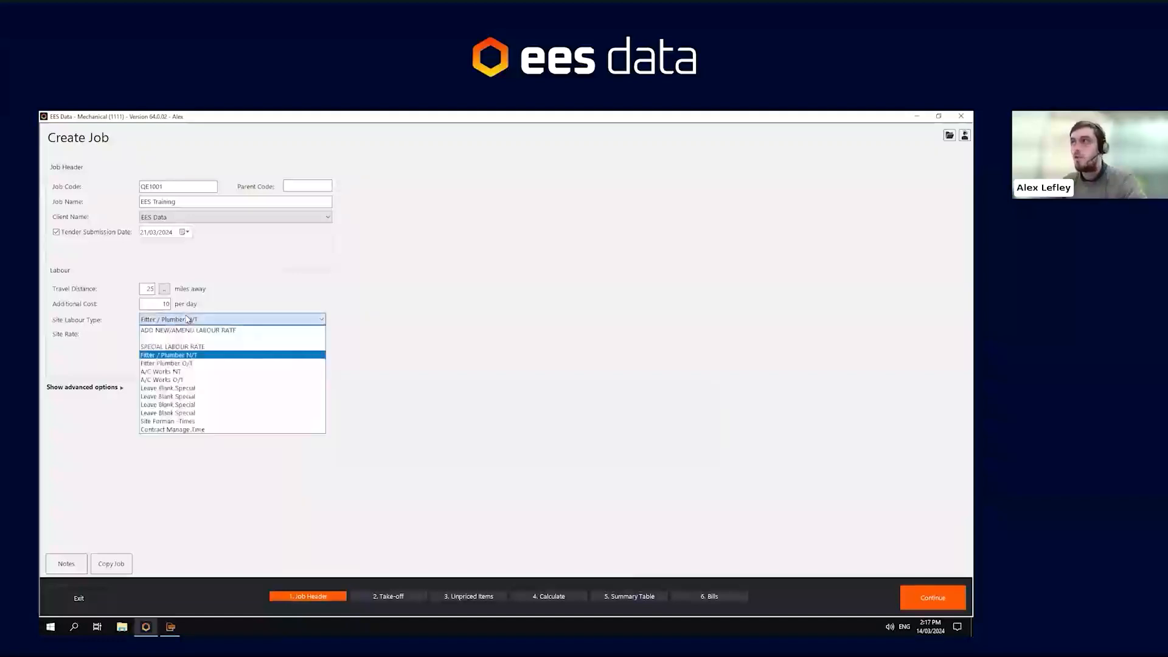
pyautogui.click(214, 351)
pyautogui.write('22')
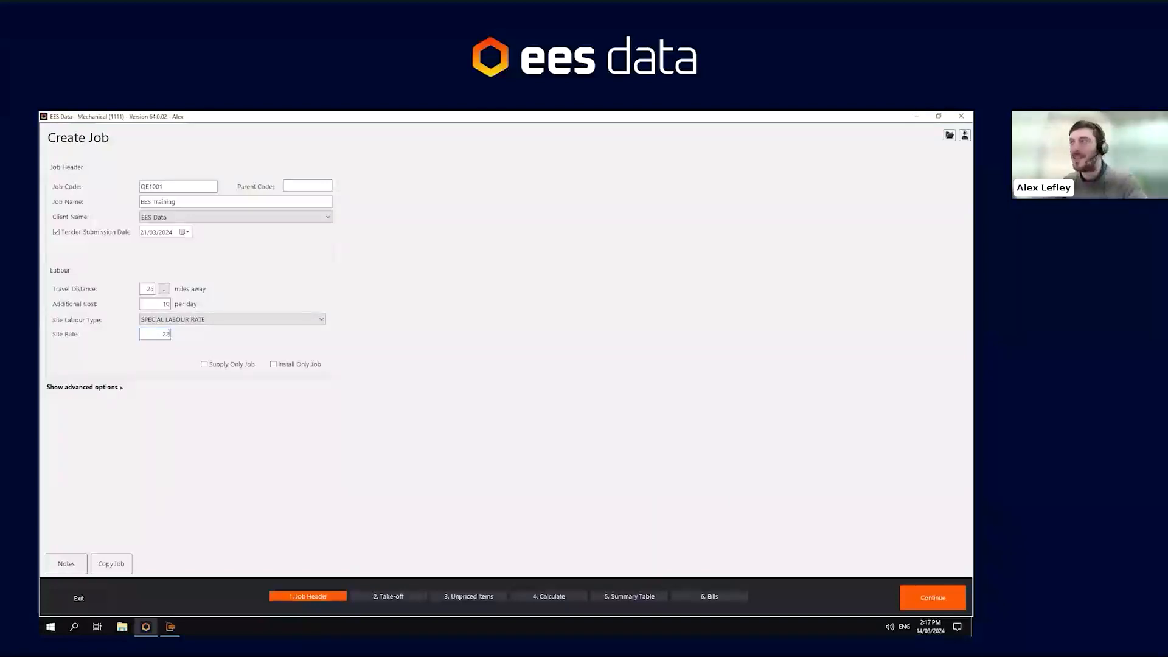
# Switch the job from supply only to install only, and clear the install-only option again
pyautogui.click(226, 369)
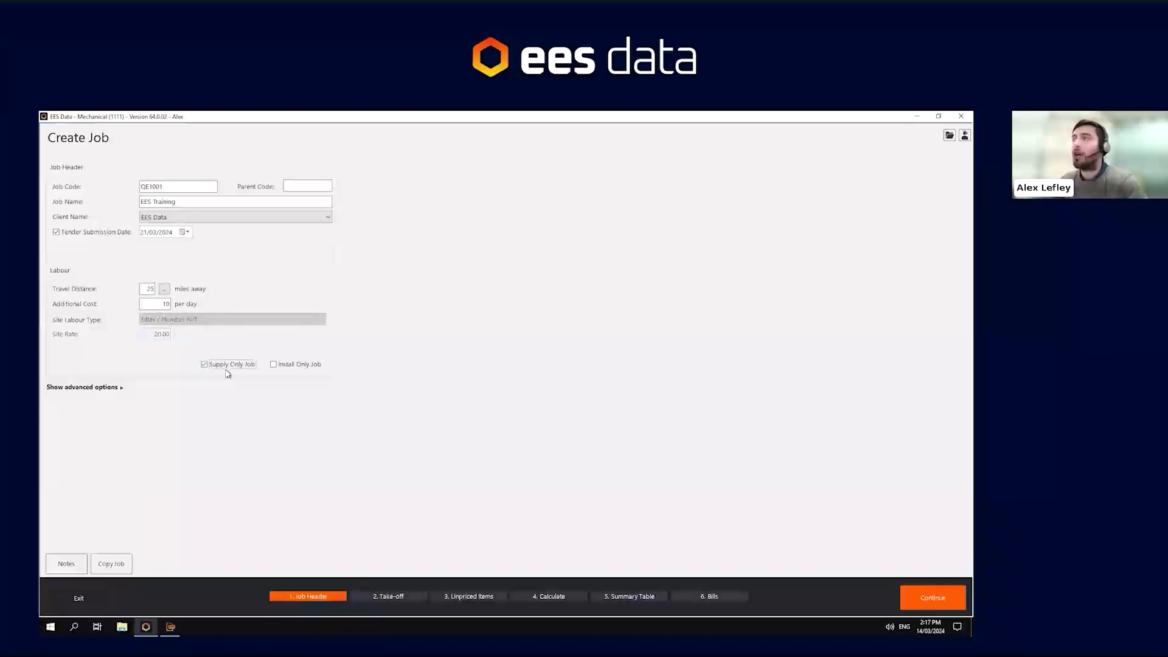
pyautogui.click(299, 368)
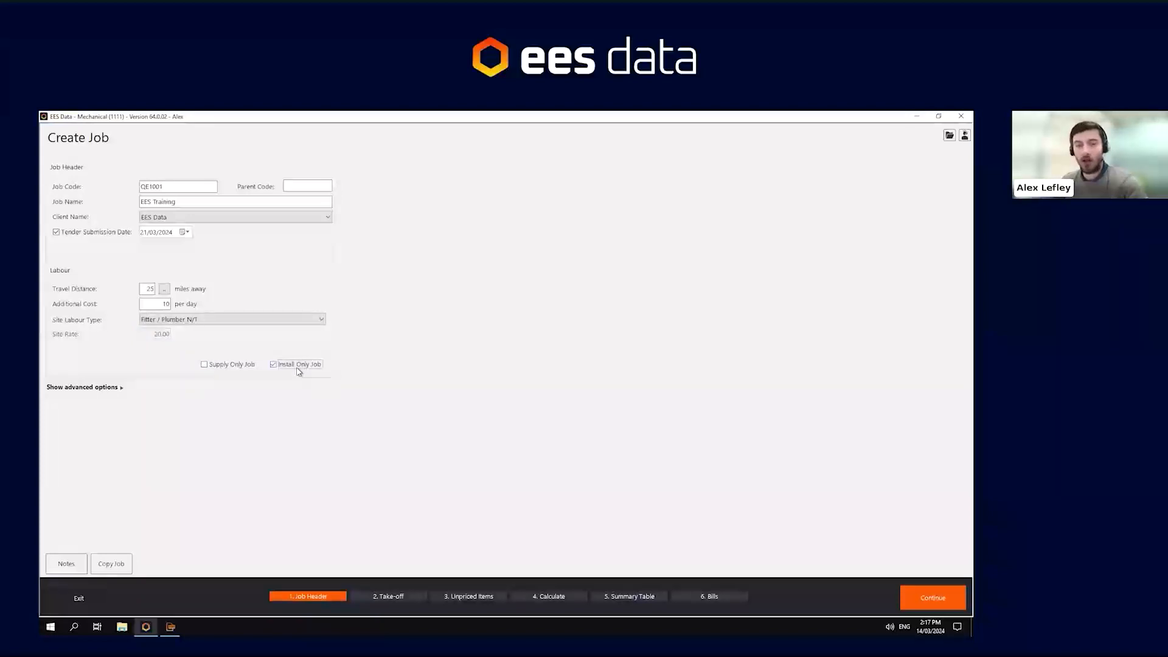
pyautogui.click(290, 367)
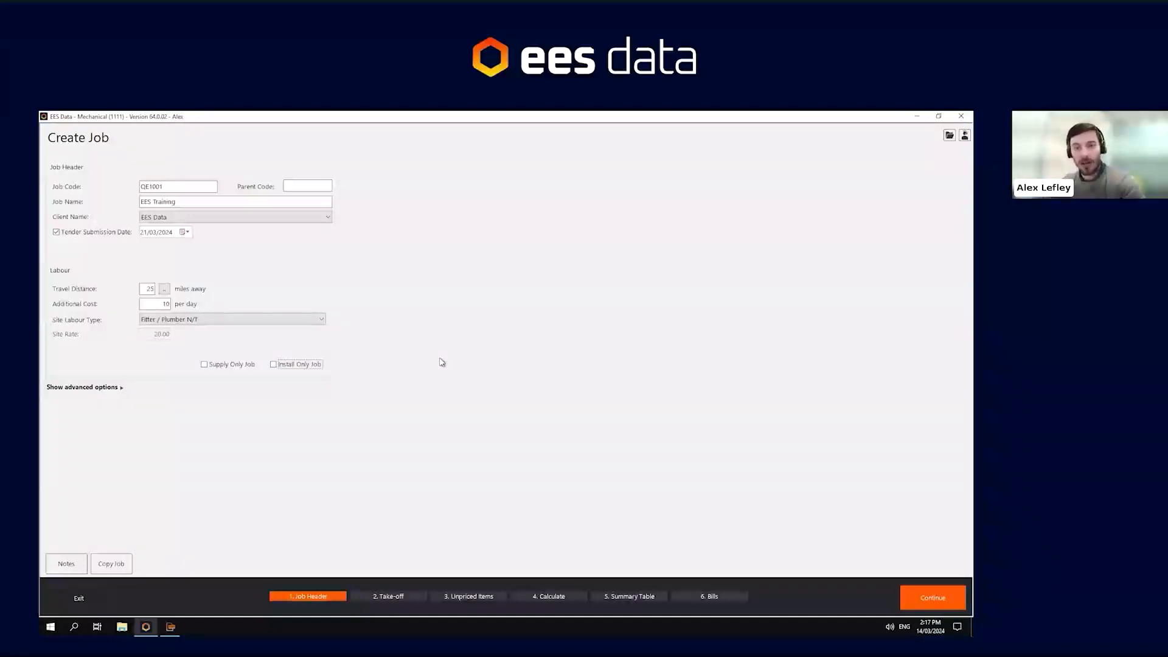
# Continue from the job header to the take-off stage and rename the unassigned section as LTHW
pyautogui.click(935, 599)
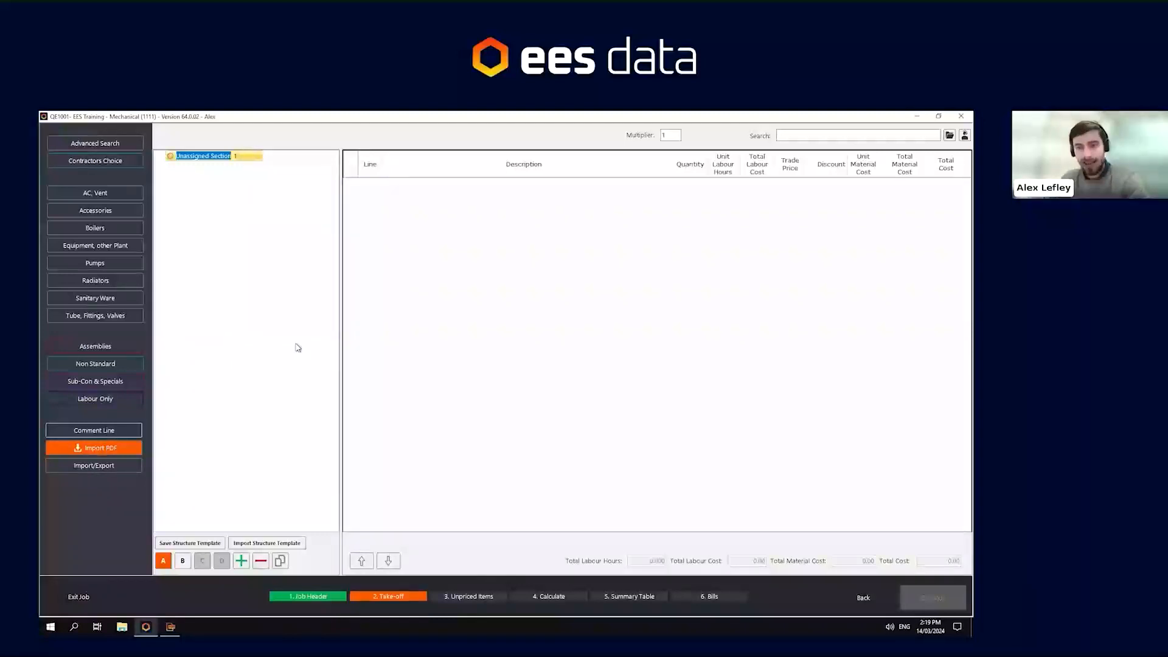
pyautogui.click(95, 400)
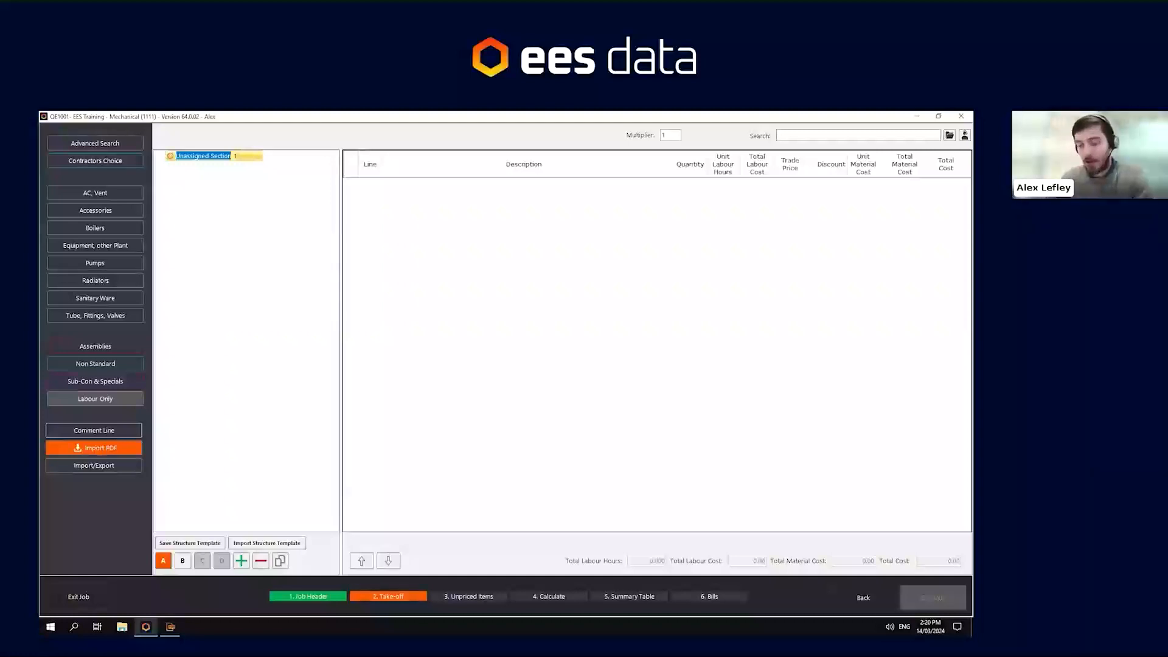
pyautogui.write('LTHW')
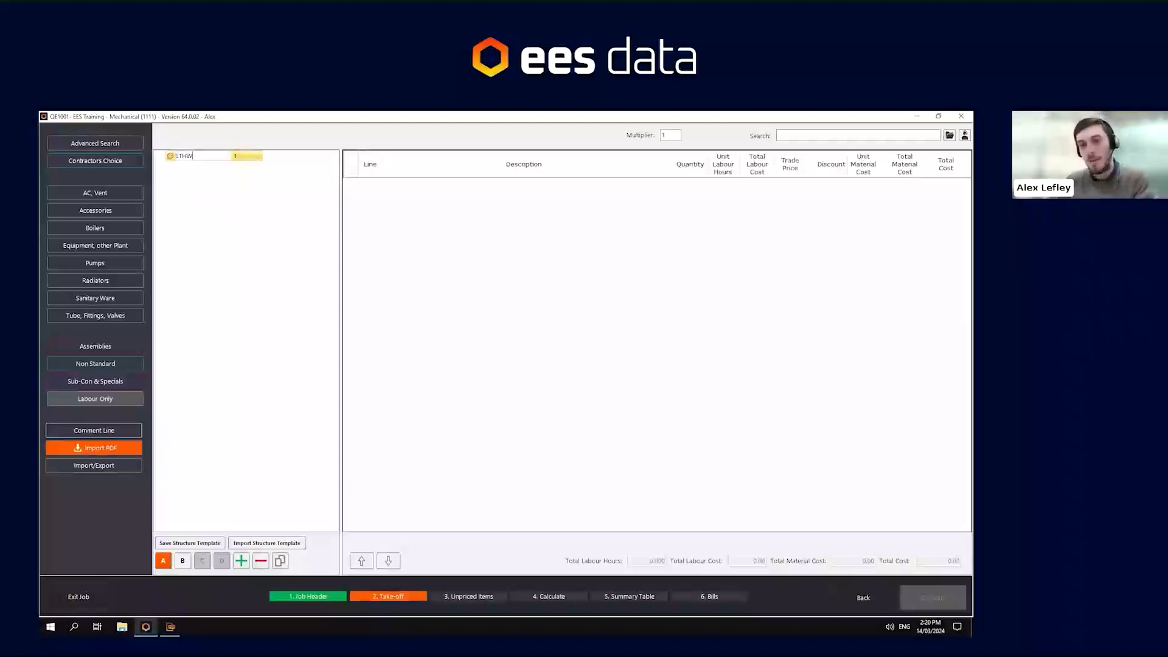
pyautogui.press('Return')
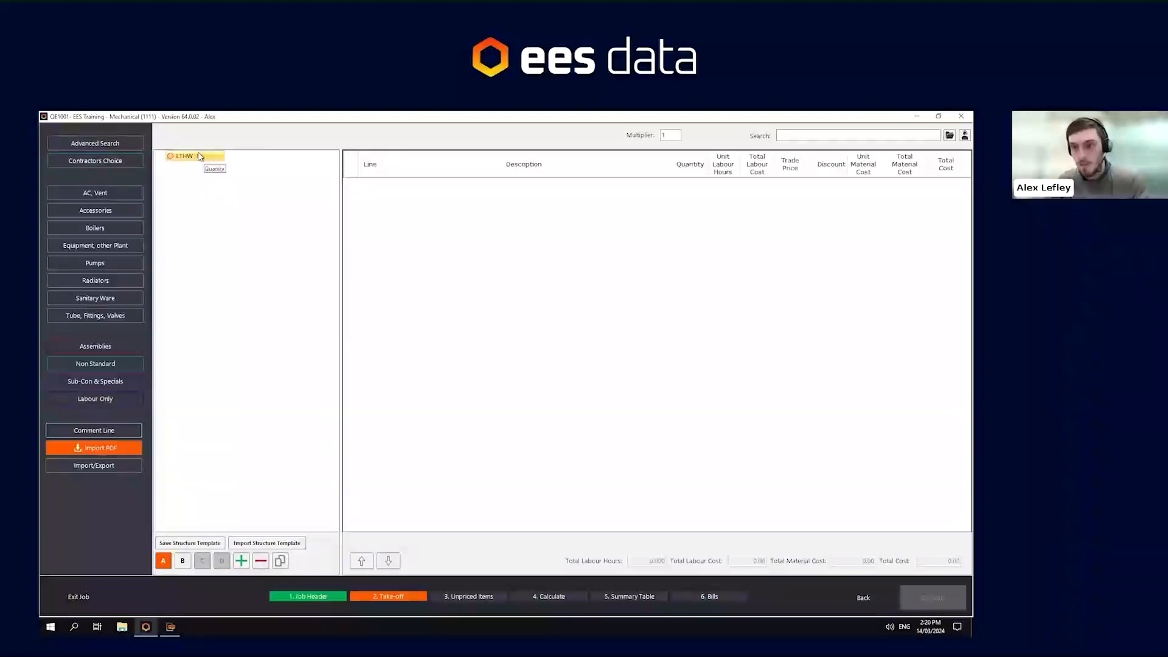
# Add a level B section beneath LTHW and name it Ground Floor
pyautogui.click(184, 563)
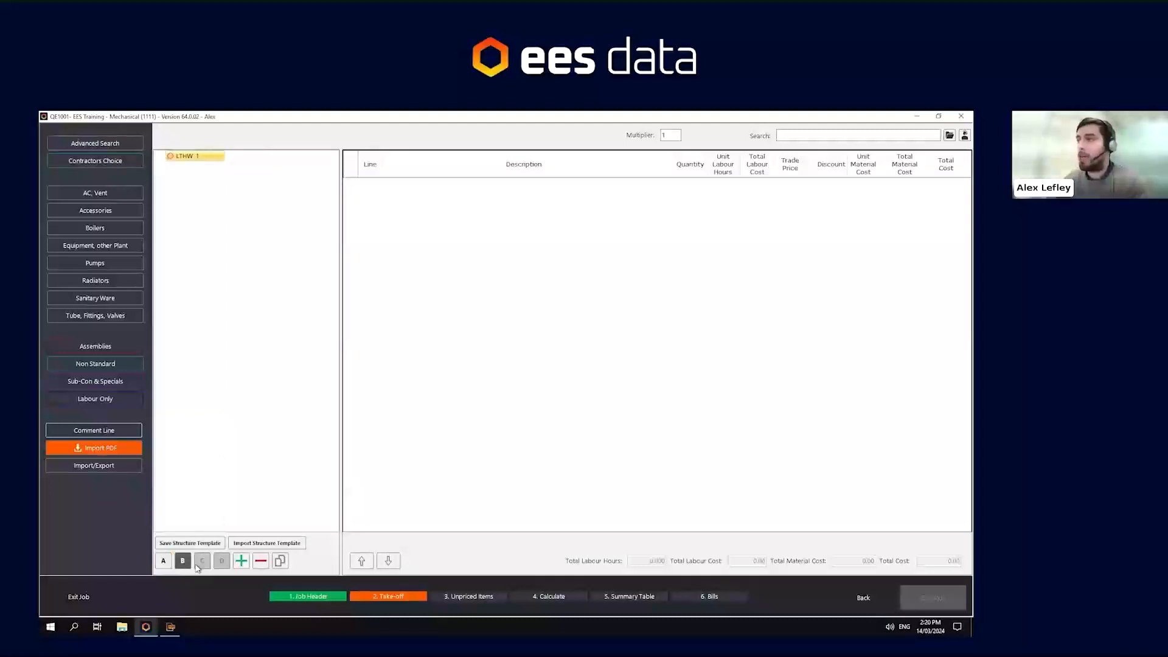
pyautogui.click(241, 562)
pyautogui.click(162, 158)
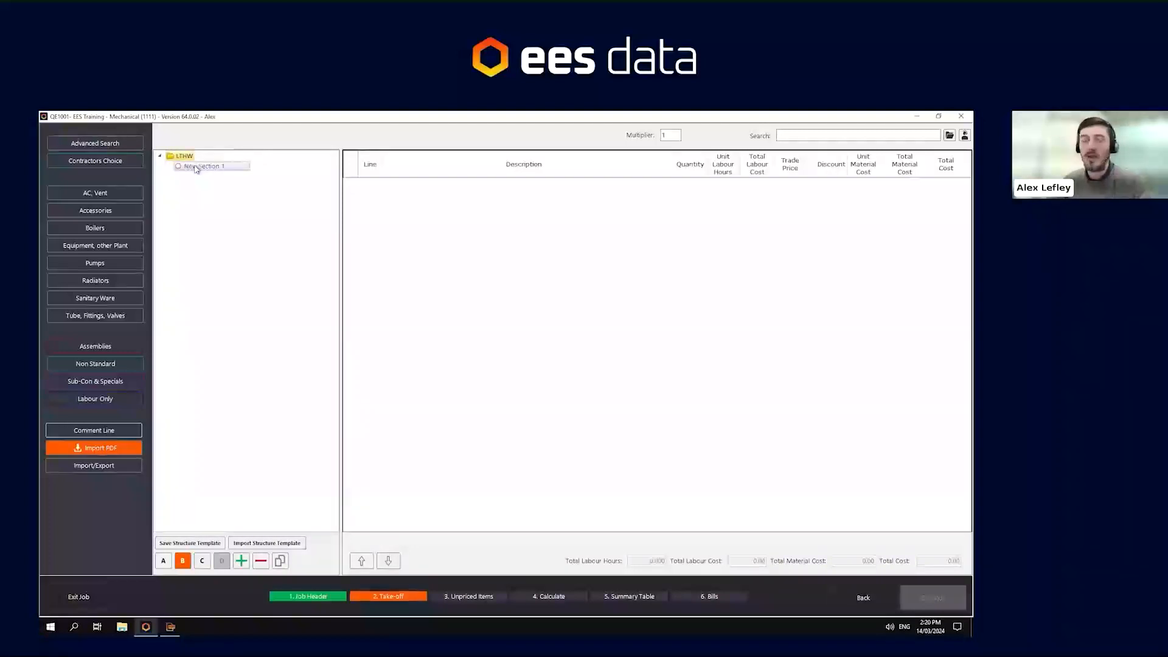
pyautogui.click(196, 168)
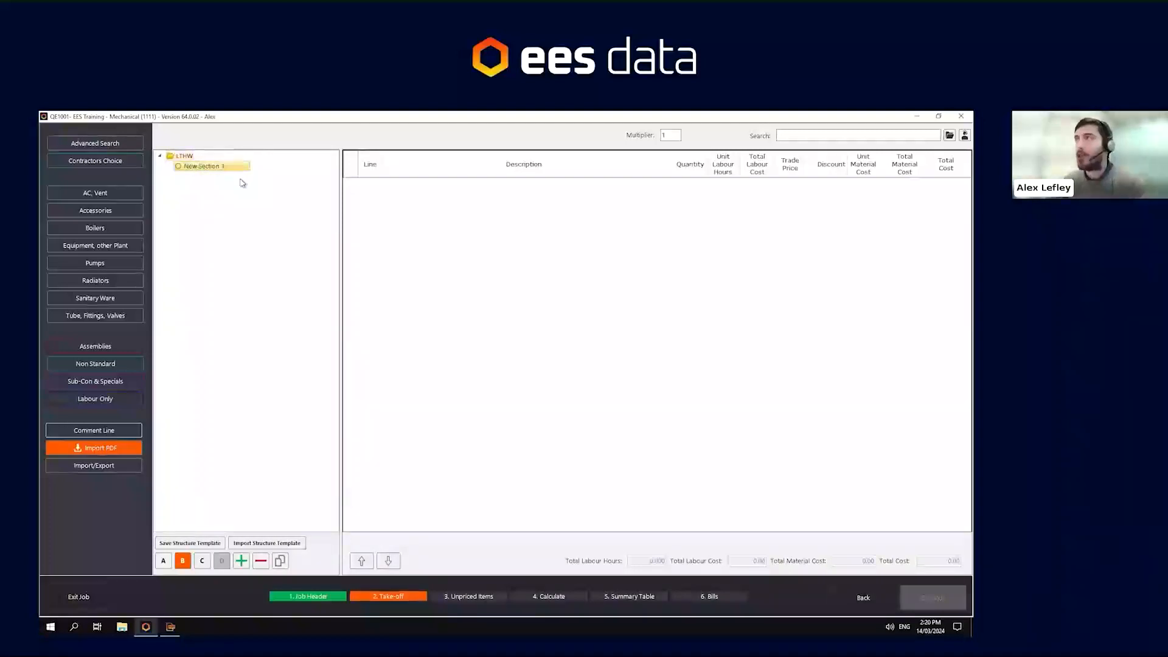
pyautogui.doubleClick(197, 169)
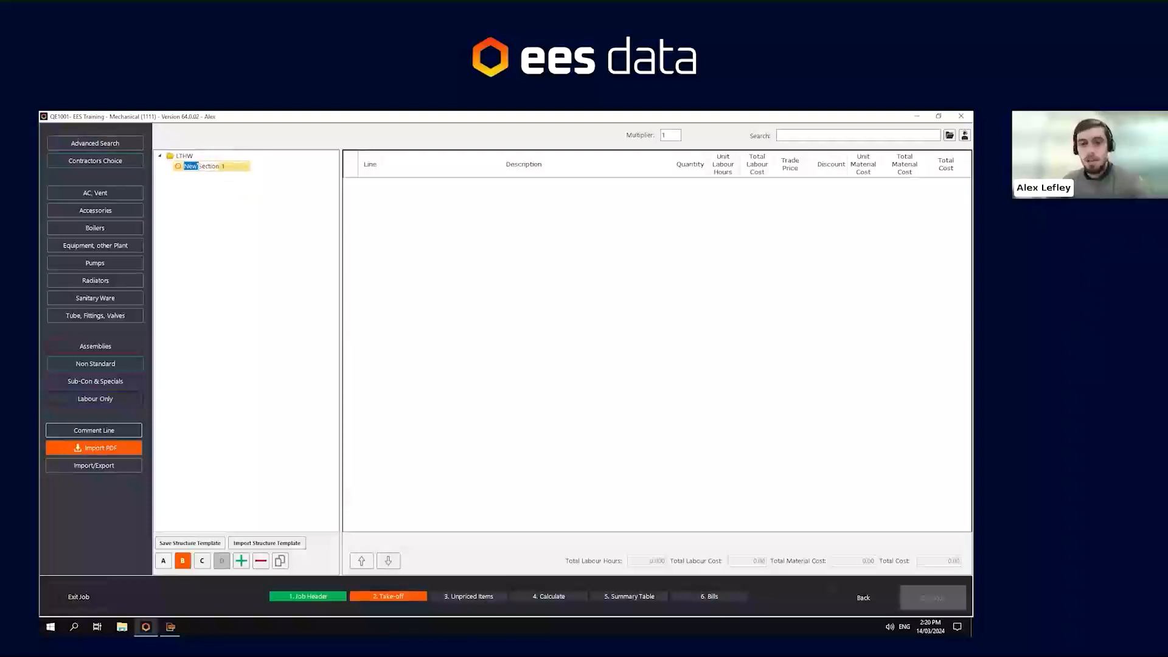
pyautogui.tripleClick(199, 166)
pyautogui.write('Ground Floor')
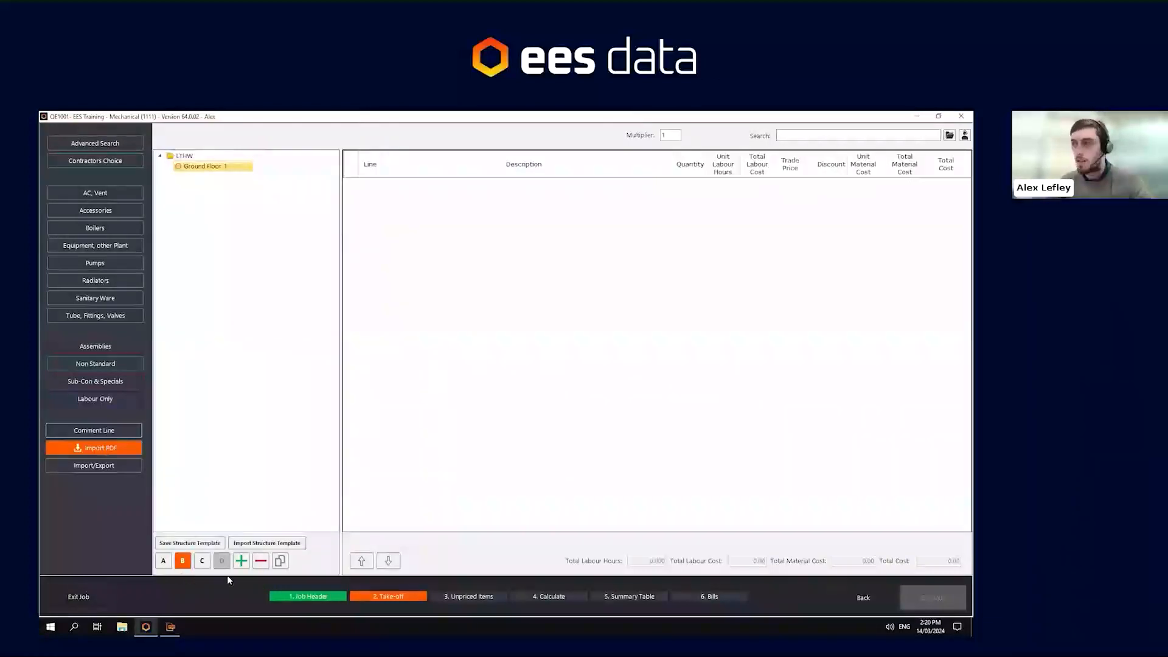
# Add a second level B section beneath LTHW named First Floor
pyautogui.click(247, 559)
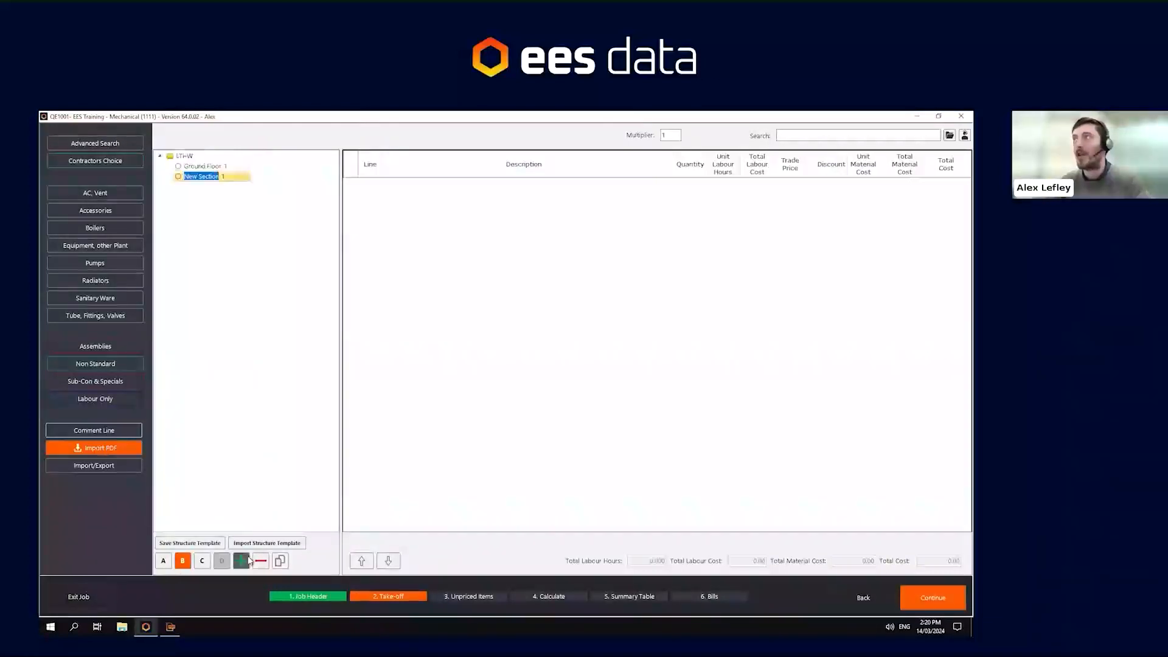
pyautogui.write('First Floor')
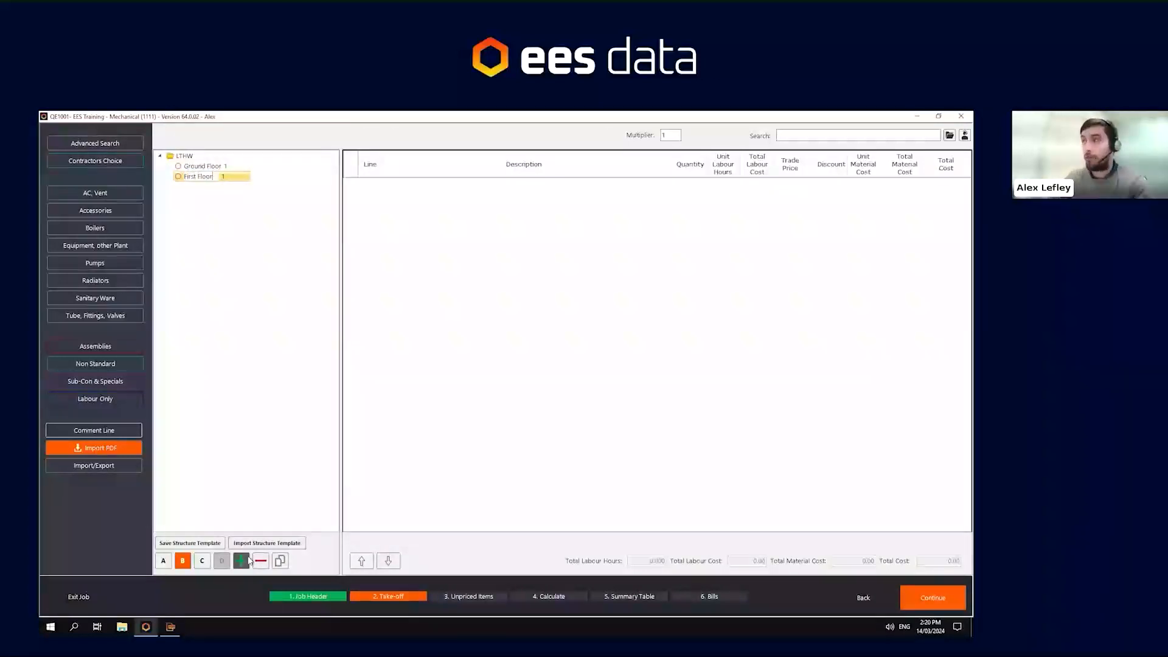
pyautogui.press('Return')
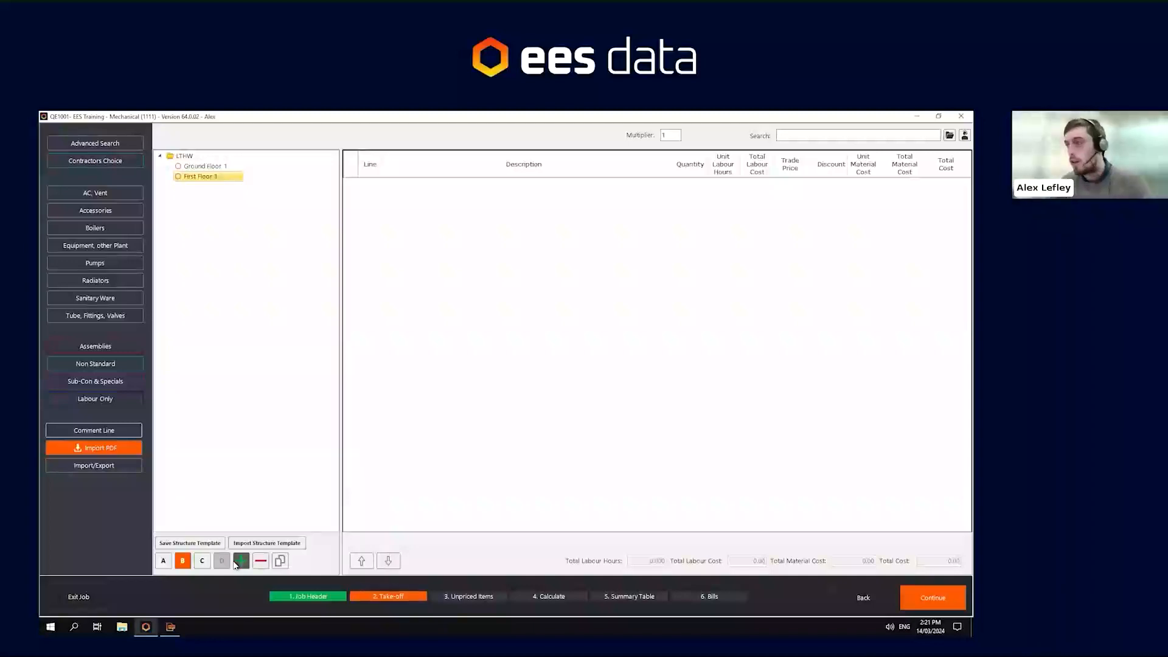
# Add a new level A section named HWS to the take-off structure after LTHW
pyautogui.click(163, 560)
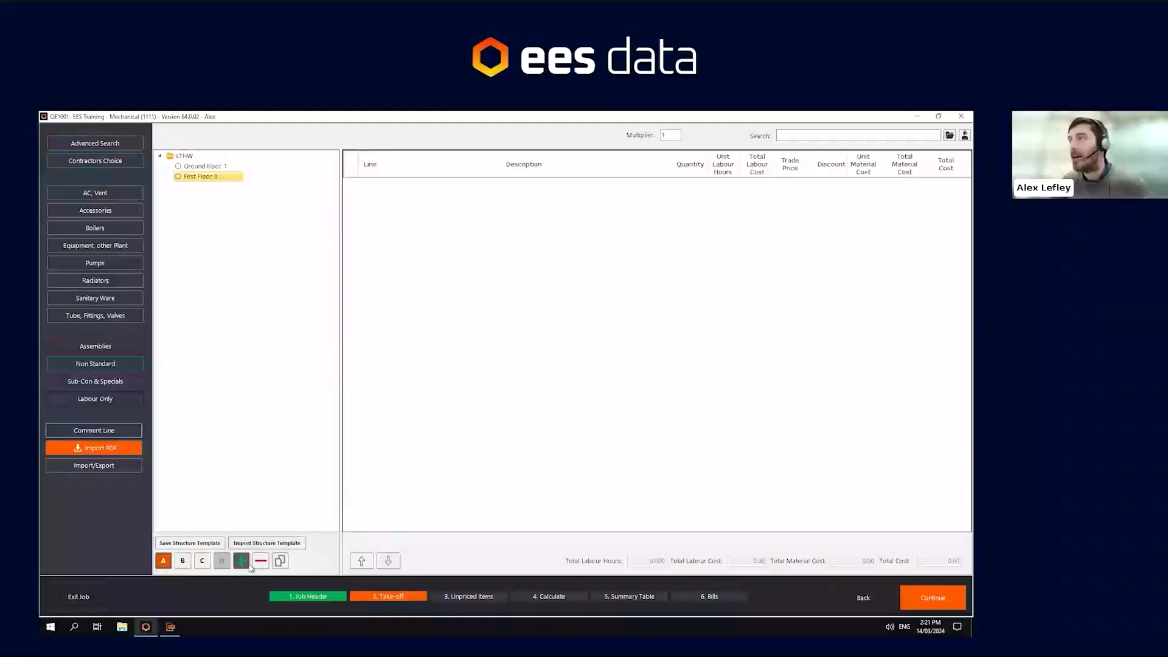
pyautogui.click(242, 562)
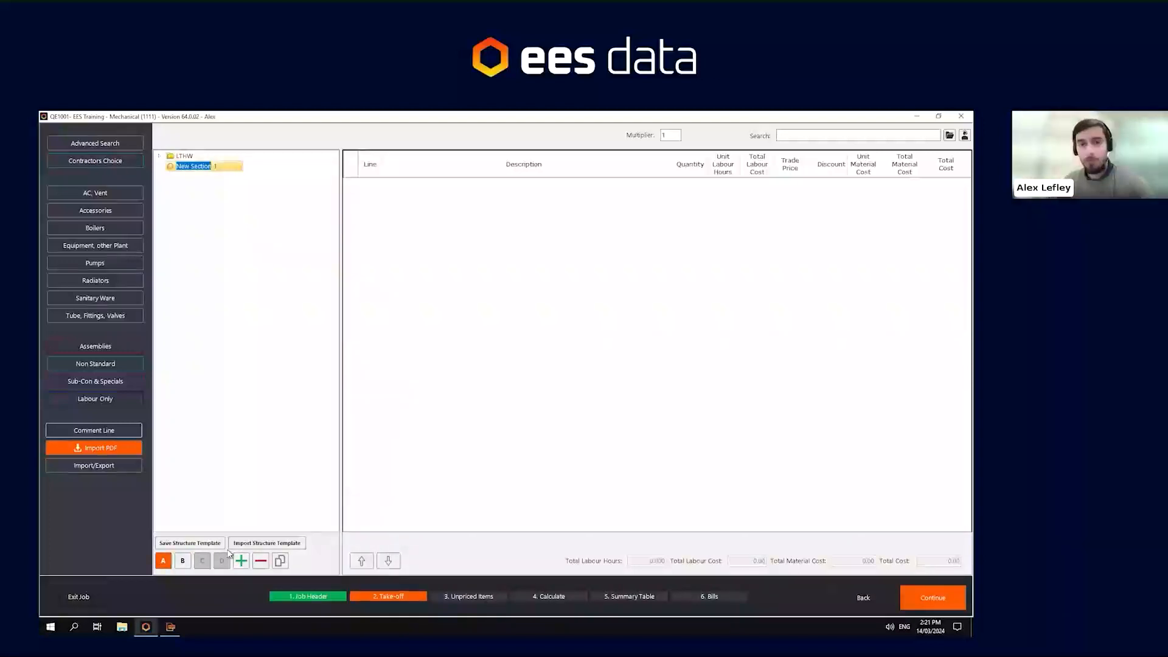
pyautogui.write('HWS')
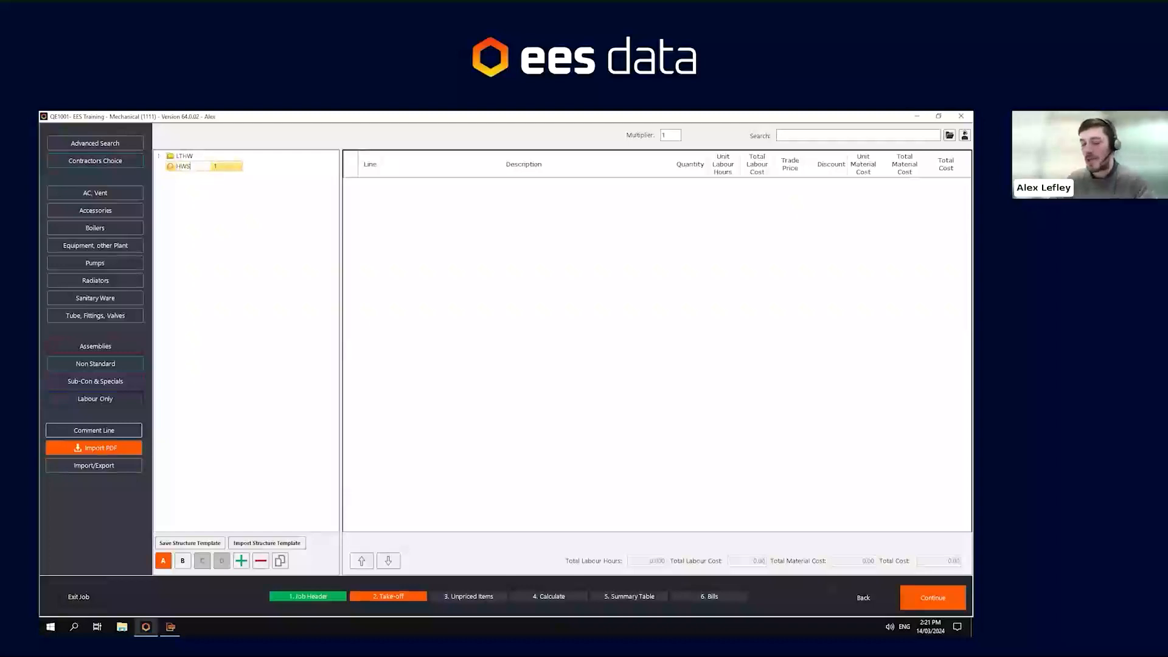
pyautogui.press('Return')
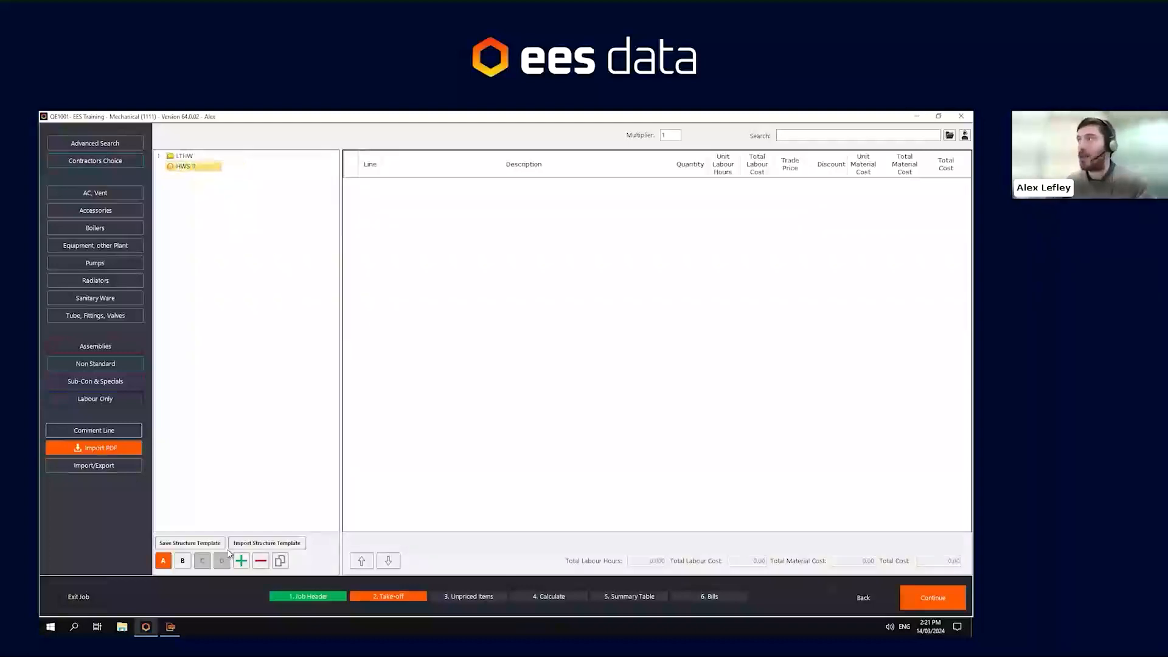
# Add a level B section beneath HWS and name it Ground Floor
pyautogui.click(184, 561)
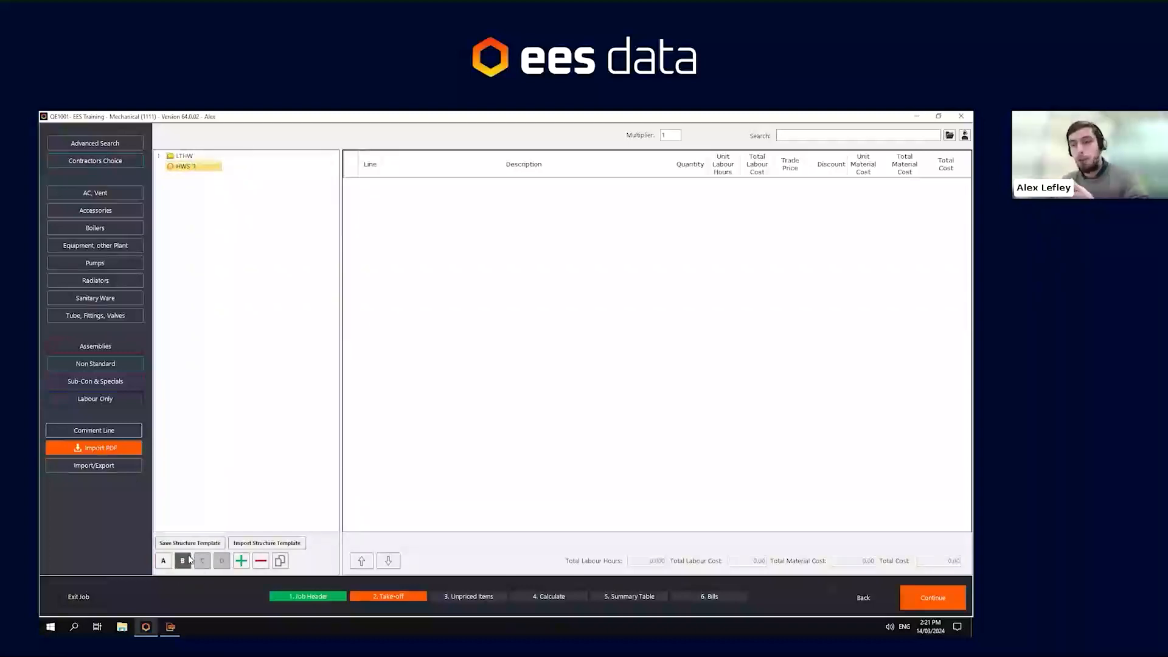
pyautogui.click(241, 560)
pyautogui.press('BackSpace')
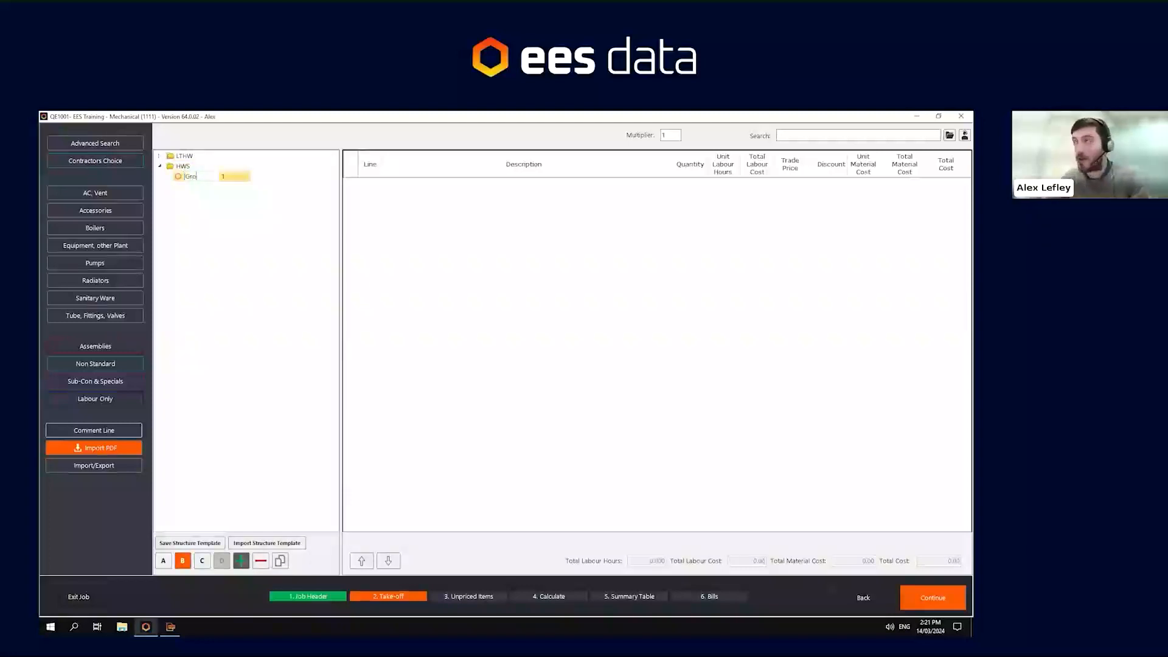
pyautogui.write('Ground Floor')
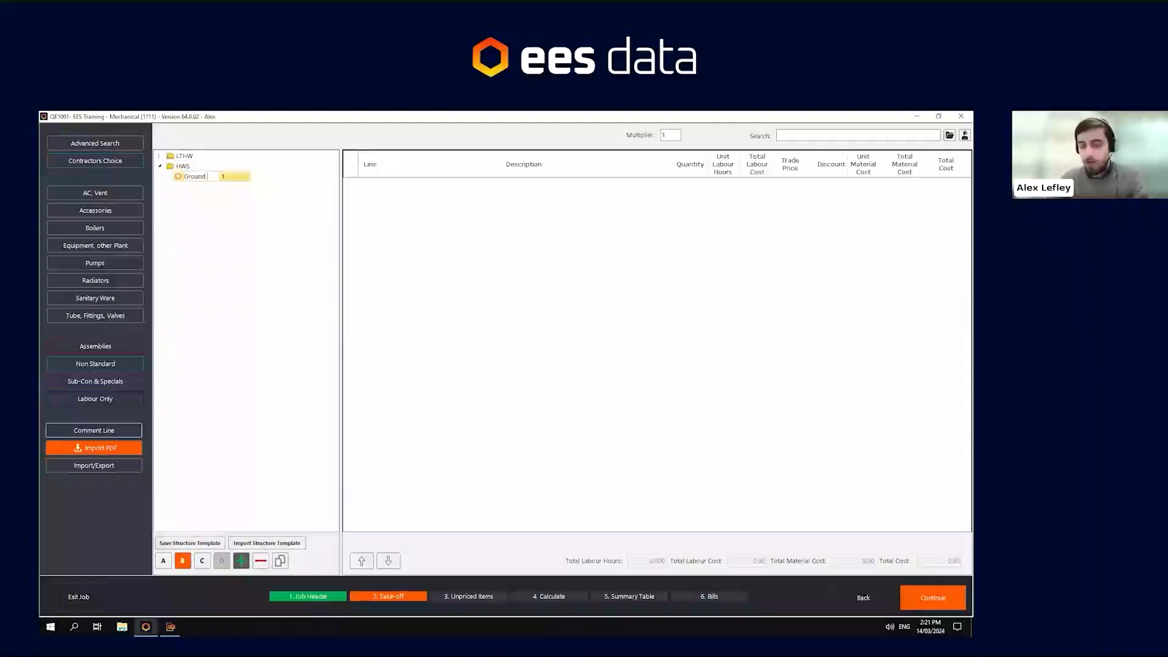
pyautogui.press('Return')
# Add a second level B section beneath HWS named First Floor
pyautogui.click(242, 561)
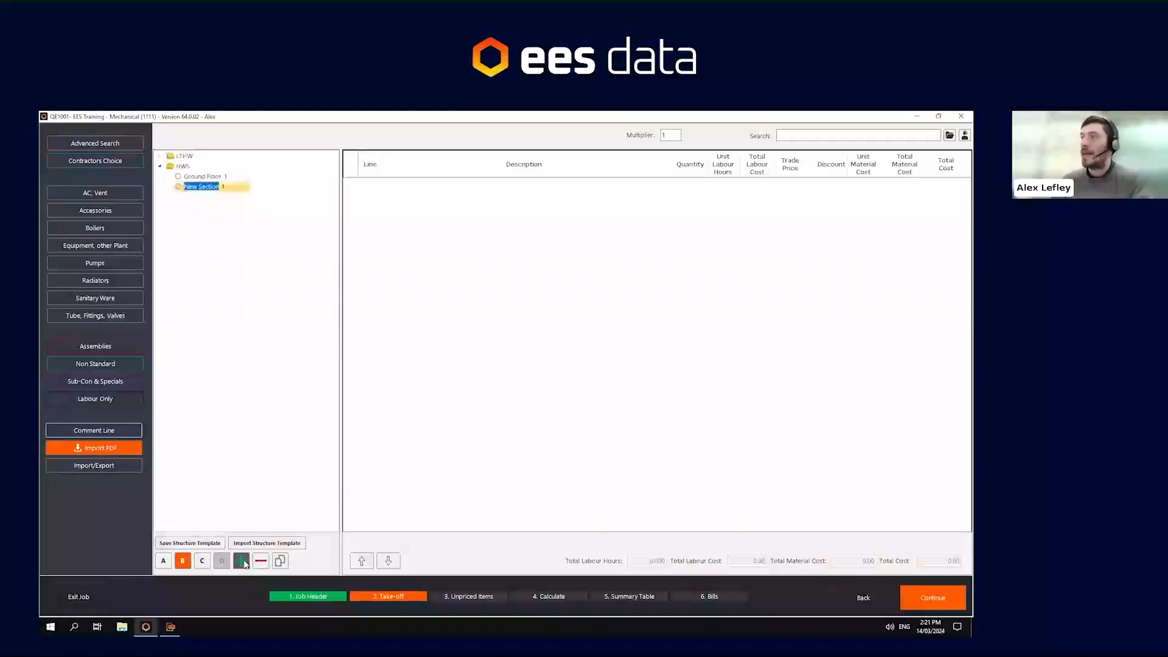
pyautogui.write('First ')
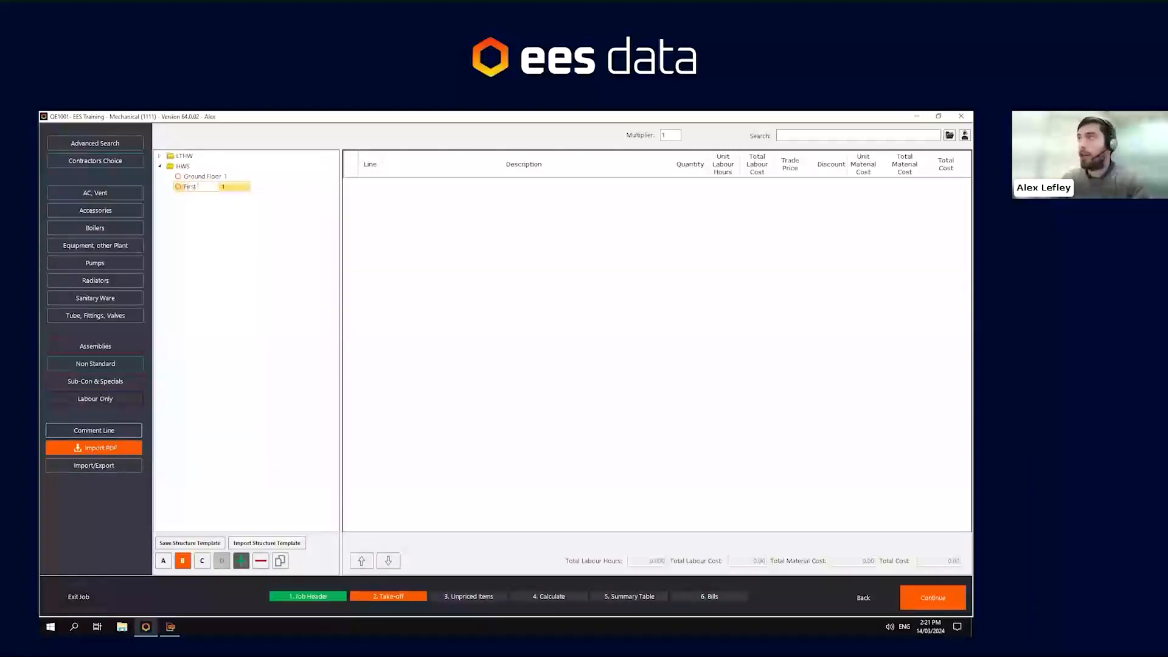
pyautogui.write('Floor')
pyautogui.press('Return')
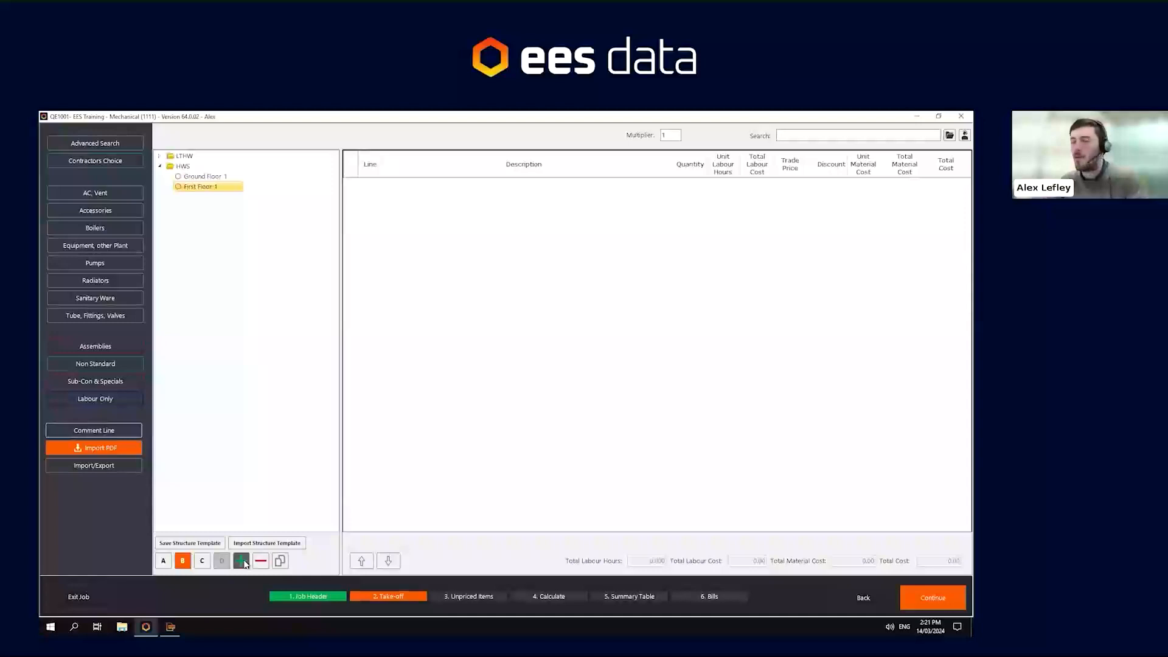
# Duplicate the HWS section together with its floor subsections and rename the copy as CWS
pyautogui.click(159, 157)
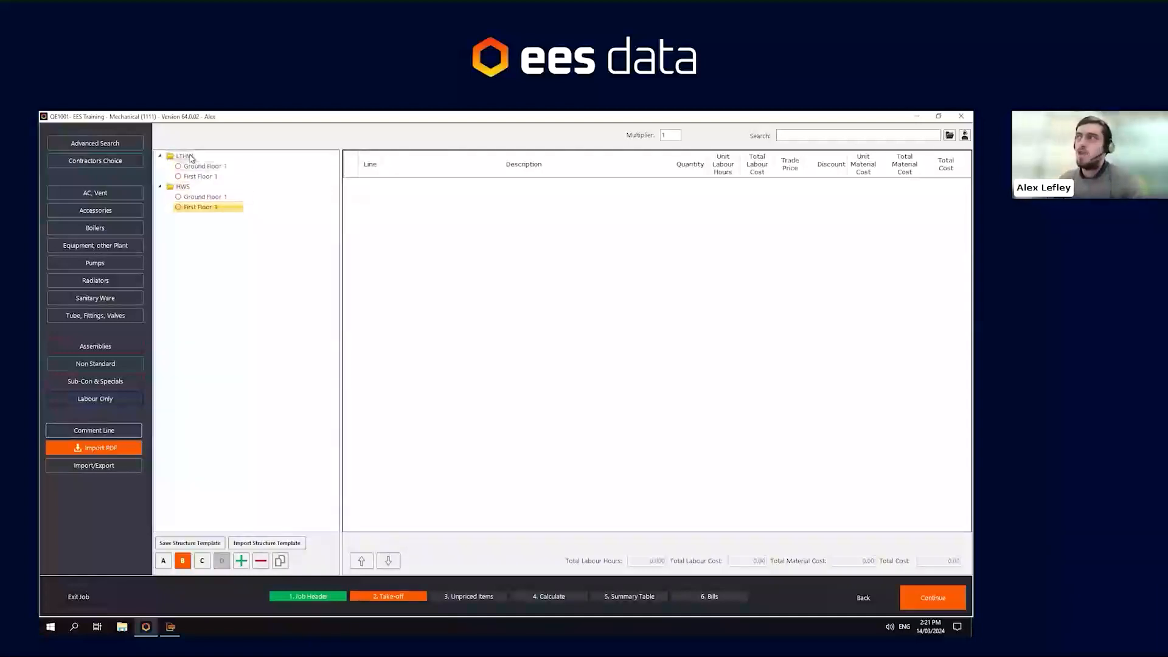
pyautogui.click(185, 187)
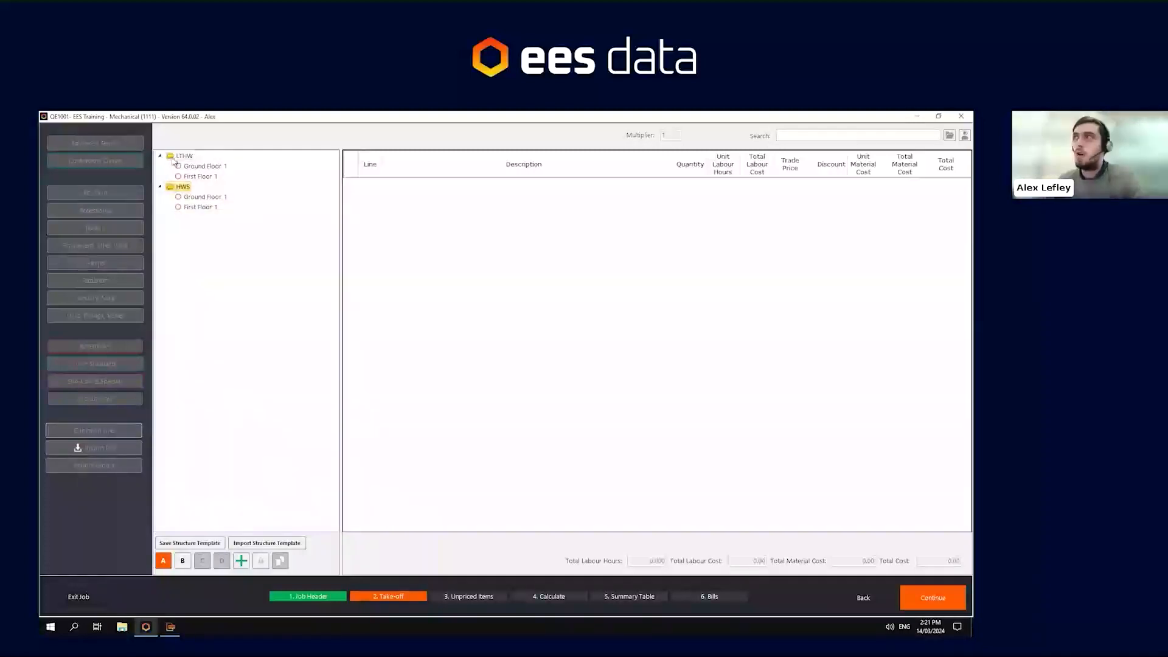
pyautogui.rightClick(177, 192)
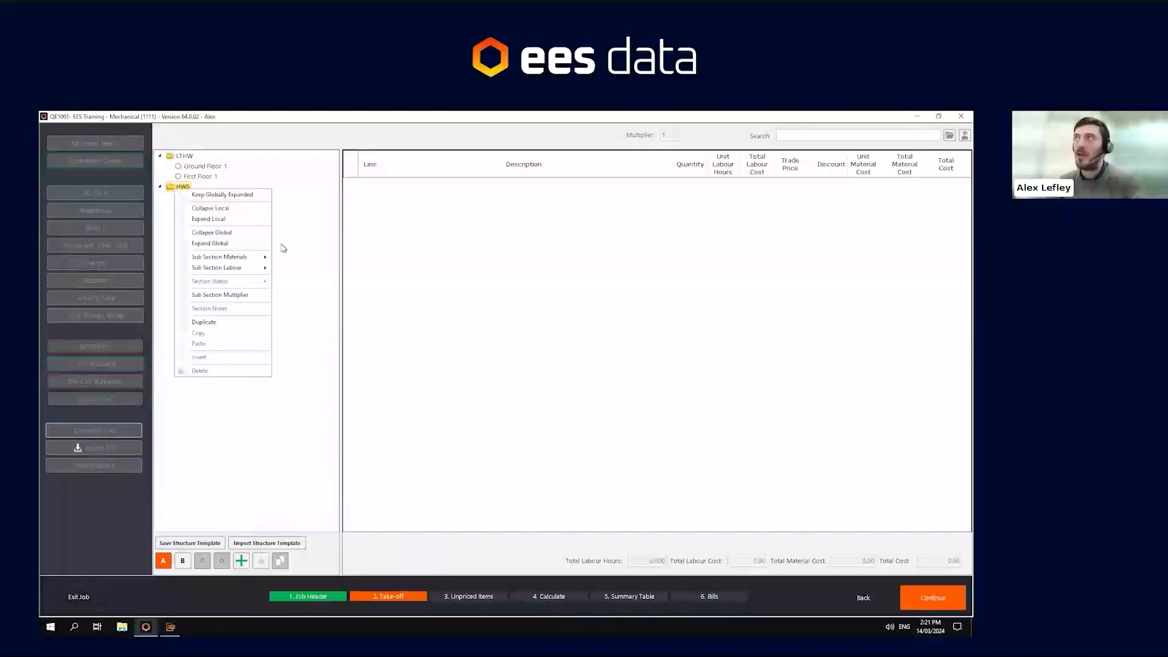
pyautogui.click(229, 322)
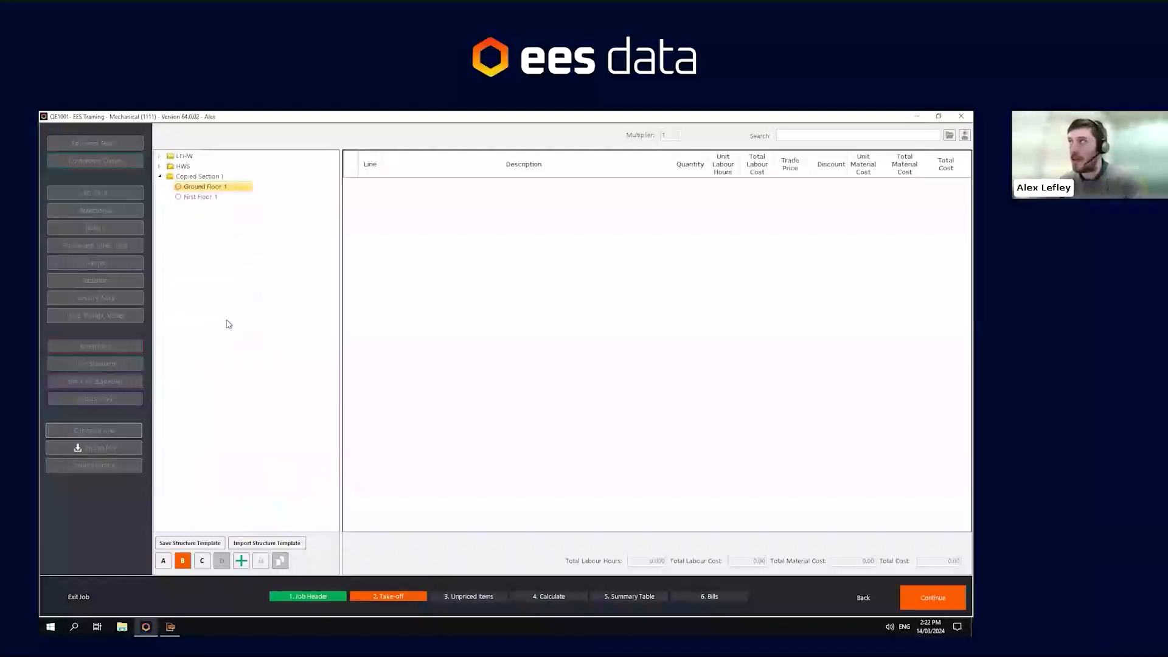
pyautogui.doubleClick(183, 177)
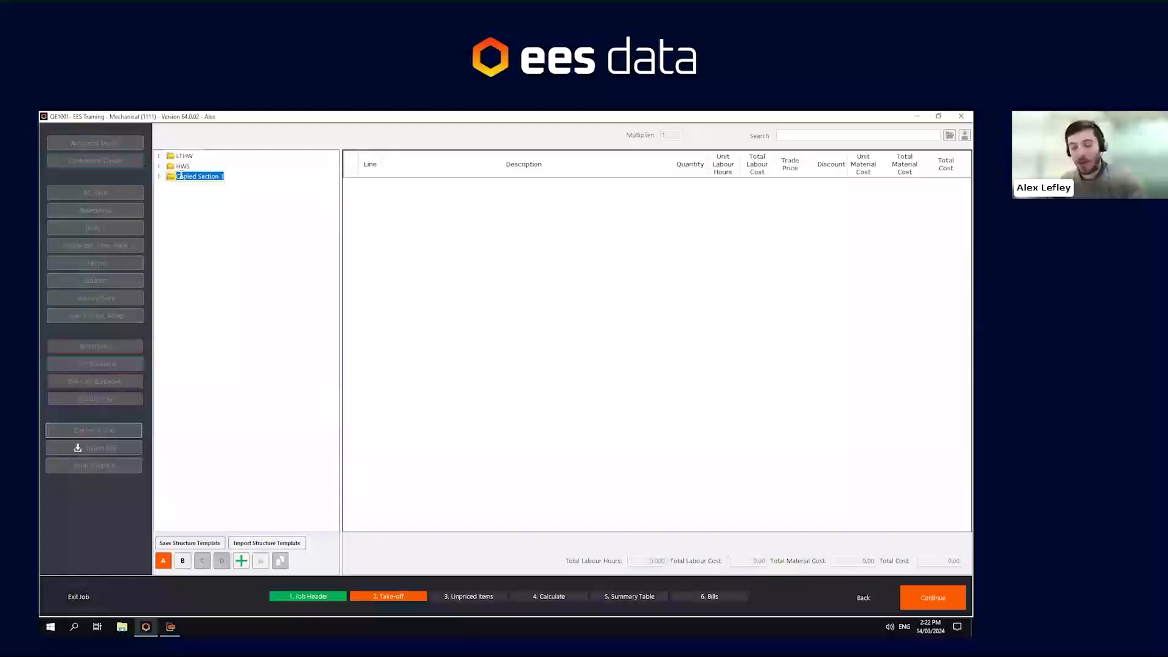
pyautogui.write('CWS')
pyautogui.press('Return')
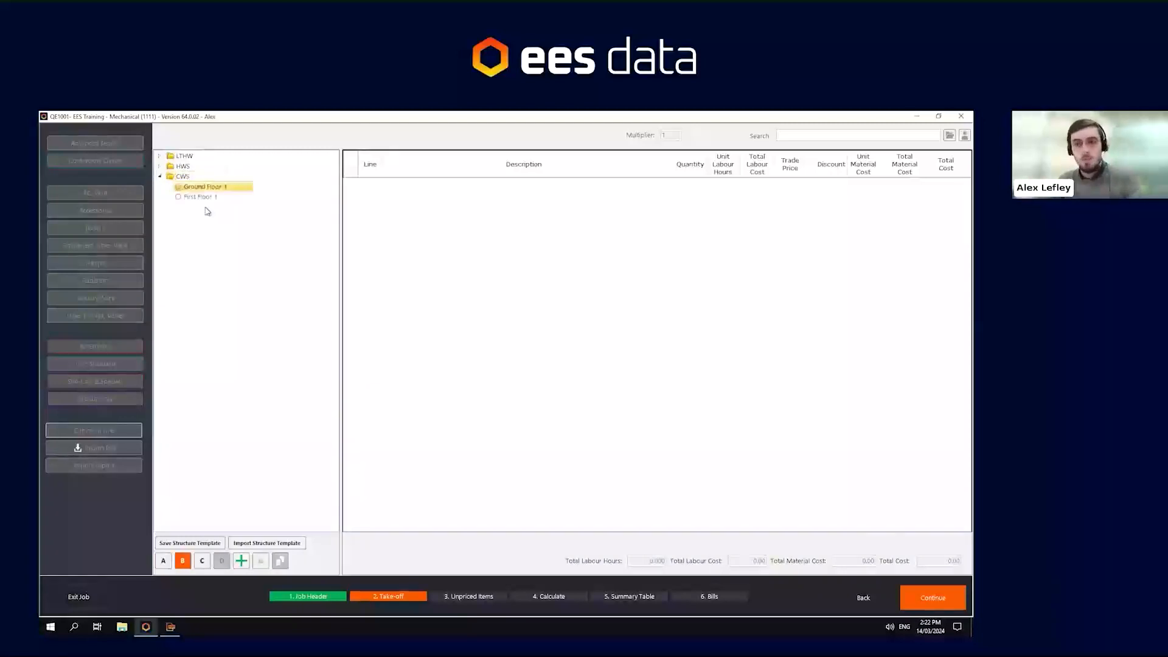
# Set the take-off structure to stay globally expanded so all LTHW, HWS and CWS subsections are shown
pyautogui.rightClick(223, 233)
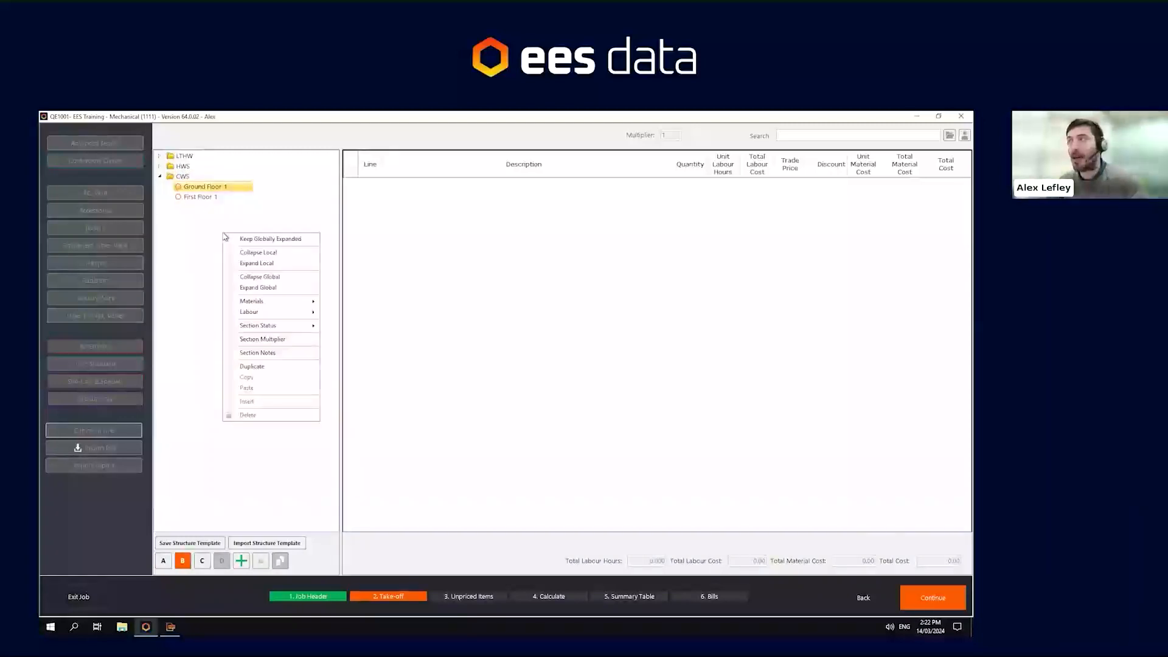
pyautogui.click(184, 251)
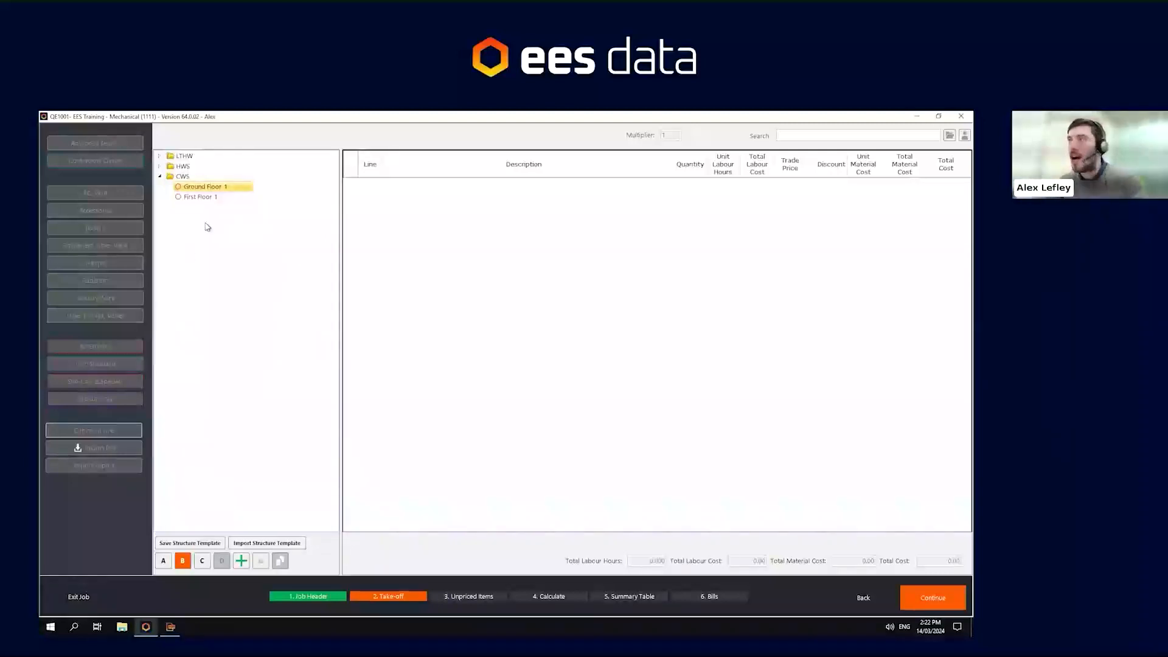
pyautogui.click(160, 167)
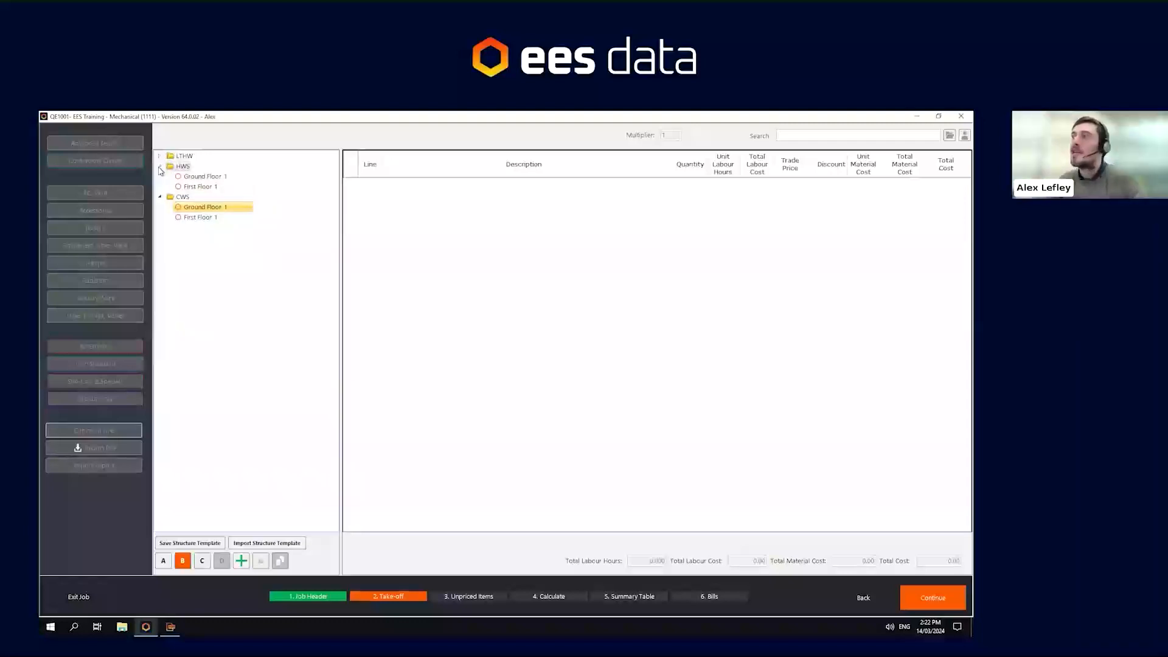
pyautogui.click(160, 157)
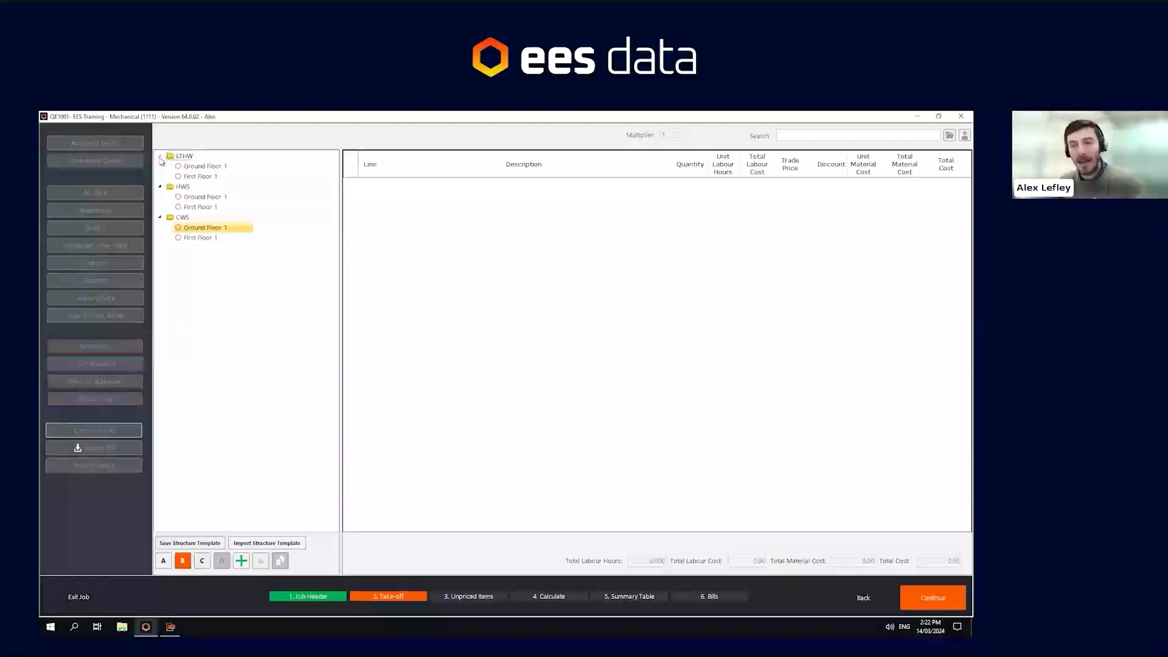
pyautogui.click(161, 157)
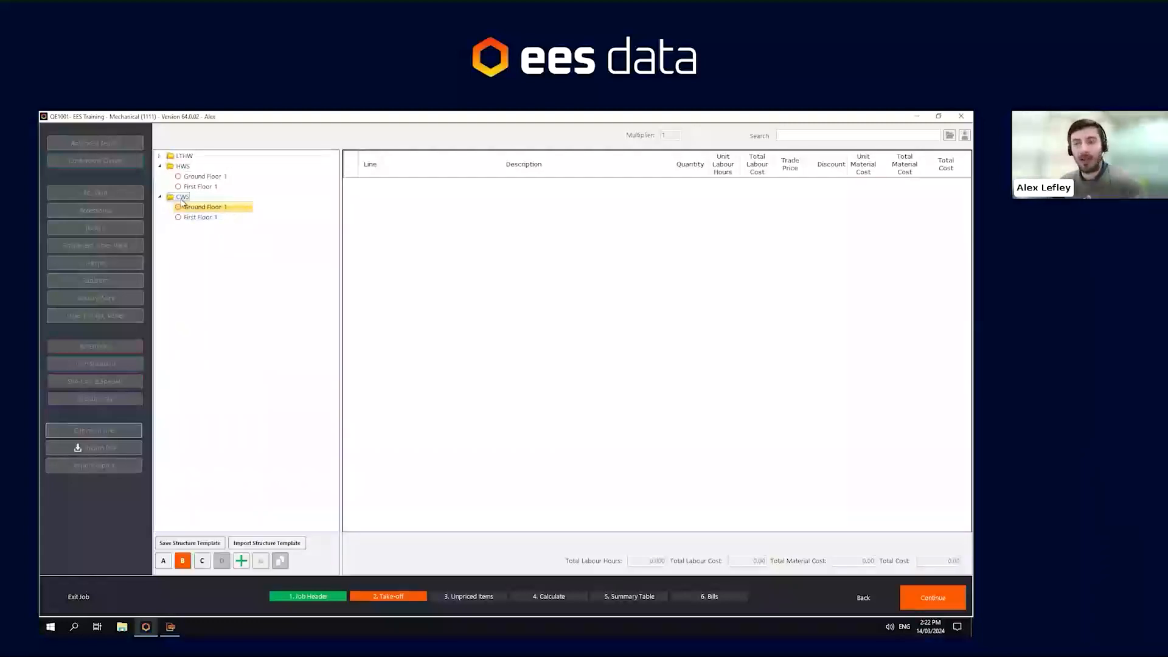
pyautogui.rightClick(243, 269)
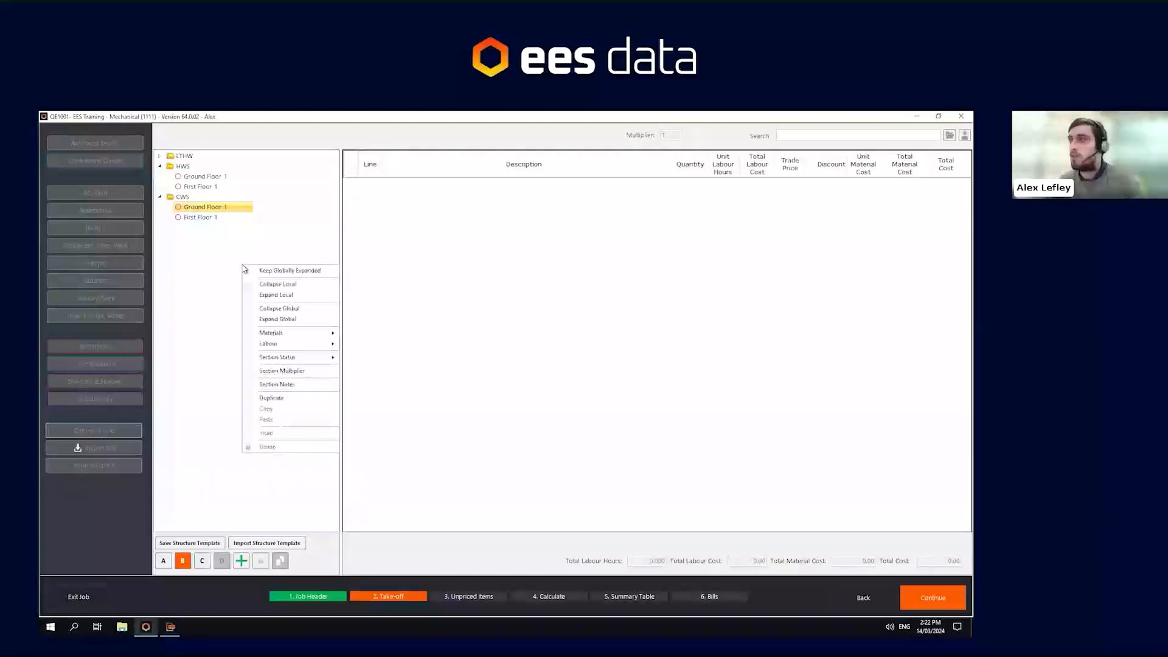
pyautogui.click(328, 276)
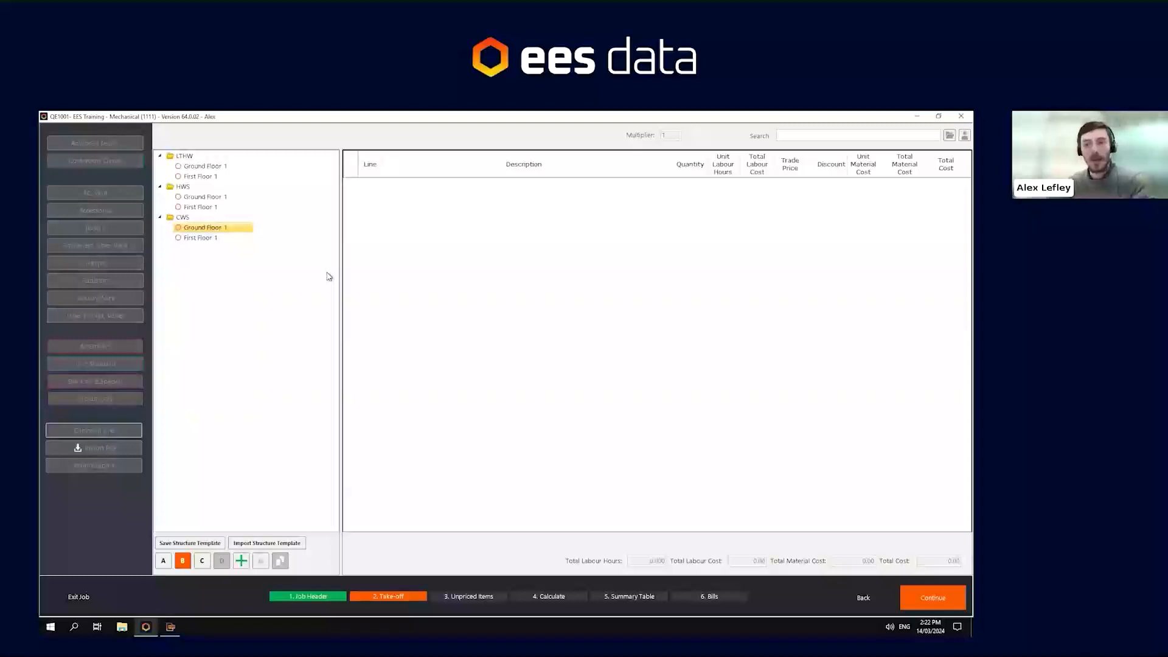
pyautogui.click(215, 176)
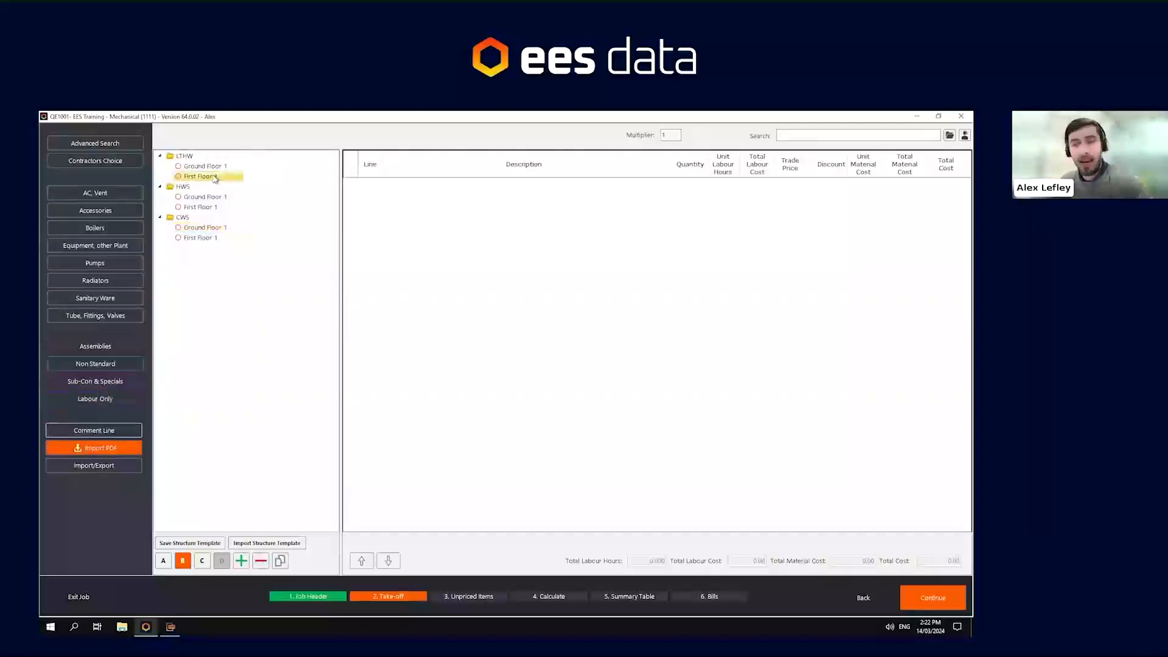
pyautogui.click(207, 238)
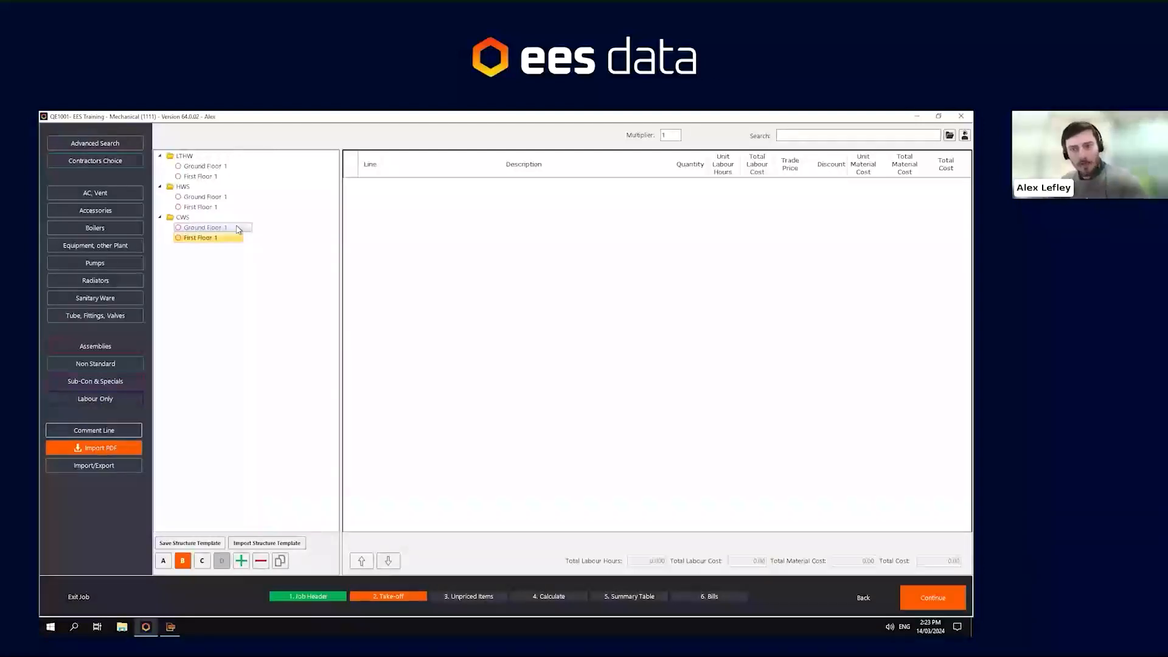
pyautogui.moveTo(237, 229); pyautogui.dragTo(206, 173)
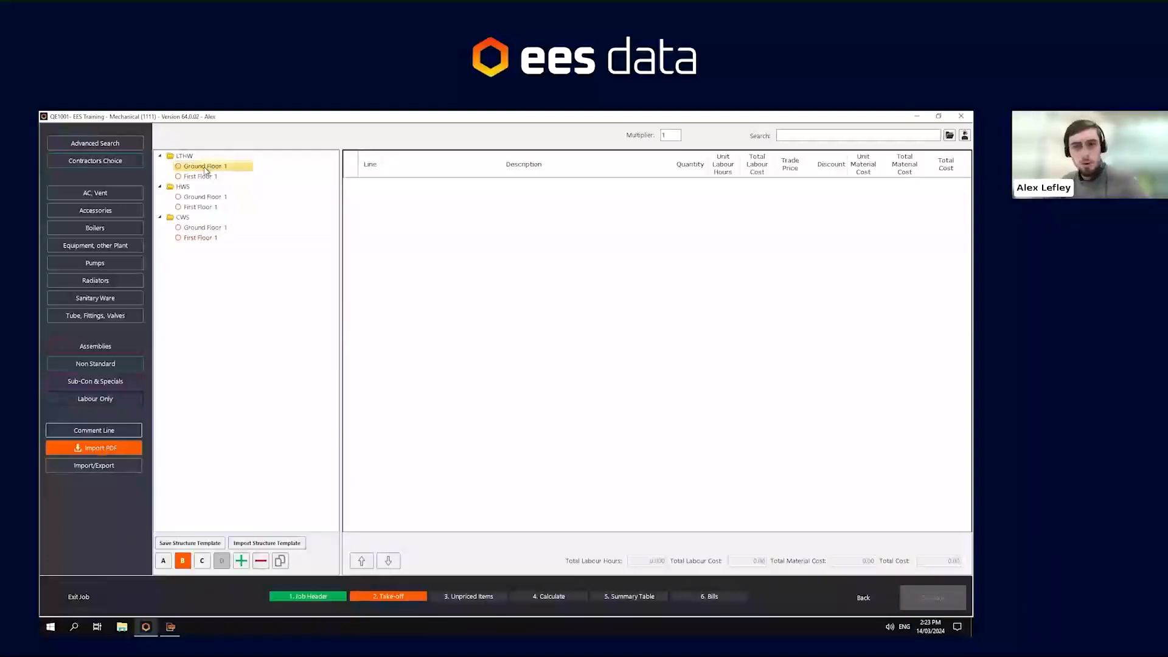
pyautogui.click(196, 175)
# Rename the Ground Floor section beneath LTHW as Room Type A and set its multiplier to 24
pyautogui.click(197, 166)
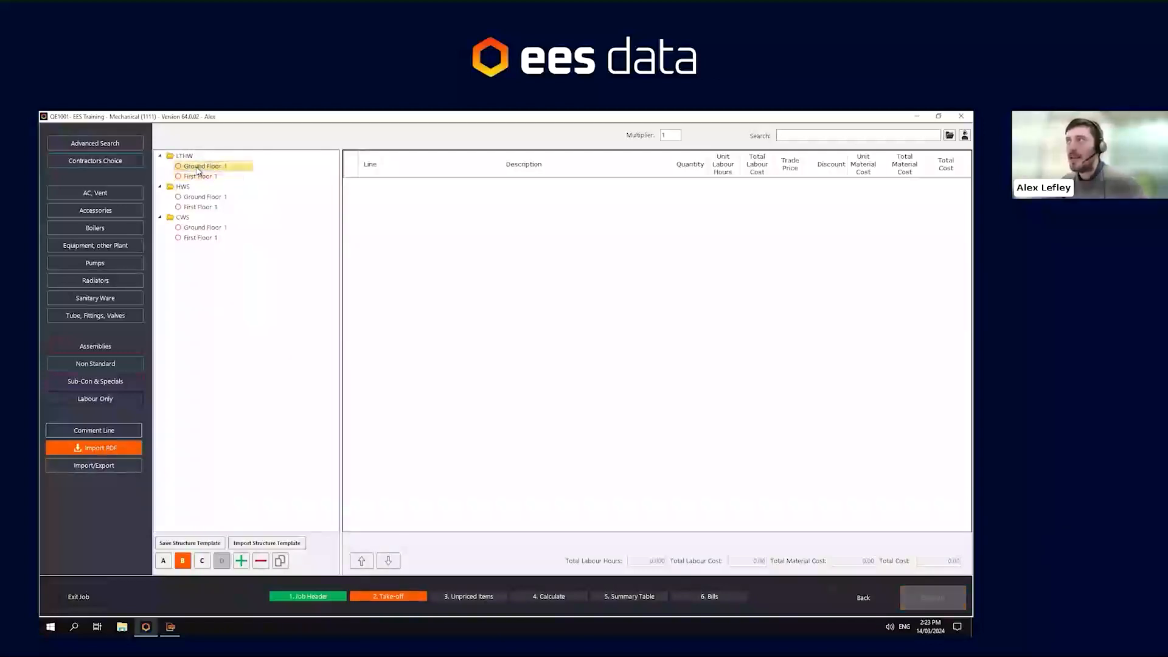
pyautogui.click(197, 166)
pyautogui.press('BackSpace')
pyautogui.write('Room Type A')
pyautogui.press('Return')
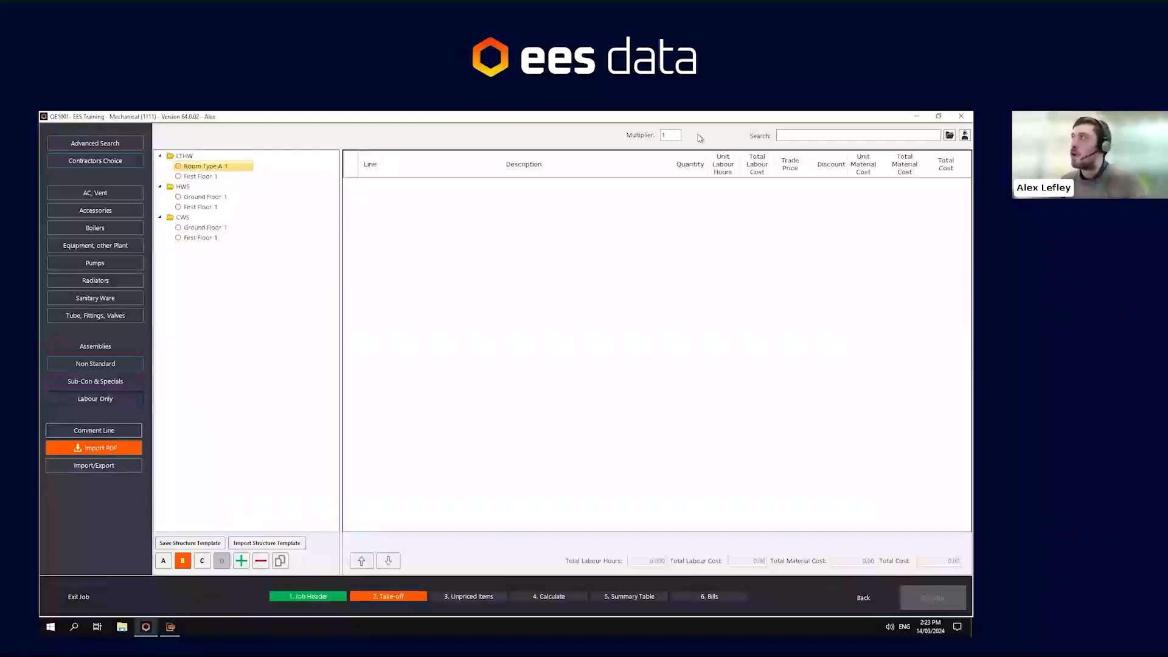
pyautogui.doubleClick(671, 135)
pyautogui.write('24')
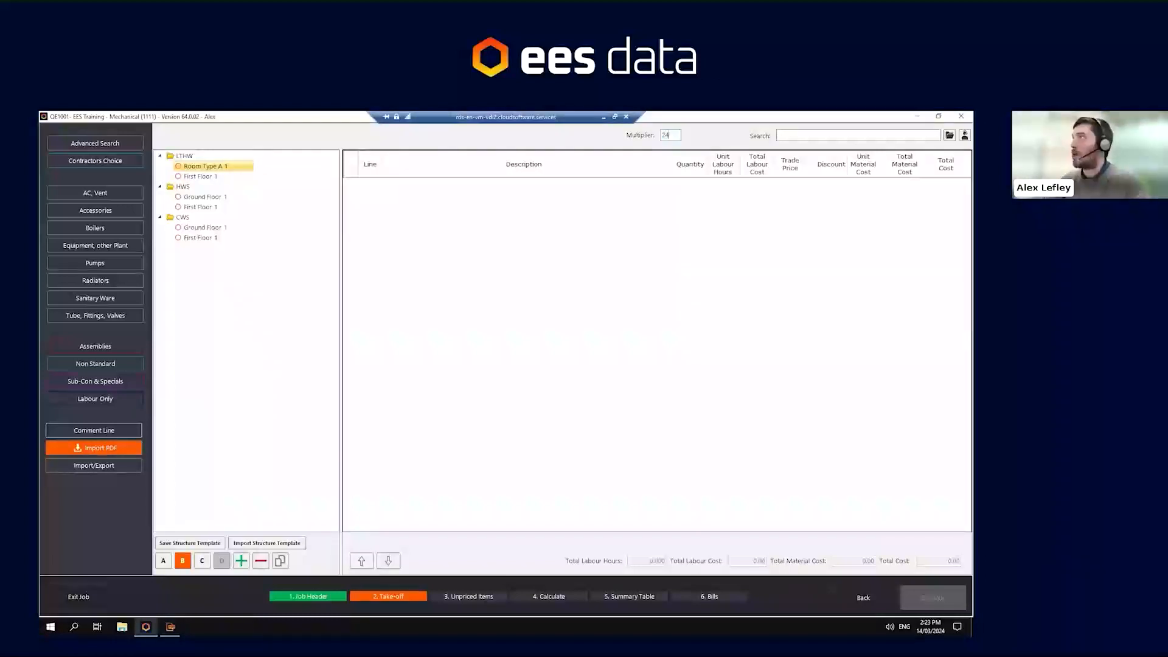
pyautogui.press('Return')
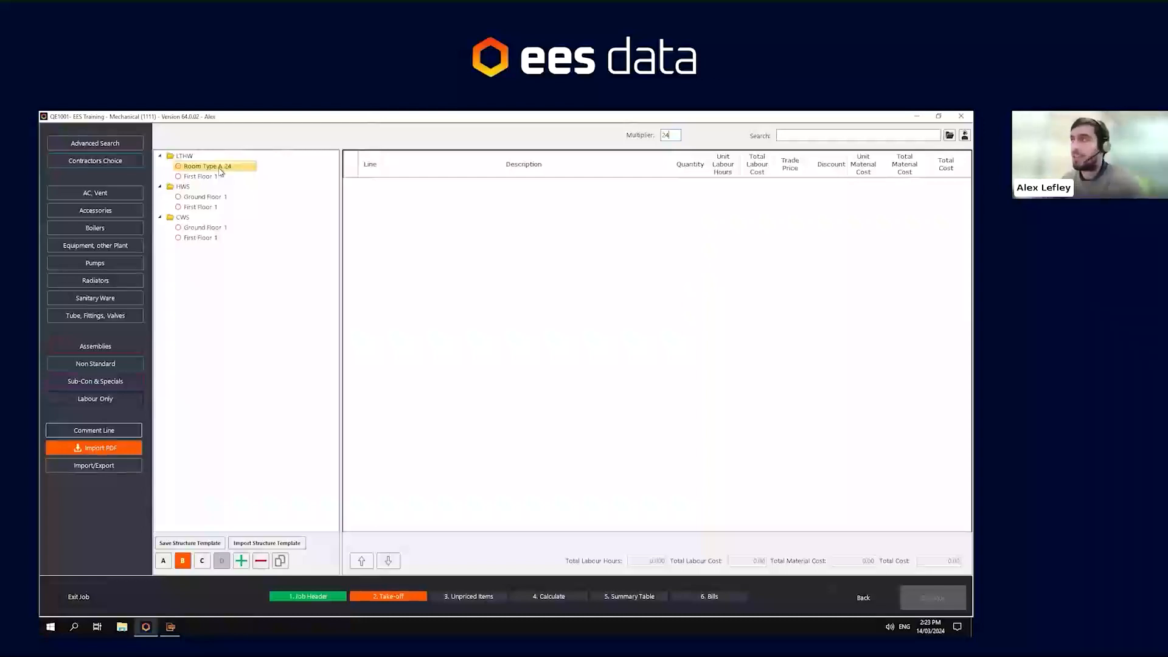
pyautogui.click(204, 208)
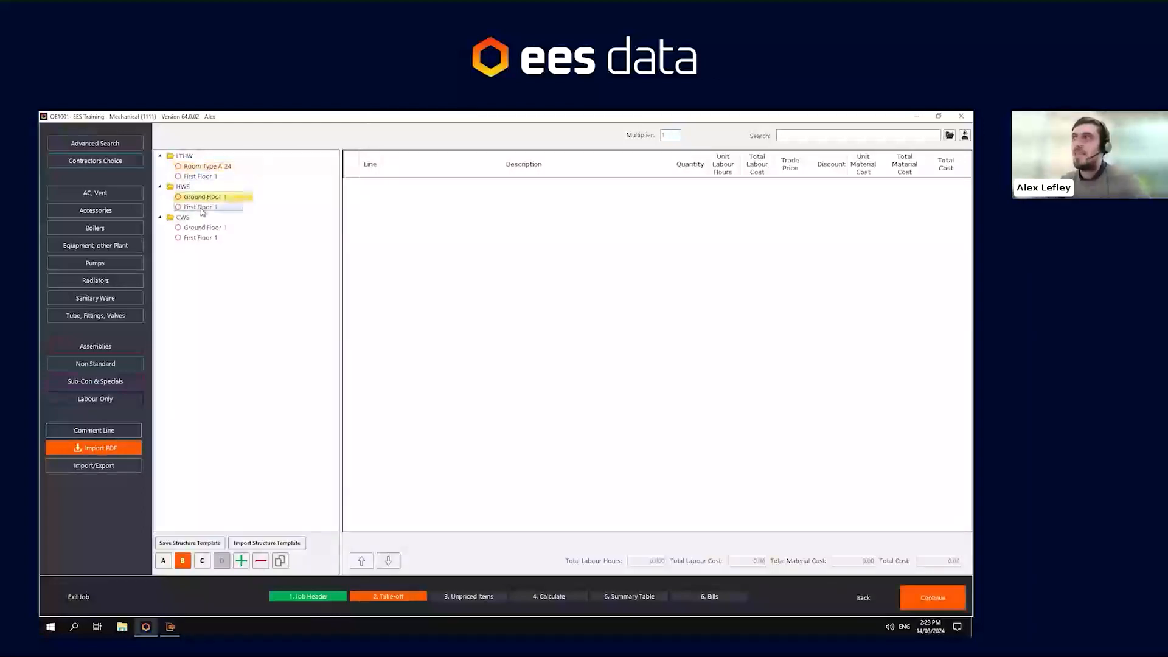
pyautogui.click(201, 229)
pyautogui.click(199, 238)
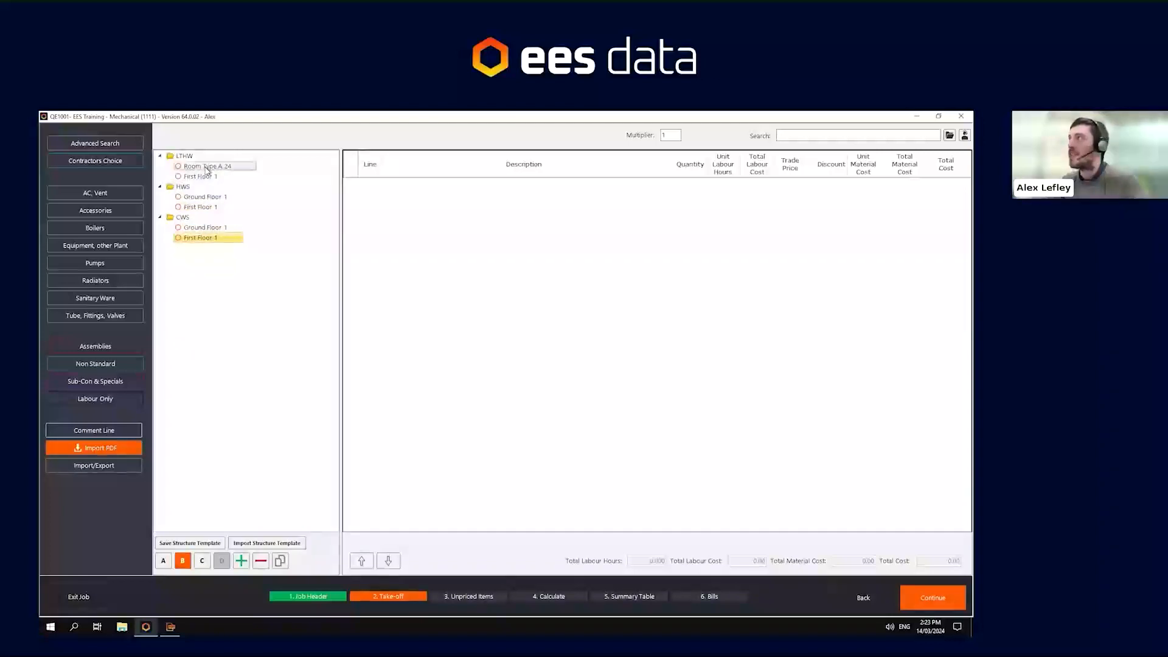
# Set the multiplier of the Room Type A section to 1 and rename the section as Ground Floor
pyautogui.click(207, 166)
pyautogui.doubleClick(669, 134)
pyautogui.write('1')
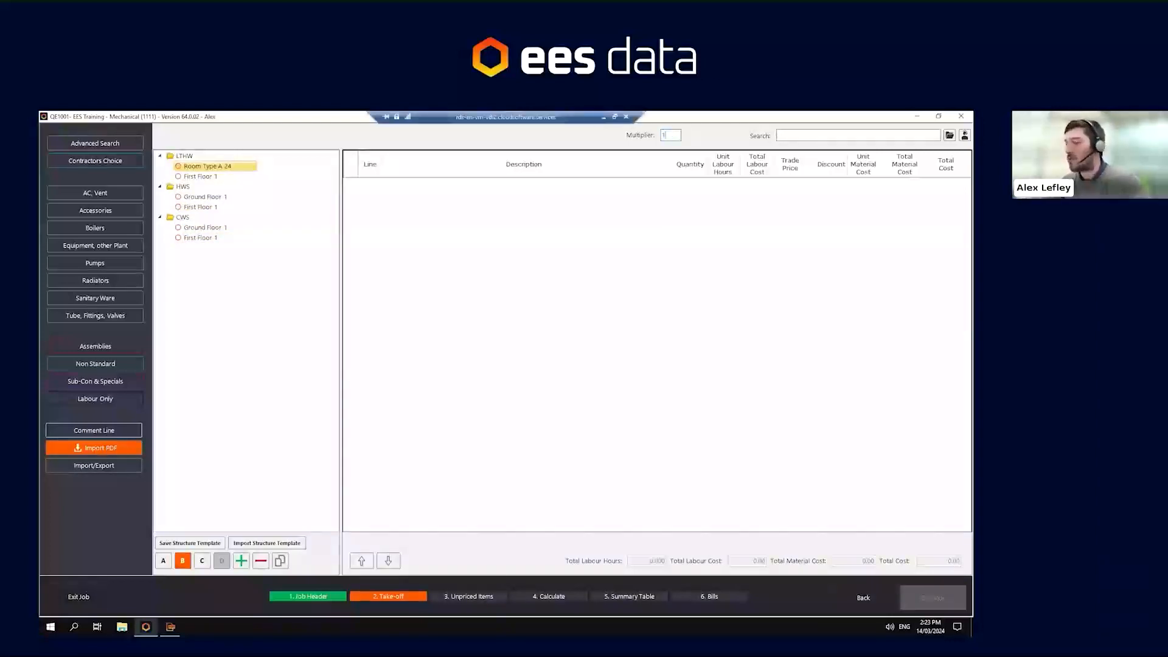
pyautogui.click(204, 166)
pyautogui.write('Grou')
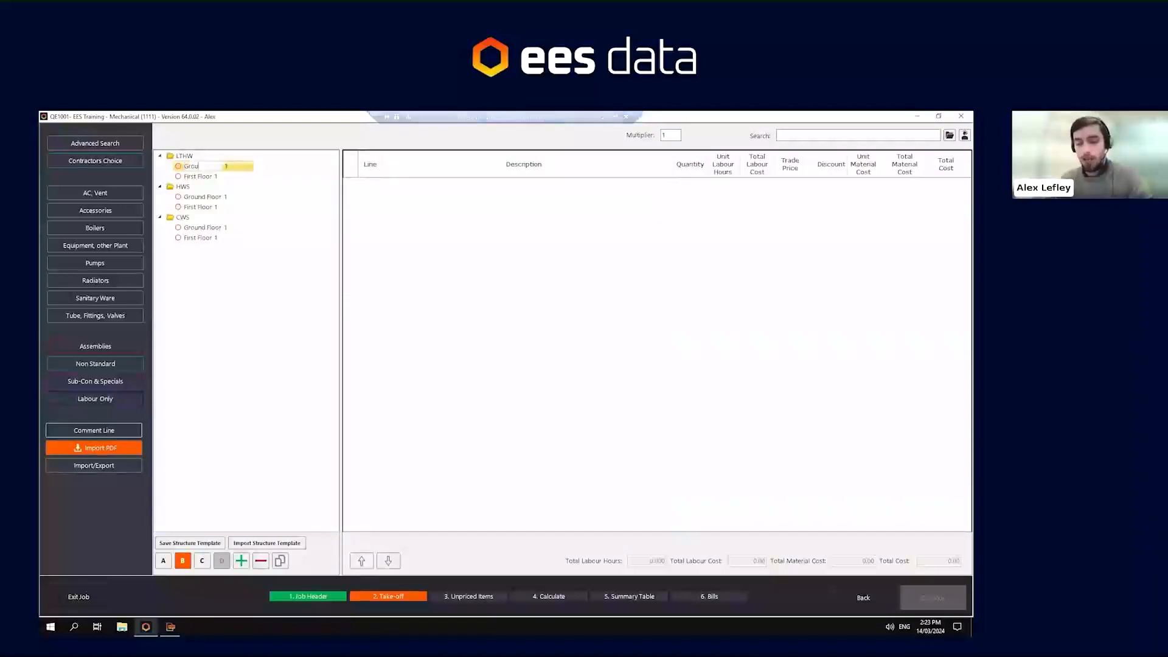
pyautogui.write('nd Floor')
pyautogui.press('Return')
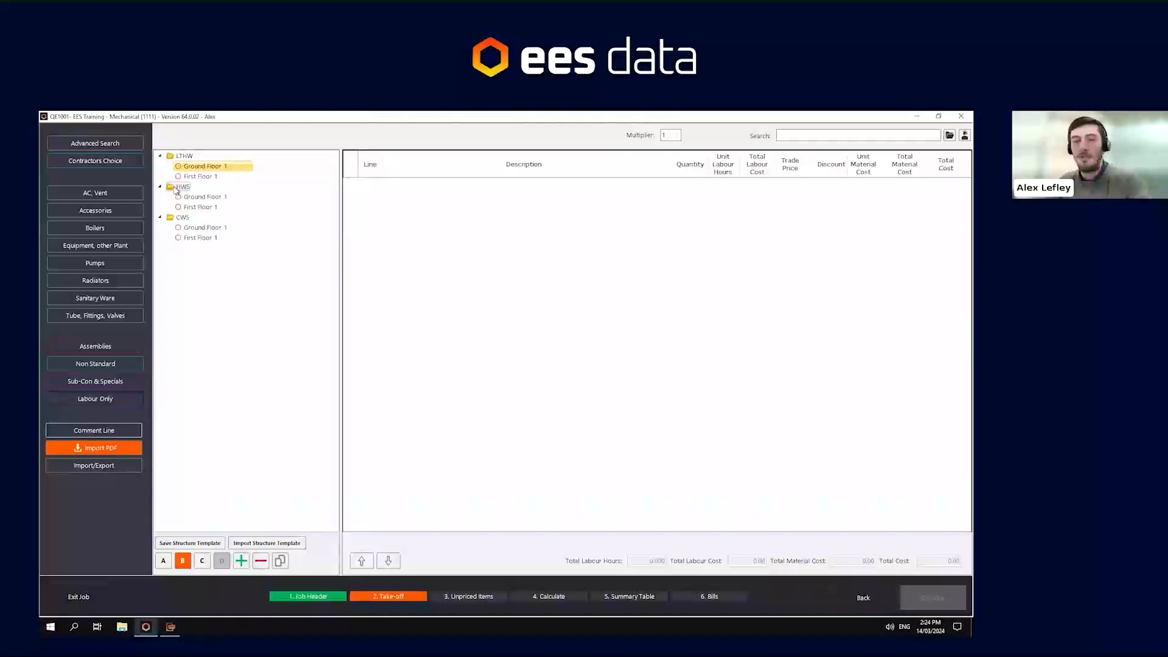
# Add another level A section to the take-off structure after CWS, keeping its default name
pyautogui.click(195, 238)
pyautogui.click(163, 560)
pyautogui.click(242, 561)
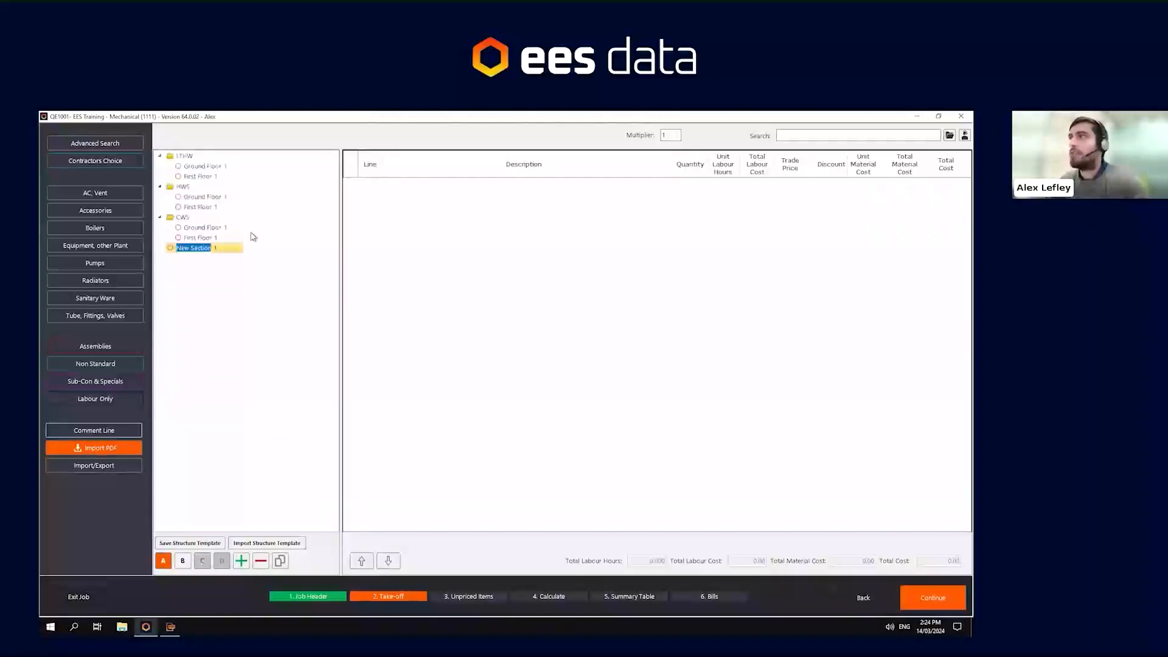
# Delete the New Section at the end of the take-off structure and confirm the deletion
pyautogui.rightClick(190, 254)
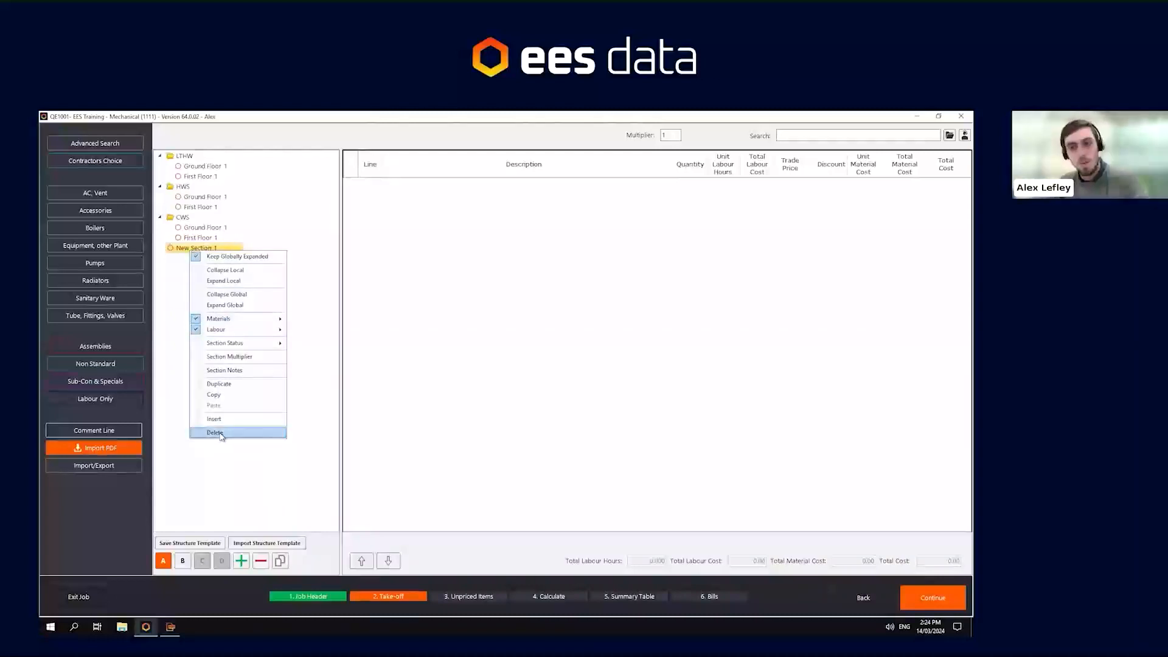
pyautogui.click(229, 470)
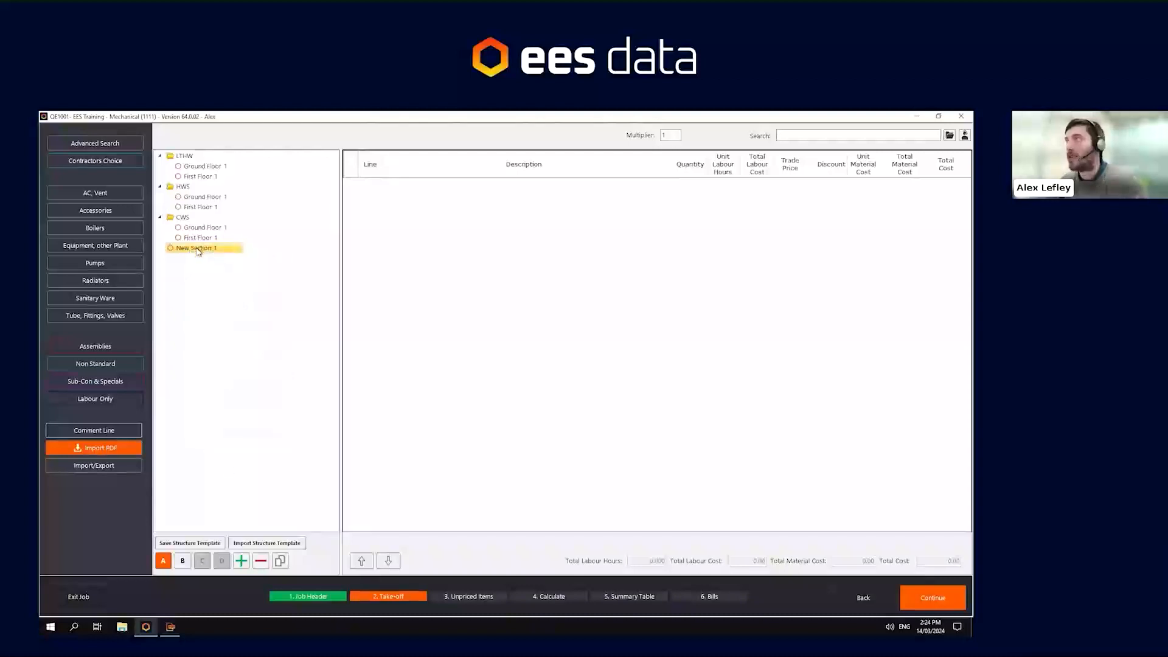
pyautogui.click(260, 561)
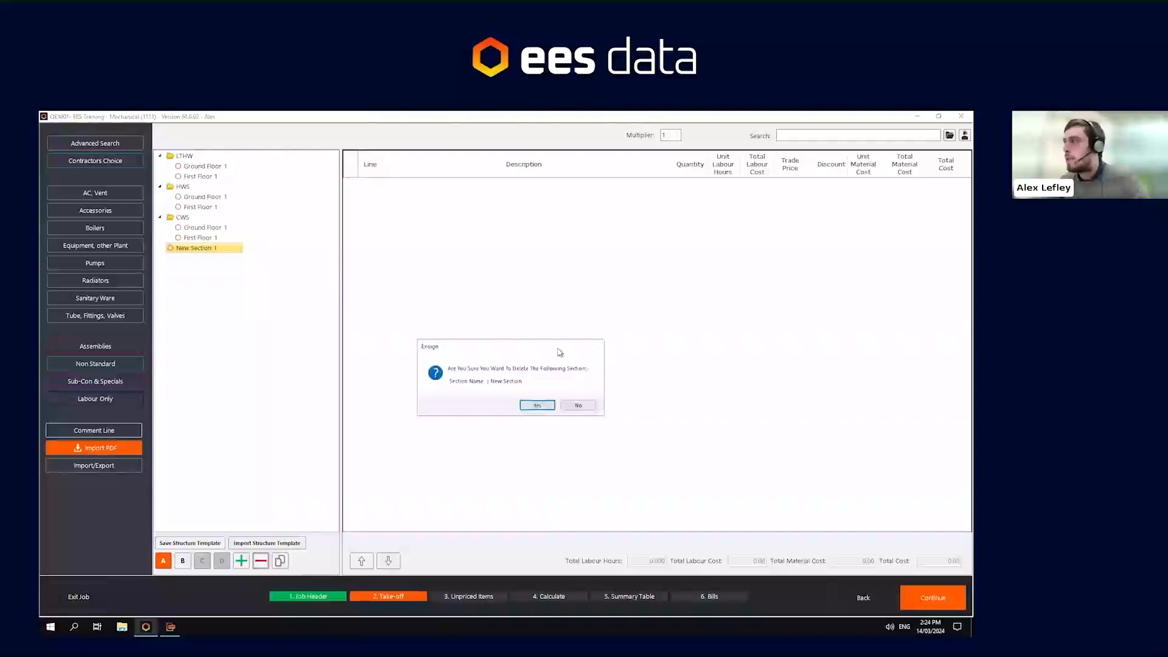
pyautogui.moveTo(556, 349); pyautogui.dragTo(294, 313)
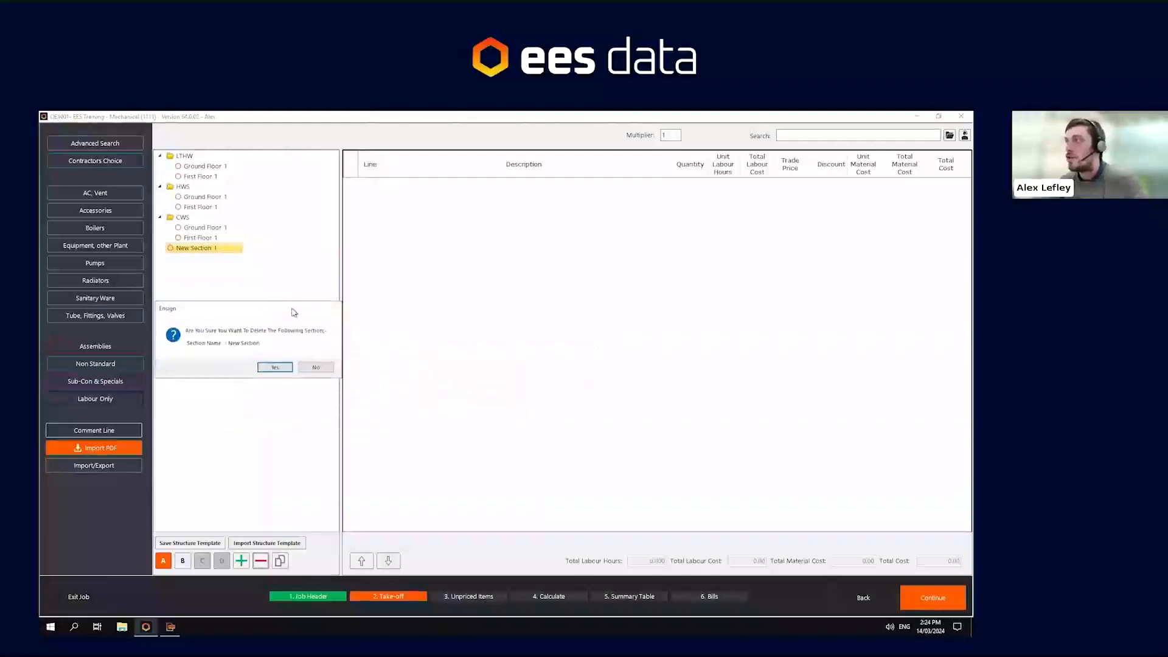
pyautogui.click(277, 367)
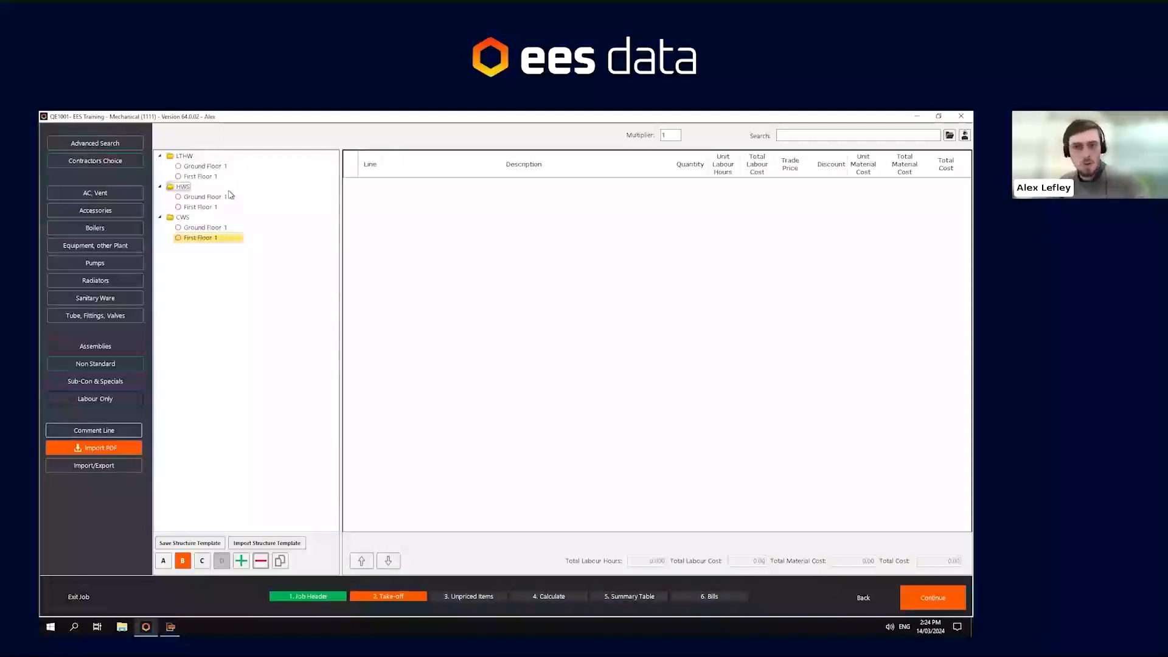
# Collapse the LTHW, HWS and CWS sections and reorder them as CWS, HWS, LTHW
pyautogui.click(197, 166)
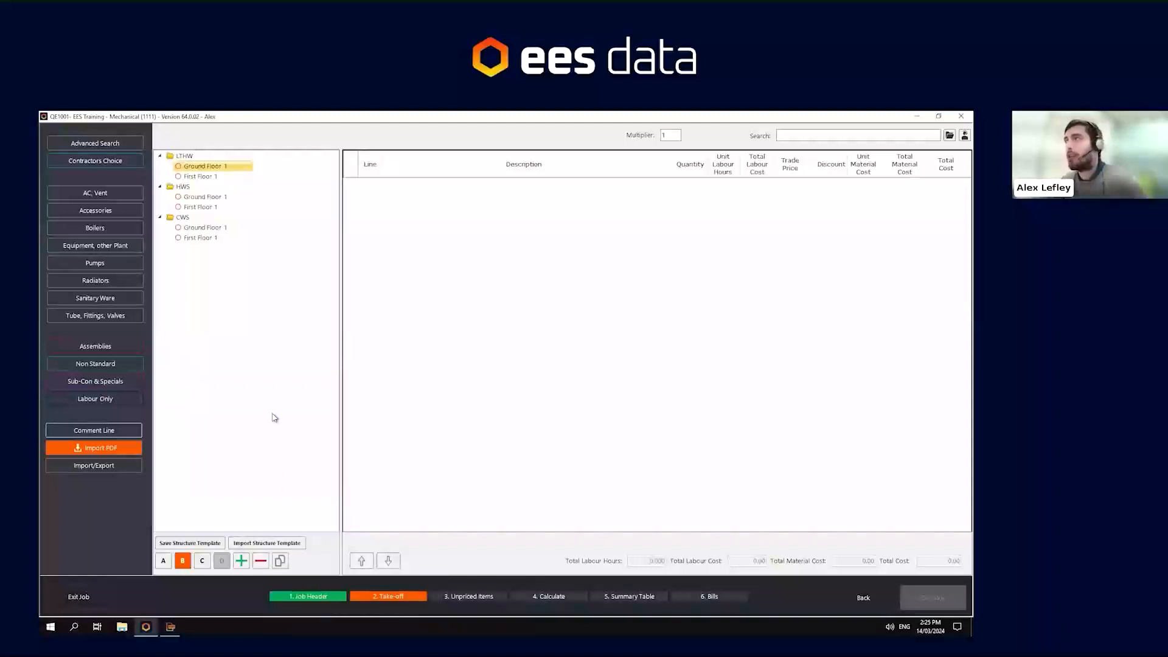
pyautogui.click(170, 157)
pyautogui.click(160, 156)
pyautogui.click(160, 166)
pyautogui.click(160, 176)
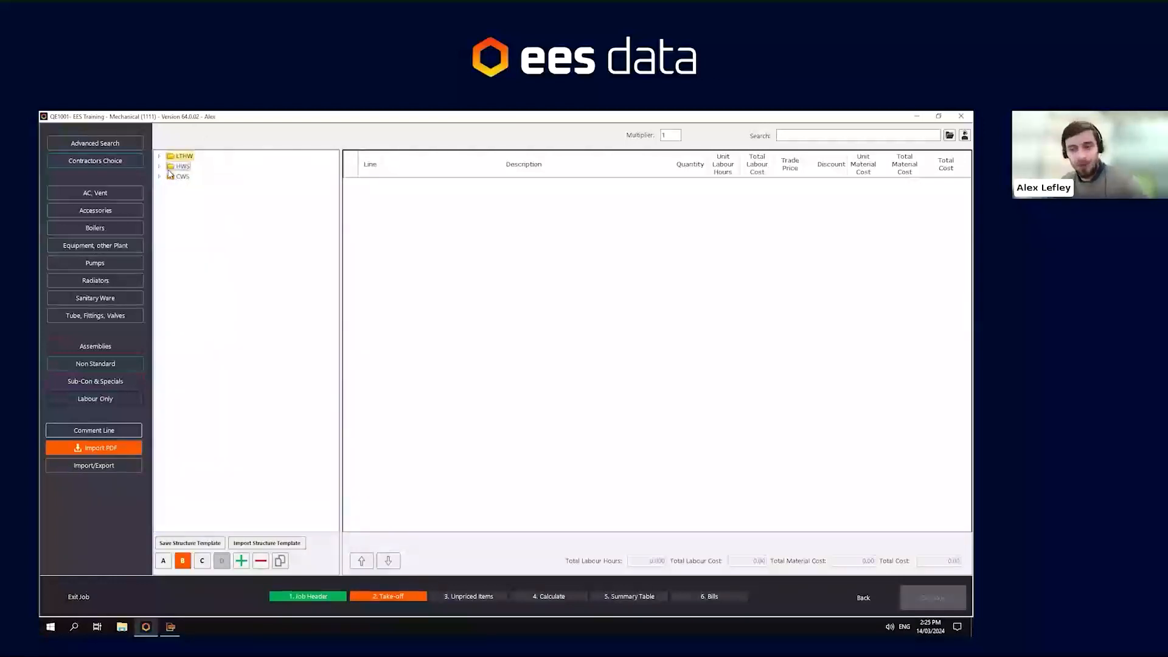
pyautogui.click(172, 176)
pyautogui.moveTo(171, 175)
pyautogui.mouseDown()
pyautogui.moveTo(172, 154)
pyautogui.moveTo(172, 164)
pyautogui.mouseUp()
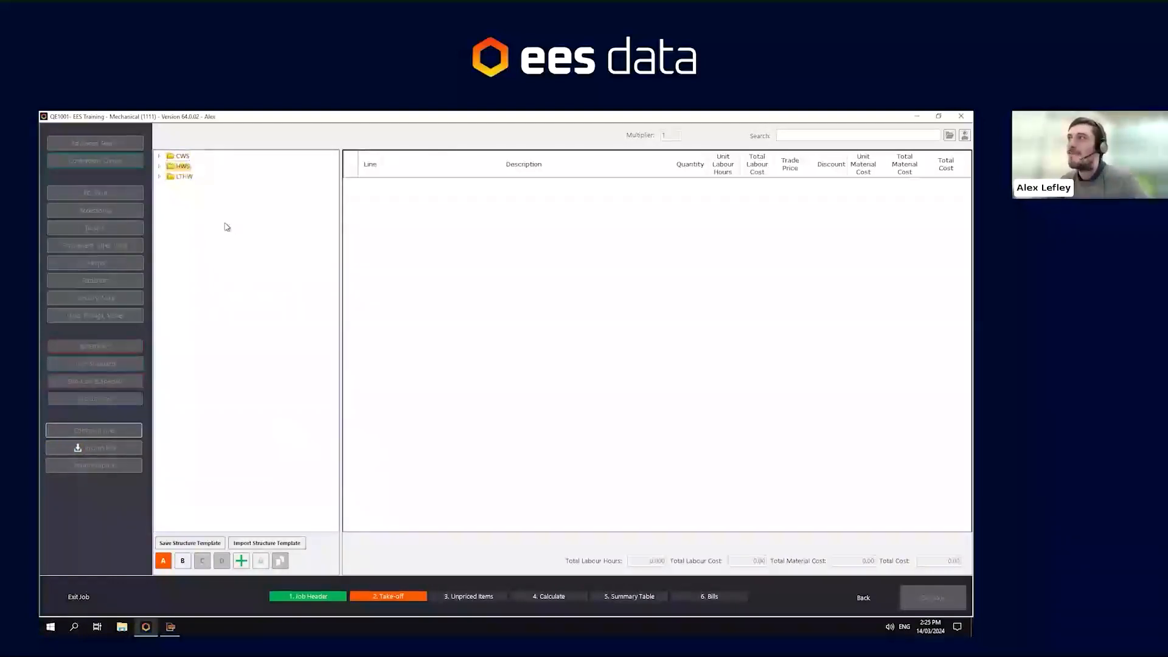
# Expand the CWS, HWS and LTHW sections again and select Ground Floor beneath CWS
pyautogui.click(160, 176)
pyautogui.click(160, 166)
pyautogui.click(160, 155)
pyautogui.moveTo(185, 177)
pyautogui.mouseDown()
pyautogui.moveTo(179, 163)
pyautogui.moveTo(179, 181)
pyautogui.mouseUp()
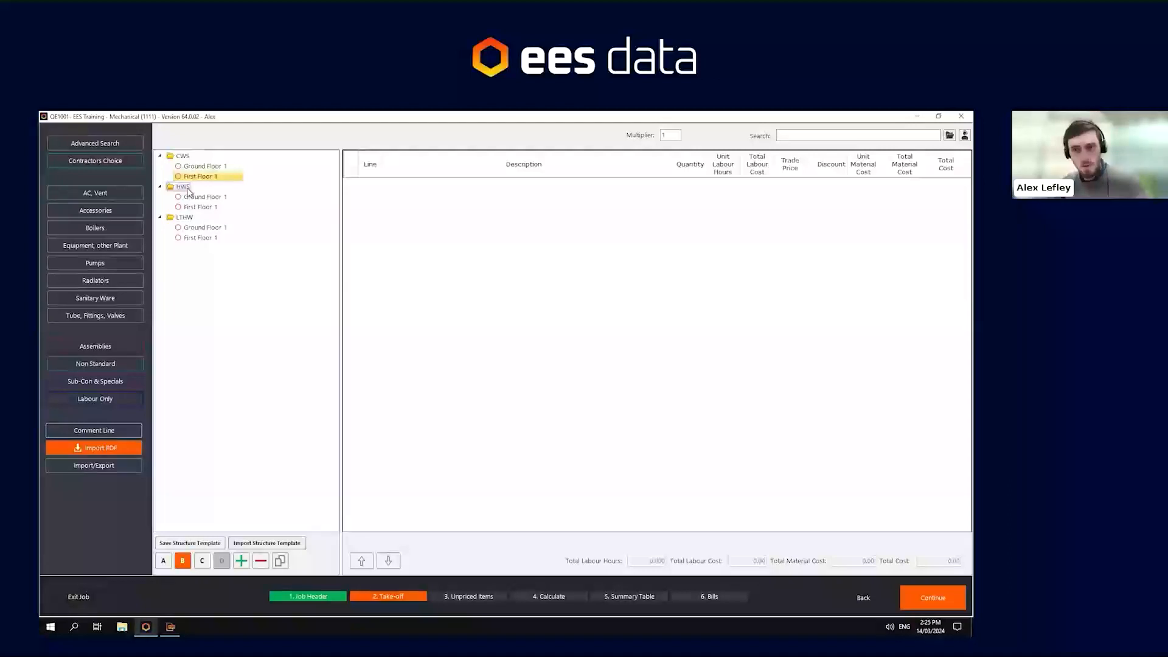
pyautogui.click(203, 166)
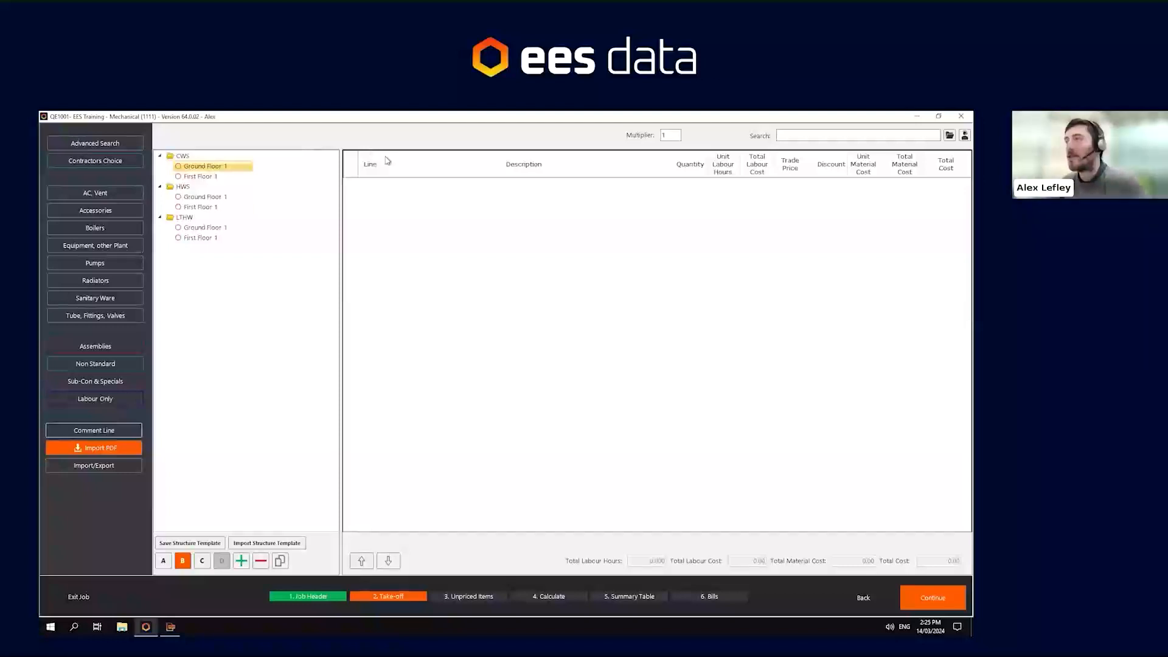
# View the PDF Take-Off window and return to the job's take-off screen
pyautogui.click(171, 628)
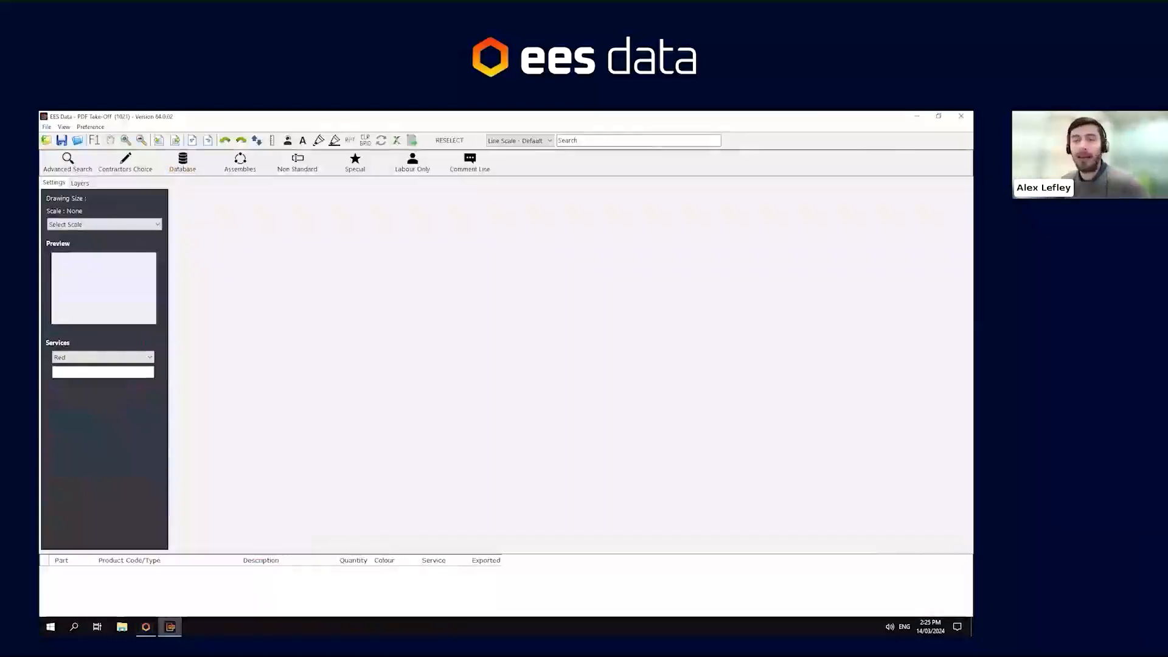
pyautogui.click(171, 627)
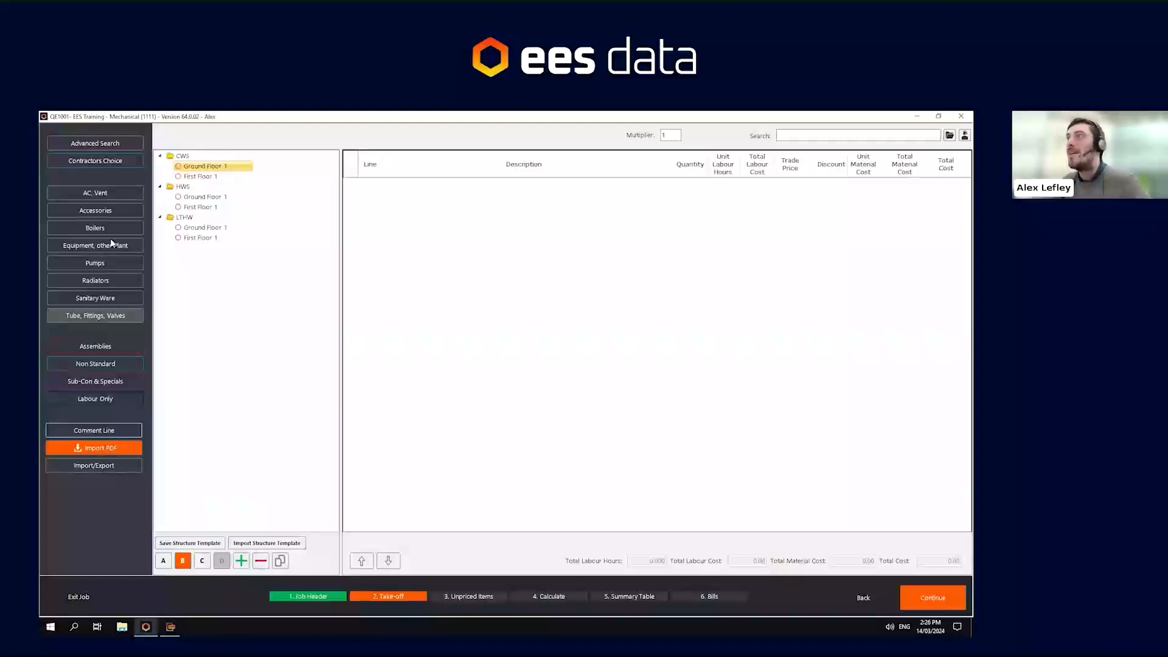
# Open the BSS GALV MED SS TUBE product list from Tube, Fittings, Valves, under BSS GENERAL STEEL TUBE and STEEL TUBES
pyautogui.click(118, 317)
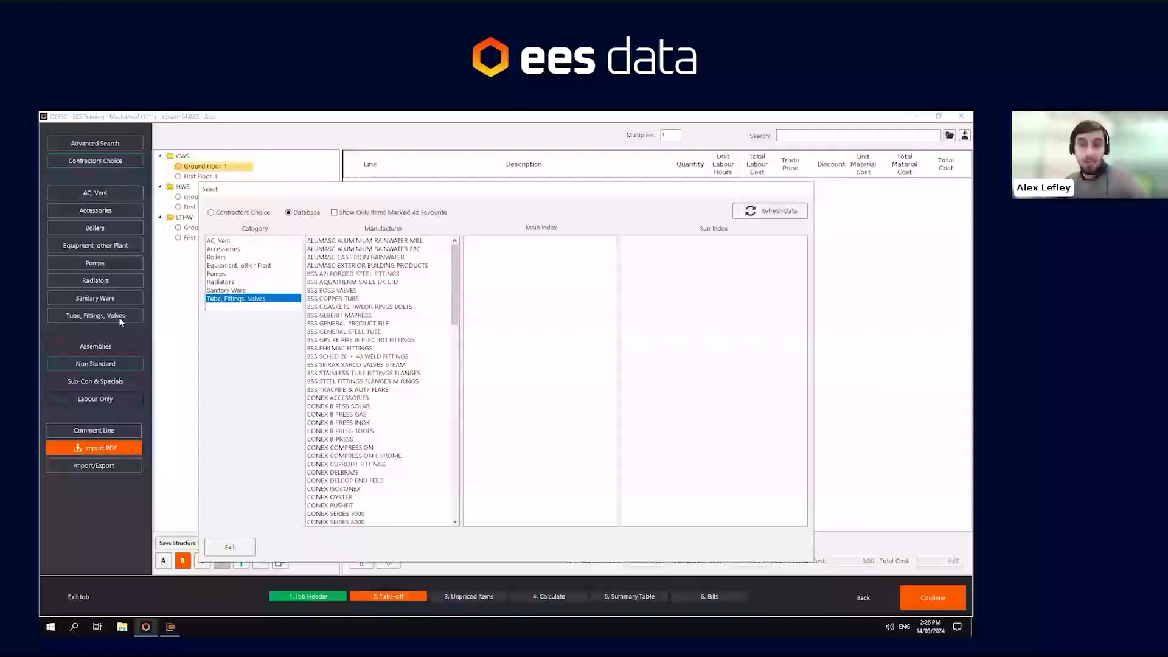
pyautogui.click(238, 291)
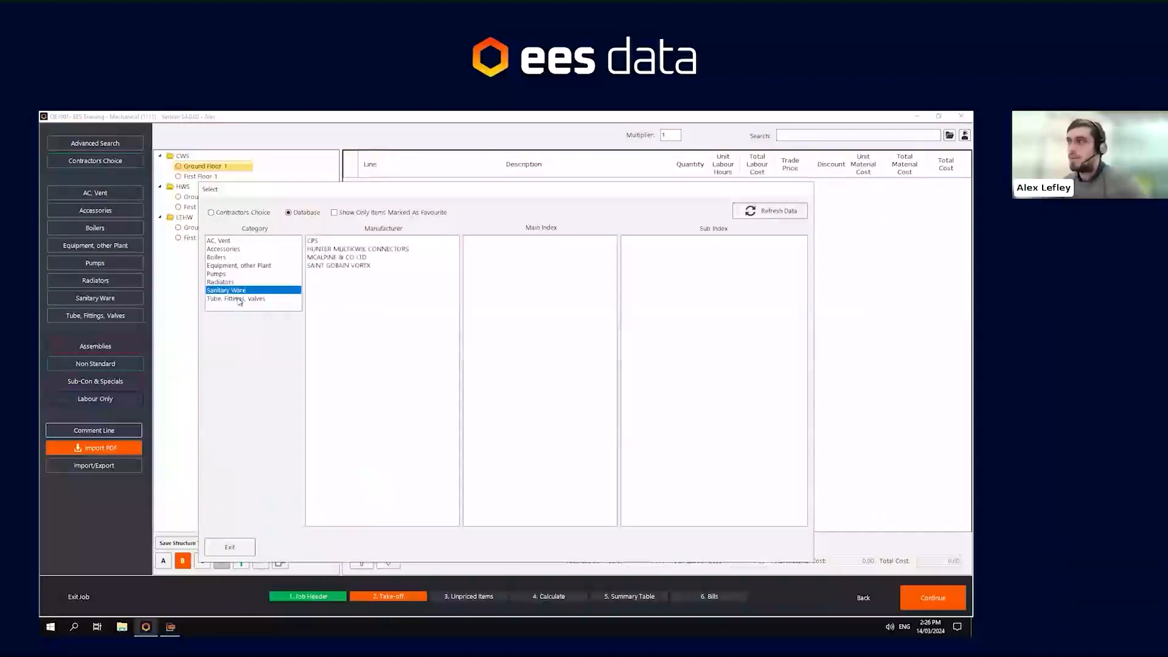
pyautogui.click(239, 300)
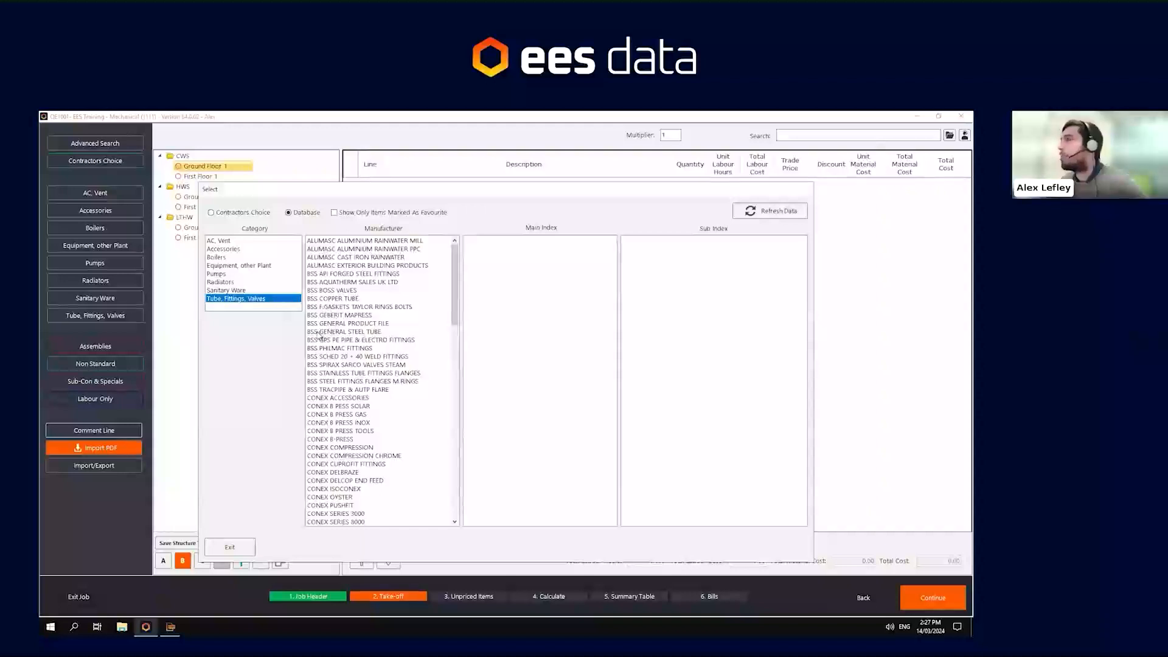
pyautogui.click(376, 334)
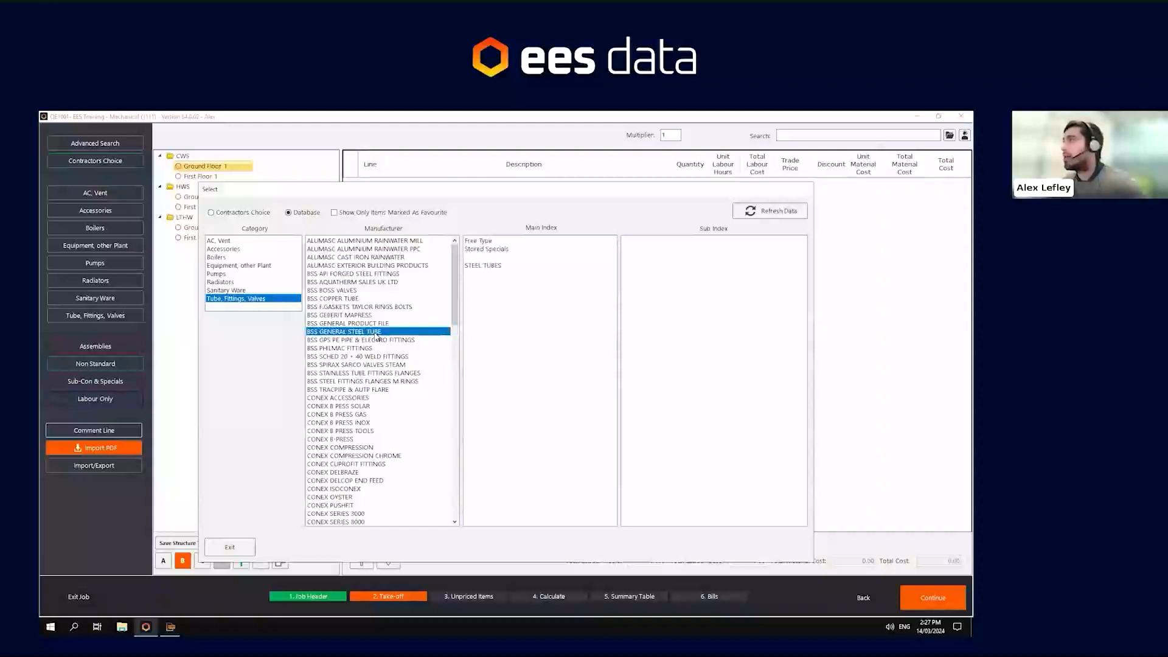
pyautogui.click(499, 267)
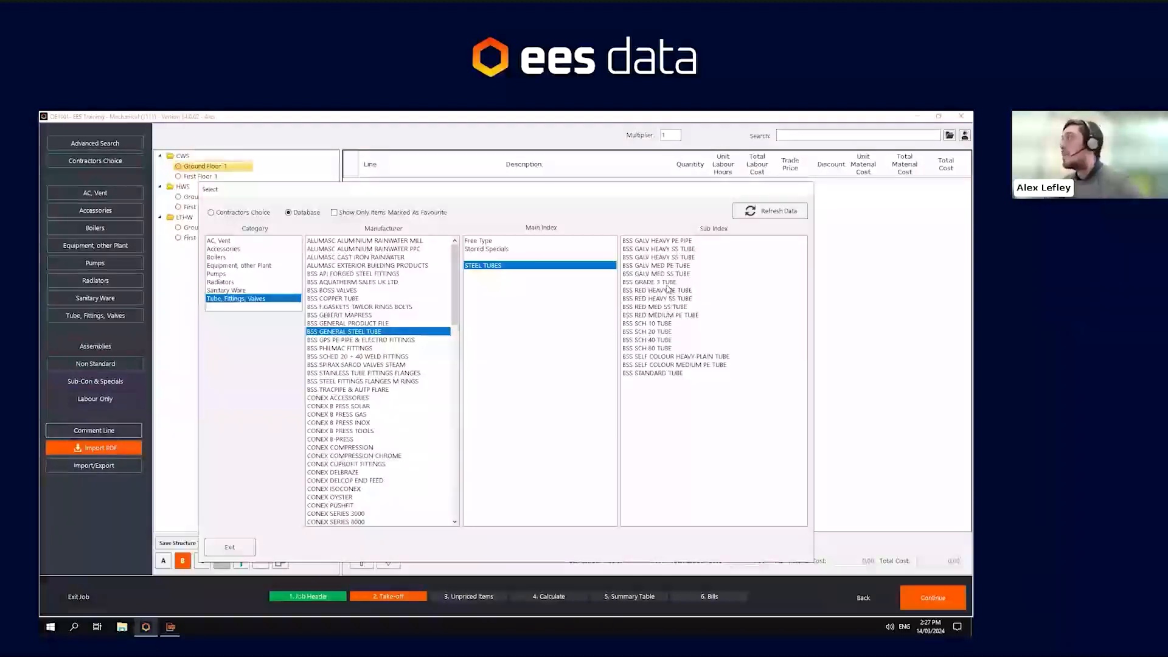
pyautogui.doubleClick(643, 275)
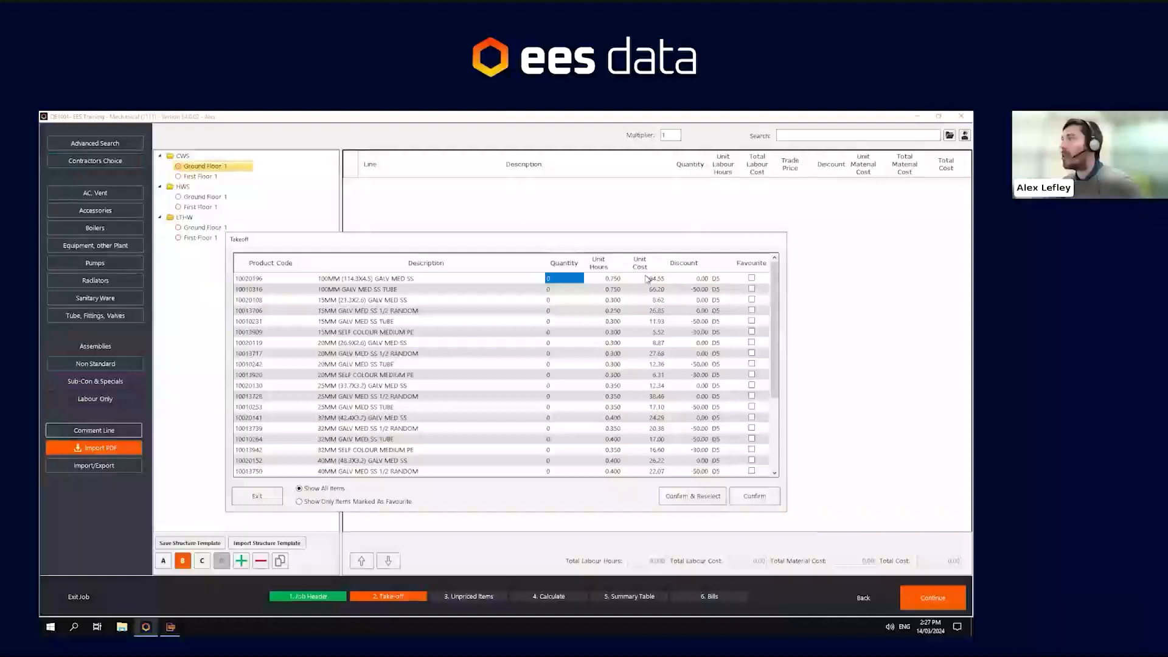
# Sort the galvanised medium tube product list by product code
pyautogui.click(398, 358)
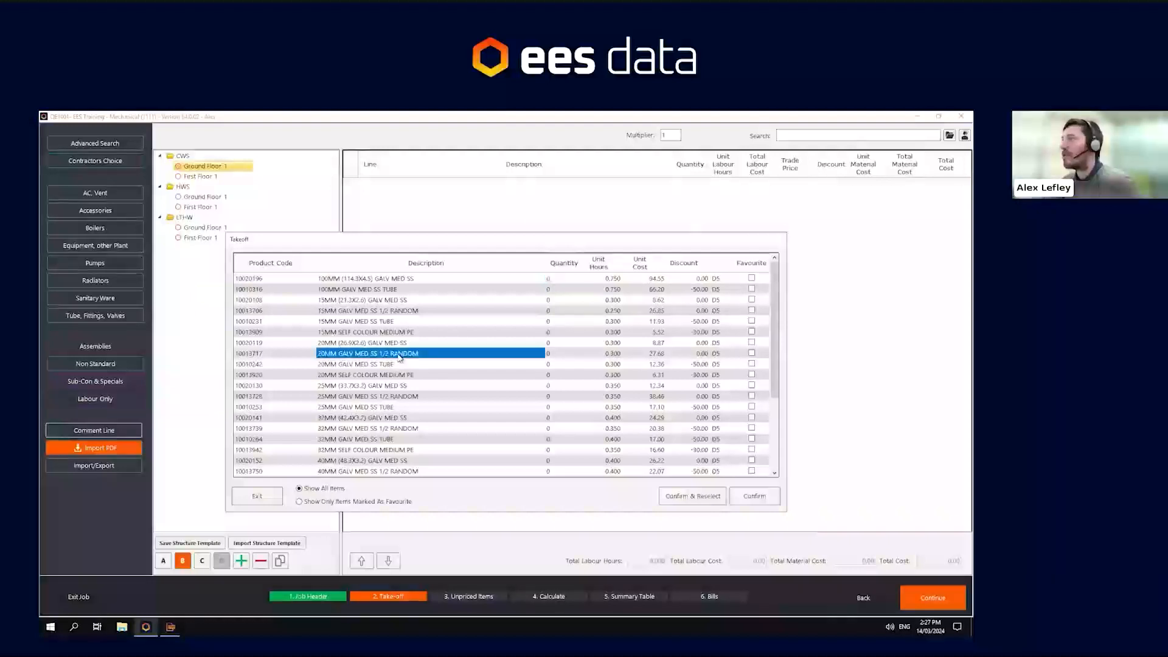
pyautogui.click(399, 365)
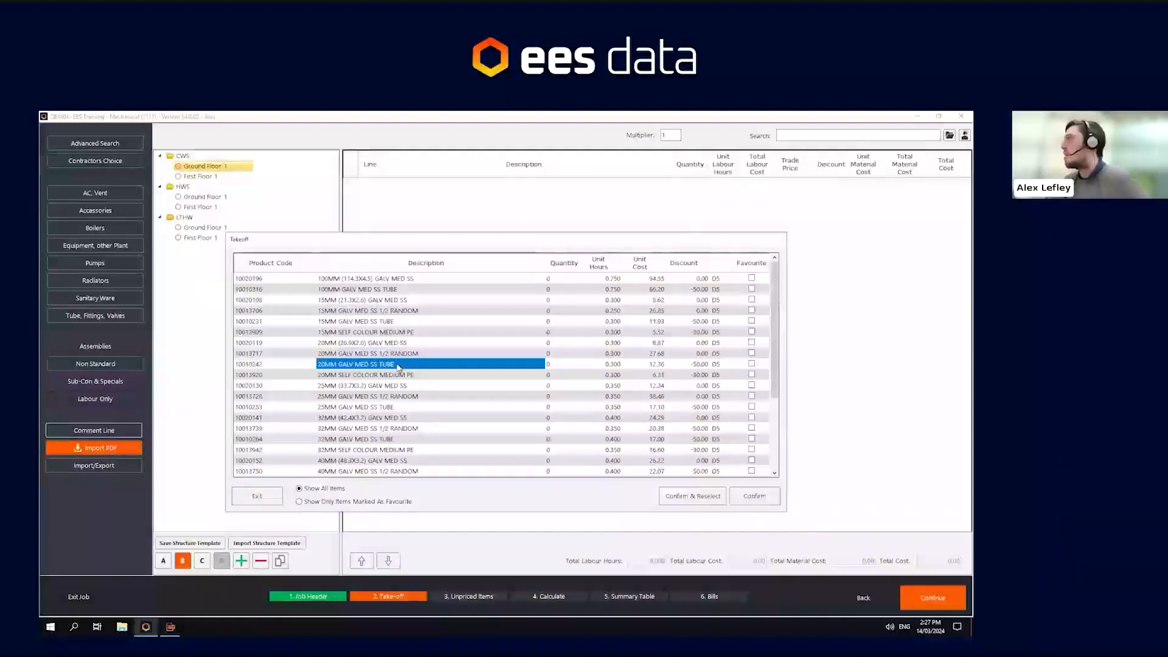
pyautogui.click(294, 270)
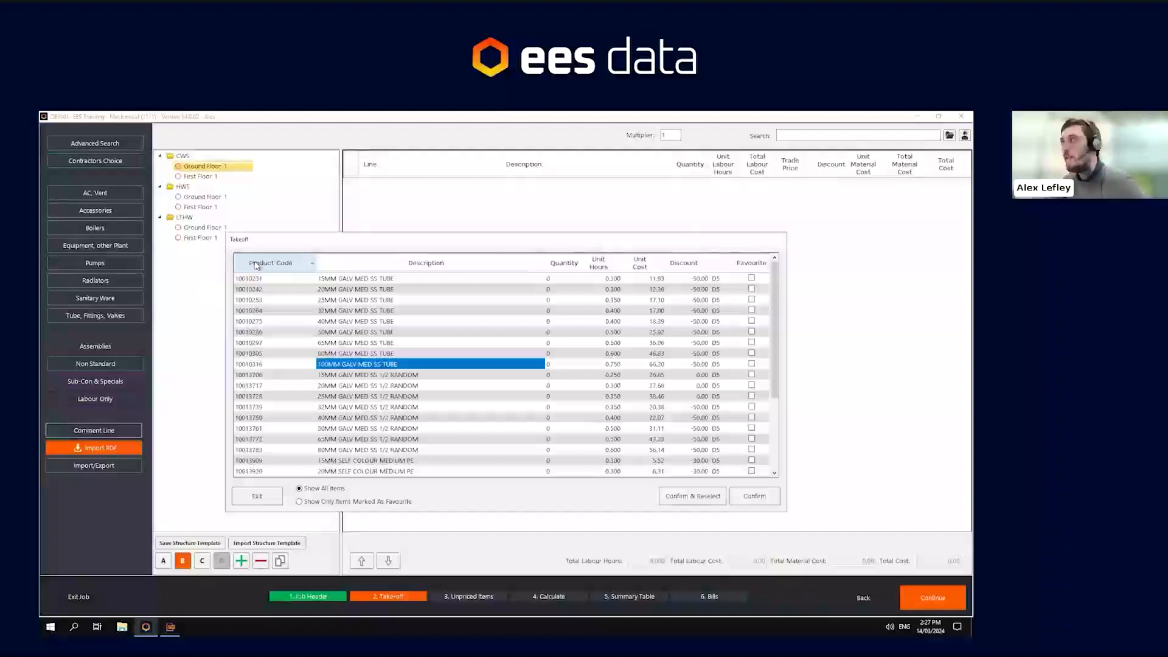
# Examine how the GALV MED SS TUBE sizes and the 1/2 RANDOM items are ordered in the sorted product list
pyautogui.click(382, 279)
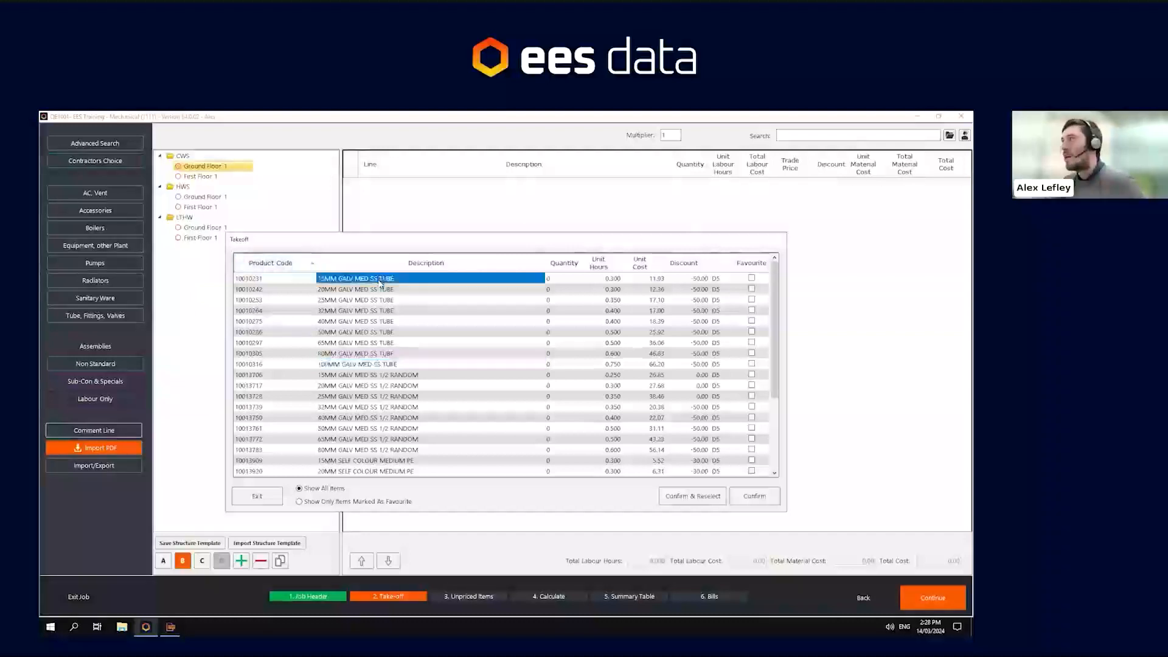
pyautogui.click(378, 353)
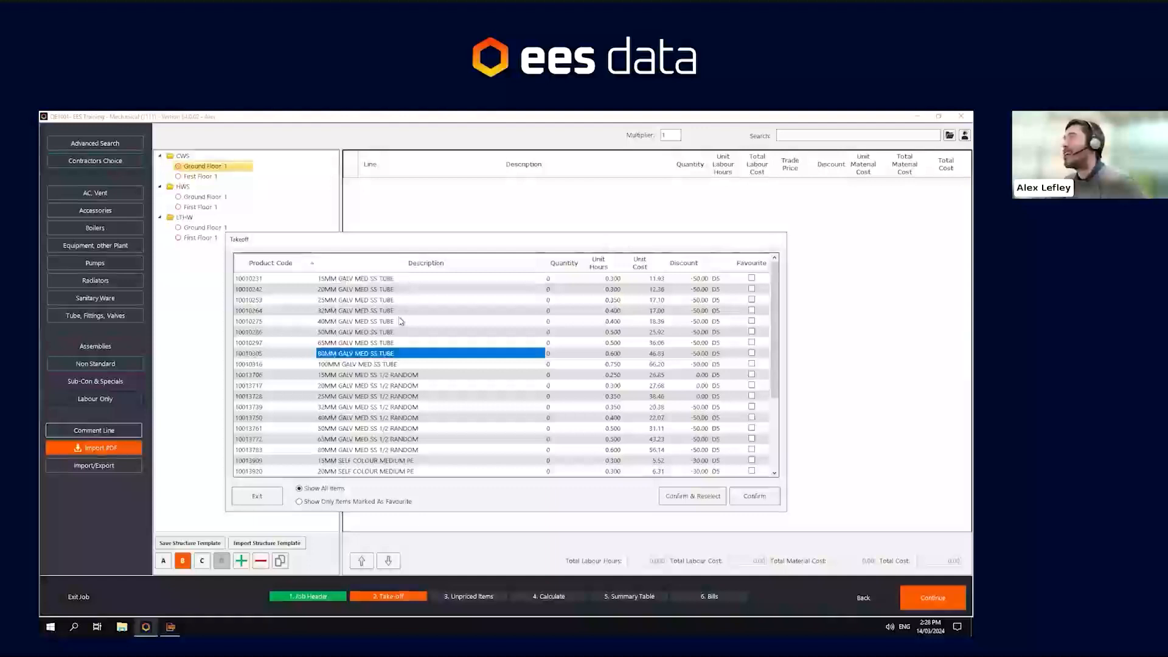
pyautogui.scroll(-3, 394, 356)
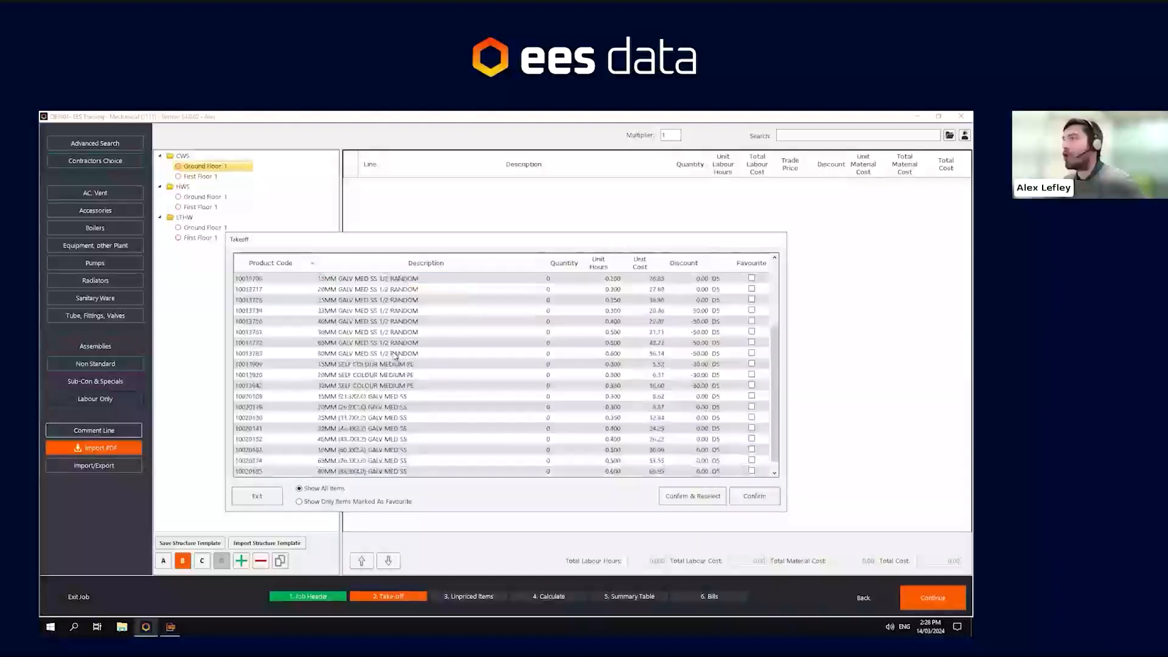
pyautogui.scroll(3, 395, 356)
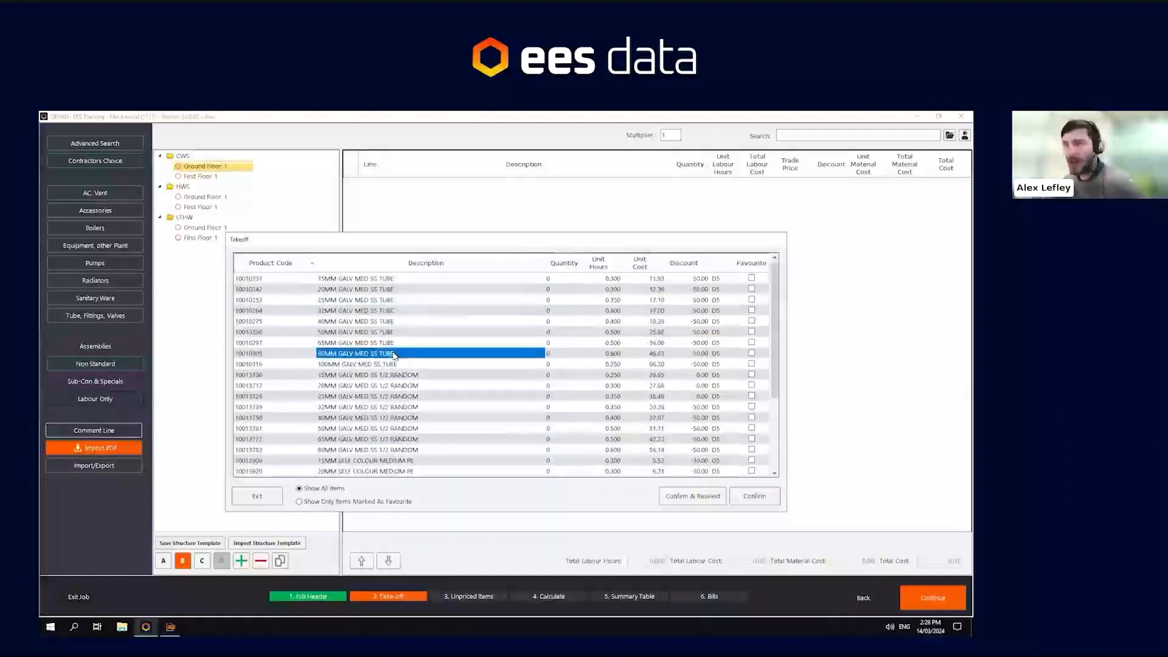
pyautogui.click(367, 279)
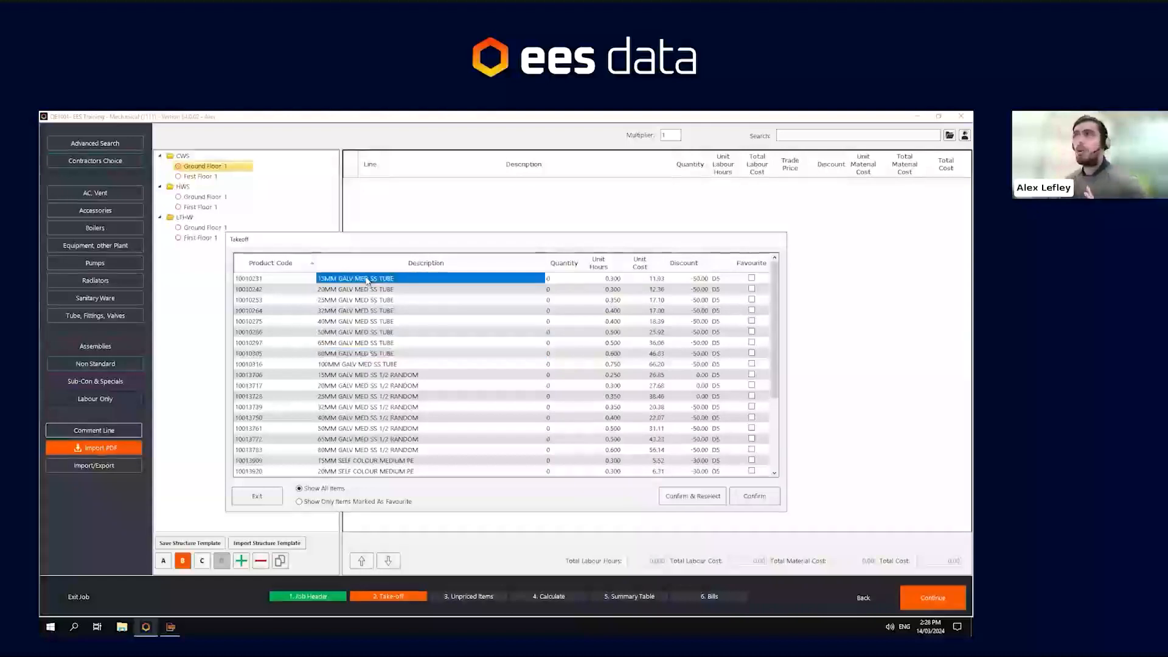
pyautogui.click(345, 365)
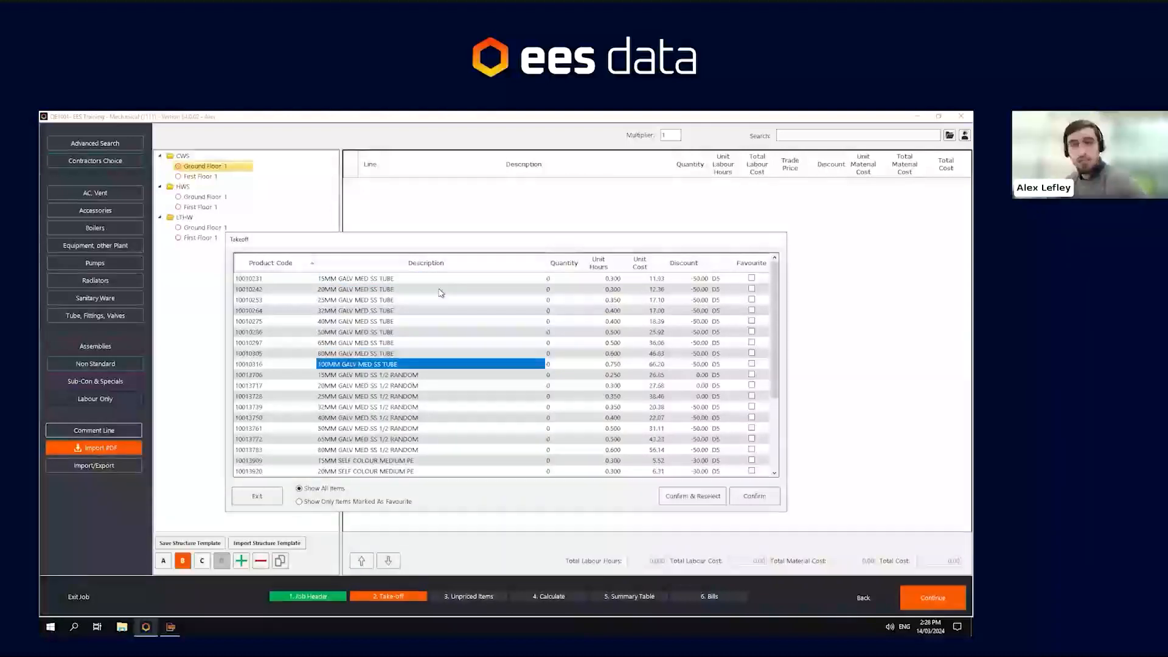
pyautogui.click(391, 387)
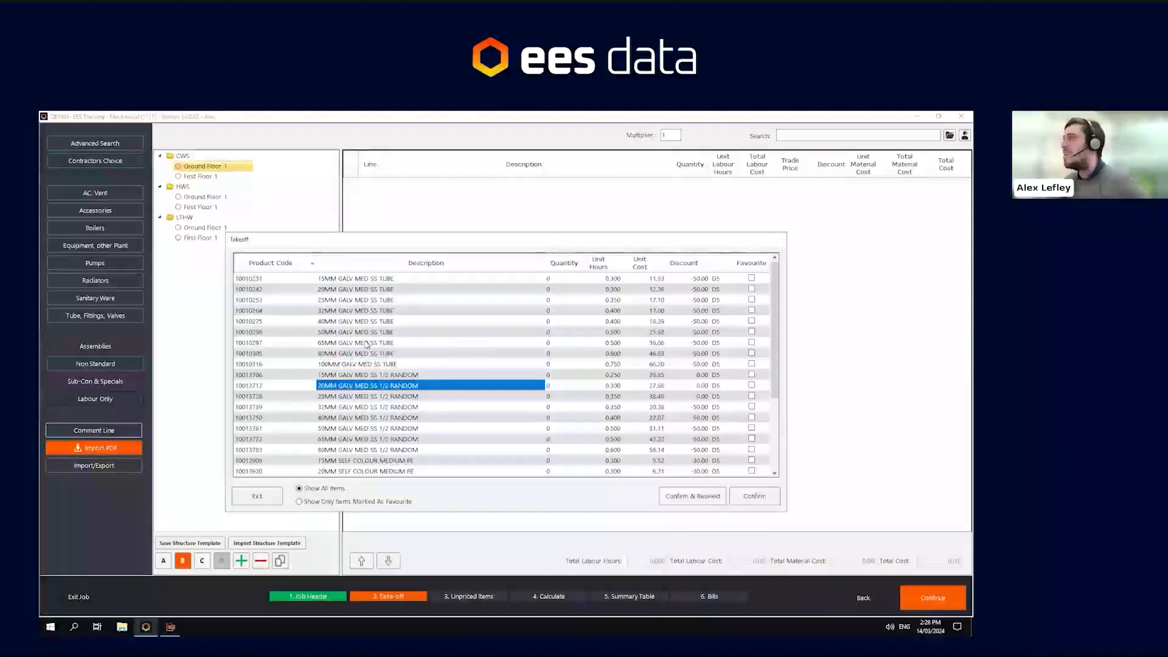
pyautogui.click(378, 322)
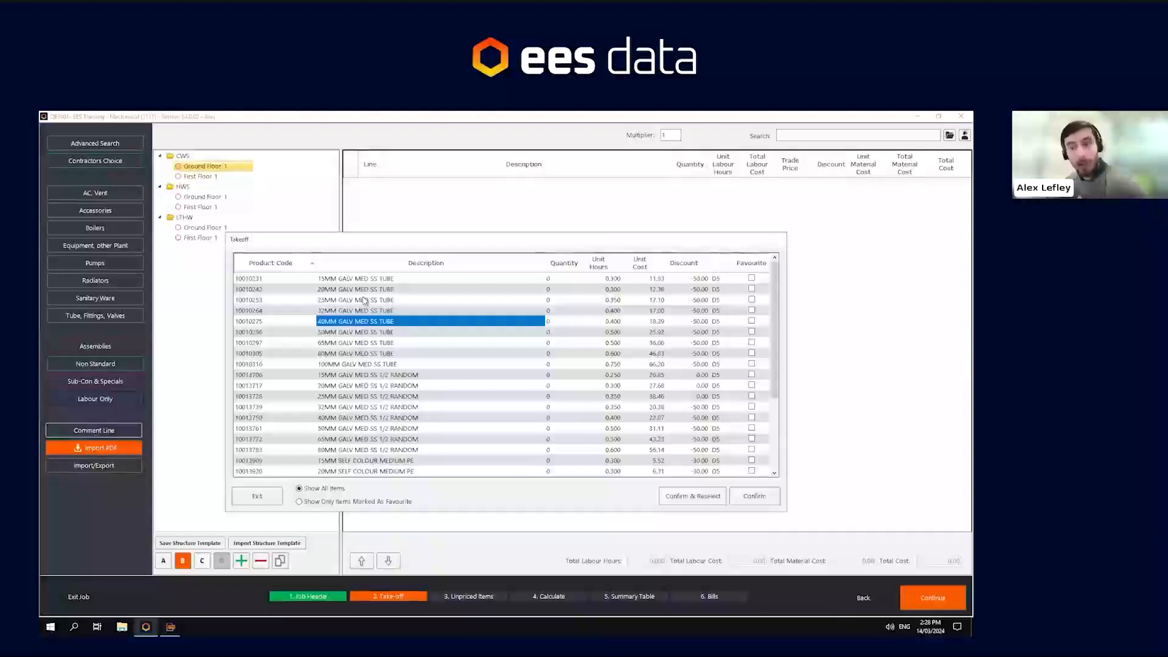
# Set the 15MM GALV MED SS TUBE discount to -60 and save it to the master discount table
pyautogui.click(573, 279)
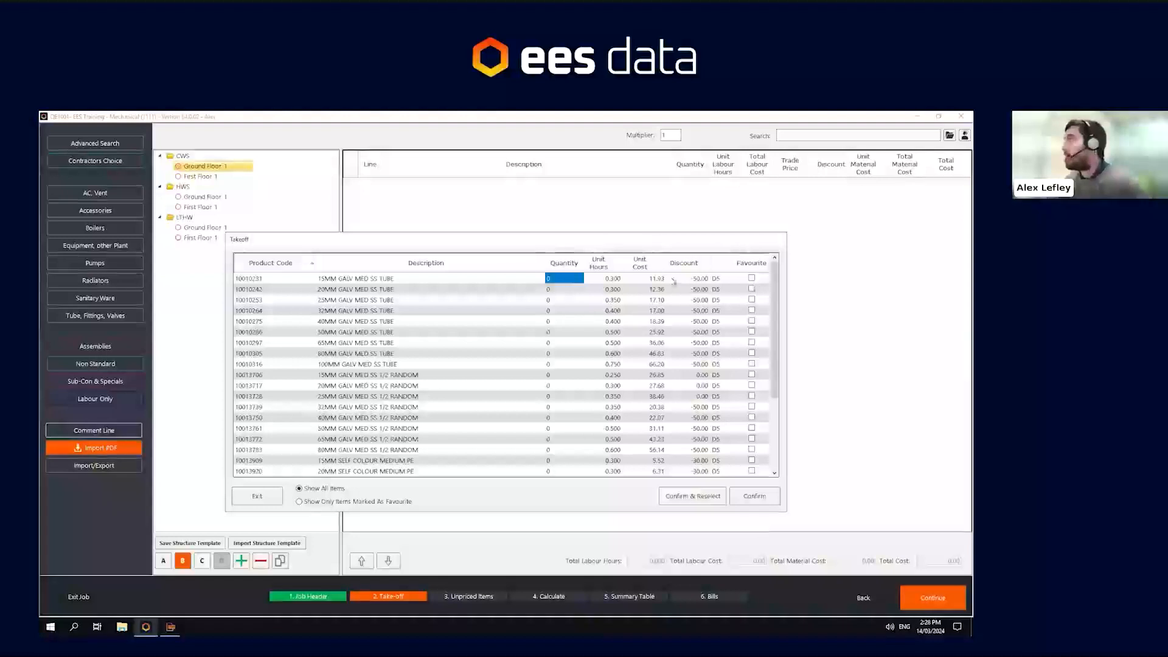
pyautogui.click(697, 280)
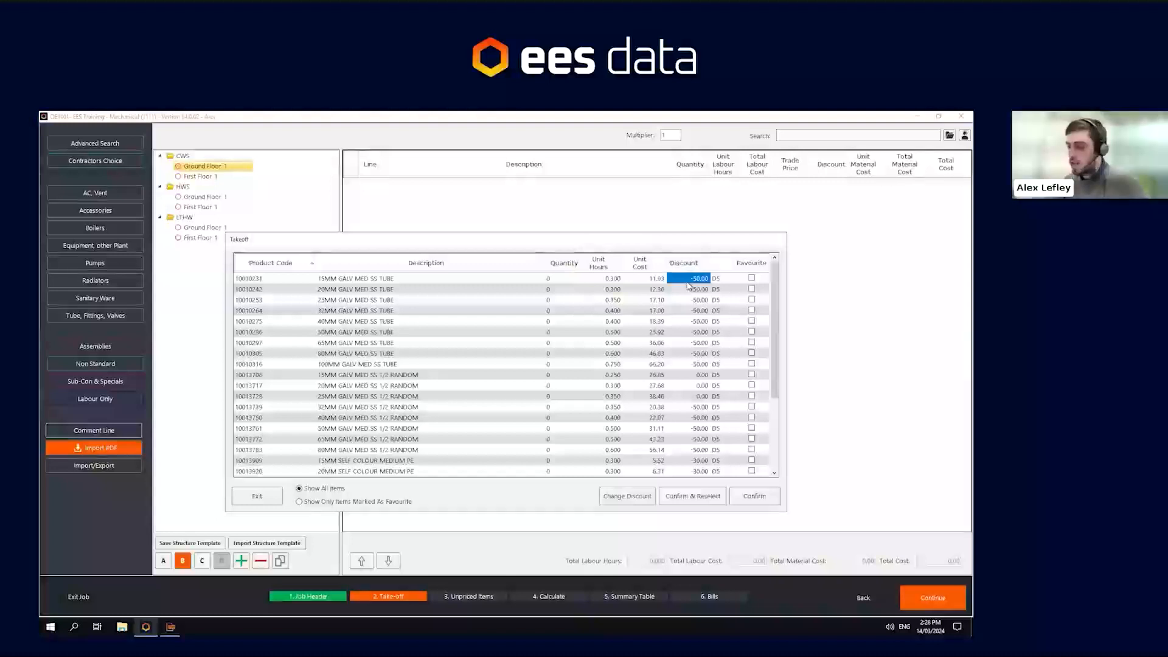
pyautogui.press('BackSpace')
pyautogui.write('60')
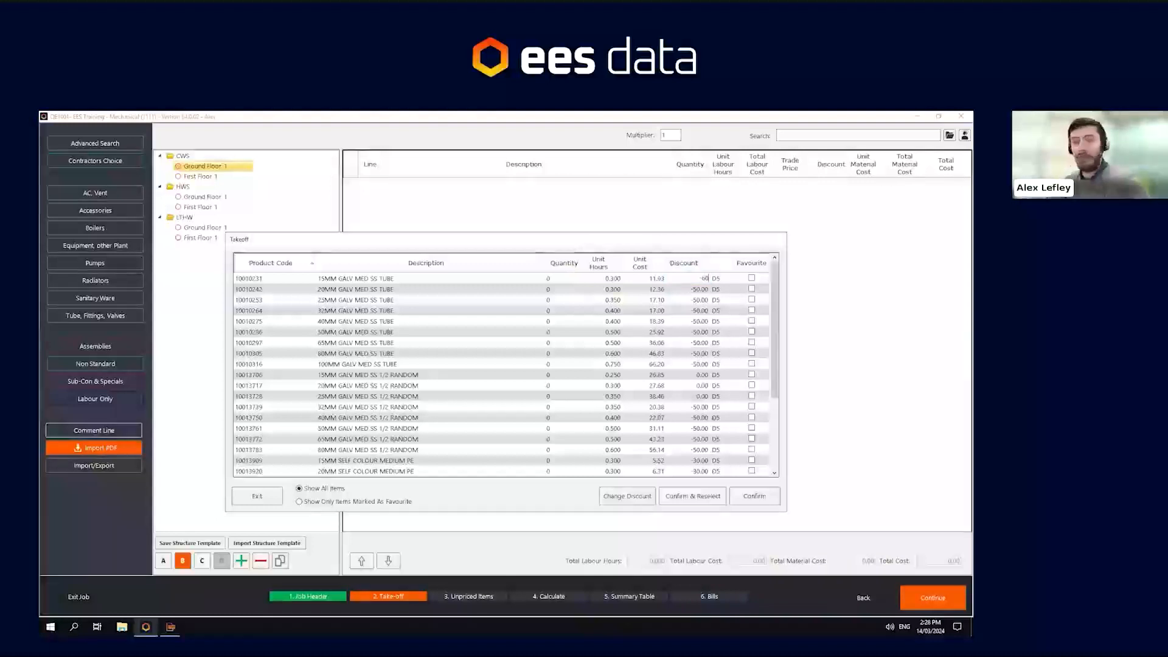
pyautogui.press('Return')
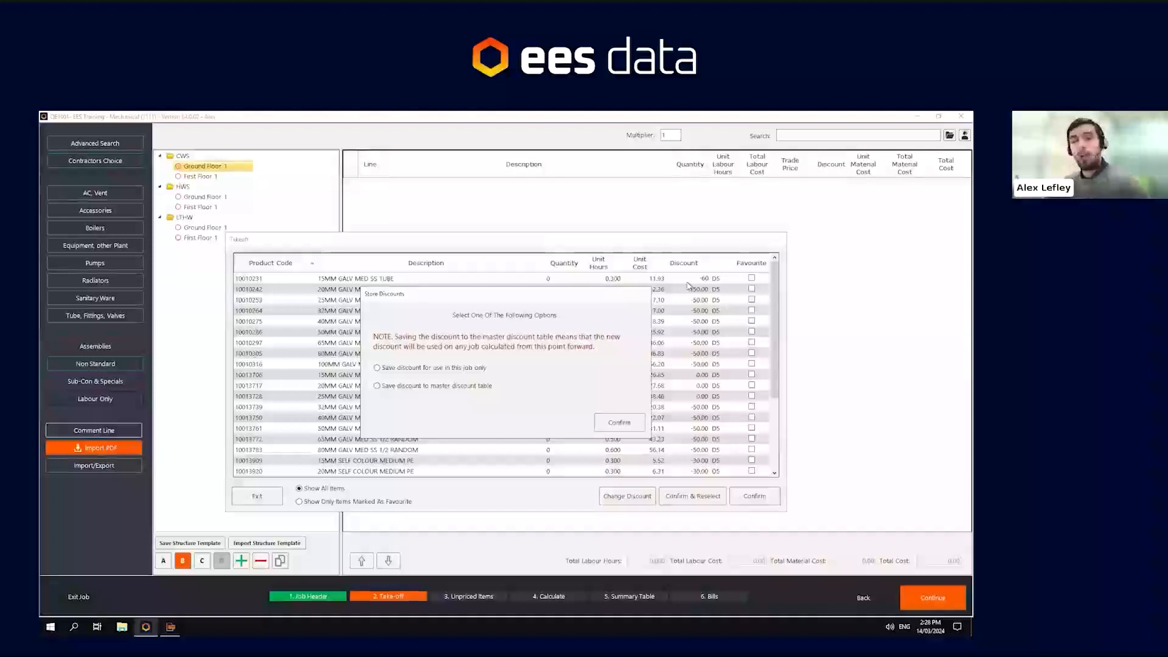
pyautogui.click(453, 368)
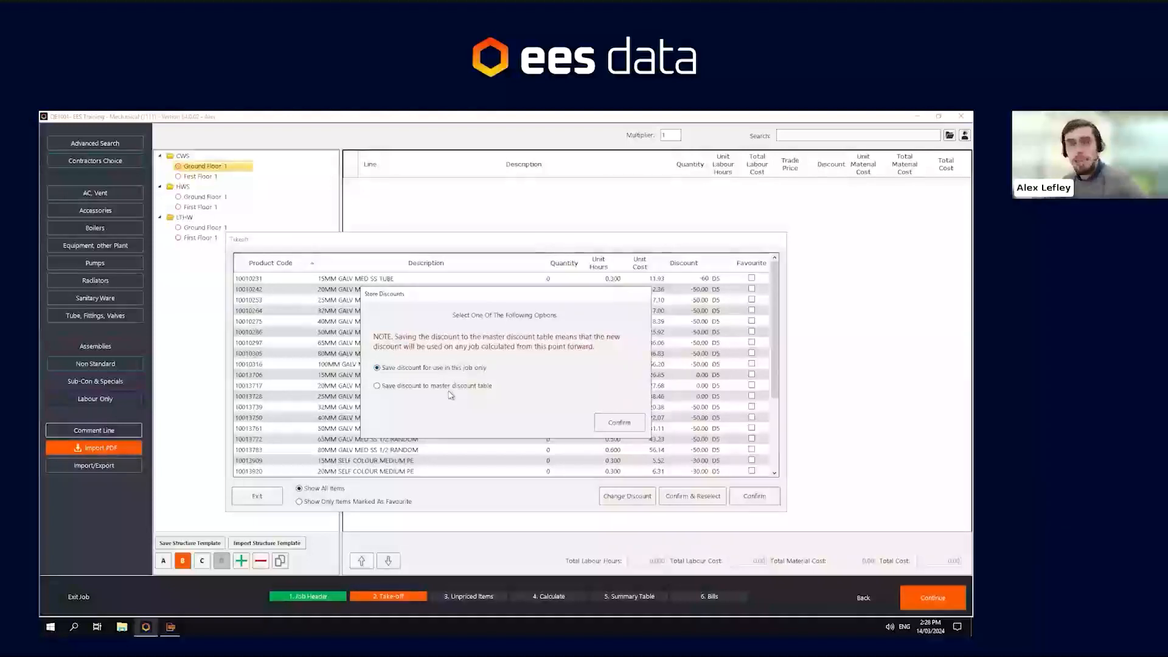
pyautogui.click(448, 388)
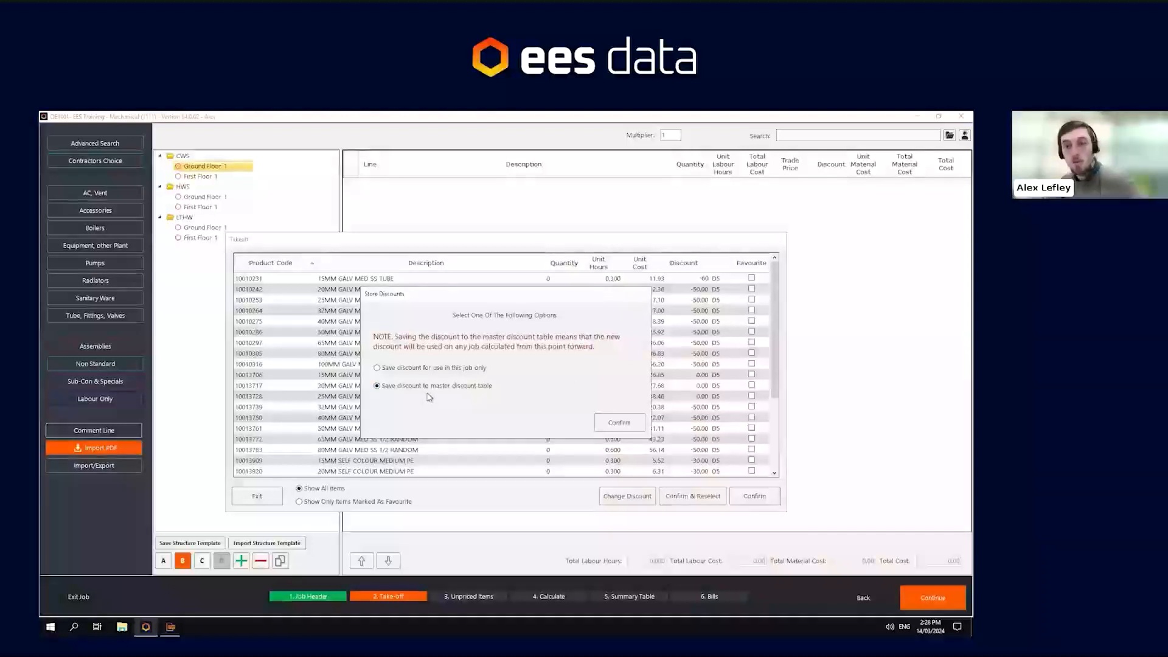
pyautogui.click(621, 426)
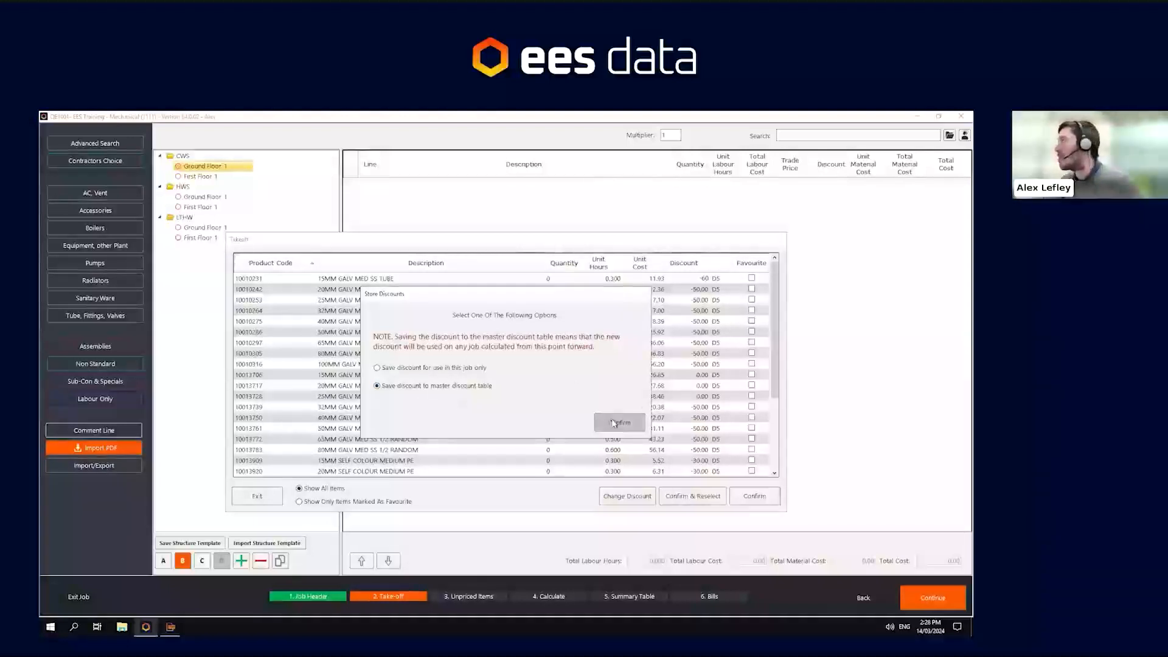
# Examine the tubes' discounts and D5 codes, and view the band discount entry for BSS GALV MED SS TUBE without changing it
pyautogui.click(697, 289)
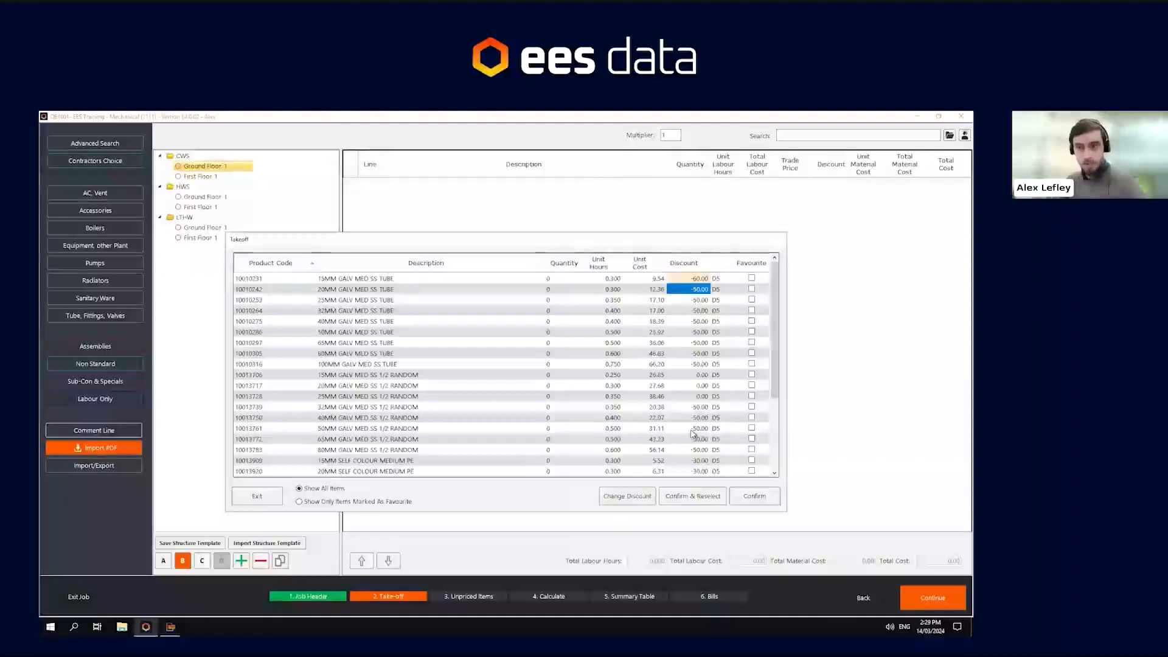
pyautogui.click(726, 376)
pyautogui.click(727, 311)
pyautogui.click(727, 384)
pyautogui.click(721, 439)
pyautogui.click(698, 374)
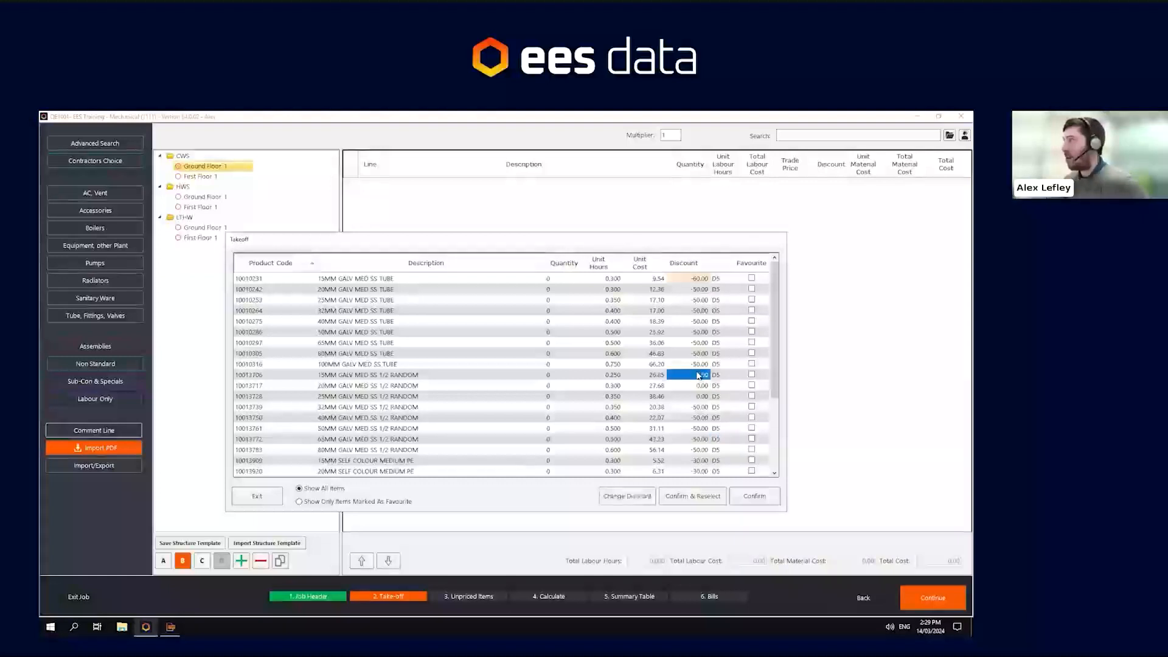
pyautogui.click(700, 364)
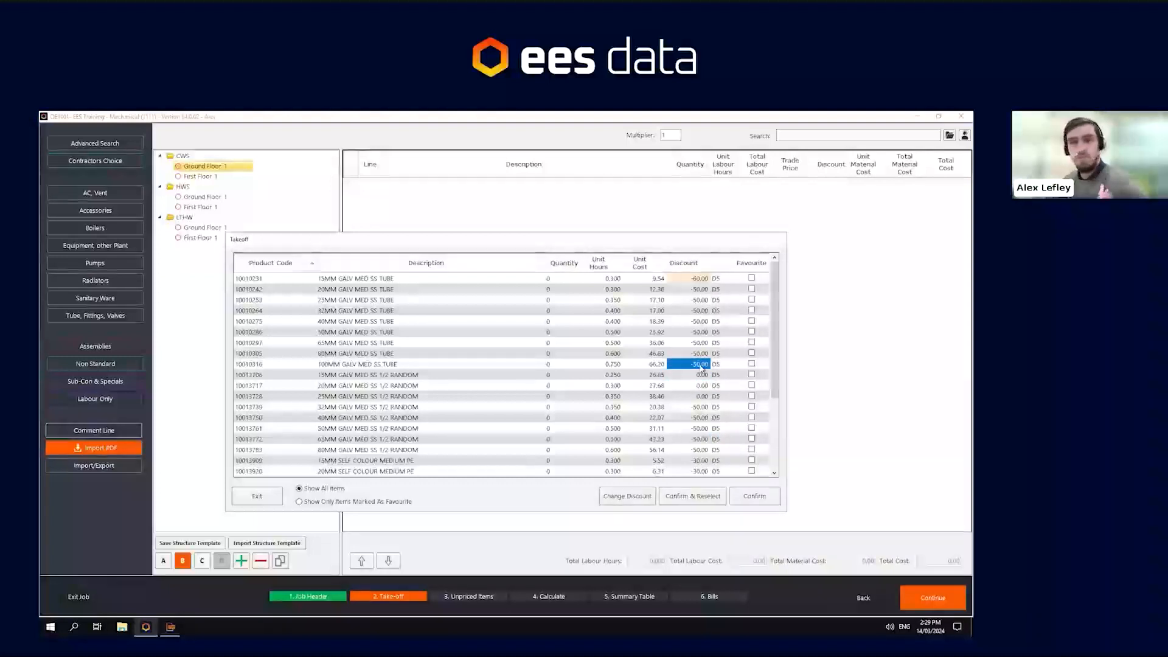
pyautogui.click(620, 498)
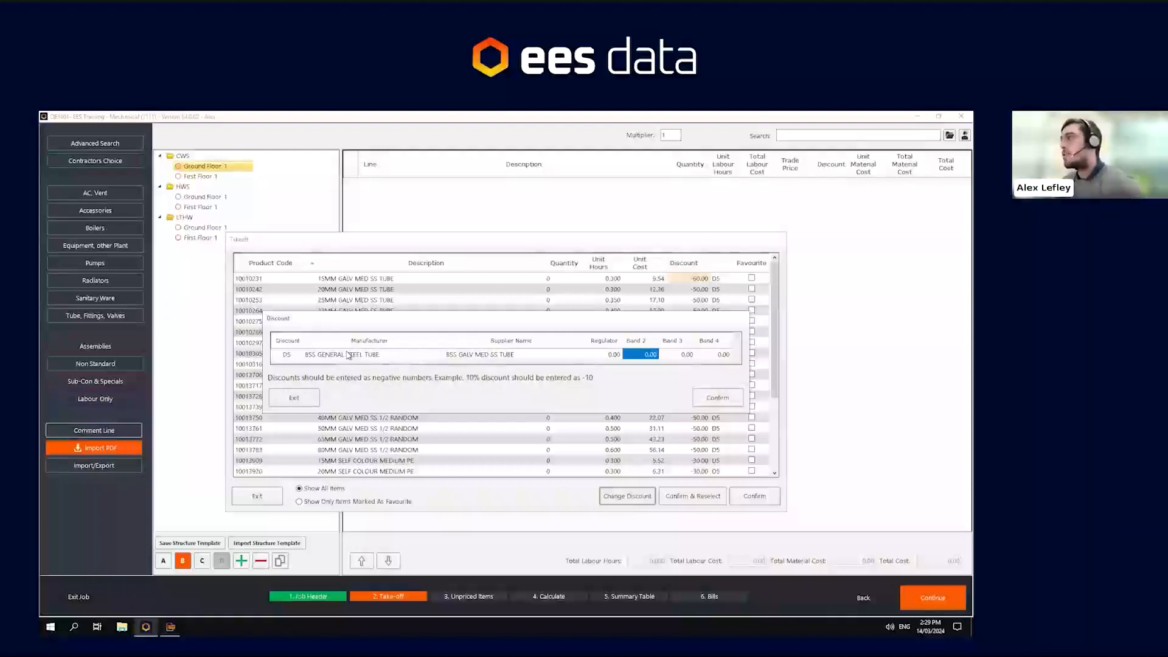
pyautogui.click(294, 397)
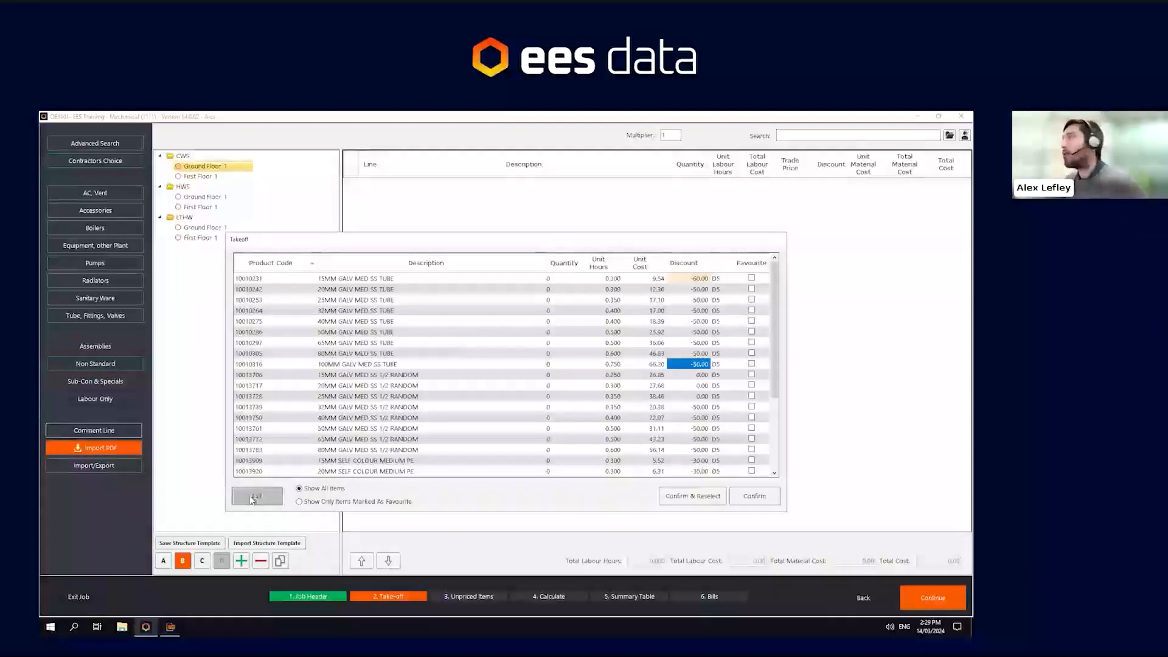
# Take off GALV MED SS TUBE into CWS Ground Floor 1 with quantities 10 of 15MM, 20 of 20MM, 30 of 25MM and 2.5 of 32MM
pyautogui.click(566, 280)
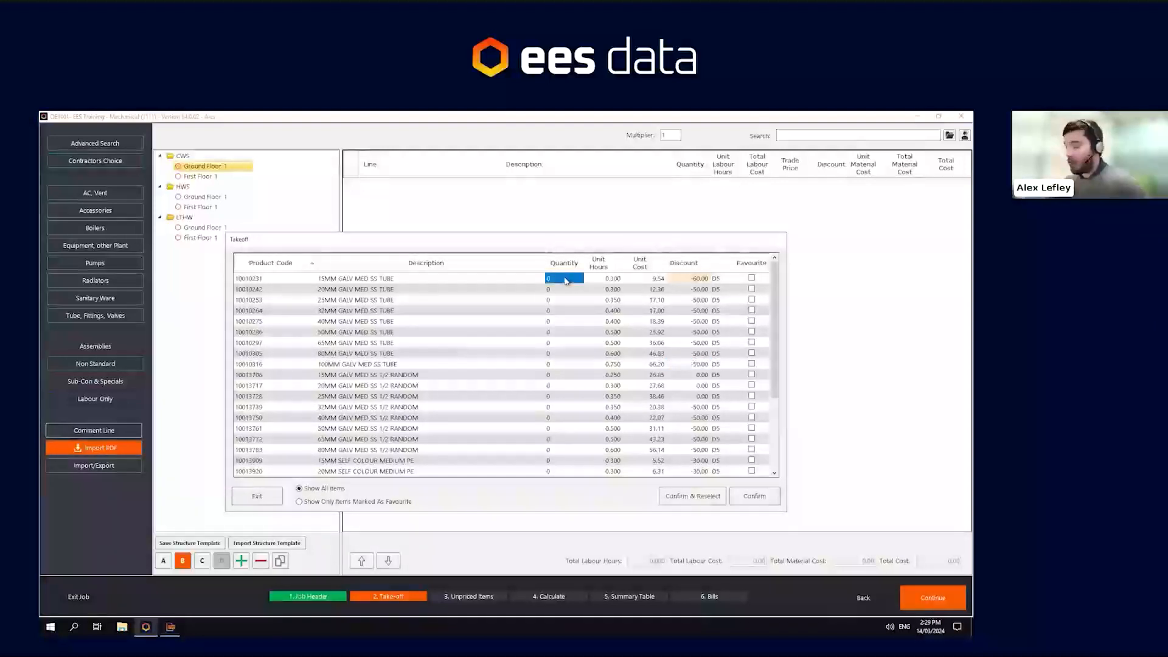
pyautogui.write('10')
pyautogui.press('Return')
pyautogui.write('20')
pyautogui.press('Return')
pyautogui.write('30')
pyautogui.press('Return')
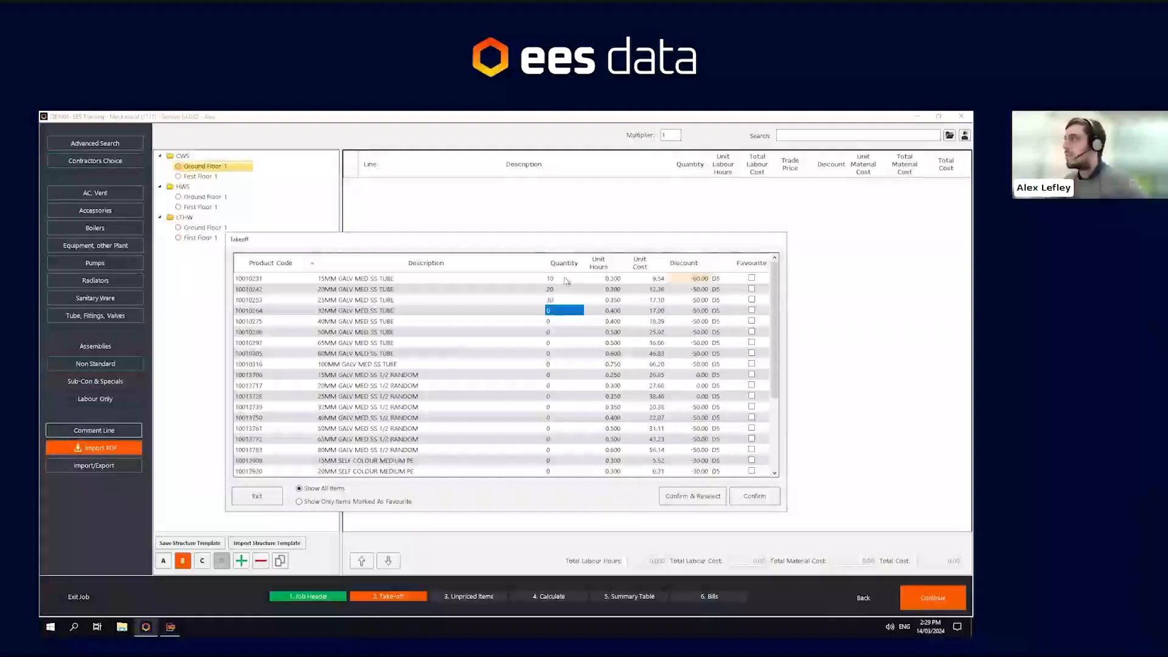
pyautogui.write('2.5')
pyautogui.press('Return')
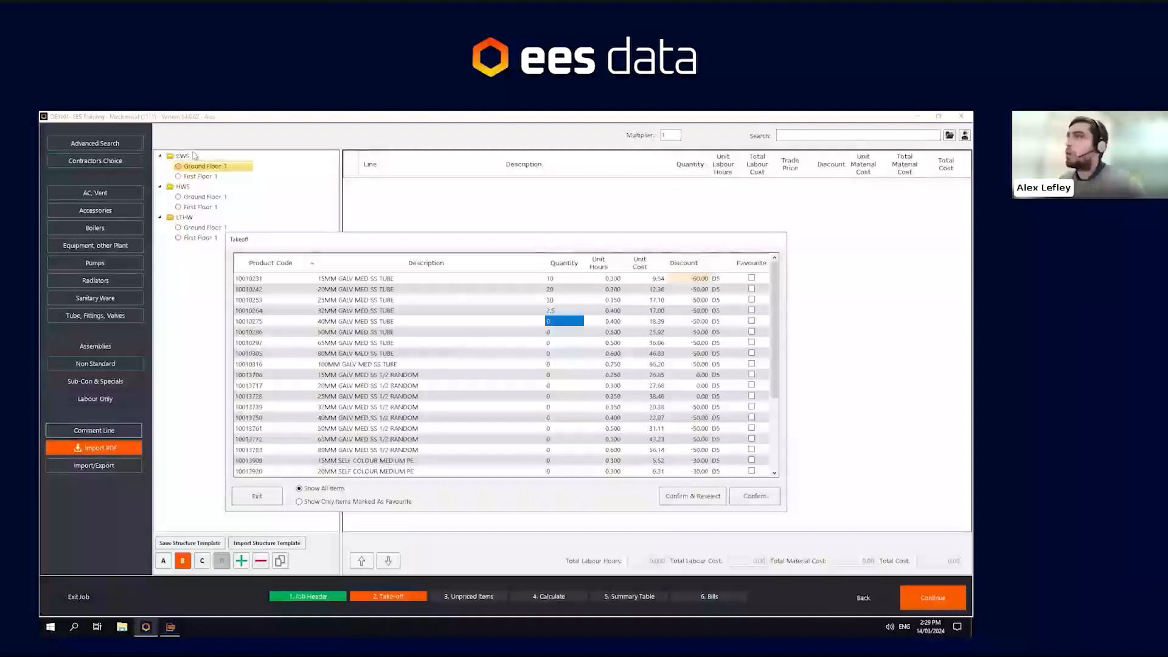
pyautogui.click(740, 496)
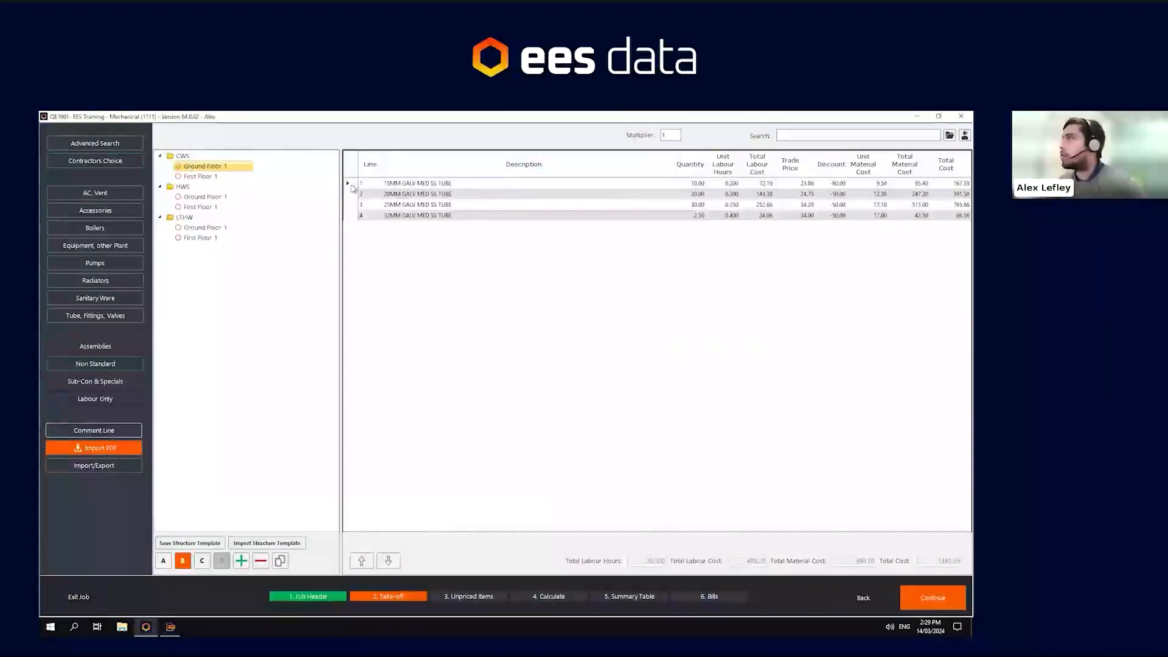
# Review the take-off's line numbers and quantities, and view the component details of the 15MM GALV MED SS TUBE line
pyautogui.moveTo(370, 183); pyautogui.dragTo(371, 206)
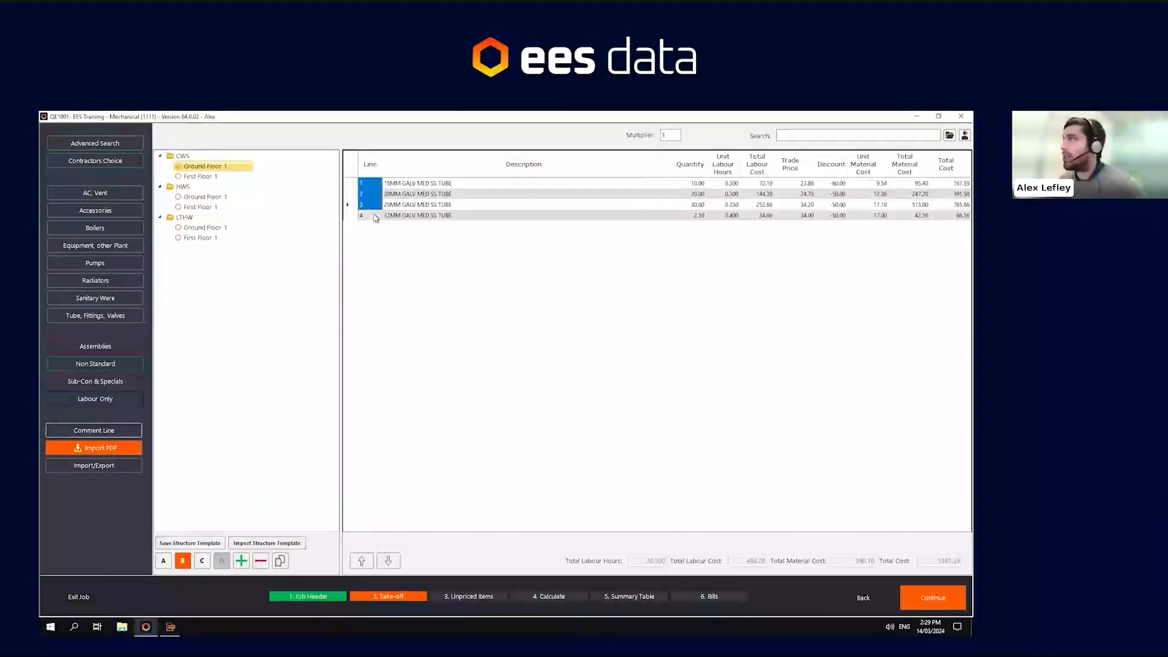
pyautogui.click(415, 184)
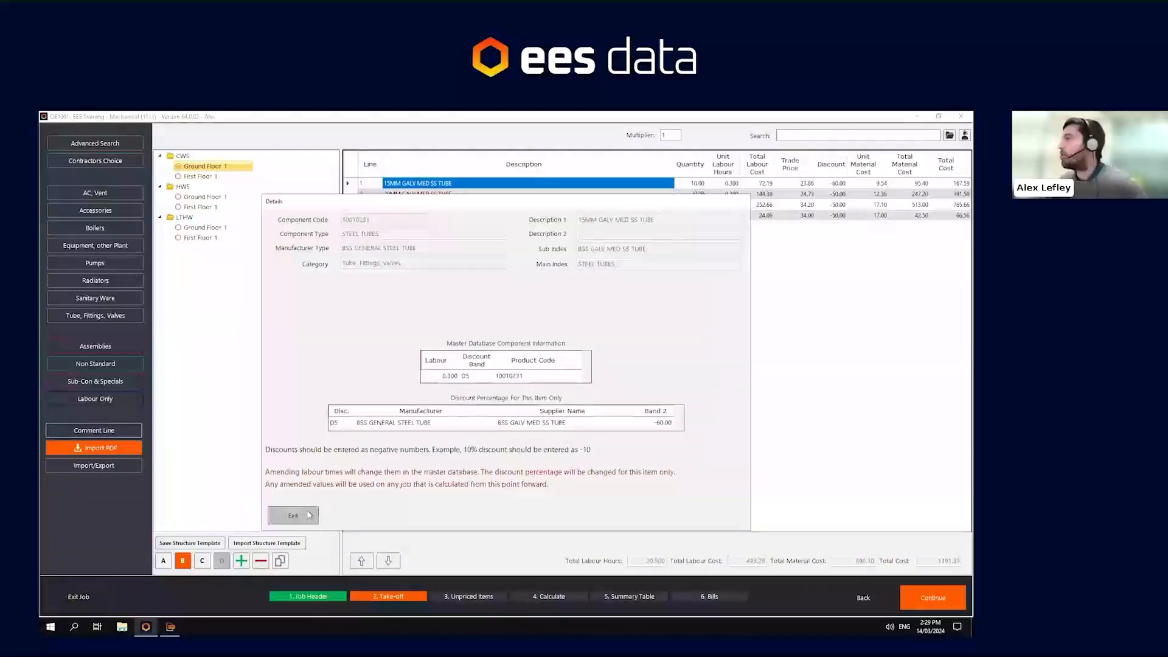
pyautogui.click(296, 514)
pyautogui.moveTo(687, 188); pyautogui.dragTo(689, 219)
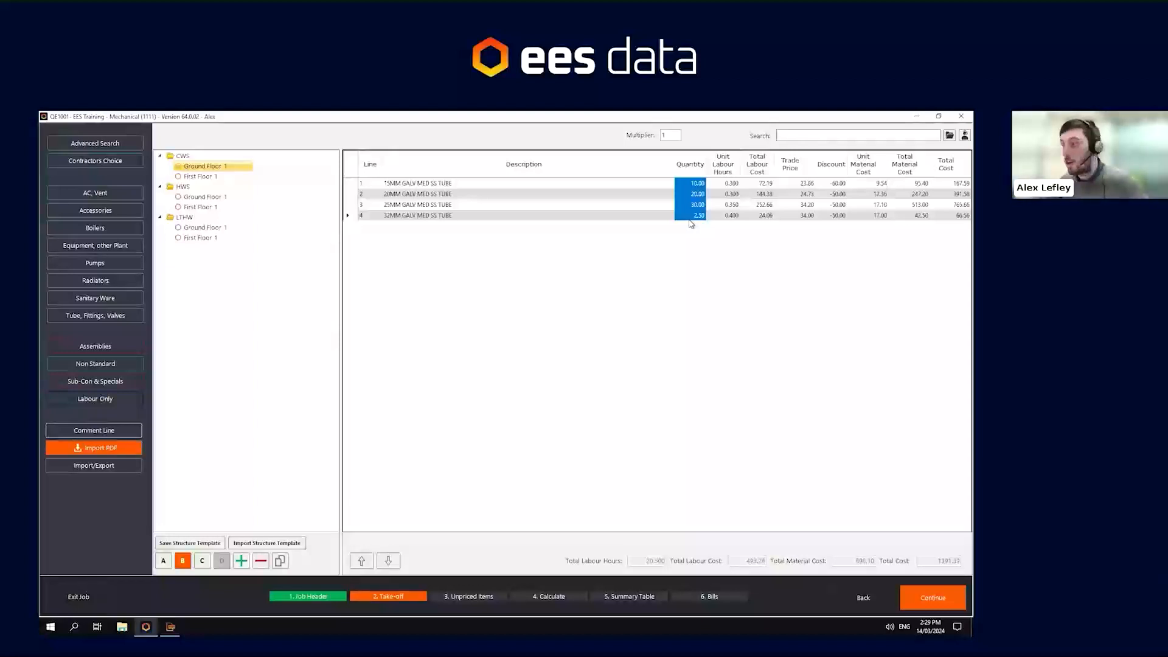
# Convert the 15MM tube's unit labour of 0.3 hours to minutes in the calculator by multiplying it by 60
pyautogui.click(718, 186)
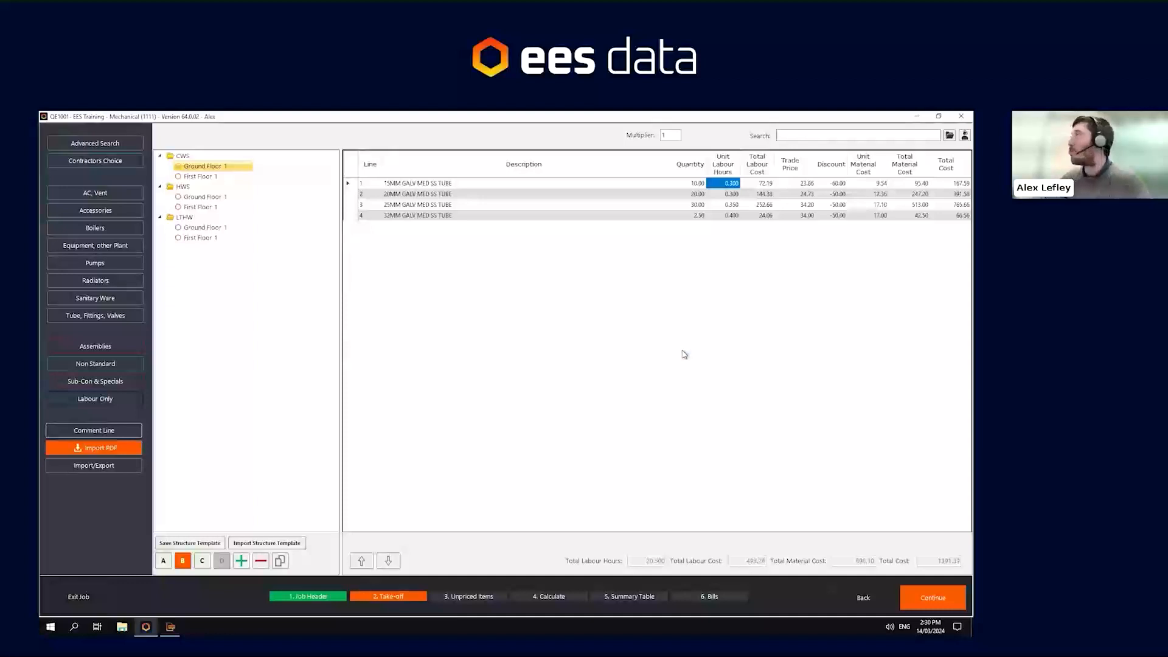
pyautogui.press('F12')
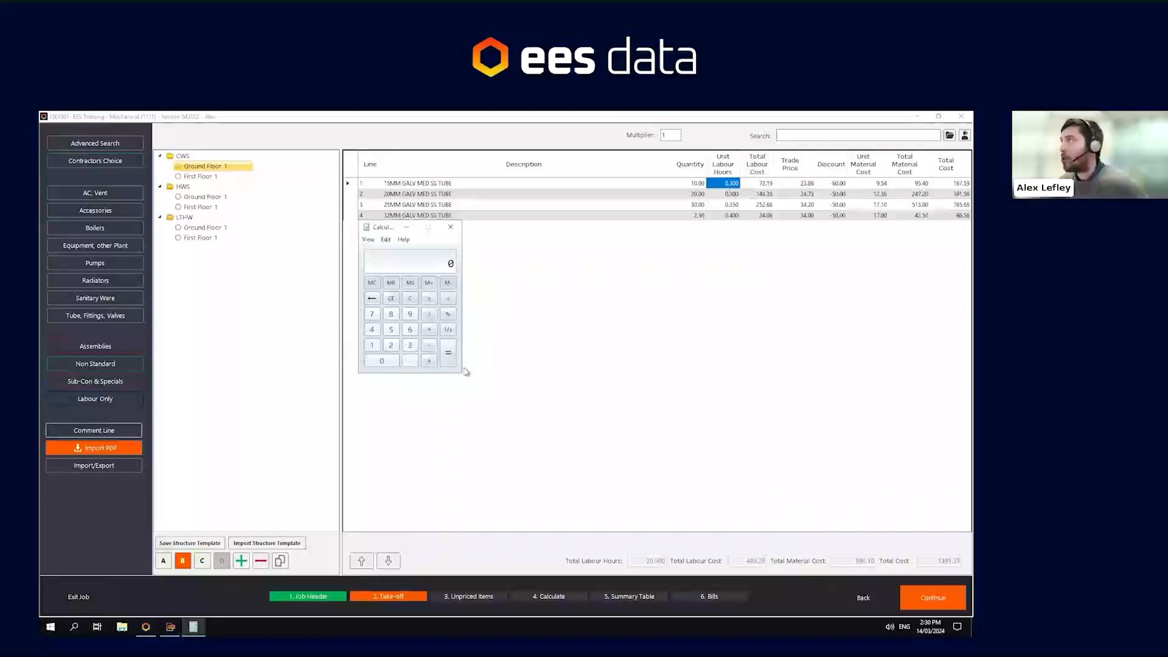
pyautogui.click(410, 361)
pyautogui.click(410, 347)
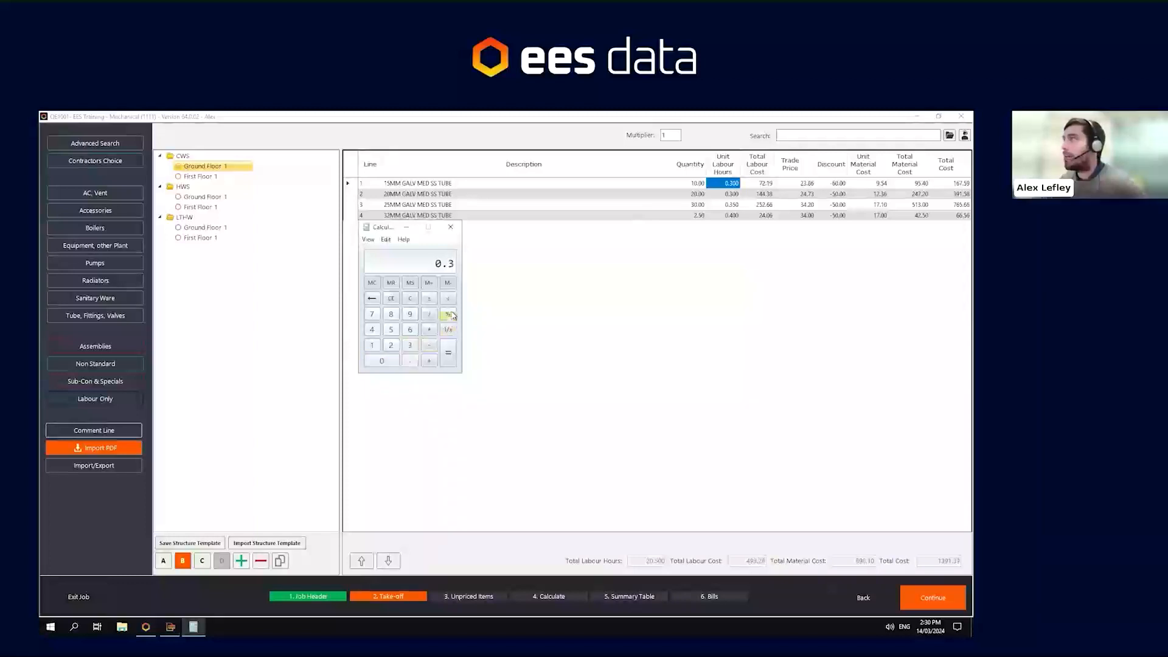
pyautogui.click(429, 329)
pyautogui.click(410, 329)
pyautogui.click(394, 360)
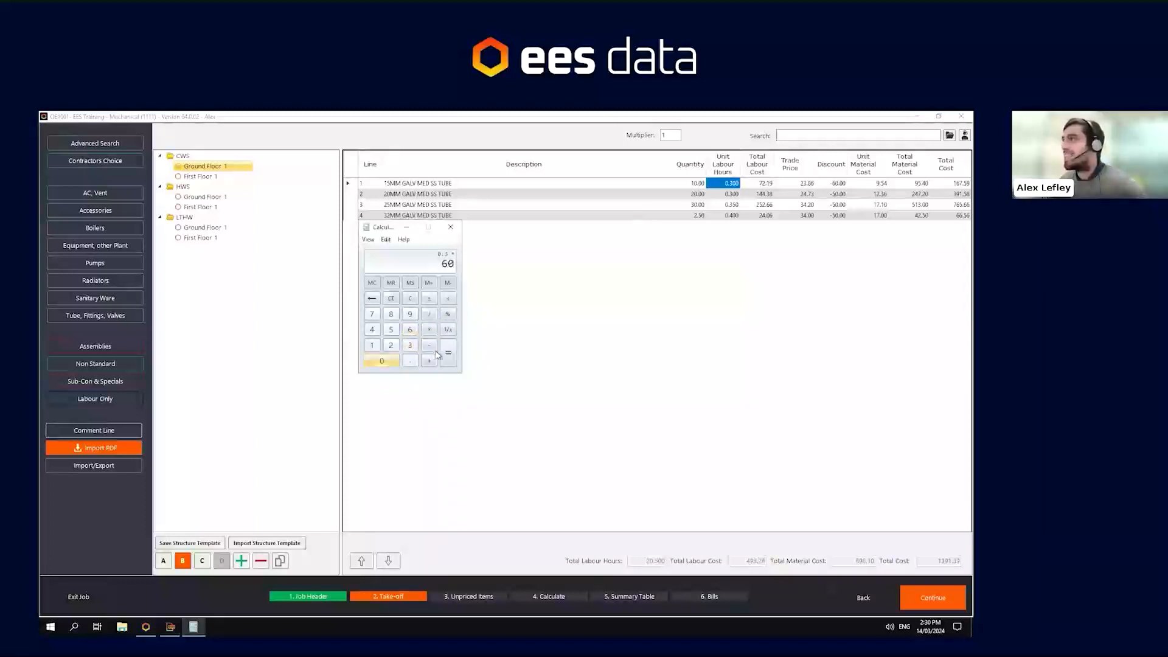
pyautogui.click(449, 355)
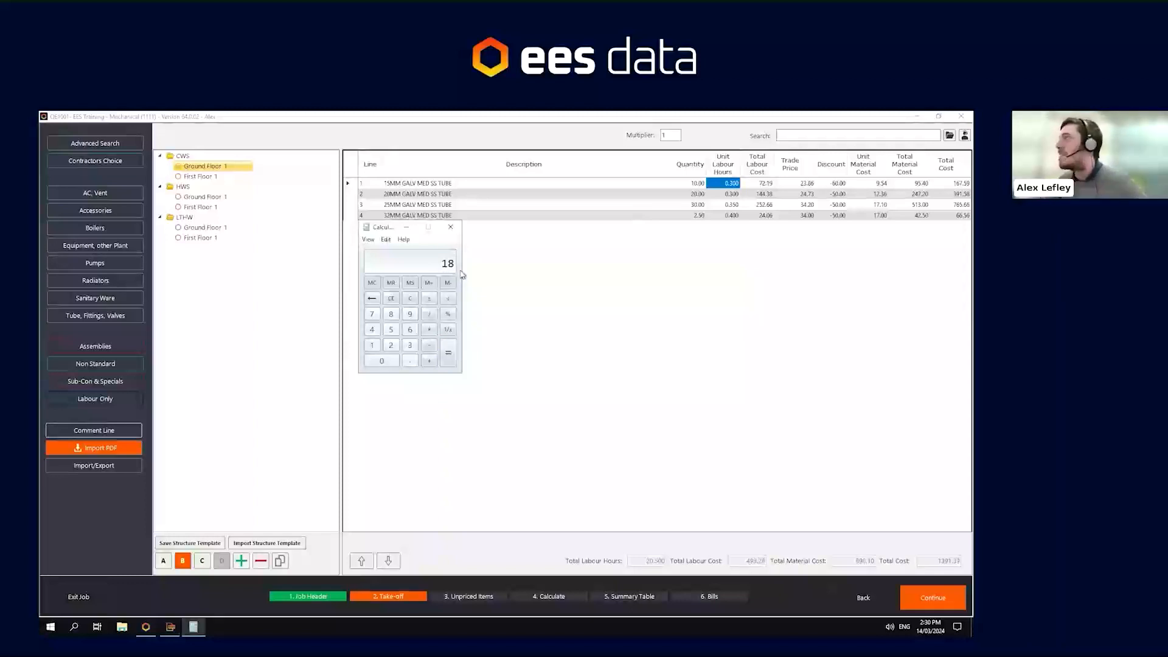
# Convert 22 minutes to decimal hours by dividing by 60 in the calculator, and close the calculator
pyautogui.click(391, 298)
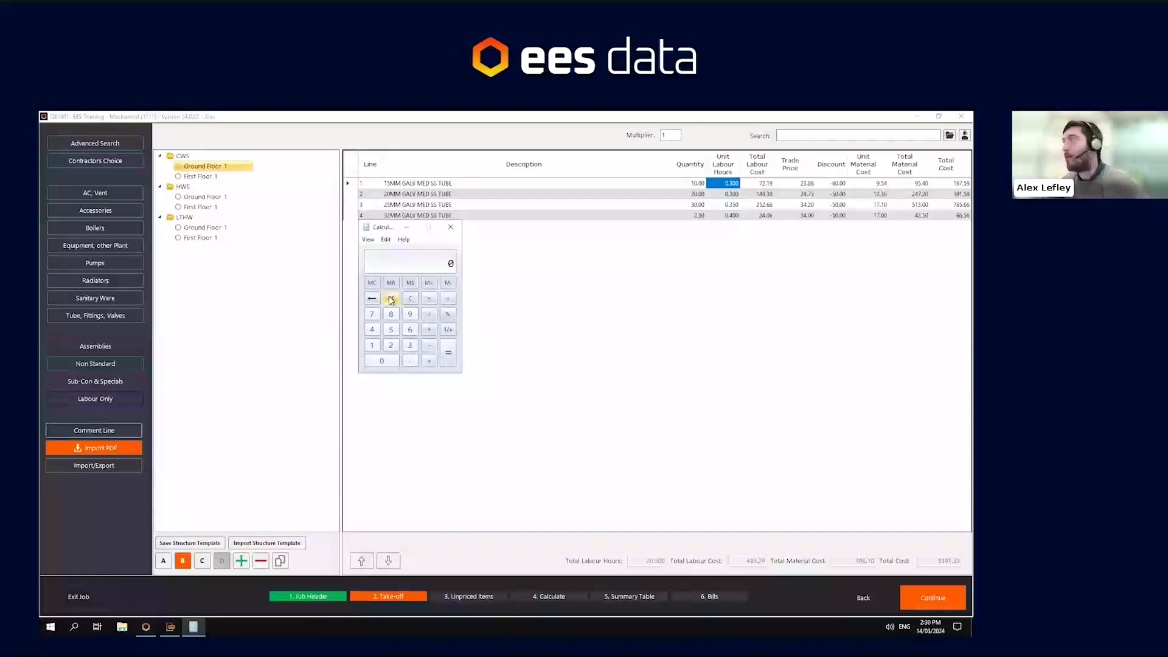
pyautogui.click(391, 345)
pyautogui.click(391, 345)
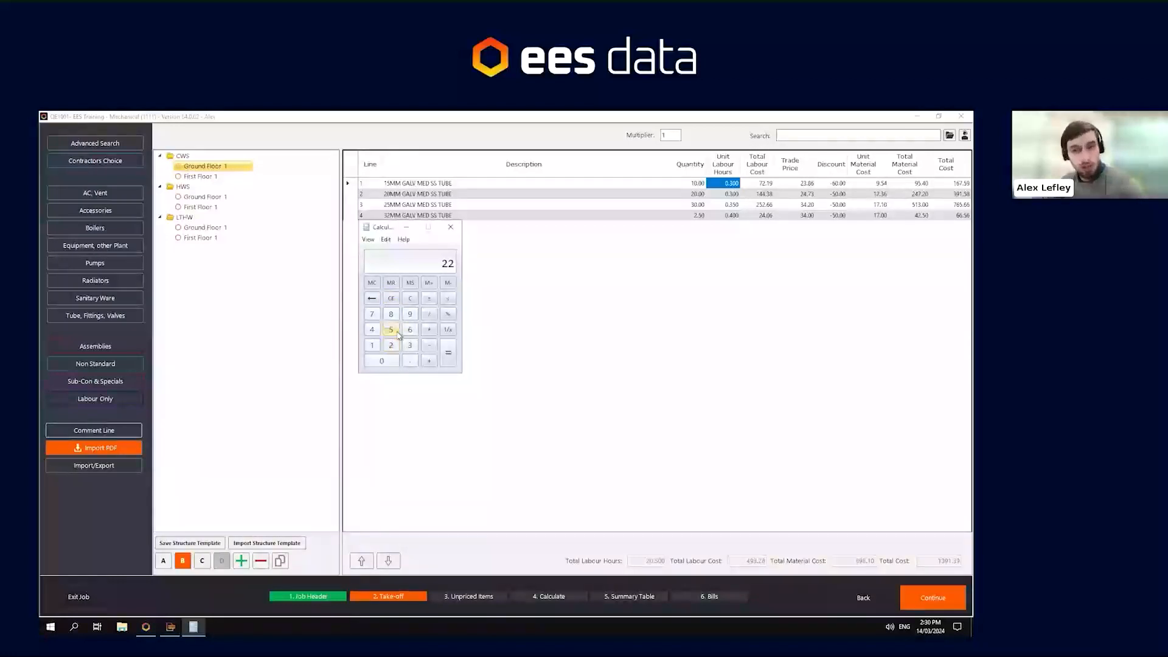
pyautogui.click(430, 315)
pyautogui.click(409, 330)
pyautogui.click(382, 361)
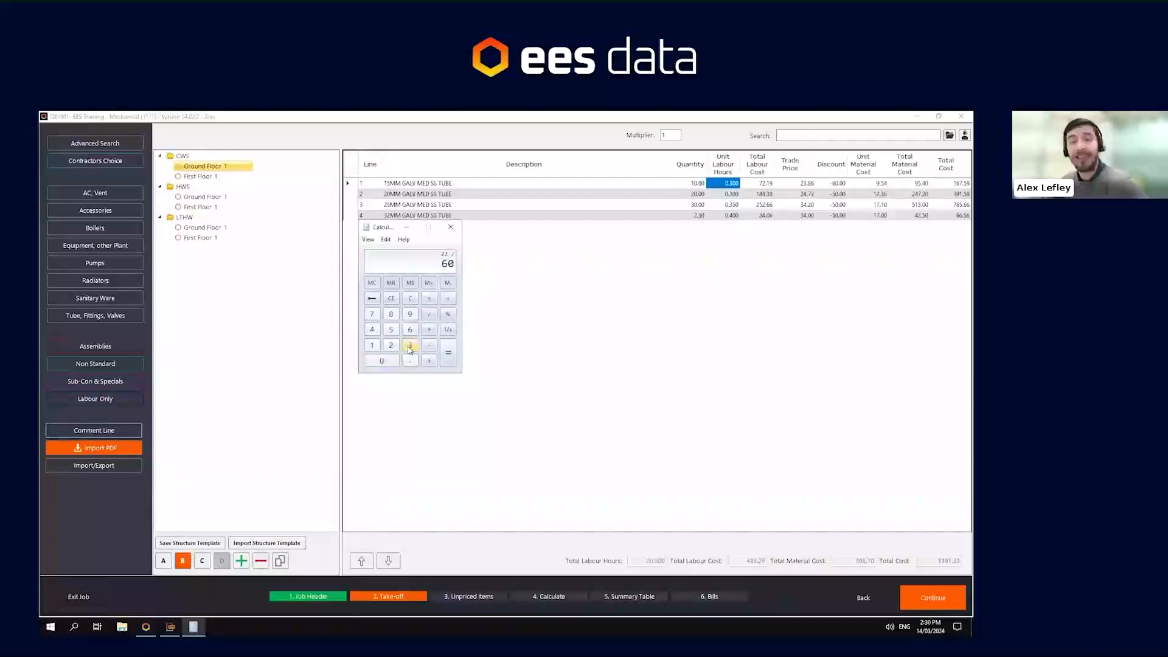
pyautogui.click(449, 353)
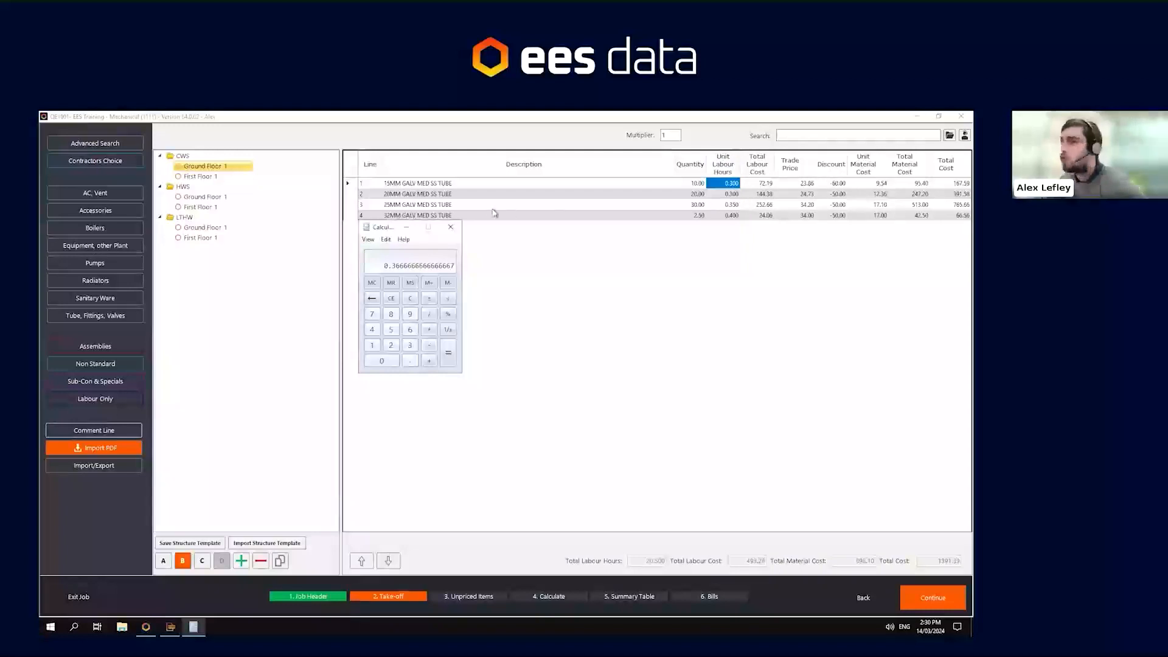
pyautogui.click(451, 227)
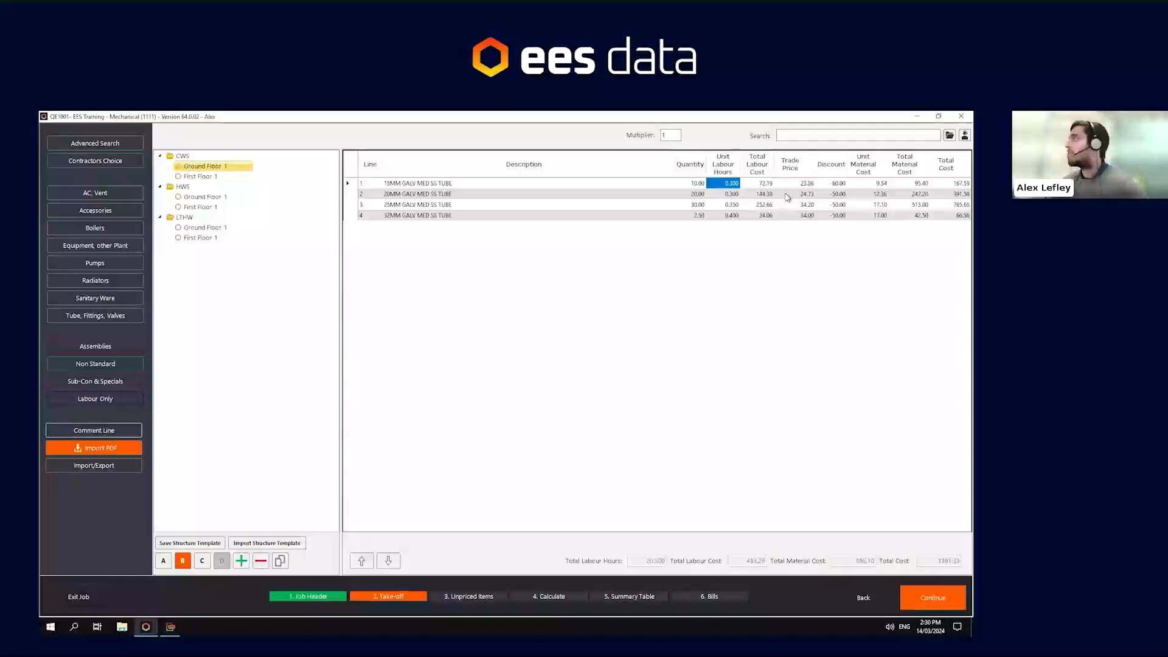
# Review the labour cost, trade price, discount, material cost and total cost columns of the four tube lines
pyautogui.moveTo(761, 183); pyautogui.dragTo(761, 218)
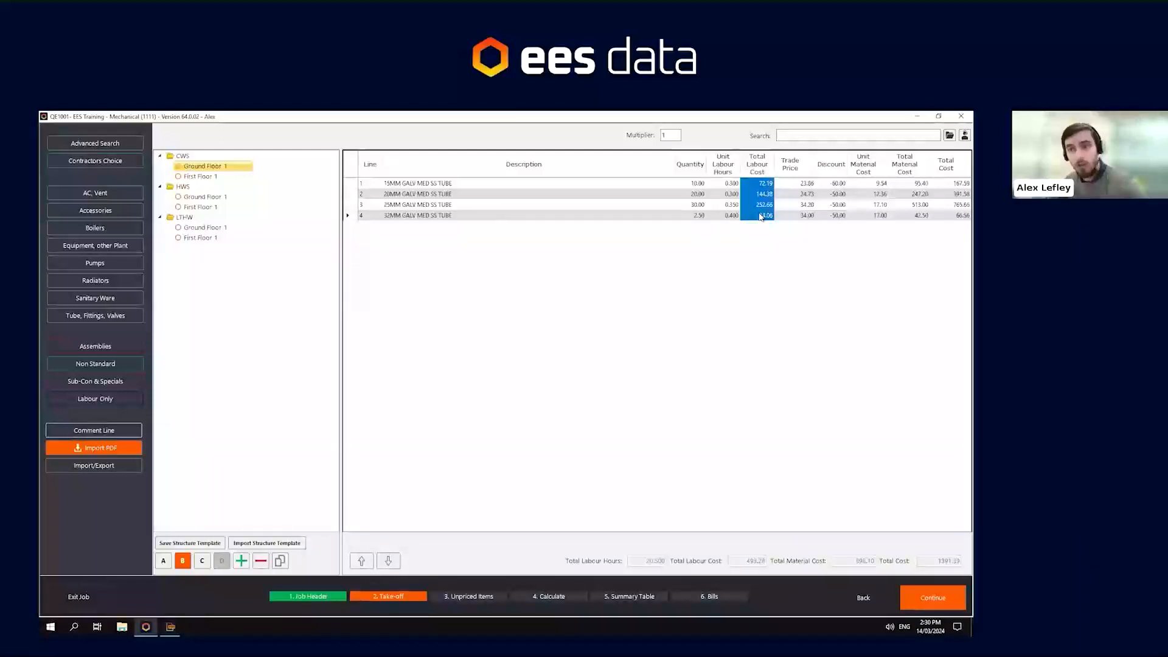
pyautogui.moveTo(801, 184); pyautogui.dragTo(799, 225)
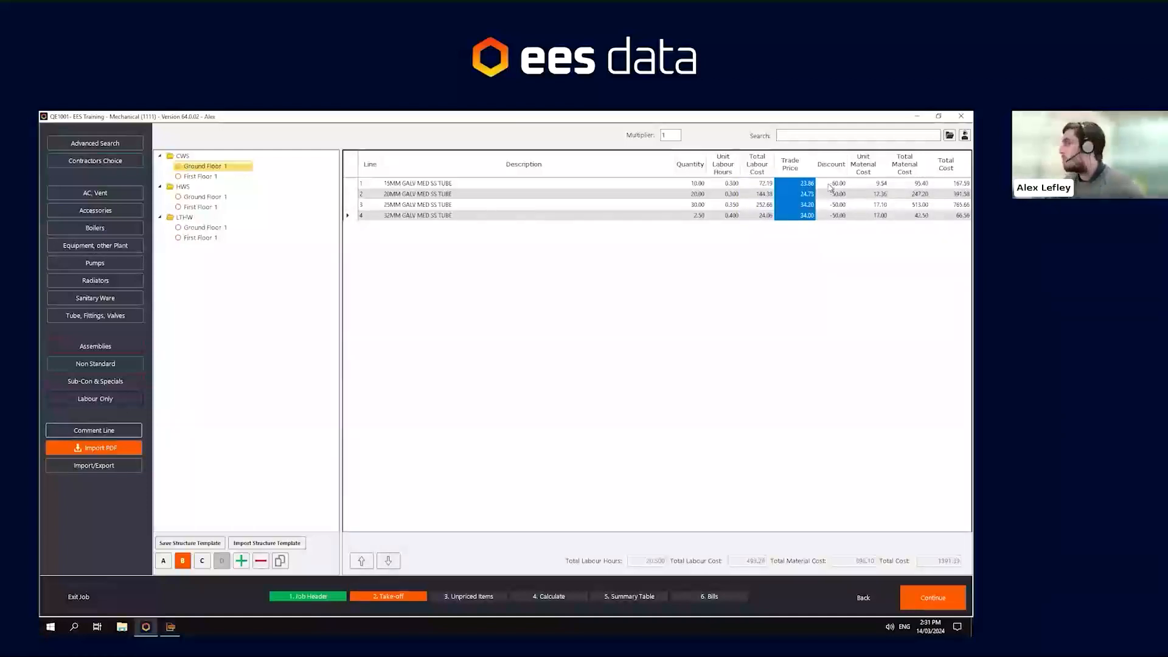
pyautogui.moveTo(832, 183); pyautogui.dragTo(838, 215)
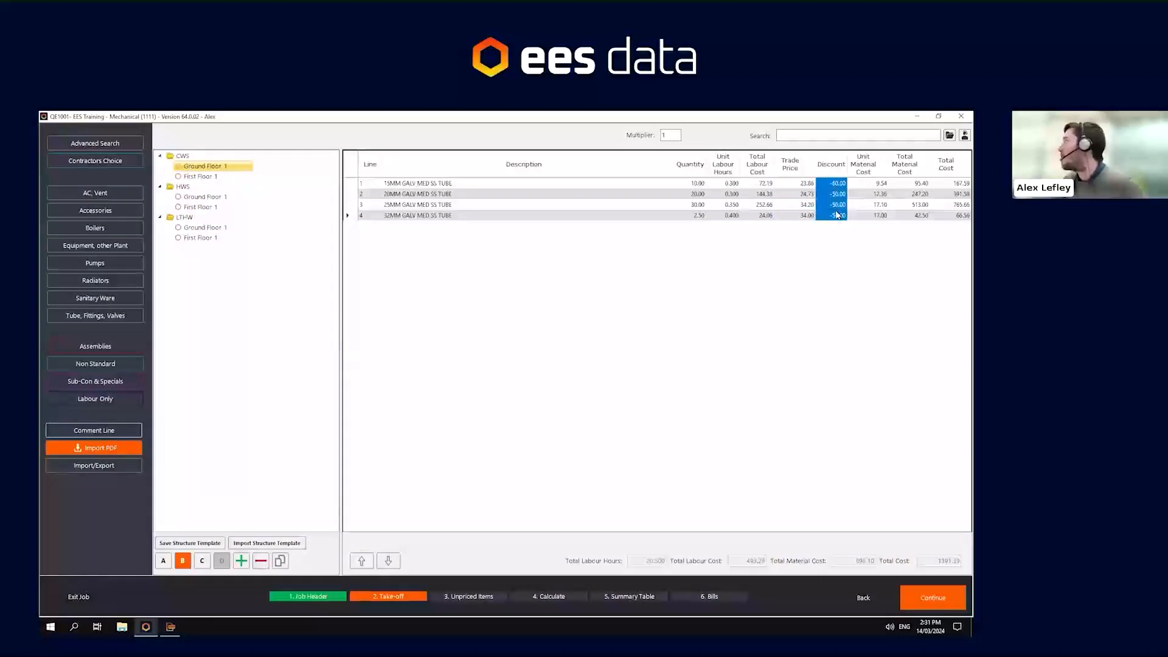
pyautogui.click(859, 185)
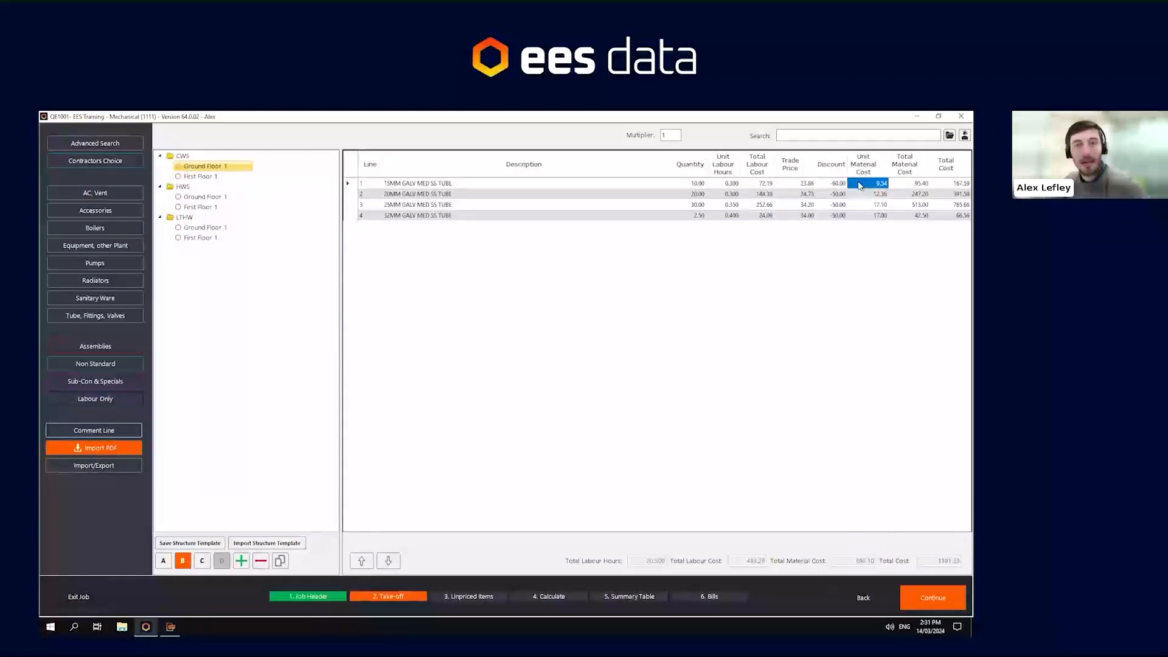
pyautogui.moveTo(908, 184); pyautogui.dragTo(911, 215)
pyautogui.moveTo(957, 184); pyautogui.dragTo(959, 217)
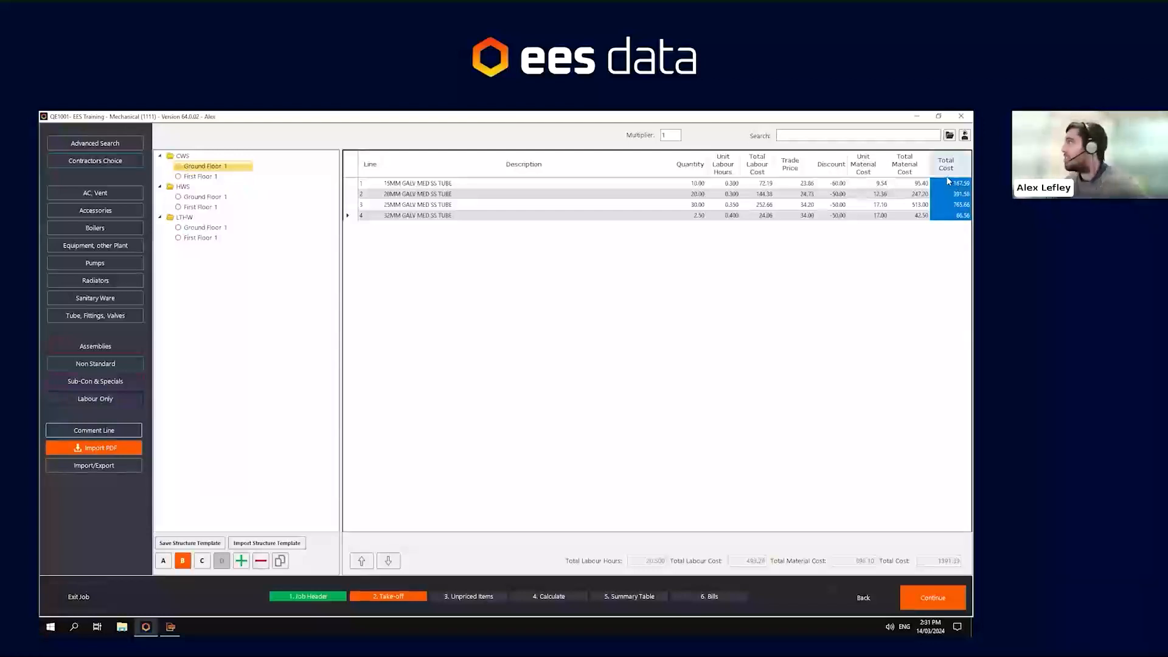
pyautogui.click(693, 195)
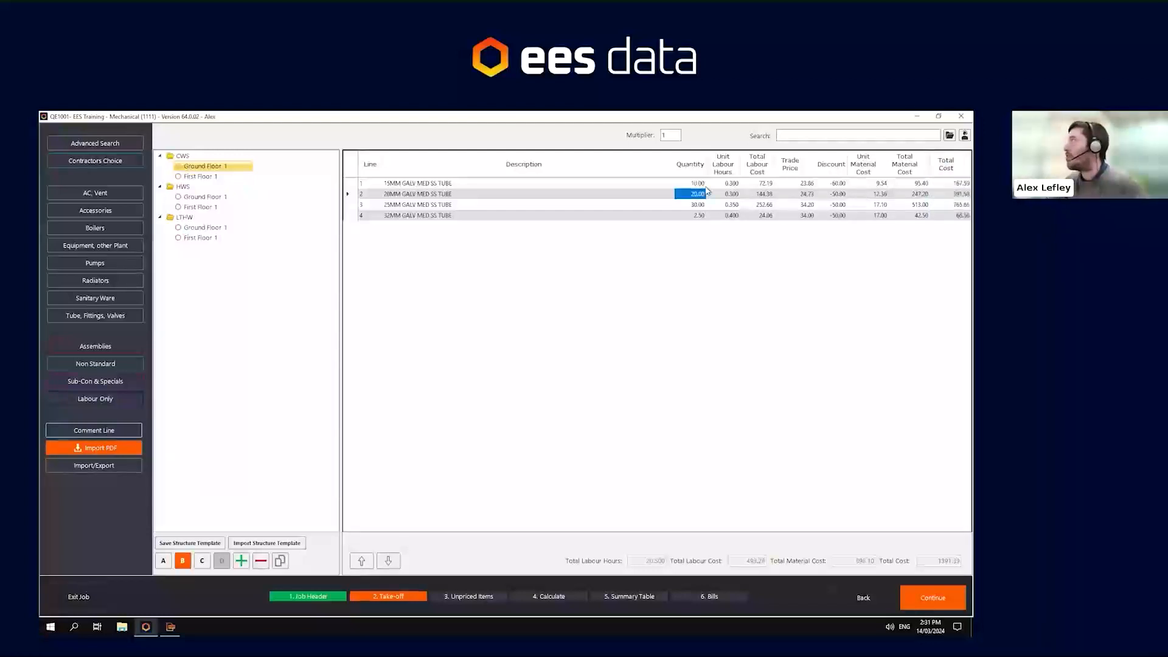
# Set the 20MM GALV MED SS TUBE line's quantity to 22 and duplicate all four tube lines with 4 copies
pyautogui.write('22')
pyautogui.press('Return')
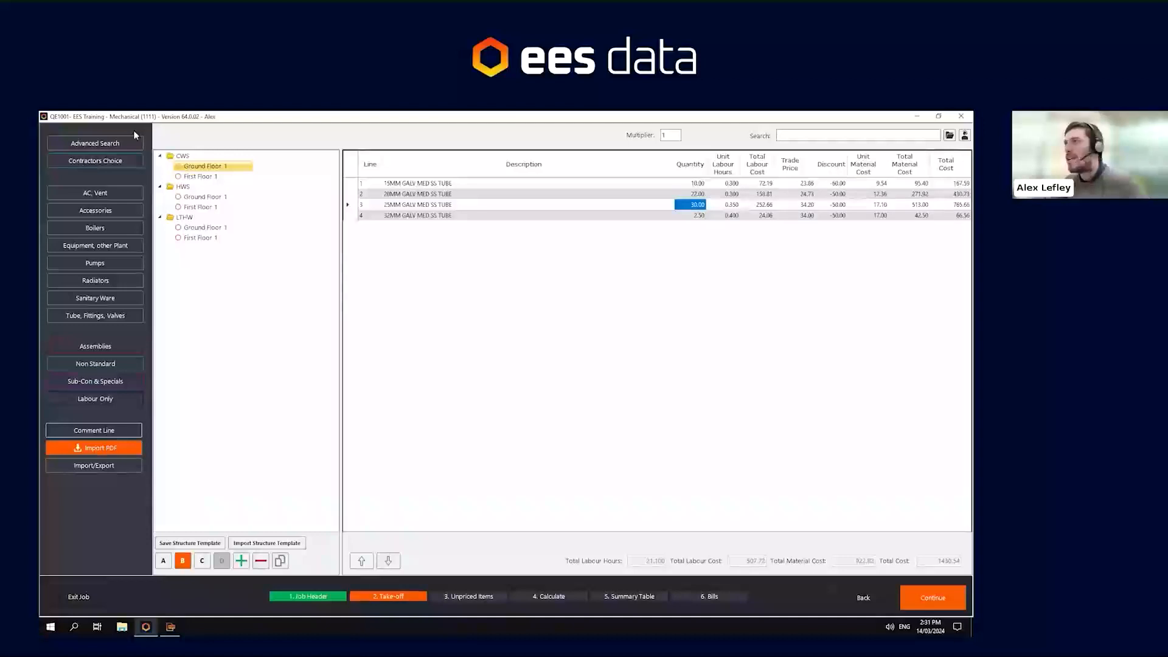
pyautogui.click(352, 165)
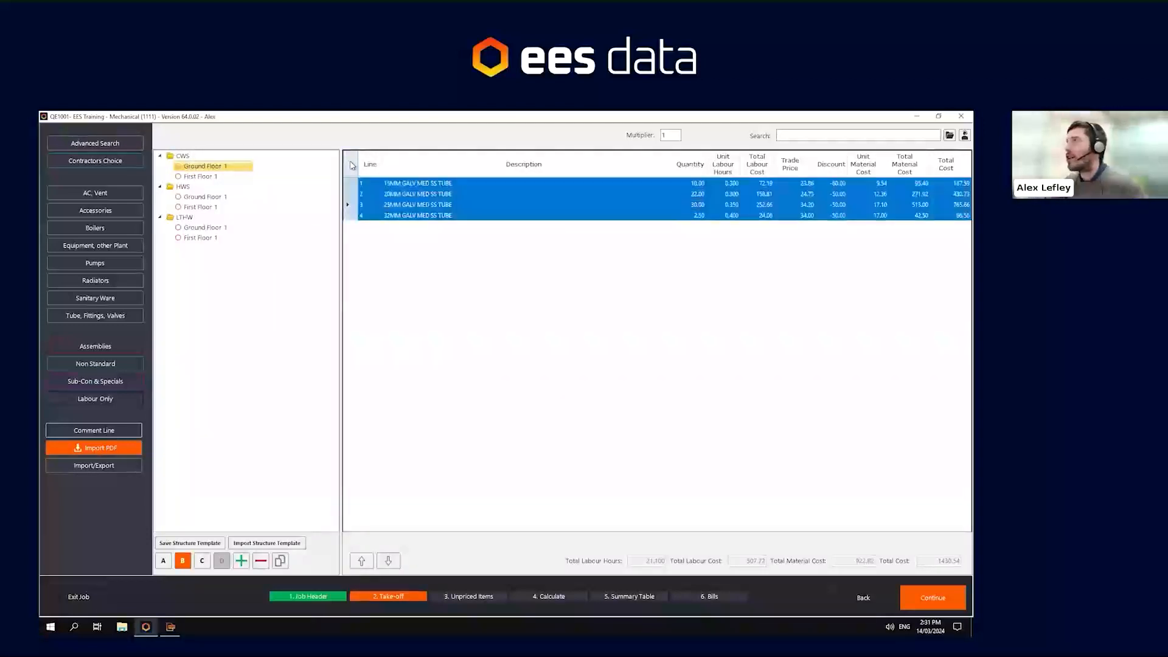
pyautogui.rightClick(351, 165)
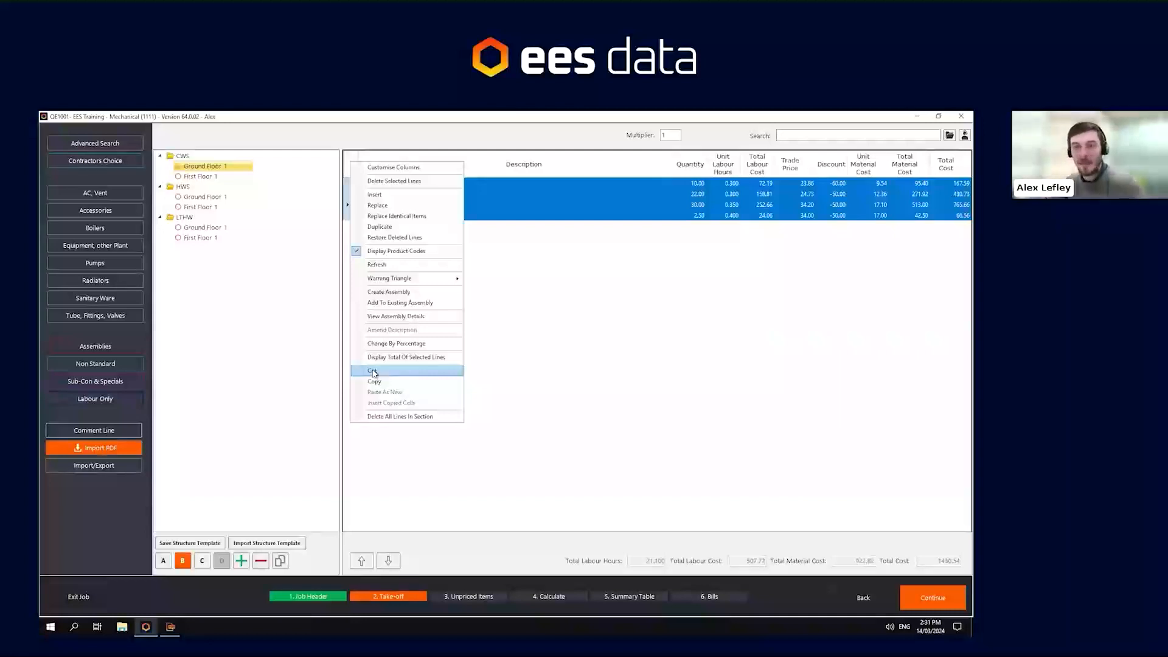
pyautogui.click(434, 229)
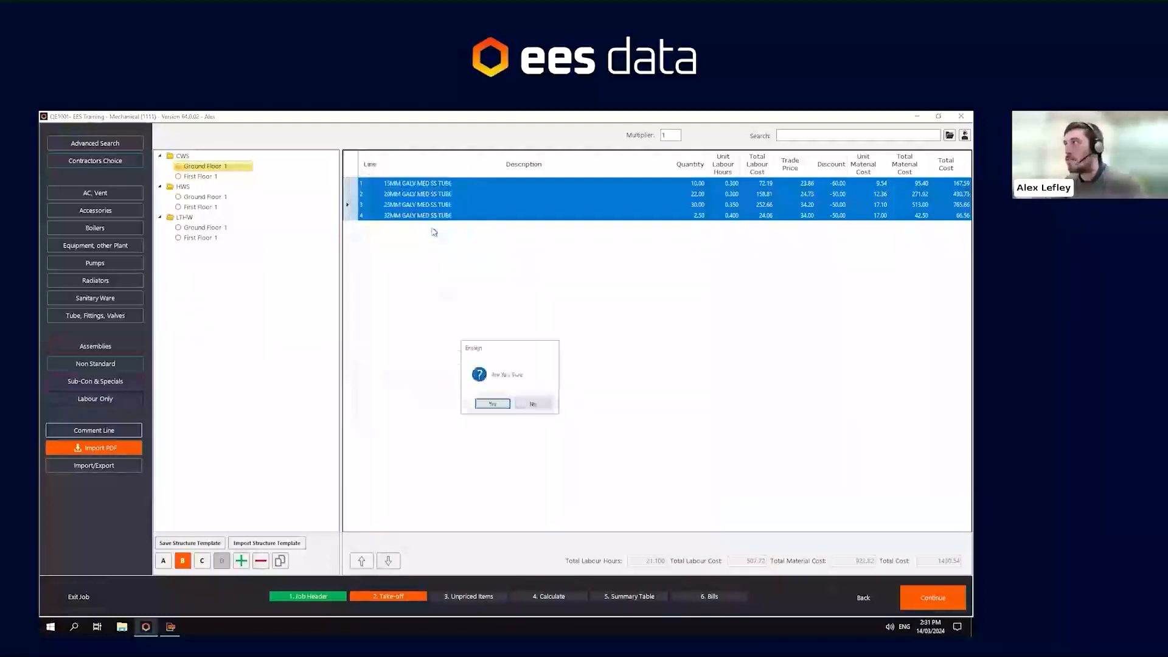
pyautogui.click(492, 403)
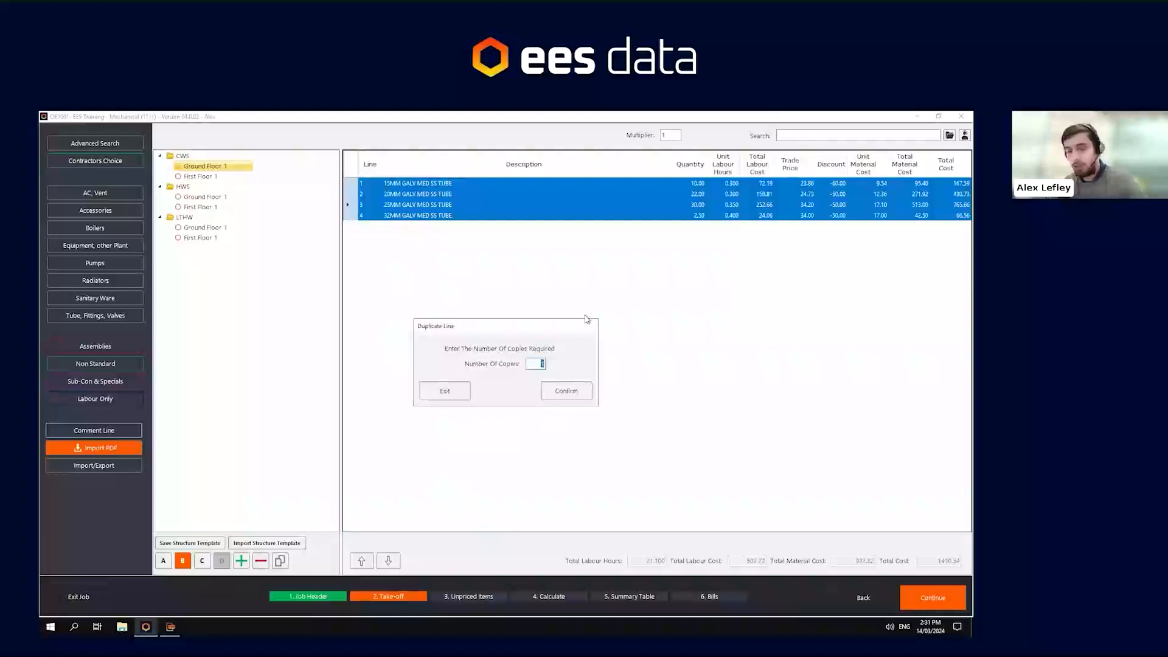
pyautogui.write('4')
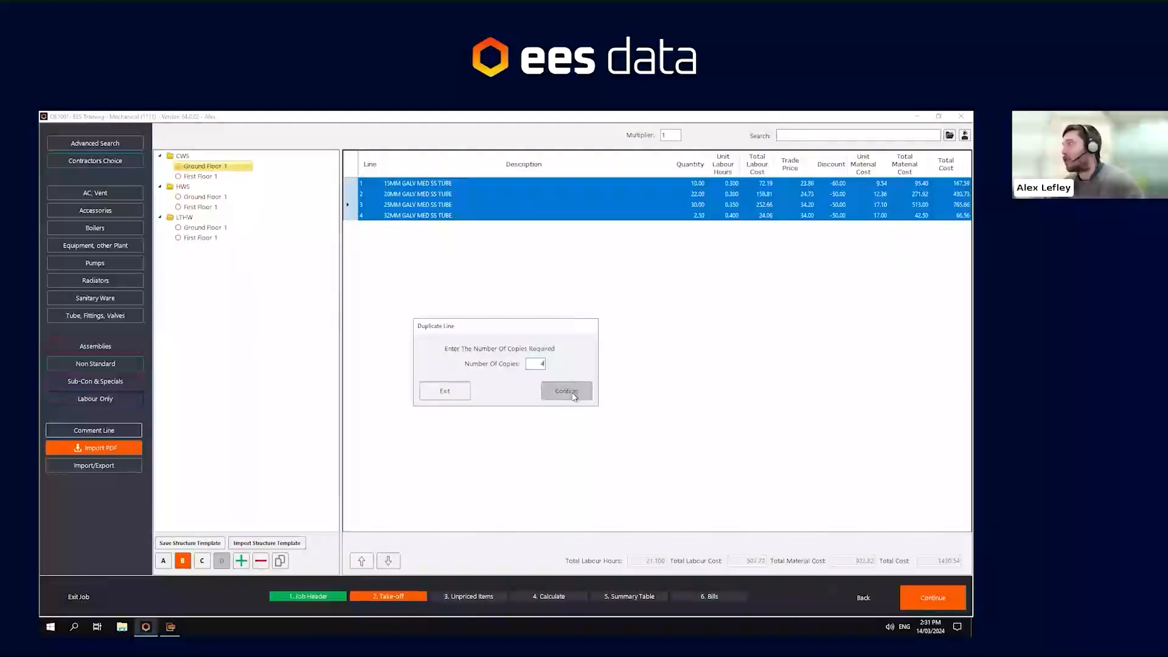
pyautogui.click(574, 393)
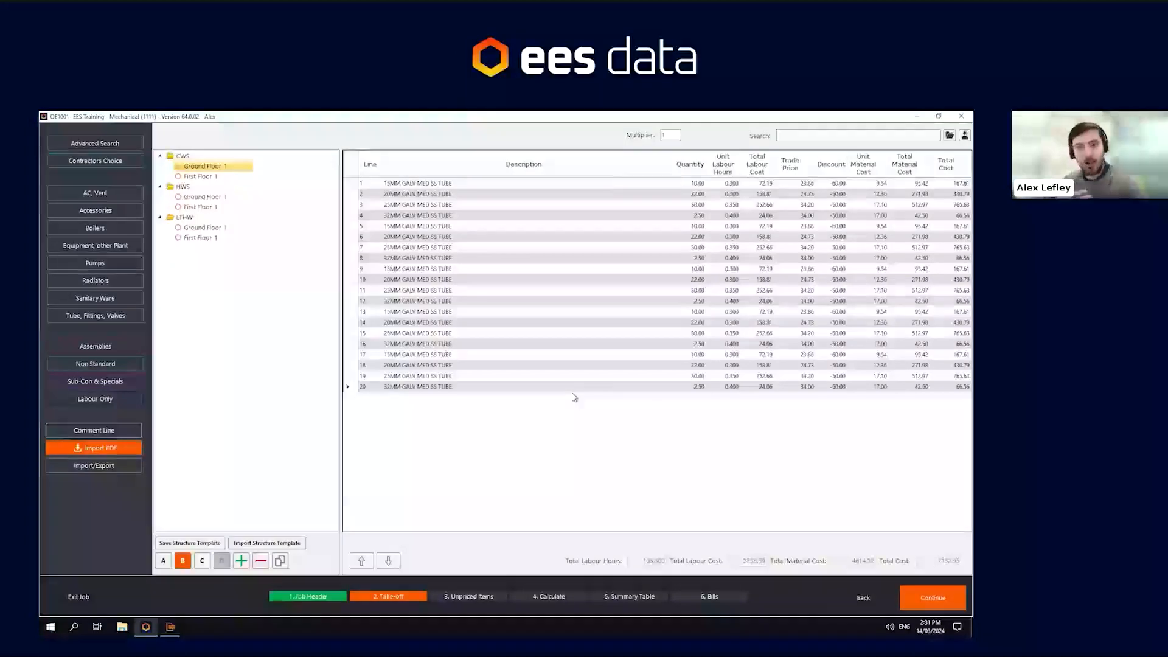
# Copy all tube lines from the CWS Ground Floor section and paste them into the CWS First Floor section
pyautogui.click(351, 171)
pyautogui.rightClick(350, 168)
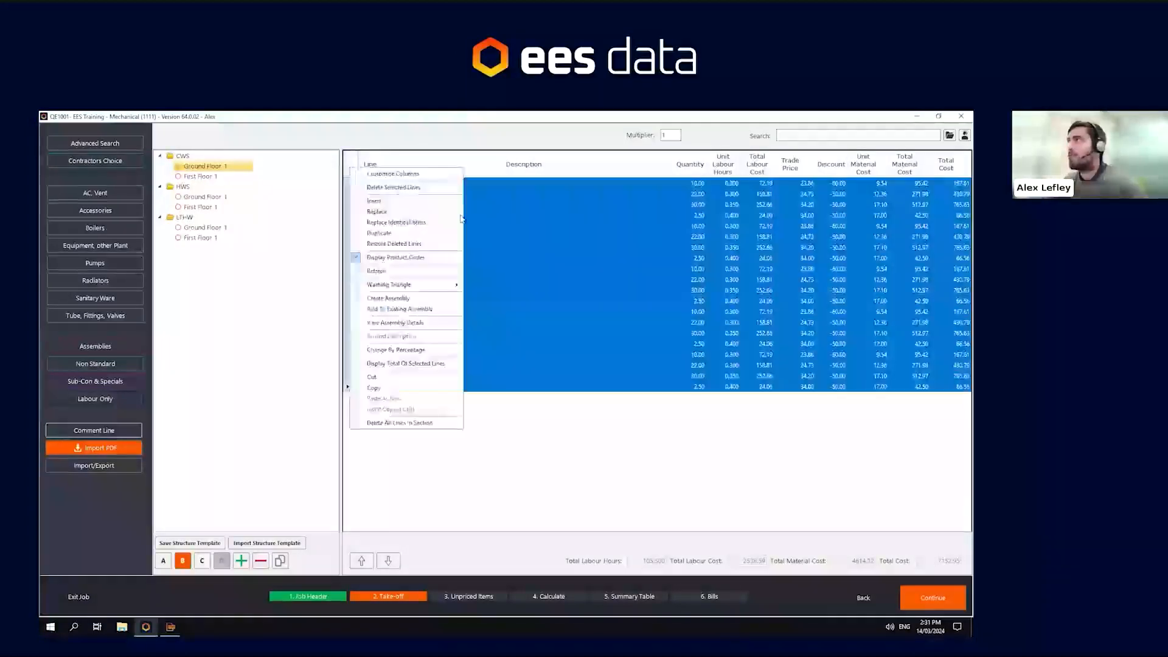
pyautogui.click(404, 379)
pyautogui.click(225, 177)
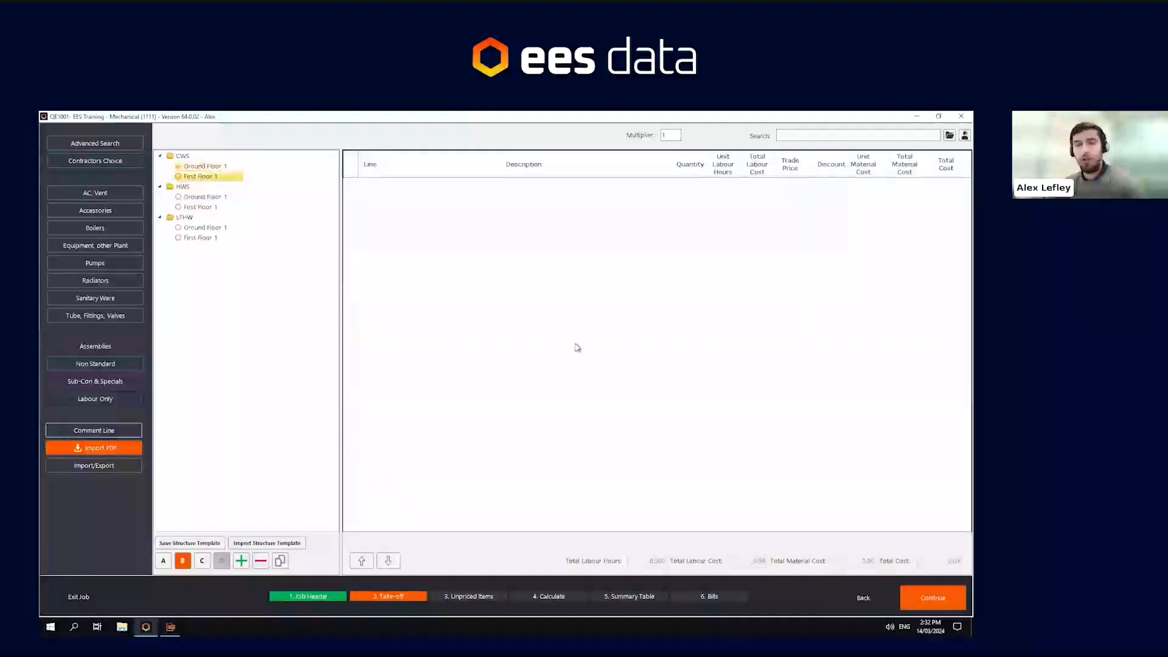
pyautogui.hotkey('ctrl', 'v')
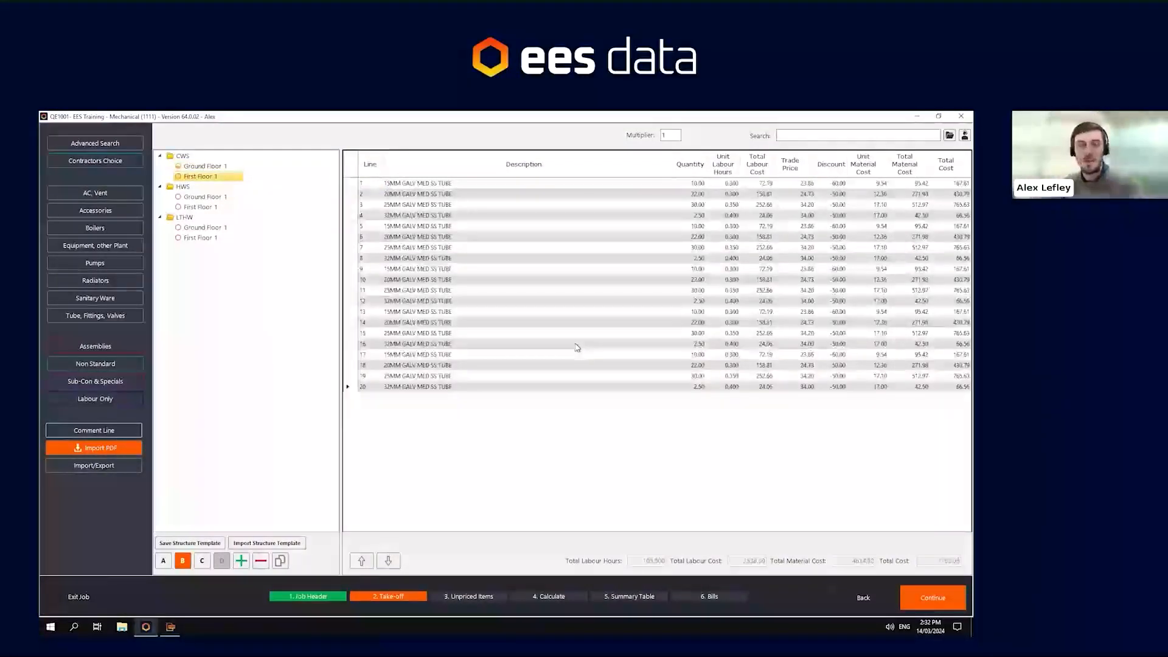
pyautogui.rightClick(576, 347)
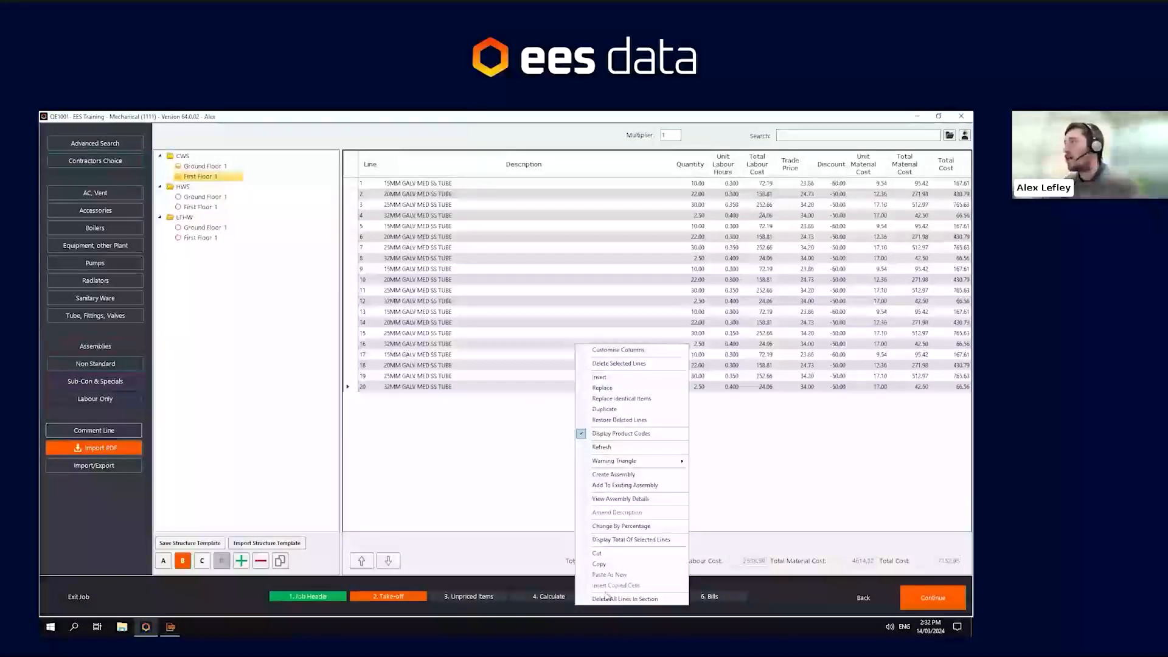
pyautogui.click(395, 437)
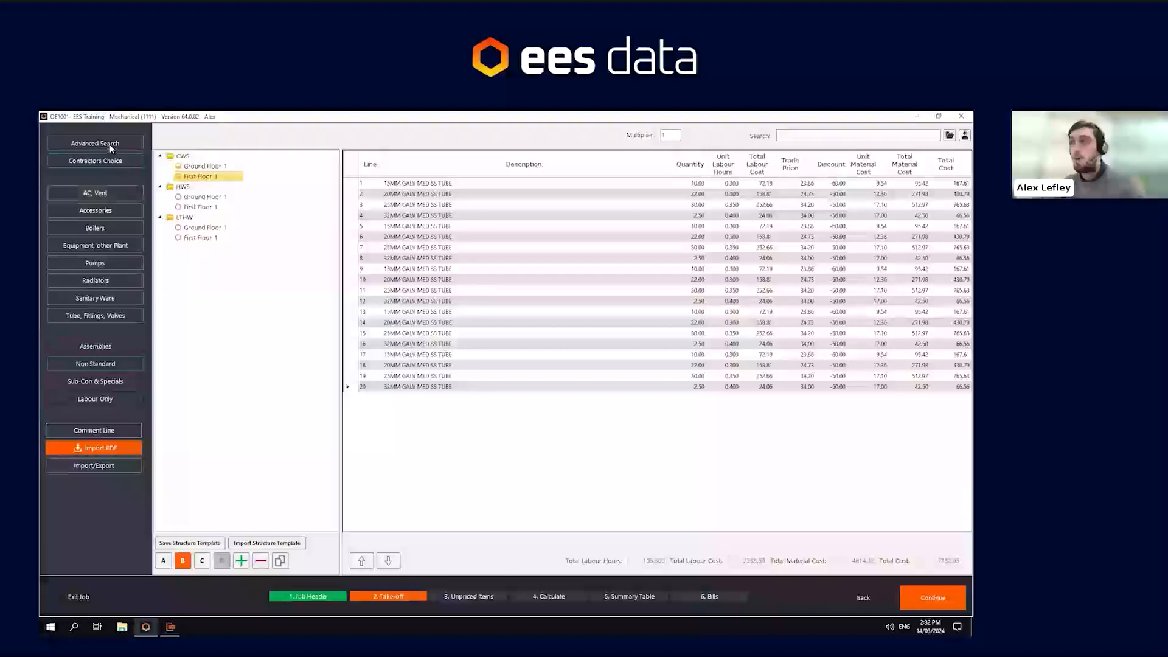
# Find the BKK6 X 35 PIPE CLIP under BSS BOSS FLAMCO in the product database and take it off with quantity 15
pyautogui.click(70, 144)
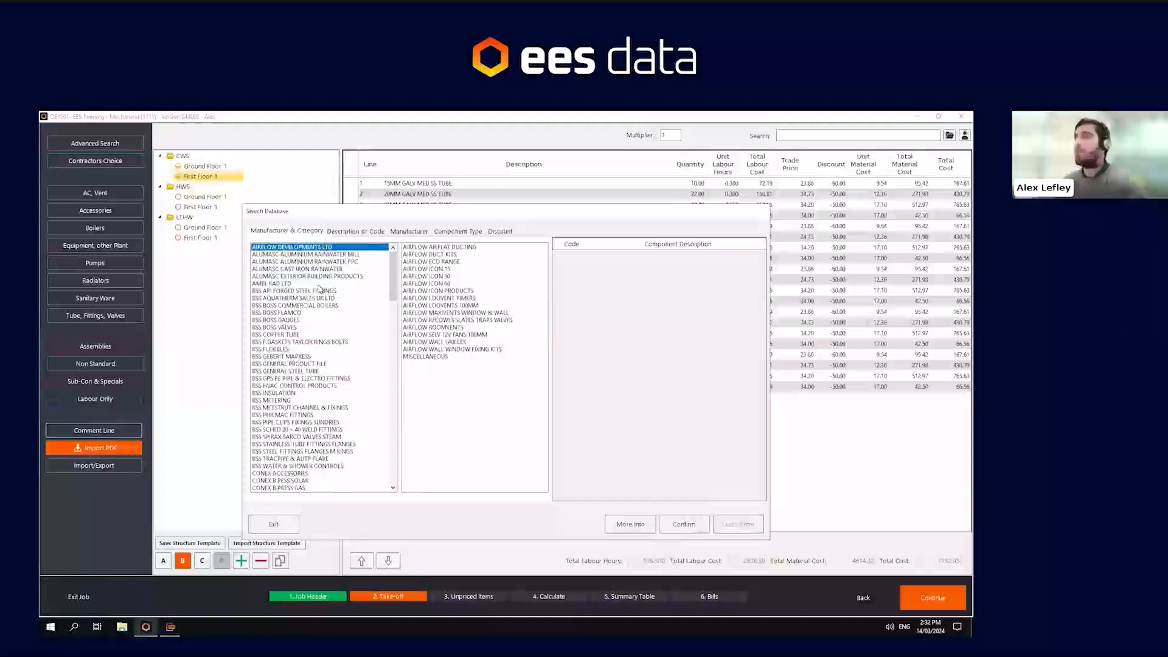
pyautogui.click(299, 313)
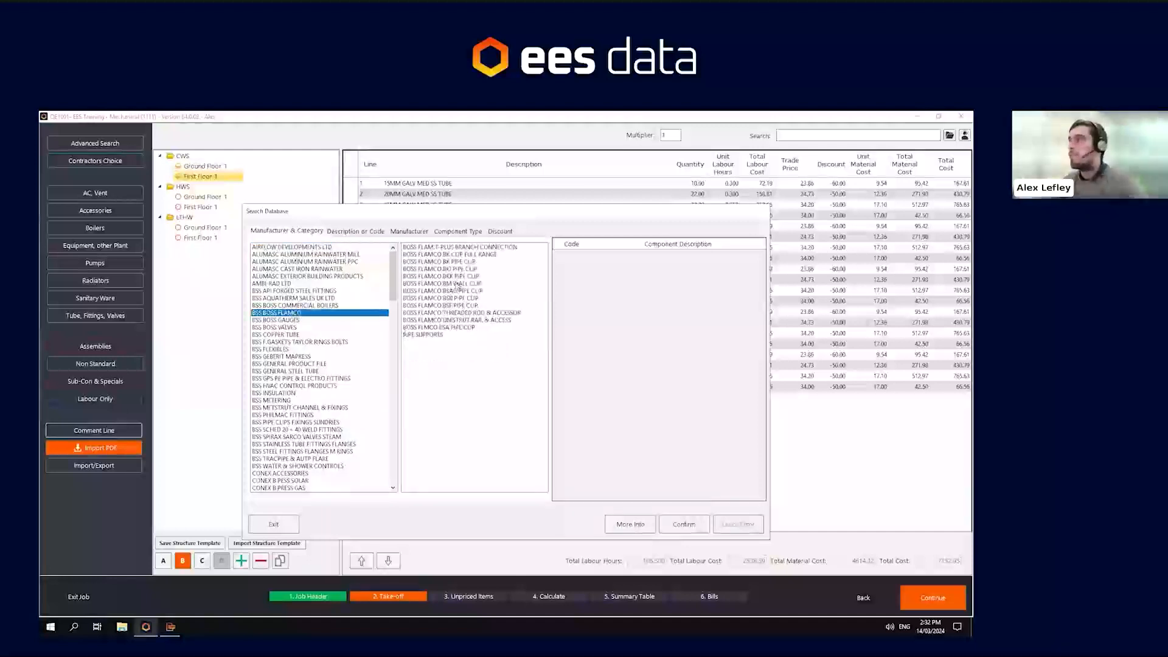
pyautogui.click(457, 276)
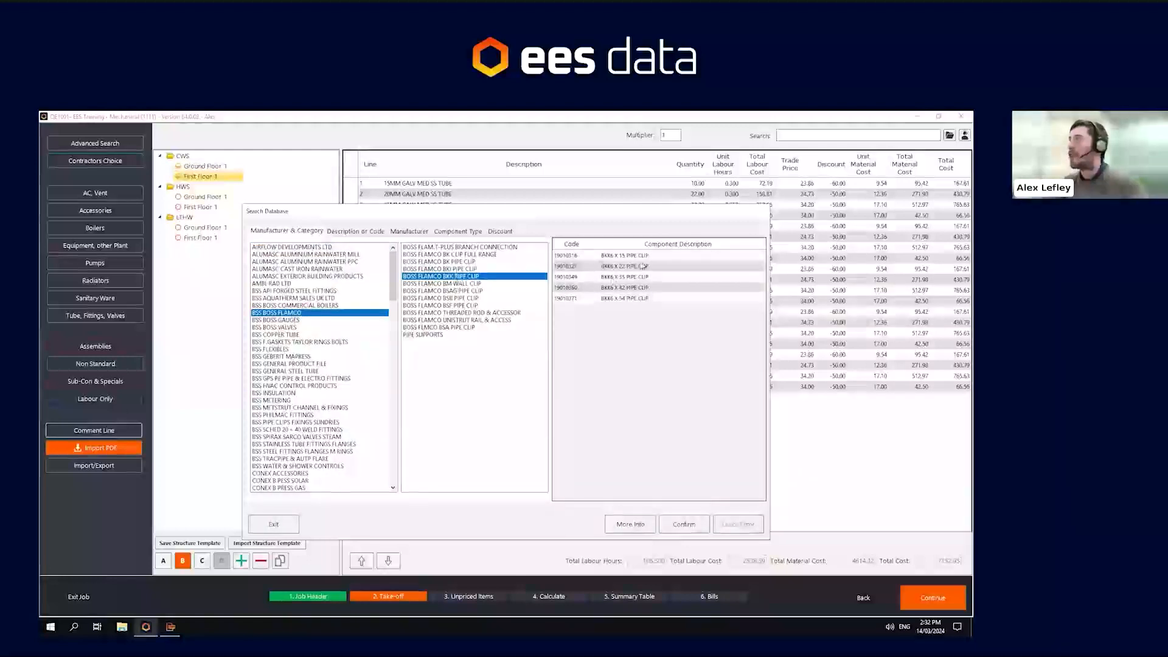
pyautogui.click(647, 278)
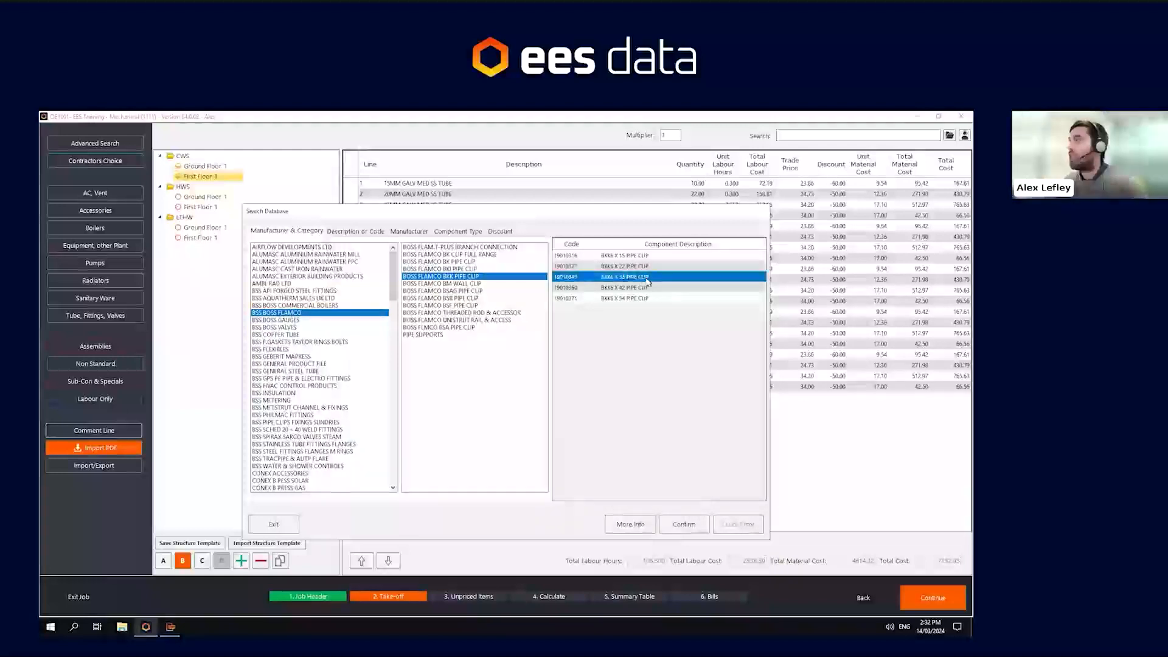
pyautogui.doubleClick(648, 278)
pyautogui.click(565, 279)
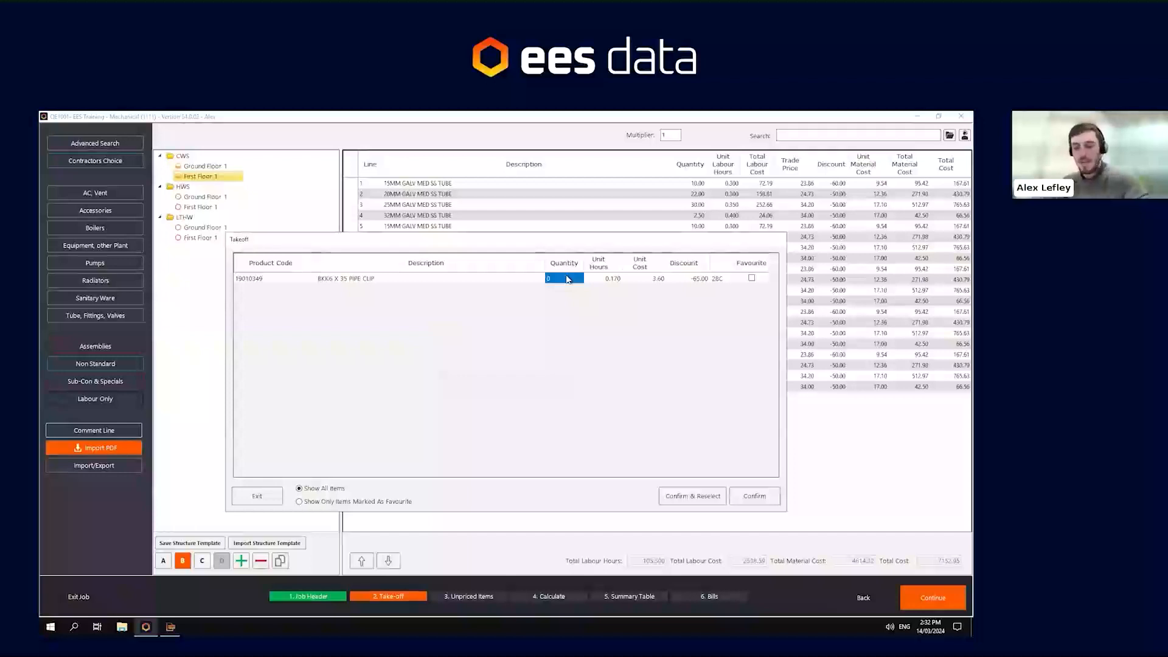
pyautogui.write('15')
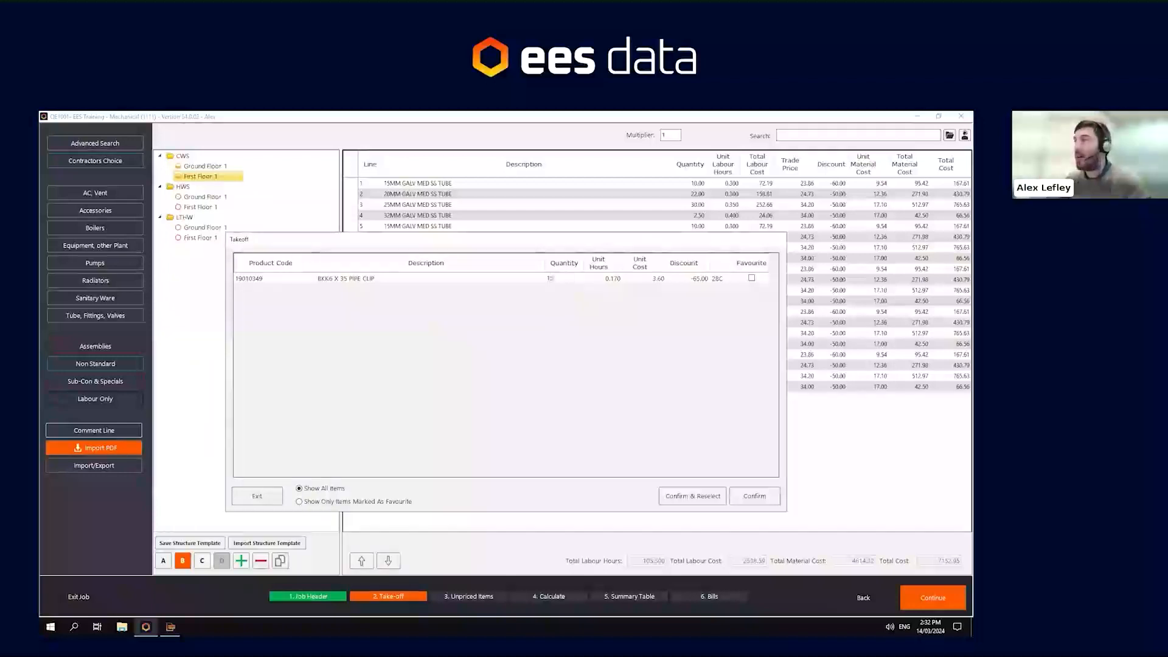
pyautogui.click(746, 500)
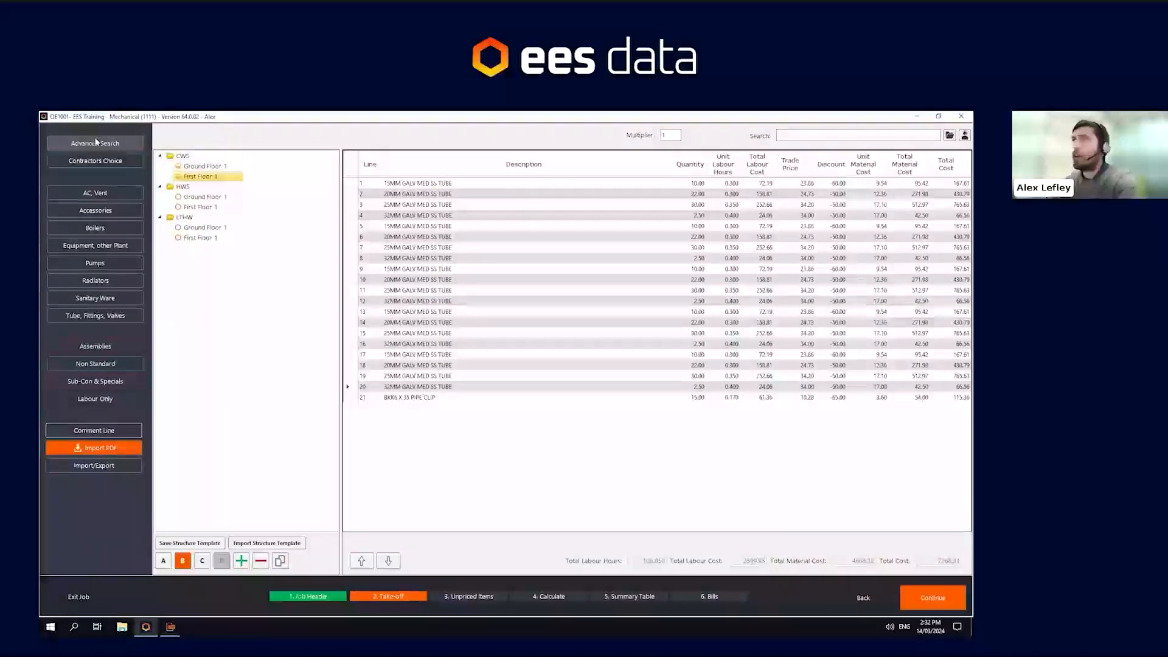
# View the product database's search by description or code, and exit it
pyautogui.click(116, 142)
pyautogui.click(378, 231)
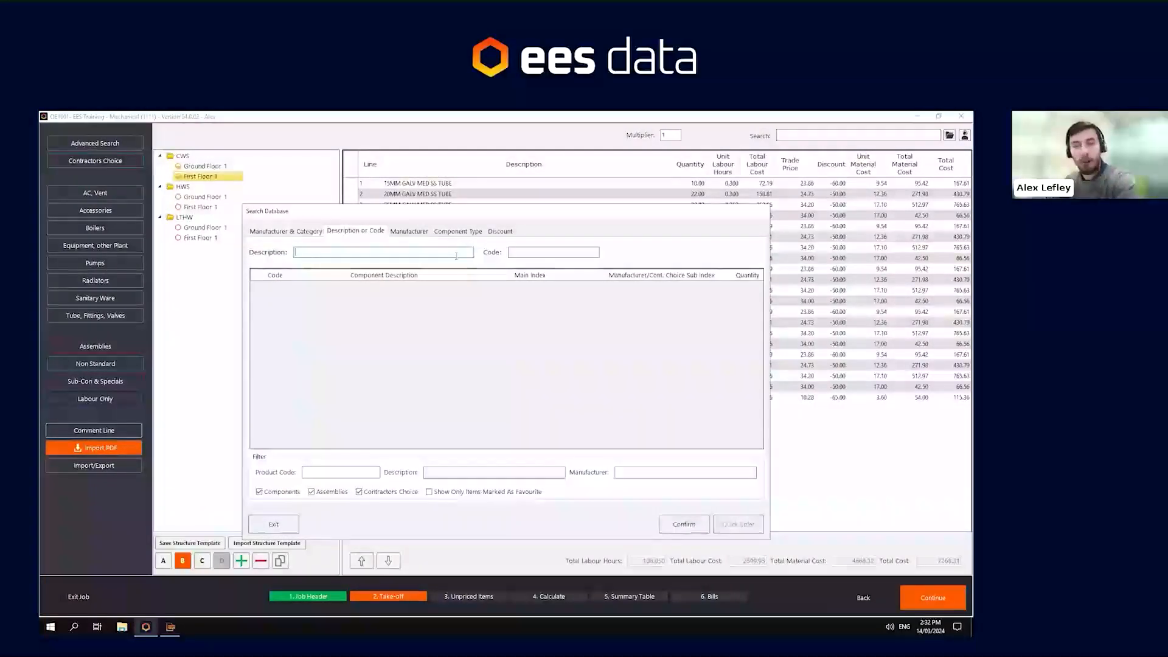
pyautogui.click(274, 524)
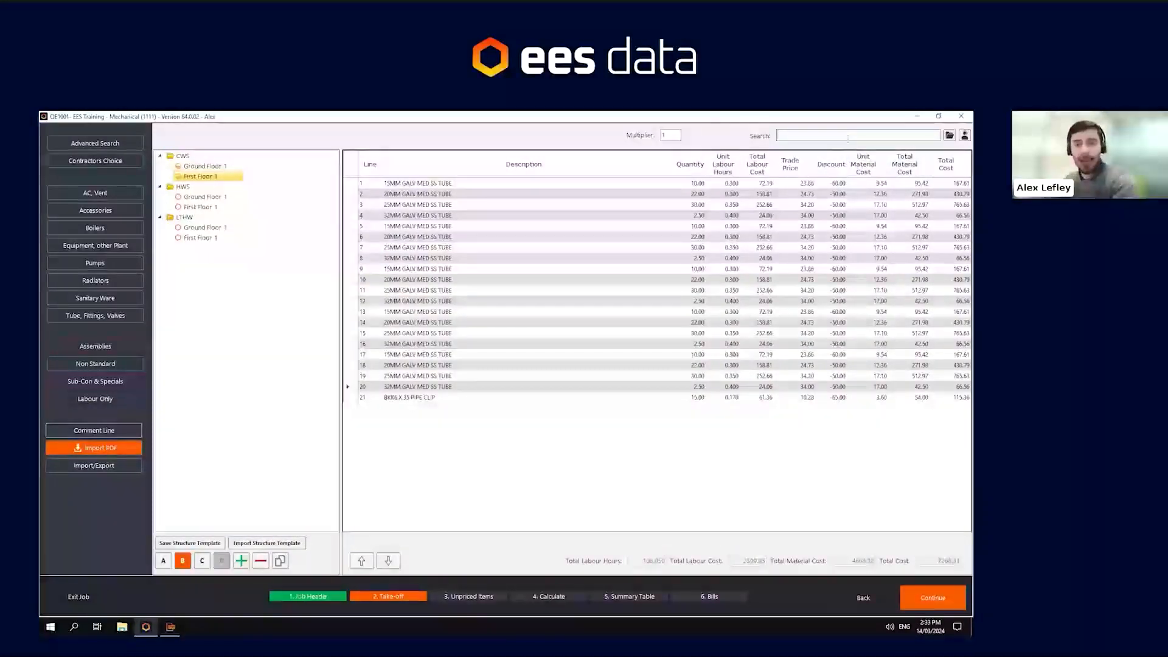
# Search products for "m10", filter the descriptions by "nut", and take off BOSSFIX M10 X 25 BOLT & NUT with quantity 40
pyautogui.write('m10')
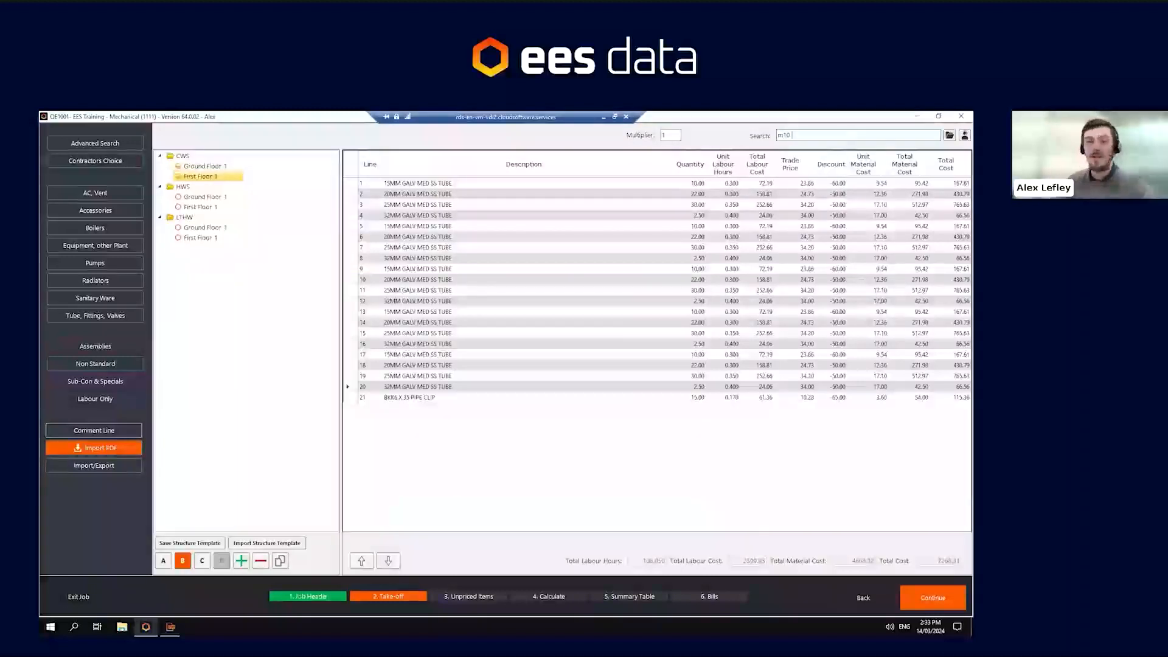
pyautogui.press('Return')
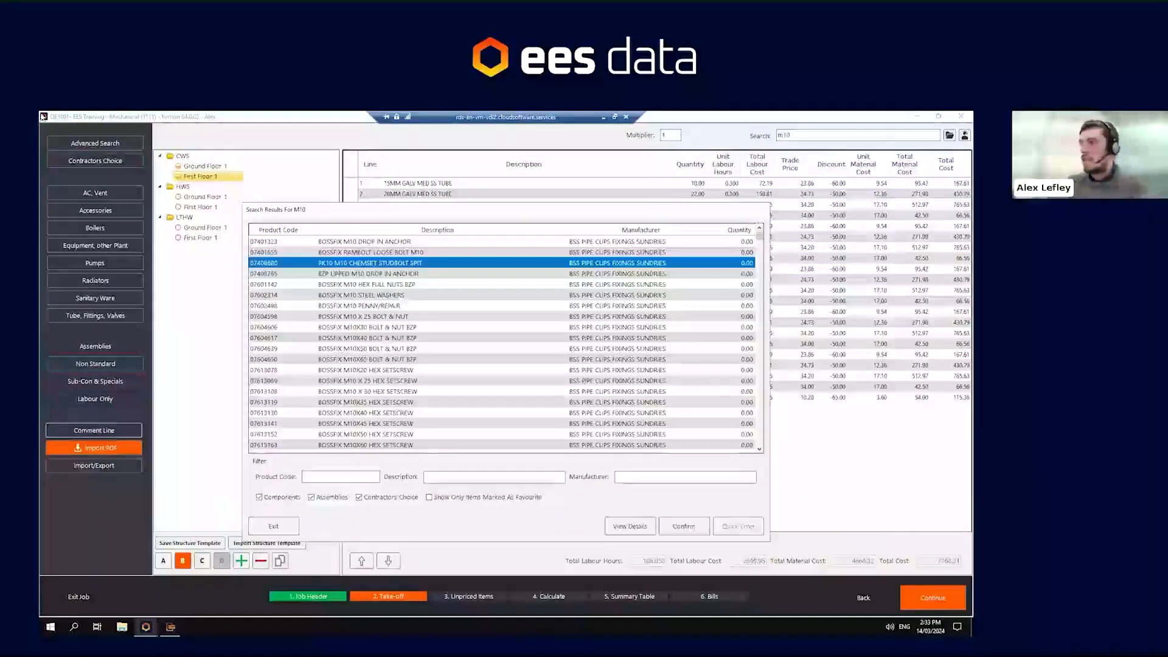
pyautogui.click(494, 477)
pyautogui.write('nut')
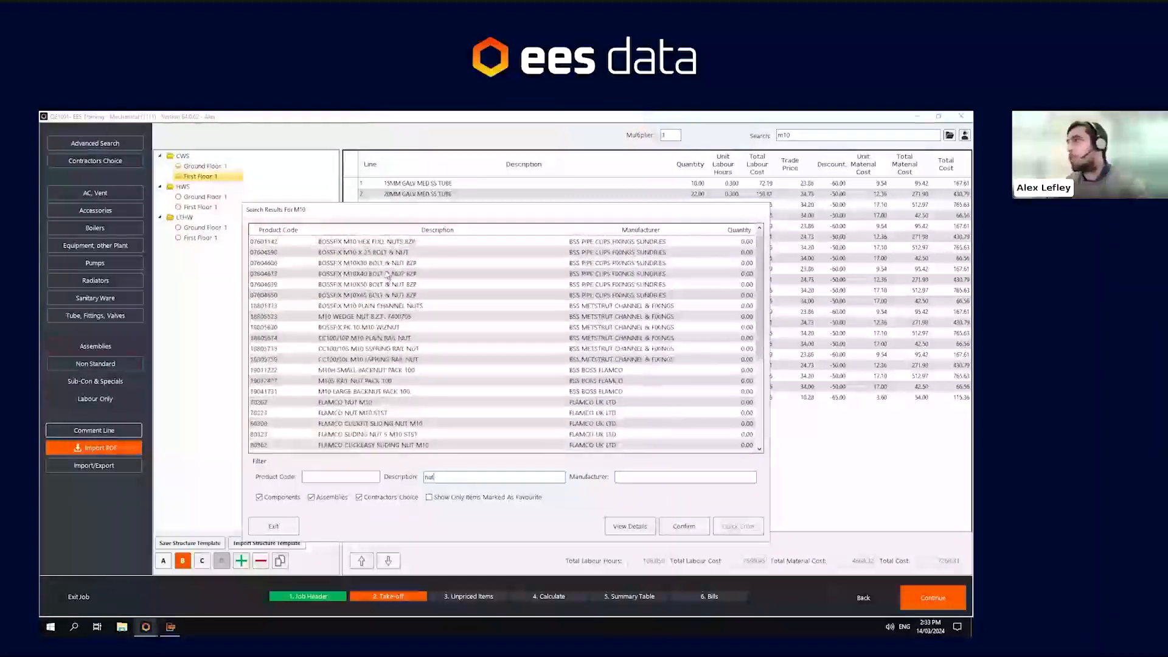
pyautogui.doubleClick(384, 253)
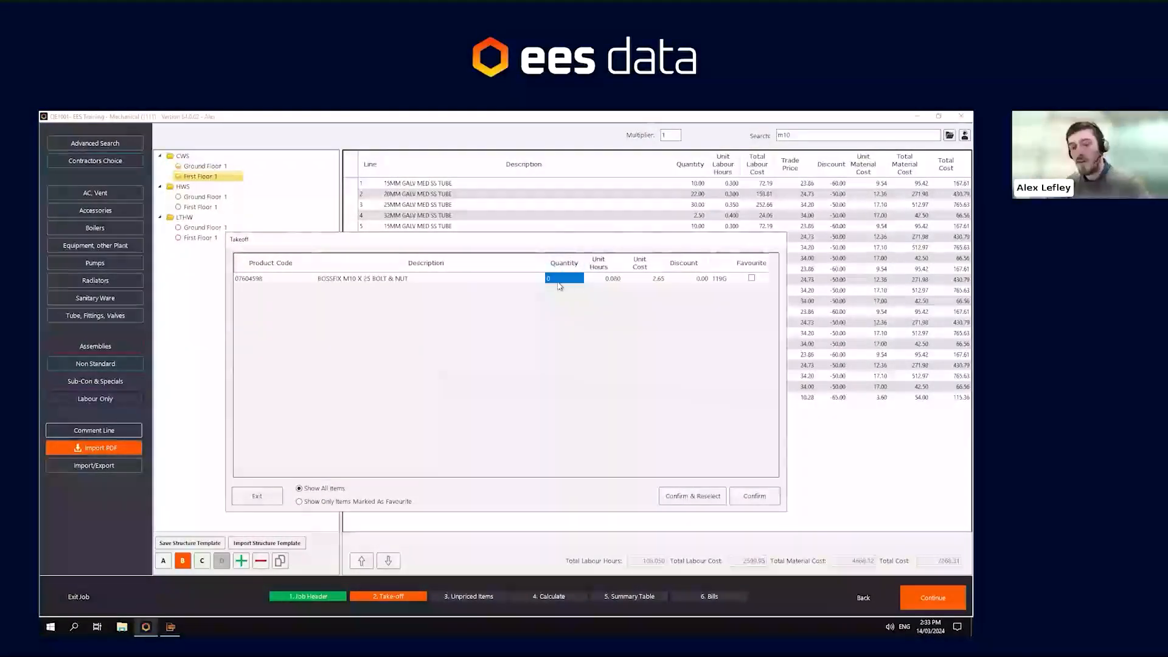
pyautogui.write('40')
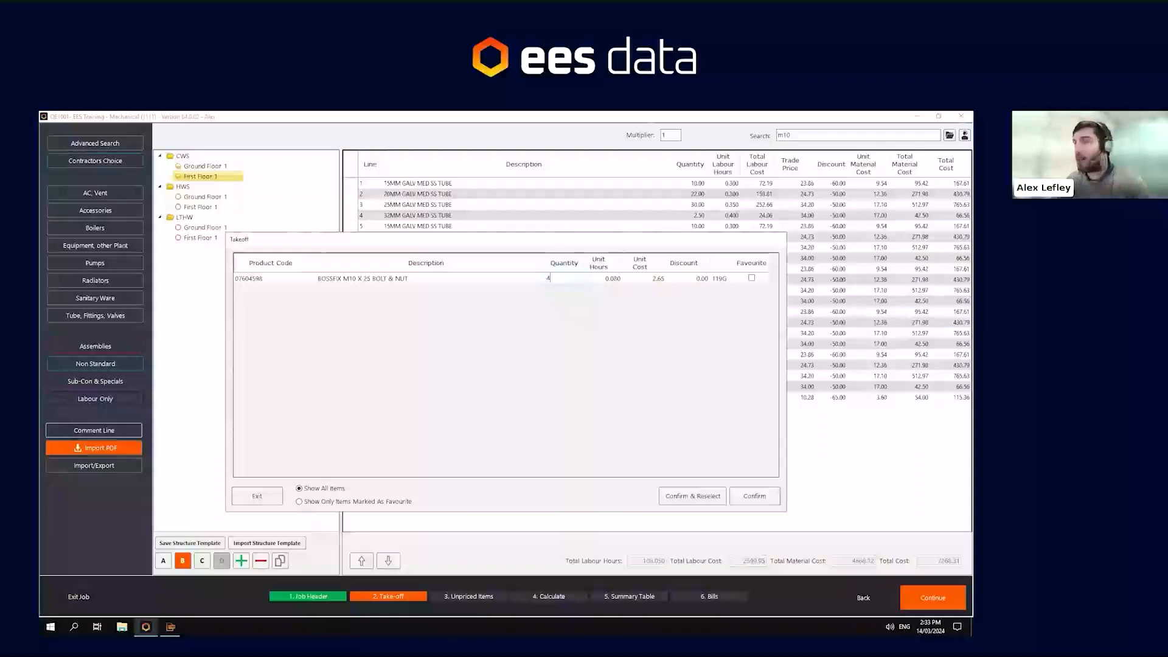
pyautogui.click(755, 497)
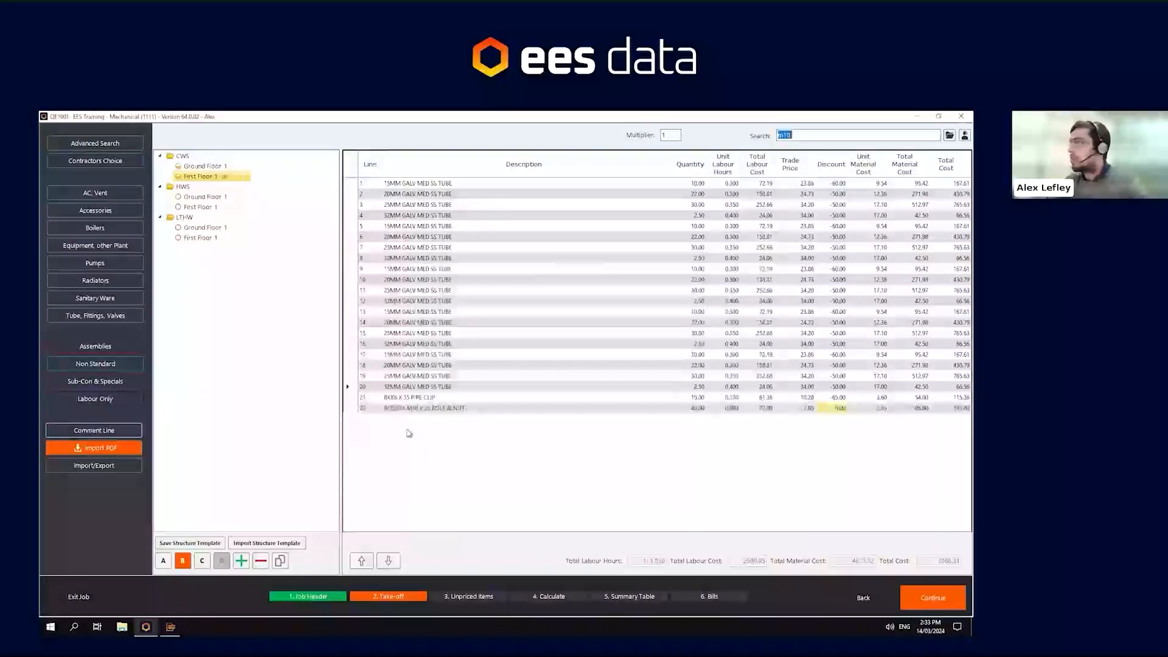
# Examine the discount and trade price of the BOSSFIX M10 X 25 BOLT & NUT line
pyautogui.click(377, 410)
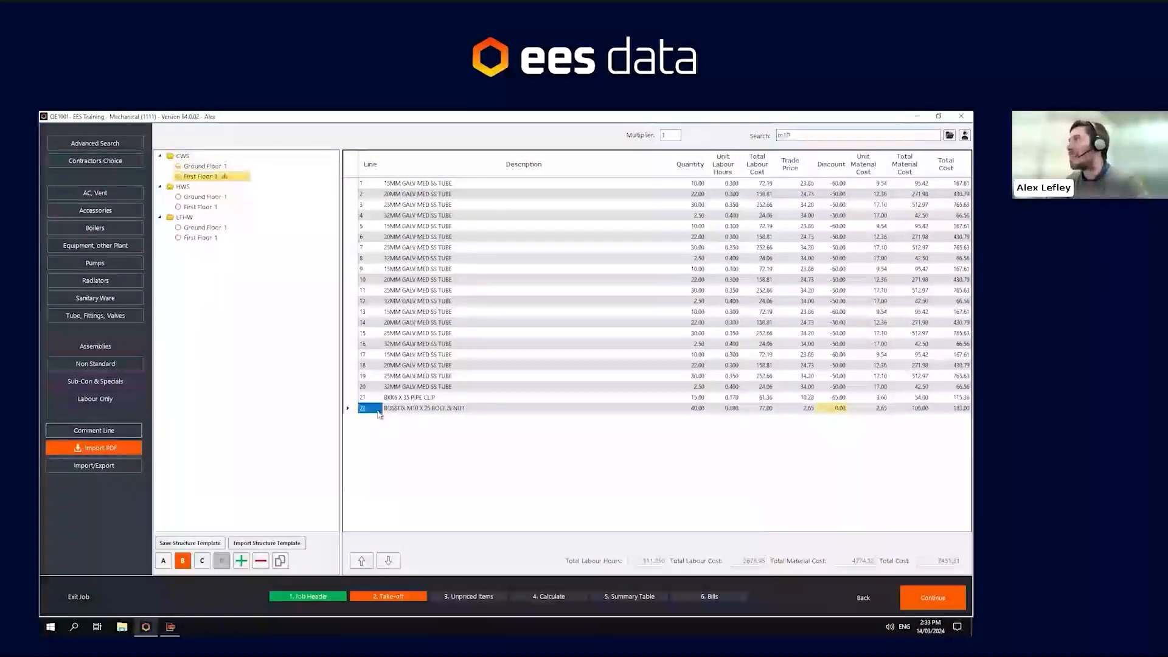
pyautogui.click(828, 411)
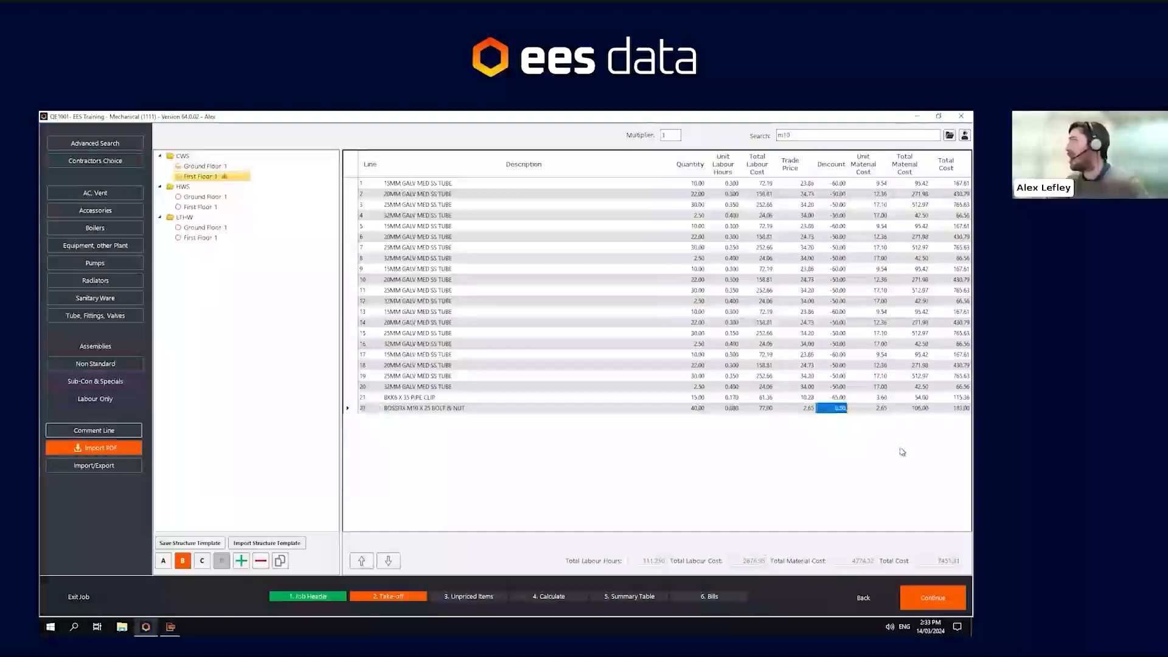
pyautogui.click(793, 410)
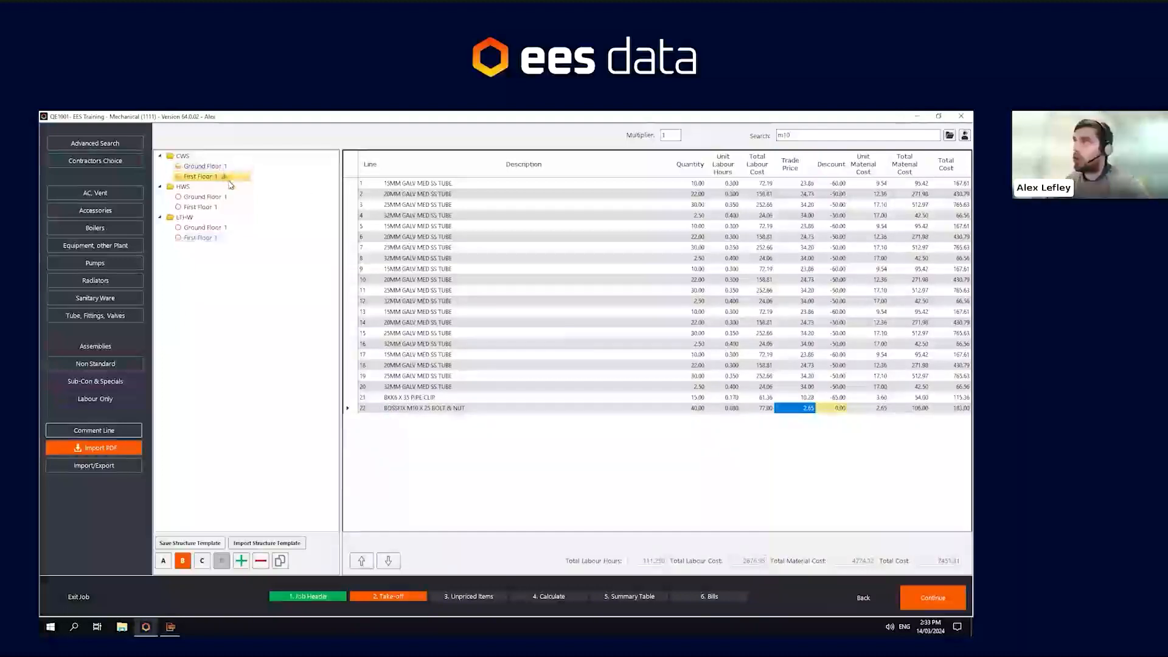
# View the column customisation options for the take-off grid and exit them
pyautogui.rightClick(573, 158)
pyautogui.click(595, 165)
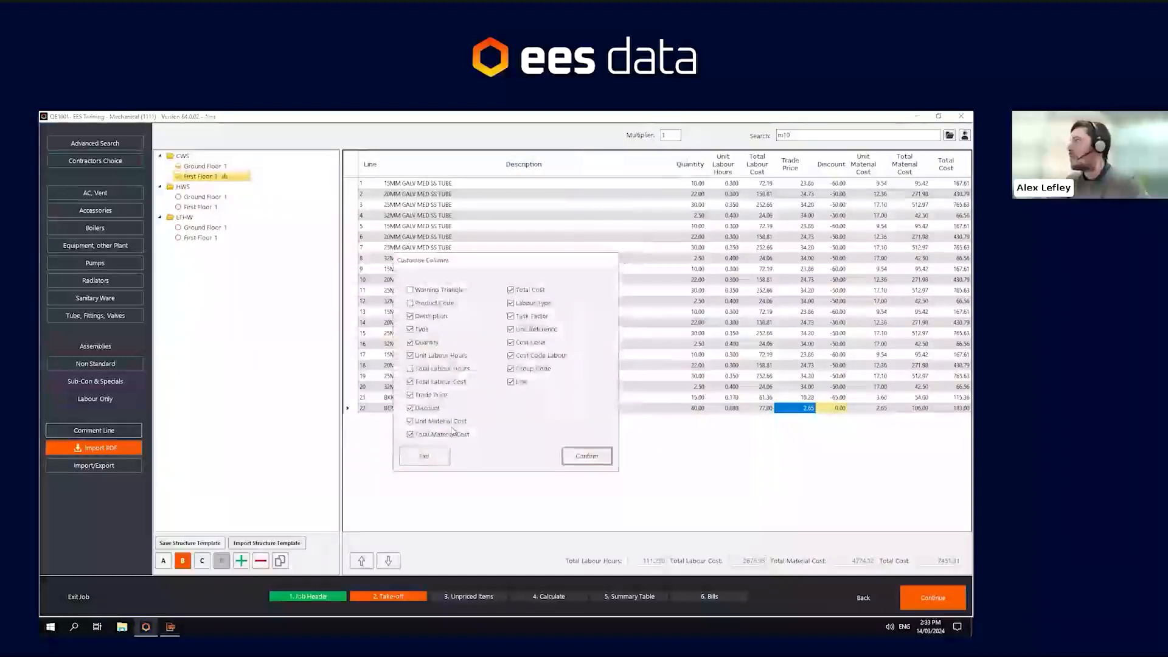
pyautogui.click(426, 455)
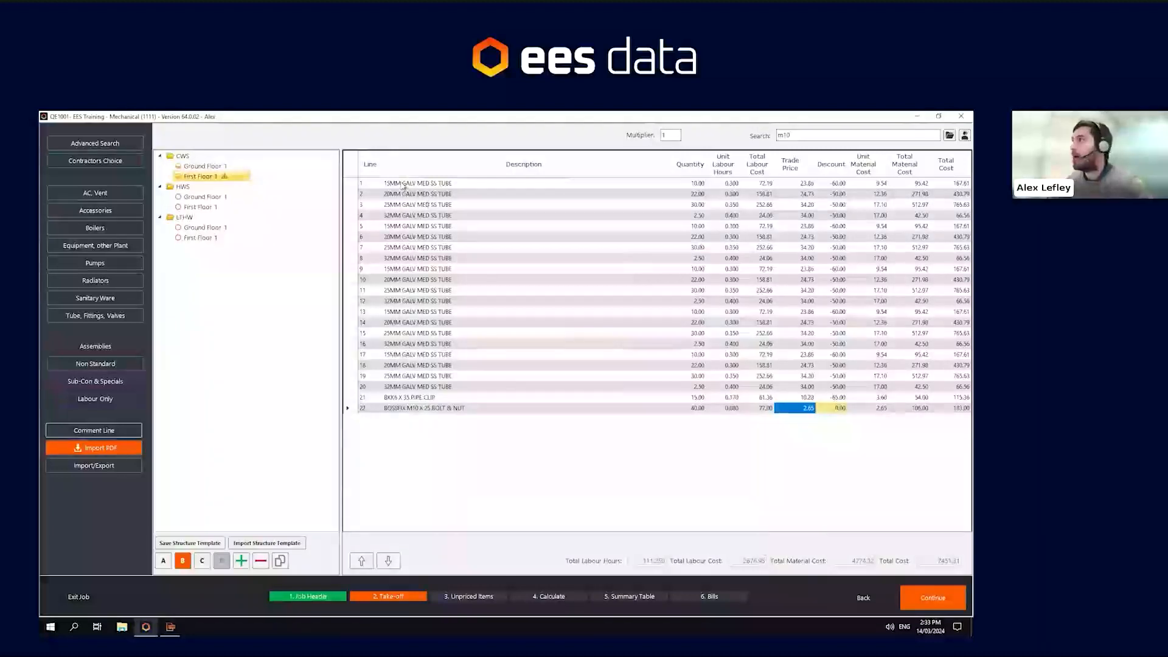
# Customise the take-off grid columns to show Warning Triangle and Product Code
pyautogui.moveTo(422, 186); pyautogui.dragTo(440, 367)
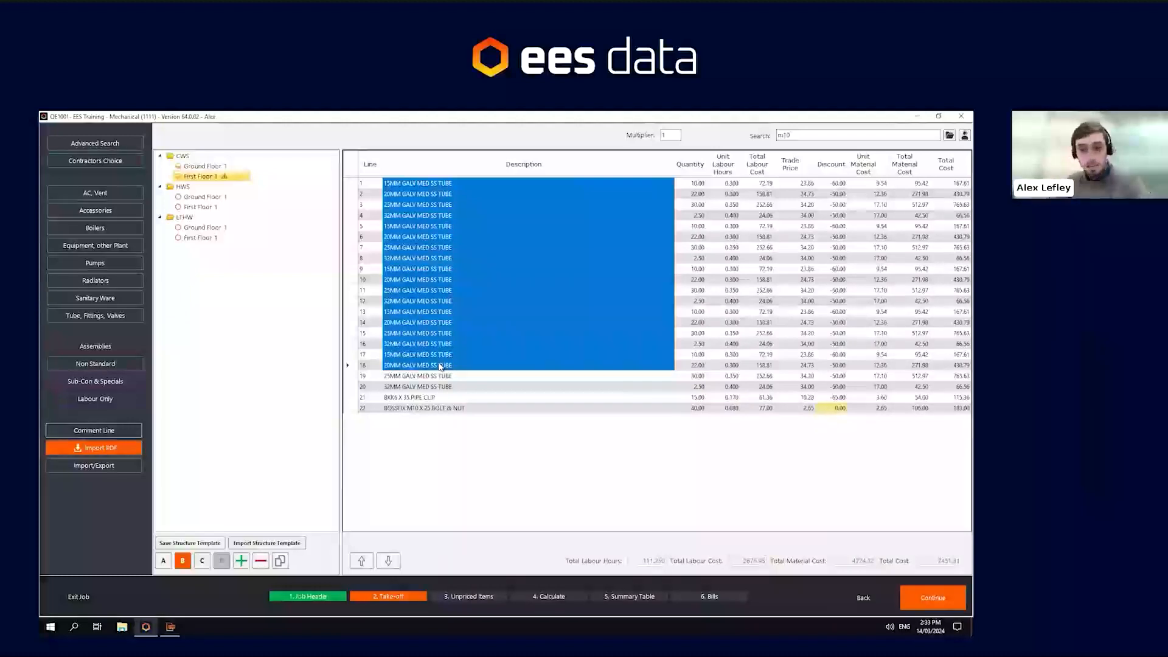
pyautogui.click(546, 388)
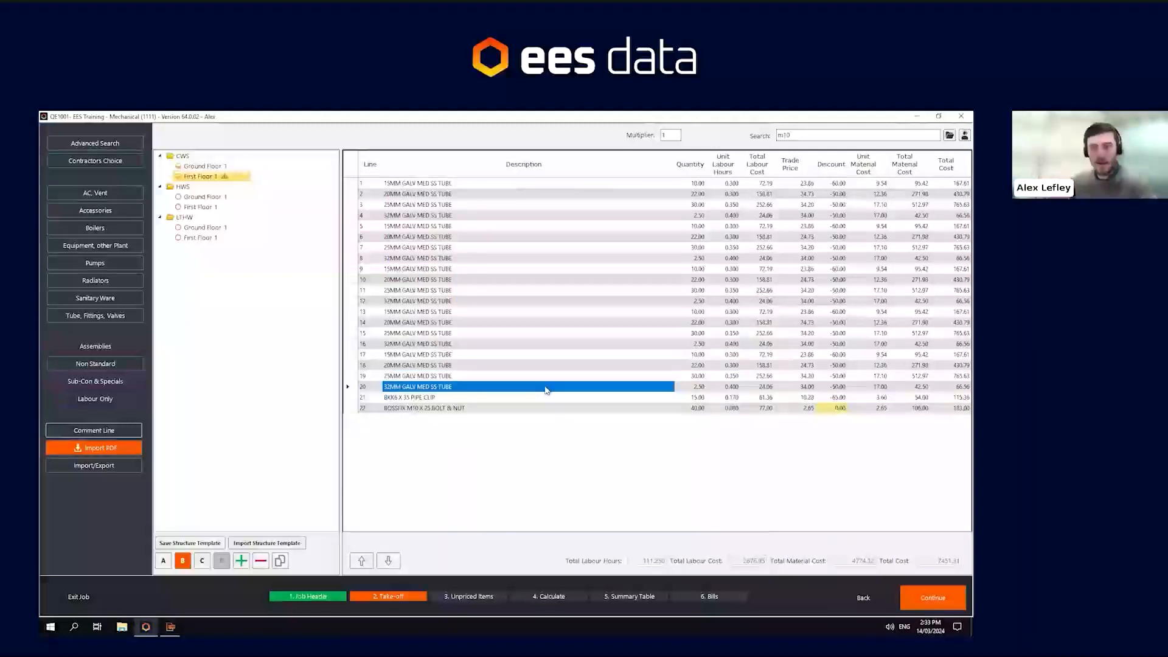
pyautogui.rightClick(529, 168)
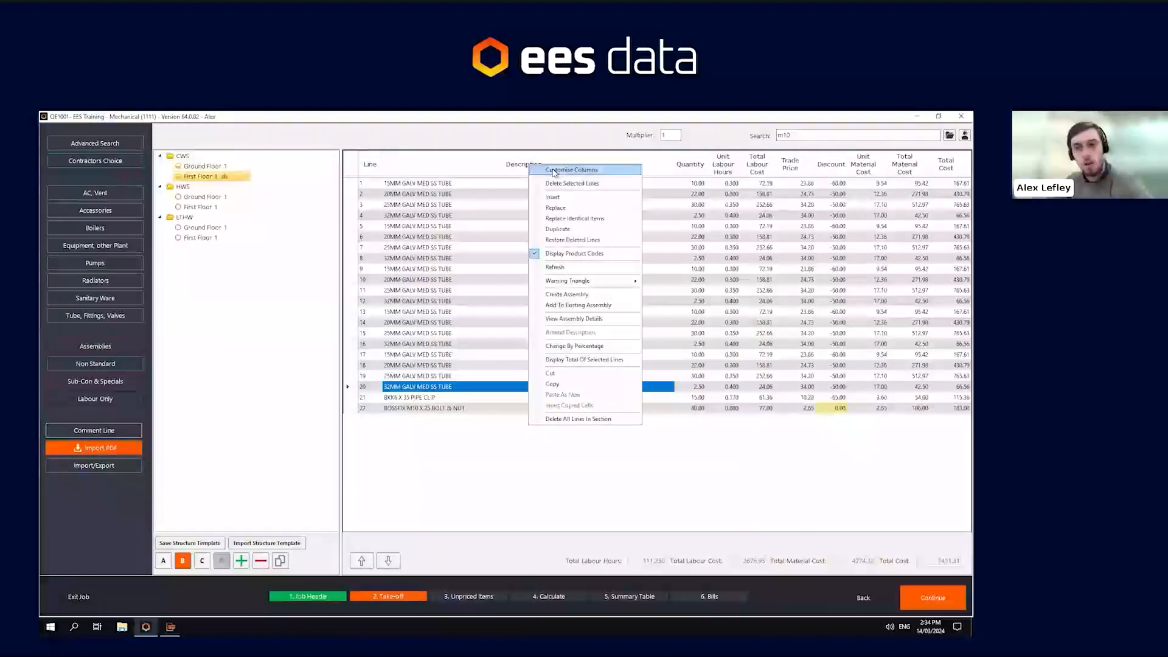
pyautogui.click(555, 172)
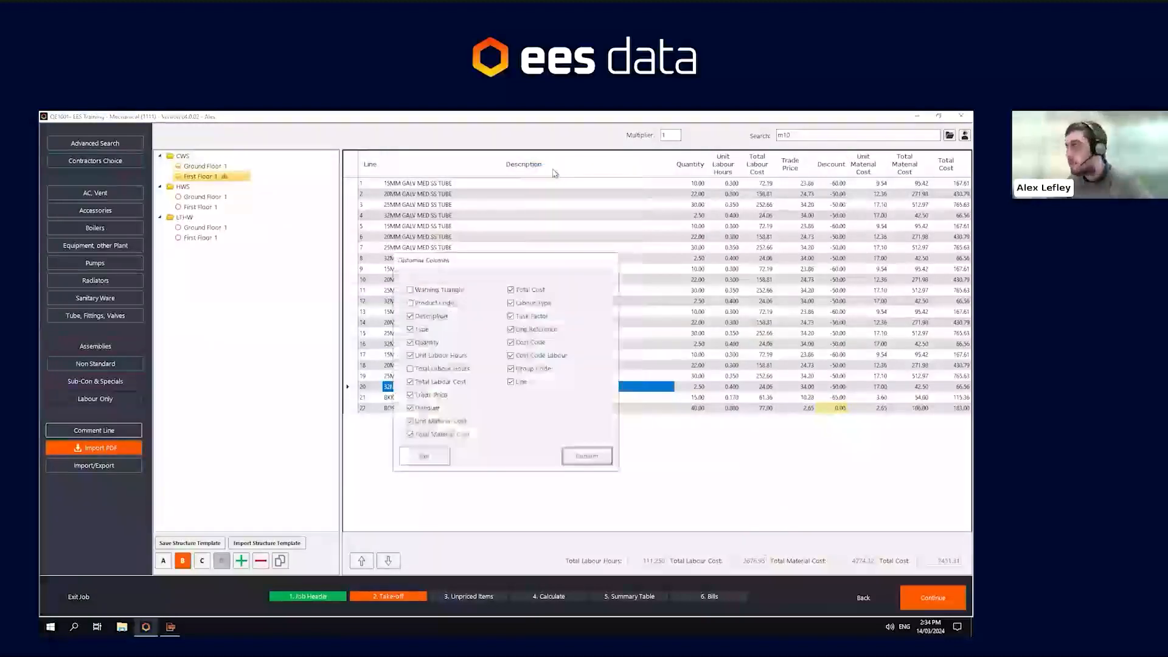
pyautogui.click(443, 294)
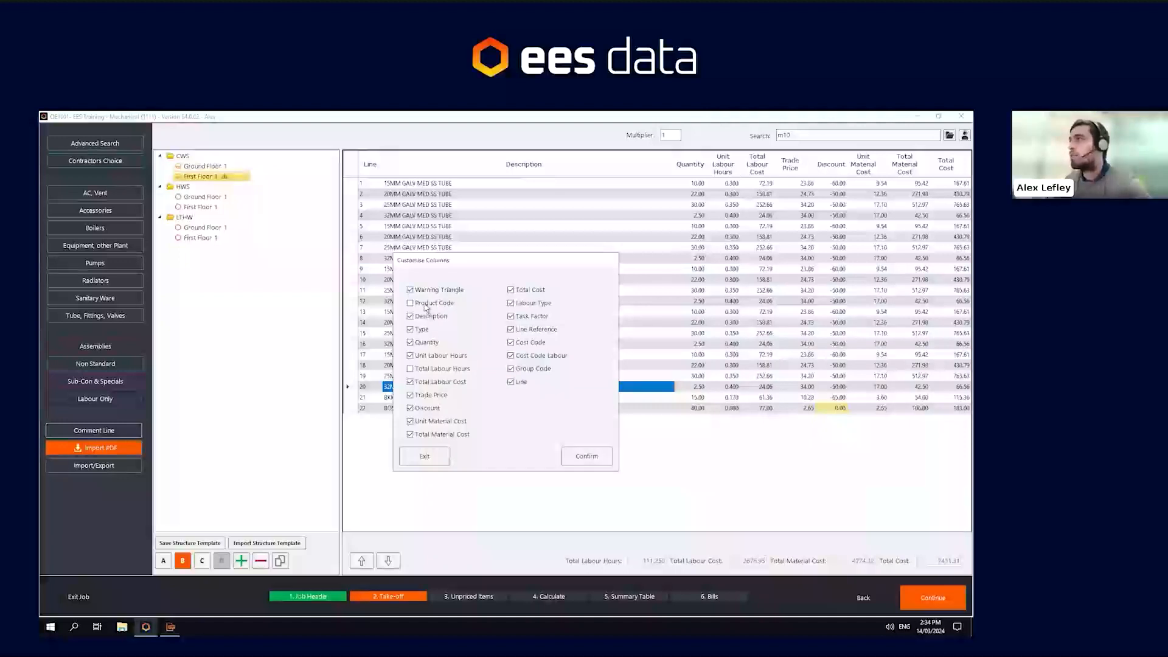
pyautogui.click(427, 305)
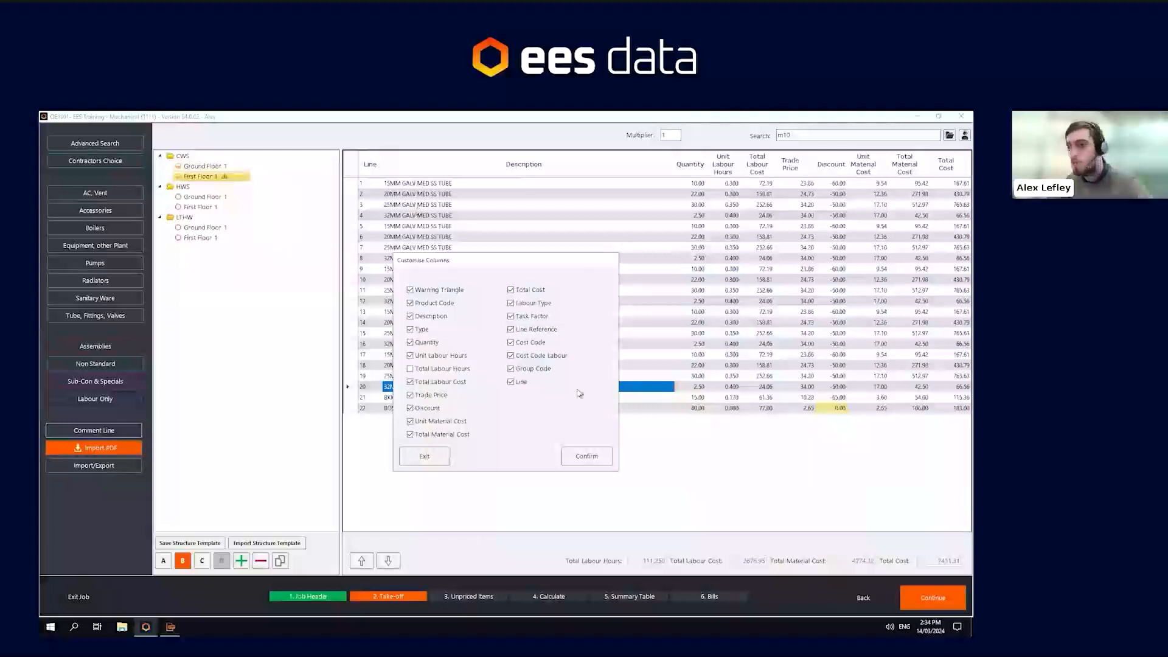
pyautogui.click(587, 456)
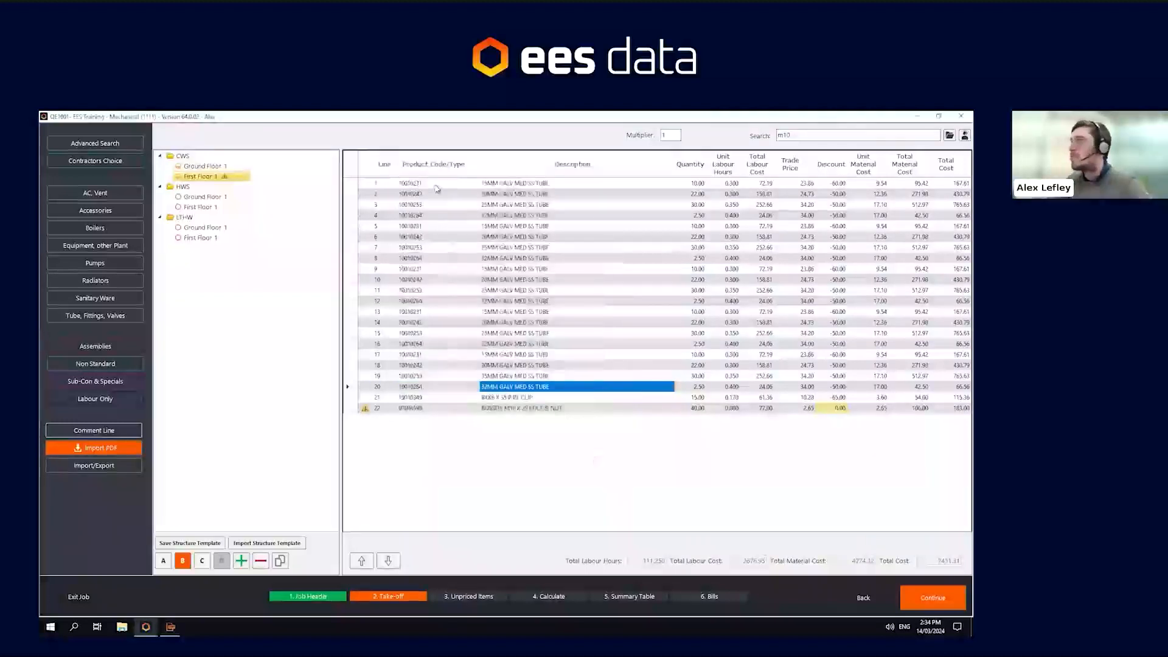
# Examine the warning triangle on the BOSSFIX M10 X 25 BOLT & NUT line and the product codes of all lines
pyautogui.click(365, 185)
pyautogui.click(365, 407)
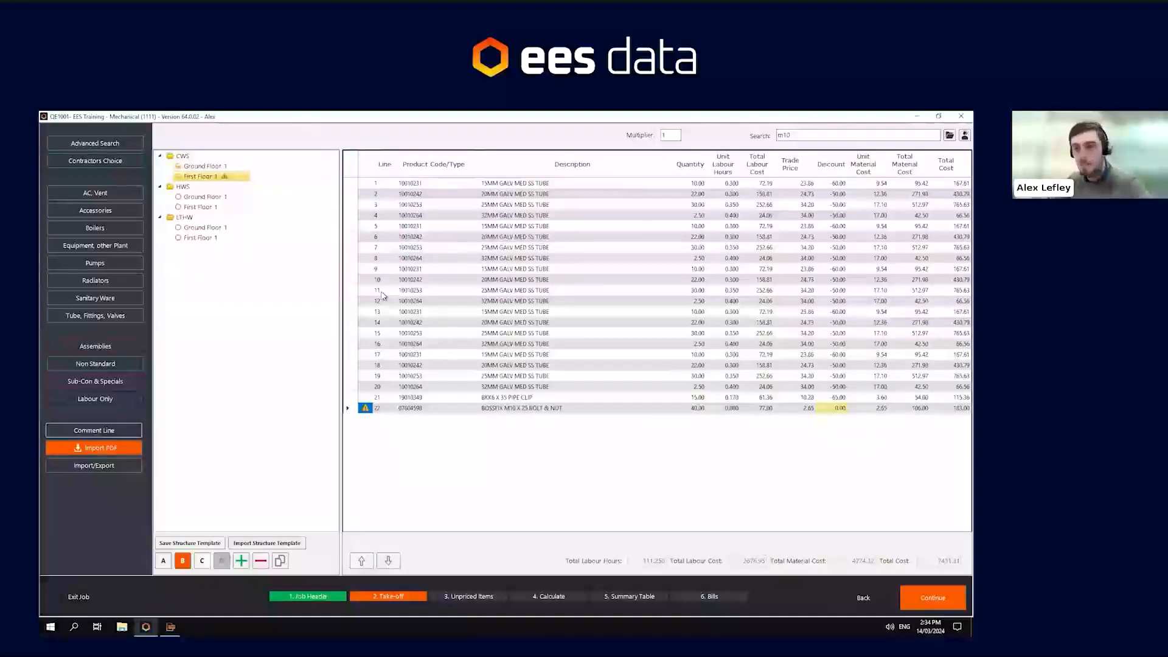
pyautogui.moveTo(427, 184); pyautogui.dragTo(416, 436)
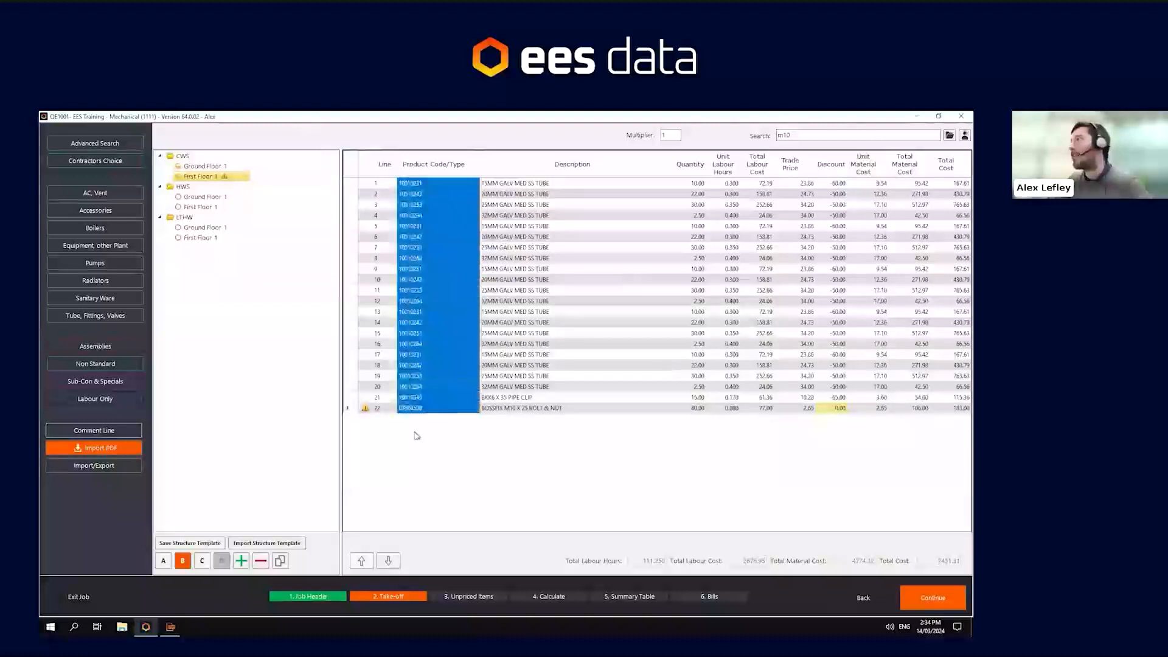
pyautogui.click(447, 268)
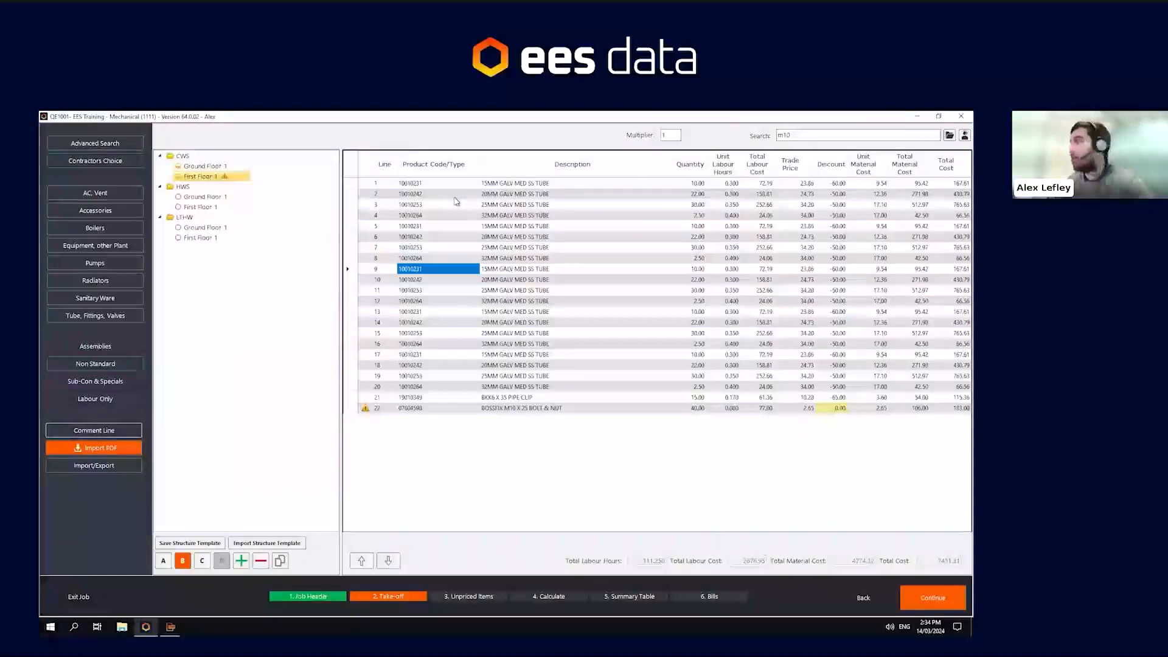
# Hide the Warning Triangle and Product Code columns from the take-off grid
pyautogui.rightClick(416, 166)
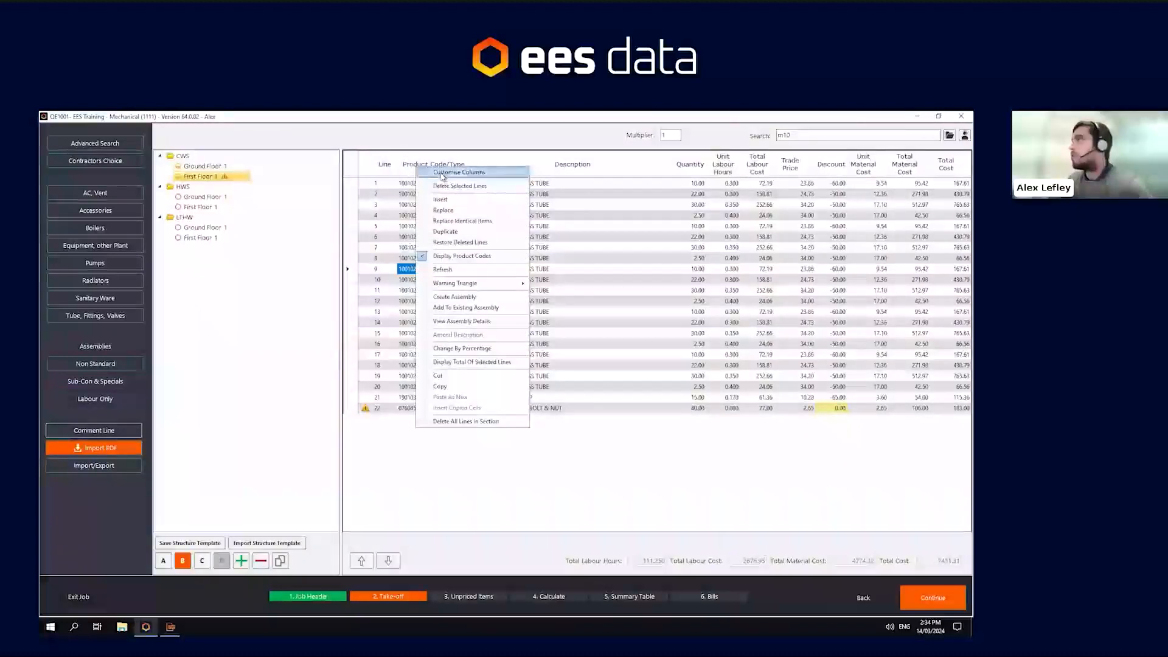
pyautogui.click(443, 173)
pyautogui.click(429, 303)
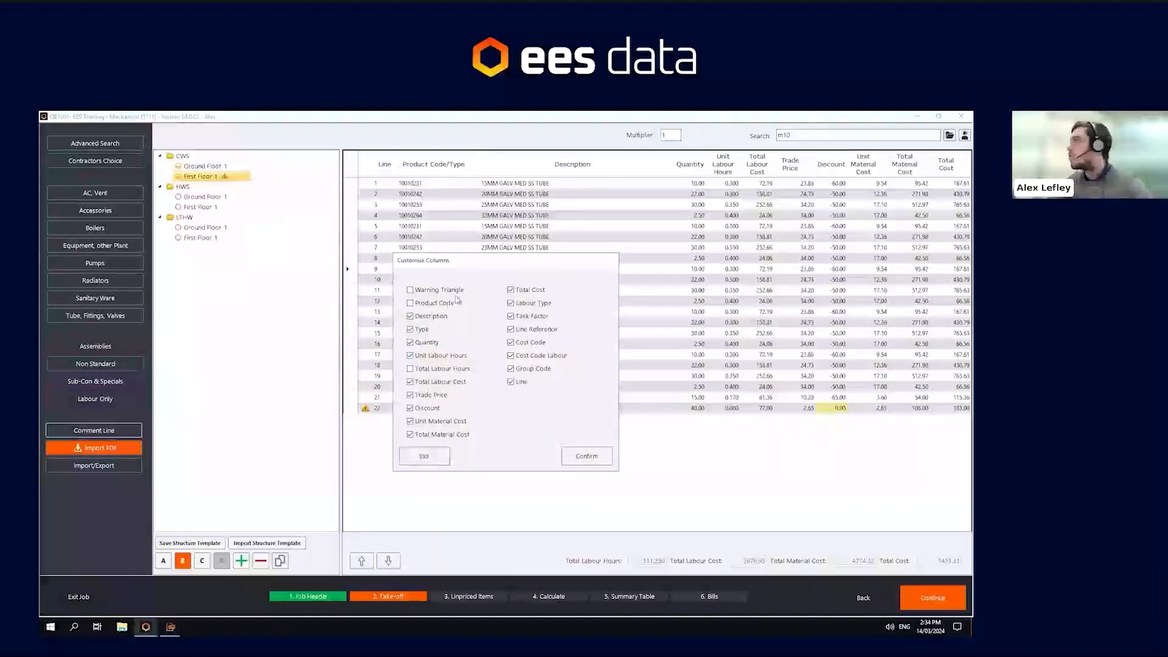
pyautogui.click(587, 456)
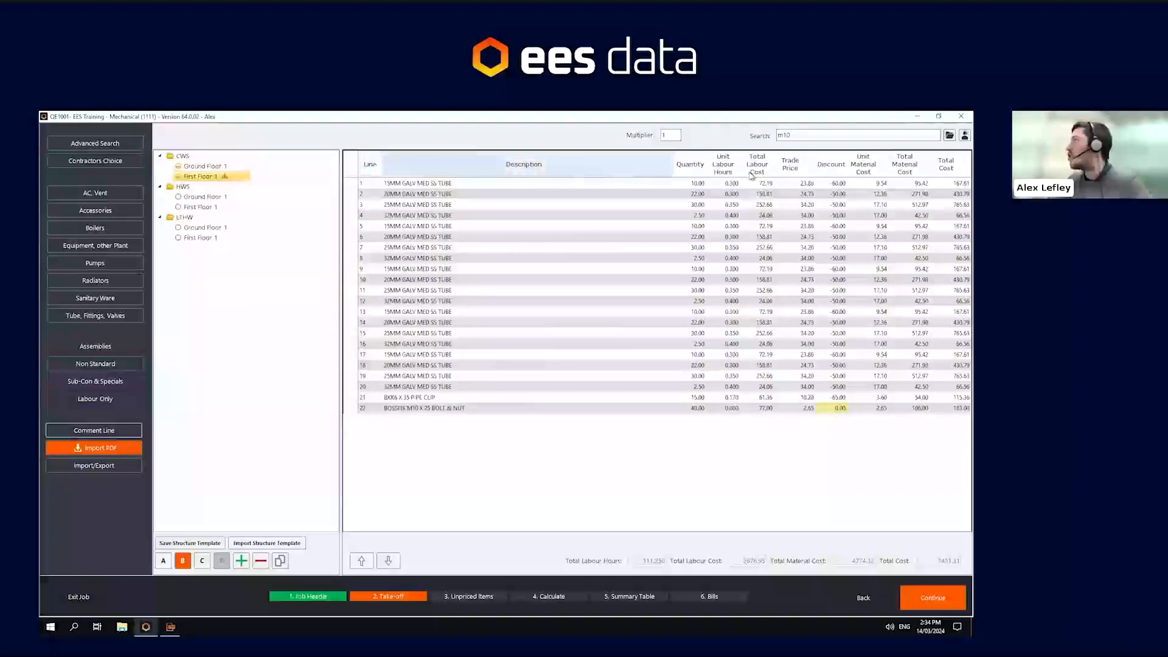
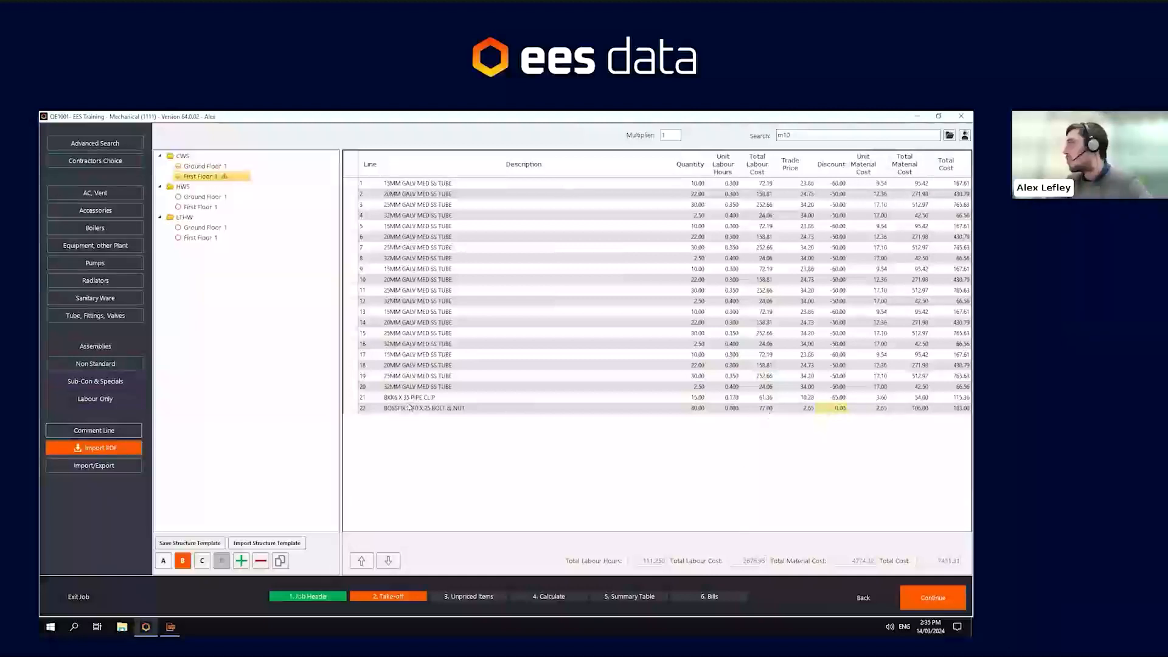
# Start a non-standard take-off in the Pumps category for the CWS First Floor section
pyautogui.click(451, 408)
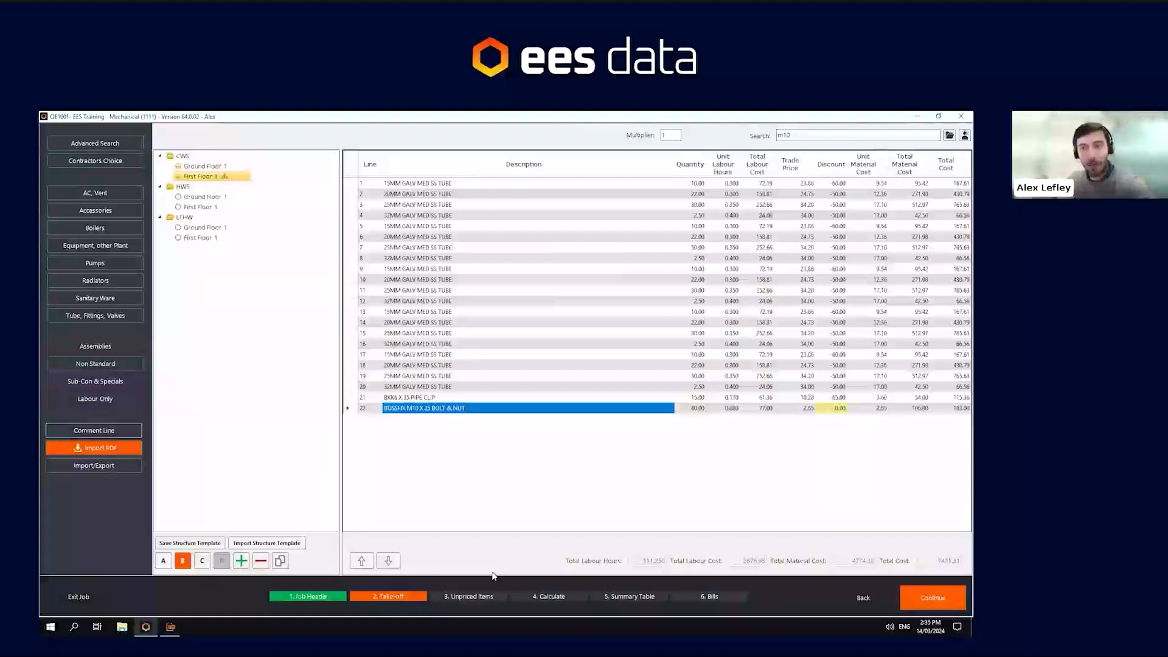
pyautogui.click(280, 561)
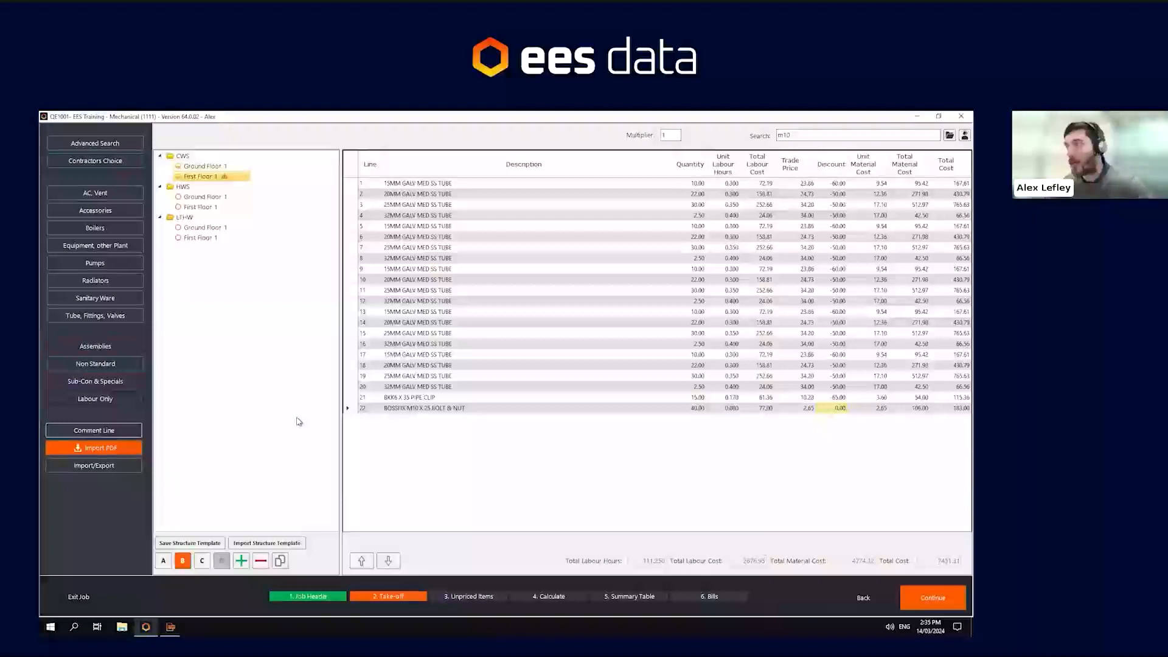
pyautogui.click(101, 363)
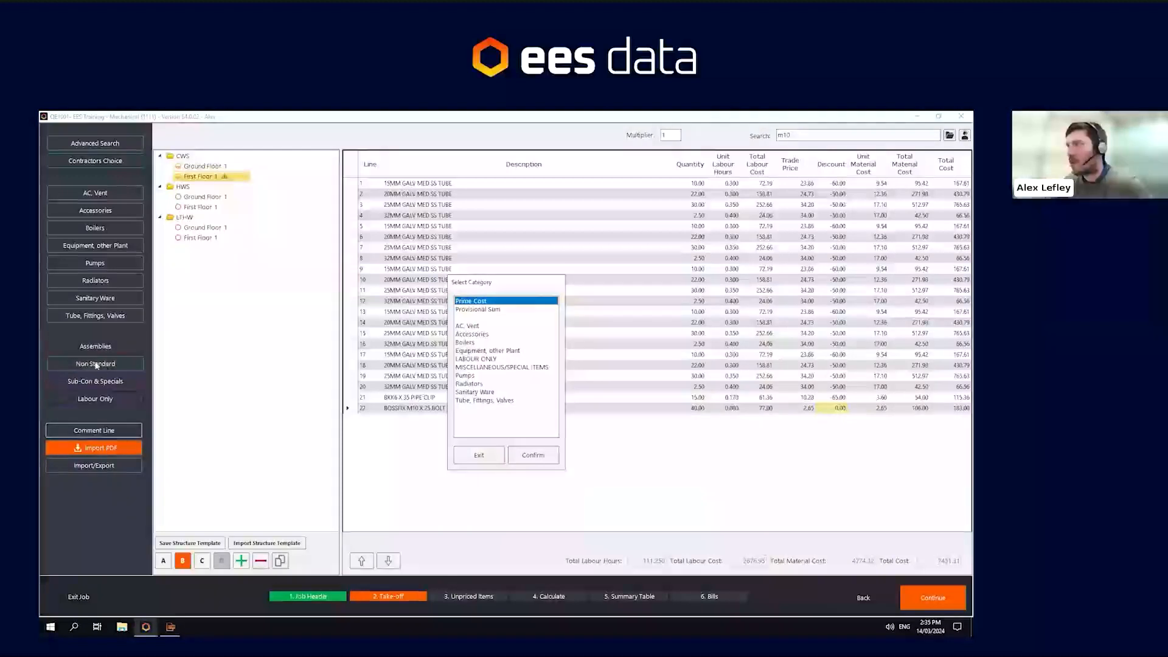
pyautogui.moveTo(527, 286); pyautogui.dragTo(224, 181)
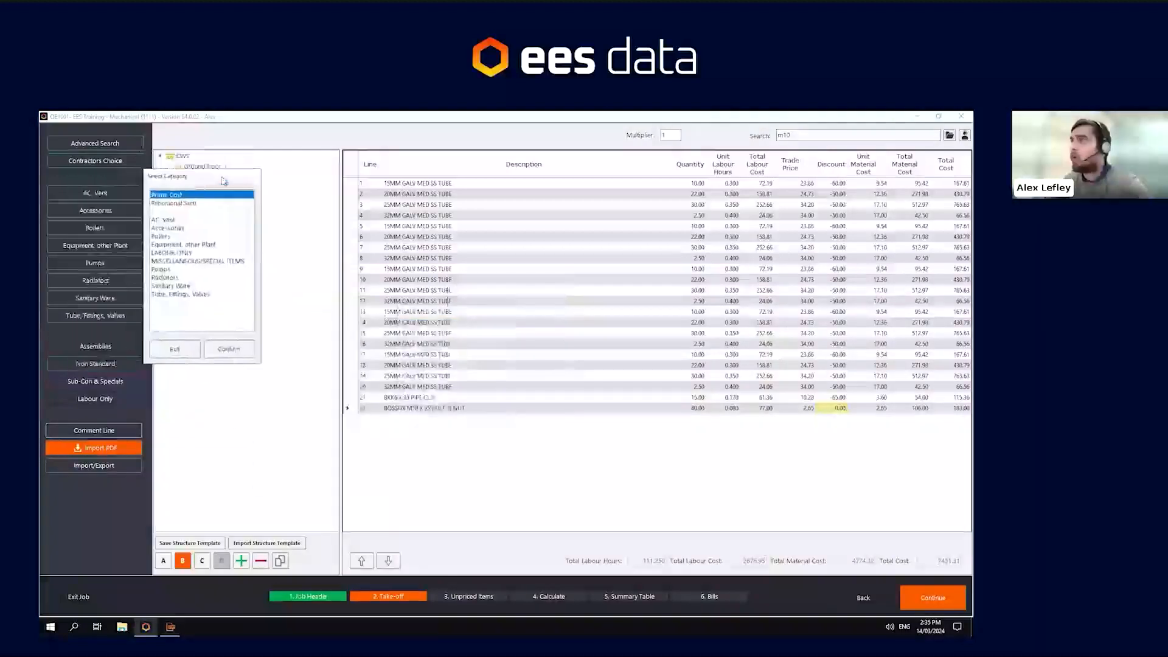
pyautogui.click(191, 260)
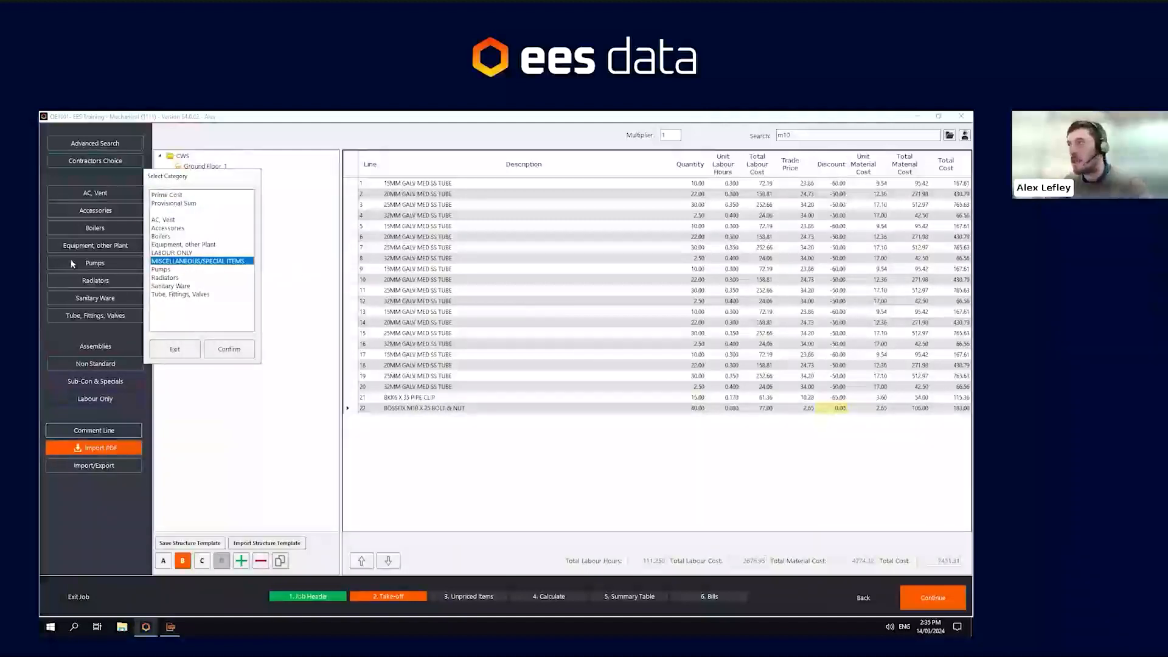
pyautogui.click(162, 270)
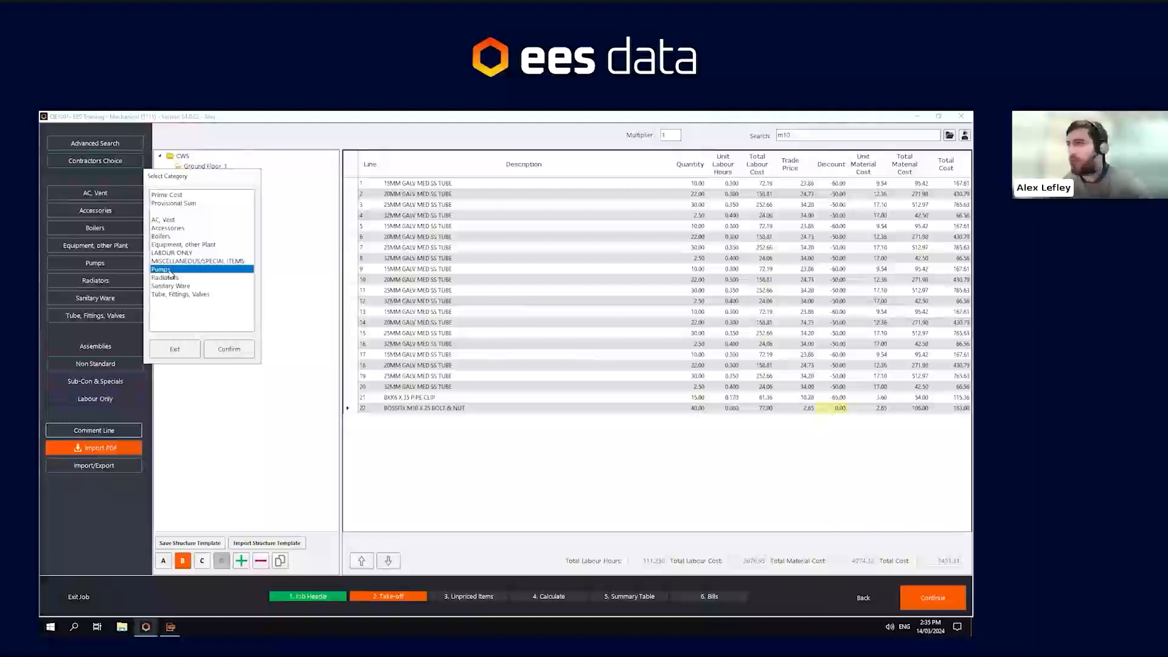
pyautogui.doubleClick(171, 275)
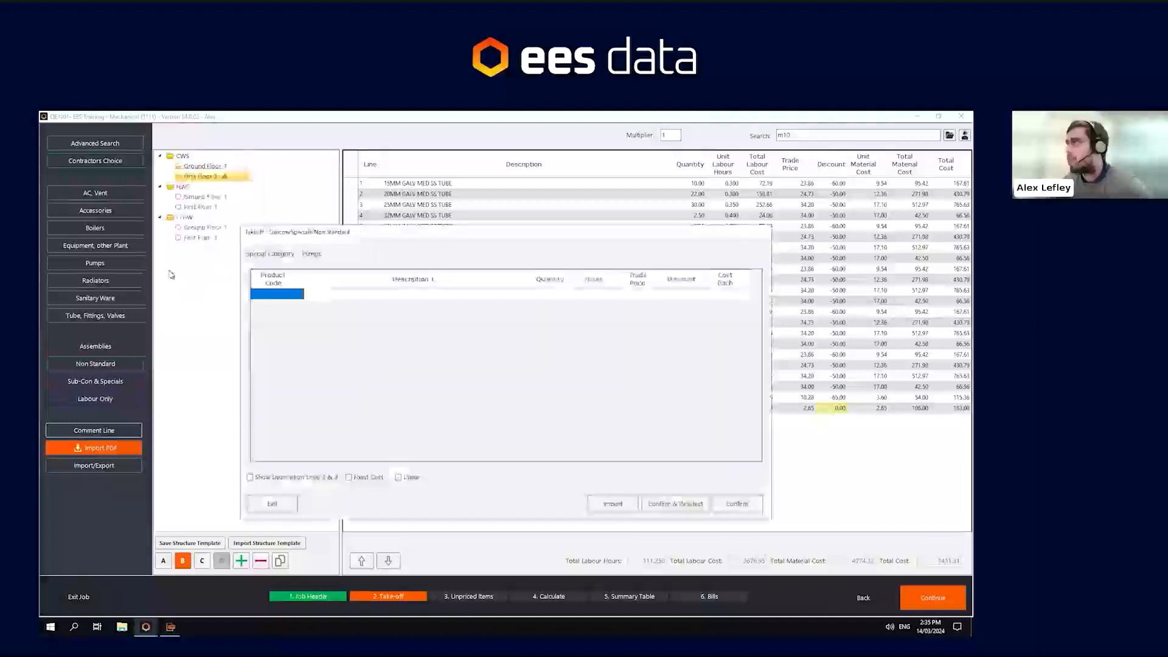
# Add a non-standard item described as Bespoke Pump with quantity 2, 1 hour and a cost each of 200
pyautogui.click(336, 296)
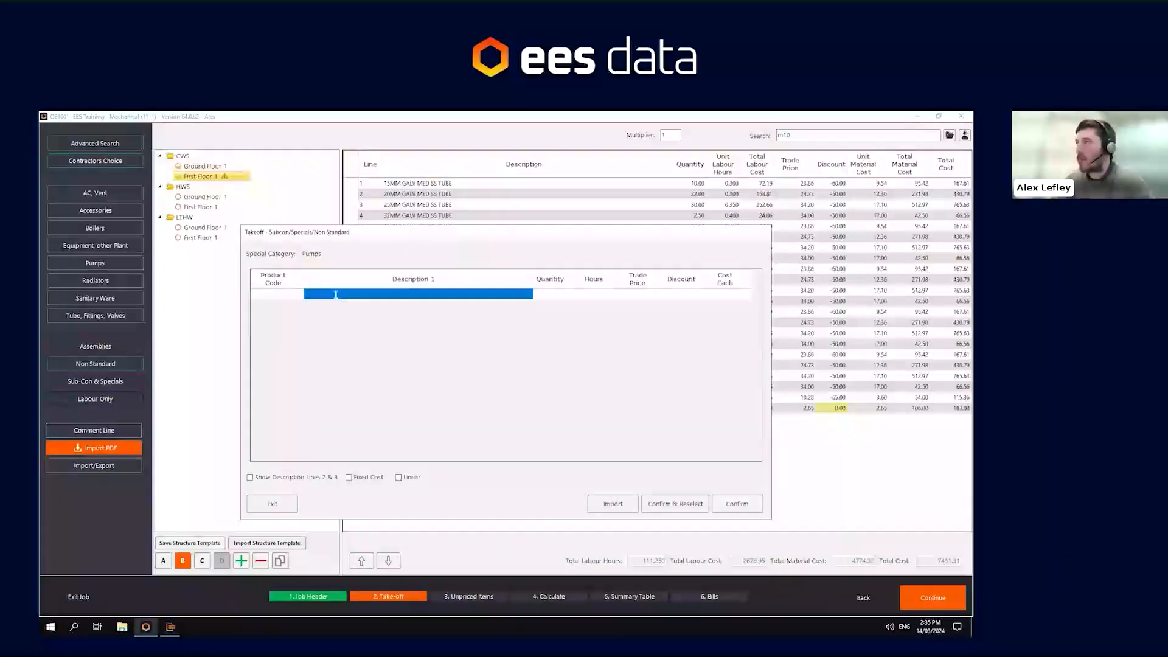
pyautogui.write('Bespoke Pump')
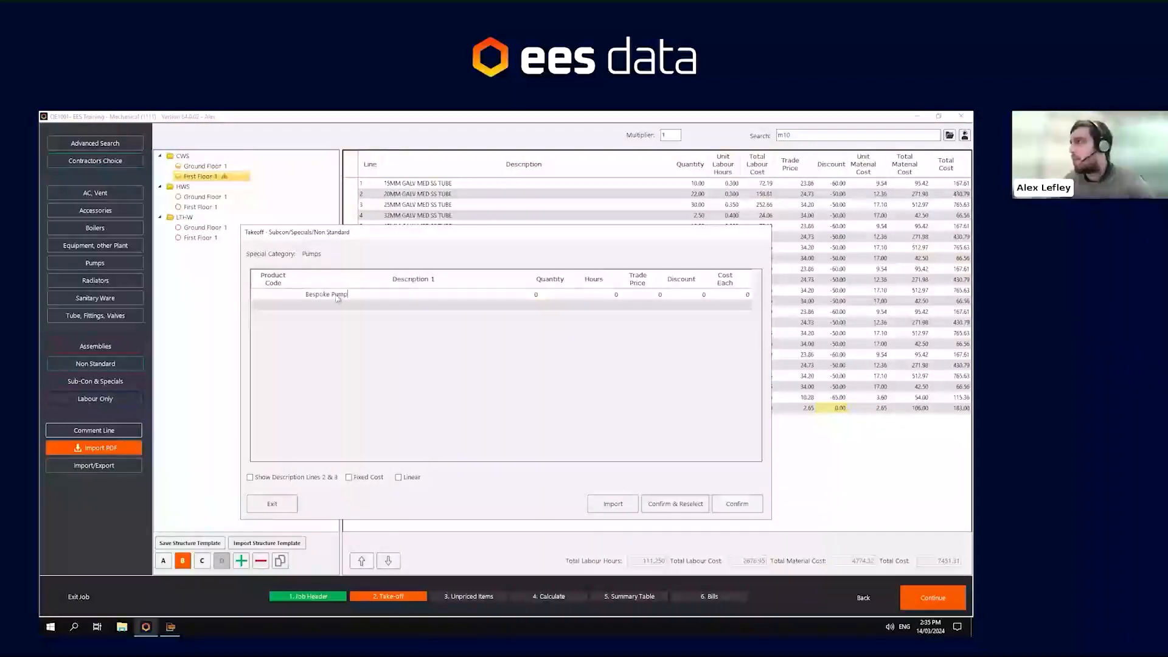
pyautogui.press('Tab')
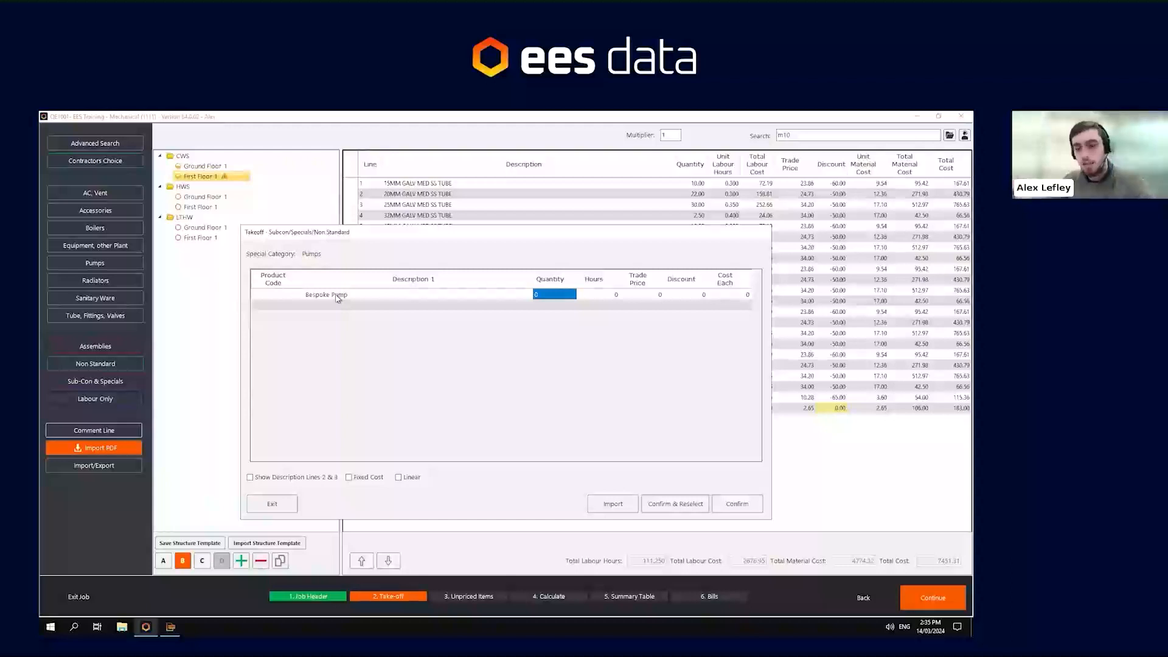
pyautogui.write('2')
pyautogui.press('Tab')
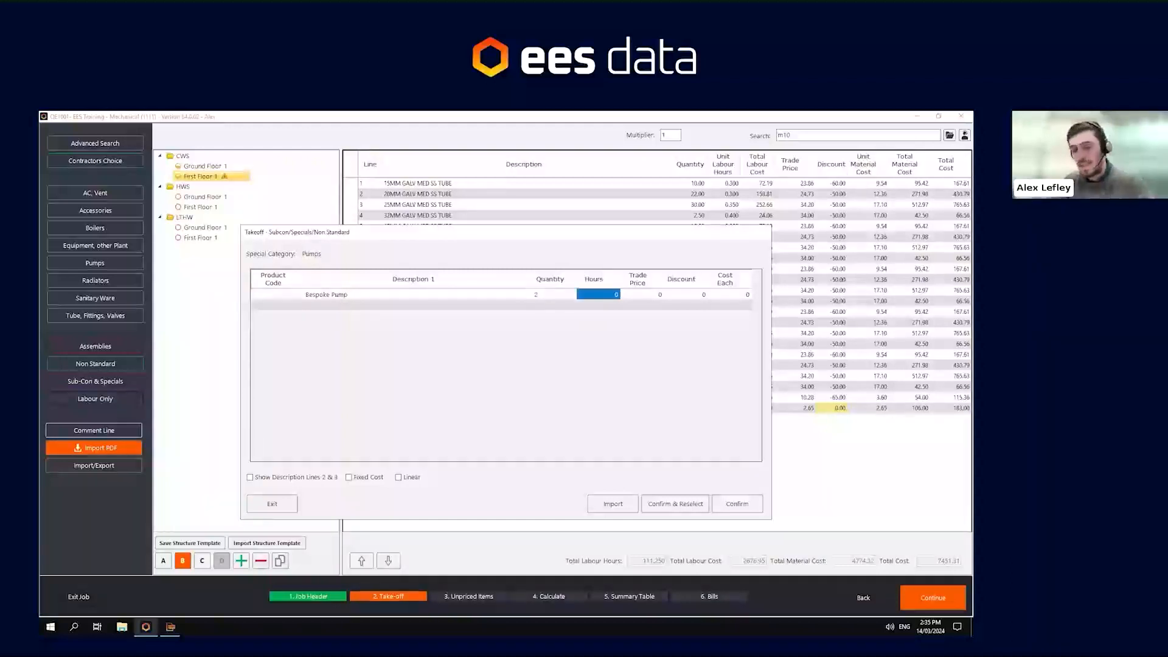
pyautogui.press('BackSpace')
pyautogui.press('Tab')
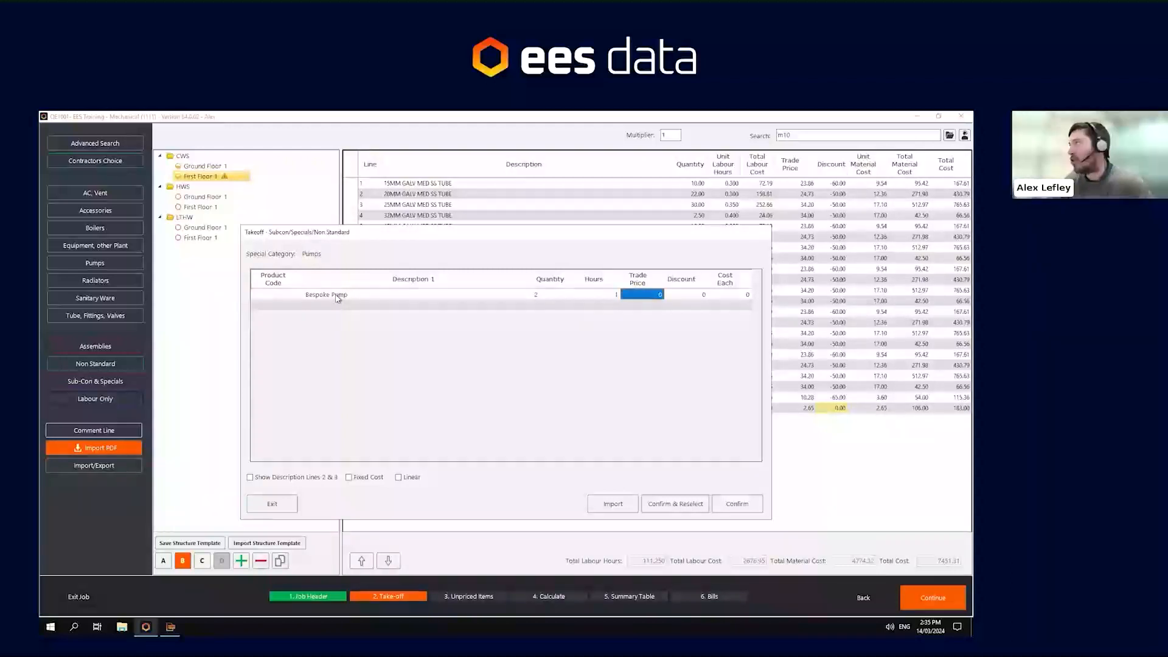
pyautogui.press('Tab')
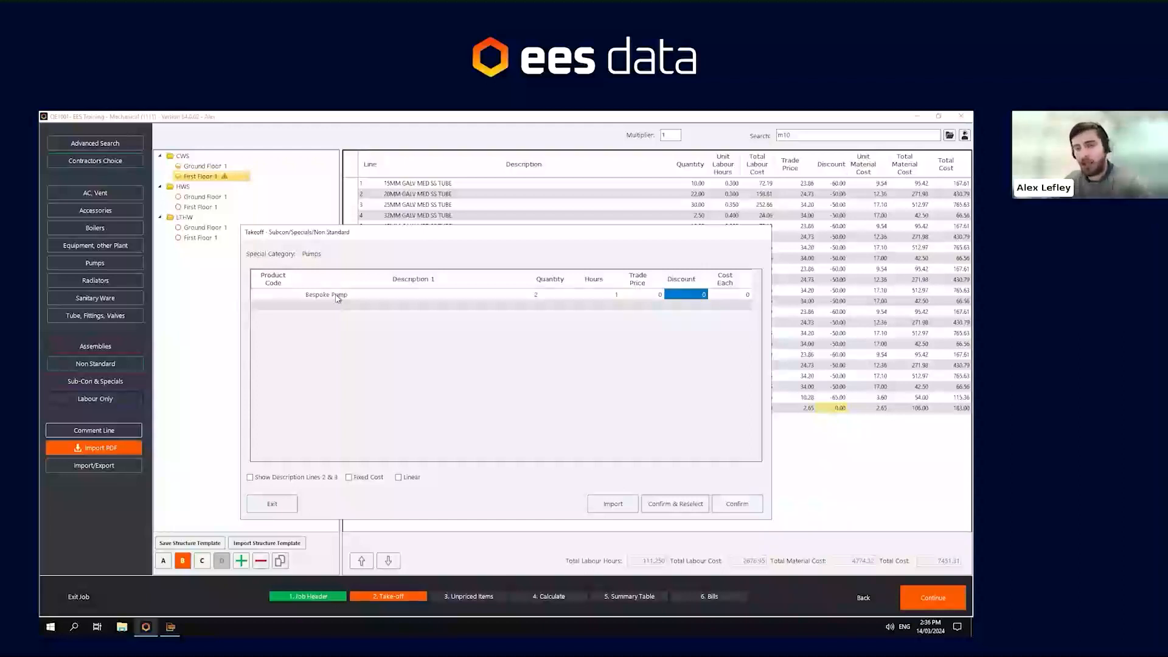
pyautogui.press('Tab')
pyautogui.write('200')
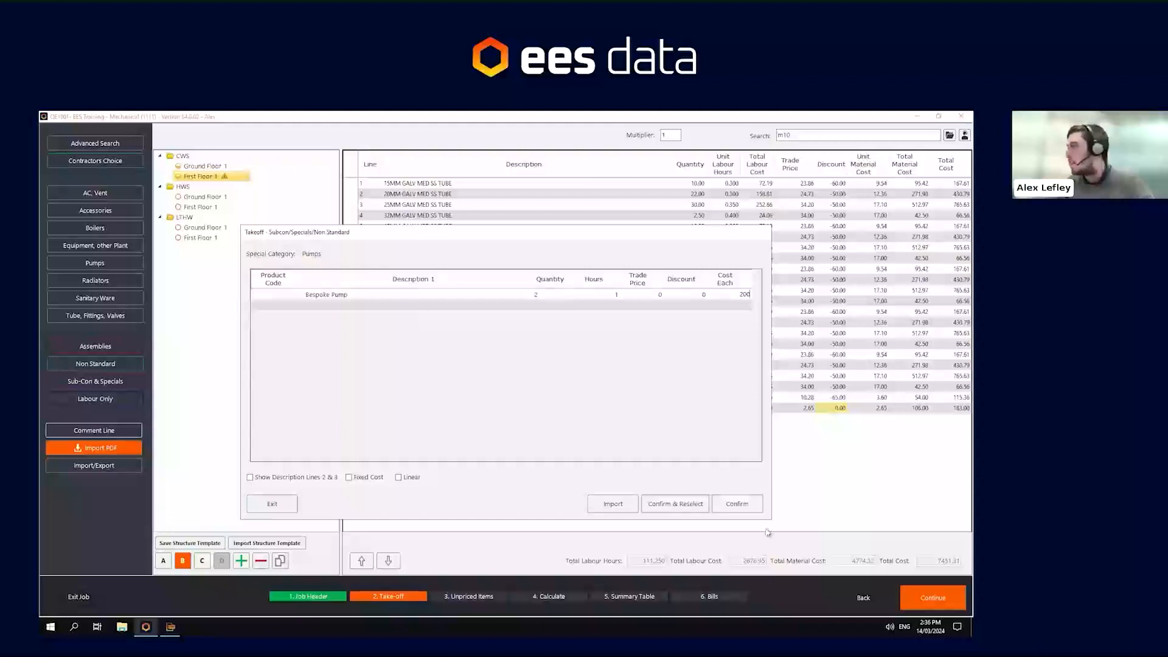
pyautogui.click(746, 508)
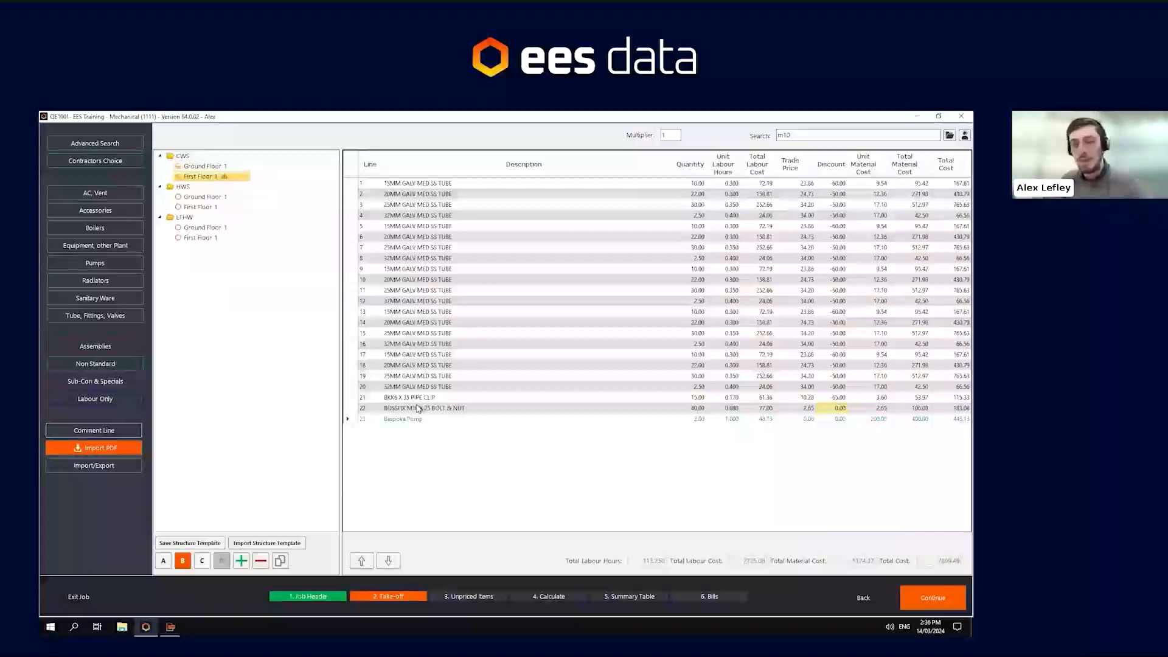
# View the available subcontractor and specials categories, and exit the list without choosing one
pyautogui.click(419, 408)
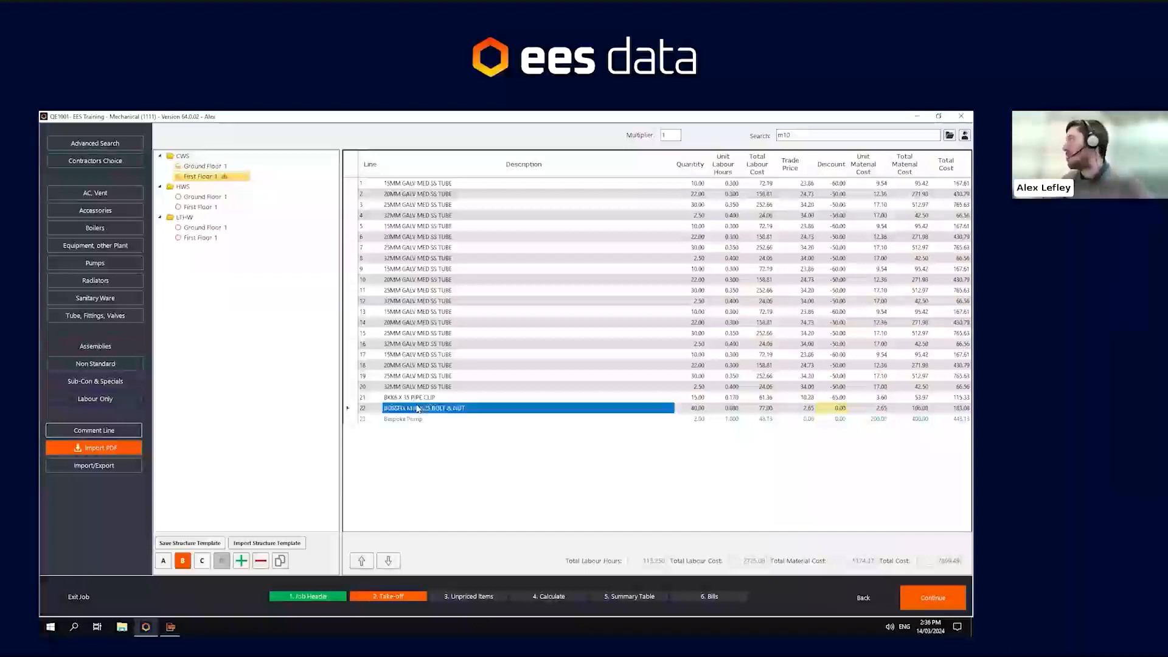
pyautogui.click(116, 386)
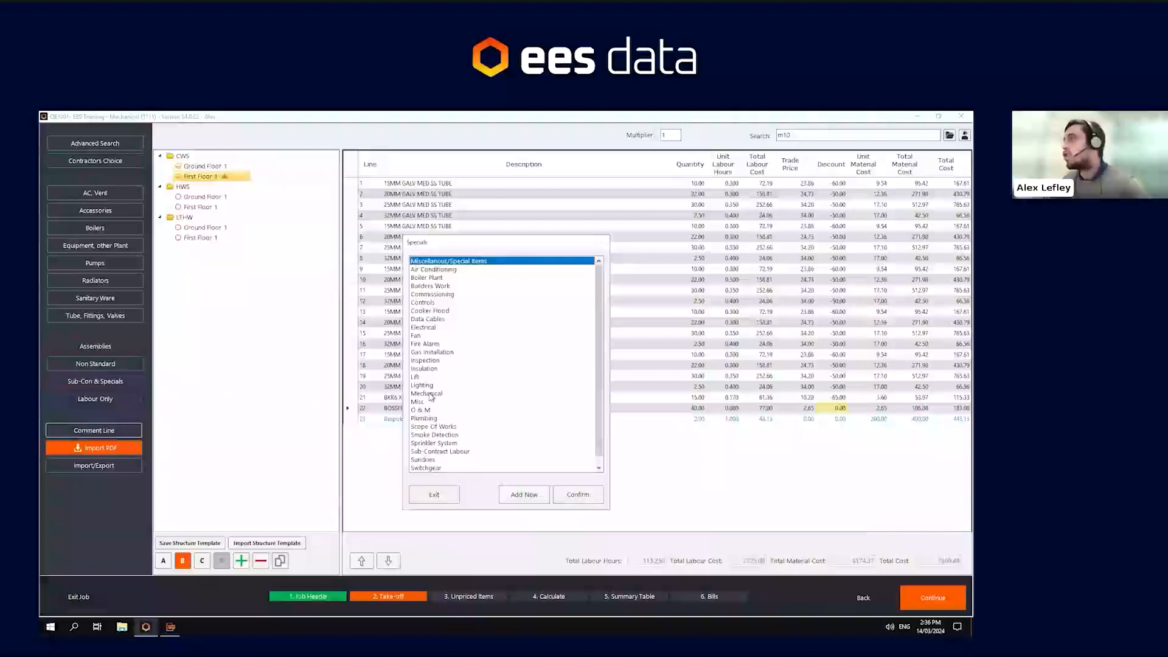
pyautogui.click(442, 494)
# Add a new top-level section named Ventilation to the job structure
pyautogui.click(163, 561)
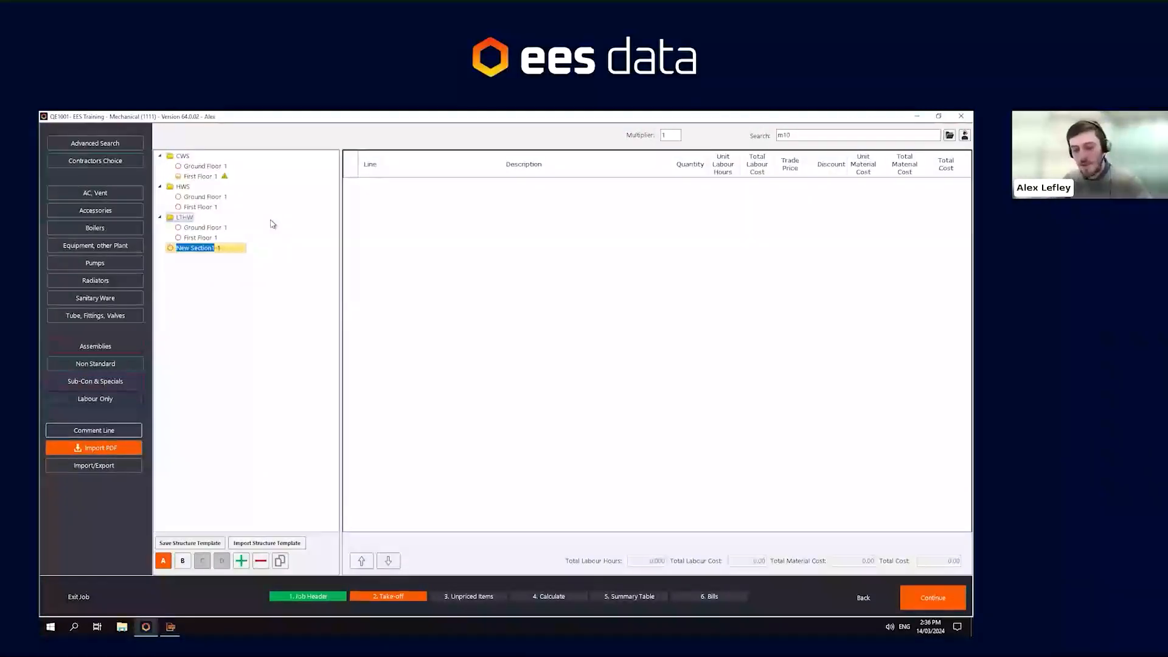
pyautogui.write('Ventilatio')
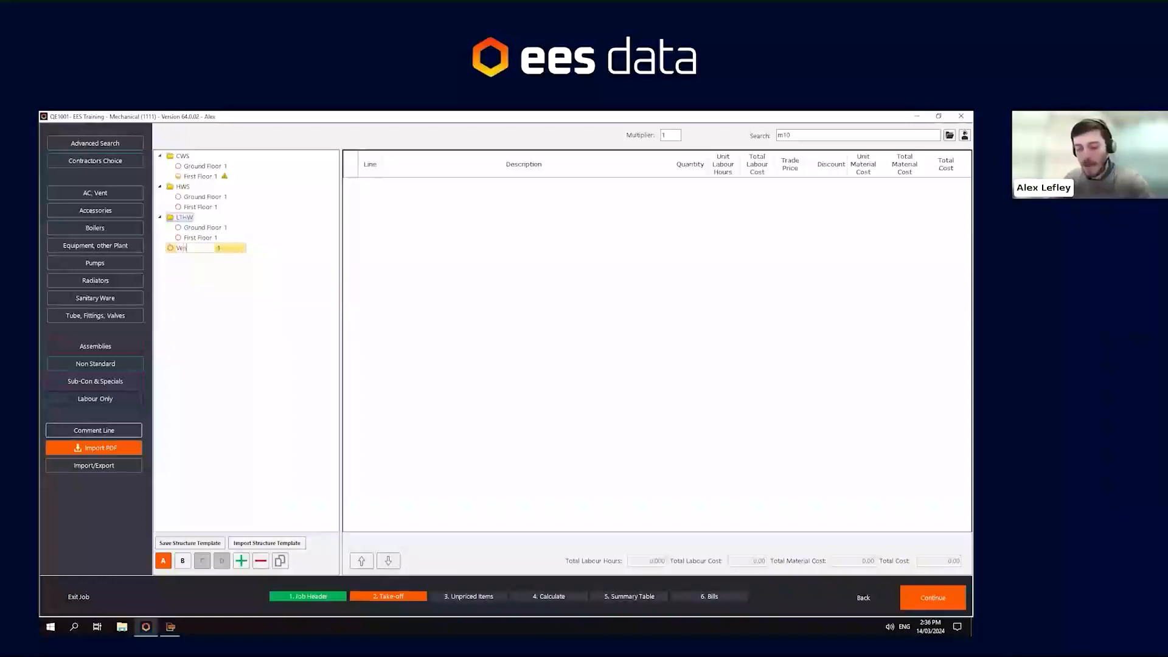
pyautogui.write('n')
pyautogui.press('Return')
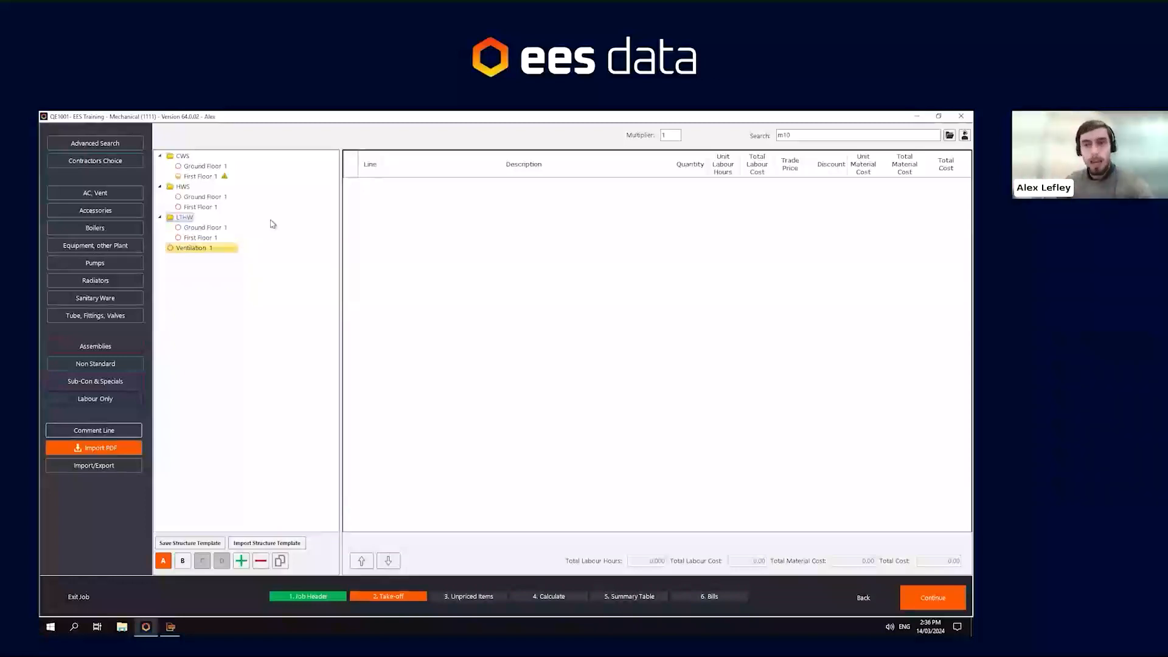
# Add a new category heading named Ductwork to the subcontractor and specials categories
pyautogui.click(136, 382)
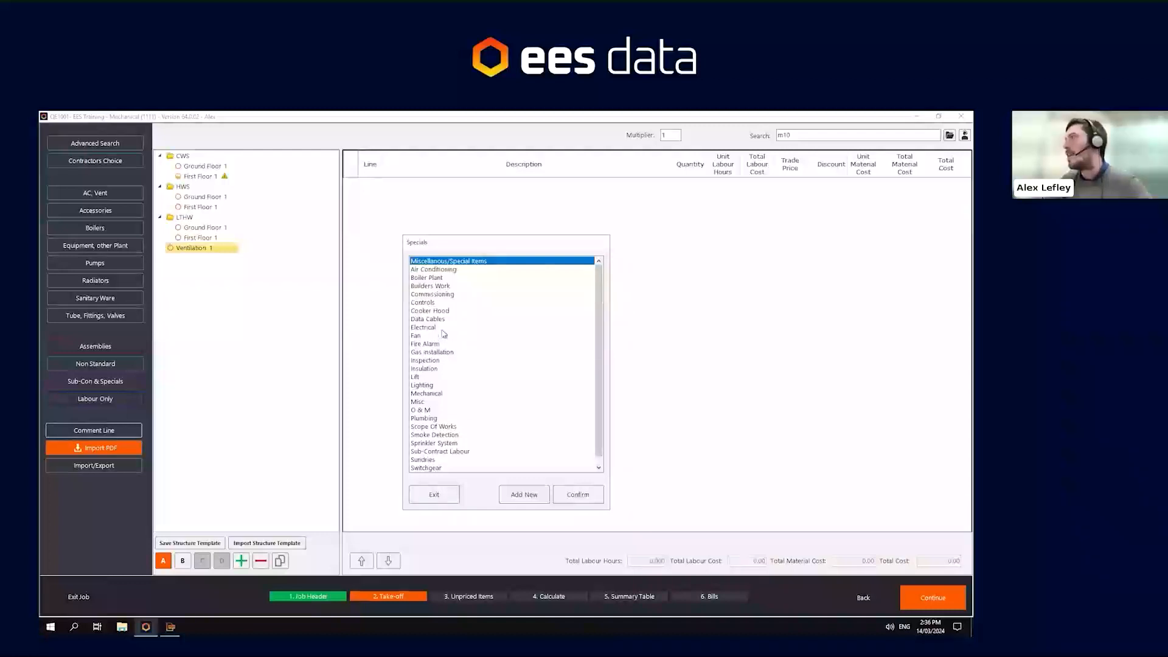
pyautogui.click(435, 362)
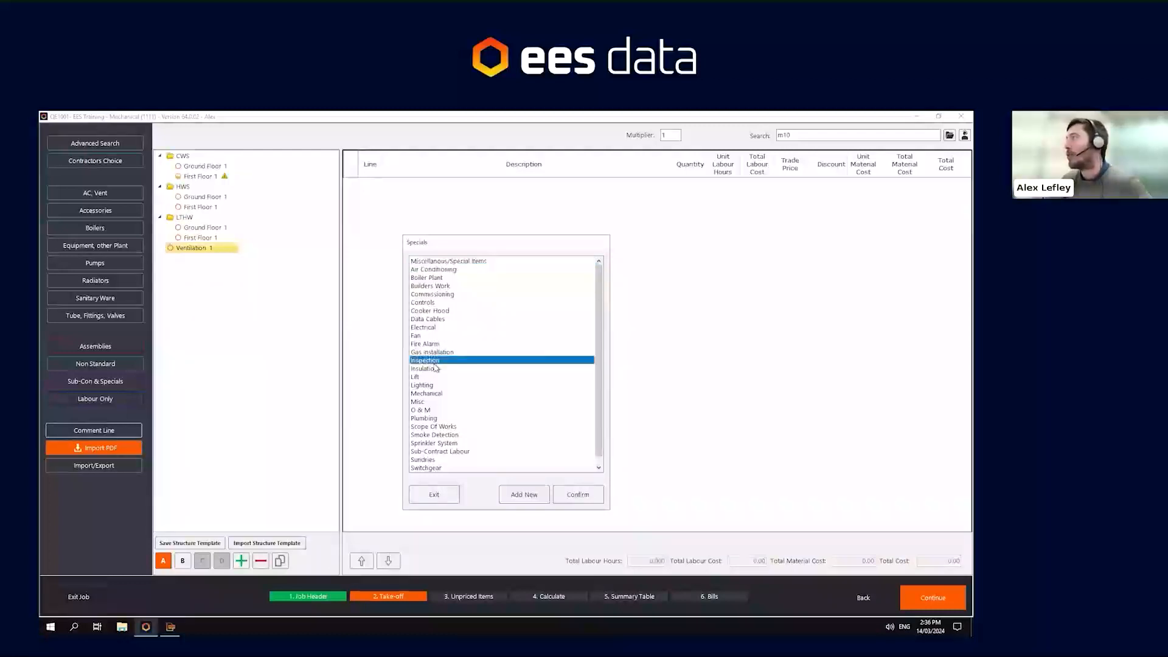
pyautogui.click(454, 272)
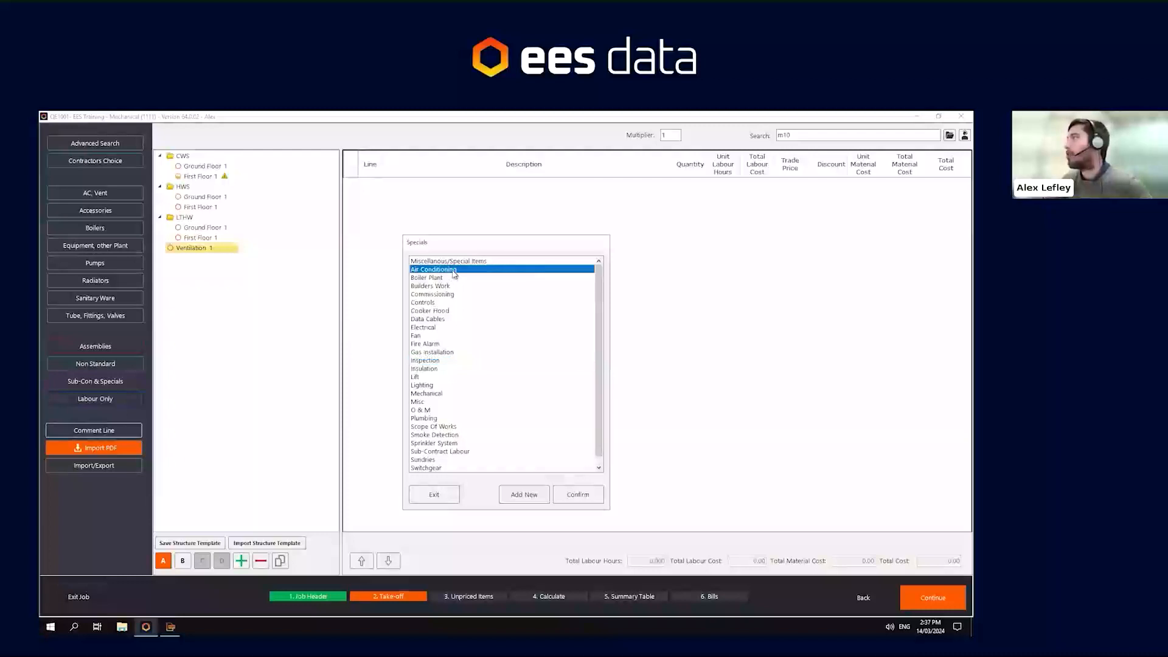
pyautogui.scroll(-1, 442, 352)
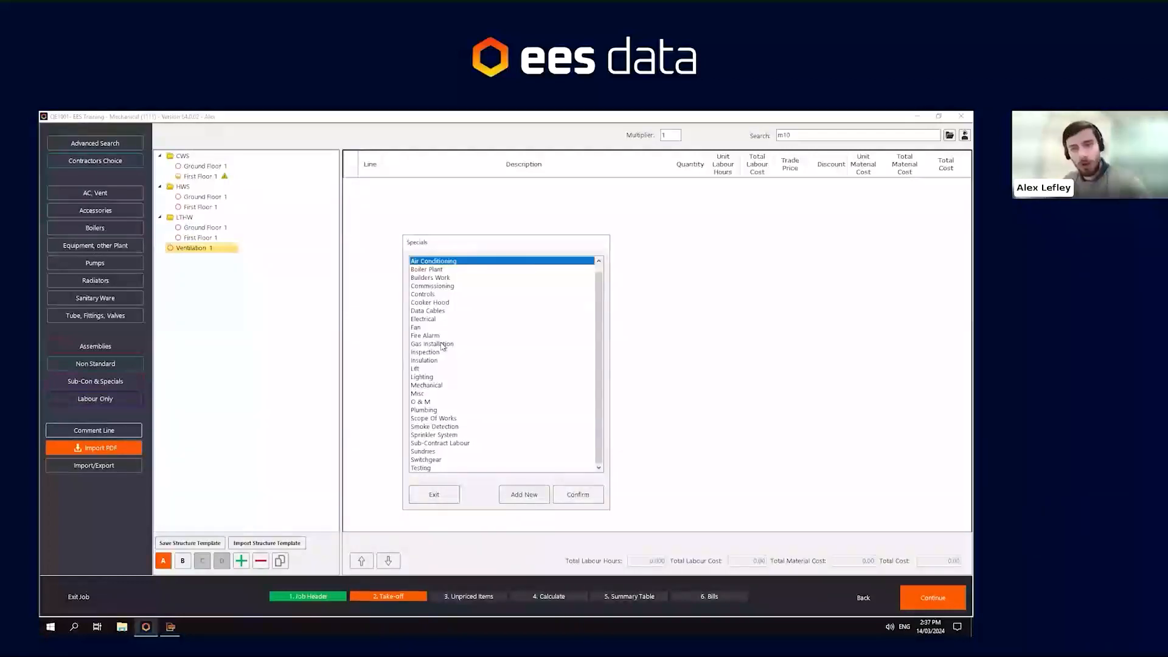
pyautogui.click(521, 498)
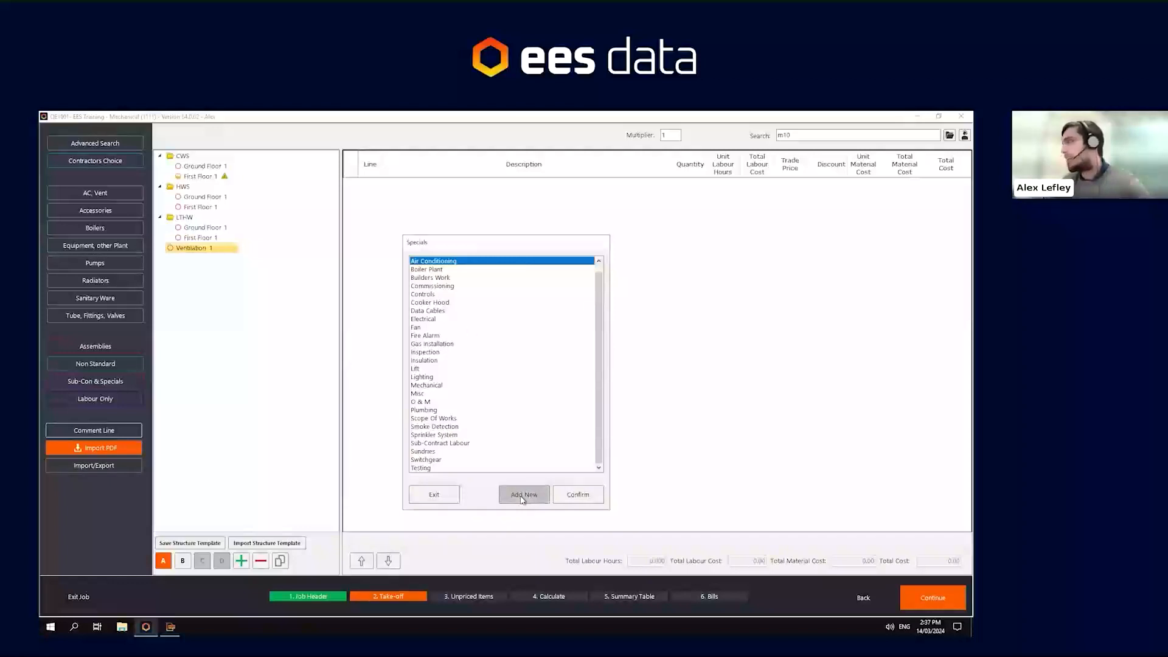
pyautogui.scroll(-2, 496, 388)
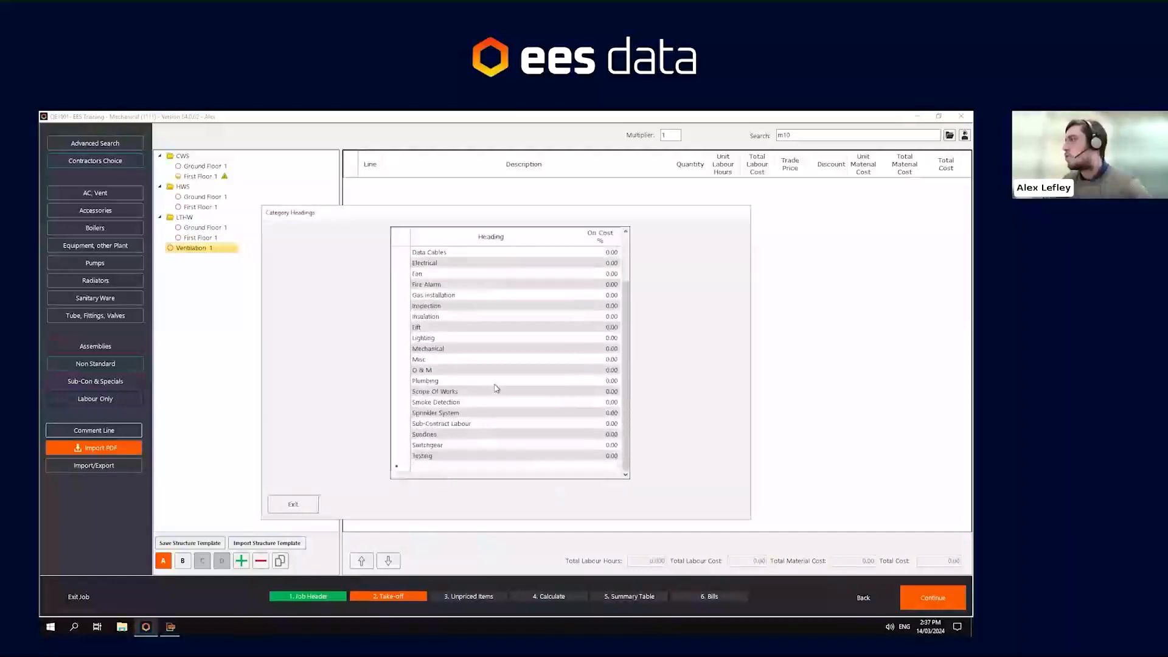
pyautogui.click(428, 469)
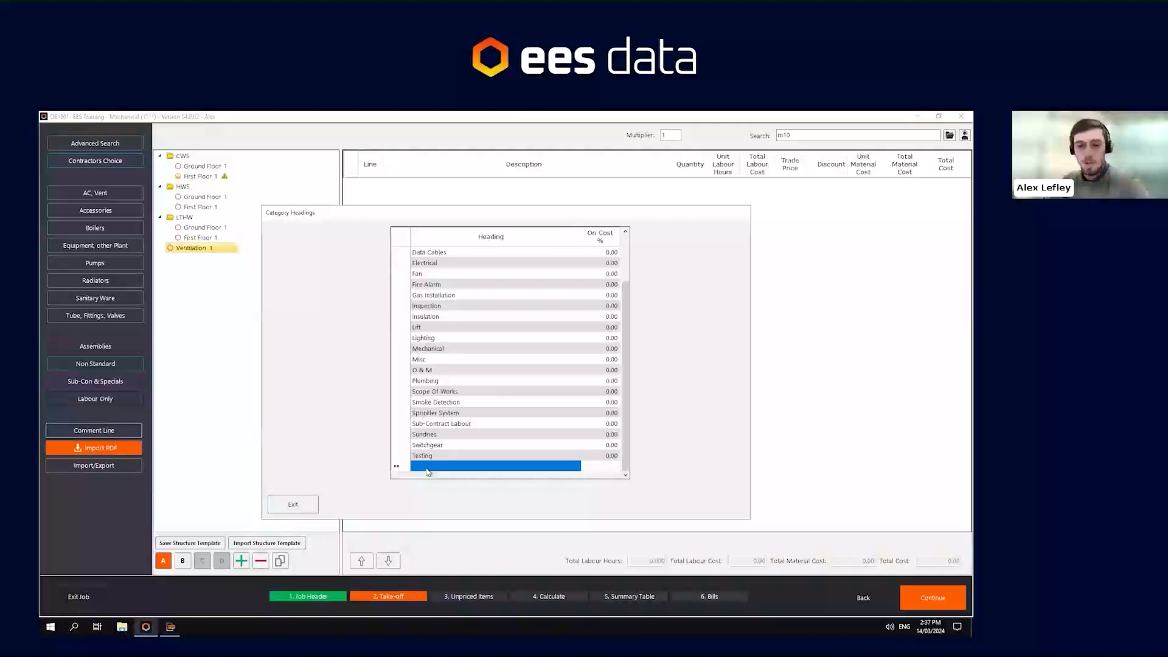
pyautogui.write('Duct')
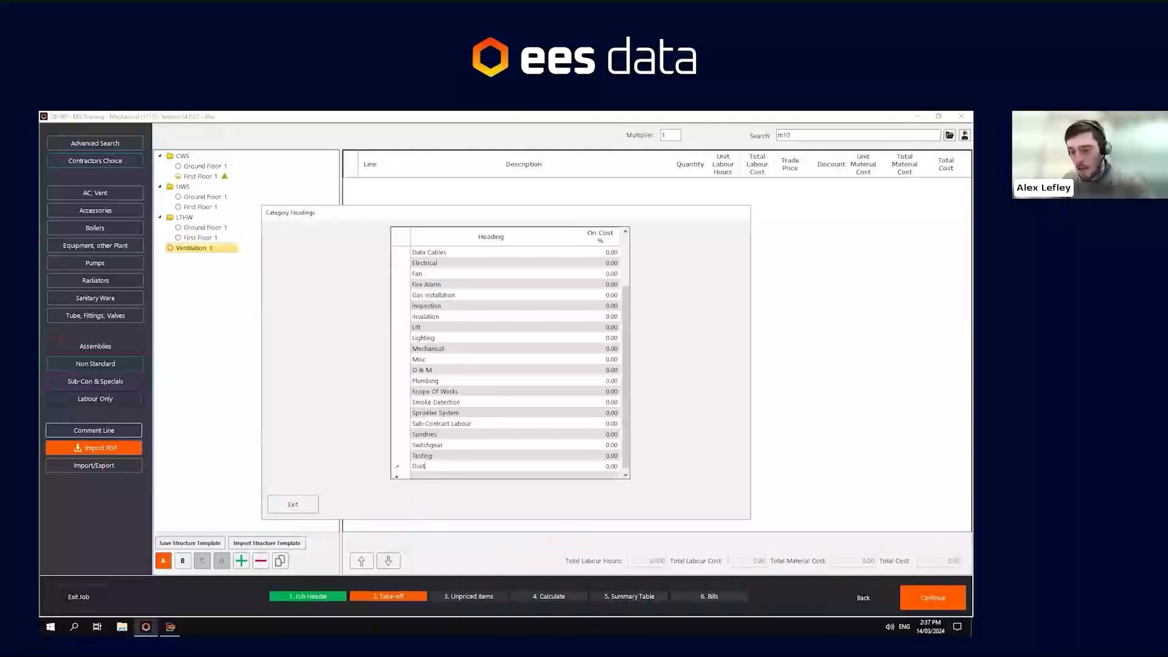
pyautogui.write('work')
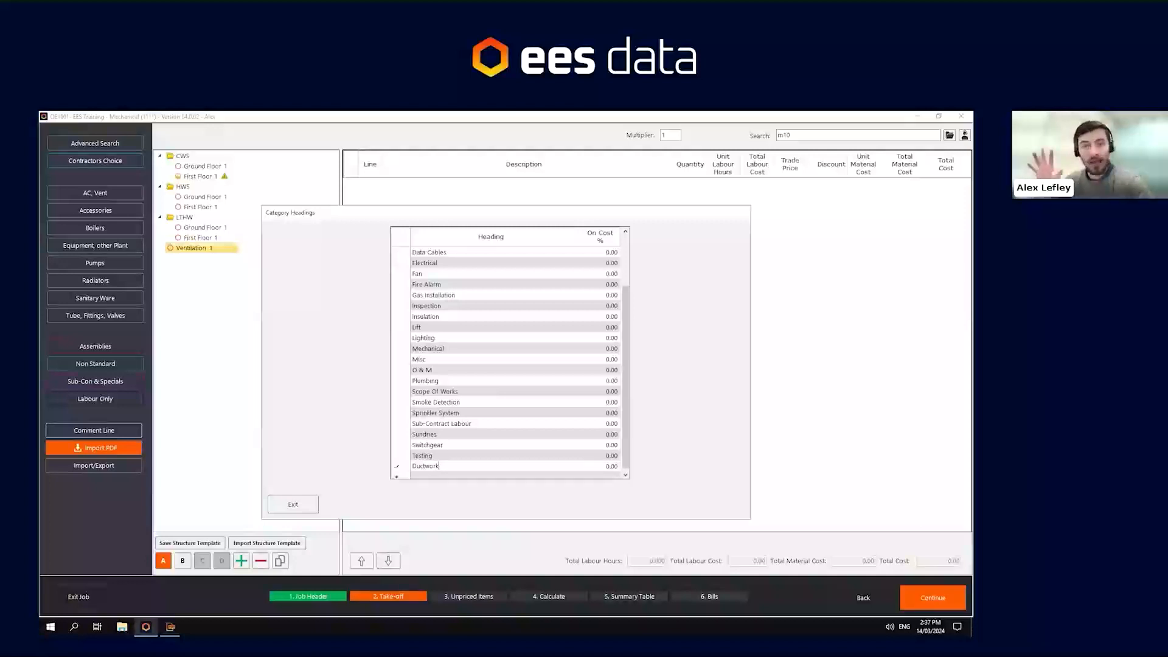
pyautogui.press('Return')
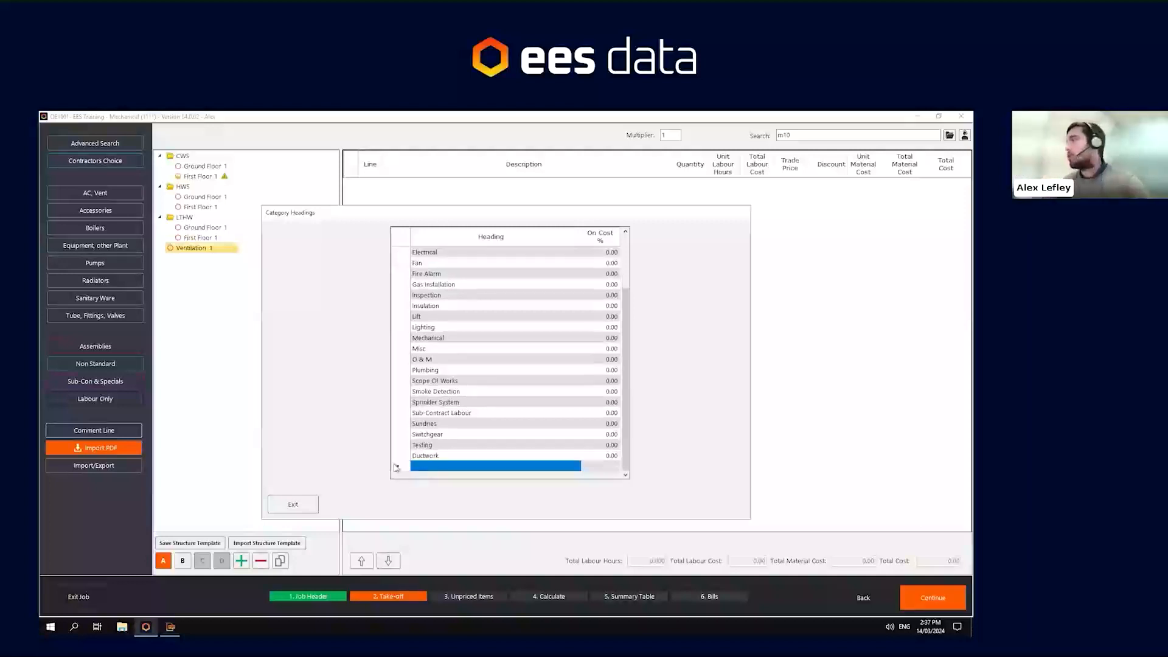
pyautogui.click(298, 501)
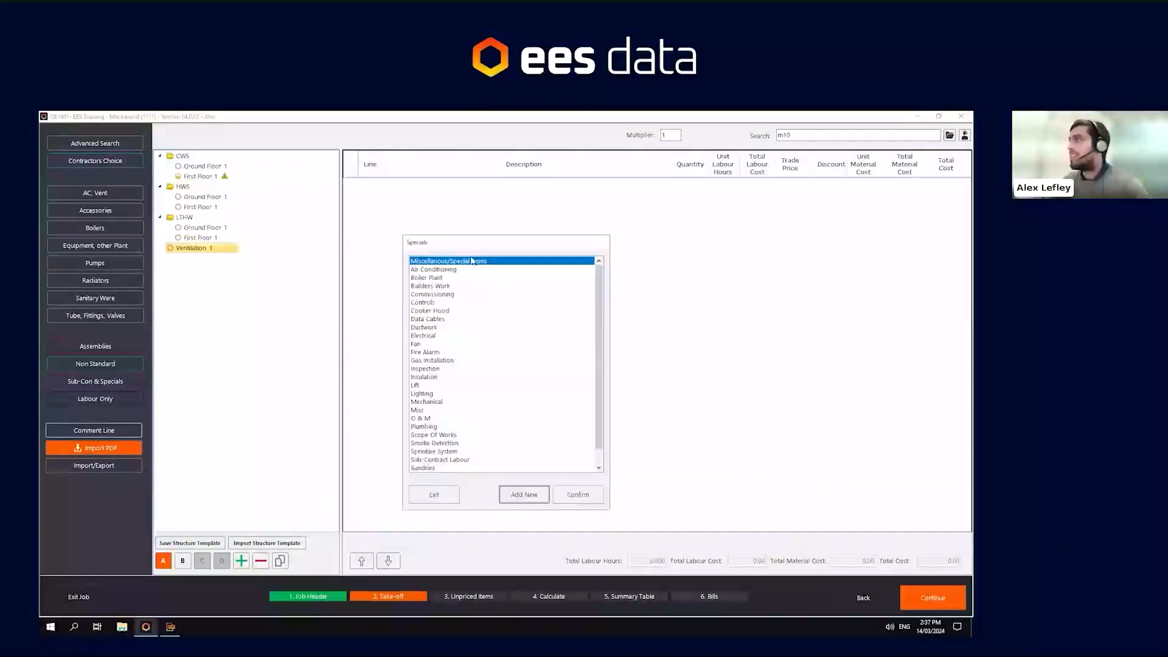
# Add a Ductwork special to the Ventilation section described as Ductwork Quote, with quantity 1, 8 hours and a cost each of 6000
pyautogui.click(426, 327)
pyautogui.click(578, 495)
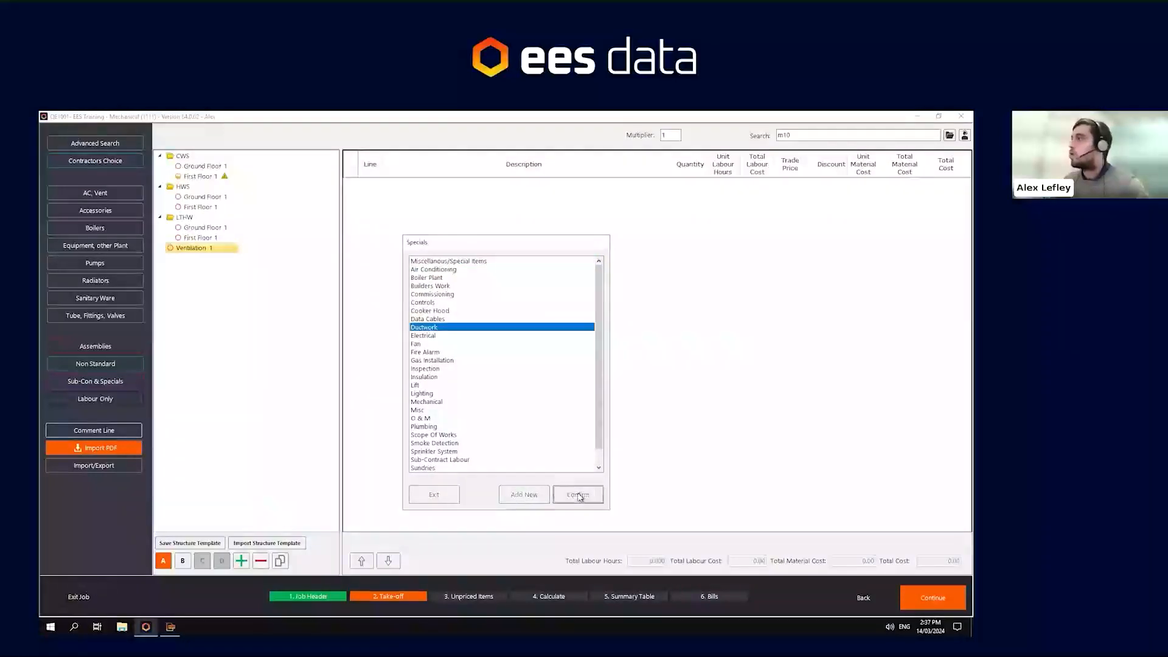
pyautogui.click(384, 296)
pyautogui.write('Ductwork Quote')
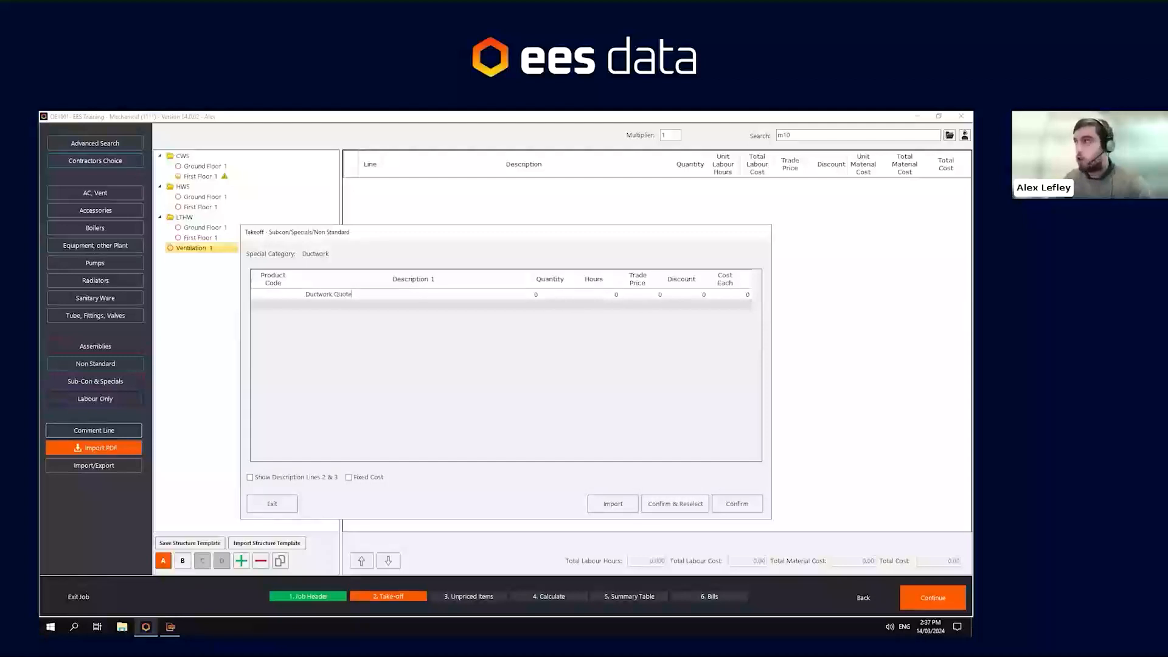
pyautogui.press('Tab')
pyautogui.write('1')
pyautogui.press('Tab')
pyautogui.write('8')
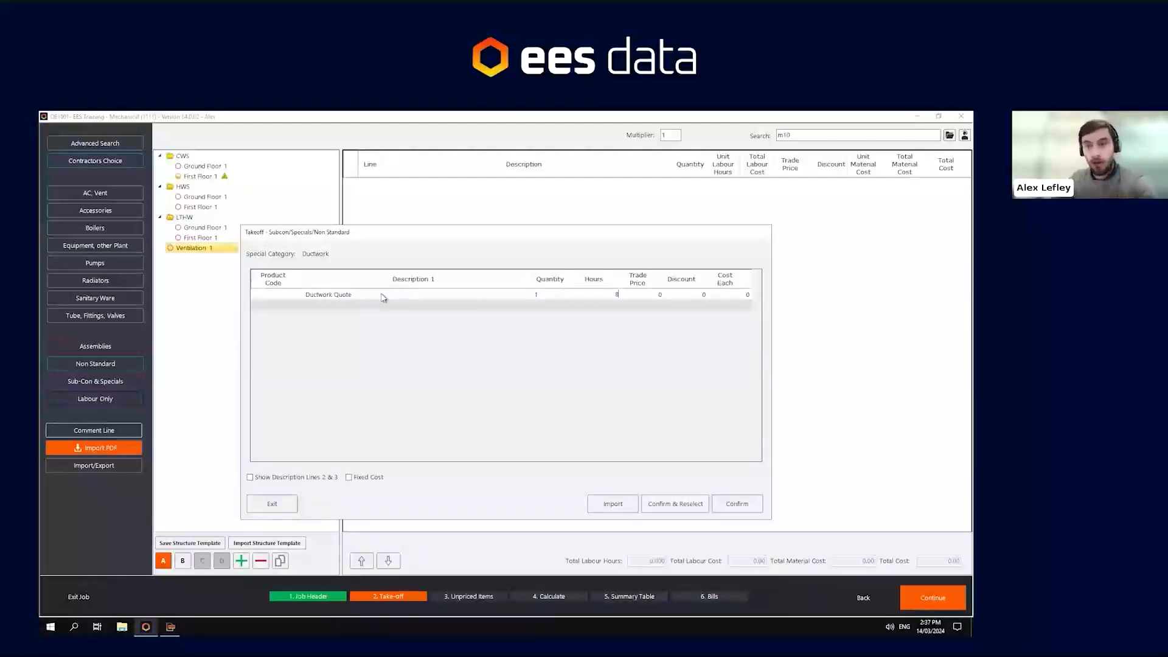
pyautogui.press('Tab')
pyautogui.press('Tab')
pyautogui.press('Tab')
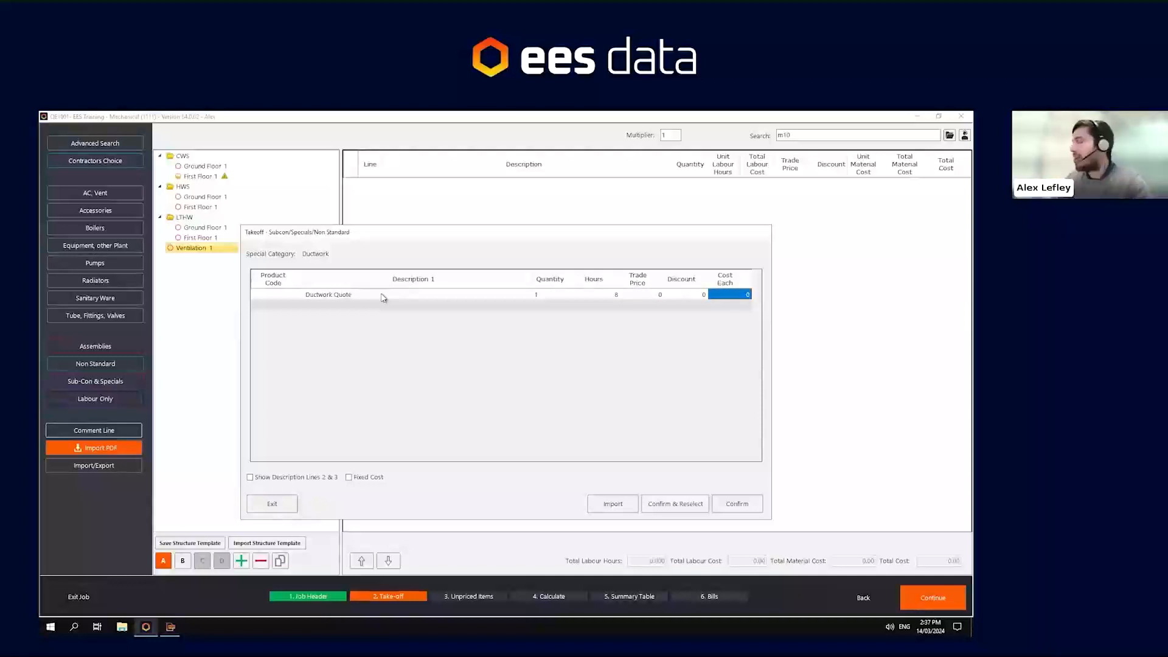
pyautogui.write('6000')
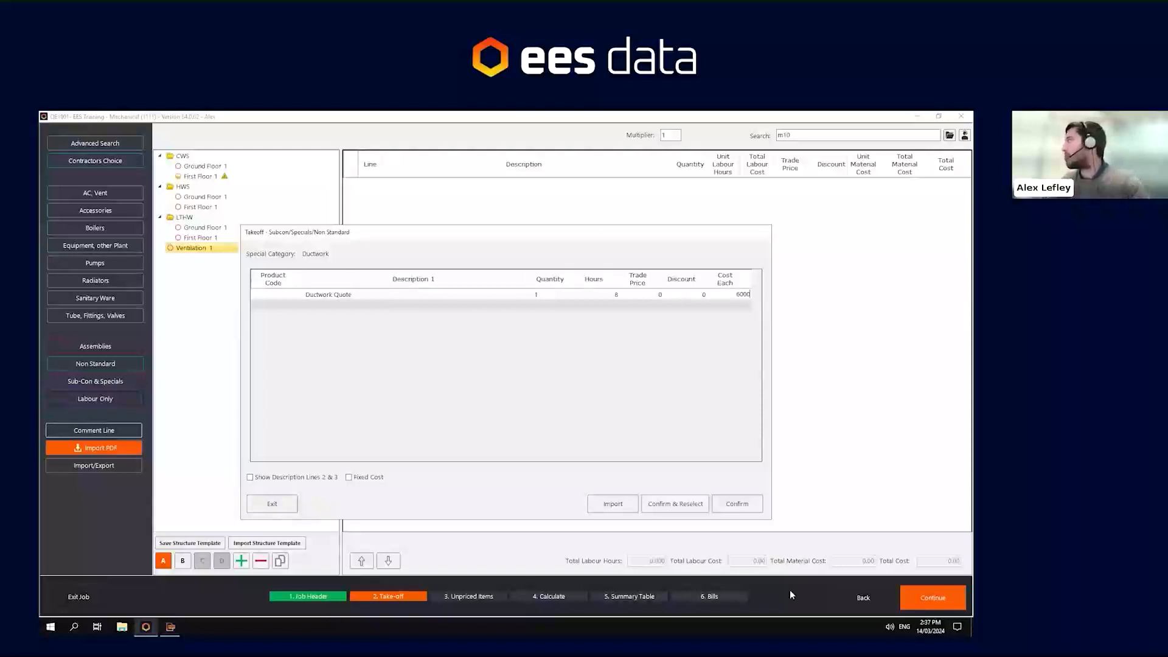
pyautogui.click(737, 504)
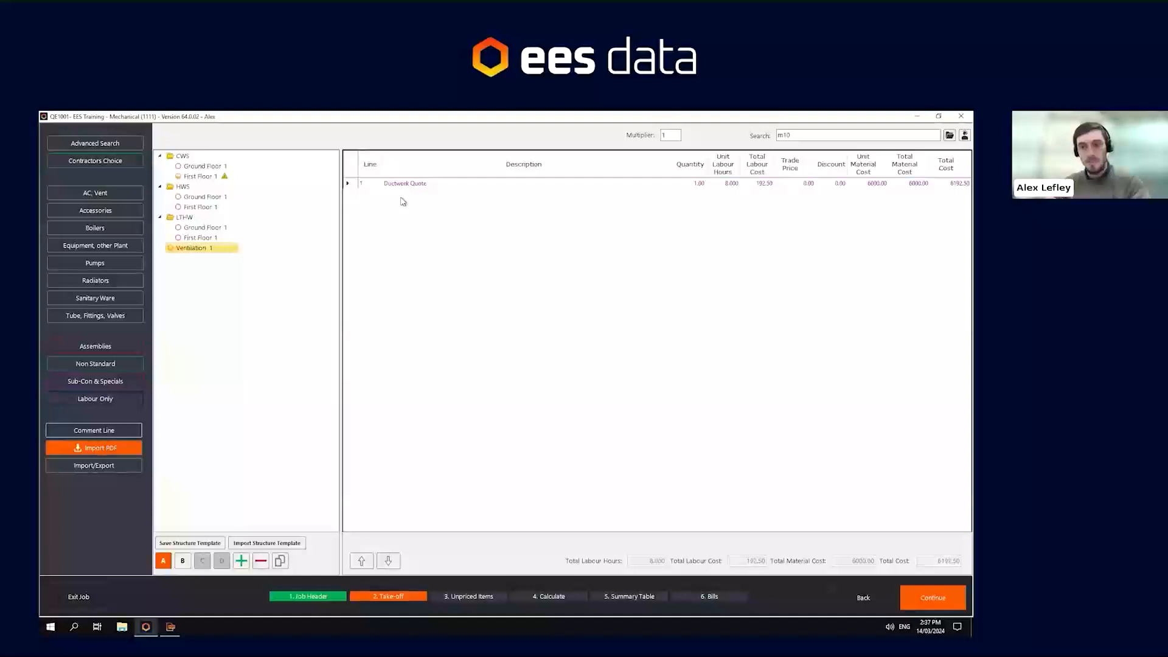
# View the categories available for a labour-only take-off, highlight LABOUR ONLY, and exit without confirming
pyautogui.click(82, 399)
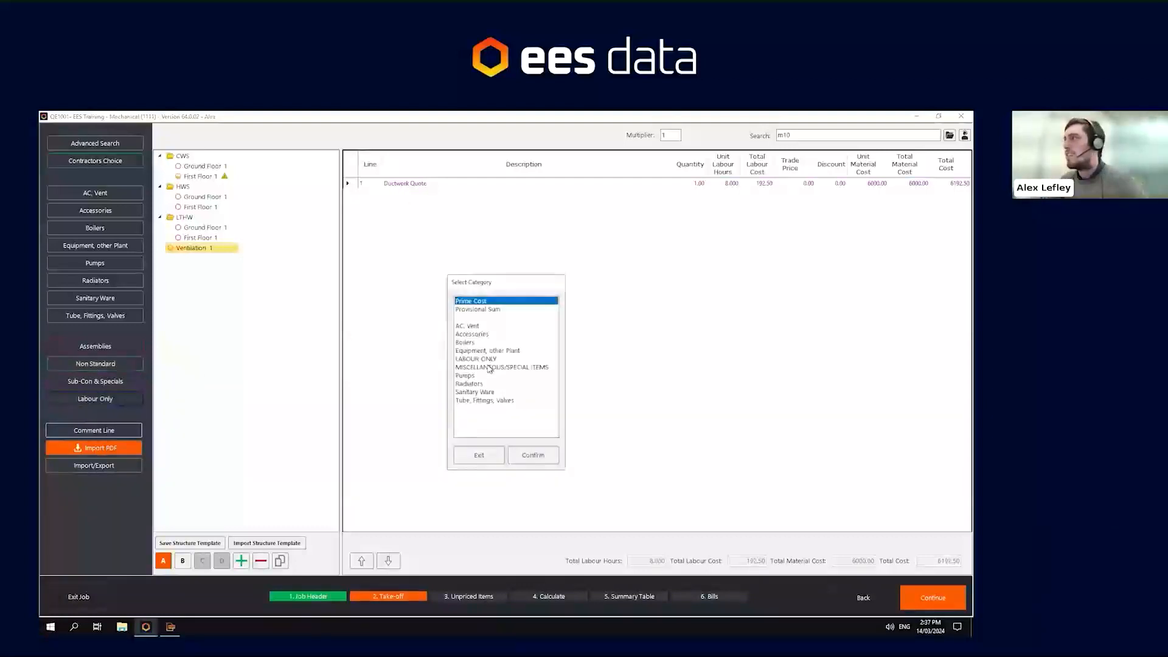
pyautogui.click(489, 359)
pyautogui.click(467, 460)
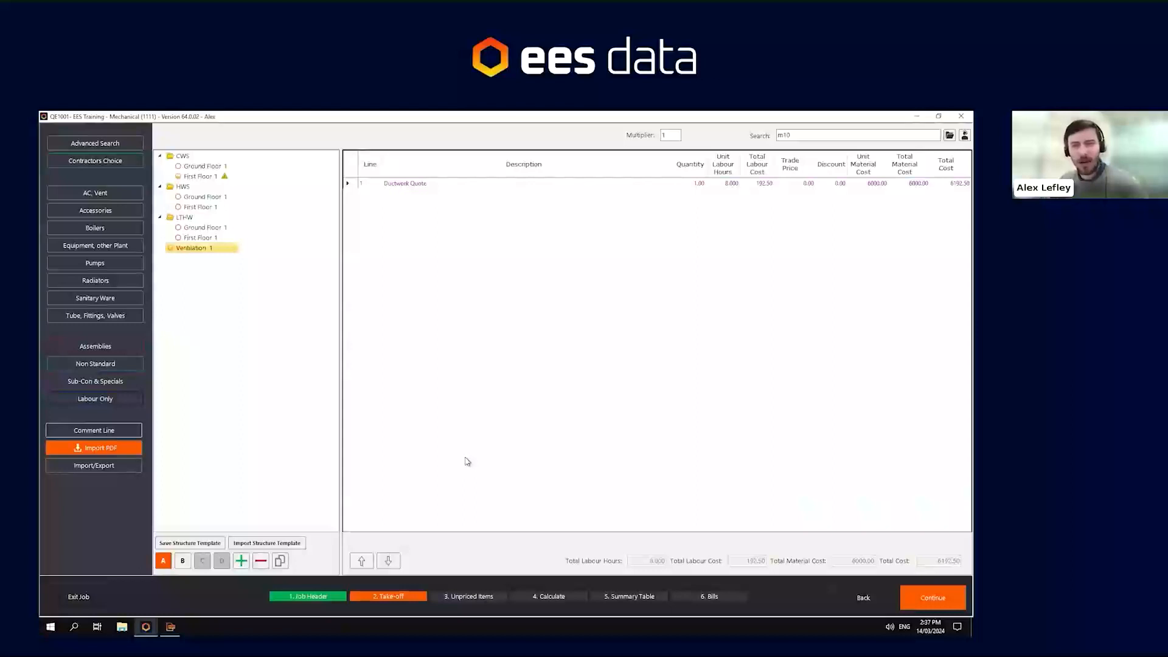
# Browse the copper assemblies in the Tube, Fittings, Valves category, comparing the Copper Drop/Riser and X-Press (FR) groups
pyautogui.click(97, 346)
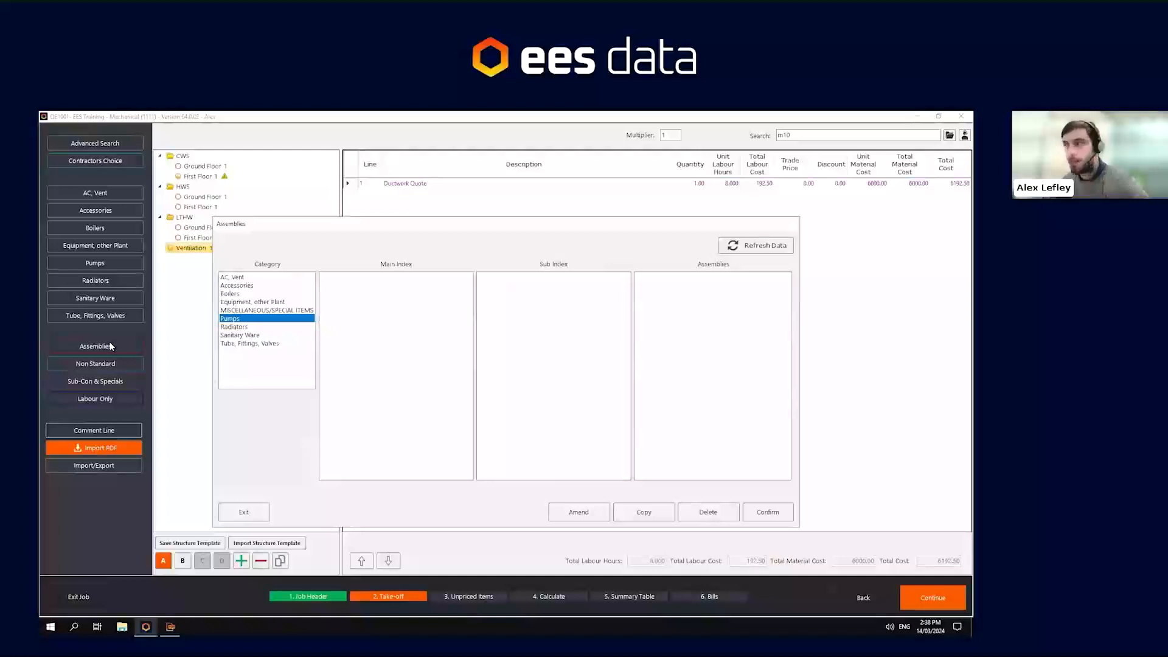
pyautogui.click(236, 344)
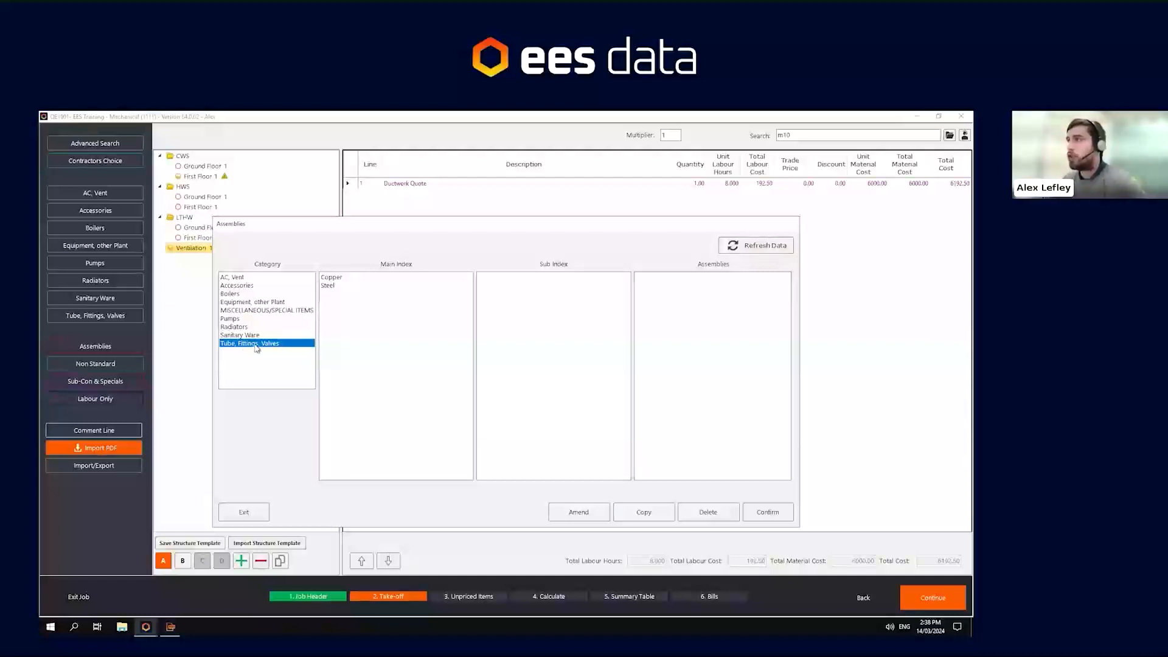
pyautogui.click(339, 279)
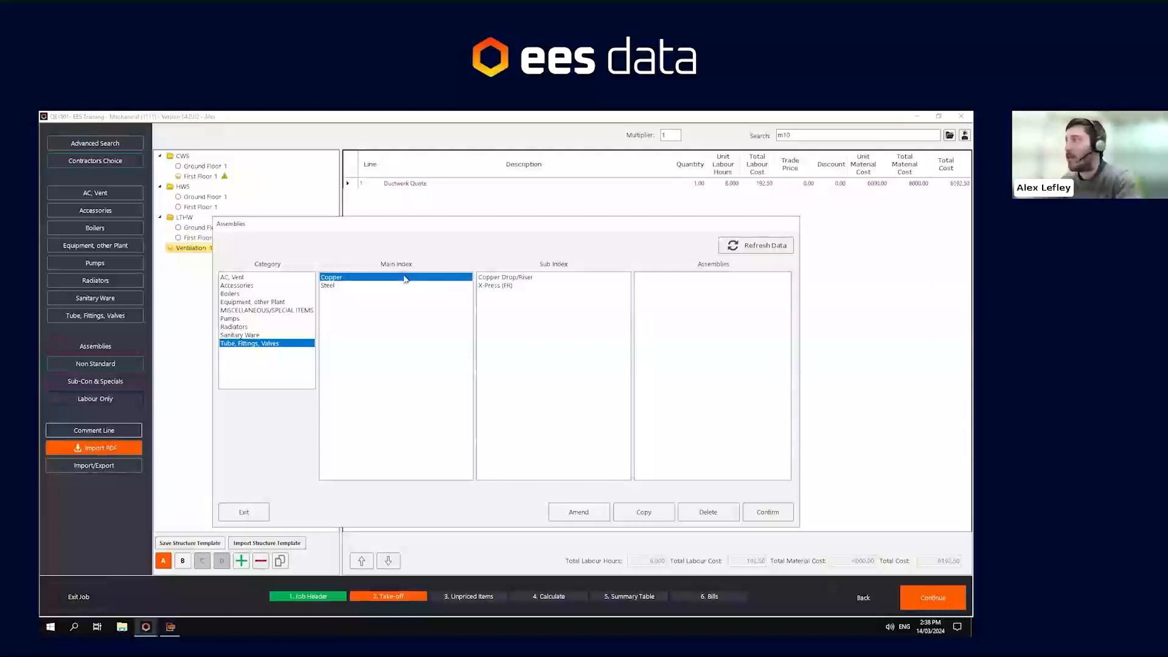
pyautogui.click(502, 278)
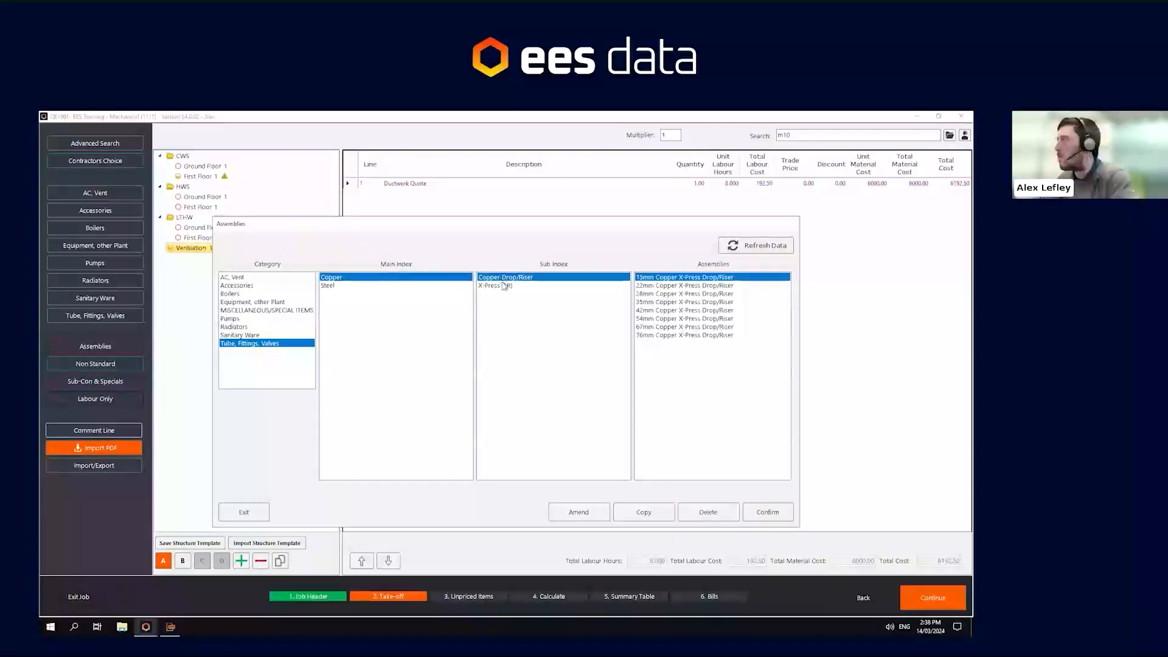
pyautogui.click(504, 286)
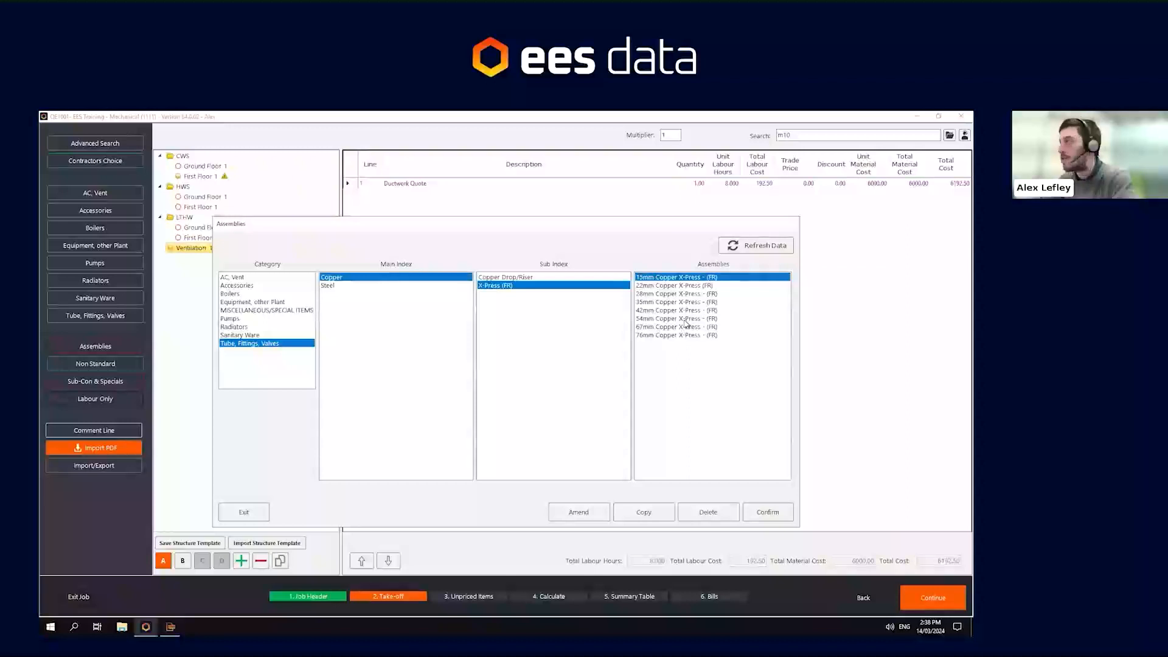
# Inspect the tube and press coupling components of the 15mm Copper X-Press (FR) assembly, and close the assemblies list
pyautogui.click(578, 513)
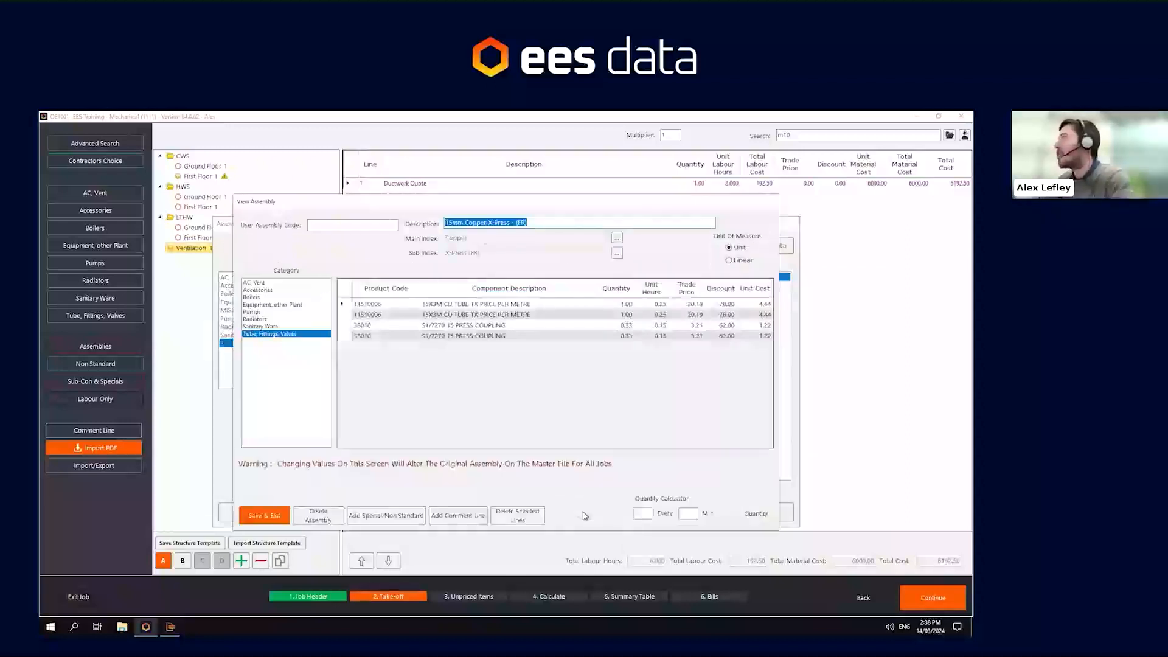
pyautogui.keyDown('shift'); pyautogui.click(458, 315); pyautogui.keyUp('shift')
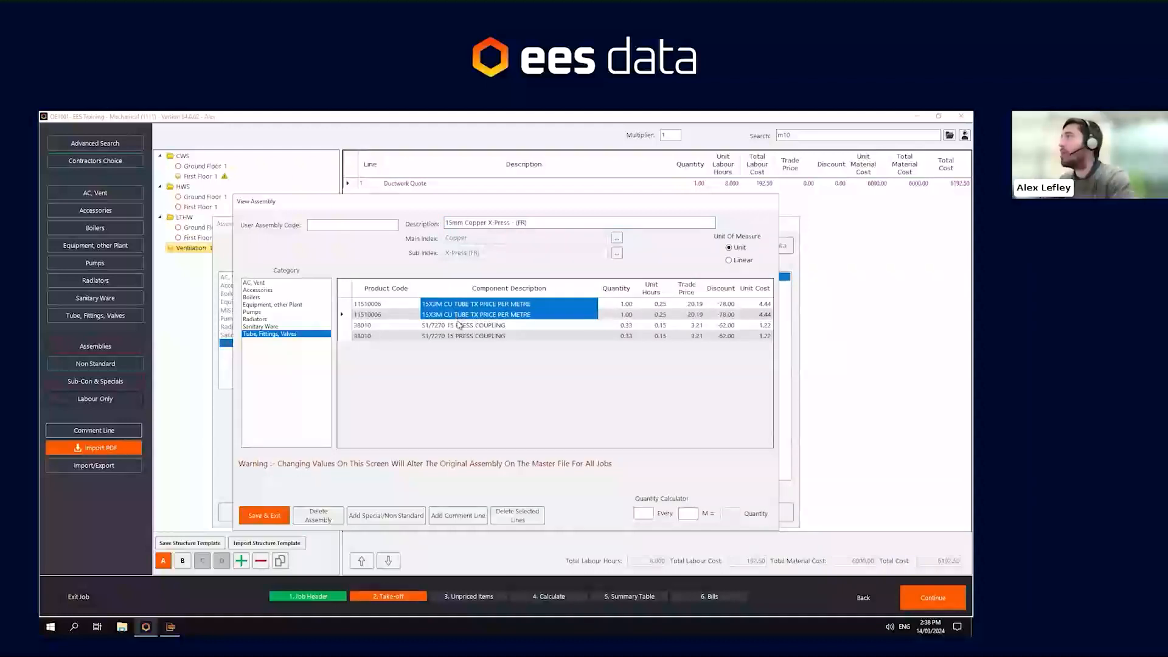
pyautogui.click(459, 325)
pyautogui.keyDown('shift'); pyautogui.click(461, 336); pyautogui.keyUp('shift')
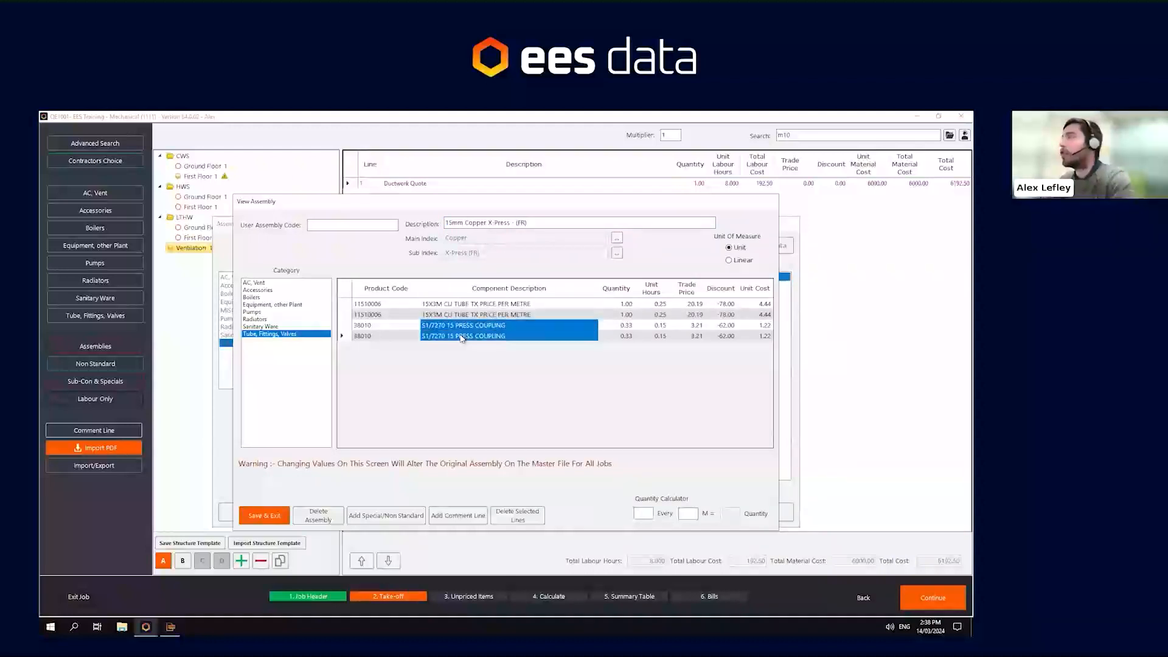
pyautogui.click(258, 517)
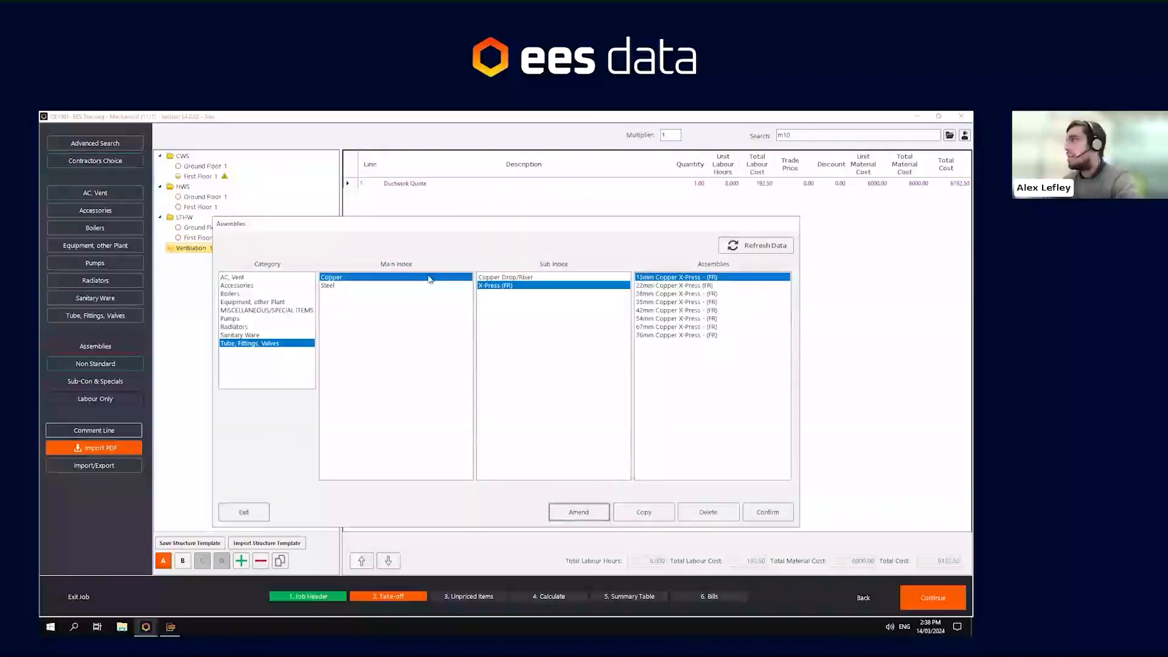
pyautogui.click(250, 516)
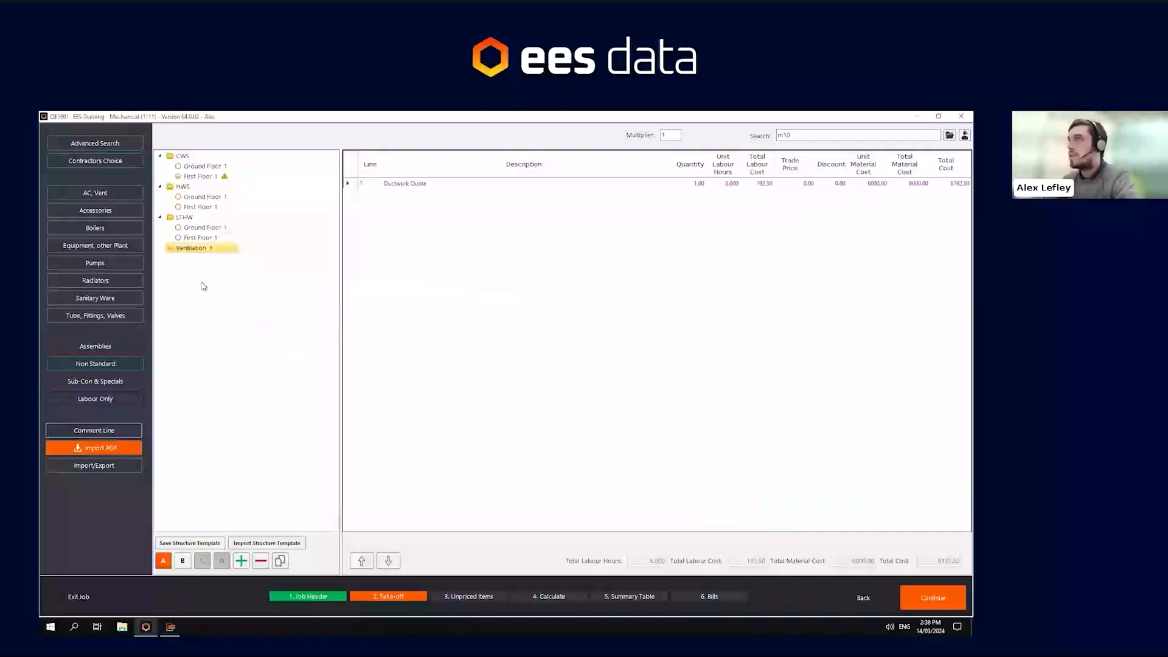
# Take off the 15mm Copper X-Press (FR) assembly with quantity 20 into the LTHW First Floor section
pyautogui.click(207, 239)
pyautogui.click(119, 343)
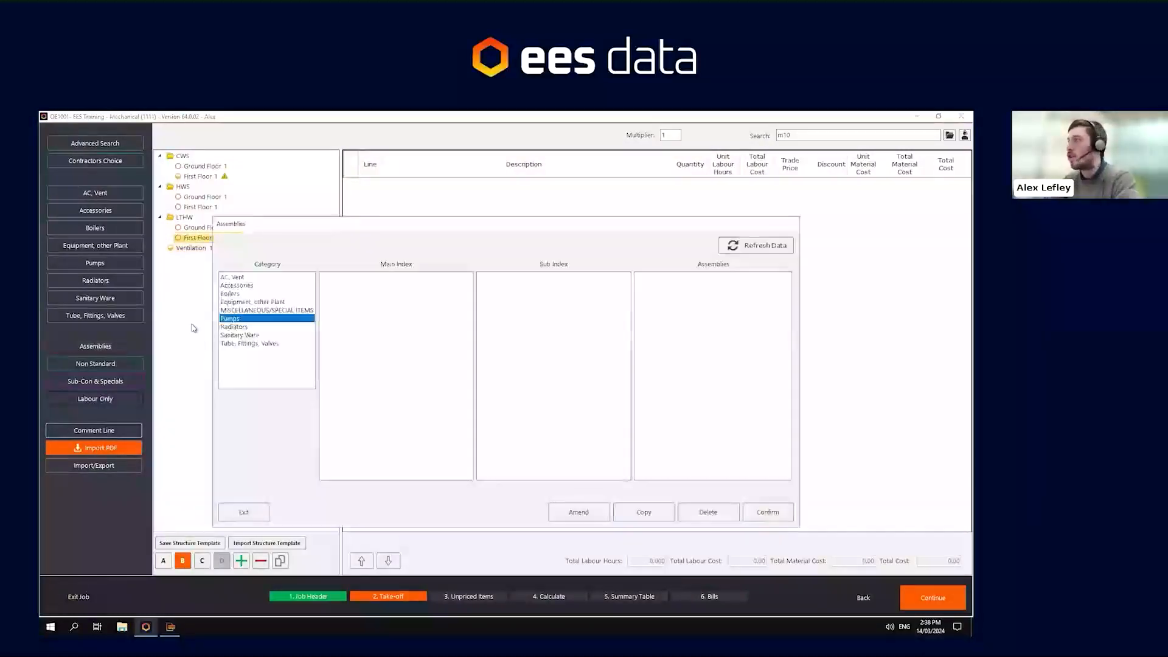
pyautogui.click(268, 343)
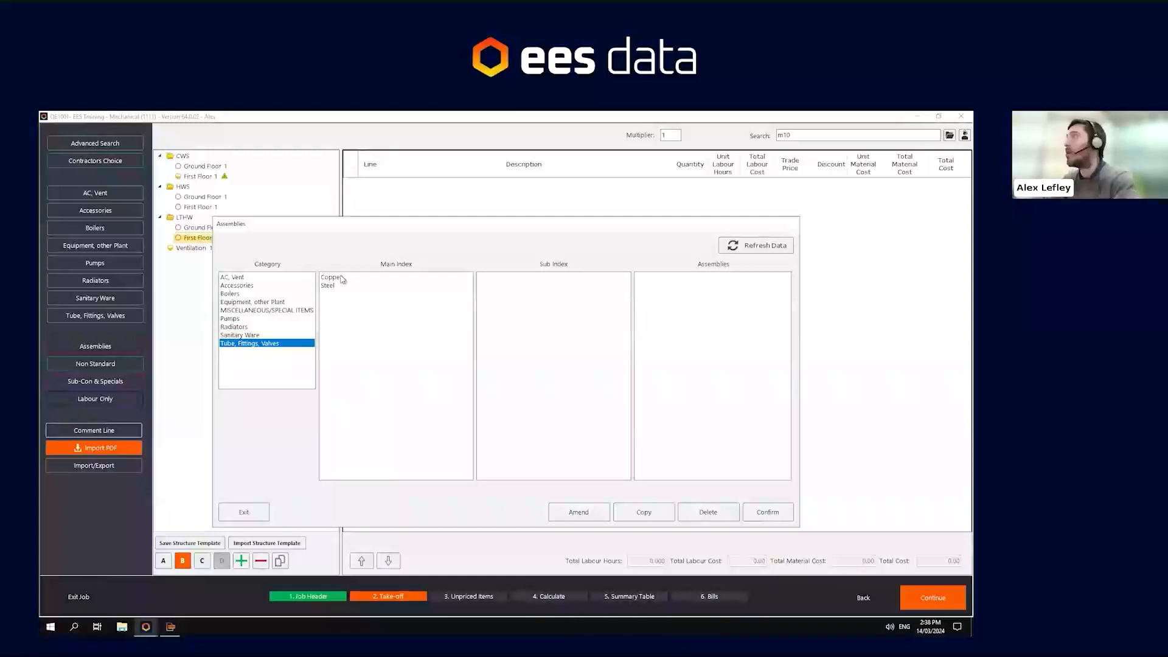
pyautogui.click(344, 278)
pyautogui.click(510, 279)
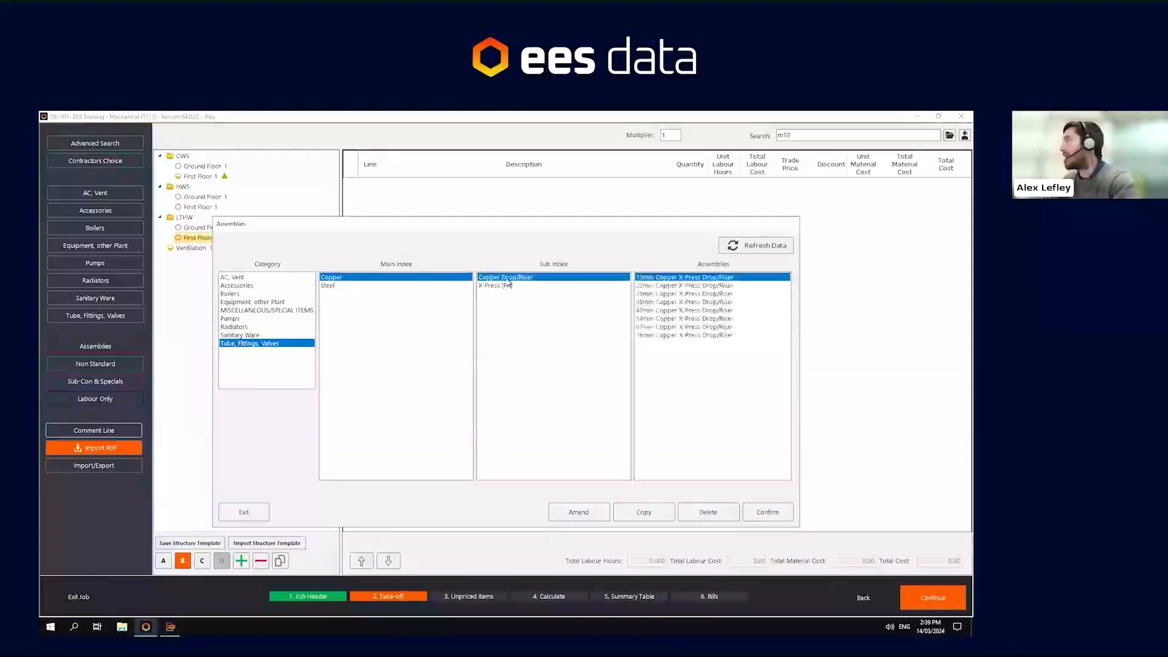
pyautogui.click(504, 286)
pyautogui.doubleClick(682, 278)
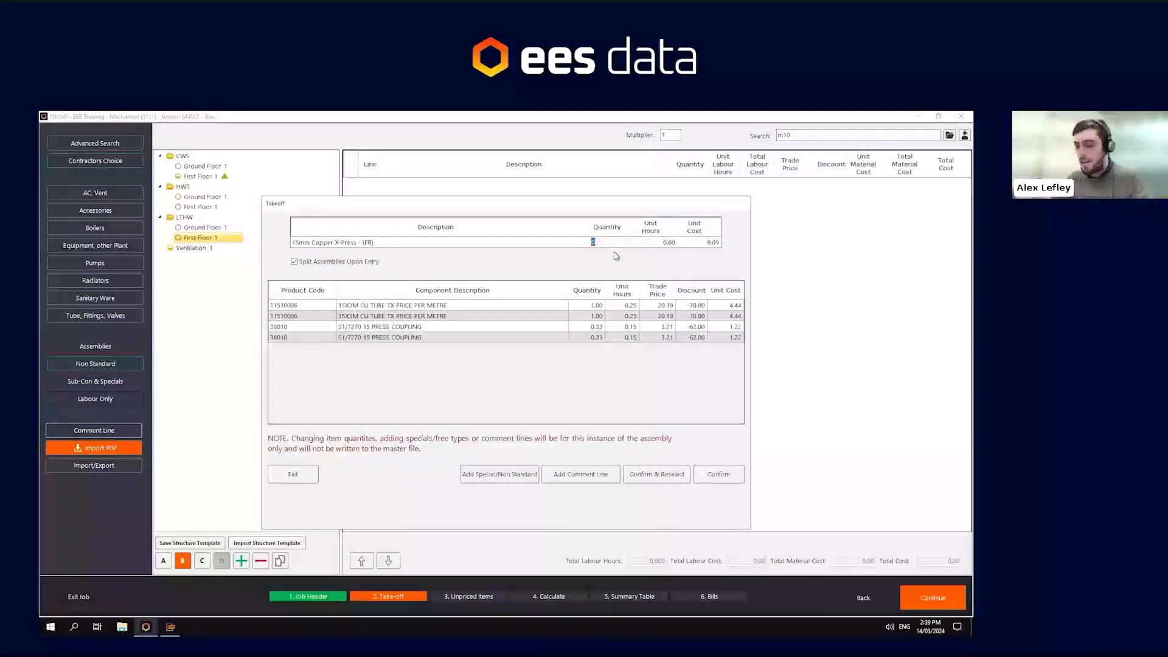
pyautogui.write('20')
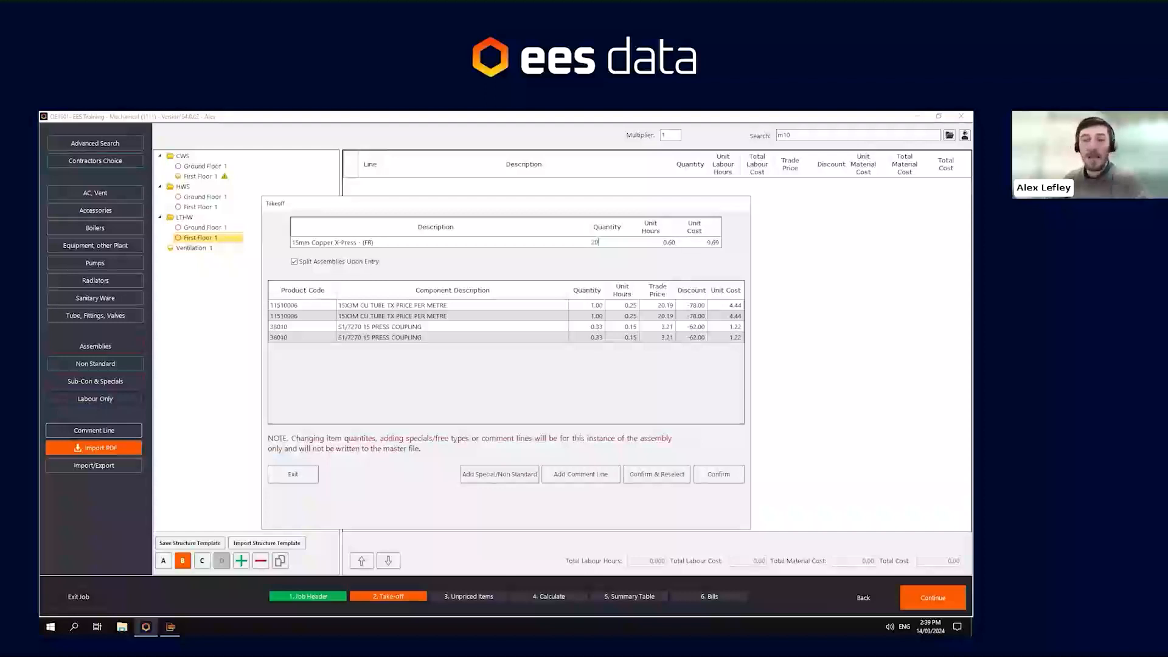
pyautogui.click(719, 474)
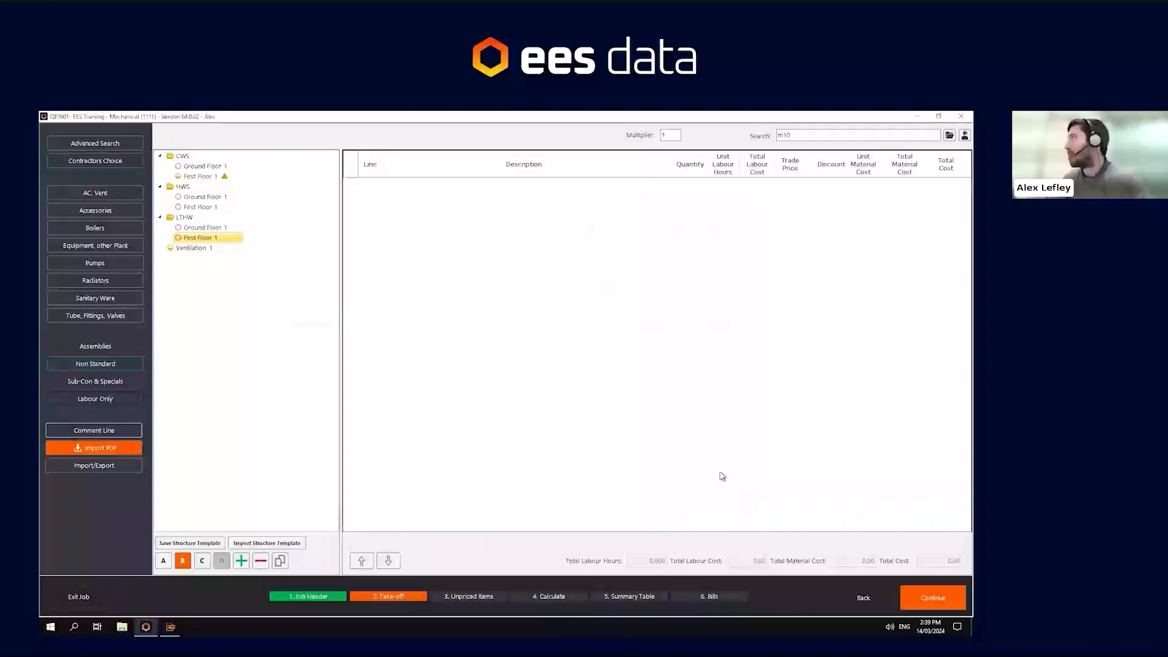
# Set the quantity of both 15 mm press coupling lines in the LTHW First Floor section to 7
pyautogui.moveTo(700, 184); pyautogui.dragTo(643, 218)
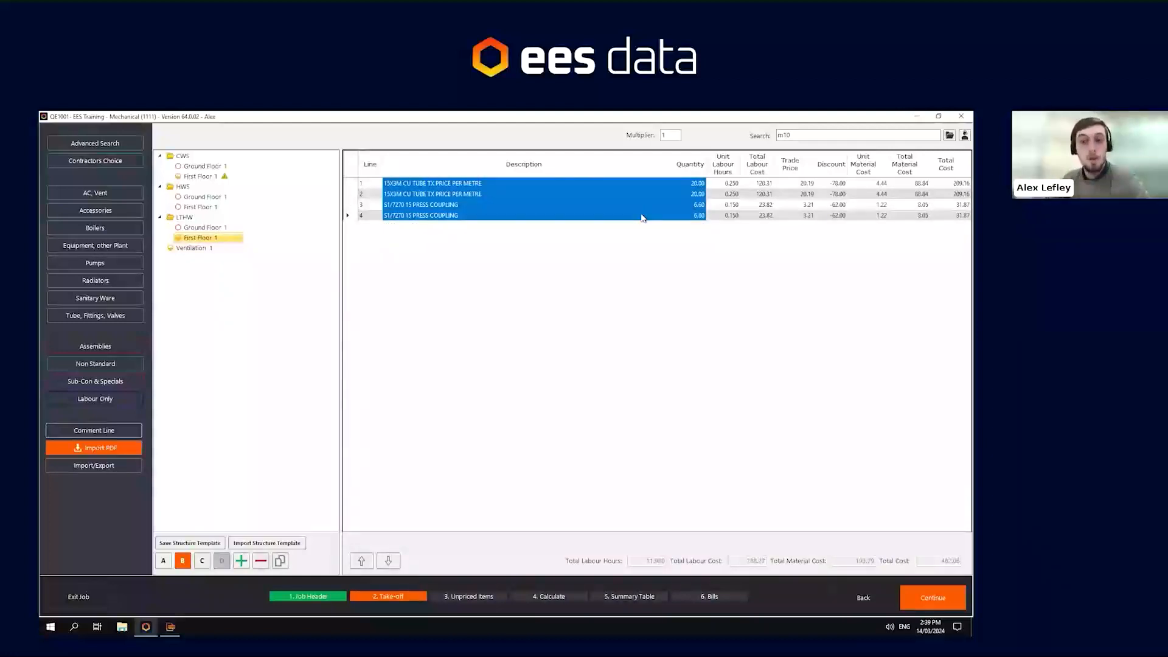
pyautogui.click(699, 205)
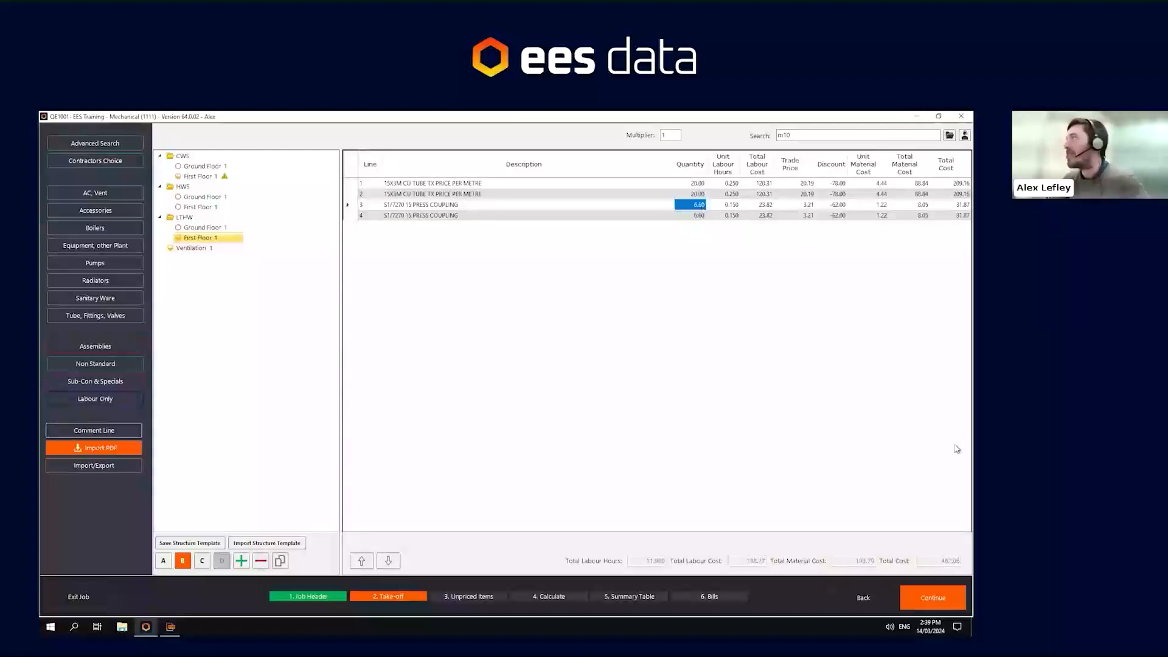
pyautogui.write('7')
pyautogui.press('Return')
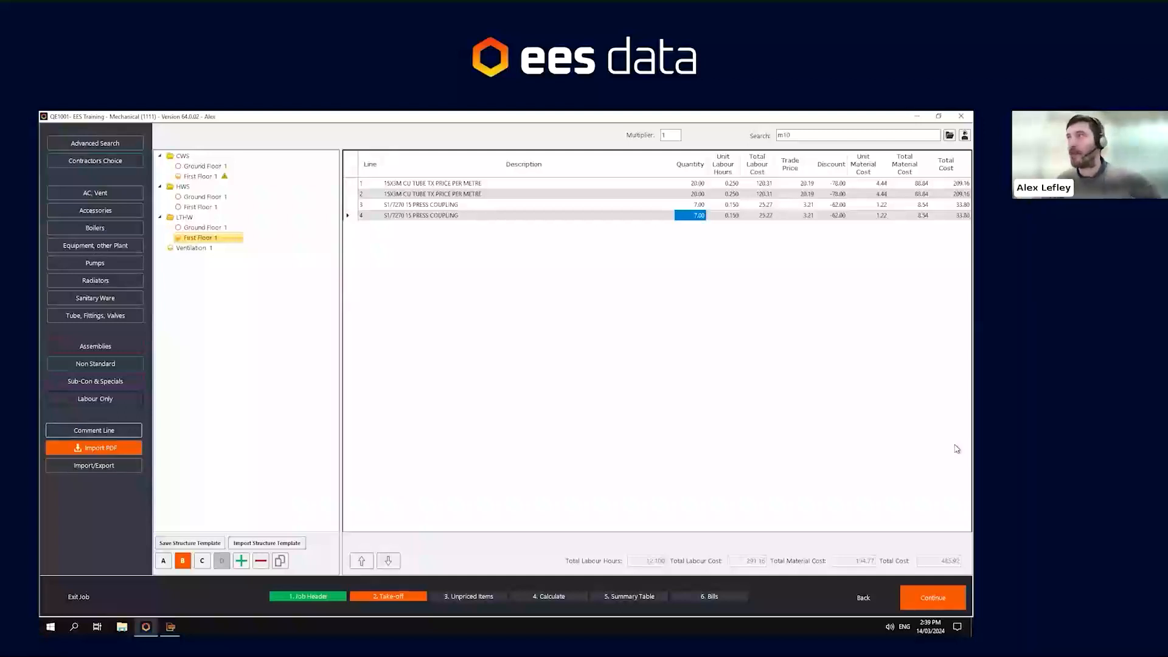
# Browse the steel assemblies under Tube, Fittings, Valves, viewing the Flow & Return - Galv group, and close the assemblies list
pyautogui.click(99, 348)
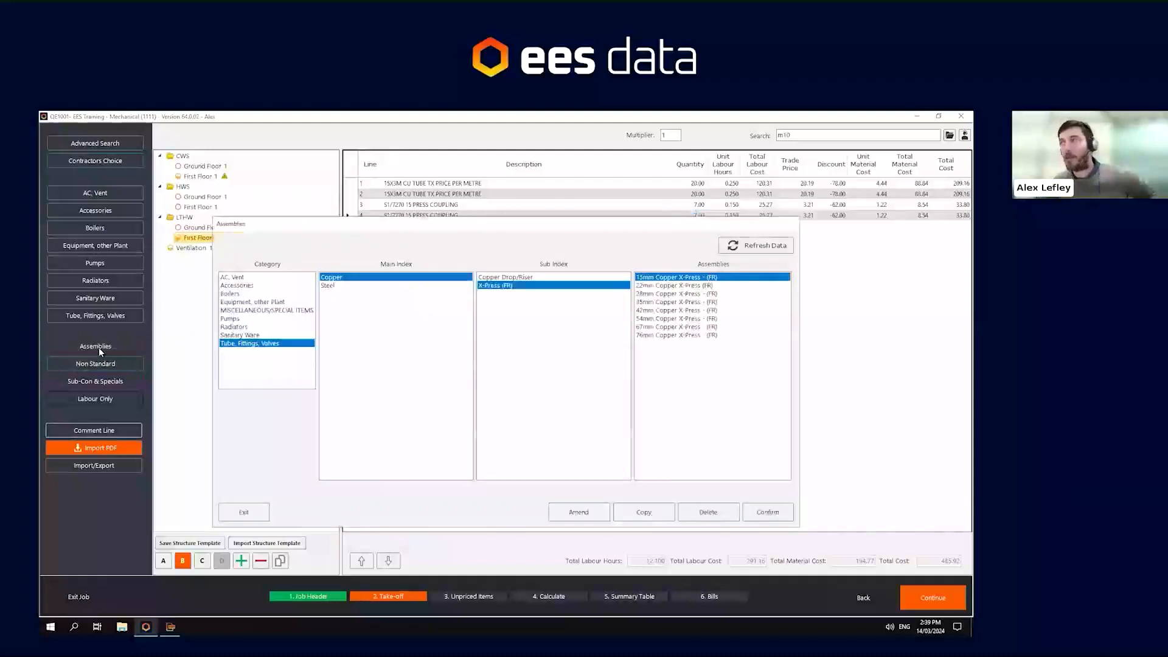
pyautogui.click(333, 286)
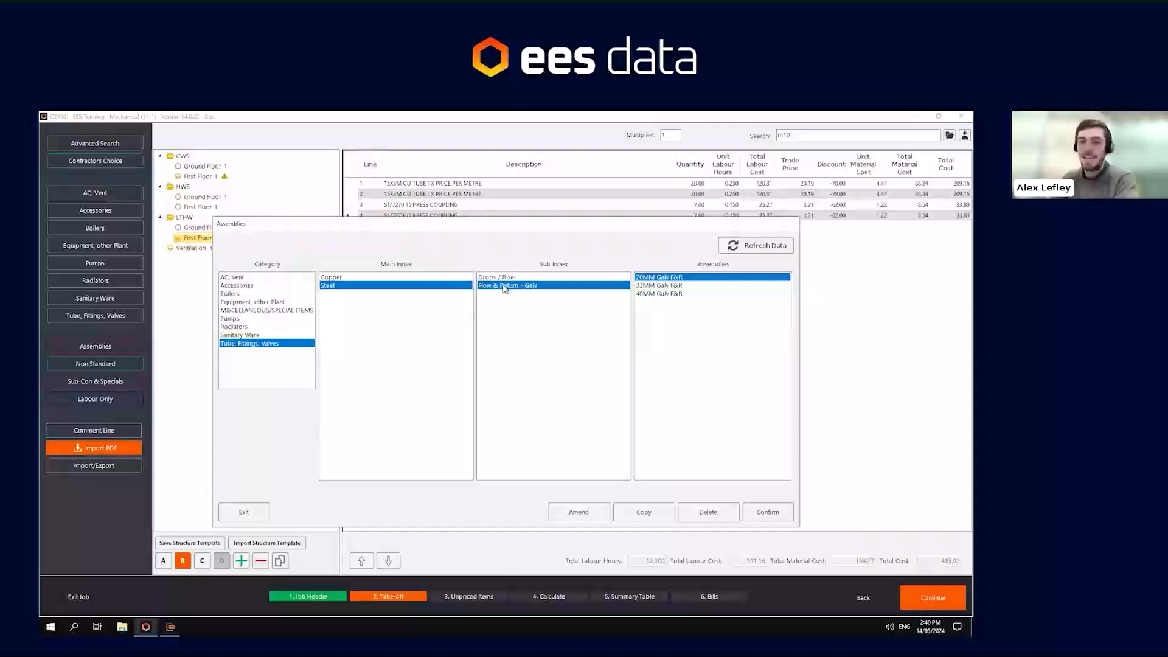
pyautogui.click(249, 513)
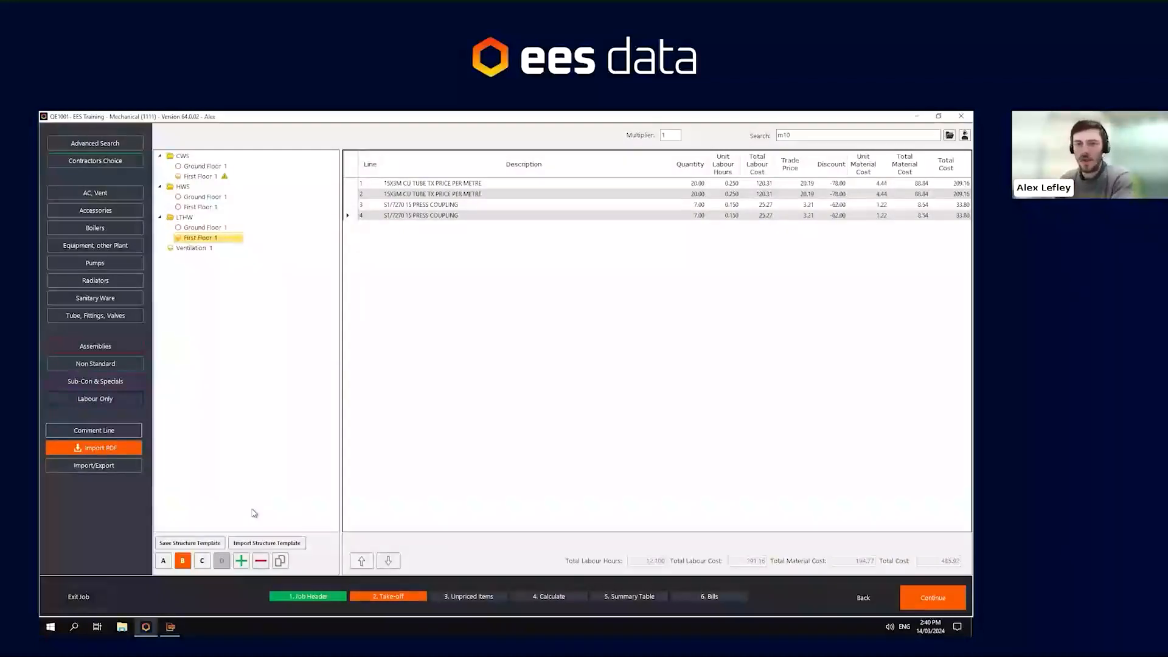
# View the main index options for non-standard items in the Pumps category, and exit without adding anything
pyautogui.click(122, 162)
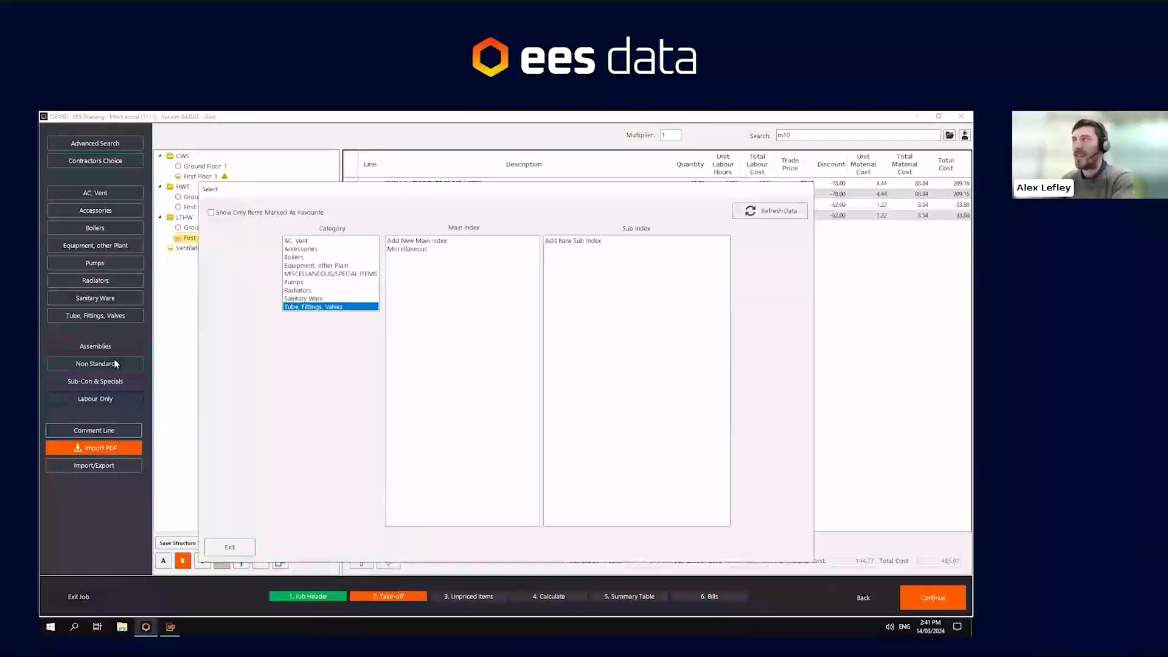
pyautogui.click(302, 283)
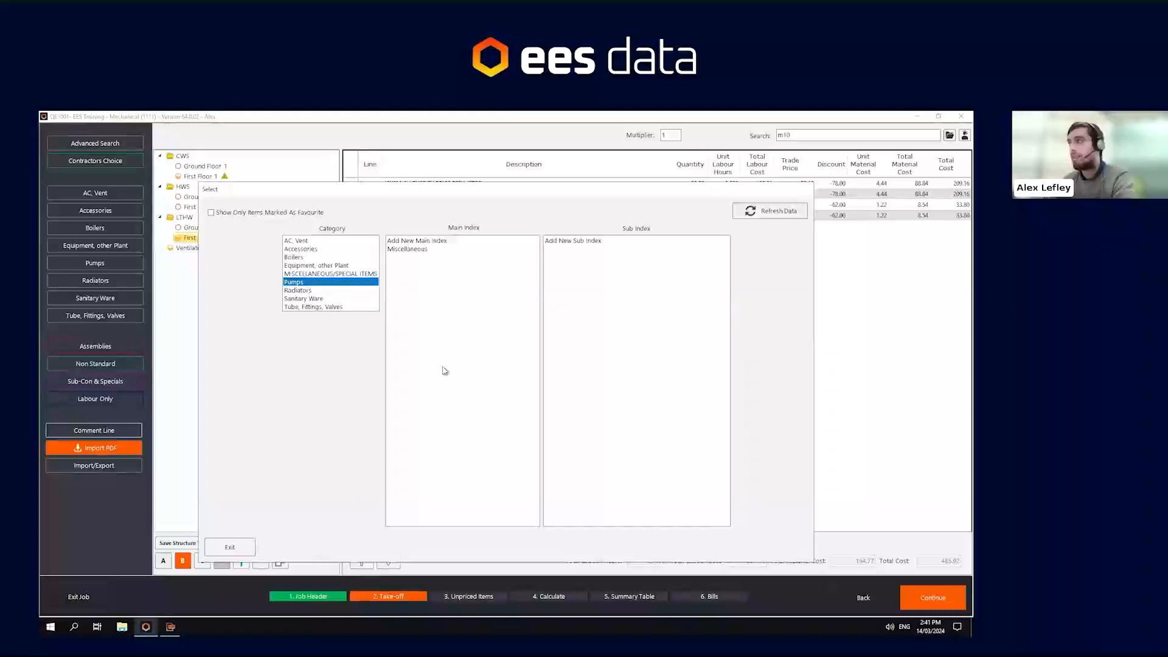
pyautogui.click(221, 547)
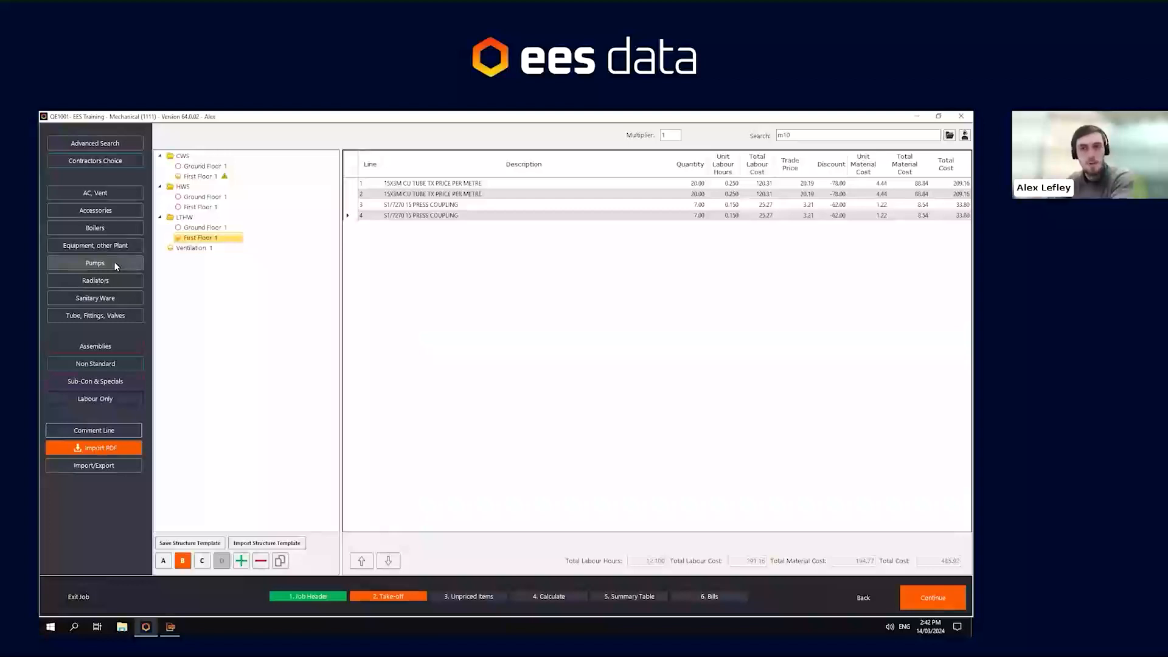
# Switch to EES PDF Take-Off, minimise the open windows to reveal the remote desktop, and bring PDF Take-Off back up
pyautogui.click(170, 627)
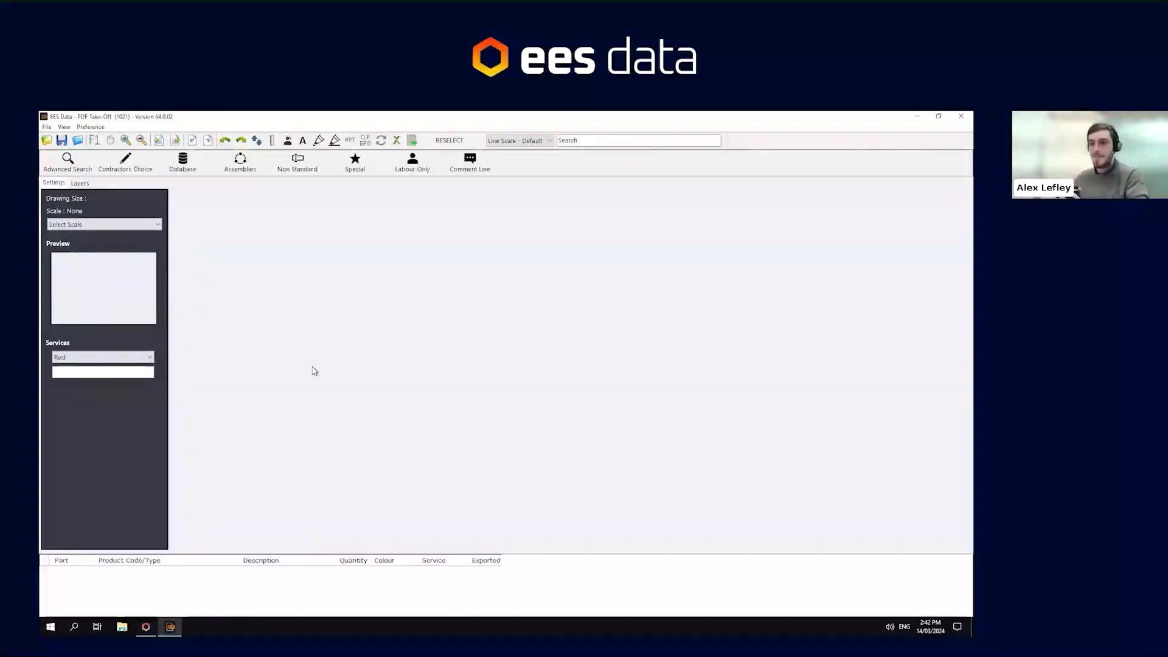
pyautogui.click(917, 116)
pyautogui.click(917, 116)
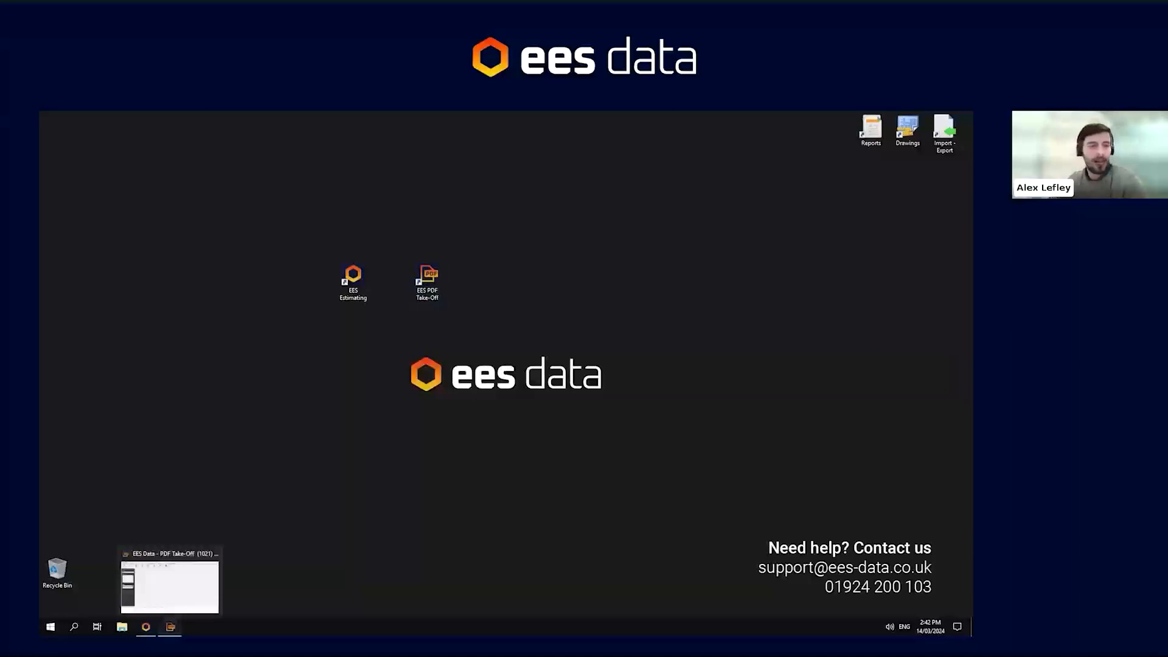
pyautogui.click(171, 627)
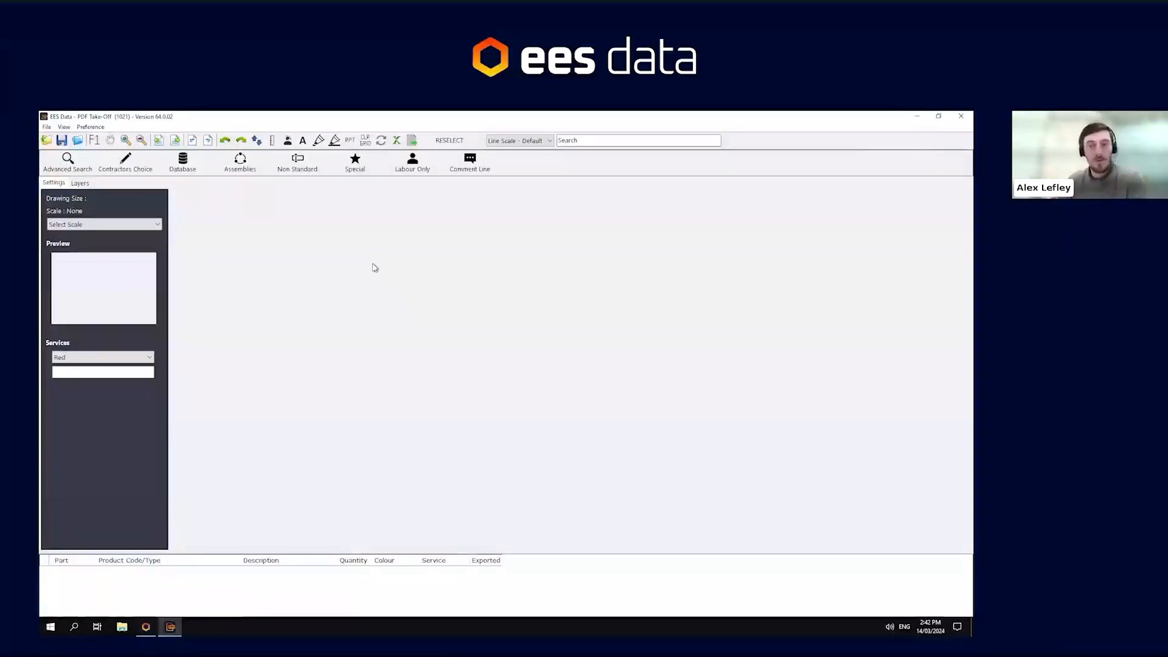
# Minimise the remote desktop session and copy the Training PDFS folder from the local desktop
pyautogui.moveTo(367, 116)
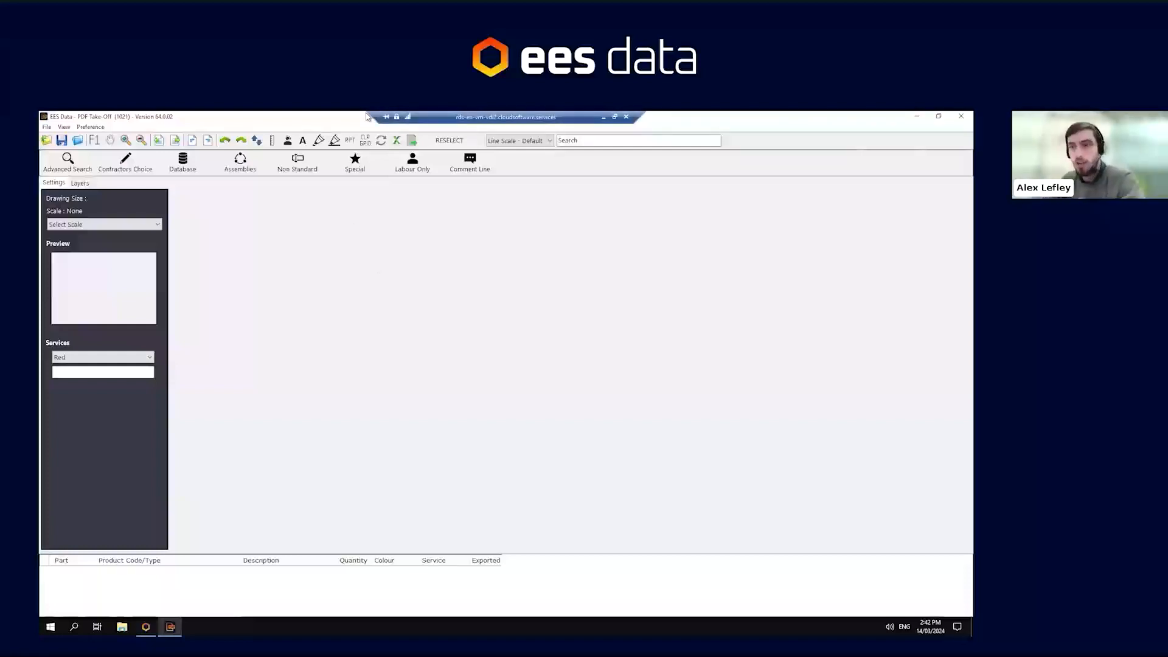
pyautogui.click(603, 117)
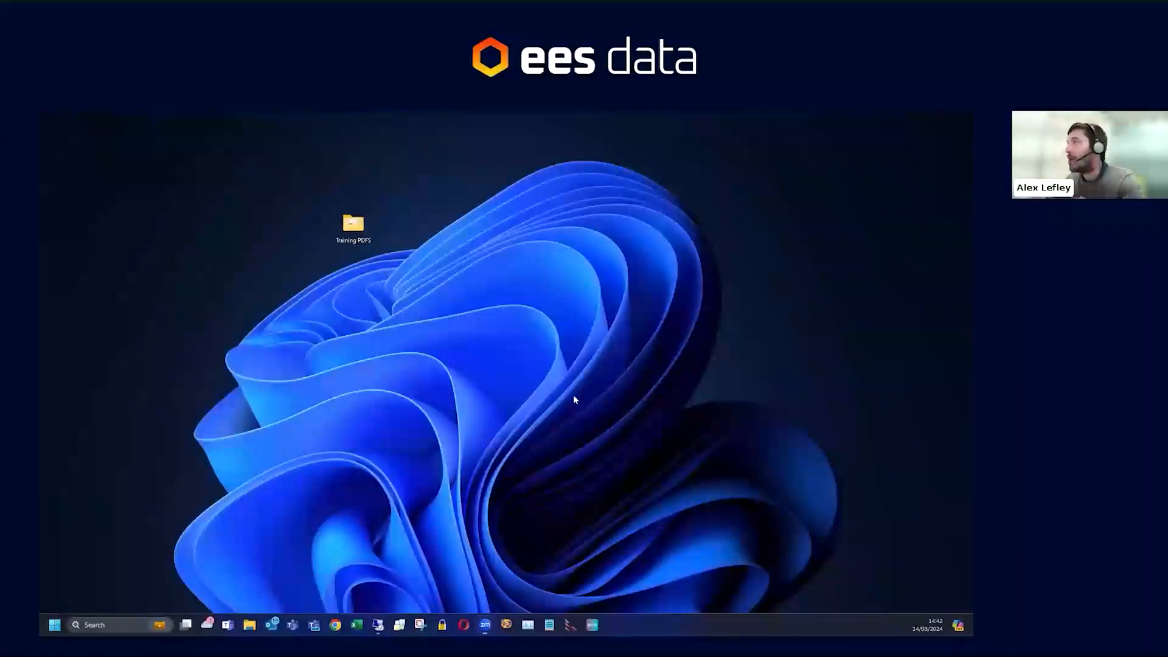
pyautogui.moveTo(225, 162); pyautogui.dragTo(493, 384)
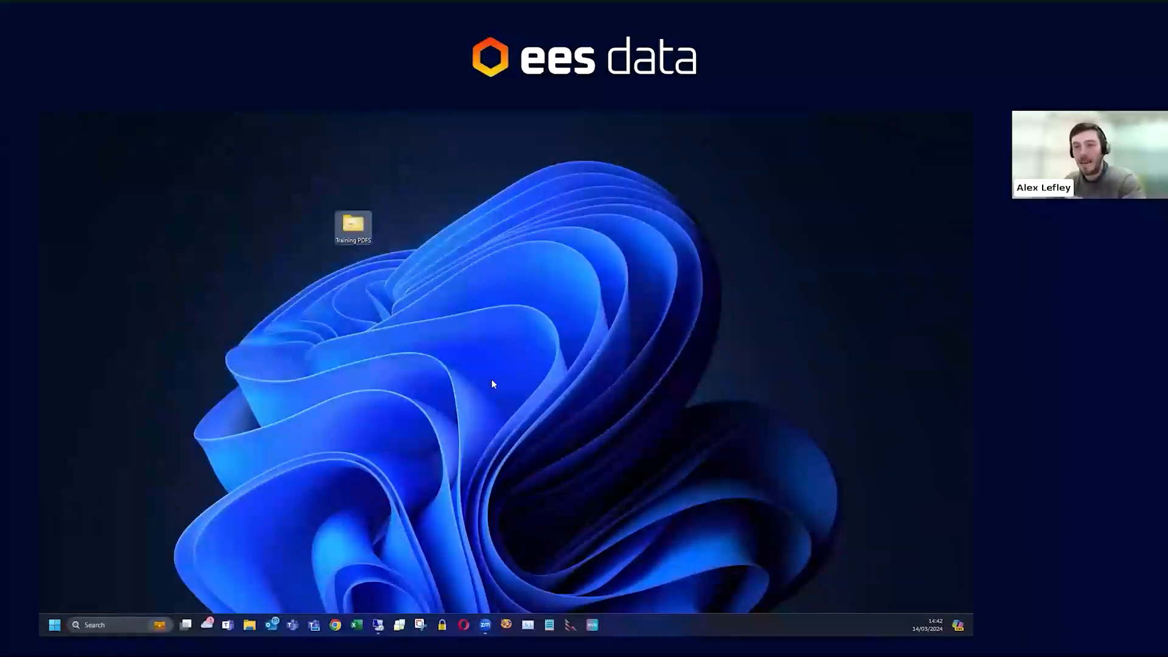
pyautogui.rightClick(345, 229)
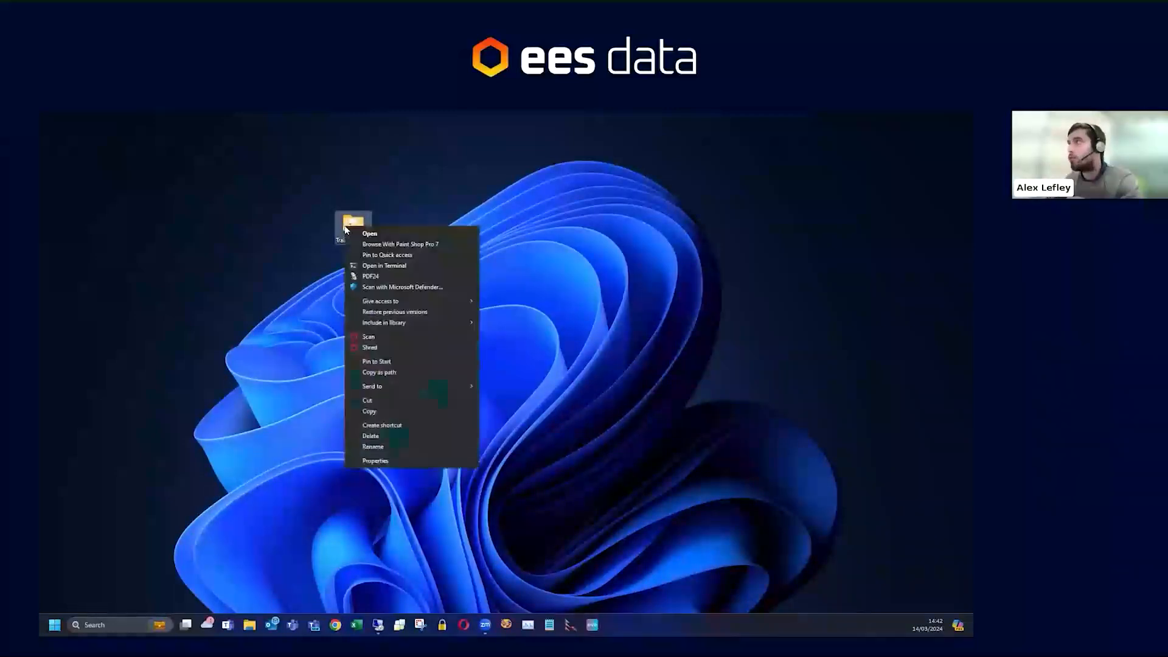
pyautogui.click(376, 414)
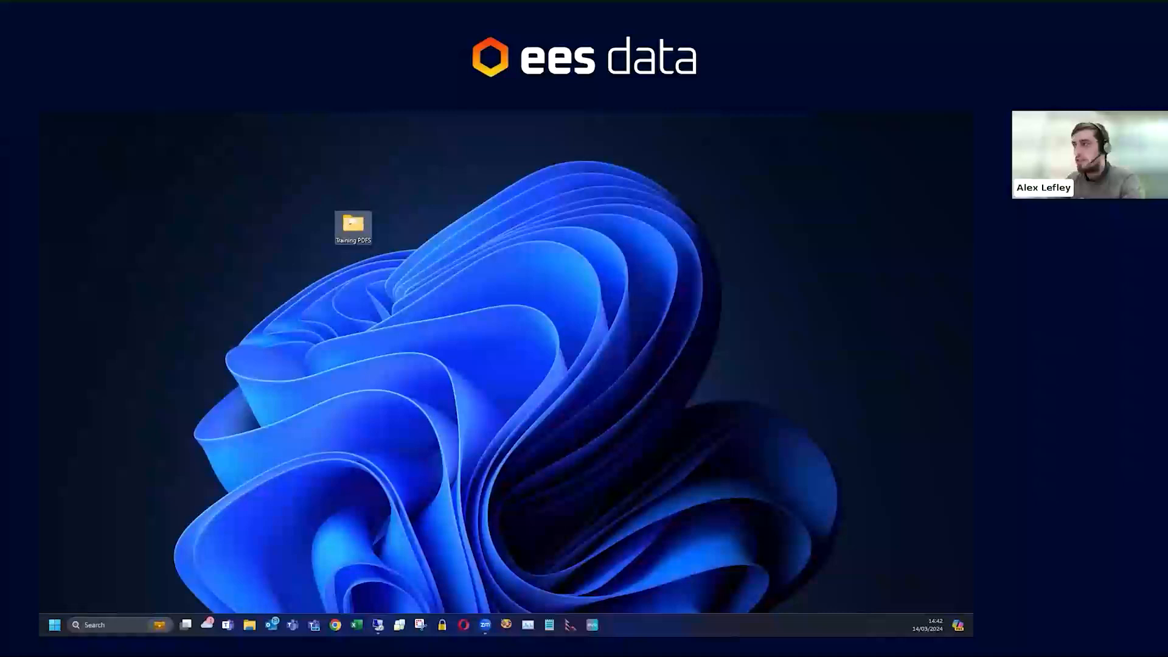
# Switch to the remote desktop session and open the Drawings folder inside the cloud Documents in File Explorer
pyautogui.moveTo(377, 625)
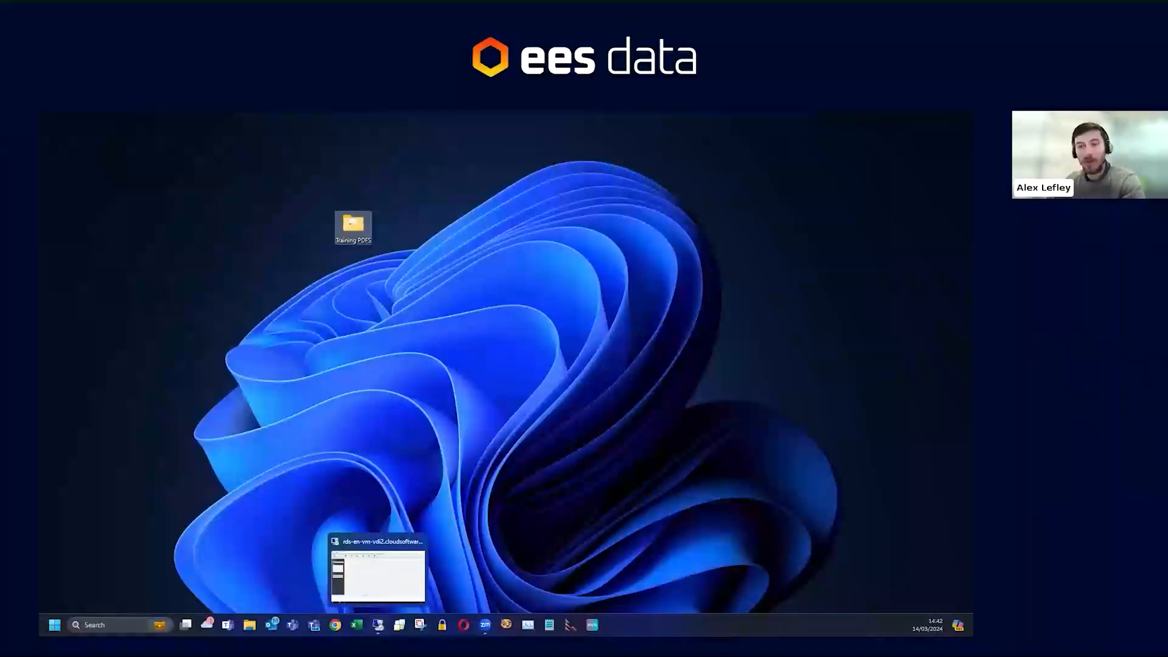
pyautogui.click(378, 625)
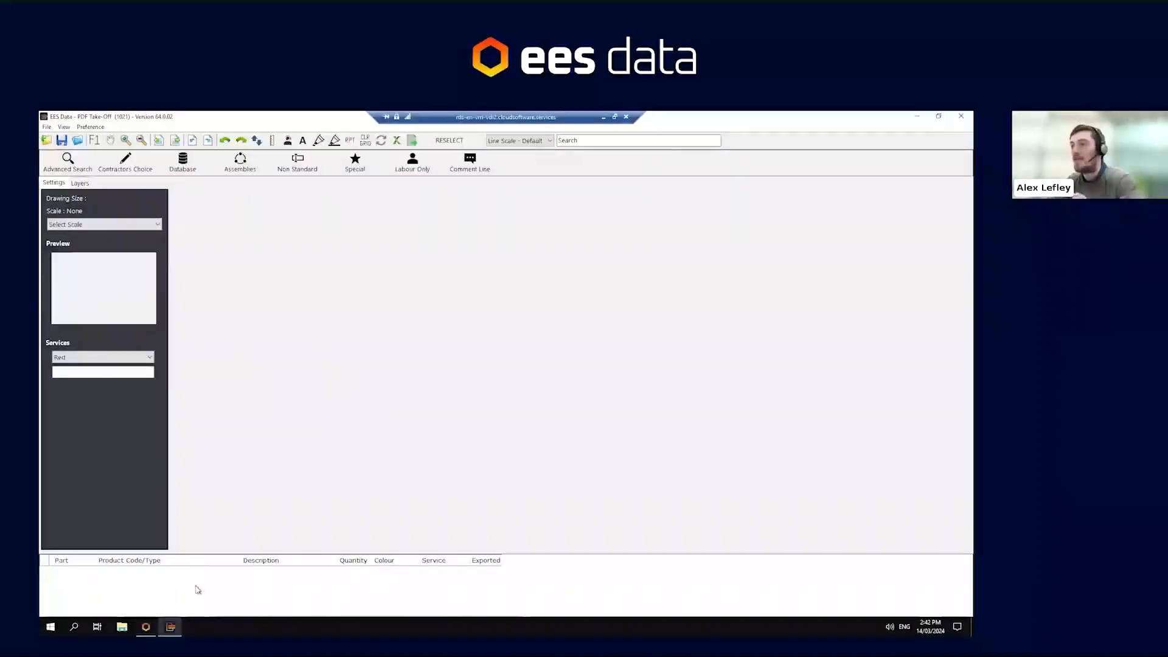
pyautogui.click(122, 627)
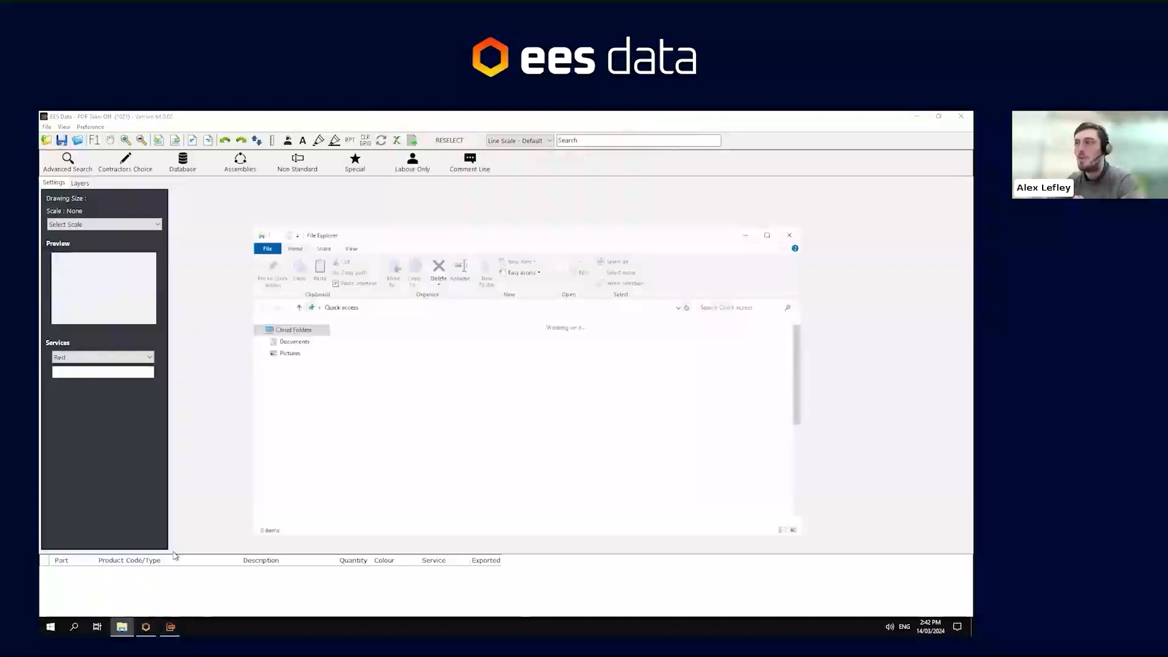
pyautogui.click(297, 343)
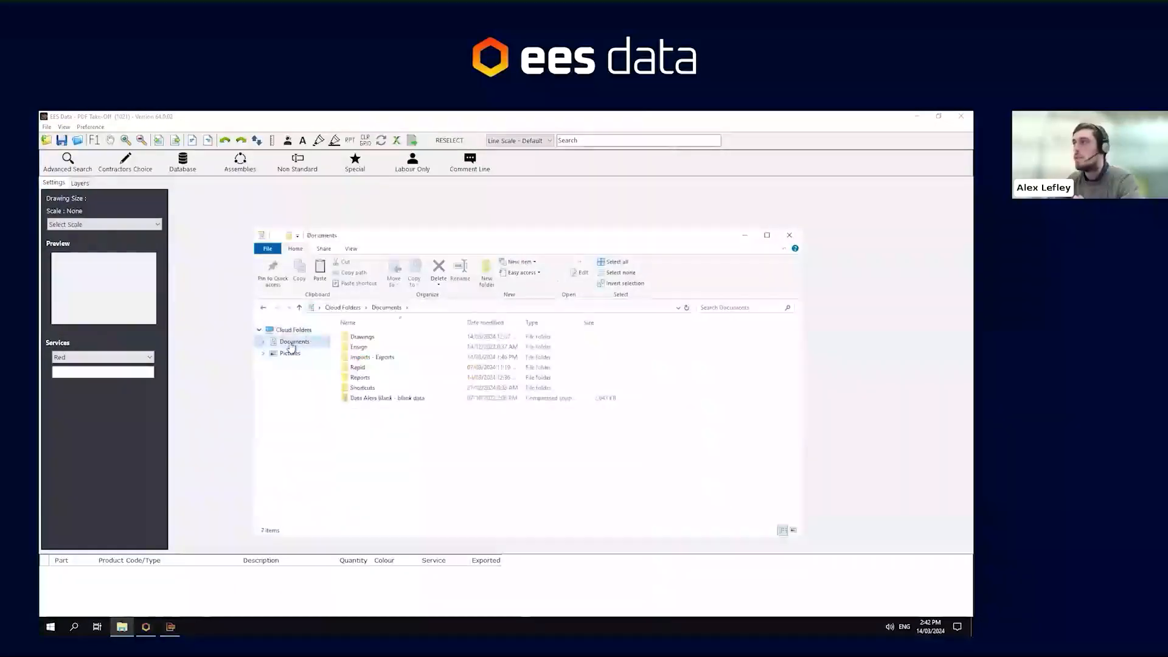
pyautogui.click(377, 337)
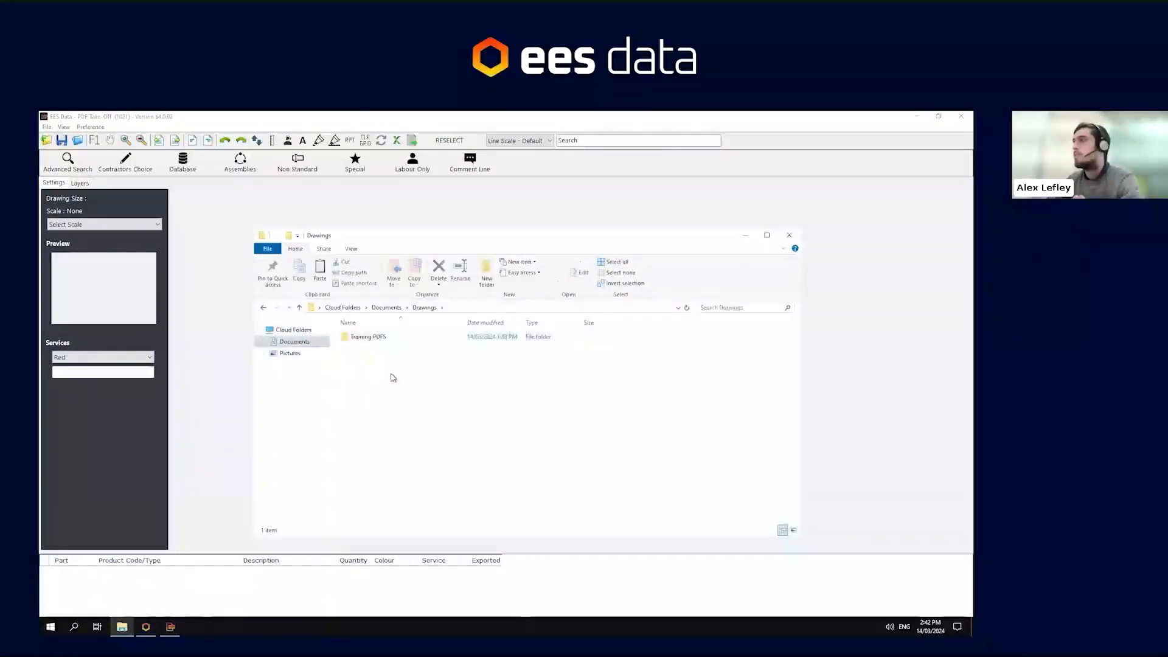
# Delete the old Training PDFS folder from Drawings and paste the copied Training PDFS folder in its place
pyautogui.rightClick(392, 378)
pyautogui.click(382, 353)
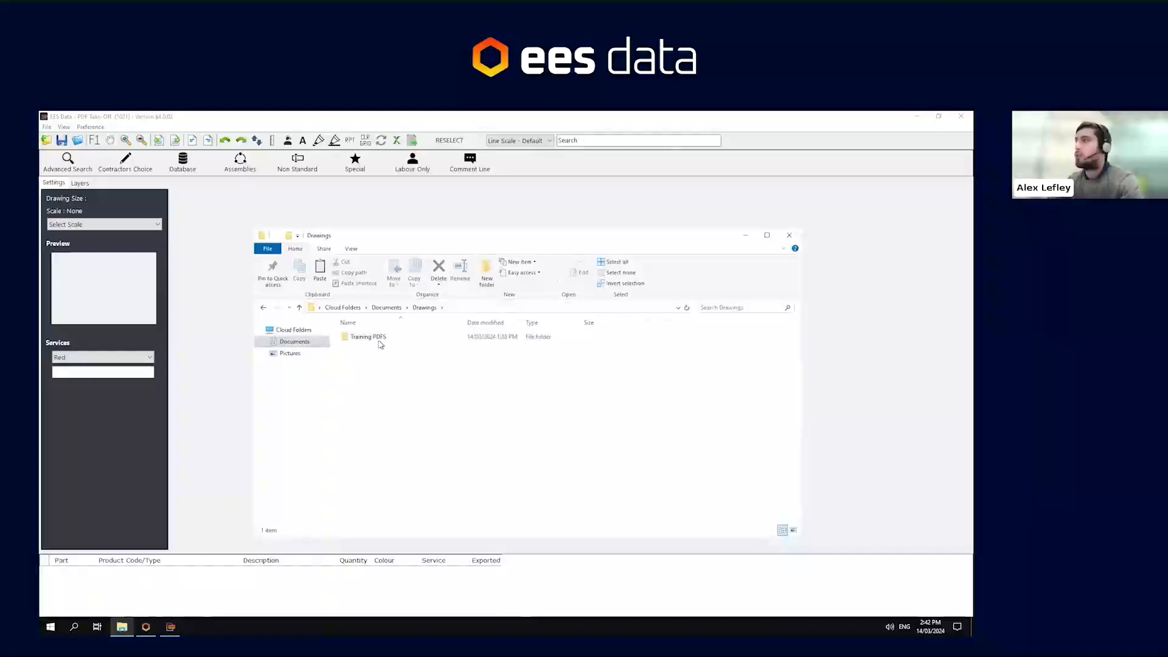
pyautogui.click(380, 344)
pyautogui.press('Delete')
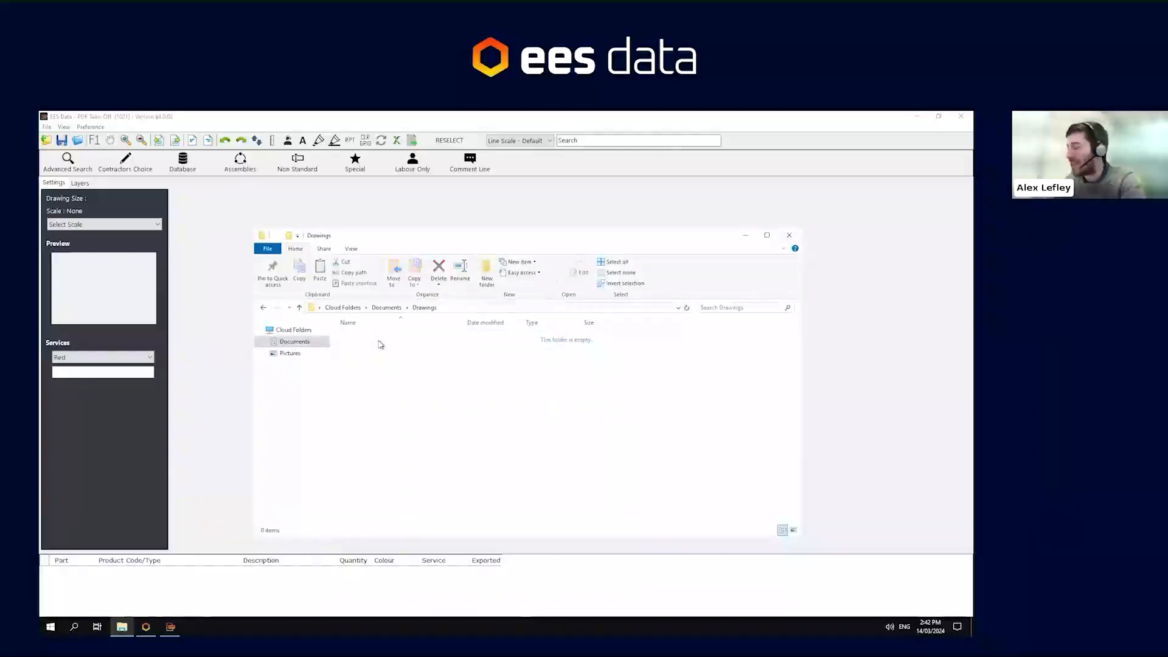
pyautogui.rightClick(380, 345)
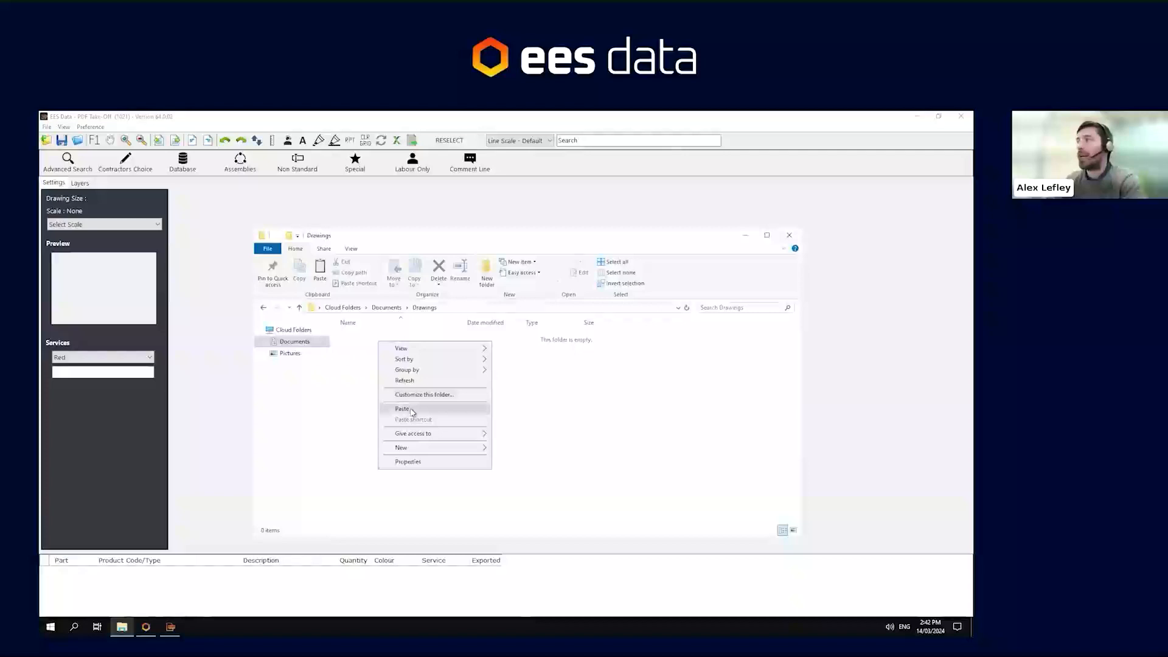
pyautogui.click(412, 408)
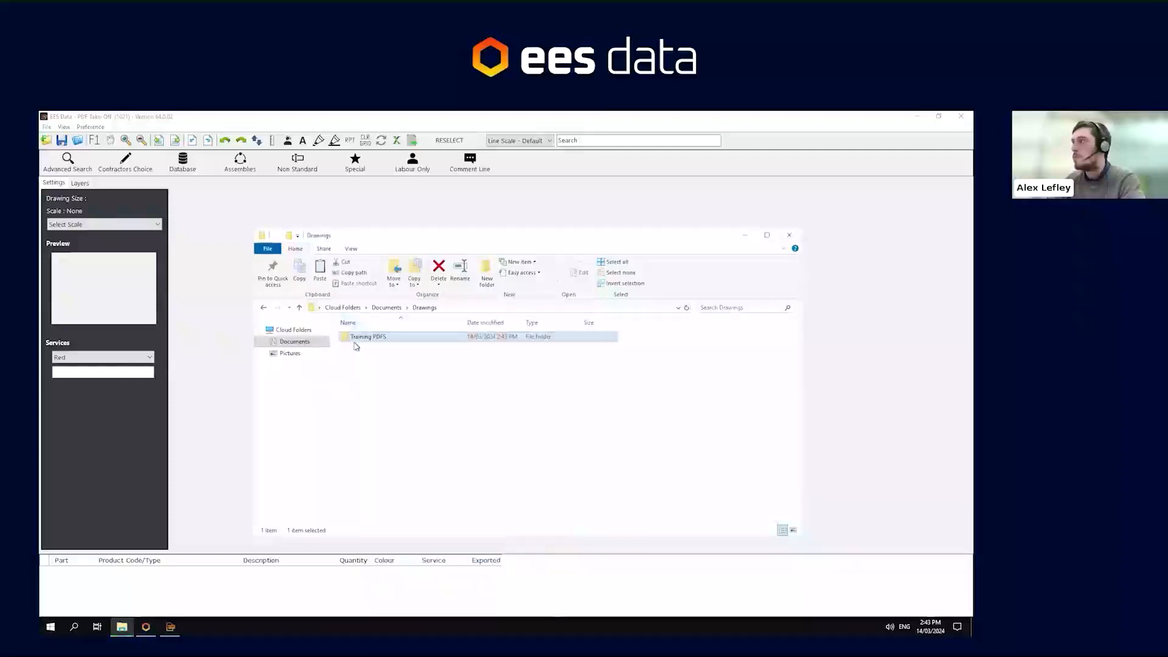
# Check the PDF files inside the pasted Training PDFS folder, then close File Explorer
pyautogui.doubleClick(530, 340)
pyautogui.moveTo(433, 411); pyautogui.dragTo(426, 333)
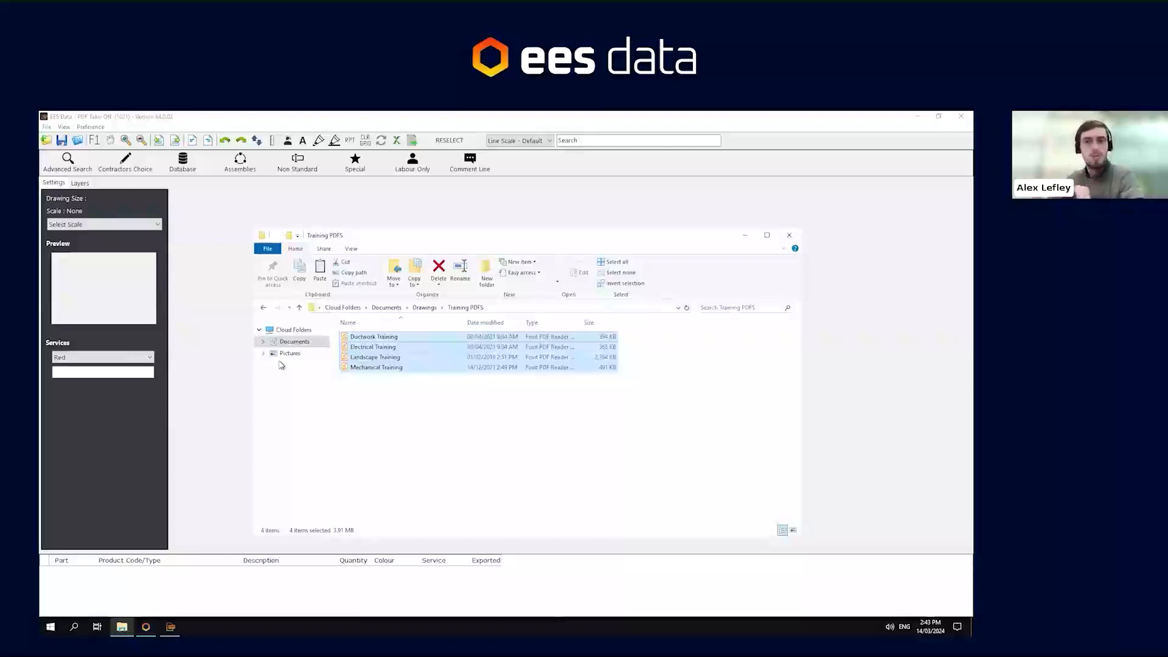
pyautogui.click(788, 235)
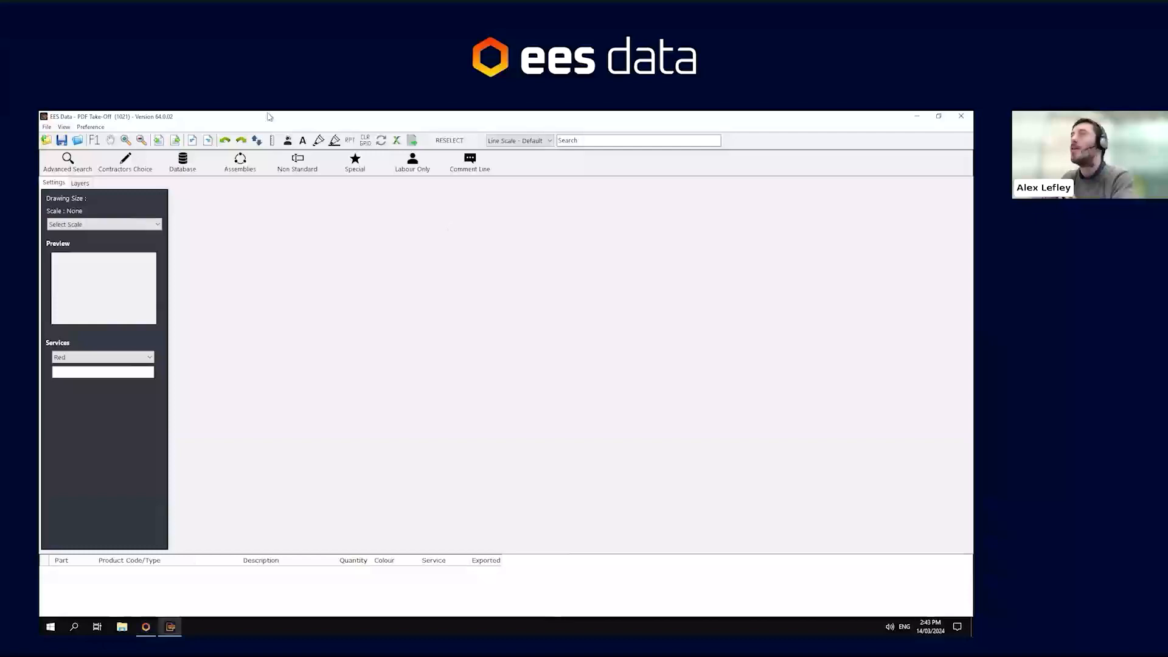
# Open the Mechanical Training PDF from the Training PDFS folder in PDF Take-Off
pyautogui.click(47, 127)
pyautogui.click(219, 277)
pyautogui.click(47, 142)
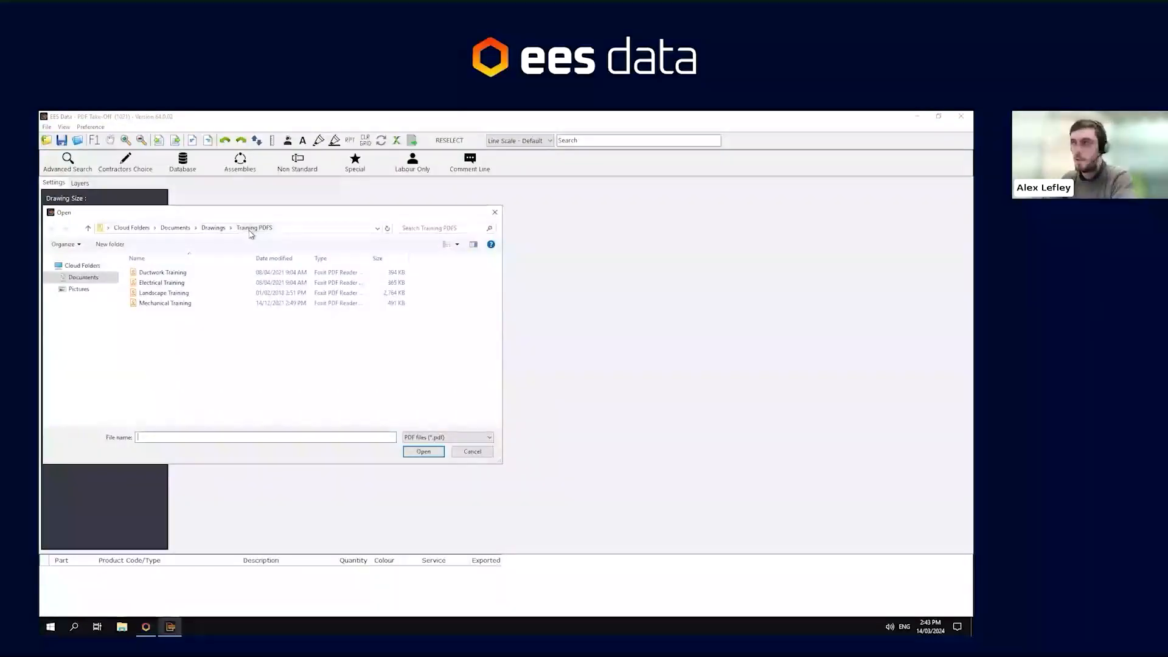
pyautogui.click(165, 304)
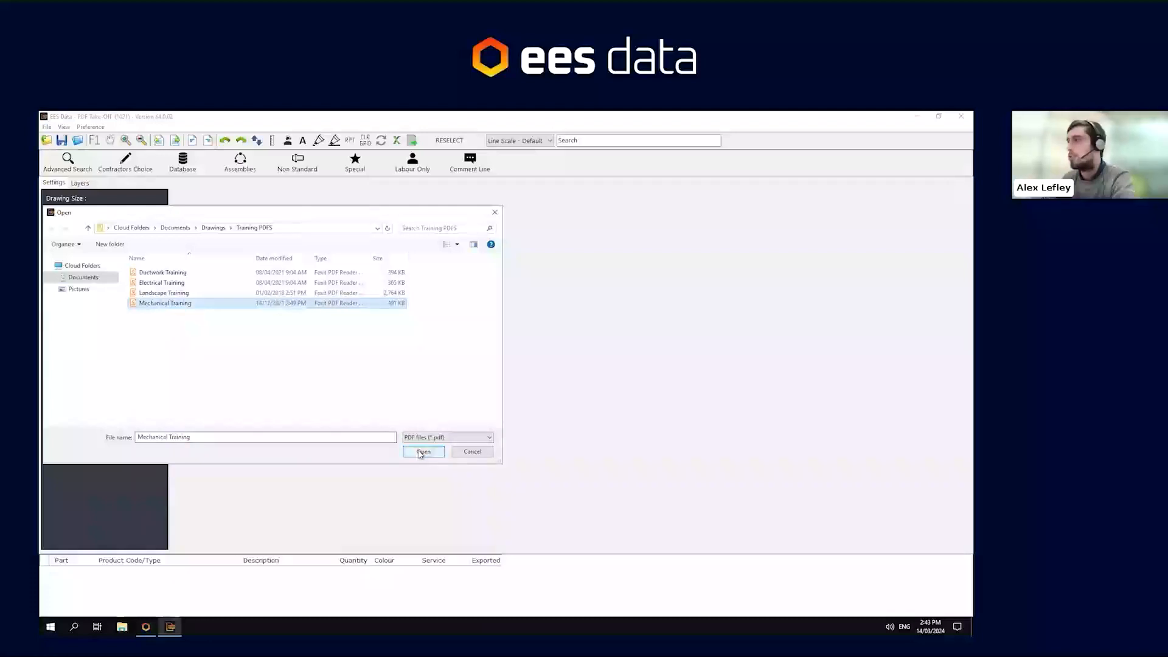
pyautogui.click(423, 452)
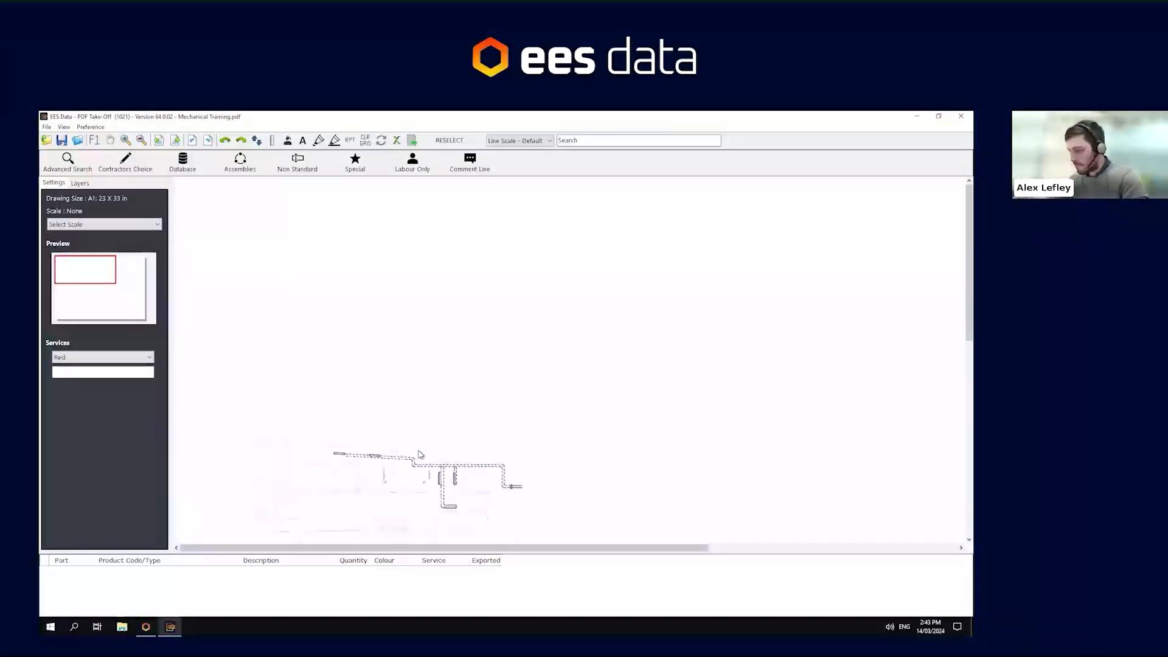
# Examine the mechanical drawing's pipework layout, looking closely at the runs around radiators PRAD-B.07 to PRAD-B.11
pyautogui.moveTo(494, 446); pyautogui.dragTo(389, 263)
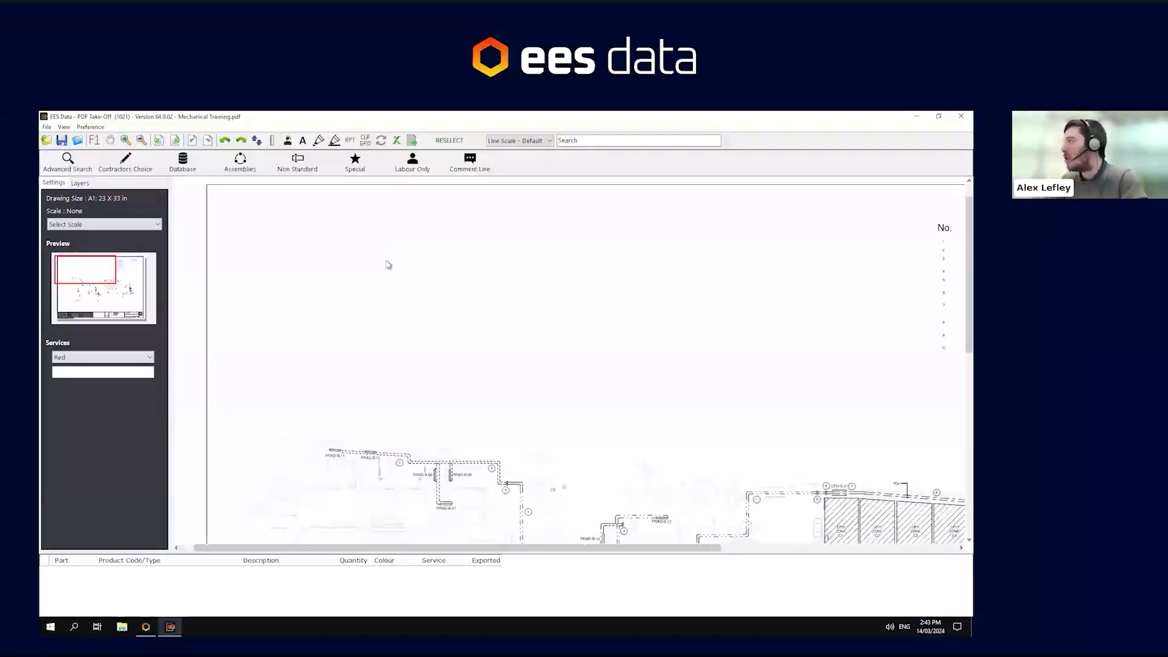
pyautogui.moveTo(542, 445); pyautogui.dragTo(446, 305)
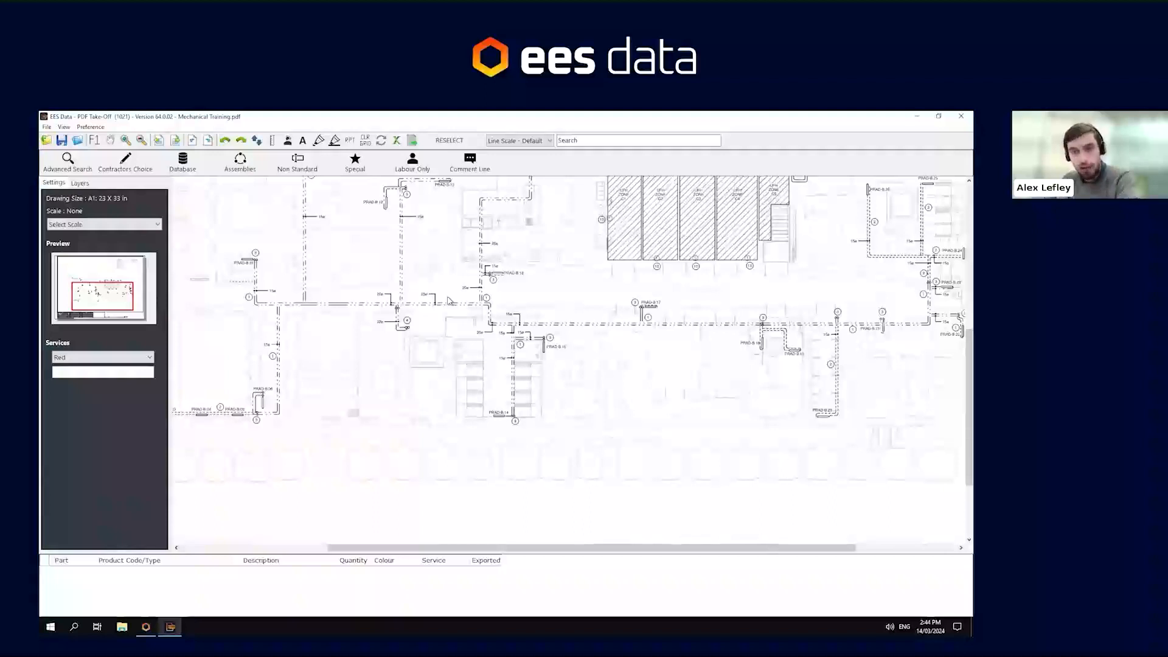
pyautogui.moveTo(588, 357); pyautogui.dragTo(682, 460)
pyautogui.moveTo(609, 435)
pyautogui.mouseDown()
pyautogui.moveTo(483, 378)
pyautogui.moveTo(625, 466)
pyautogui.mouseUp()
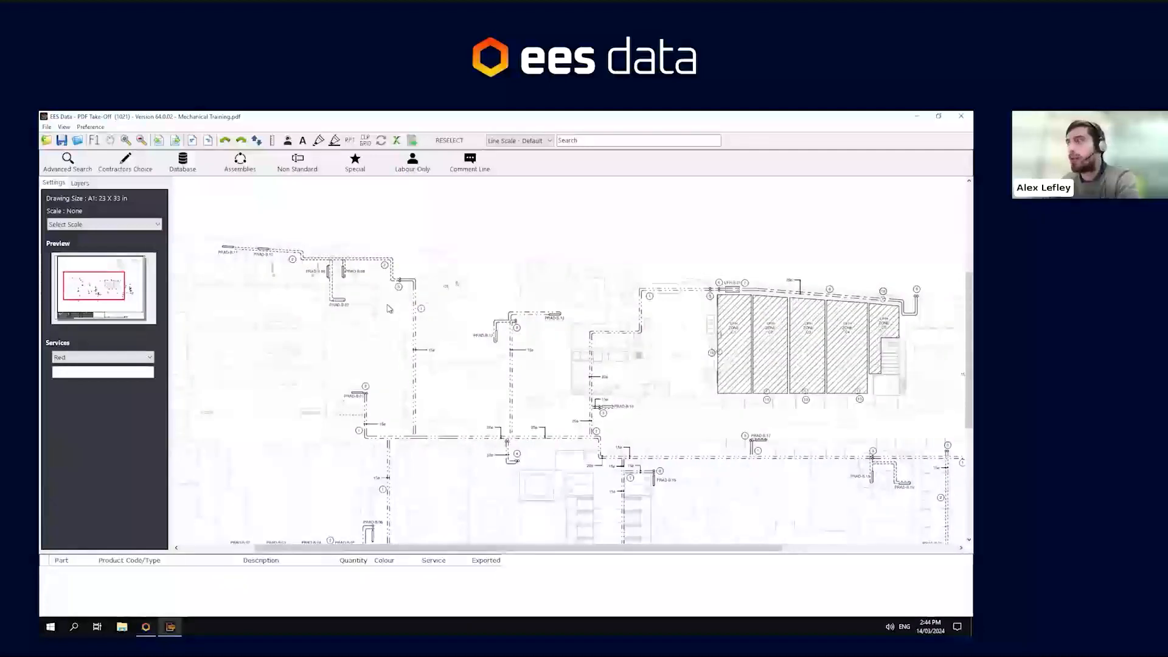
pyautogui.scroll(2, 389, 309)
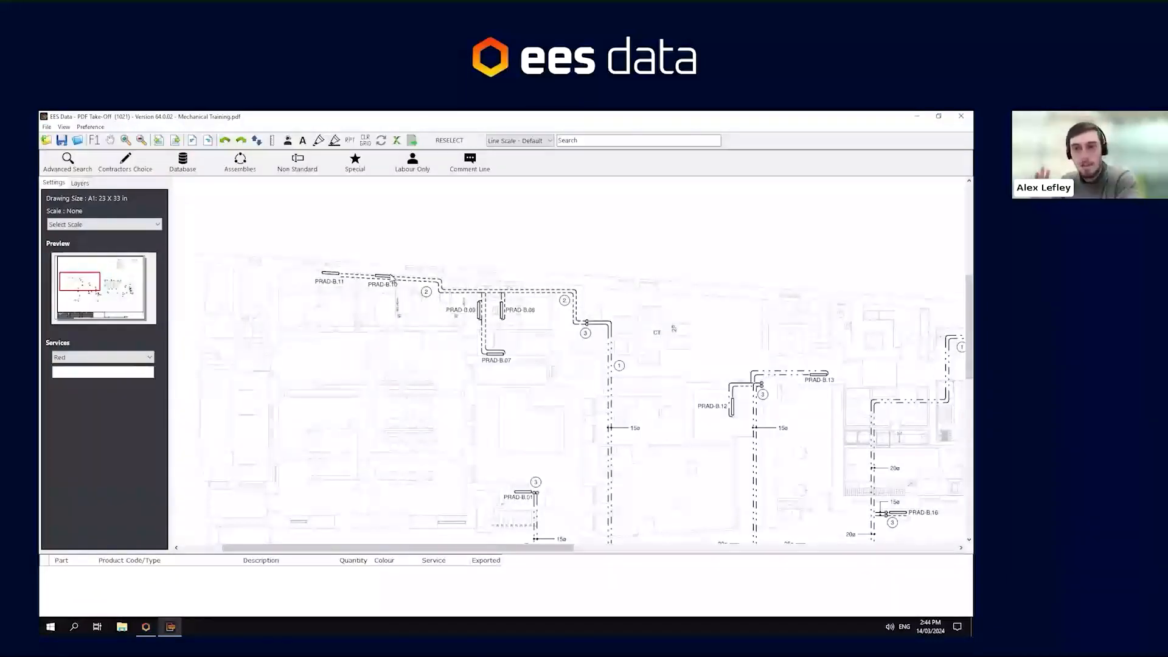
pyautogui.scroll(1, 401, 357)
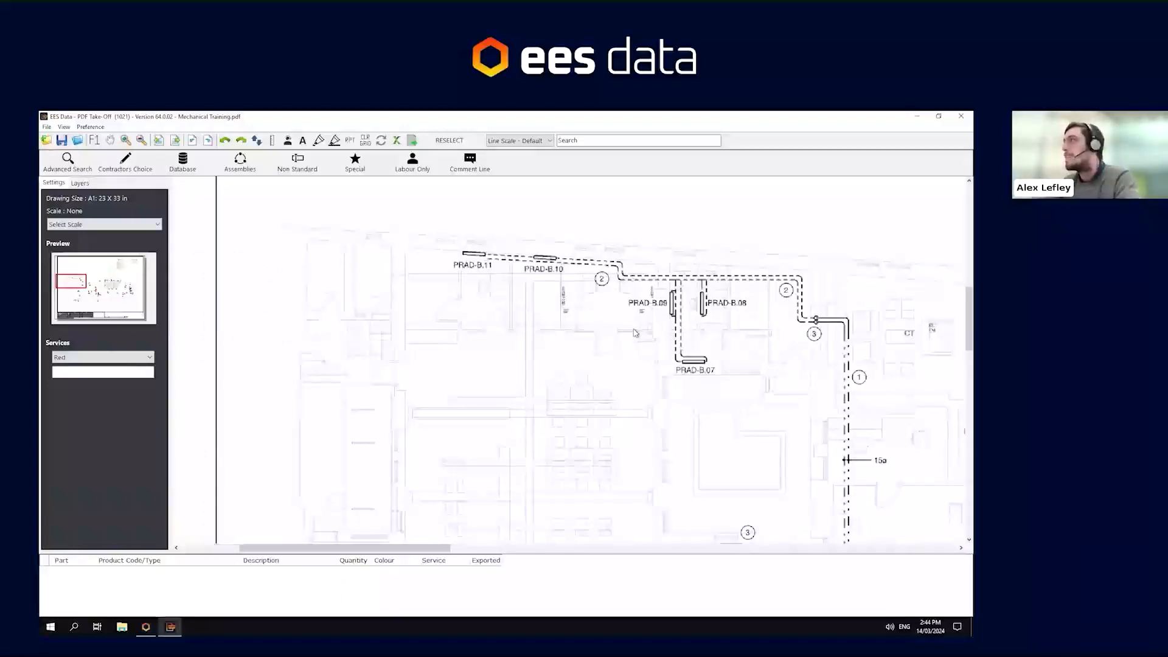
pyautogui.scroll(1, 635, 332)
pyautogui.scroll(1, 635, 333)
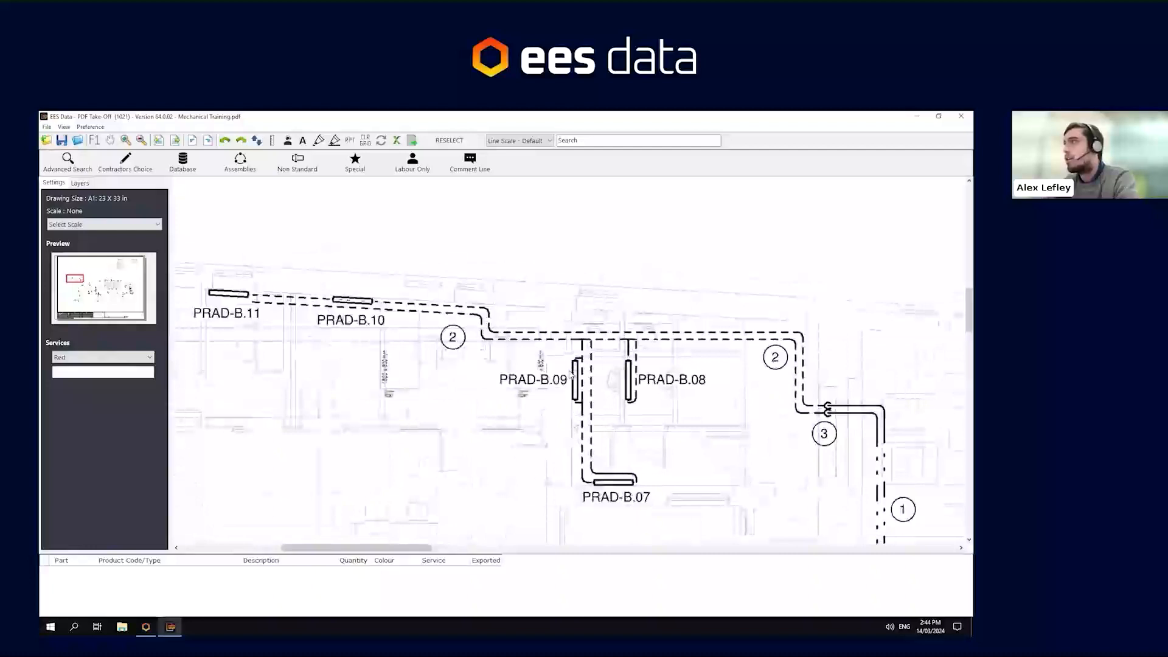
pyautogui.scroll(-2, 551, 389)
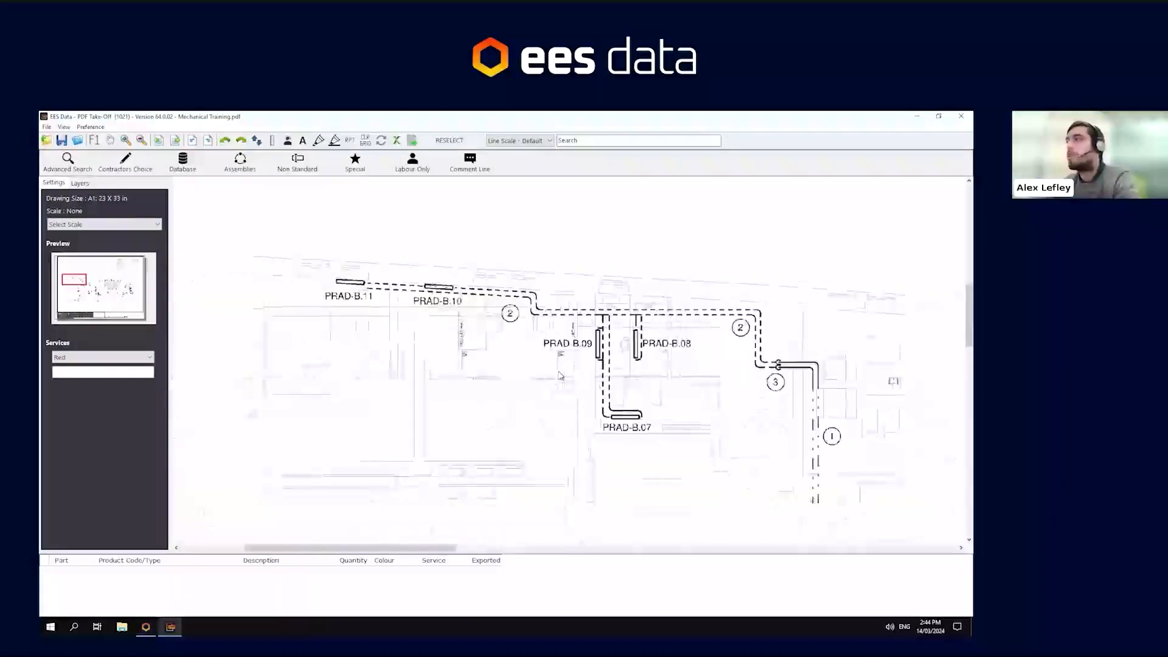
pyautogui.scroll(-1, 561, 375)
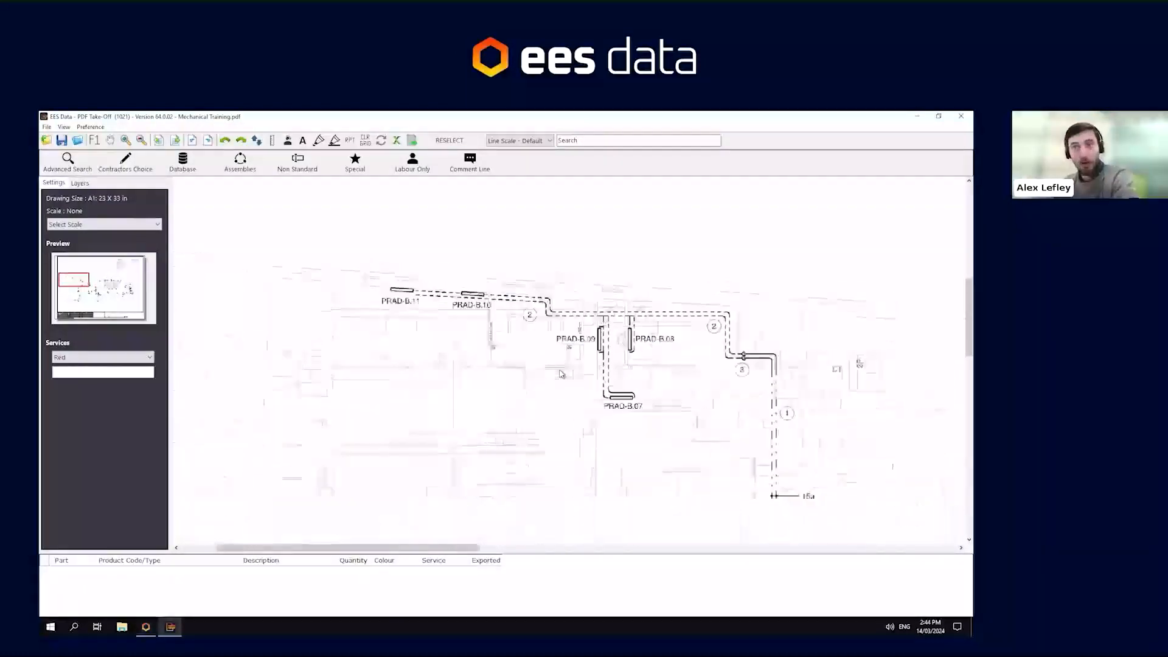
pyautogui.scroll(-1, 560, 373)
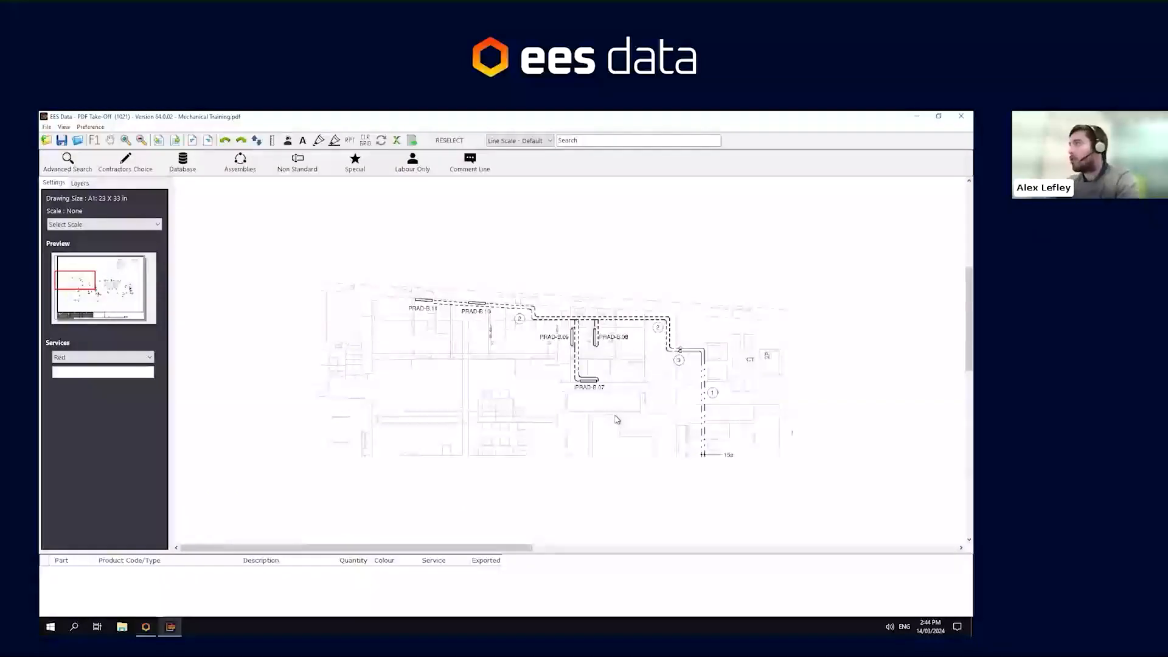
pyautogui.scroll(1, 616, 419)
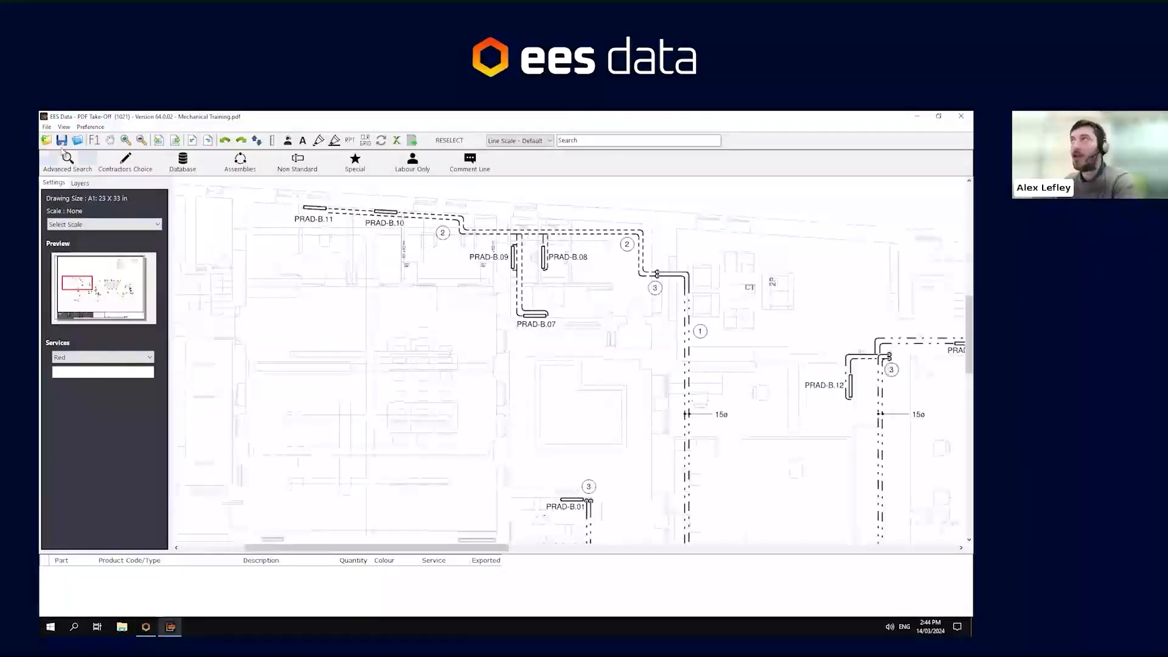
# Review the mouse wheel zoom and autosave options in the user preferences, then exit them
pyautogui.click(90, 127)
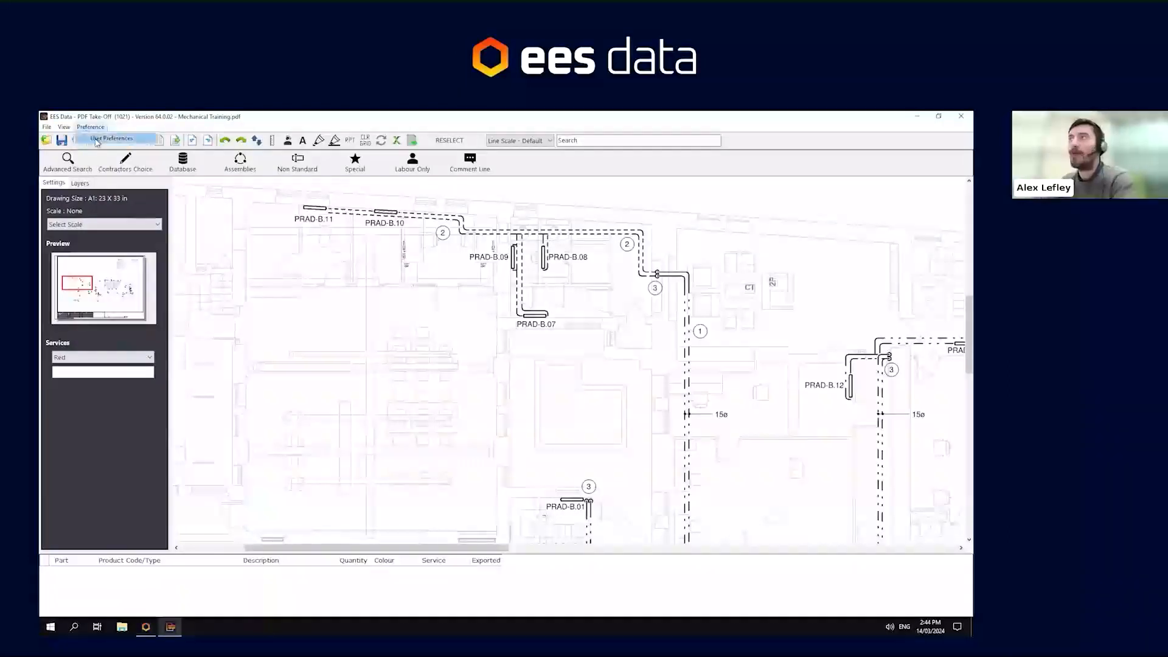
pyautogui.click(95, 140)
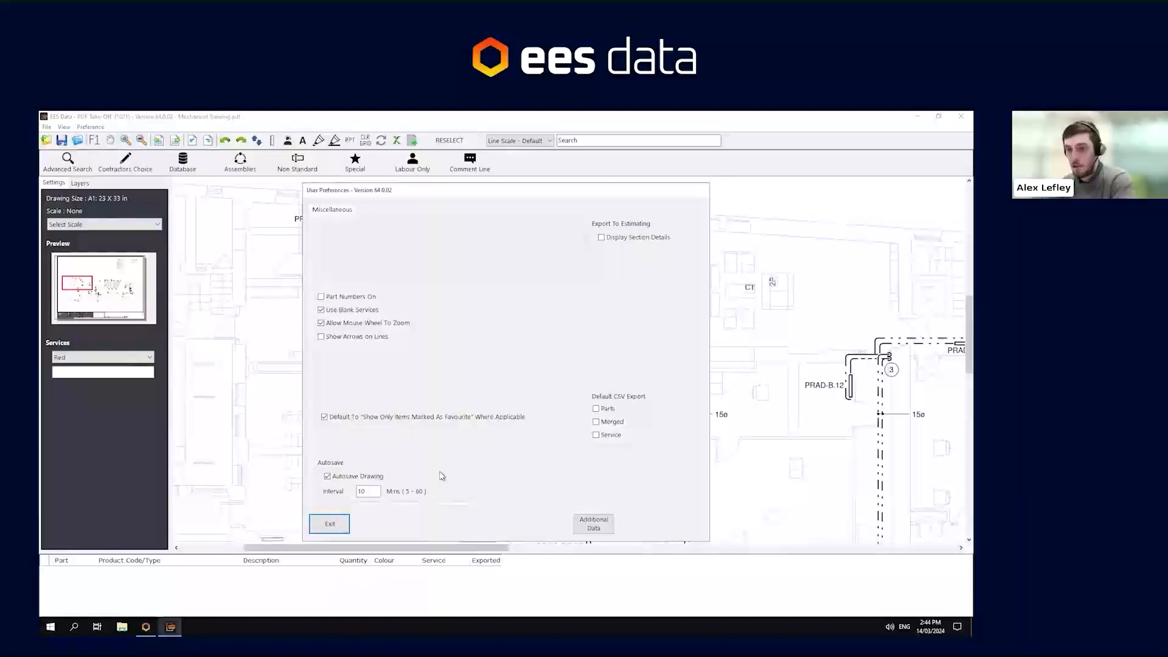
pyautogui.click(342, 528)
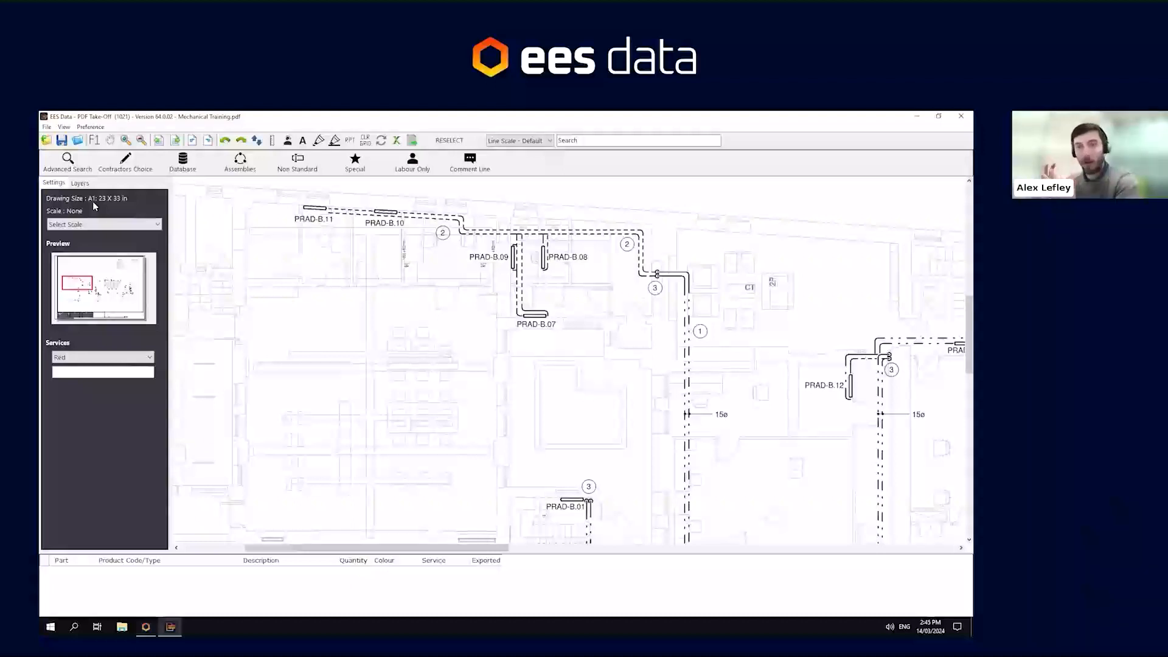
# Check the scale noted in the drawing's title block and set the drawing scale to 1:100
pyautogui.moveTo(652, 308)
pyautogui.mouseDown()
pyautogui.moveTo(803, 388)
pyautogui.moveTo(856, 364)
pyautogui.moveTo(610, 289)
pyautogui.mouseUp()
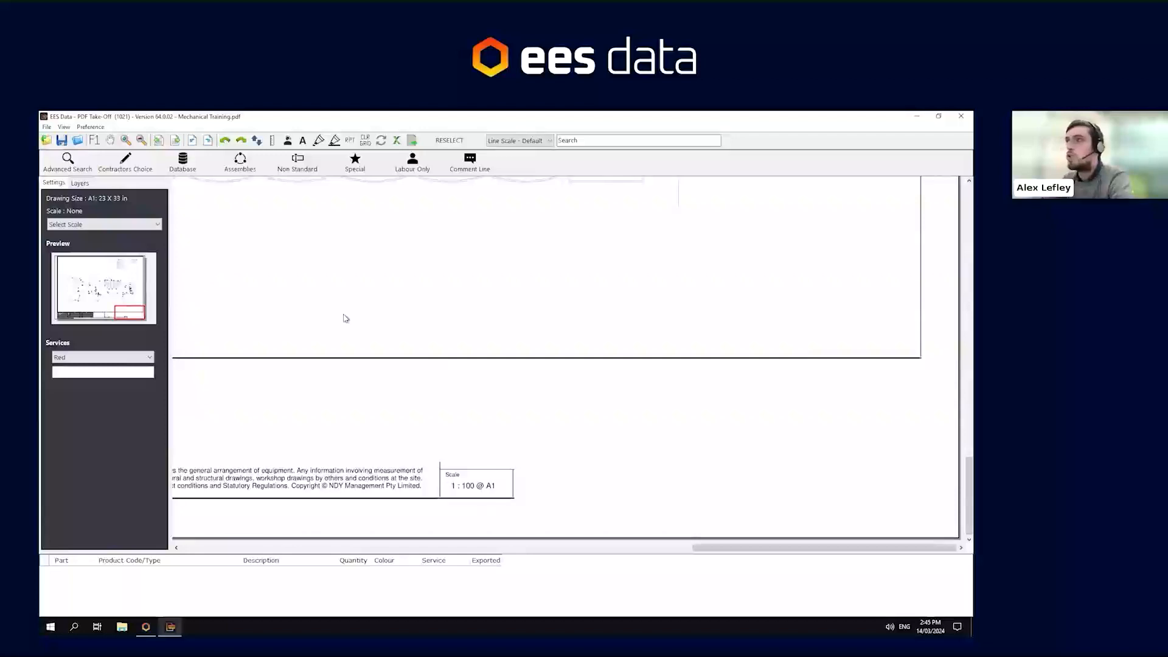
pyautogui.click(123, 225)
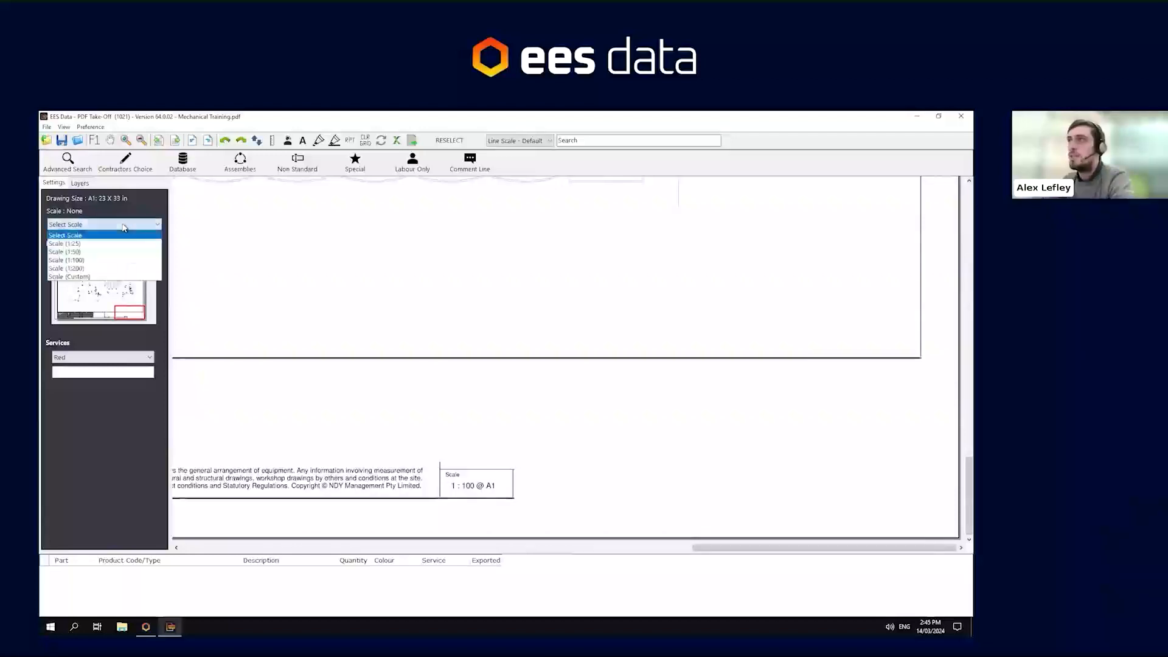
pyautogui.click(97, 264)
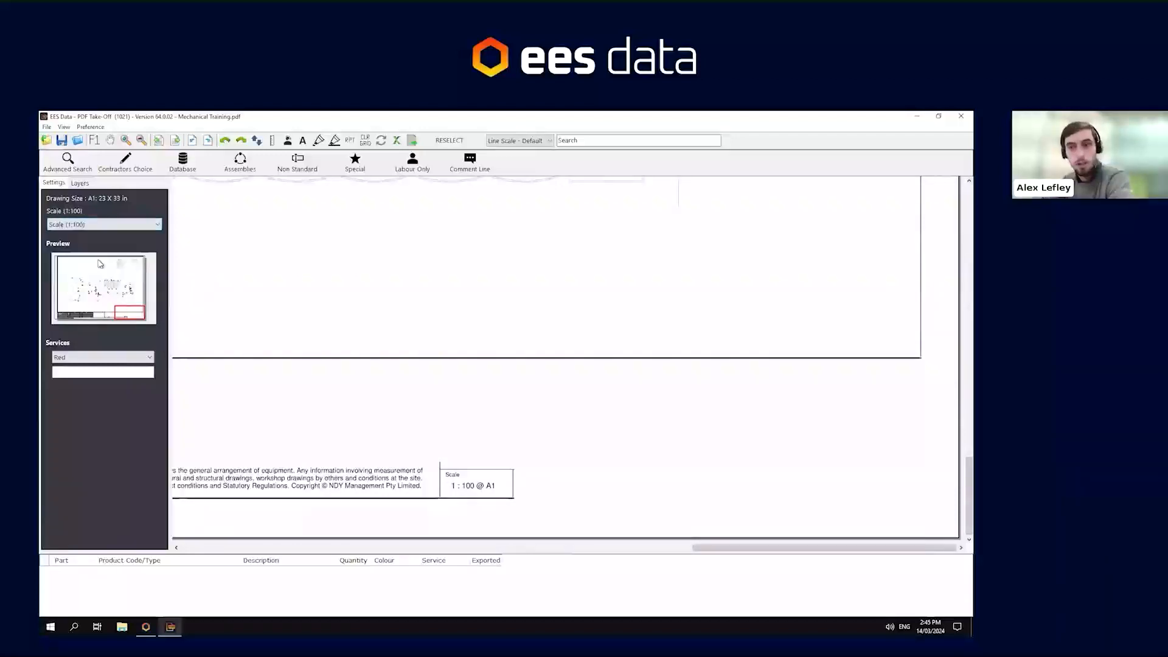
# Measure the door in the doorway east of radiator PRAD-B.15 to check the drawing scale, and dismiss the result
pyautogui.moveTo(286, 280); pyautogui.dragTo(517, 513)
pyautogui.moveTo(366, 262); pyautogui.dragTo(449, 345)
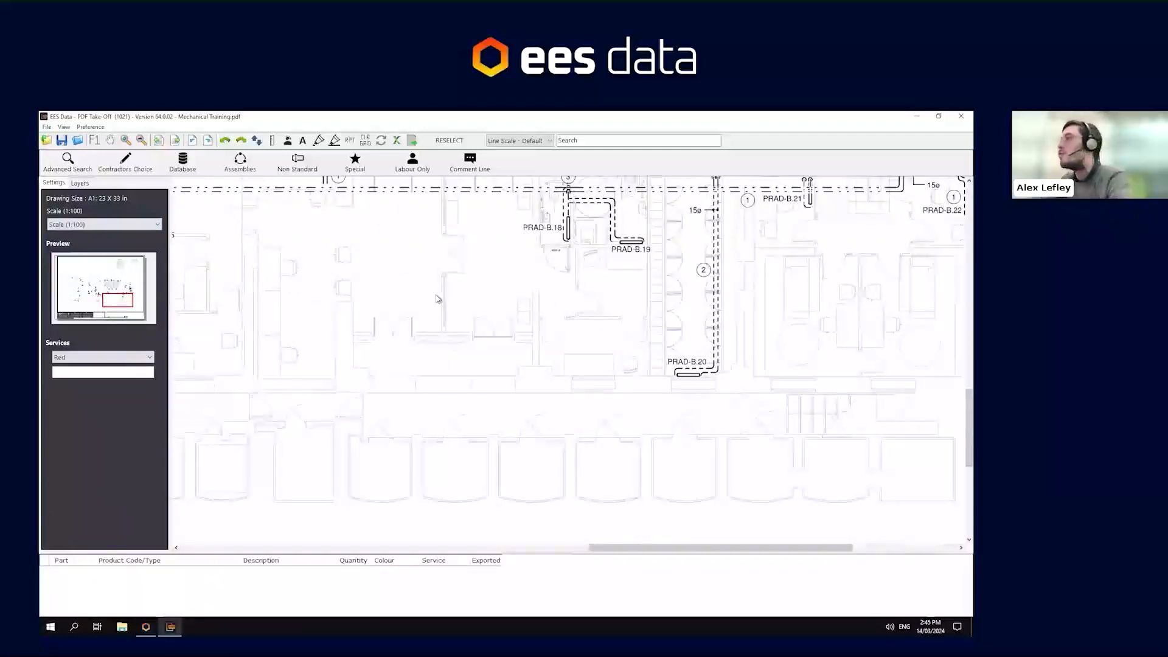
pyautogui.moveTo(461, 304); pyautogui.dragTo(498, 347)
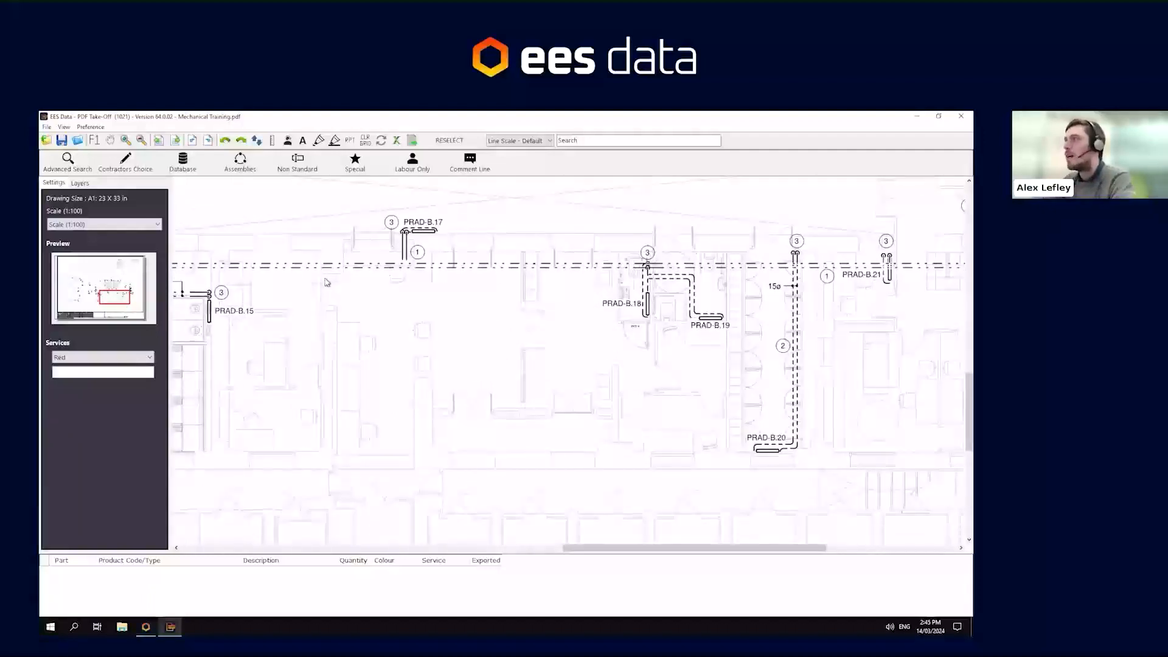
pyautogui.scroll(1, 327, 282)
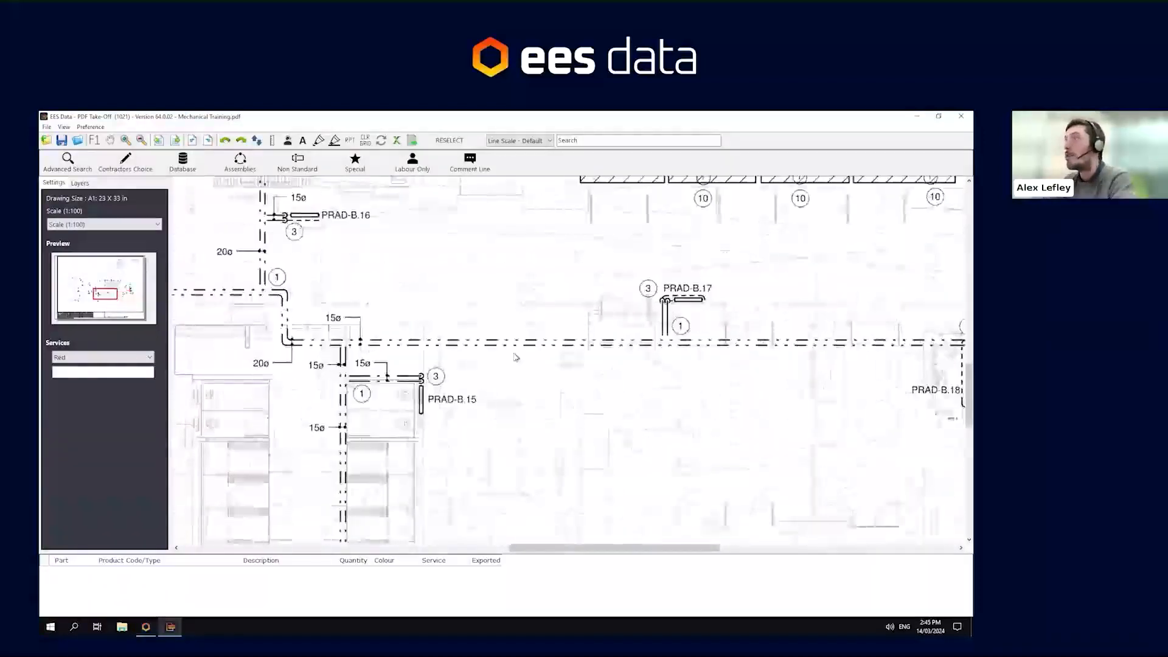
pyautogui.scroll(1, 593, 387)
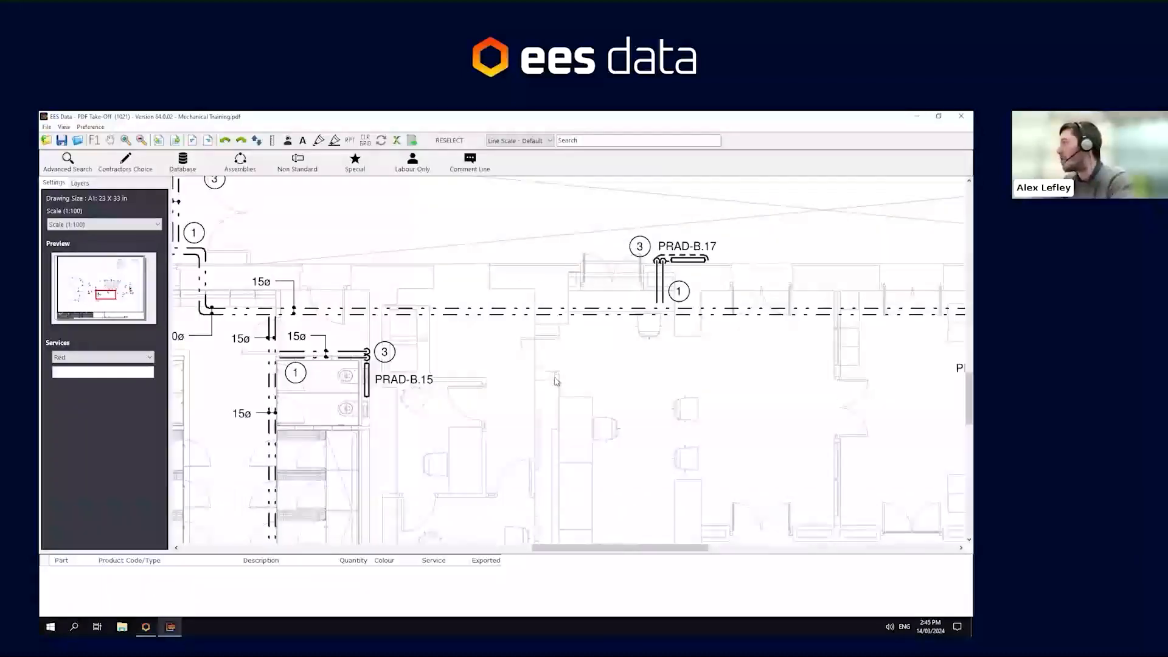
pyautogui.scroll(1, 555, 384)
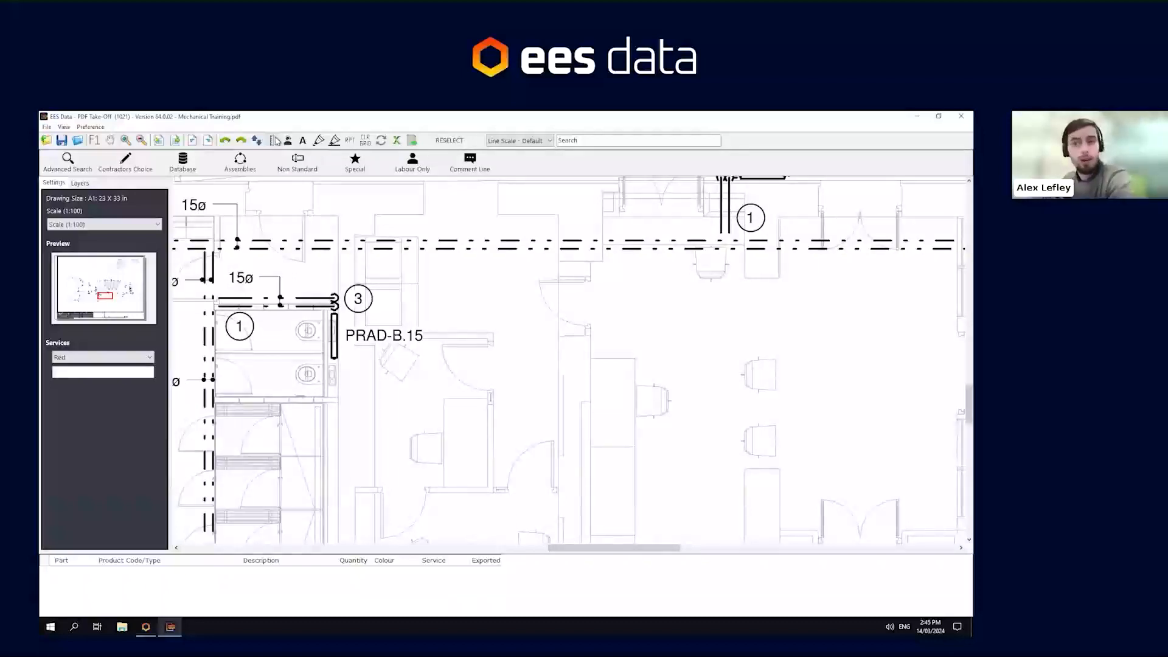
pyautogui.click(275, 140)
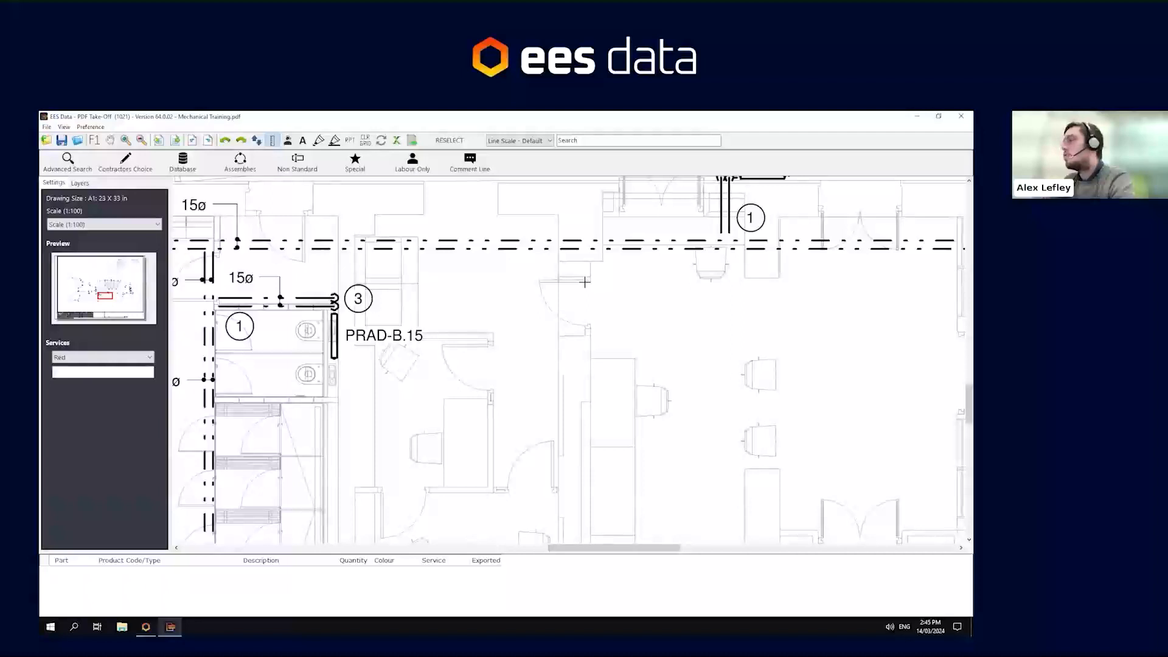
pyautogui.click(539, 281)
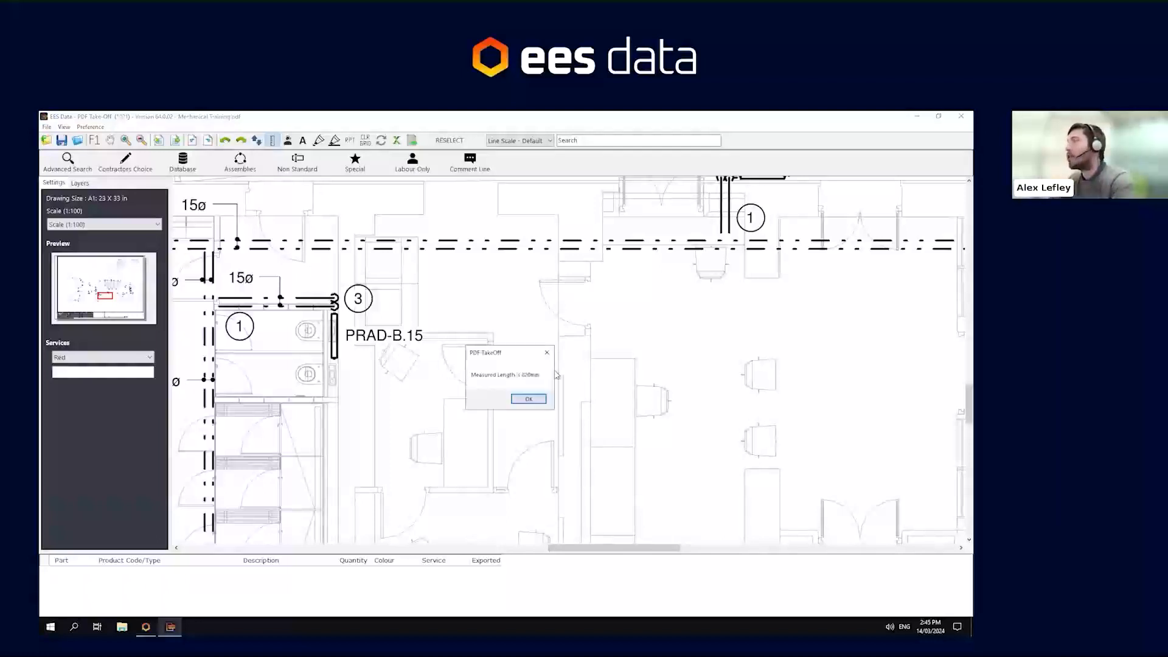
pyautogui.click(529, 399)
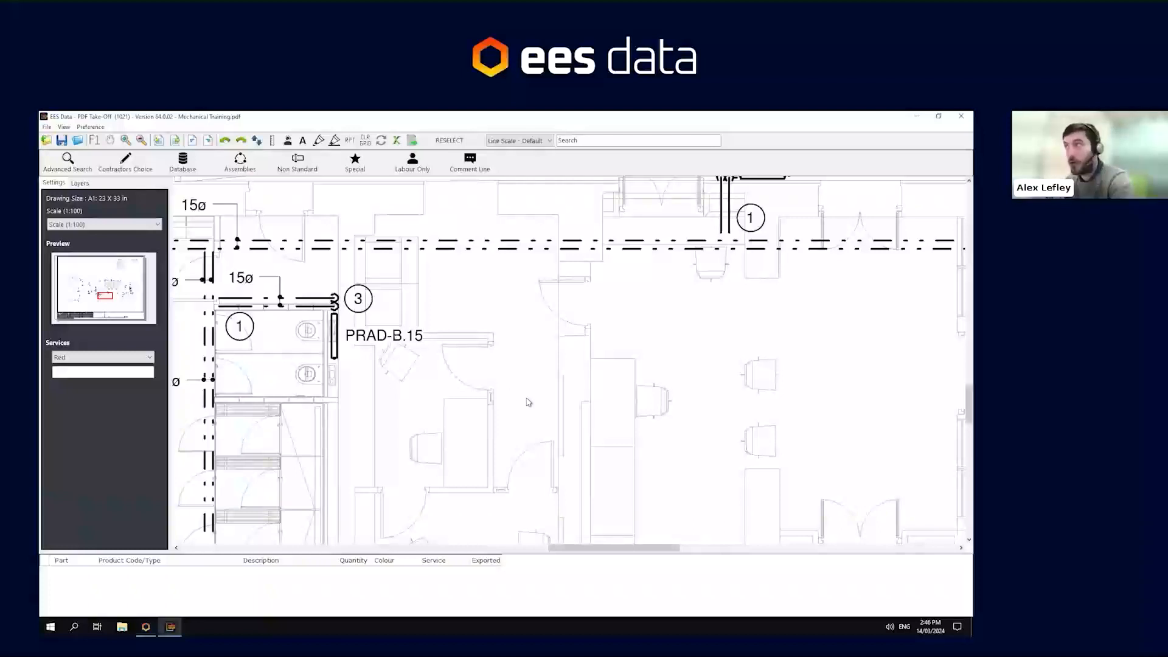
# Calibrate a custom scale by measuring the same door as 860 mm, and restore the drawing scale to 1:100
pyautogui.click(137, 225)
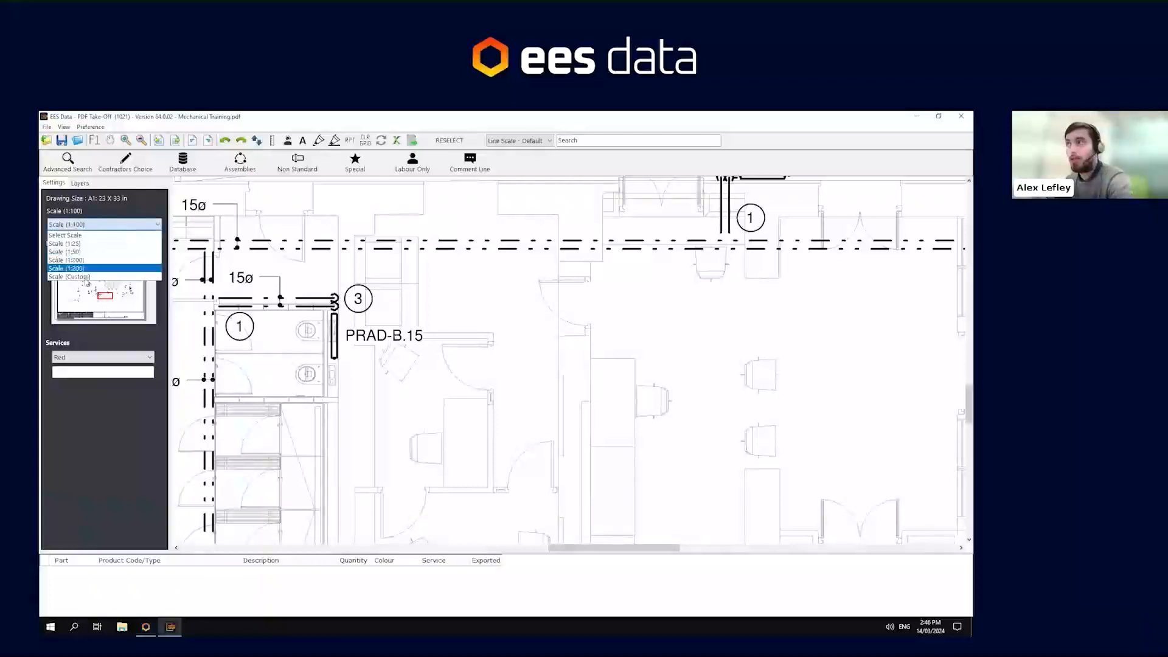
pyautogui.click(86, 277)
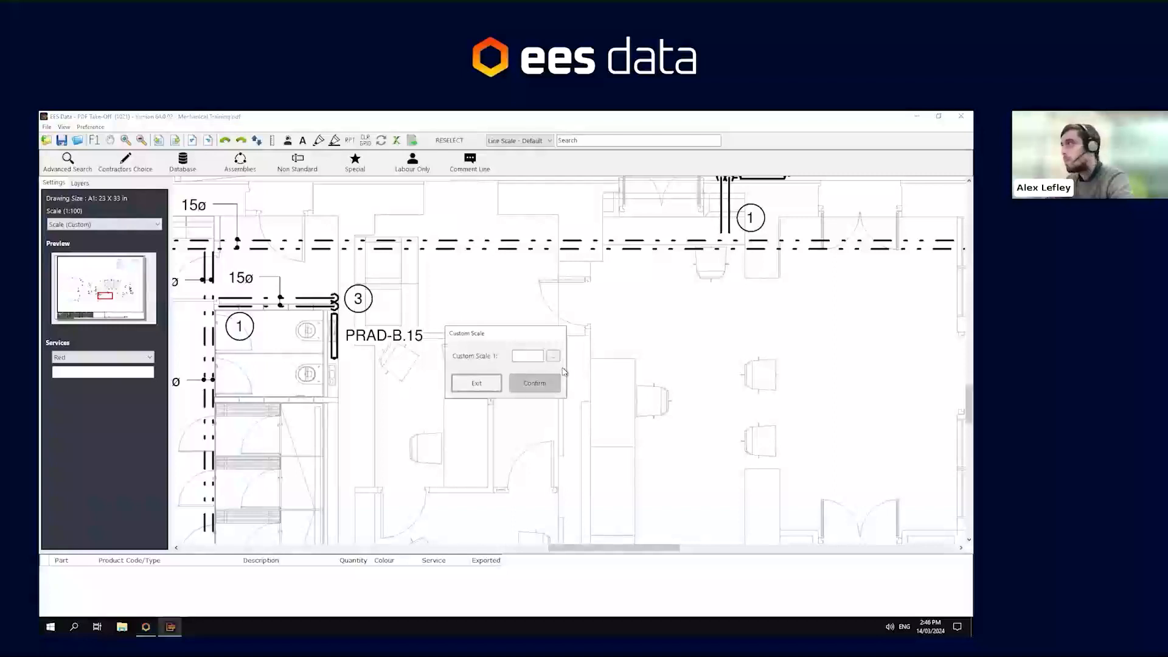
pyautogui.click(477, 383)
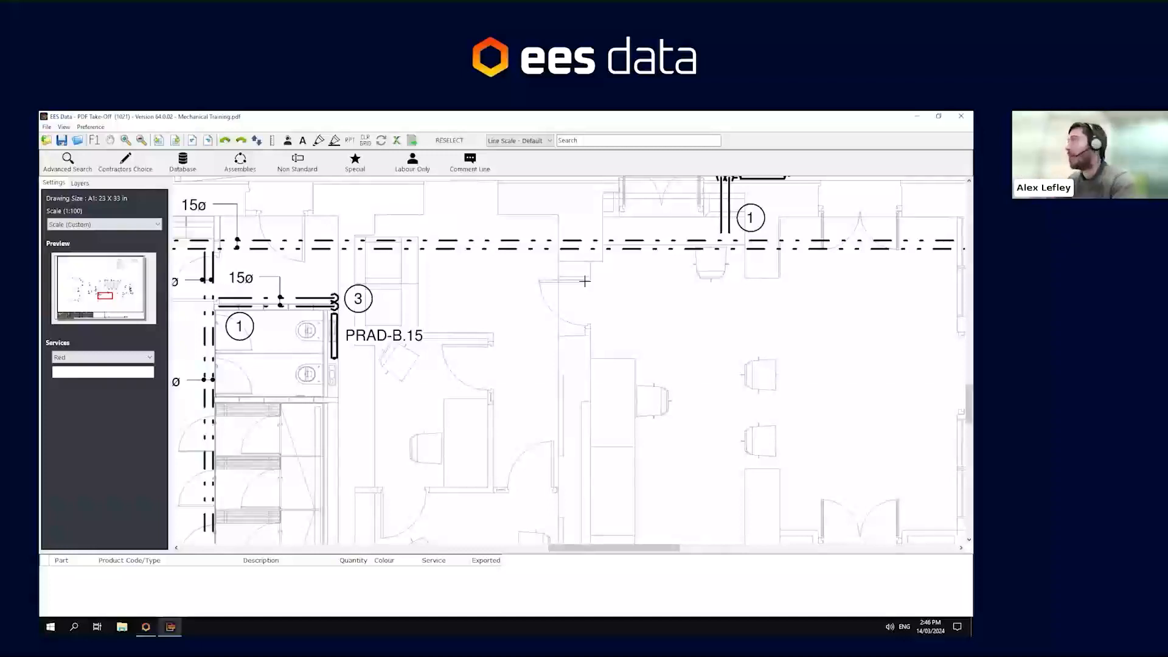
pyautogui.click(539, 281)
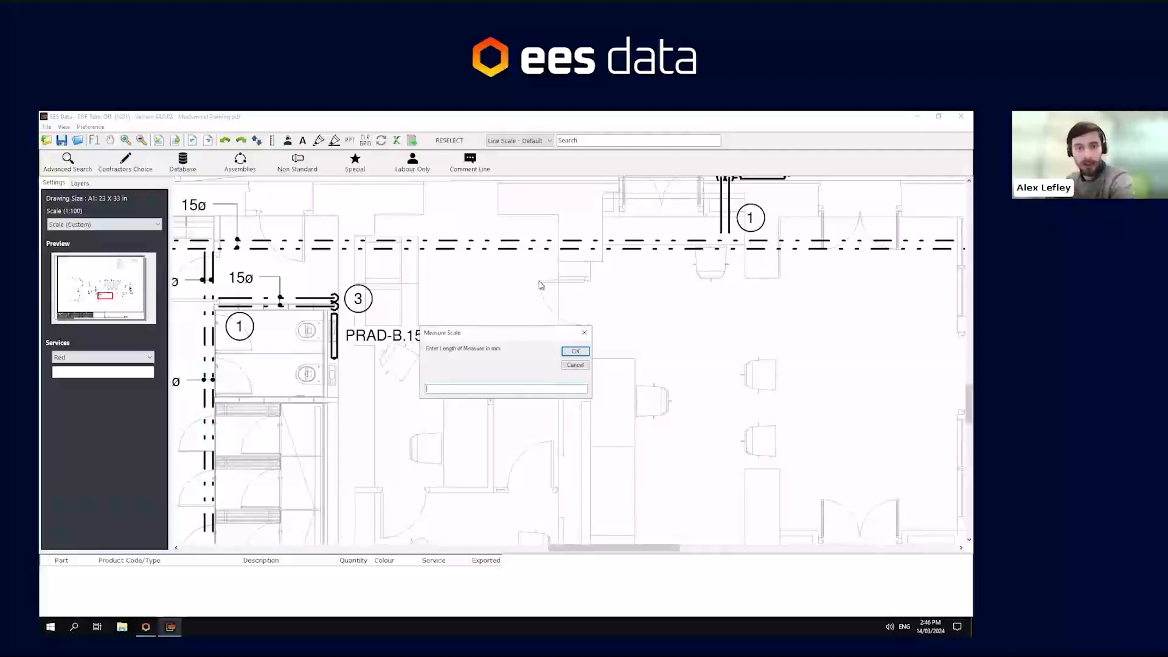
pyautogui.write('860')
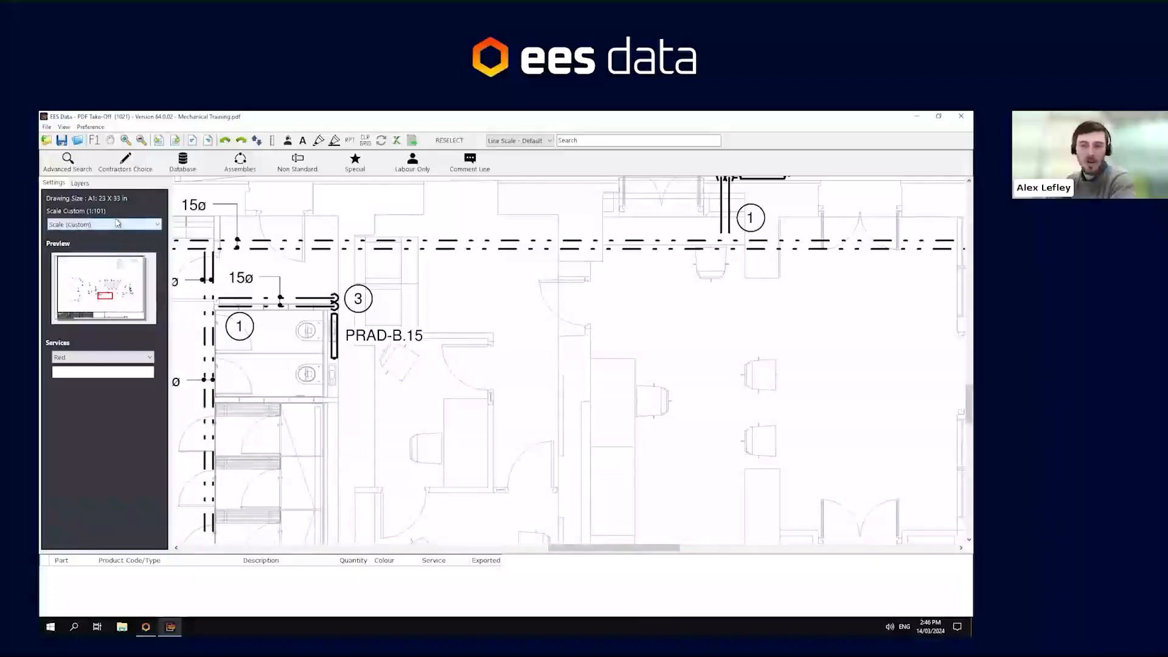
pyautogui.click(119, 224)
pyautogui.click(89, 262)
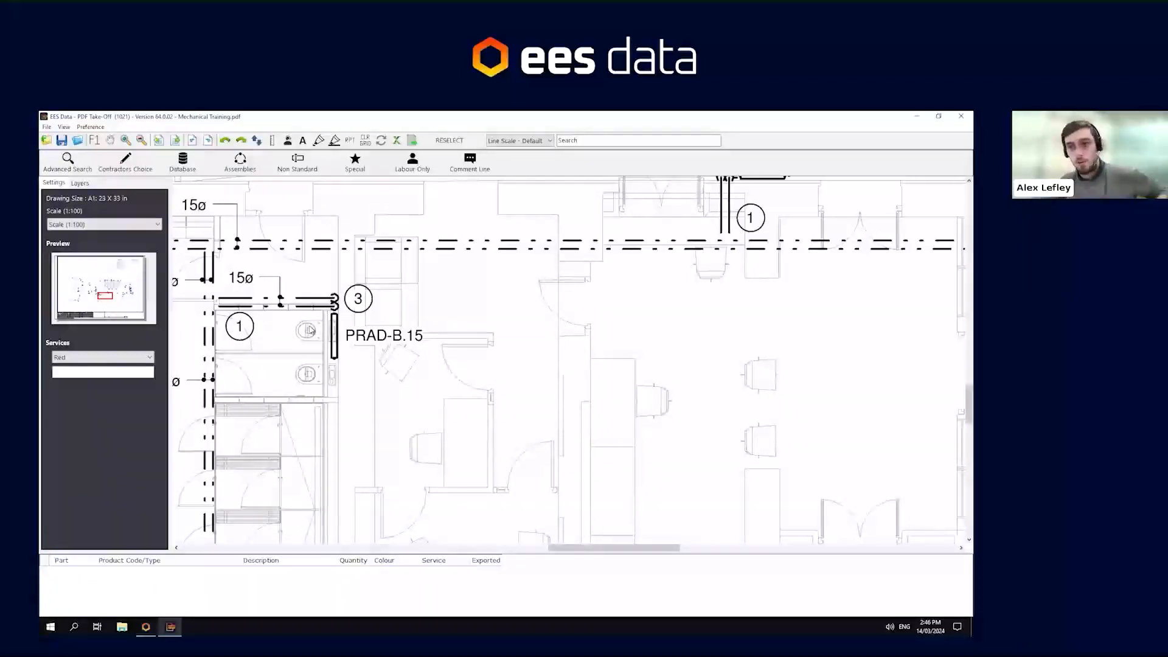
# Compare the item categories in the main job's take-off with the PDF Take-Off Database categories, and exit the database
pyautogui.scroll(-3, 459, 421)
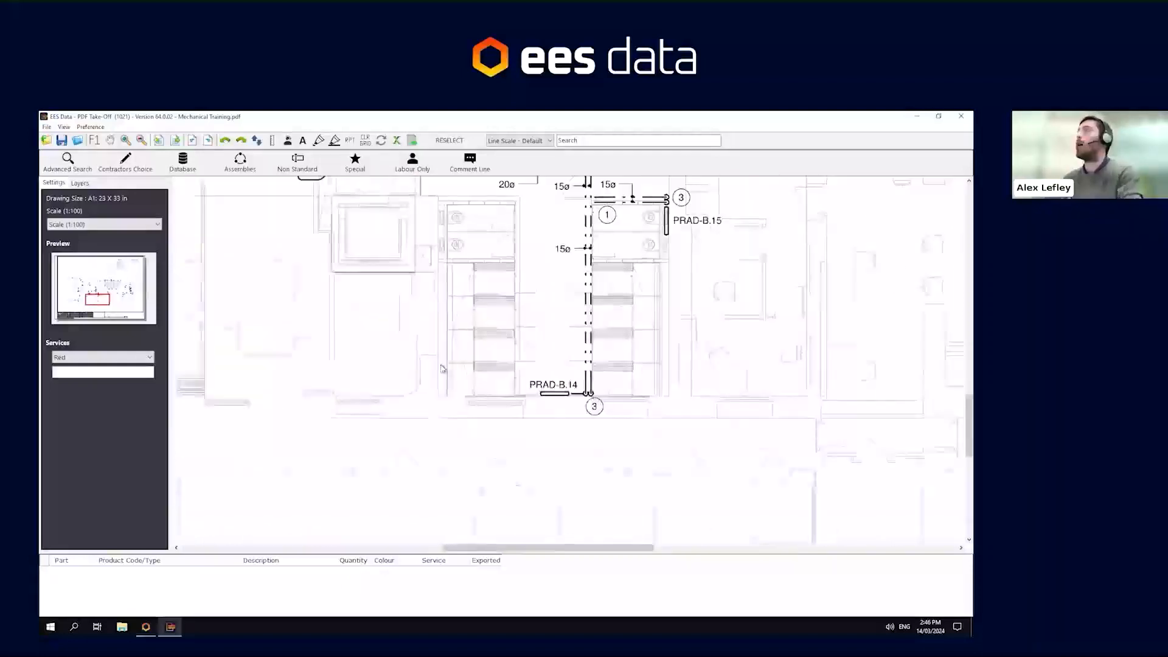
pyautogui.moveTo(318, 273); pyautogui.dragTo(387, 381)
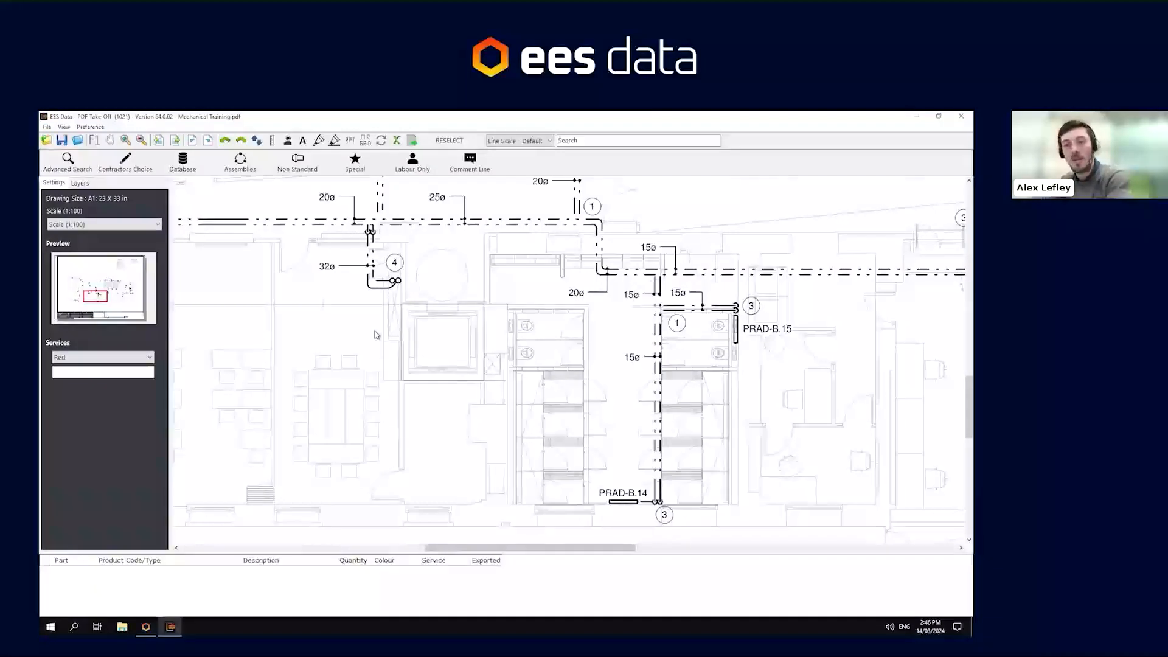
pyautogui.moveTo(376, 334)
pyautogui.mouseDown()
pyautogui.moveTo(449, 437)
pyautogui.moveTo(510, 448)
pyautogui.mouseUp()
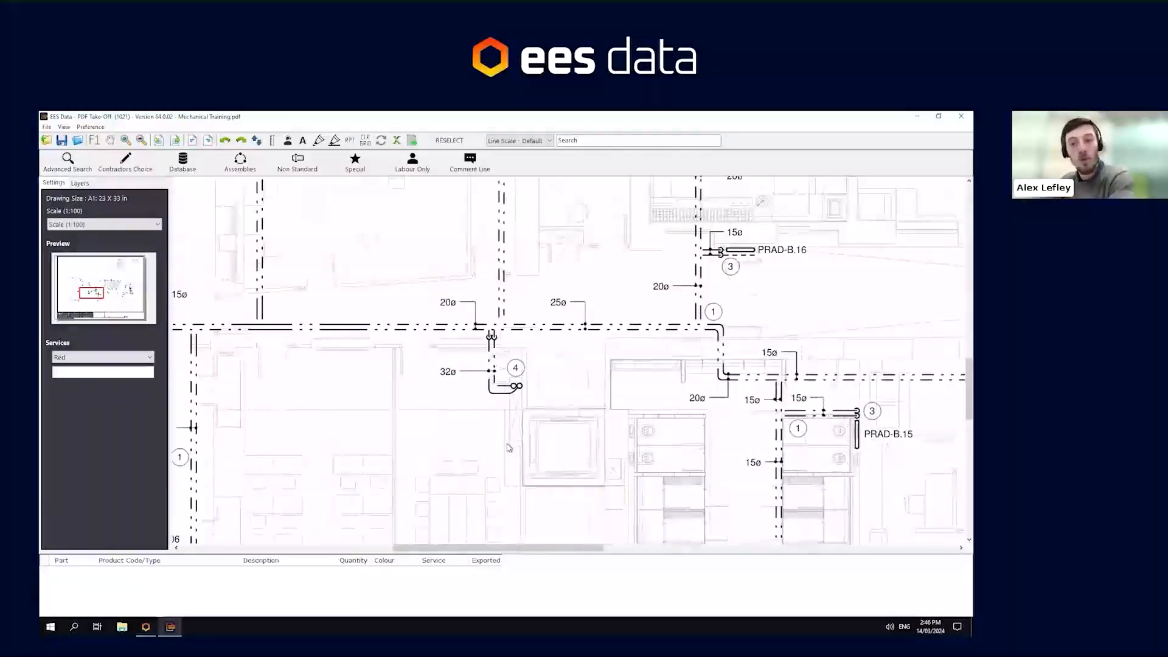
pyautogui.moveTo(453, 389)
pyautogui.mouseDown()
pyautogui.moveTo(534, 409)
pyautogui.moveTo(529, 368)
pyautogui.mouseUp()
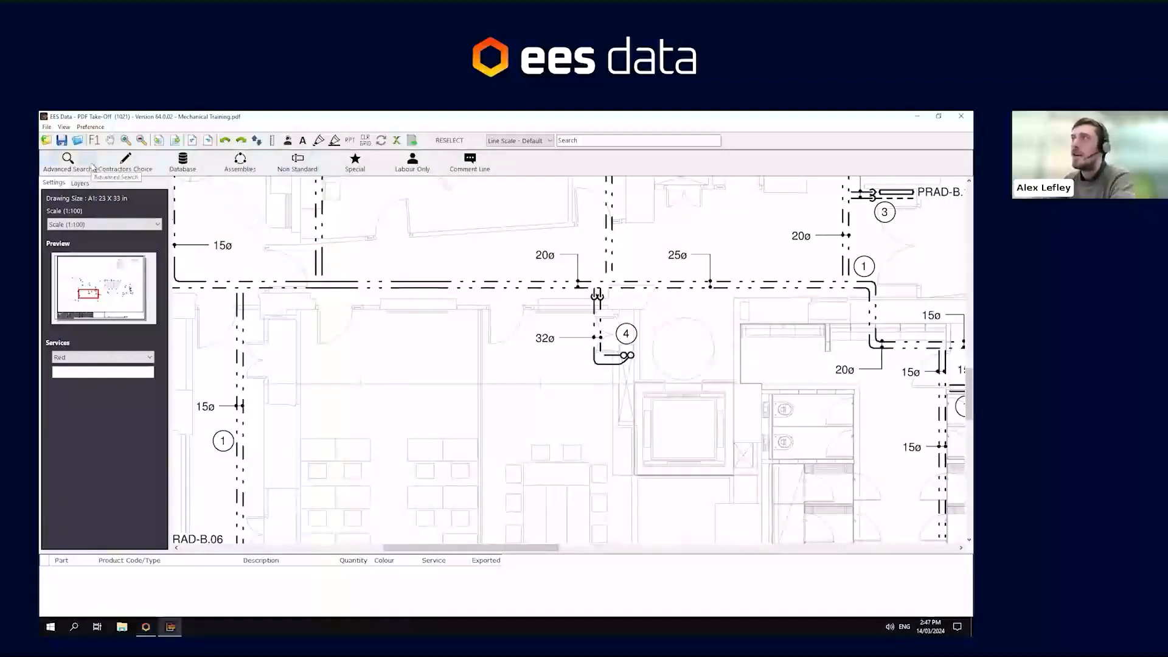
pyautogui.click(68, 162)
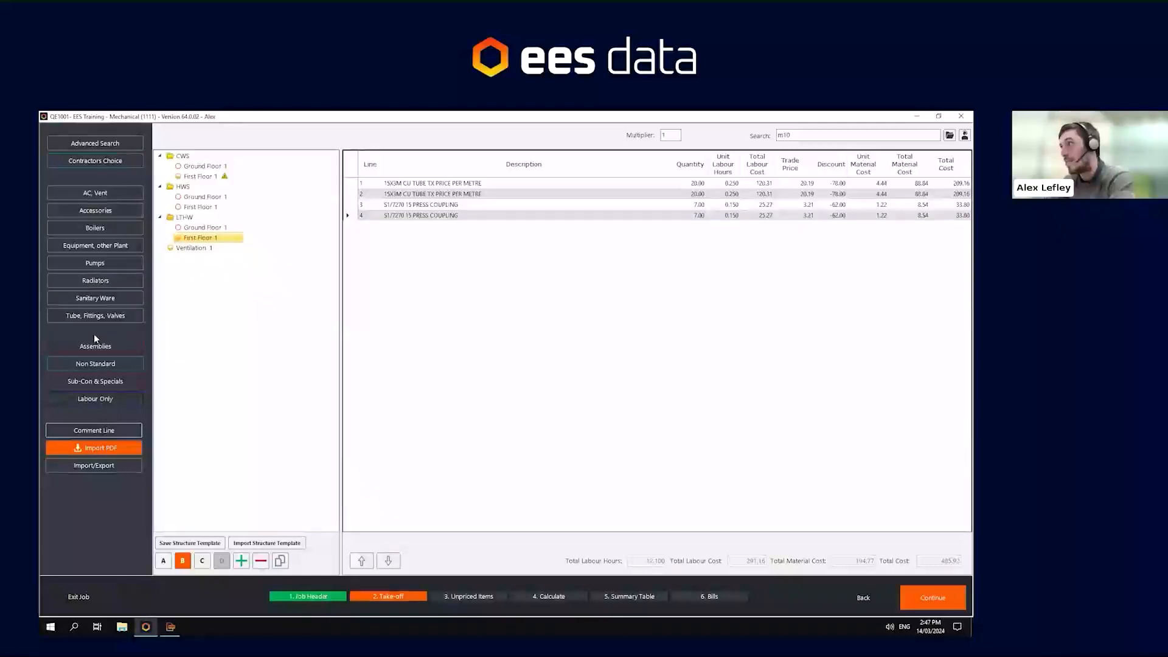
pyautogui.click(170, 626)
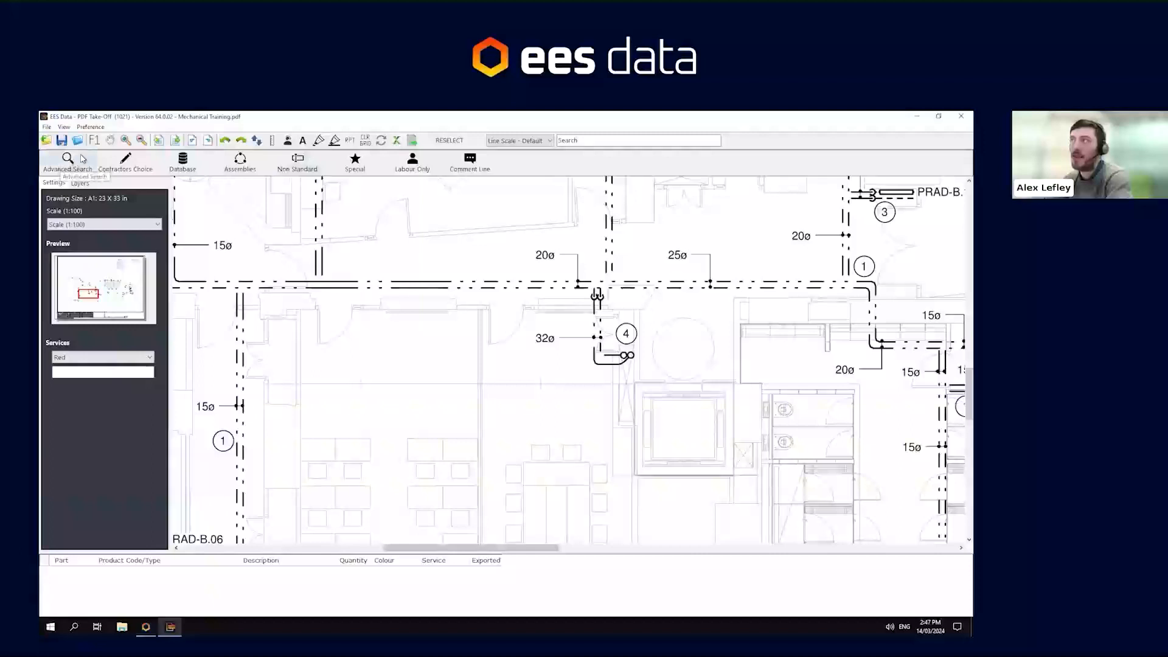
pyautogui.click(185, 161)
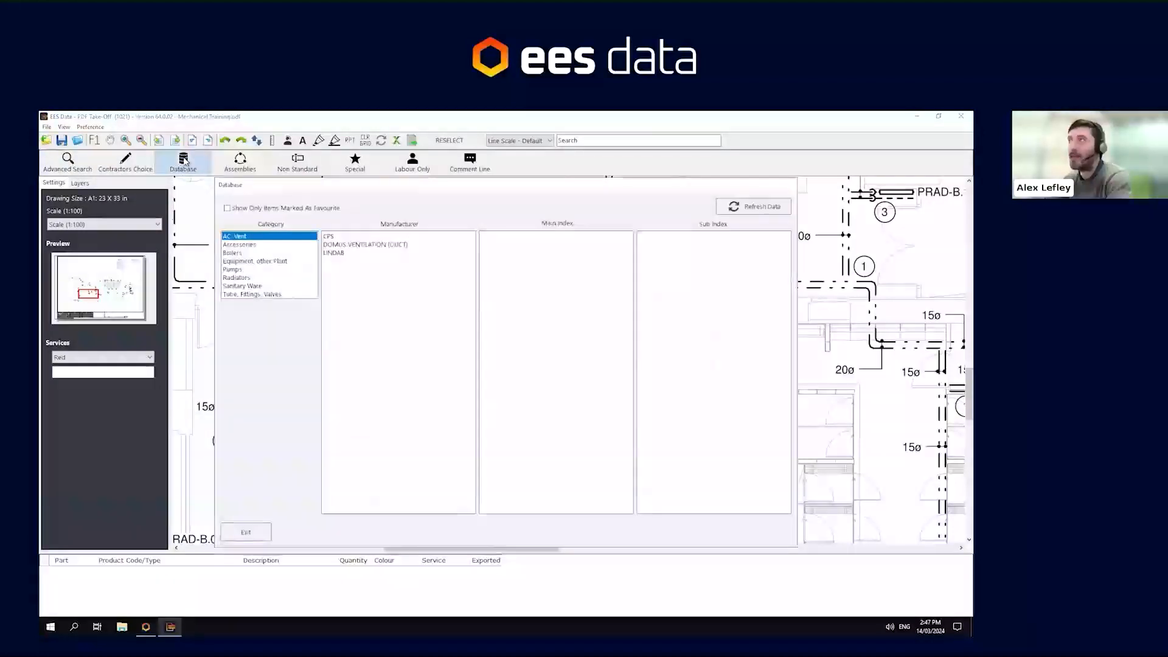
pyautogui.click(247, 531)
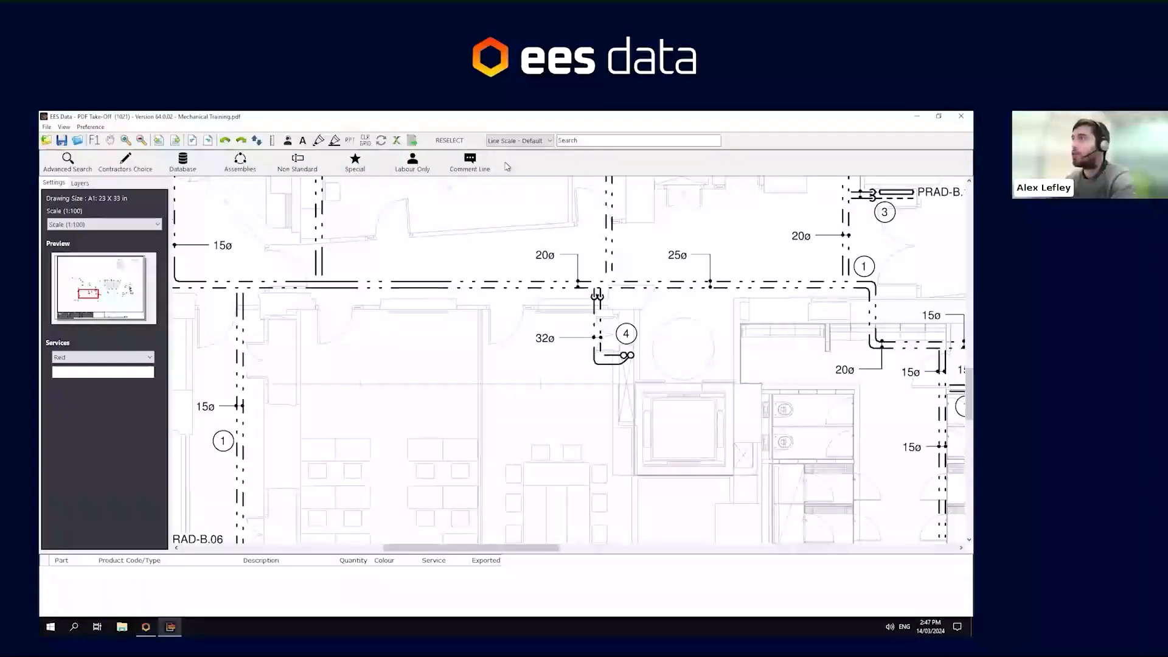
# Keep red as the service colour and name that service LTHW
pyautogui.moveTo(593, 352); pyautogui.dragTo(550, 365)
pyautogui.click(125, 363)
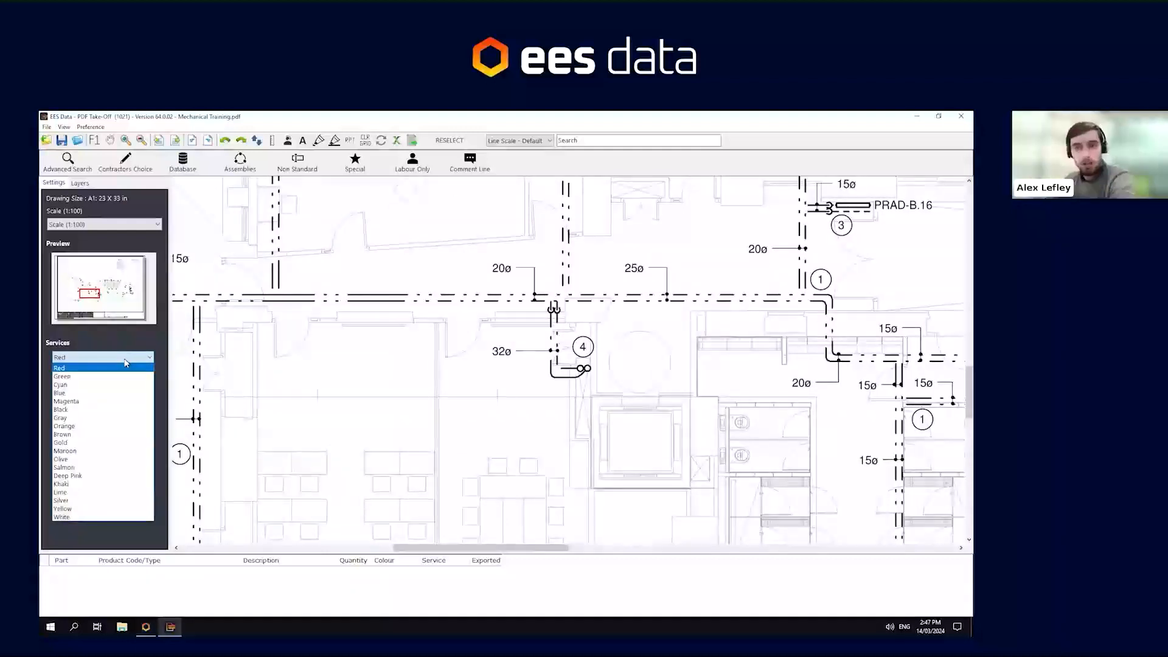
pyautogui.click(96, 369)
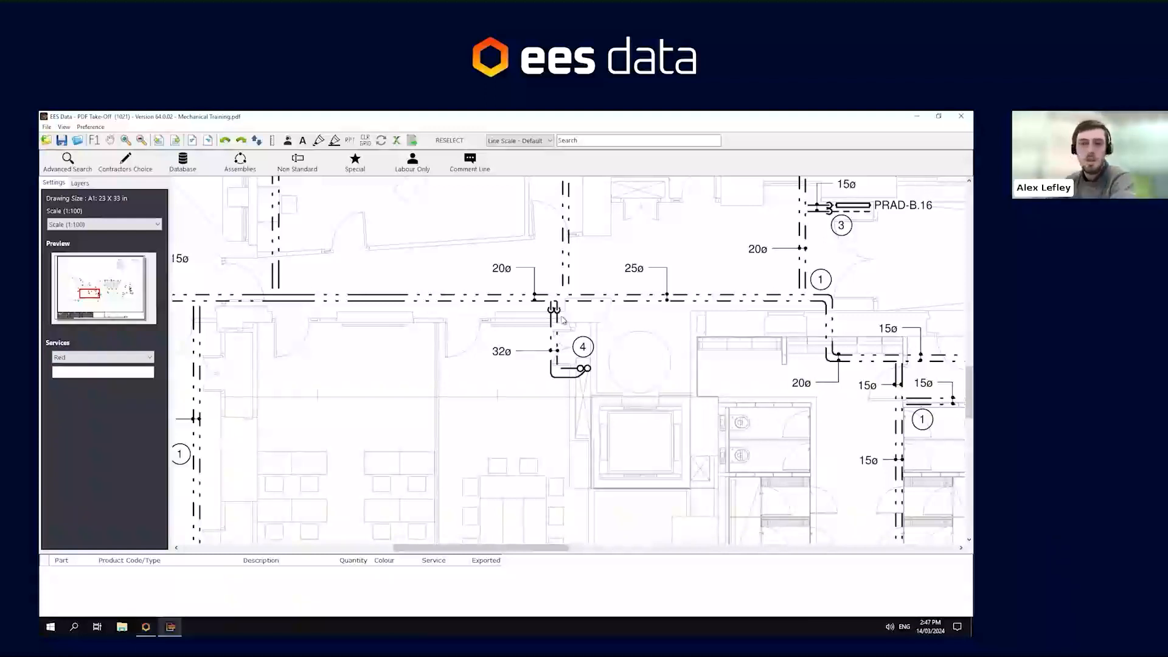
pyautogui.click(83, 372)
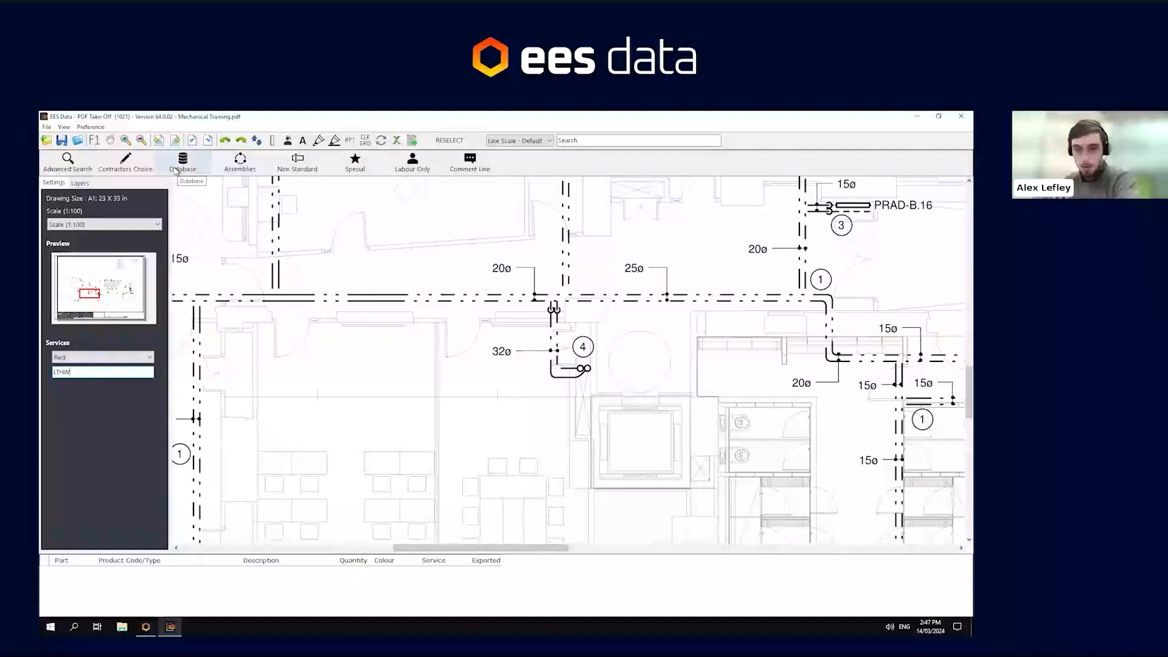
# Open the Tube, Fittings, Valves assemblies and compare the steel Drops / Riser options with the Copper Drop/Riser options
pyautogui.click(240, 159)
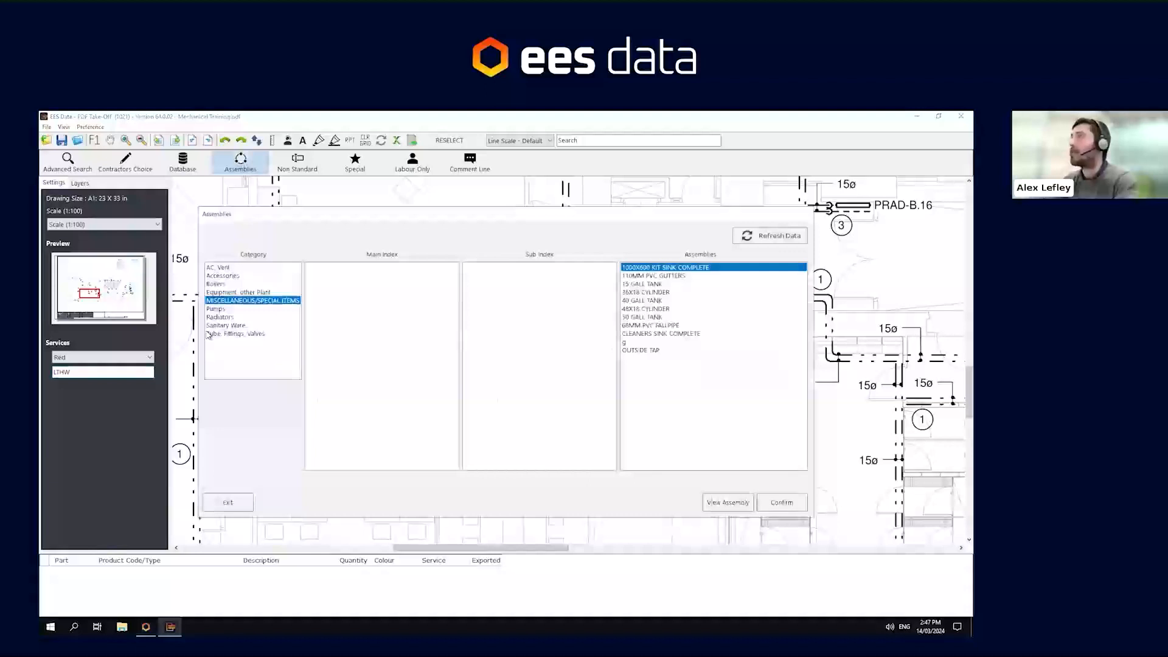
pyautogui.click(222, 333)
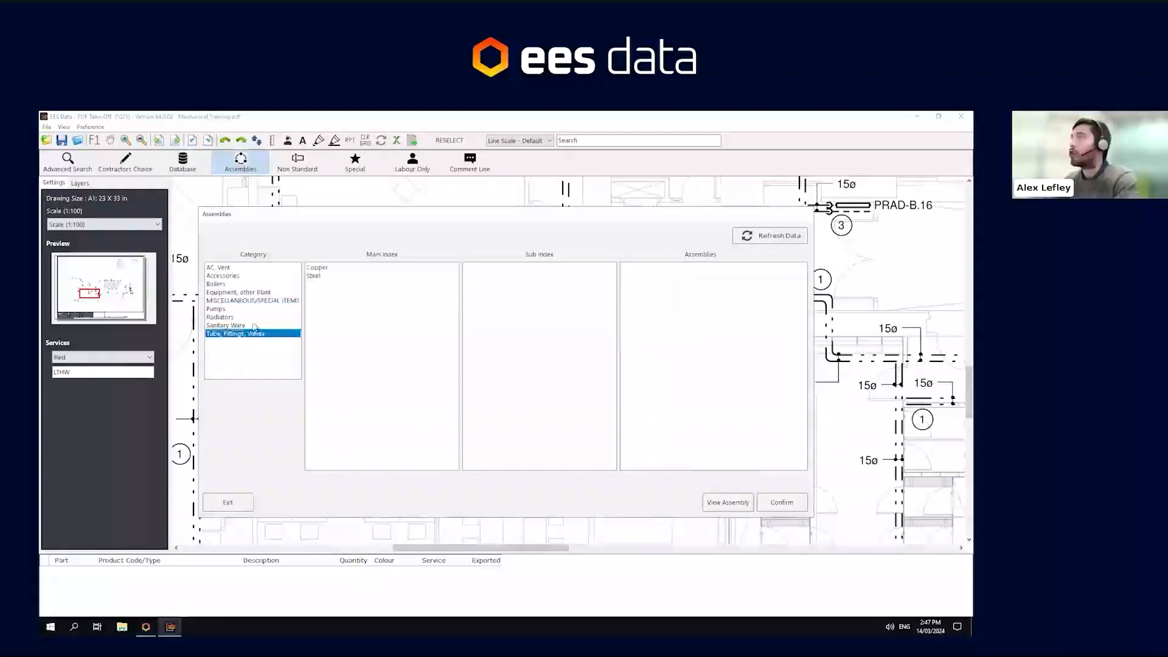
pyautogui.click(322, 277)
pyautogui.click(503, 268)
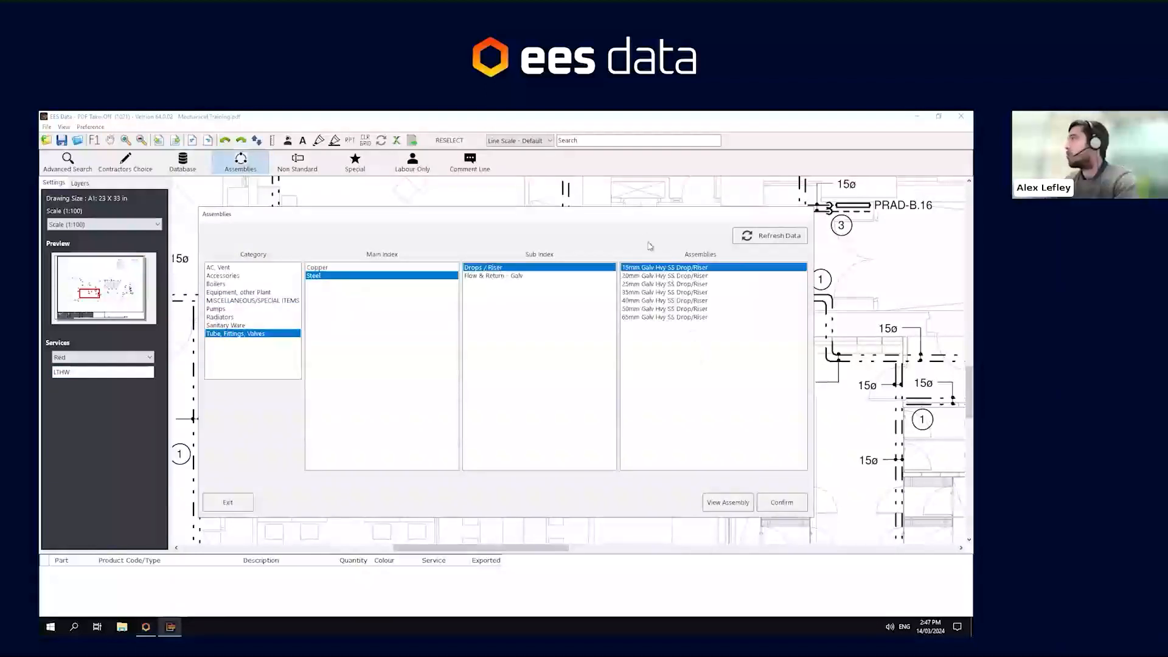
pyautogui.click(644, 292)
pyautogui.moveTo(583, 219); pyautogui.dragTo(646, 254)
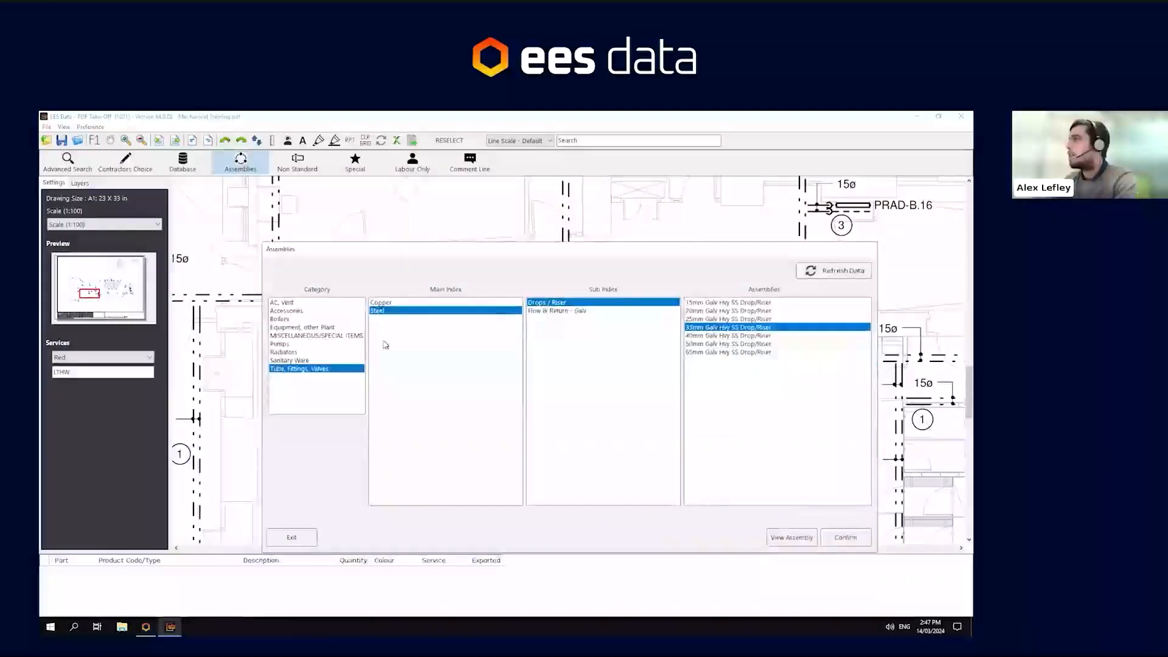
pyautogui.click(389, 302)
pyautogui.click(559, 303)
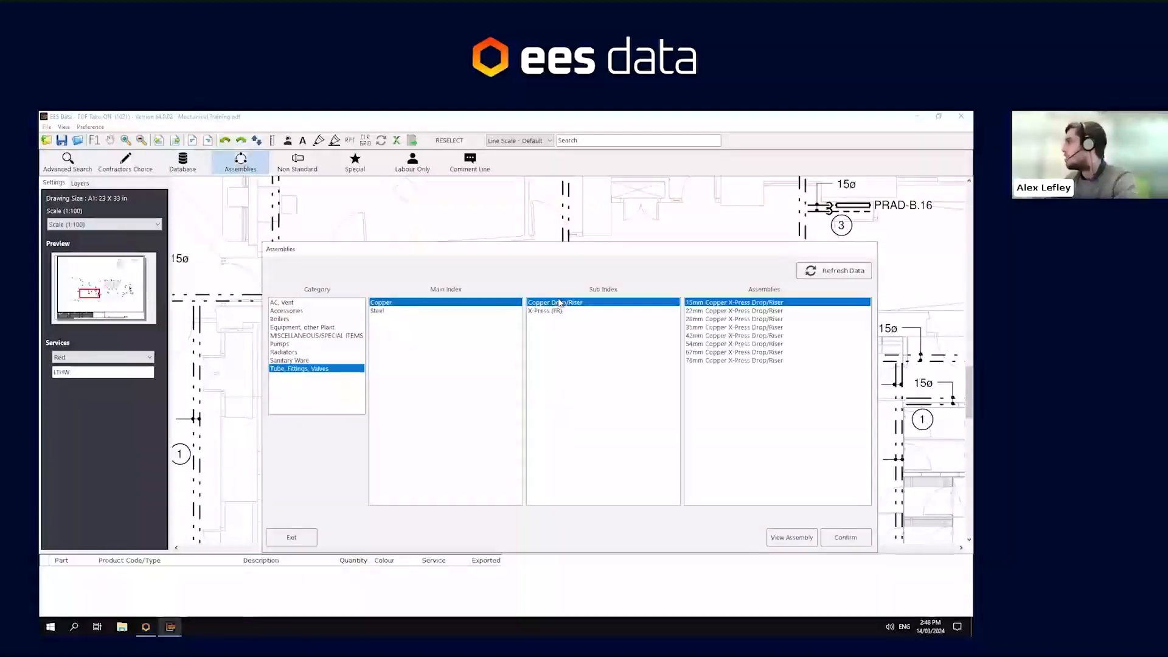
# Choose the steel 35mm Galv Hvy SS Drop/Riser assembly, review its components and confirm it for placement on the drawing
pyautogui.click(377, 311)
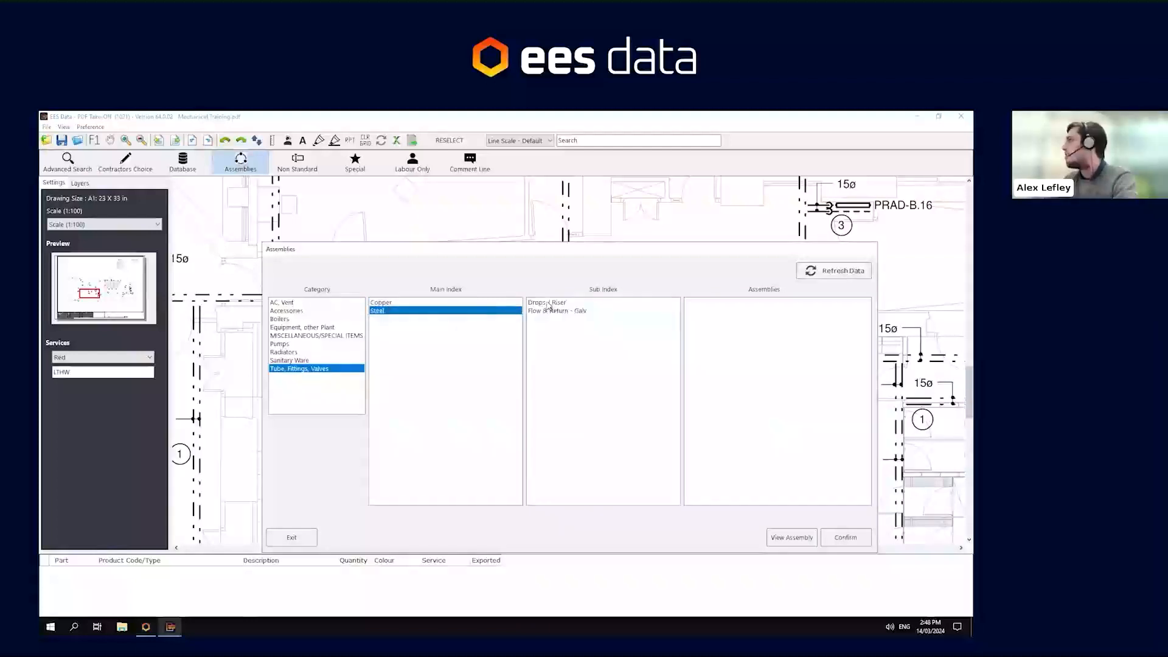
pyautogui.click(549, 304)
pyautogui.click(720, 328)
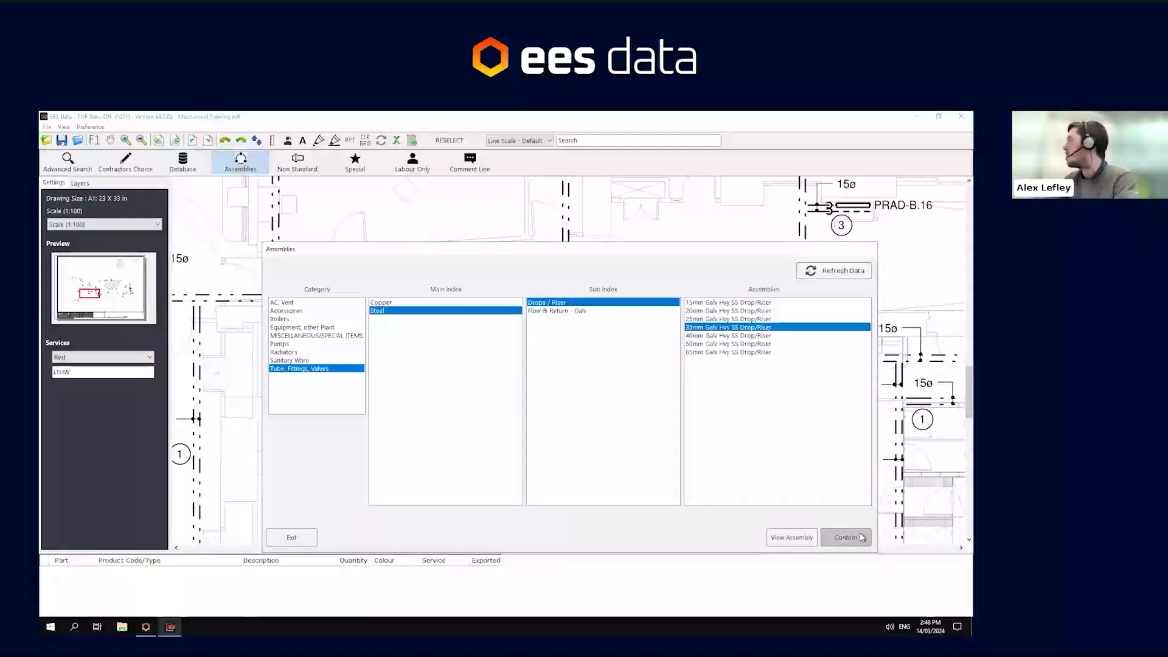
pyautogui.click(791, 538)
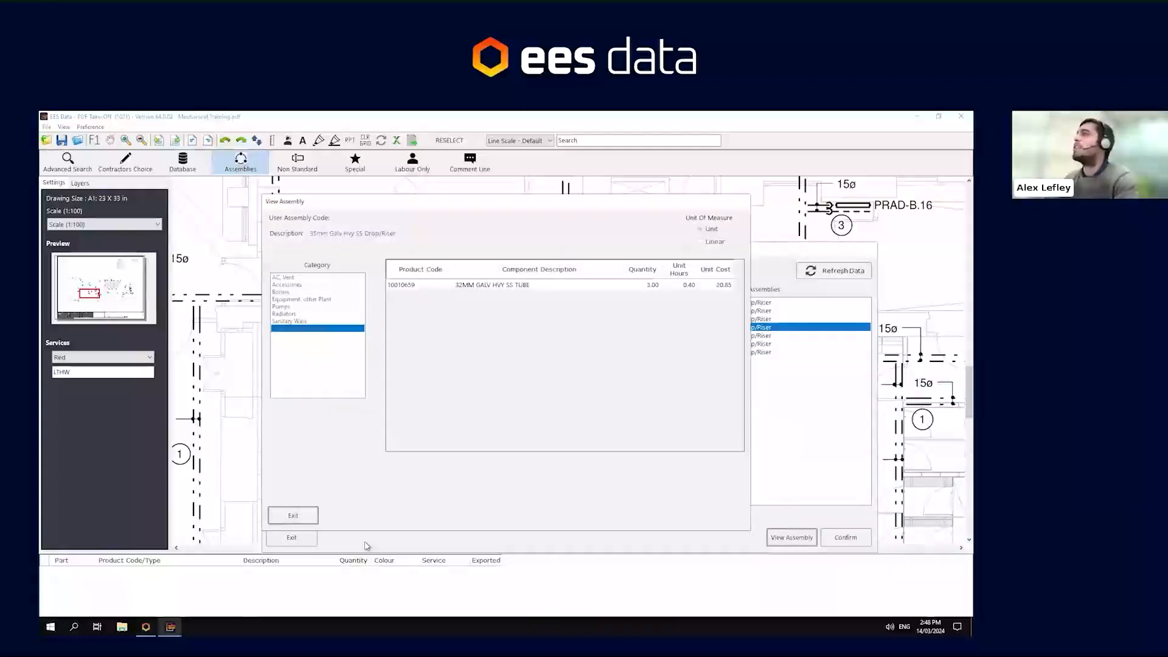
pyautogui.click(297, 515)
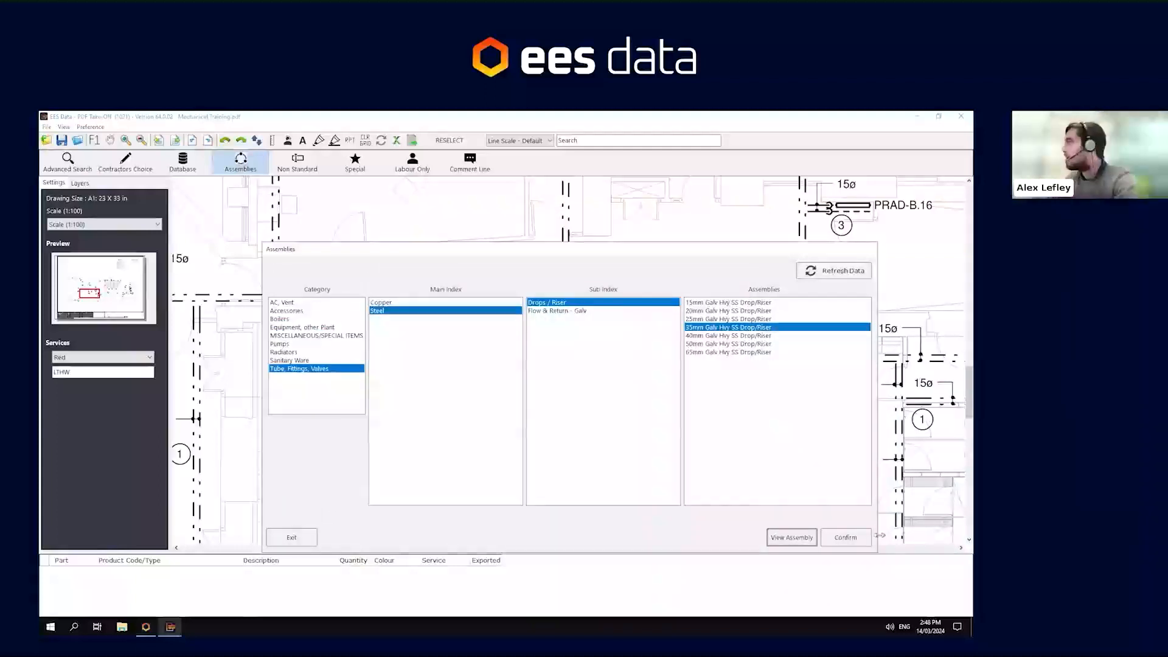
pyautogui.click(846, 537)
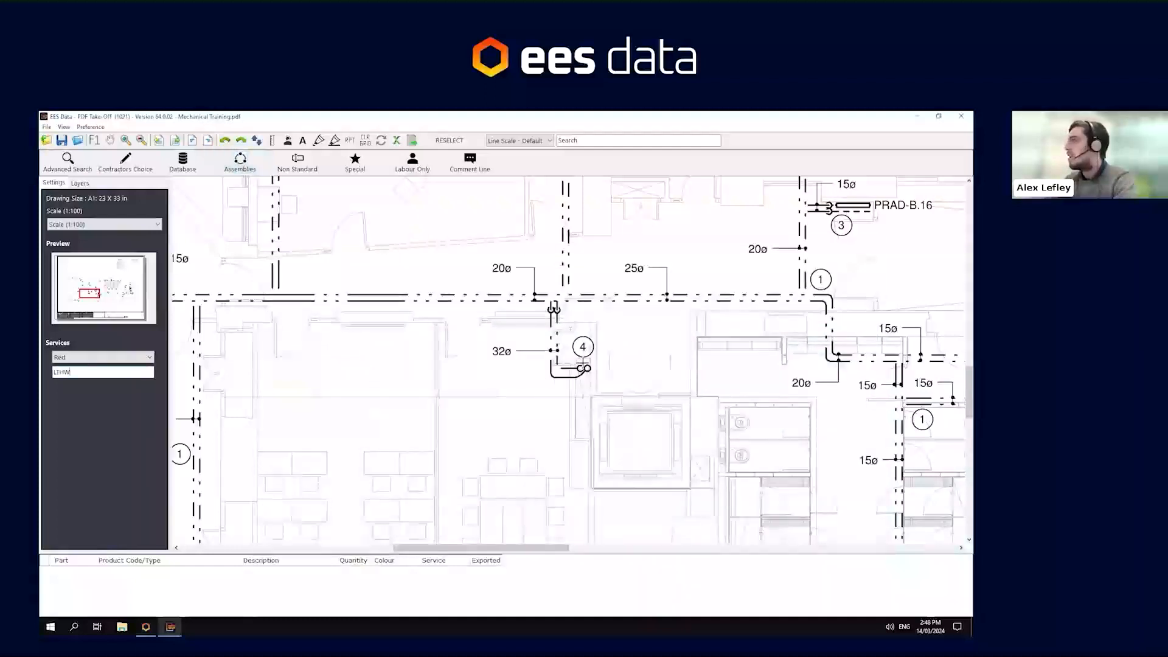
# Undo the drop/riser placed away from the pipework and set the line scale to 1.2mm
pyautogui.click(623, 393)
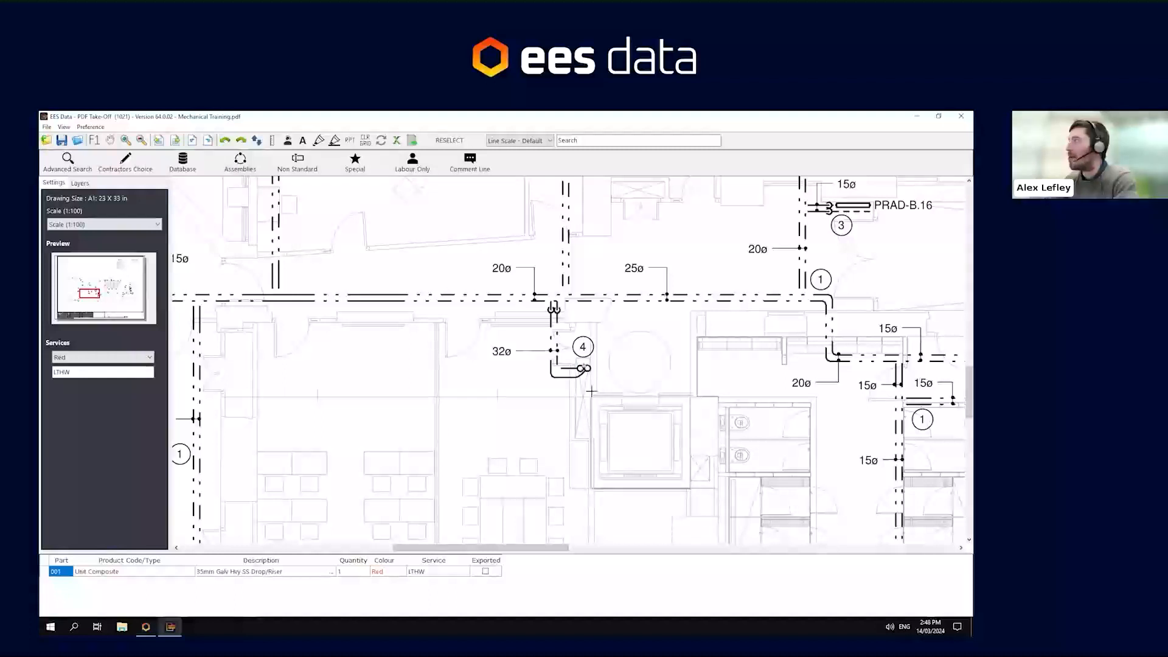
pyautogui.click(224, 141)
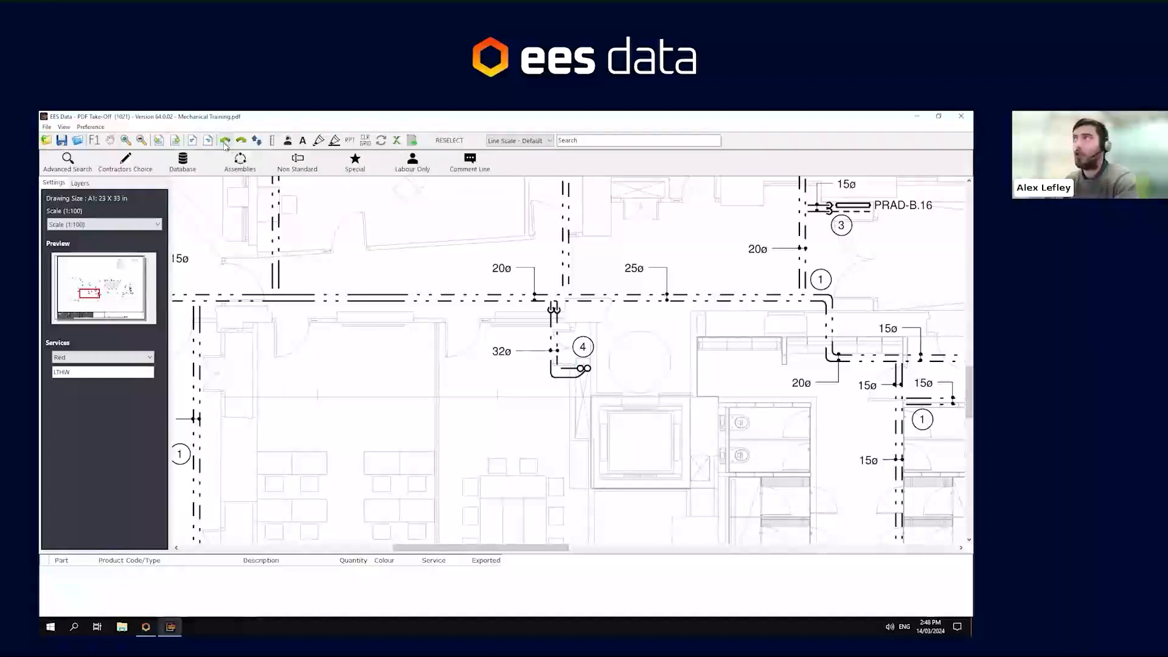
pyautogui.click(516, 142)
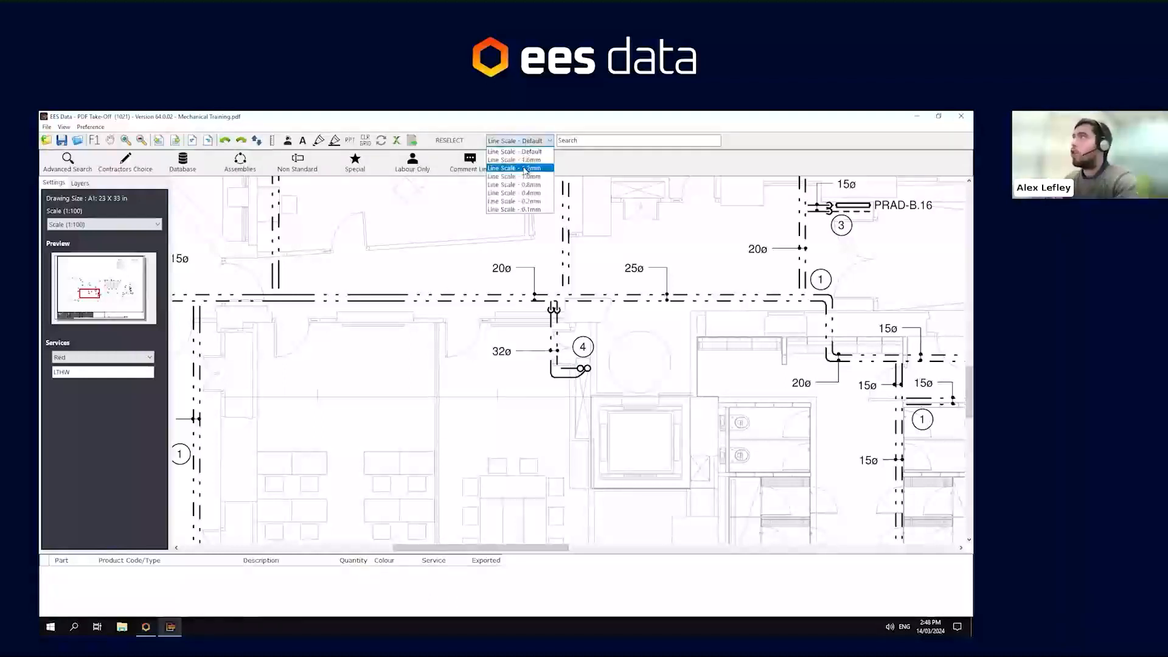
pyautogui.click(517, 143)
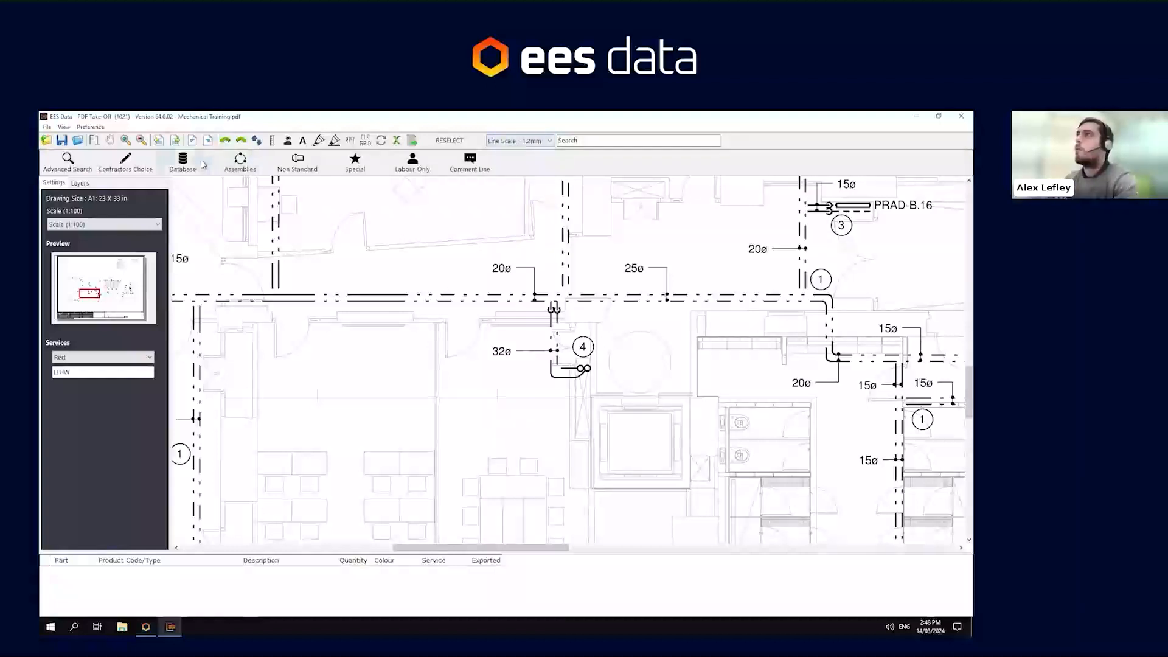
# Place a steel 35mm Galv Hvy SS Drop/Riser on the riser below note 4 and set the line scale to 1.0mm
pyautogui.click(241, 162)
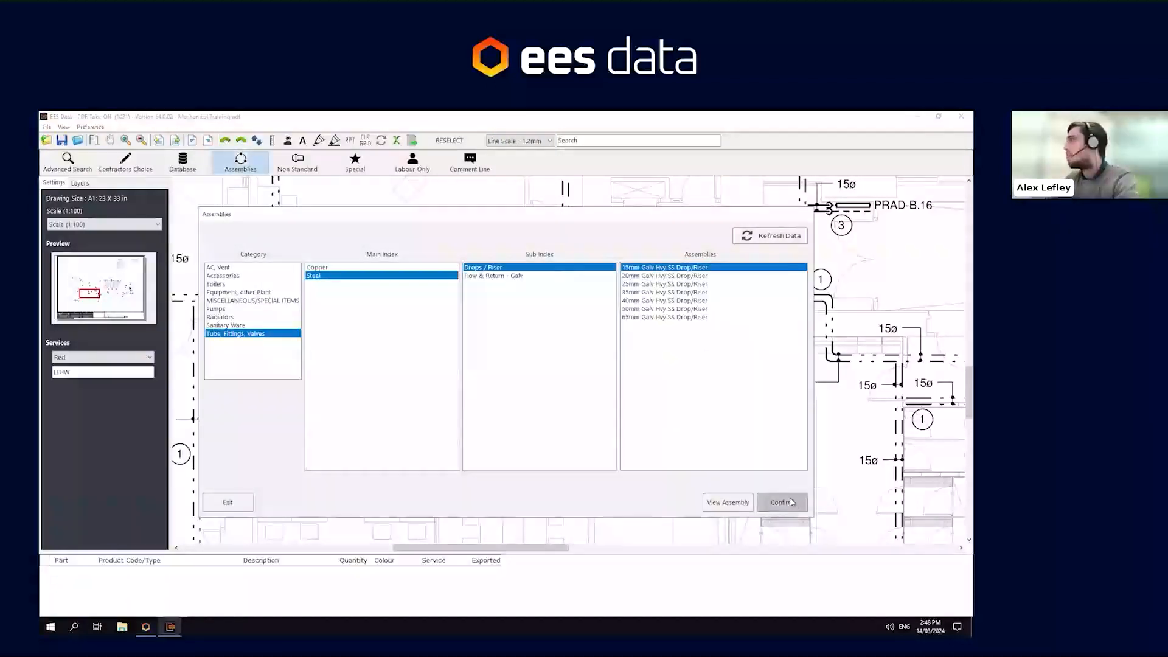
pyautogui.click(697, 293)
pyautogui.click(781, 503)
pyautogui.click(581, 371)
pyautogui.click(529, 141)
pyautogui.click(518, 178)
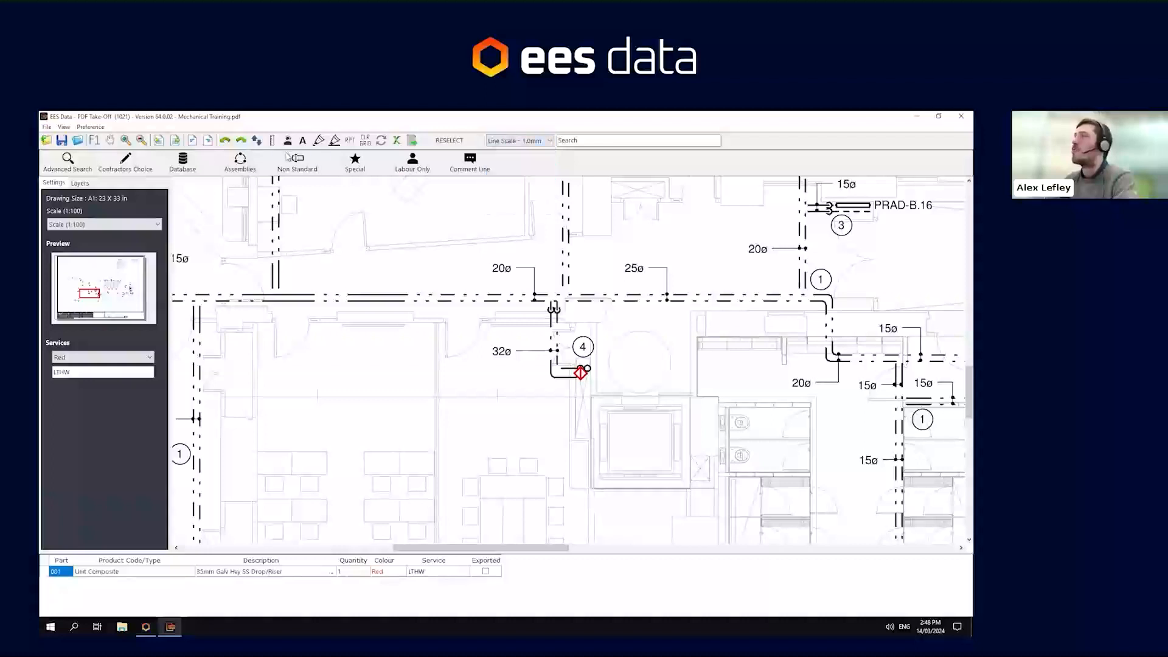
# Take off the 32ø pipe from the placed riser around the bend to the main run using the steel 32MM Galv F&R assembly
pyautogui.click(235, 174)
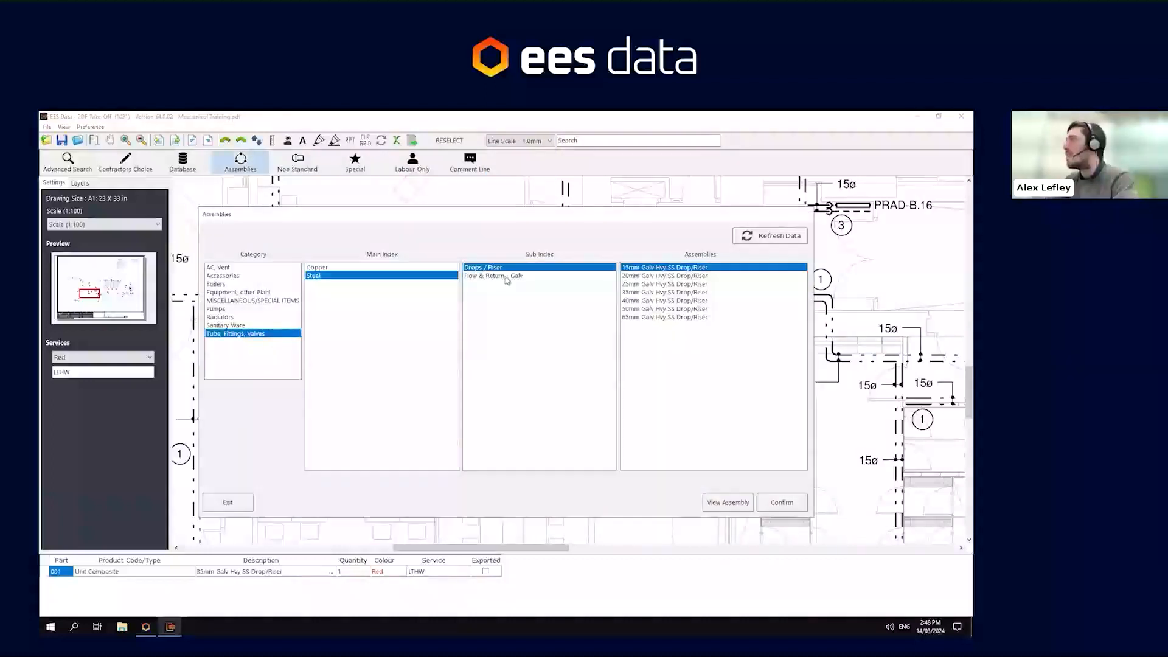
pyautogui.click(481, 276)
pyautogui.moveTo(597, 217); pyautogui.dragTo(600, 508)
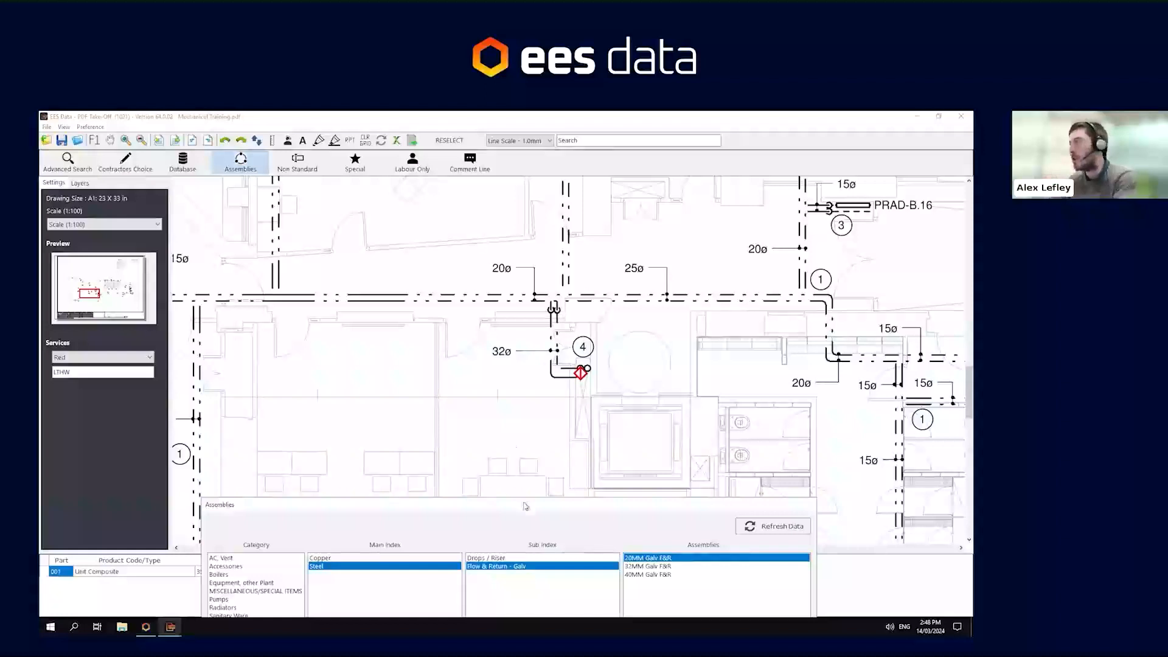
pyautogui.moveTo(527, 507); pyautogui.dragTo(556, 259)
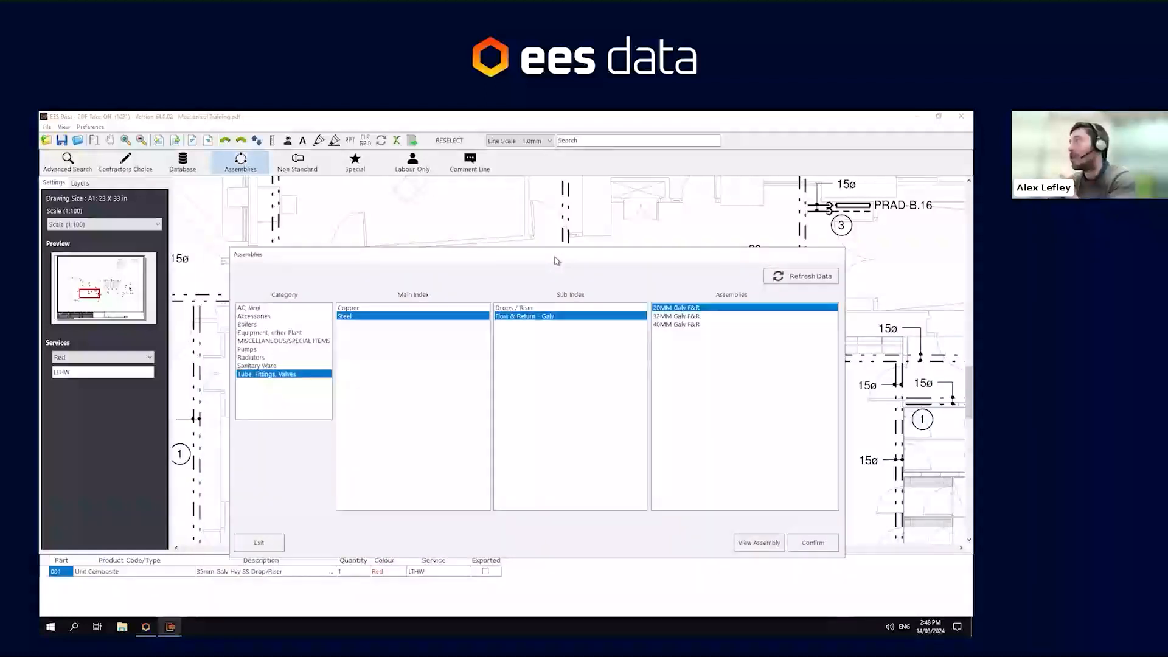
pyautogui.moveTo(559, 264)
pyautogui.mouseDown()
pyautogui.moveTo(560, 433)
pyautogui.moveTo(568, 288)
pyautogui.mouseUp()
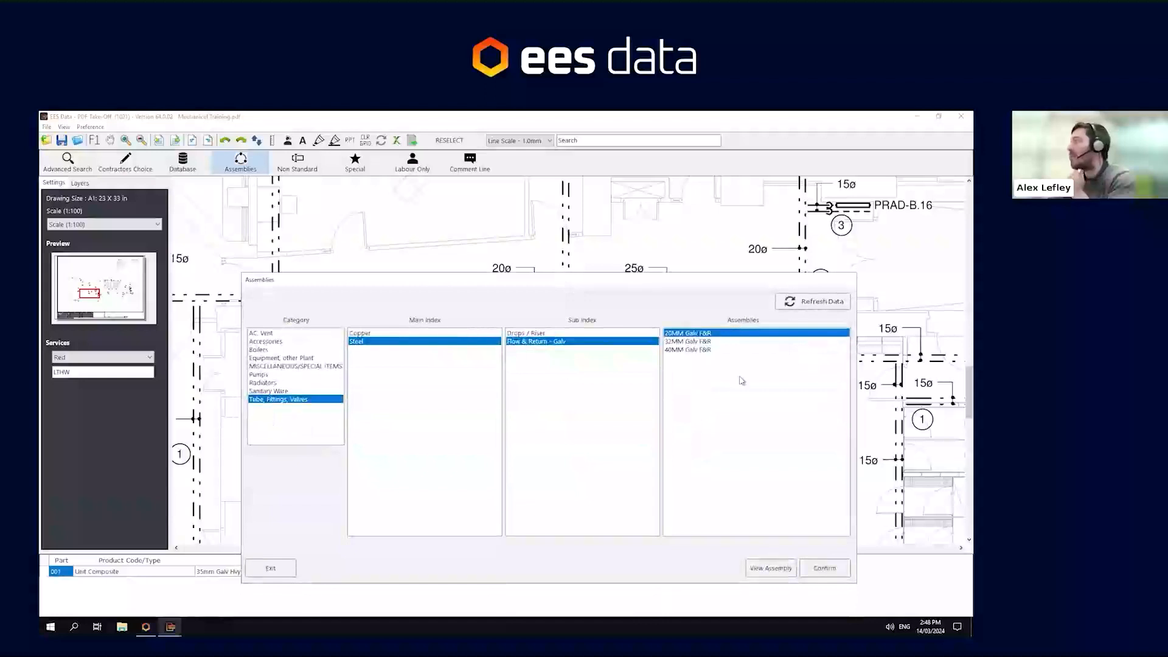
pyautogui.click(708, 341)
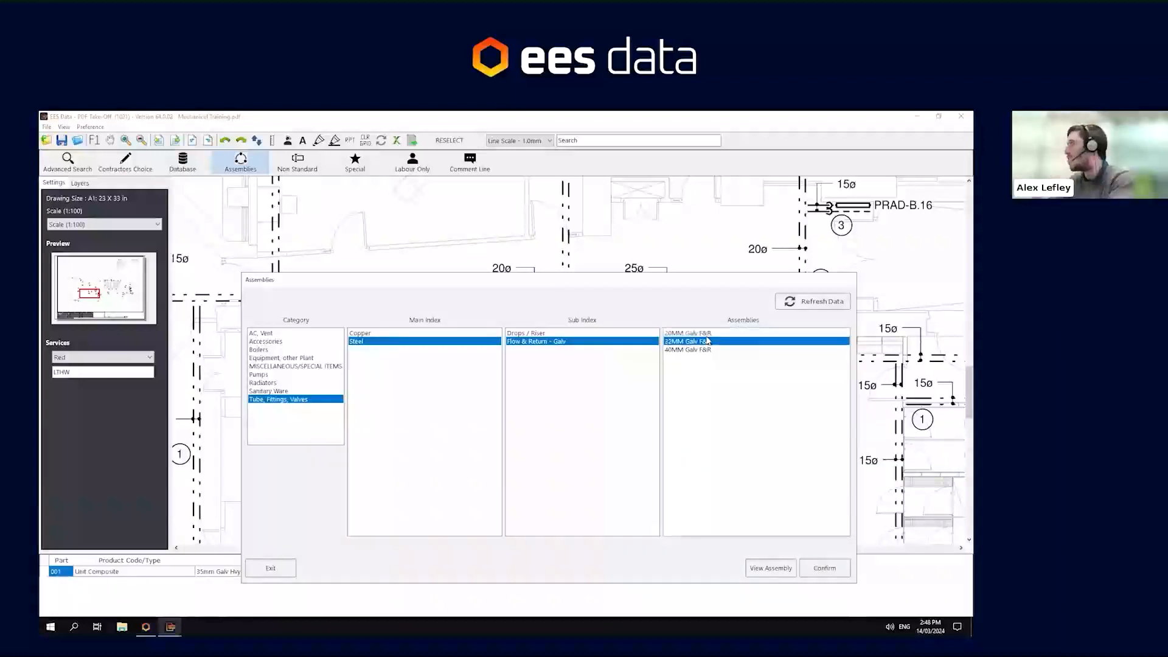
pyautogui.click(824, 568)
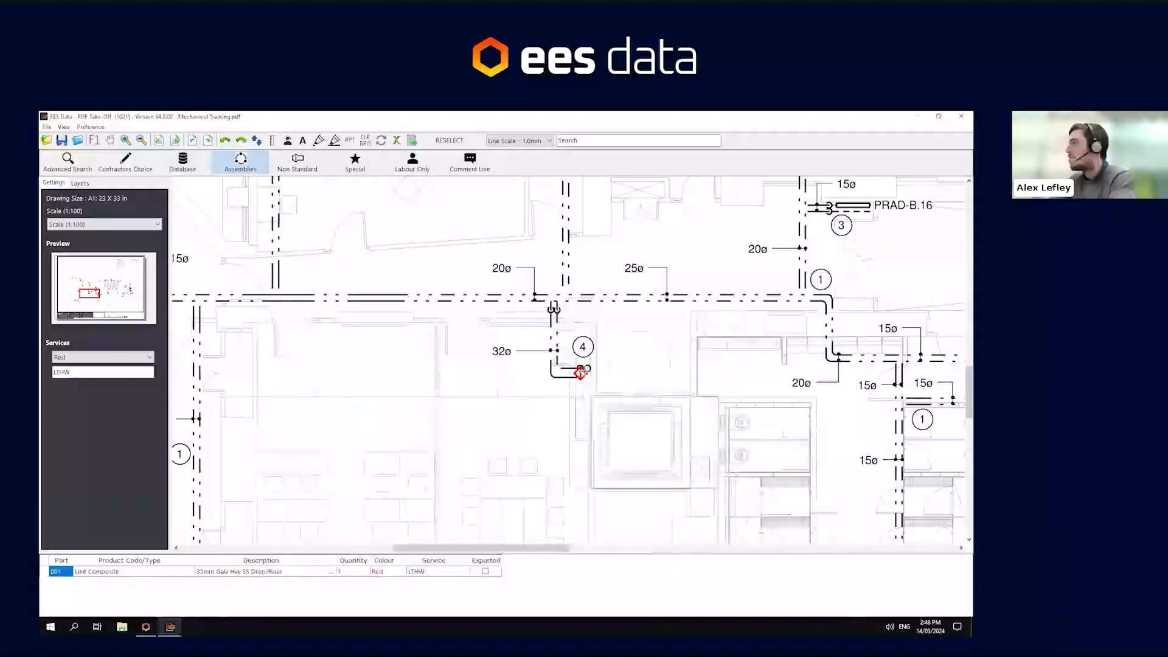
pyautogui.click(552, 370)
pyautogui.click(554, 303)
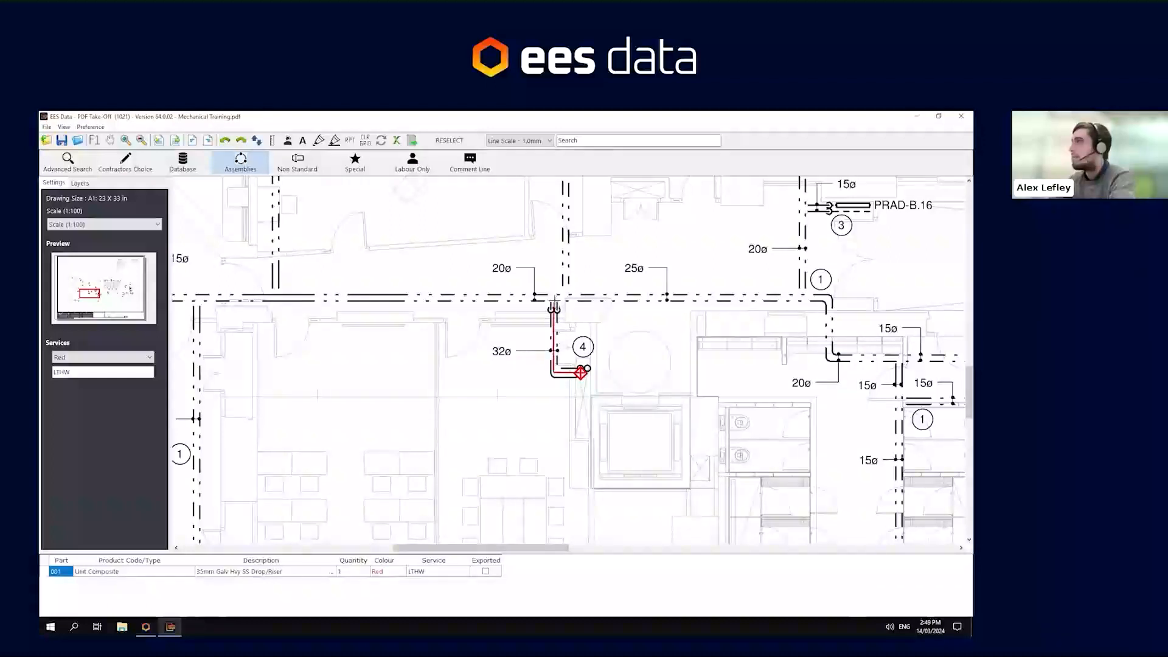
pyautogui.rightClick(573, 325)
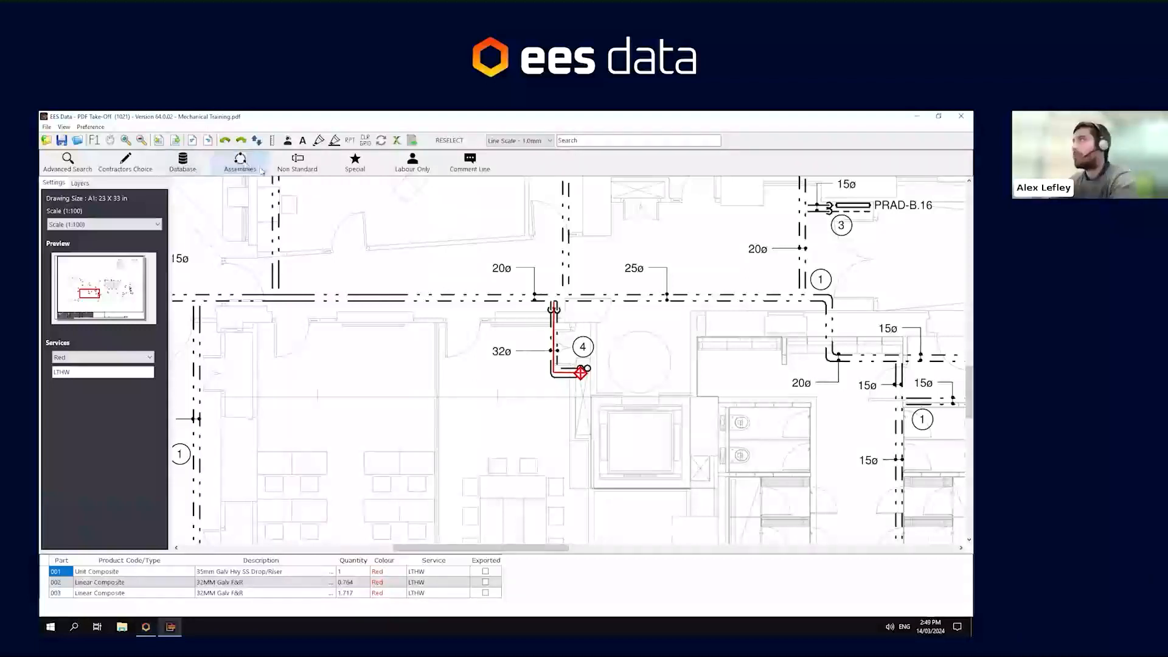
# Place another steel 35mm Galv Hvy SS Drop/Riser where the 32ø pipe meets the main run
pyautogui.click(241, 161)
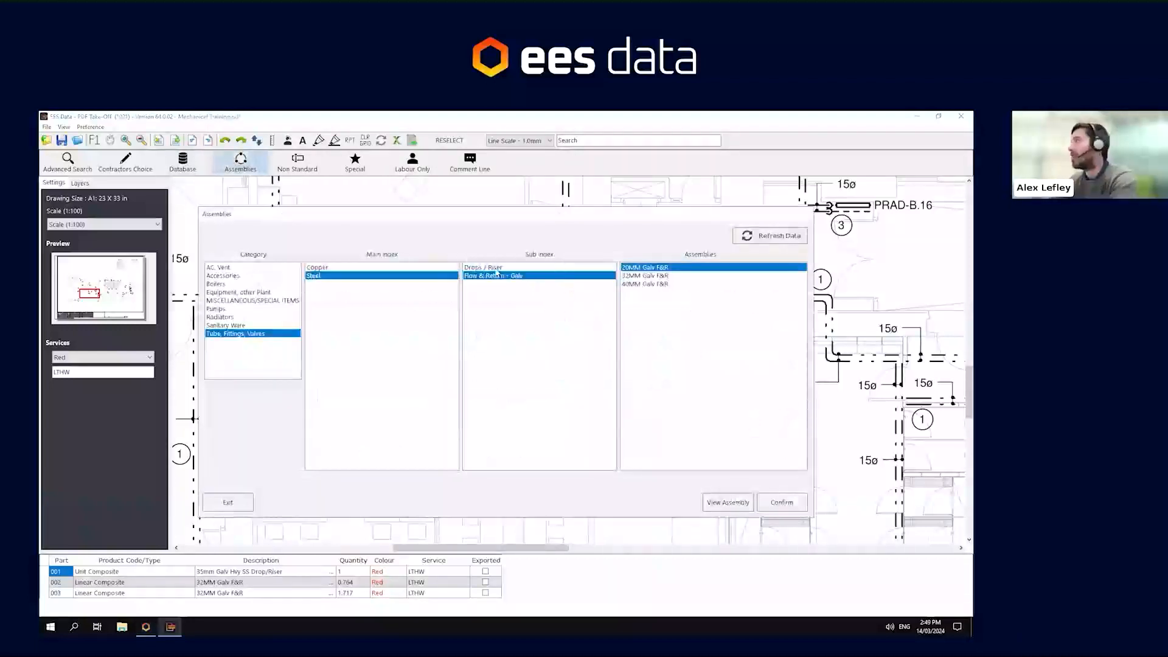
pyautogui.click(524, 268)
pyautogui.click(641, 295)
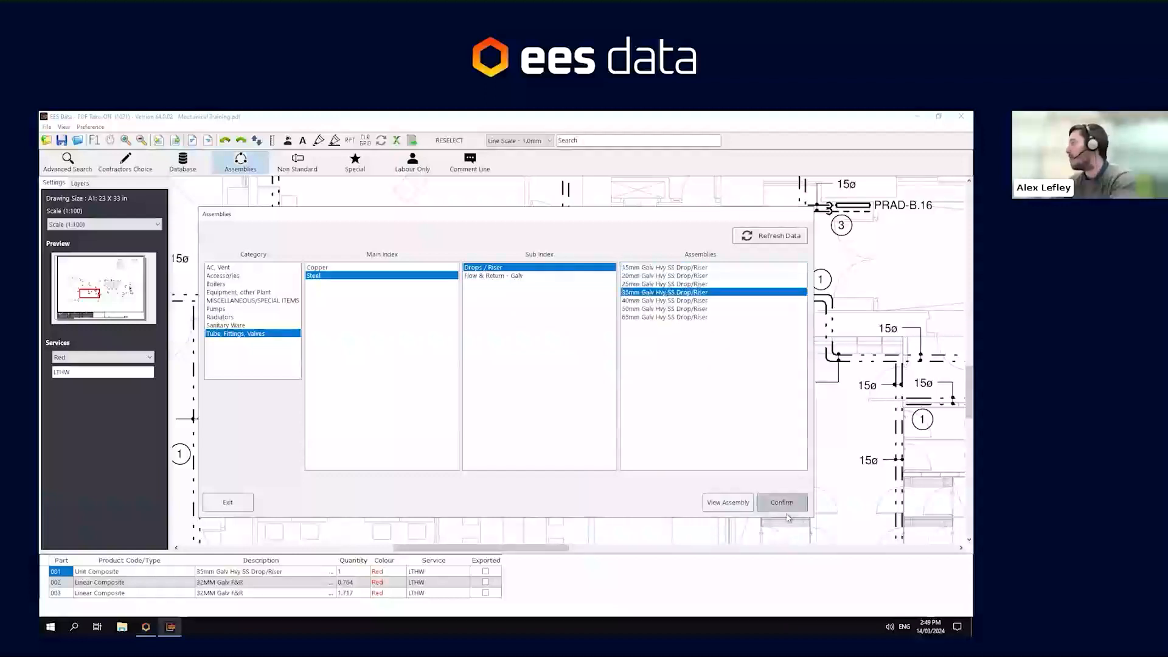
pyautogui.click(782, 502)
pyautogui.click(561, 314)
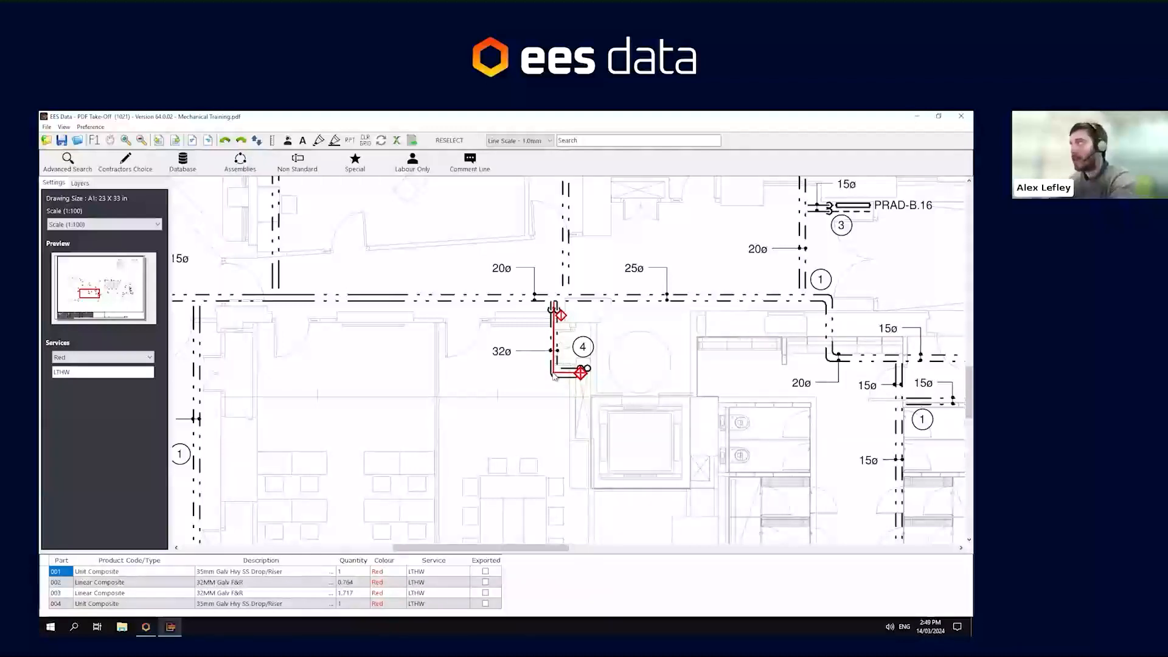
# Open the CRANE M/B TEES product list in the database under Tube, Fittings, Valves, CRANE BLACK MI PIPE FITTINGS, MAL/IRON PIPE FITTINGS BLACK/GALV
pyautogui.click(183, 161)
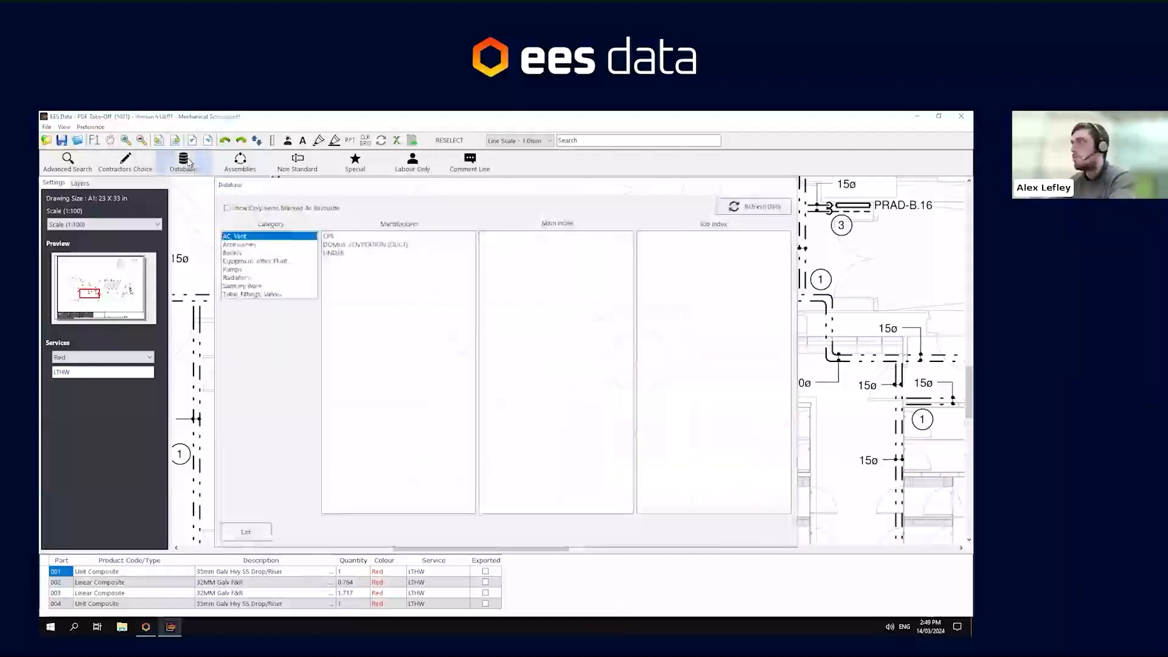
pyautogui.click(255, 295)
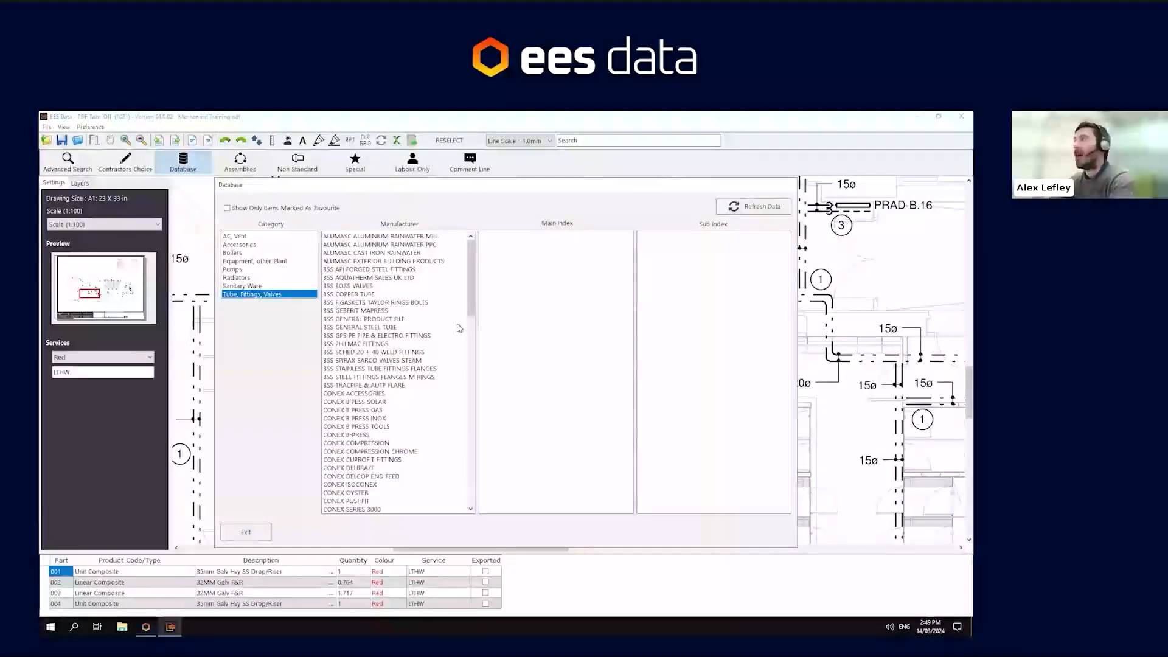
pyautogui.moveTo(422, 188); pyautogui.dragTo(448, 434)
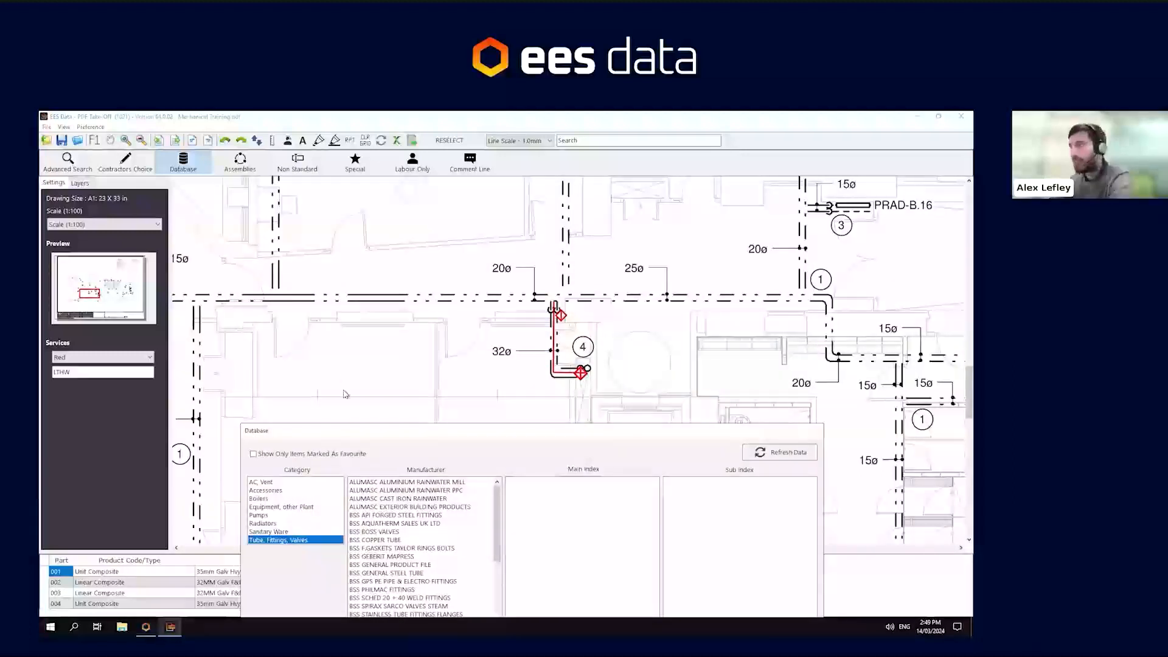
pyautogui.moveTo(372, 434); pyautogui.dragTo(417, 224)
pyautogui.scroll(-4, 418, 496)
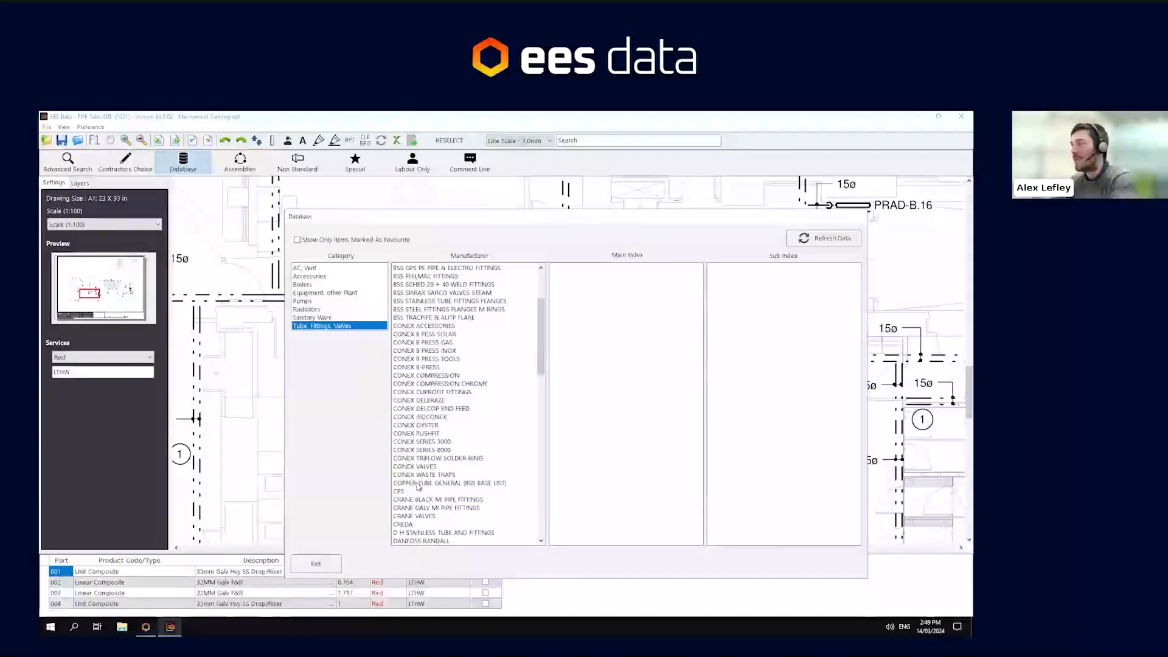
pyautogui.click(429, 499)
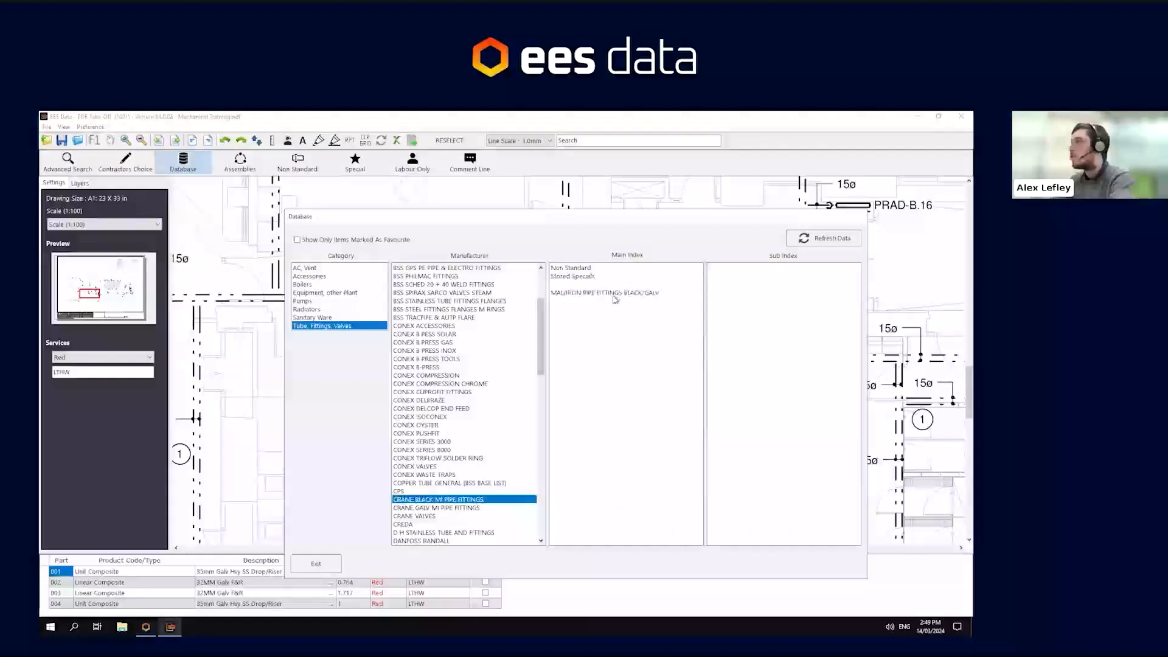
pyautogui.click(614, 297)
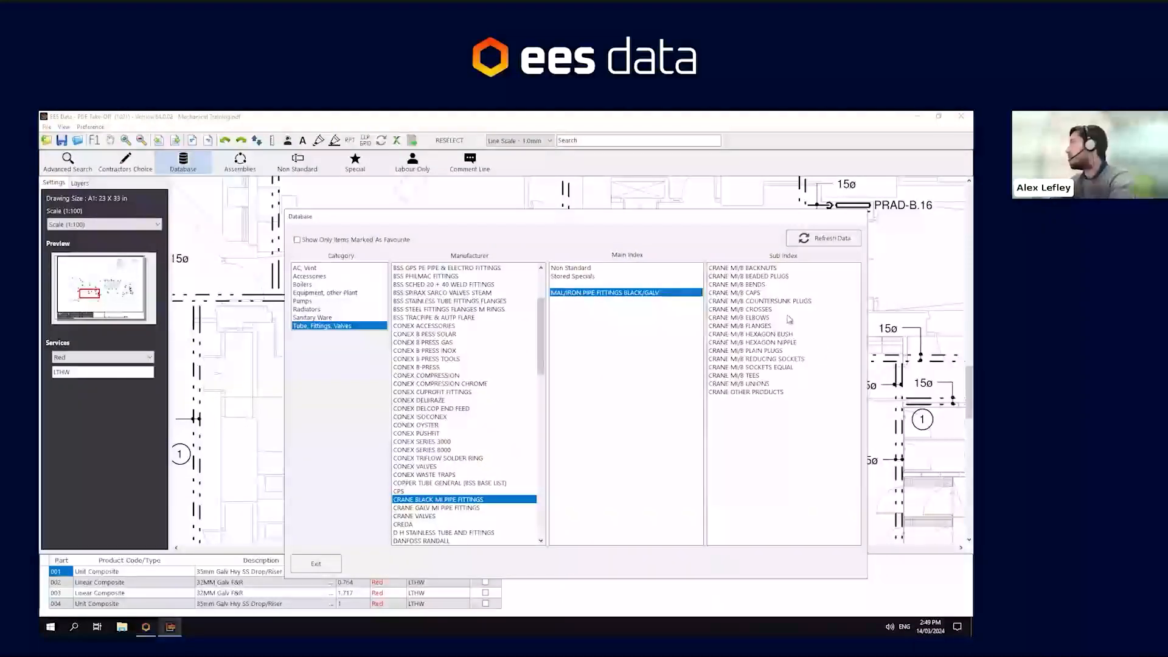
pyautogui.doubleClick(753, 376)
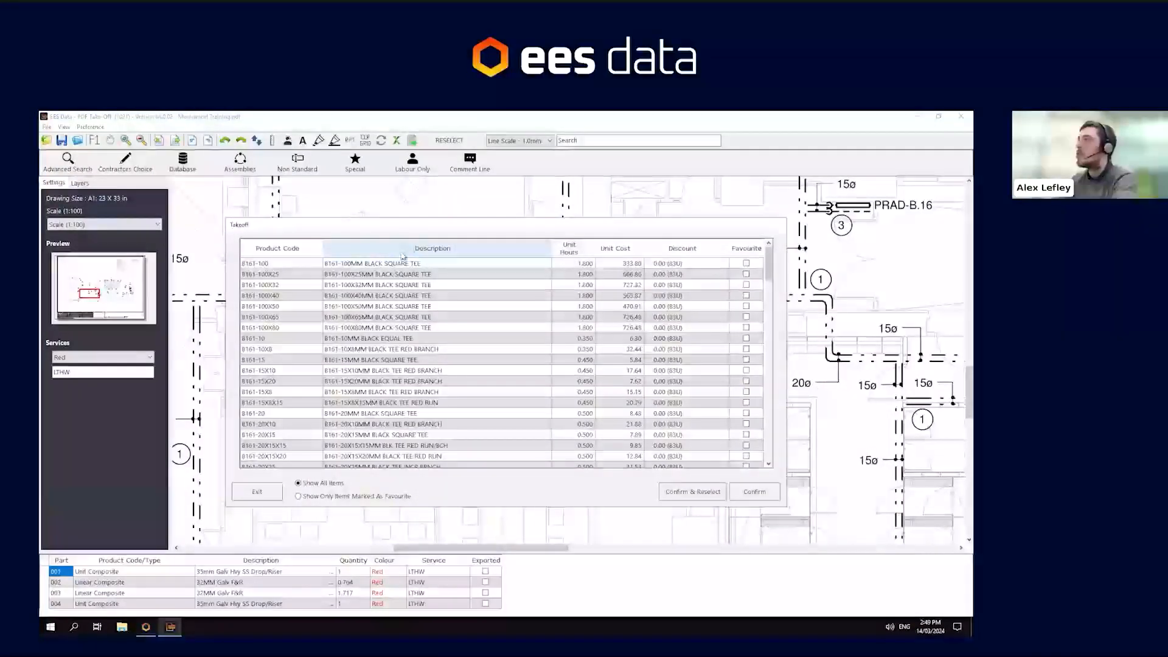
# Sort the tees by product code and place two B161-32X25X20MM BLK TEE RED RUN/BCH fittings where the 32ø pipes join the main run
pyautogui.click(277, 251)
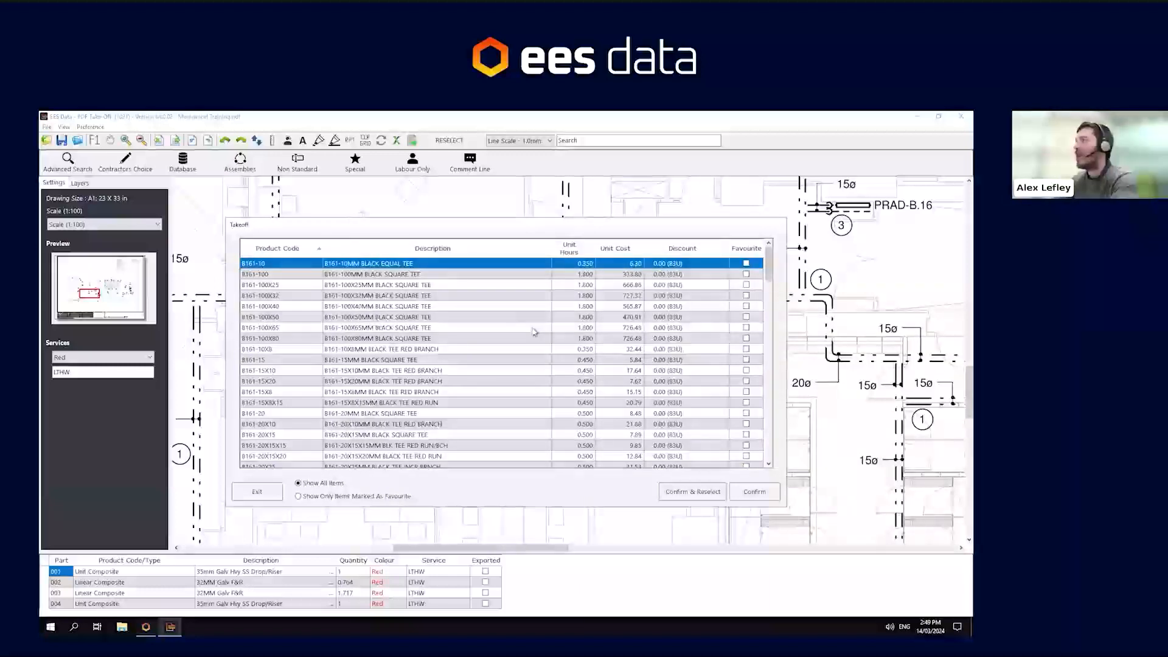
pyautogui.click(449, 392)
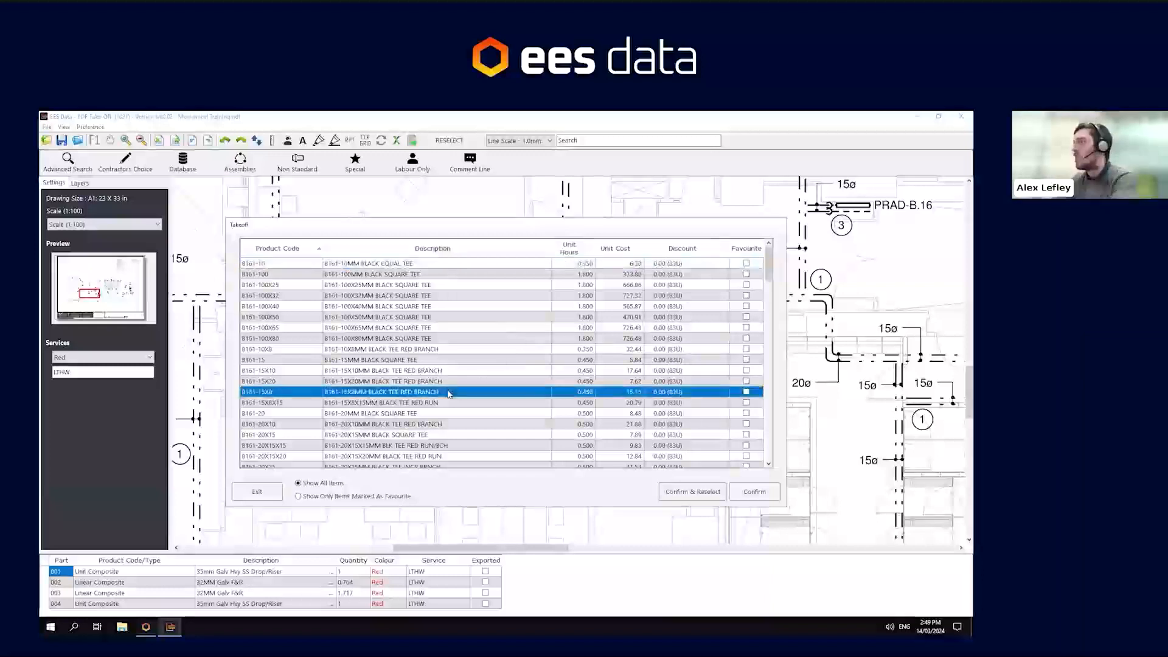
pyautogui.scroll(-5, 449, 392)
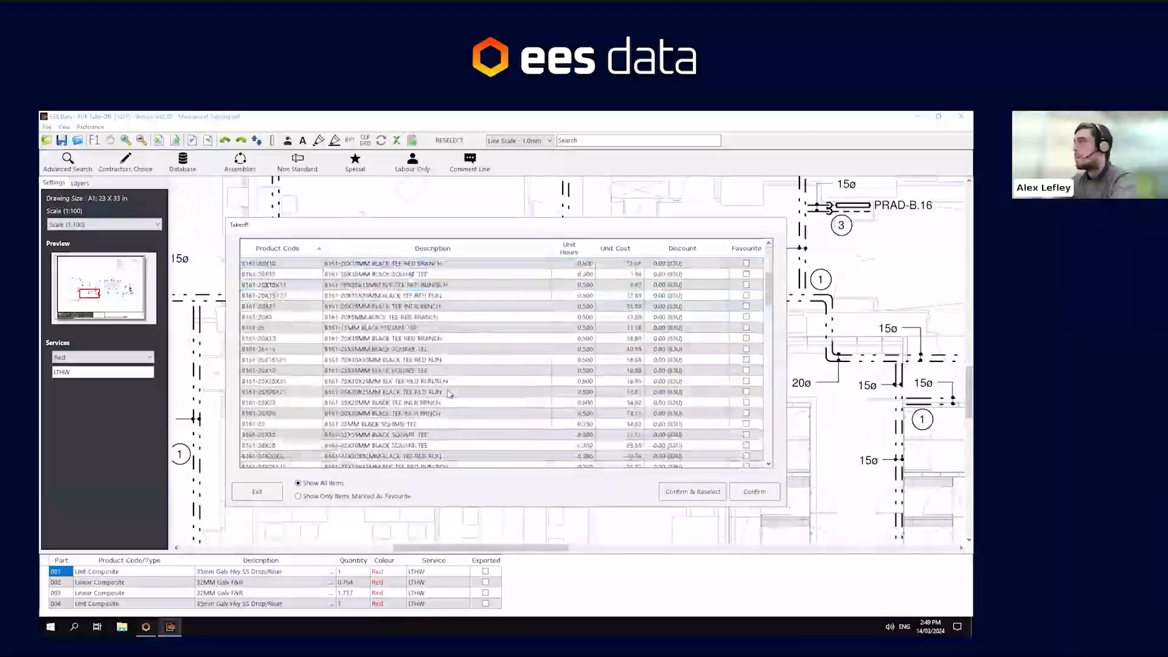
pyautogui.click(399, 456)
pyautogui.scroll(-1, 411, 406)
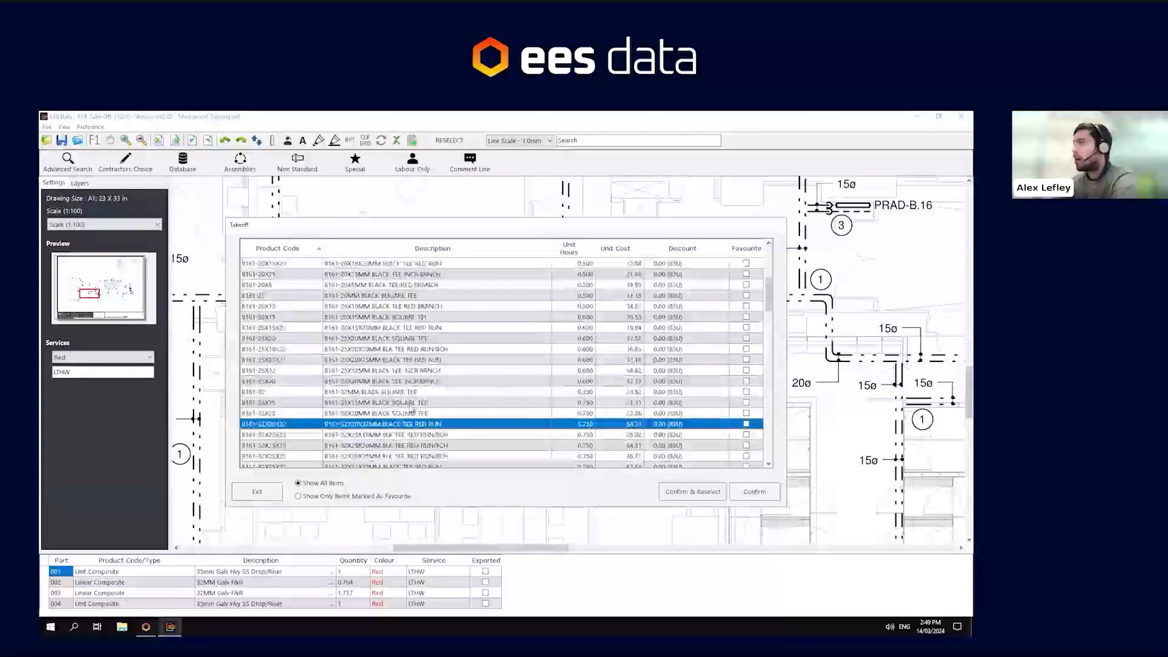
pyautogui.click(399, 446)
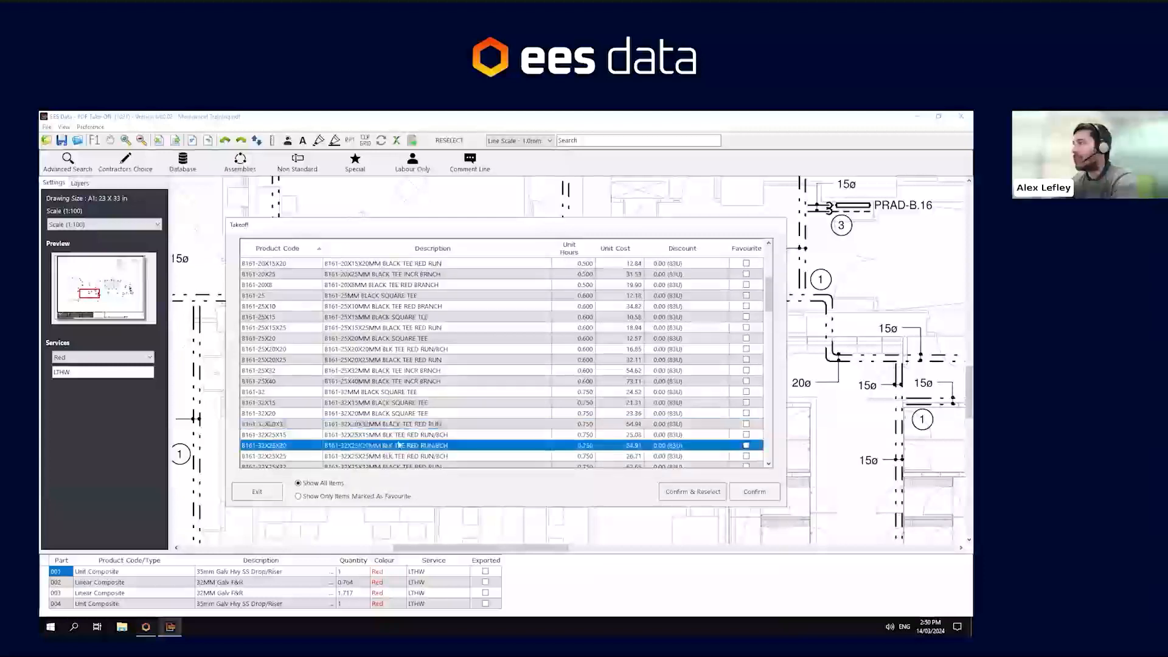
pyautogui.click(754, 491)
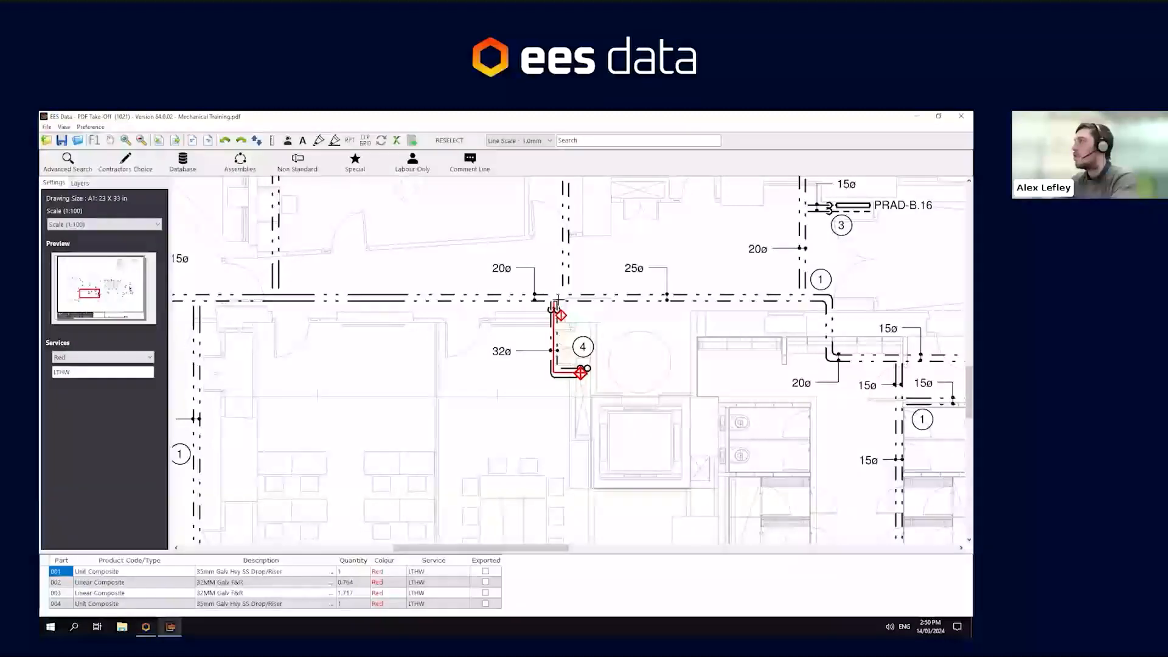
pyautogui.click(559, 305)
pyautogui.click(547, 308)
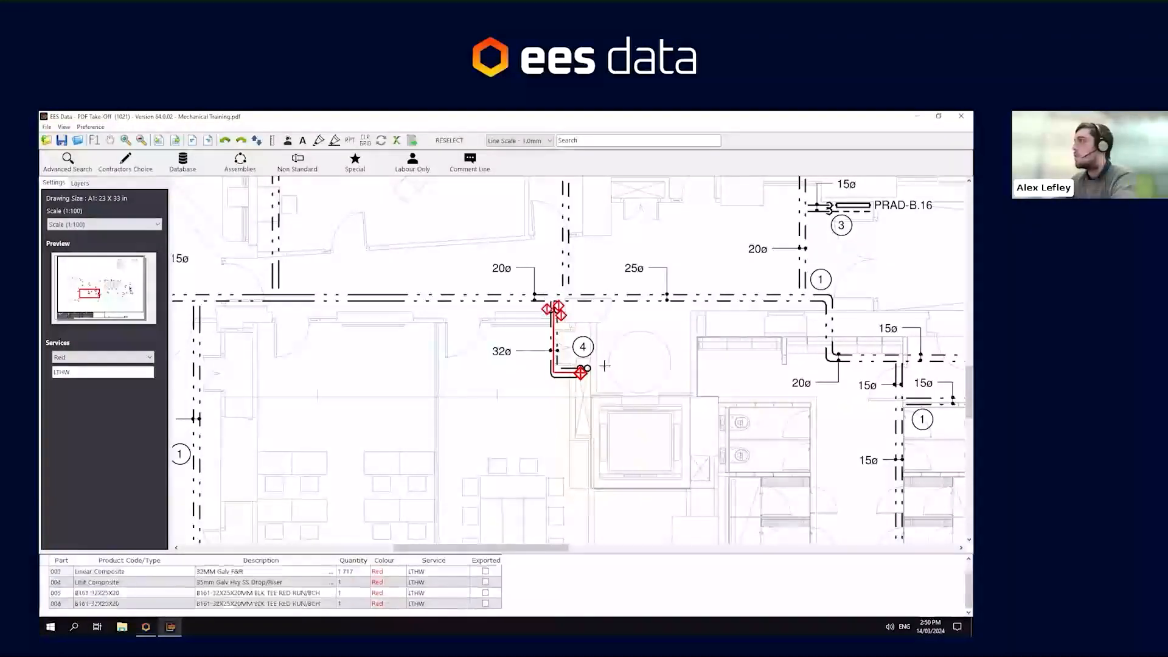
# Take off the 20ø main run from the tees to the 15ø branch using the steel 20MM Galv F&R flow-and-return assembly
pyautogui.click(241, 161)
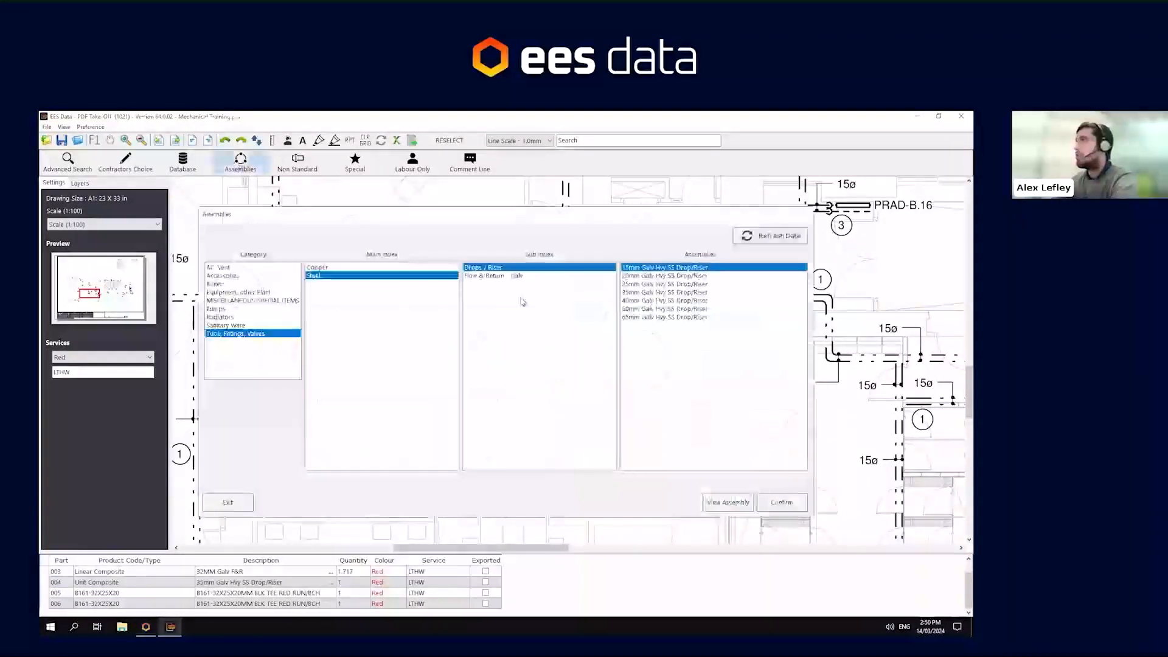
pyautogui.click(476, 277)
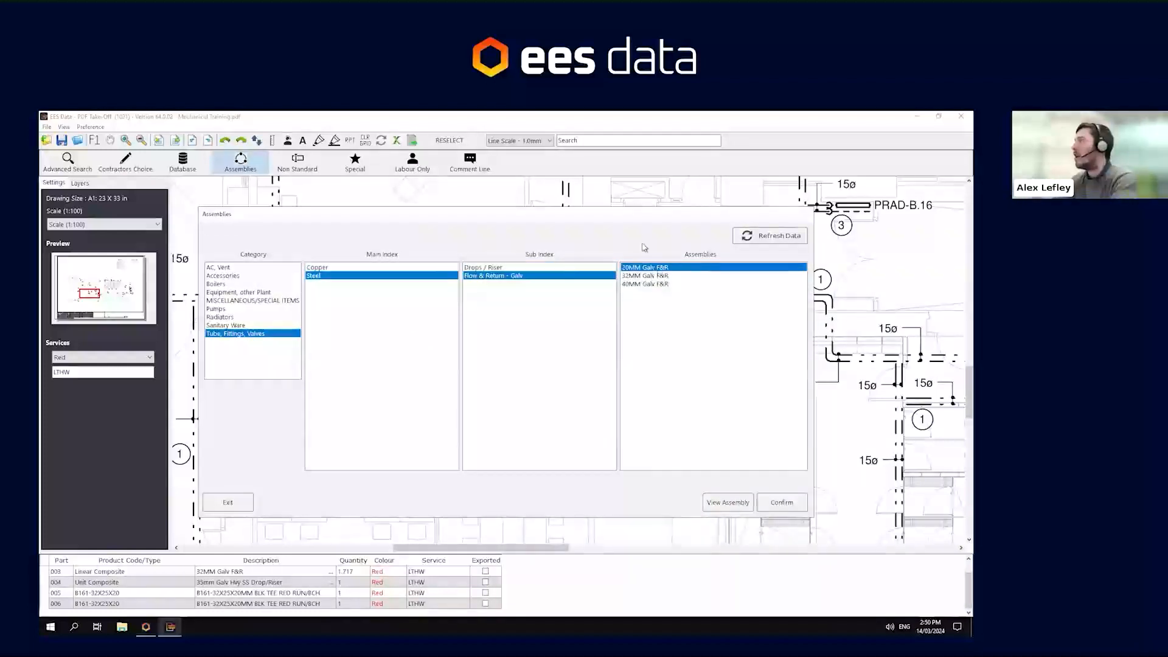
pyautogui.moveTo(636, 224)
pyautogui.mouseDown()
pyautogui.moveTo(626, 465)
pyautogui.moveTo(662, 197)
pyautogui.mouseUp()
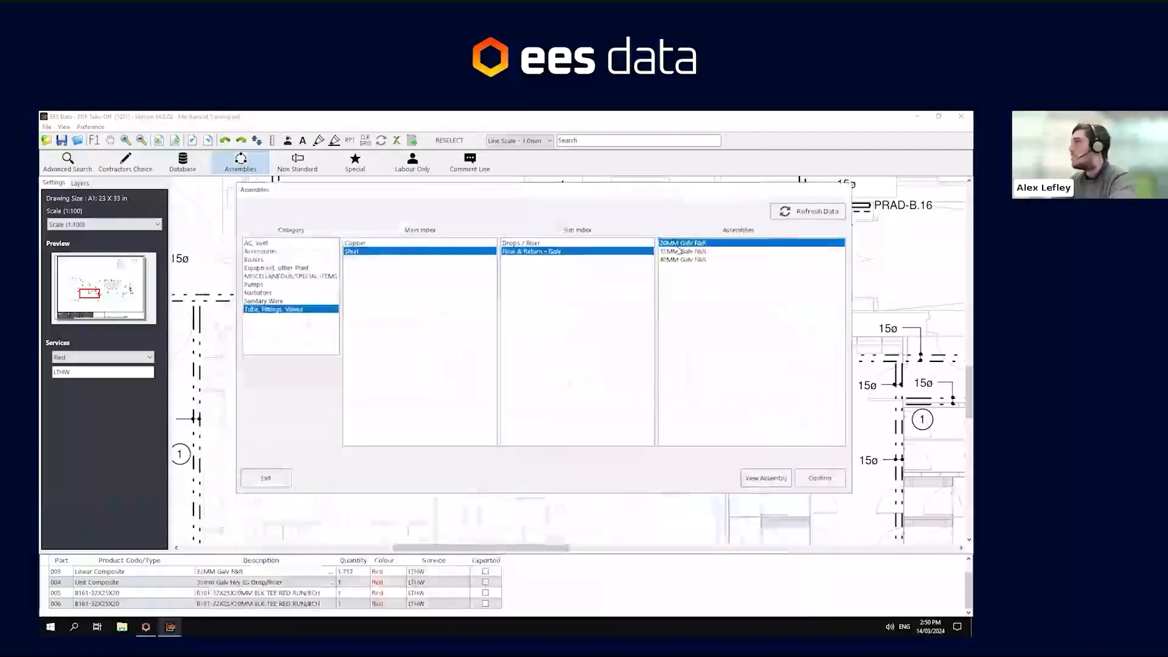
pyautogui.click(822, 478)
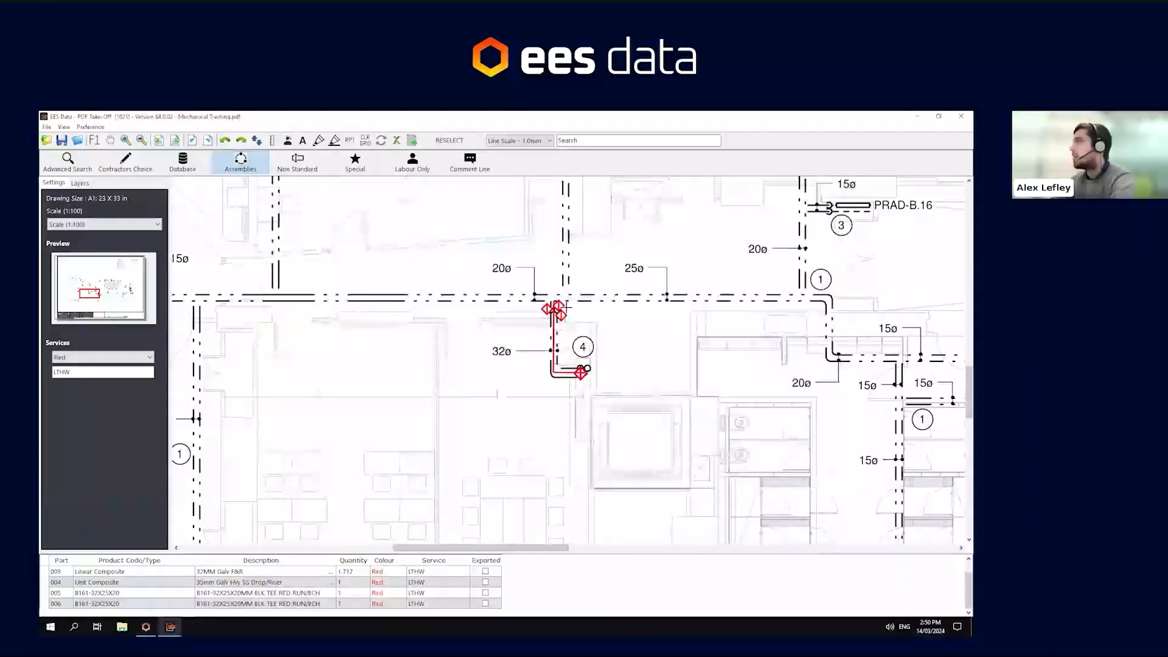
pyautogui.click(193, 298)
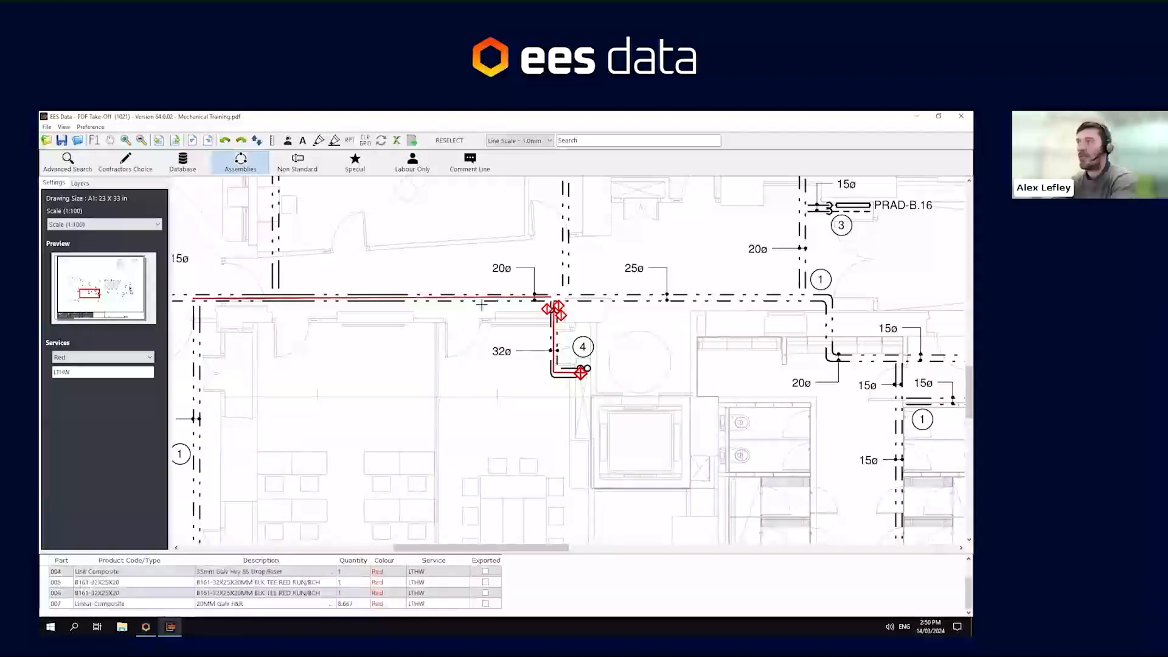
# Open the BSS GALV MED SS TUBE product list in the database under Tube, Fittings, Valves, BSS GENERAL STEEL TUBE, STEEL TUBES
pyautogui.moveTo(365, 342); pyautogui.dragTo(537, 389)
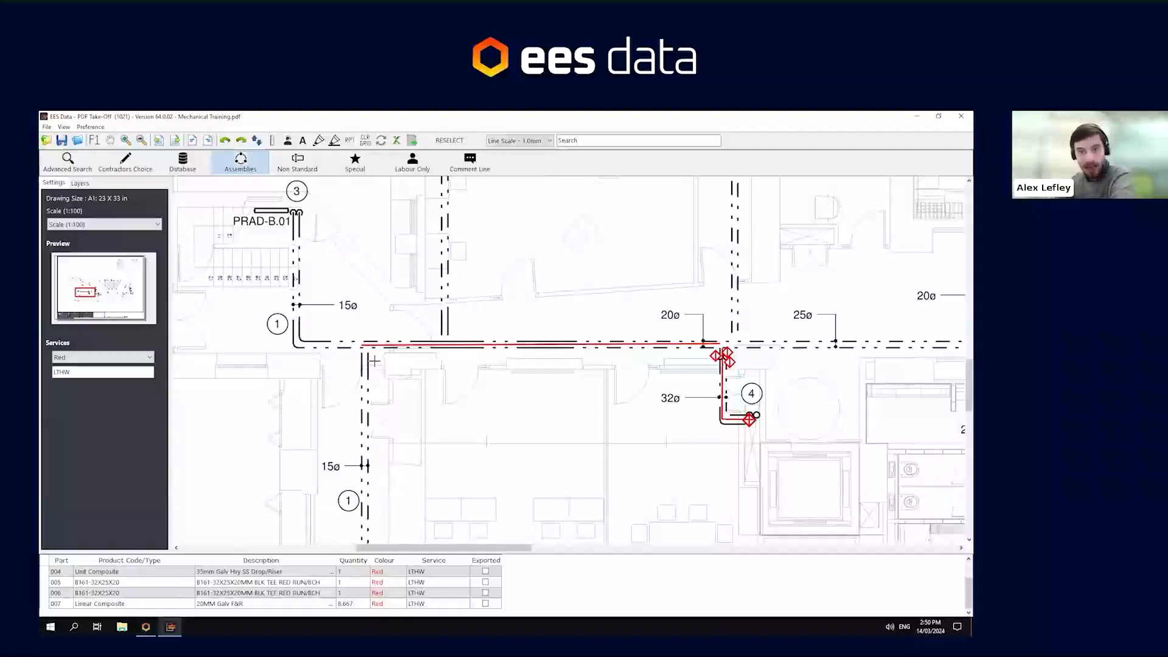
pyautogui.click(184, 162)
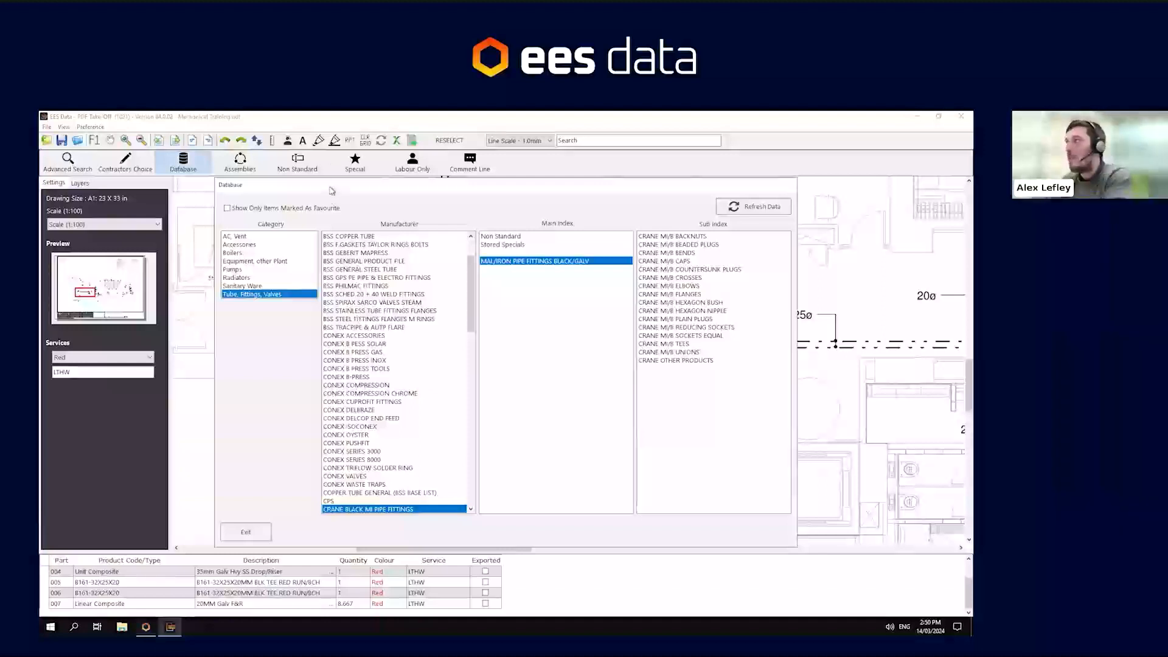
pyautogui.moveTo(331, 184); pyautogui.dragTo(416, 180)
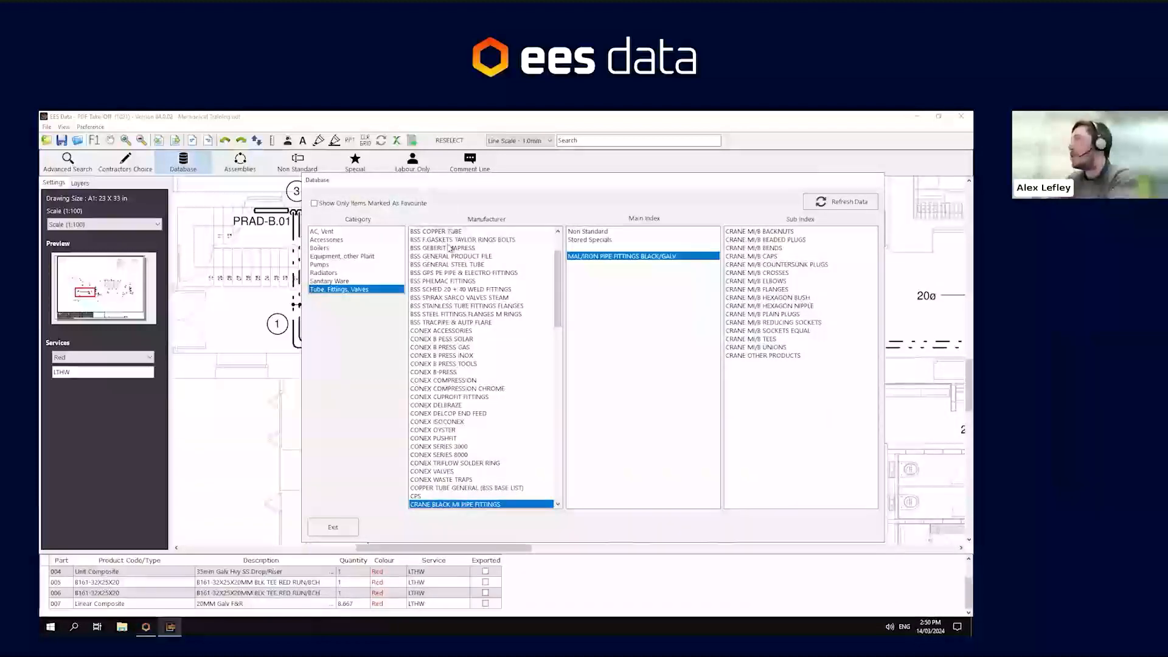
pyautogui.scroll(3, 454, 275)
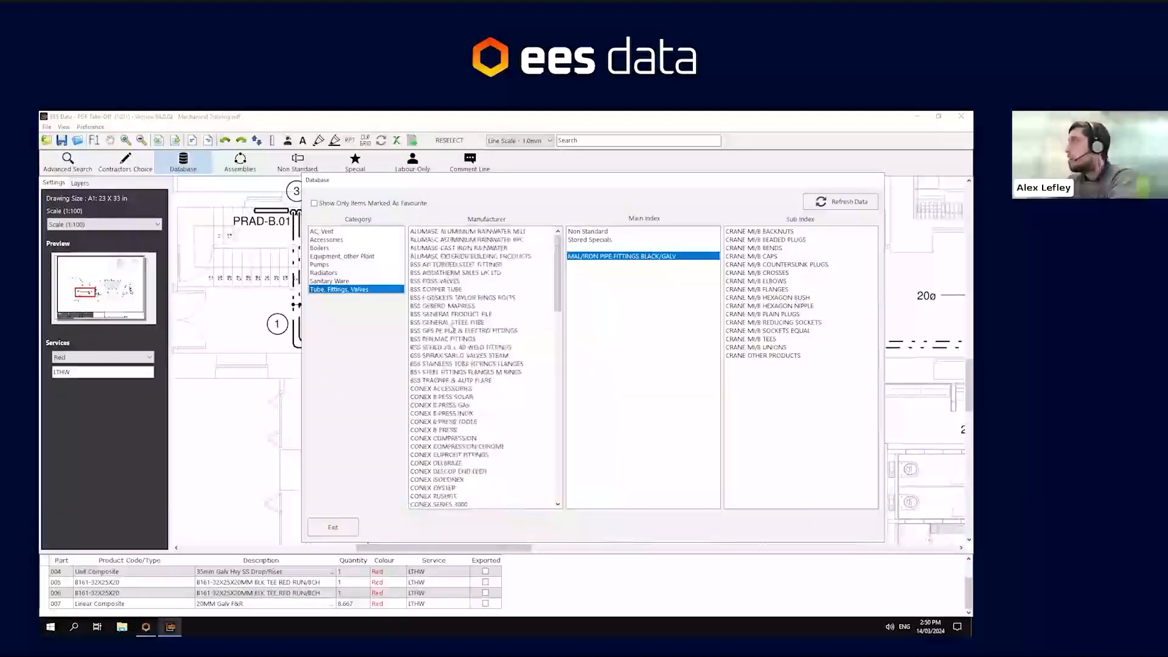
pyautogui.click(453, 331)
pyautogui.click(448, 306)
pyautogui.click(449, 289)
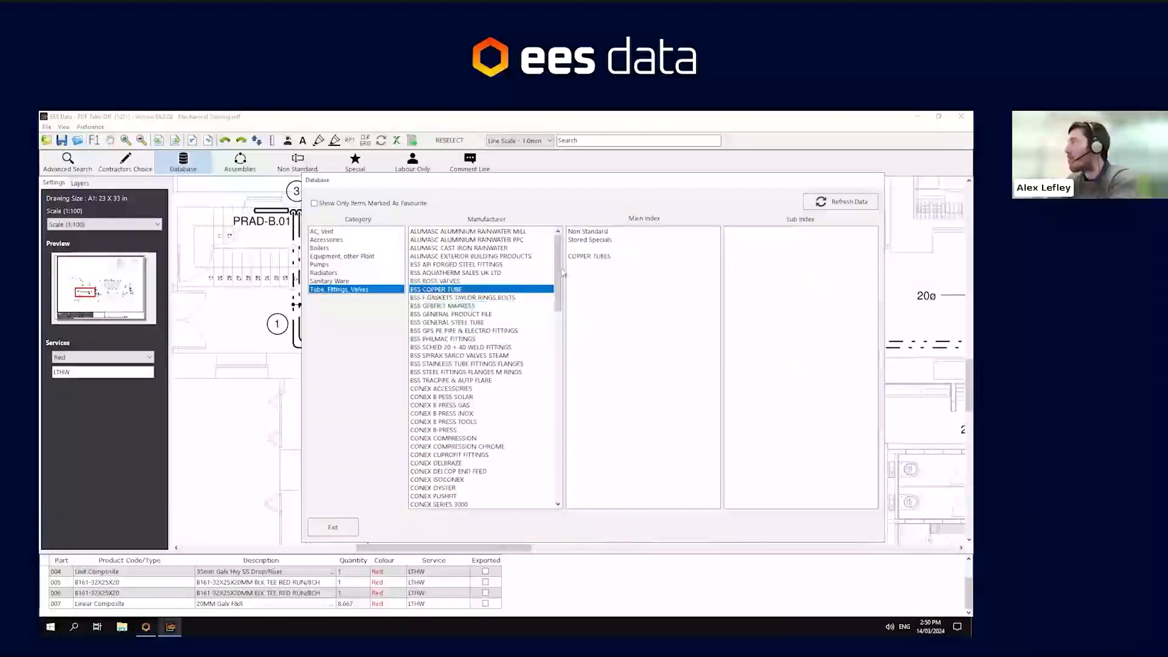
pyautogui.click(447, 323)
pyautogui.click(602, 249)
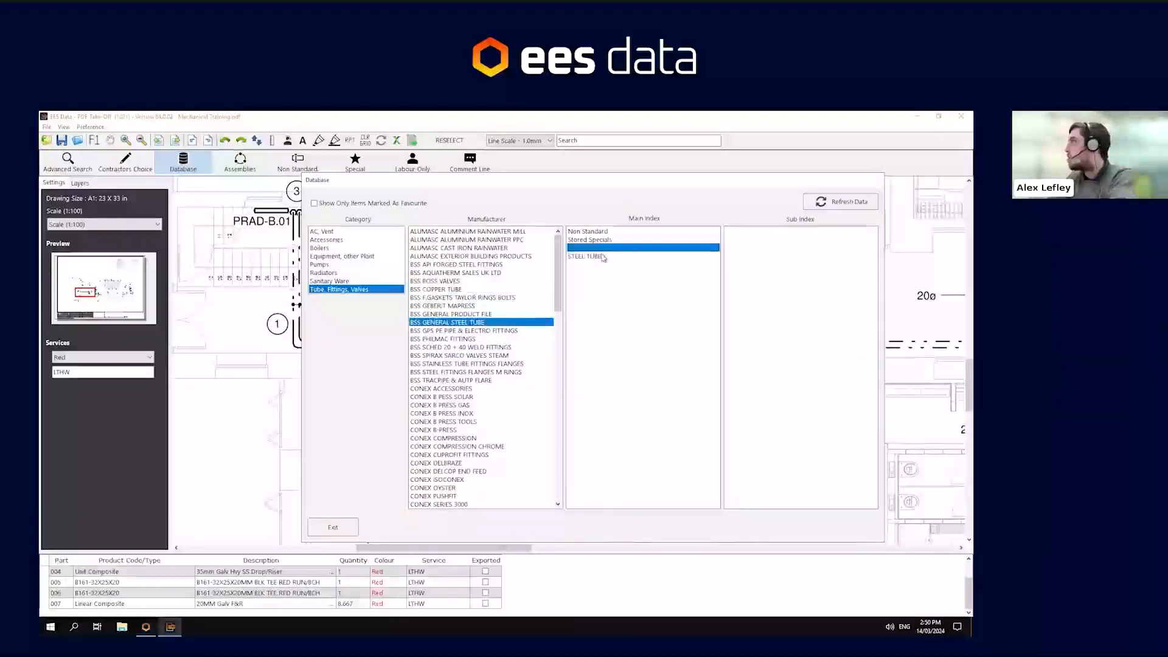
pyautogui.click(604, 257)
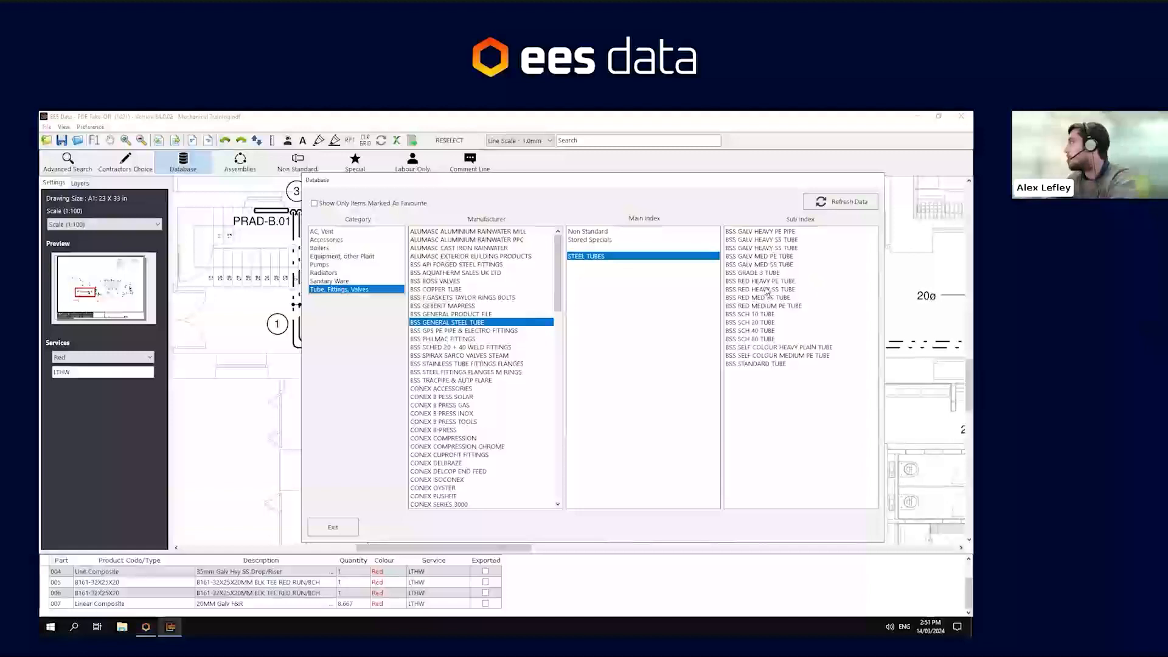
pyautogui.doubleClick(765, 265)
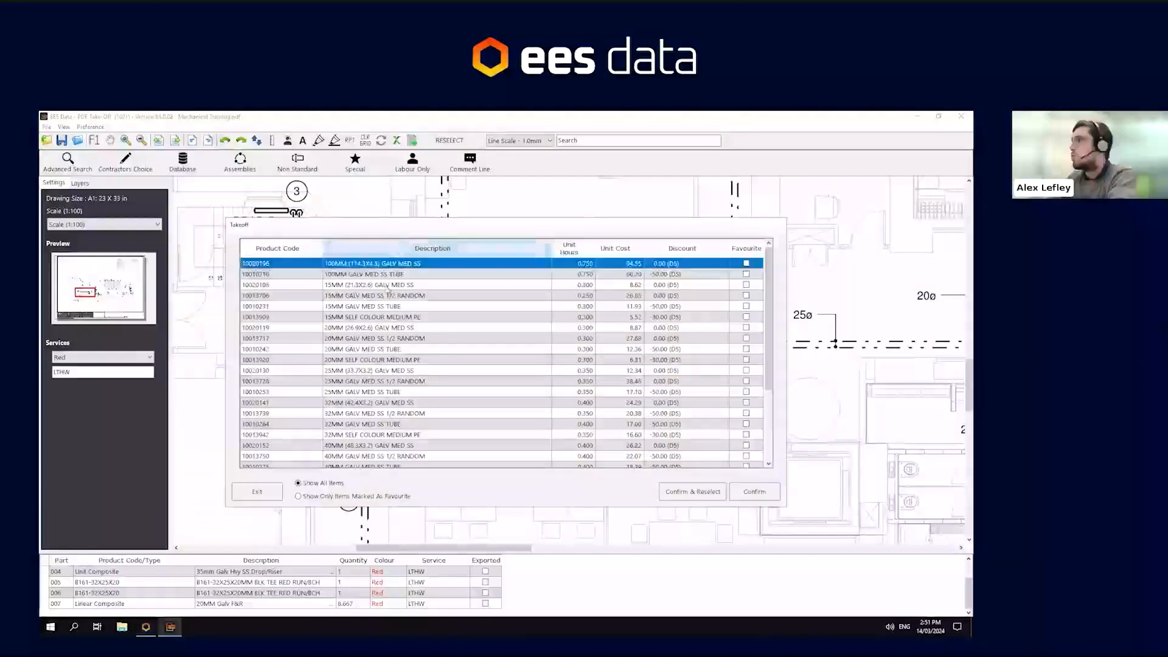
# Take off the 15ø pipe from the end of the 20ø run around the bend to PRAD-B.01 with 15MM GALV MED SS TUBE
pyautogui.click(339, 287)
pyautogui.click(355, 308)
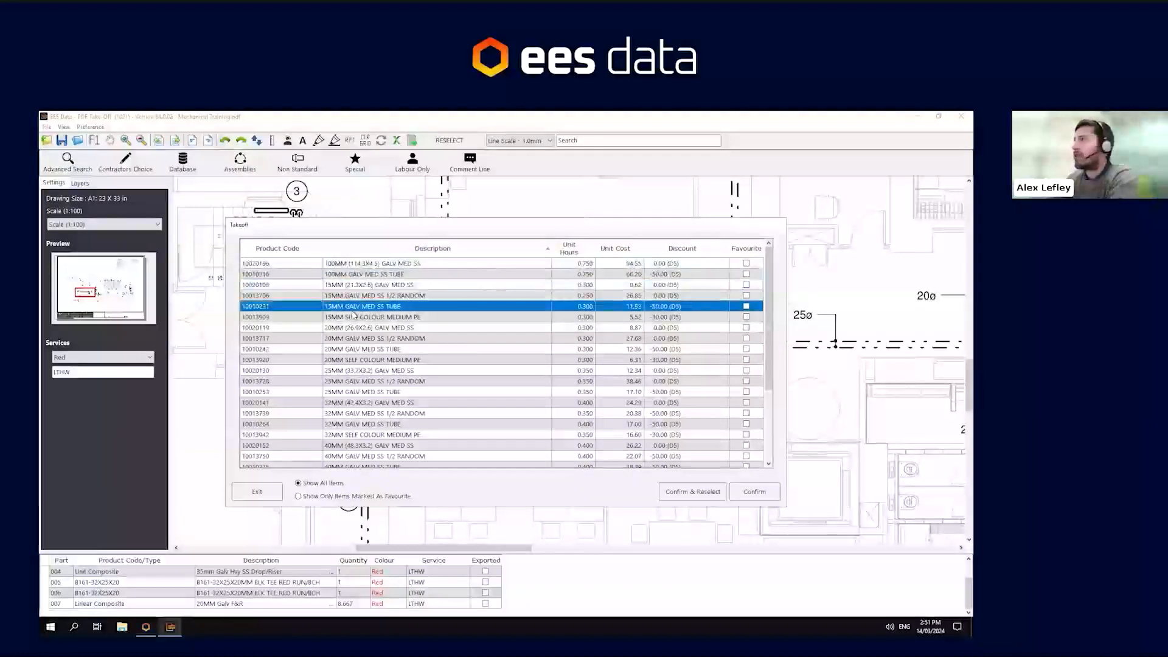
pyautogui.click(752, 491)
pyautogui.click(59, 605)
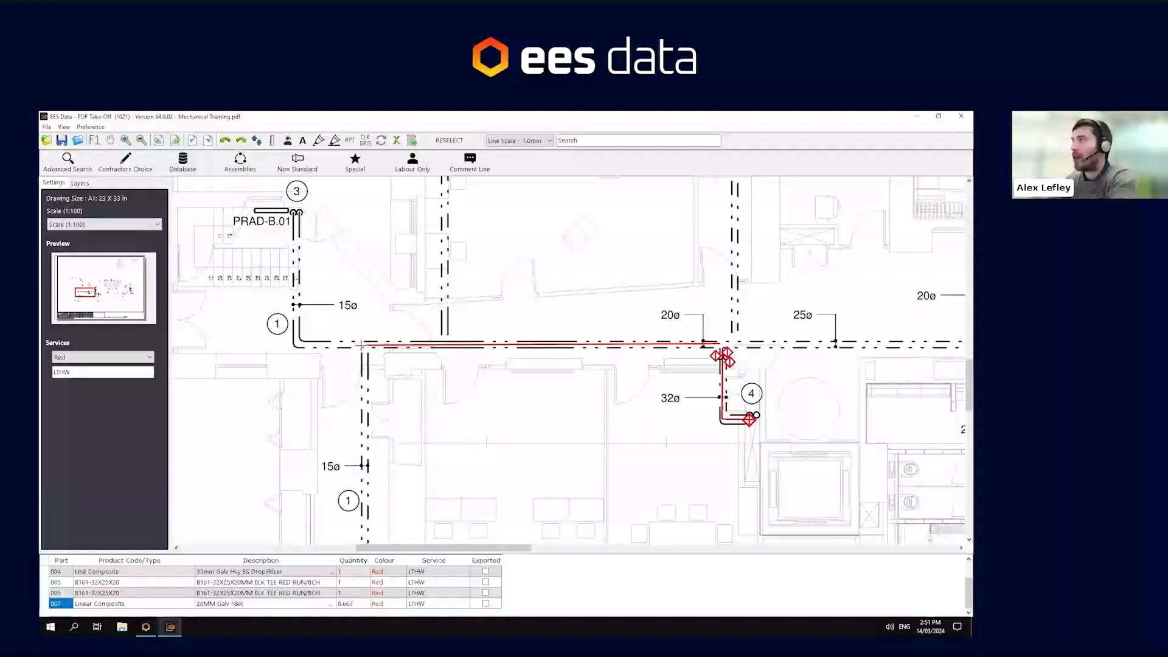
pyautogui.click(294, 345)
pyautogui.click(292, 211)
pyautogui.rightClick(329, 213)
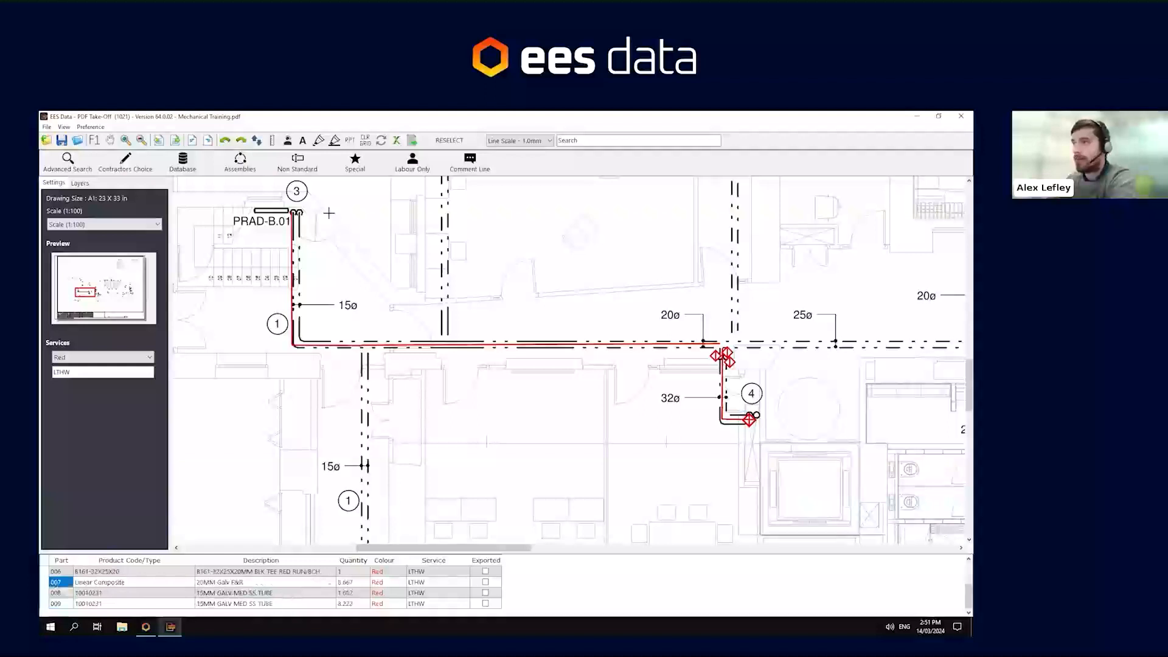
# Repeat the two 15MM GALV MED SS TUBE parts 008 and 009, placing the repeat marker beside the 15ø pipe near PRAD-B.01
pyautogui.click(44, 594)
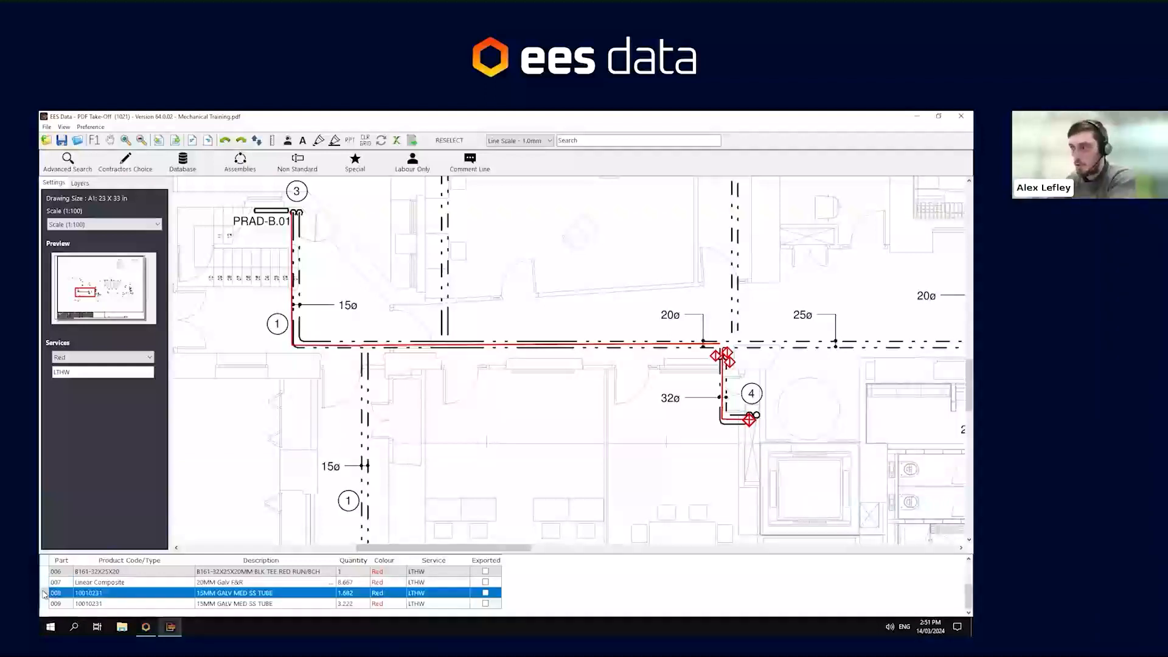
pyautogui.keyDown('shift'); pyautogui.click(44, 604); pyautogui.keyUp('shift')
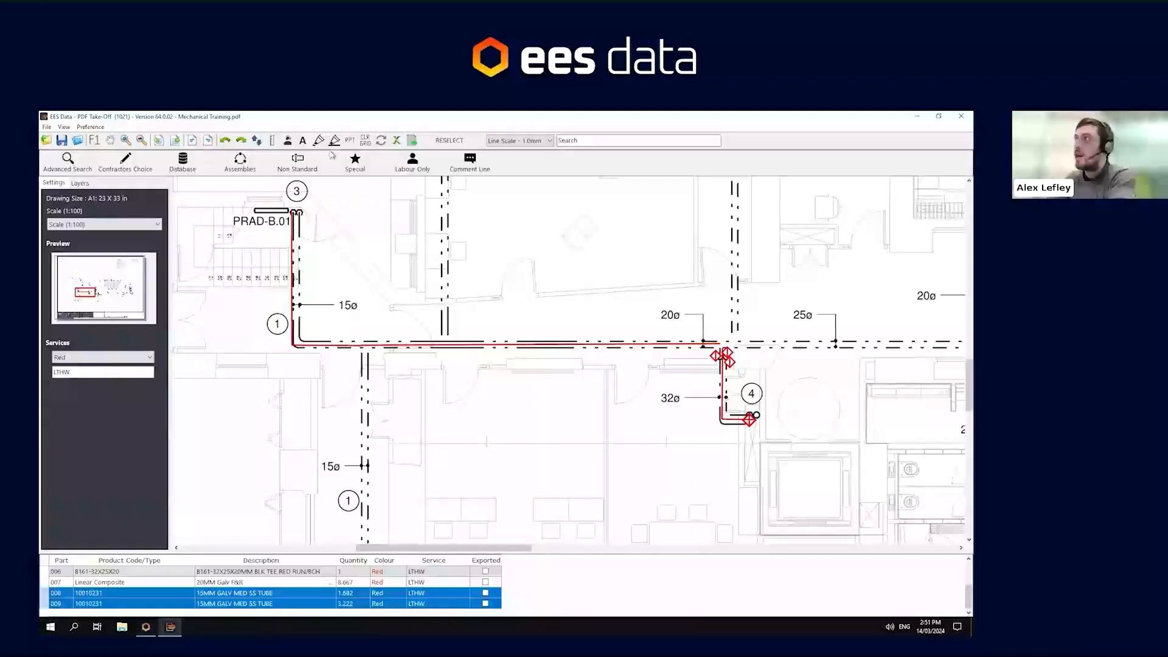
pyautogui.click(352, 141)
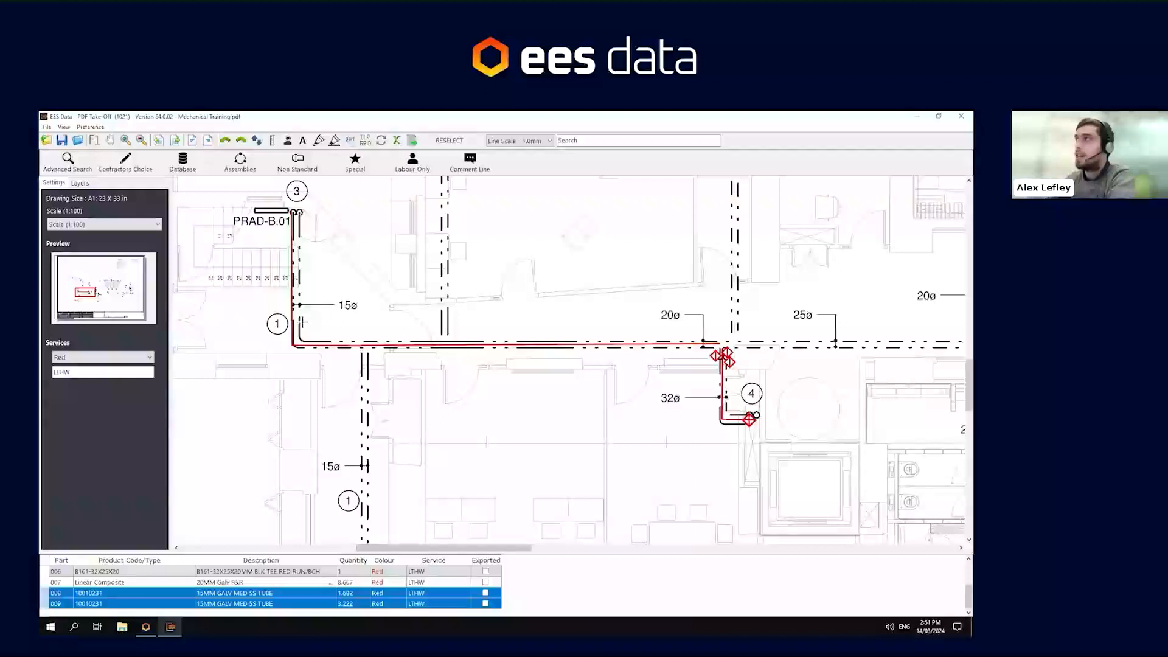
pyautogui.click(301, 323)
pyautogui.moveTo(119, 604); pyautogui.dragTo(367, 573)
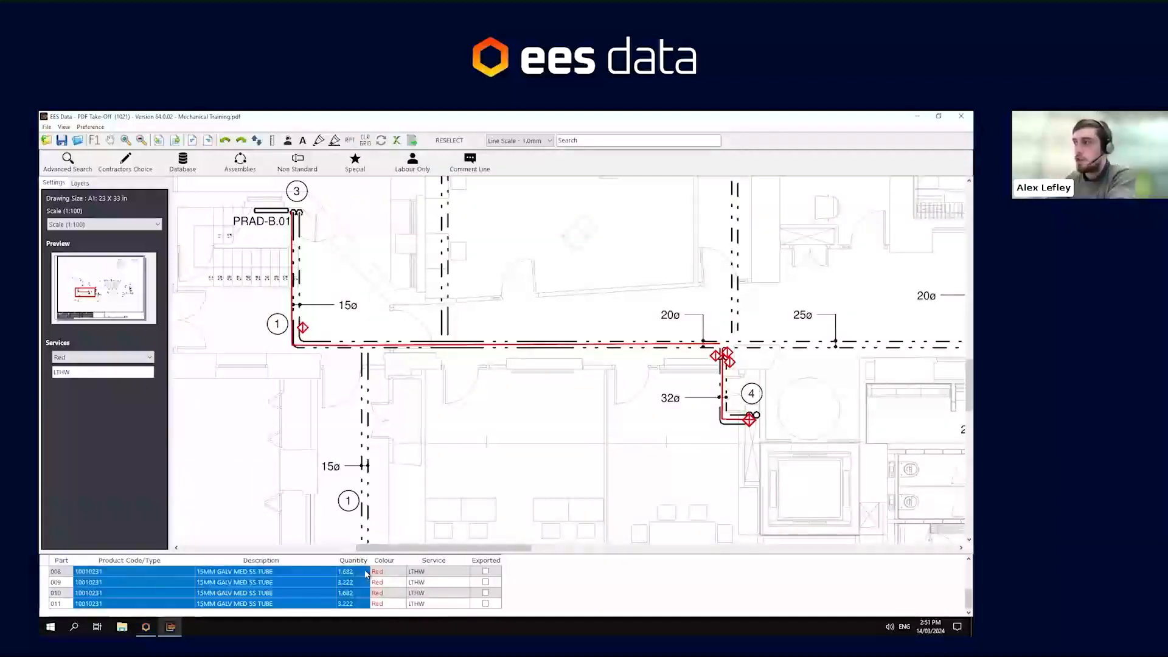
# Take off the other 15ø branch from the main run to PRAD-B.02, plus the PRAD-B.06 connection, with 15MM GALV MED SS TUBE
pyautogui.moveTo(304, 537); pyautogui.dragTo(499, 399)
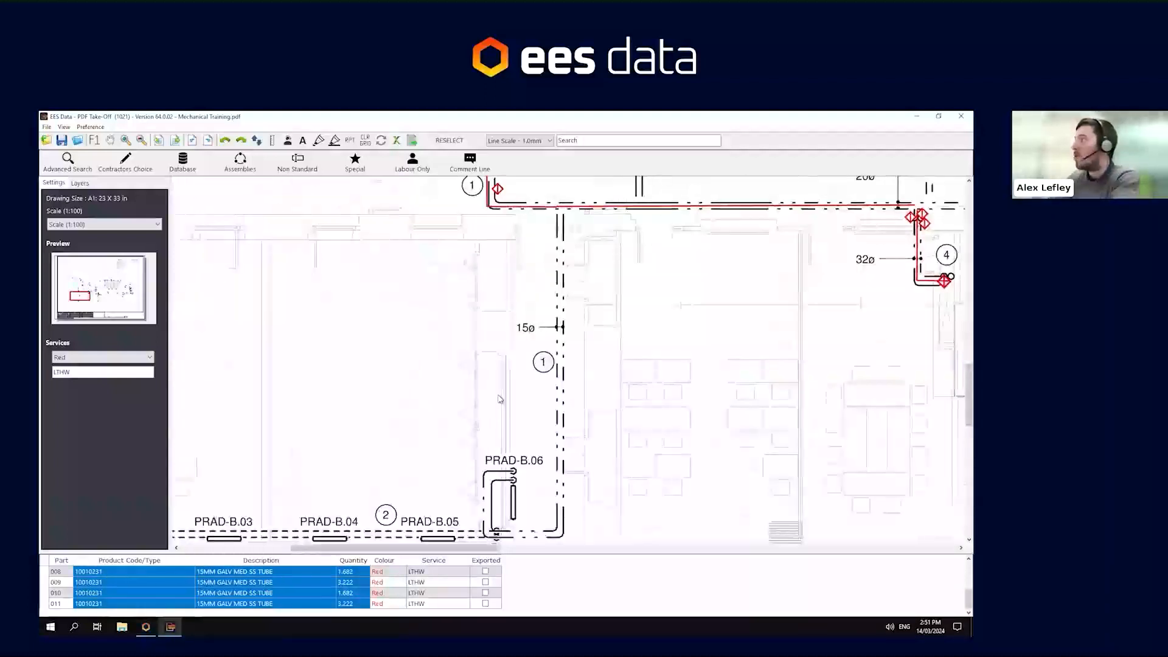
pyautogui.scroll(-1, 499, 398)
pyautogui.moveTo(440, 438)
pyautogui.mouseDown()
pyautogui.moveTo(491, 273)
pyautogui.moveTo(513, 331)
pyautogui.mouseUp()
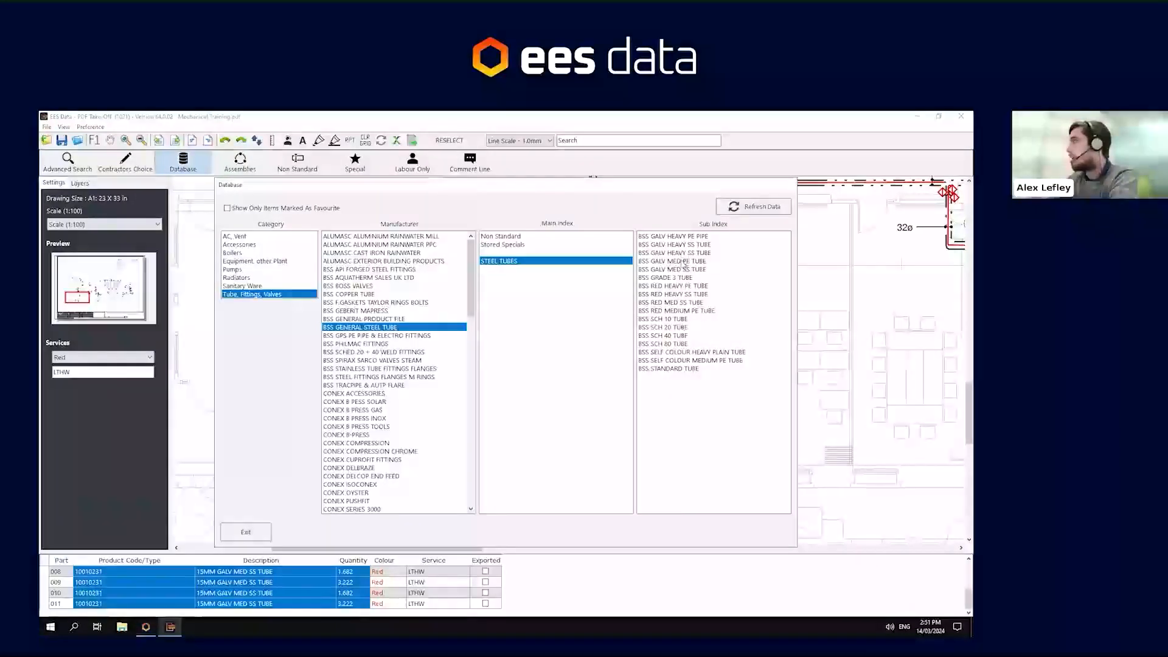
pyautogui.doubleClick(684, 268)
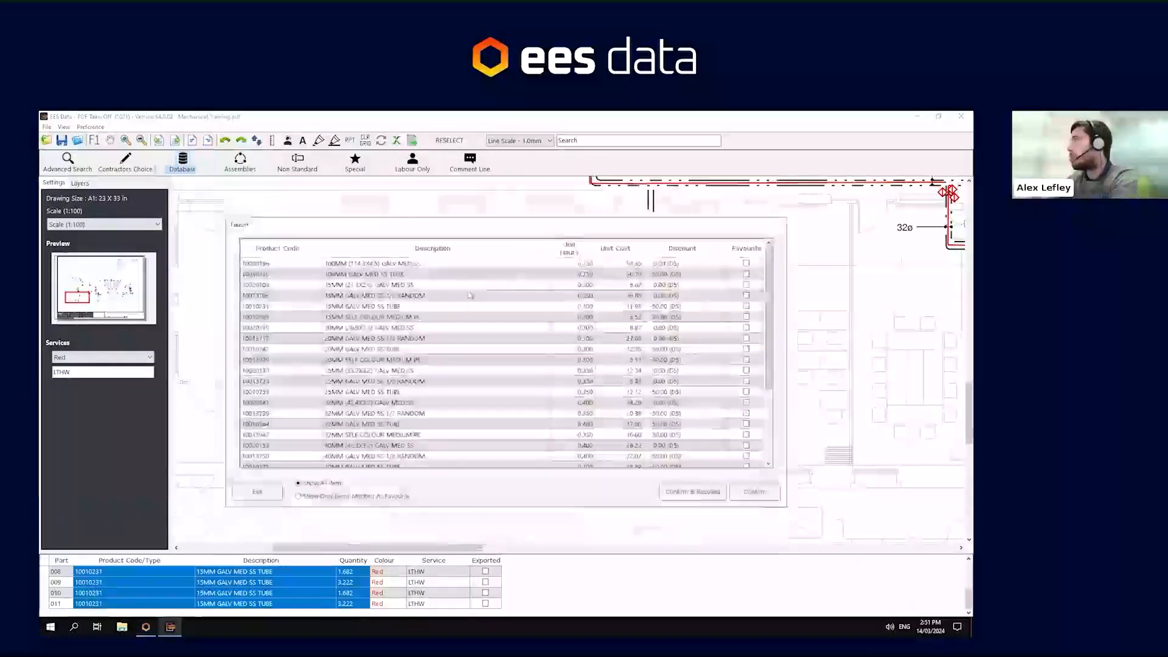
pyautogui.click(356, 306)
pyautogui.click(755, 492)
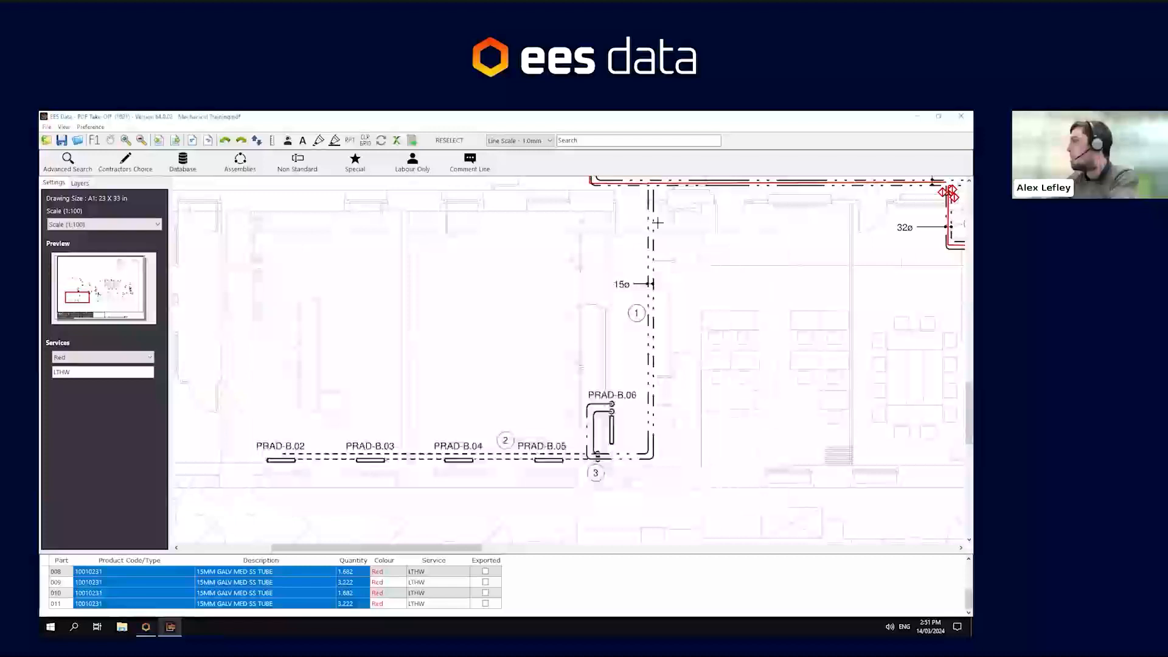
pyautogui.click(55, 607)
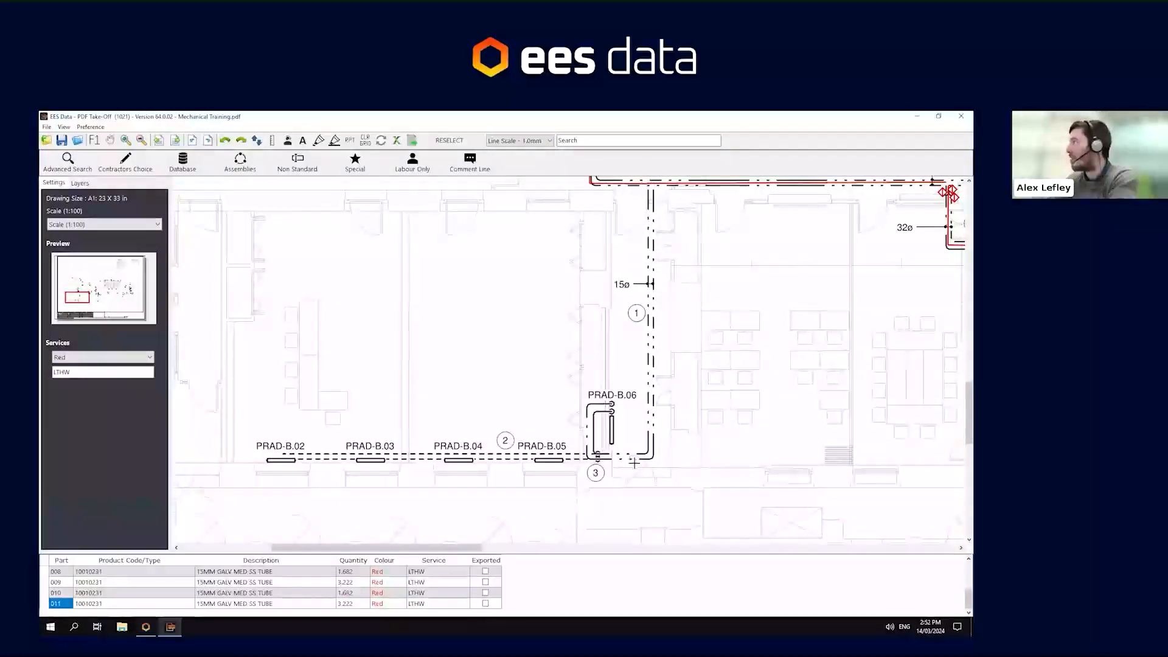
pyautogui.click(647, 458)
pyautogui.click(277, 457)
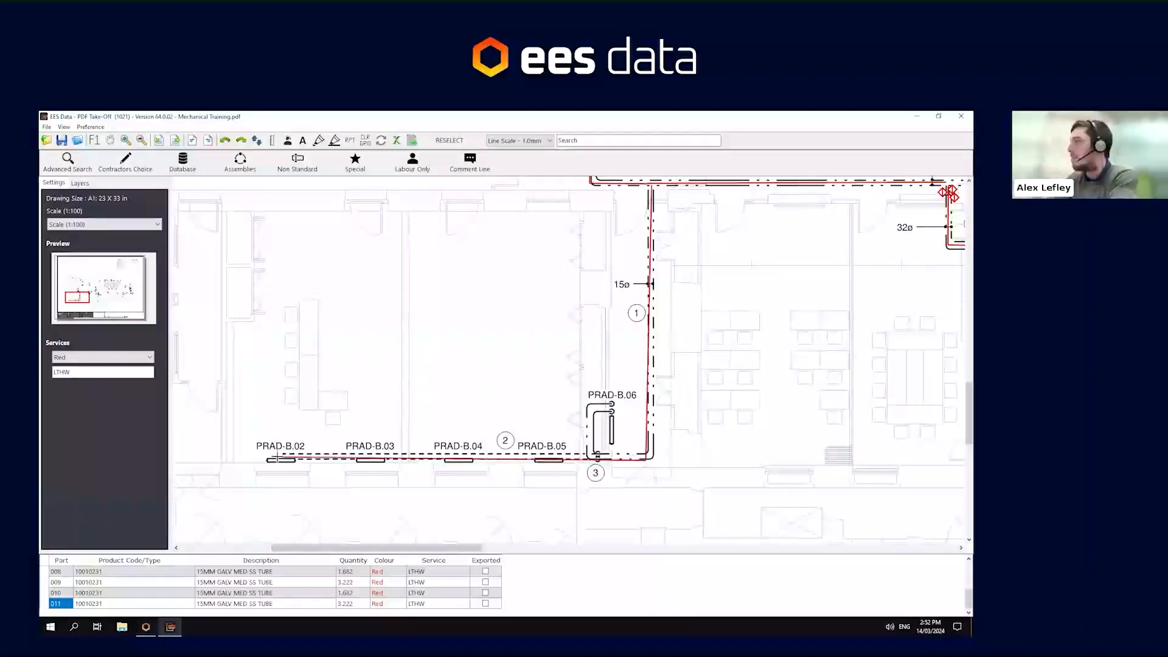
pyautogui.rightClick(278, 456)
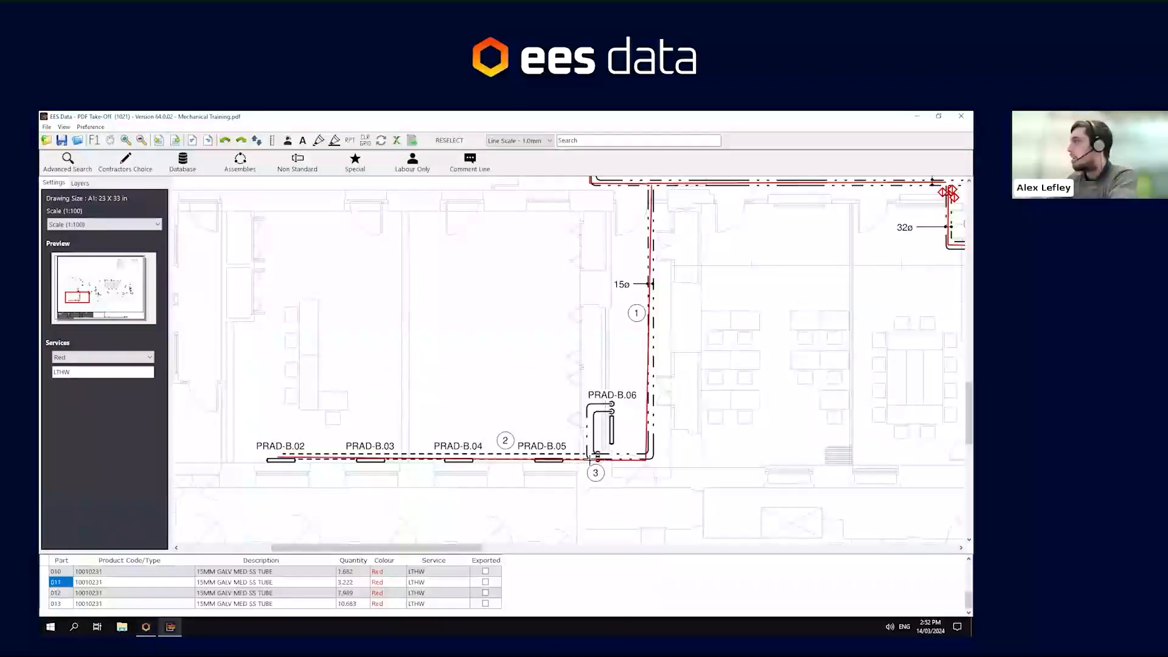
pyautogui.click(584, 459)
pyautogui.rightClick(612, 404)
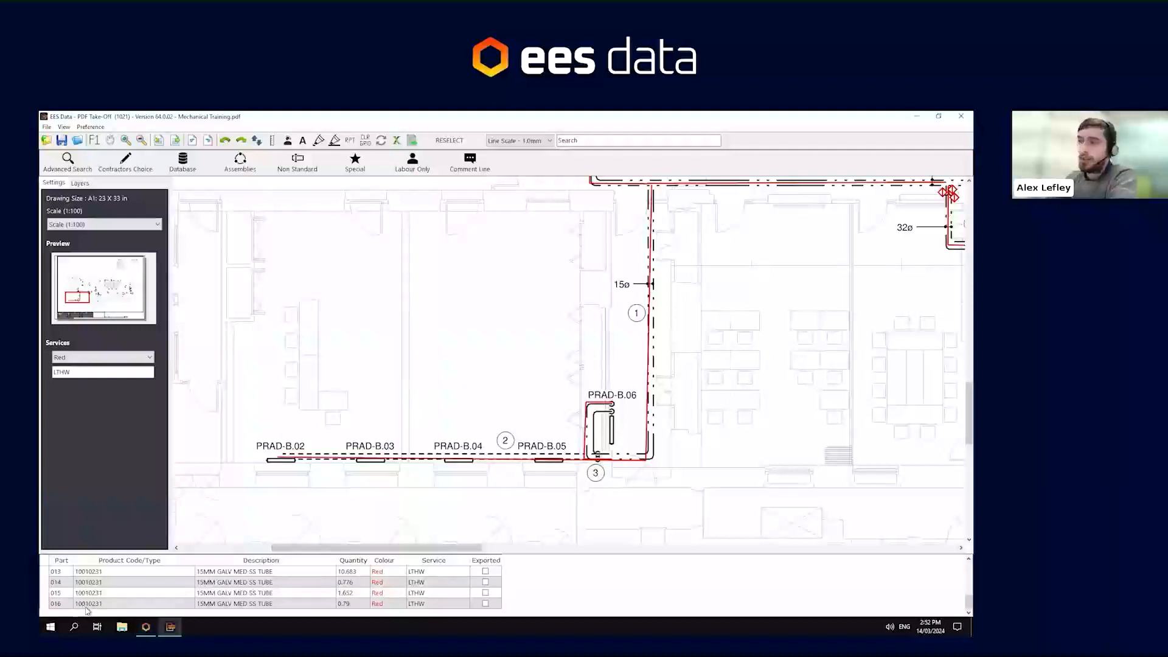
# Repeat the 15MM GALV MED SS TUBE parts 012 to 016, placing the repeat marker beside the 15ø branch above PRAD-B.06
pyautogui.click(258, 141)
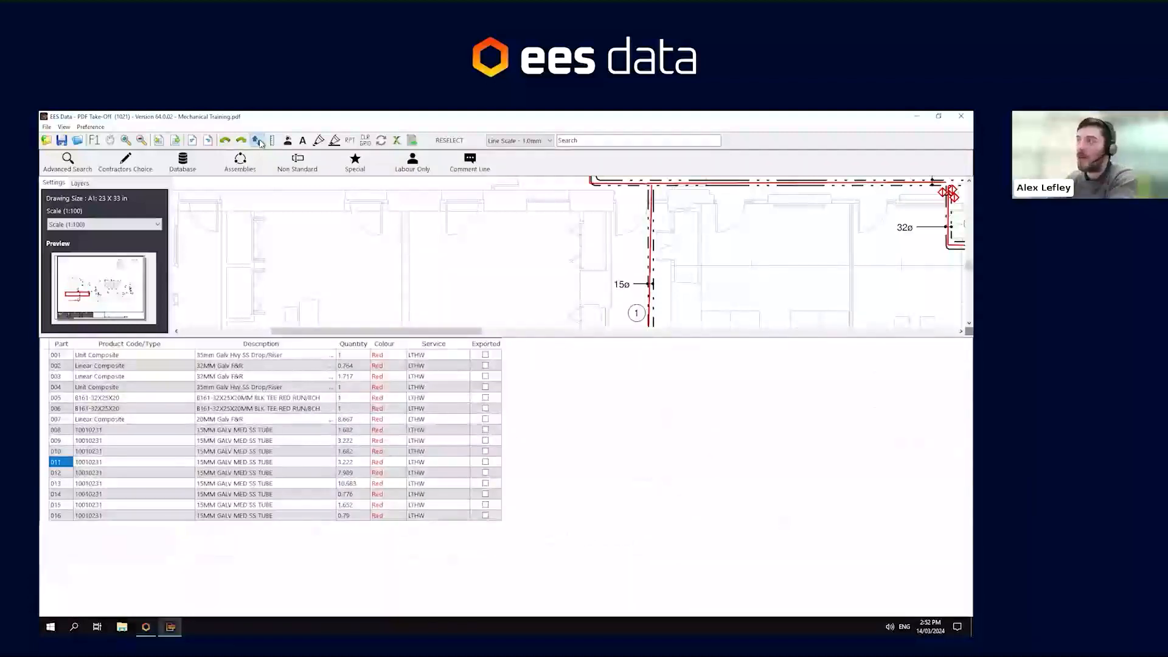
pyautogui.moveTo(351, 432); pyautogui.dragTo(352, 465)
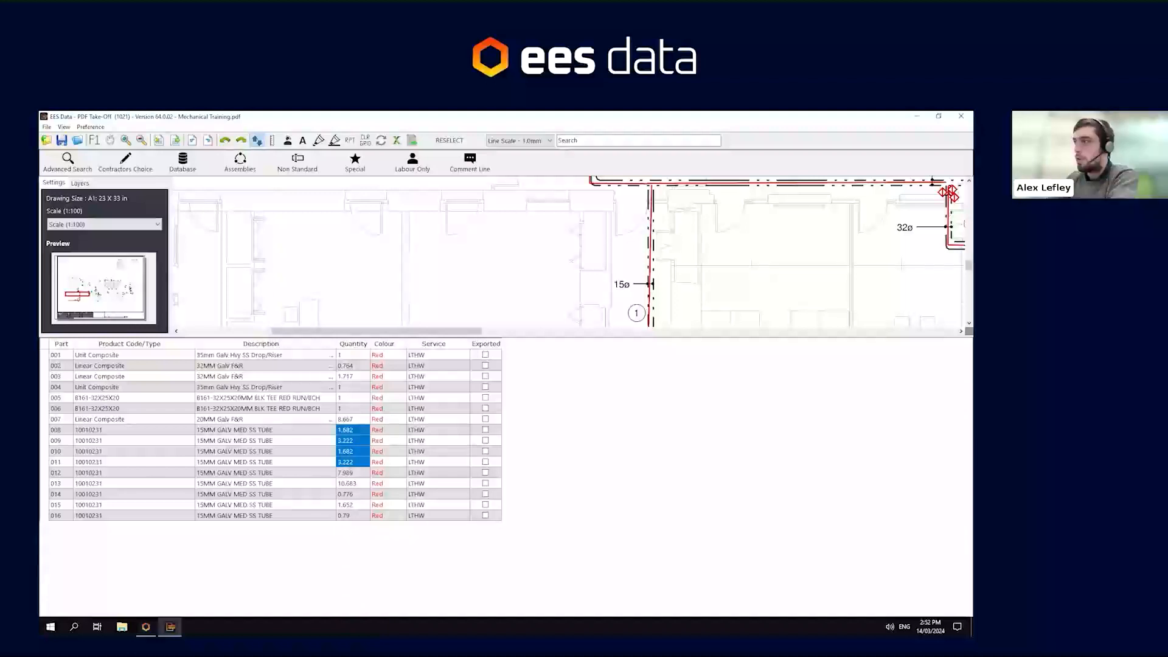
pyautogui.moveTo(49, 475); pyautogui.dragTo(60, 530)
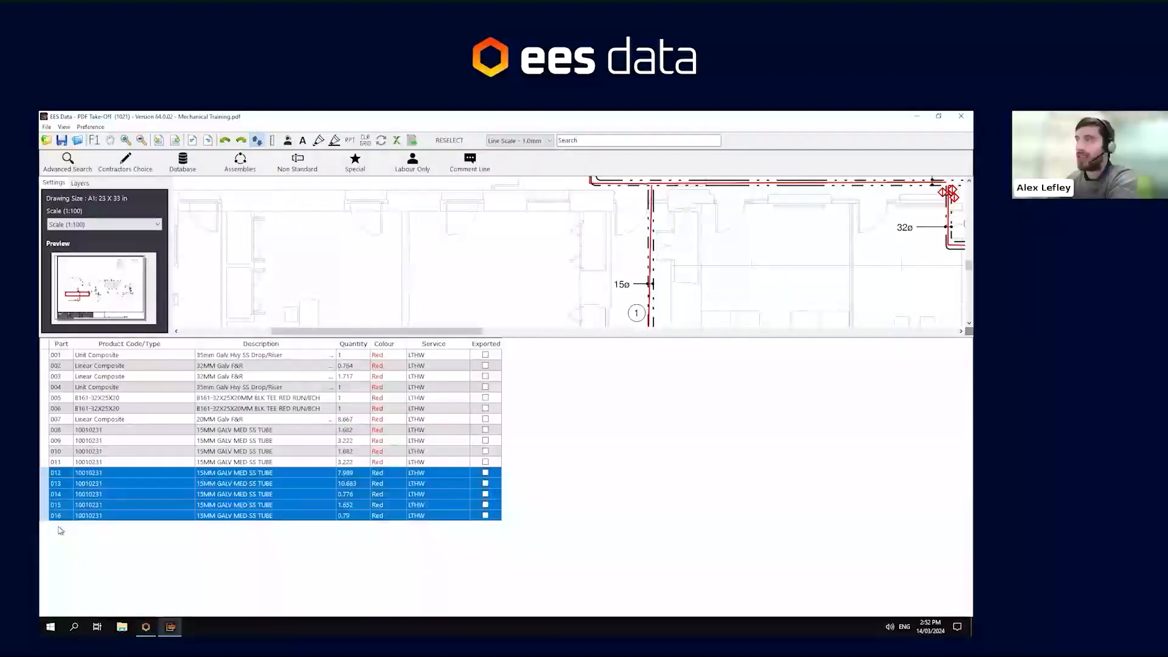
pyautogui.click(258, 141)
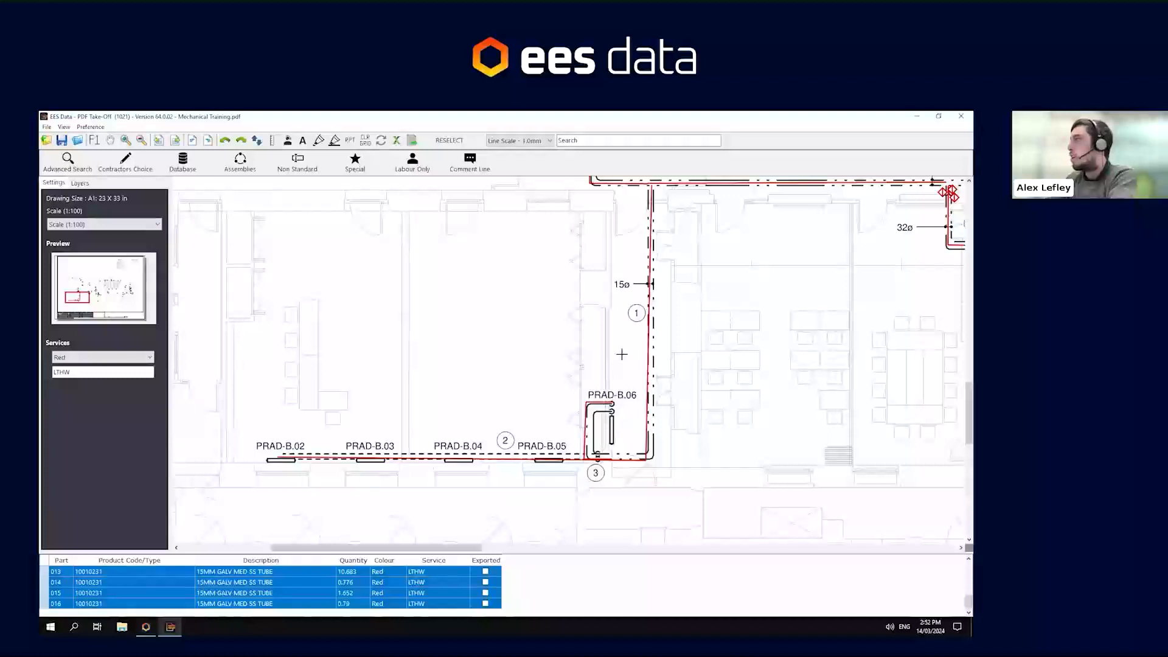
pyautogui.click(624, 340)
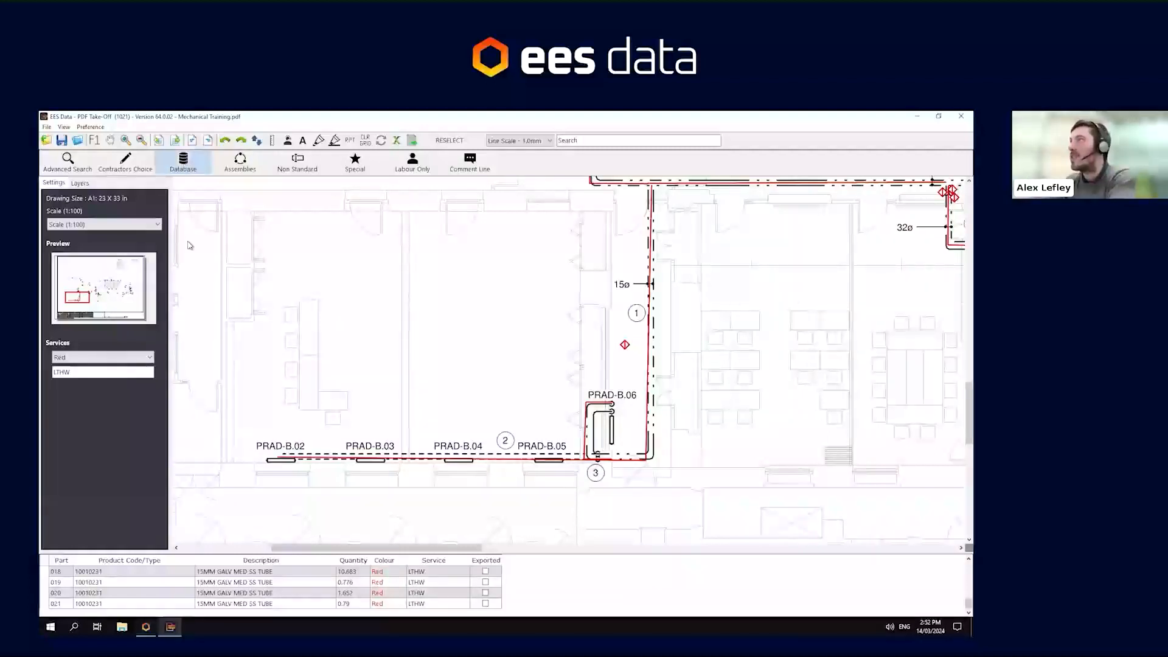
# Choose the STELRAD K2 ELITE 300X500 radiator from the Stelrad Ltd Elite range in the database for take-off
pyautogui.click(189, 164)
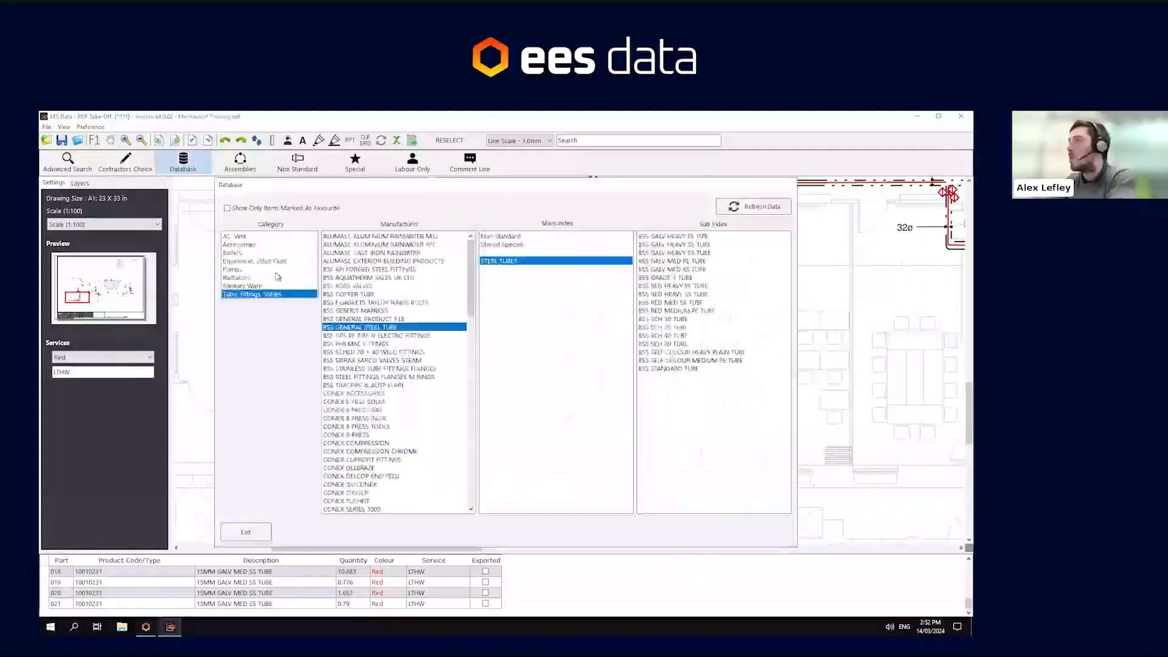
pyautogui.click(237, 277)
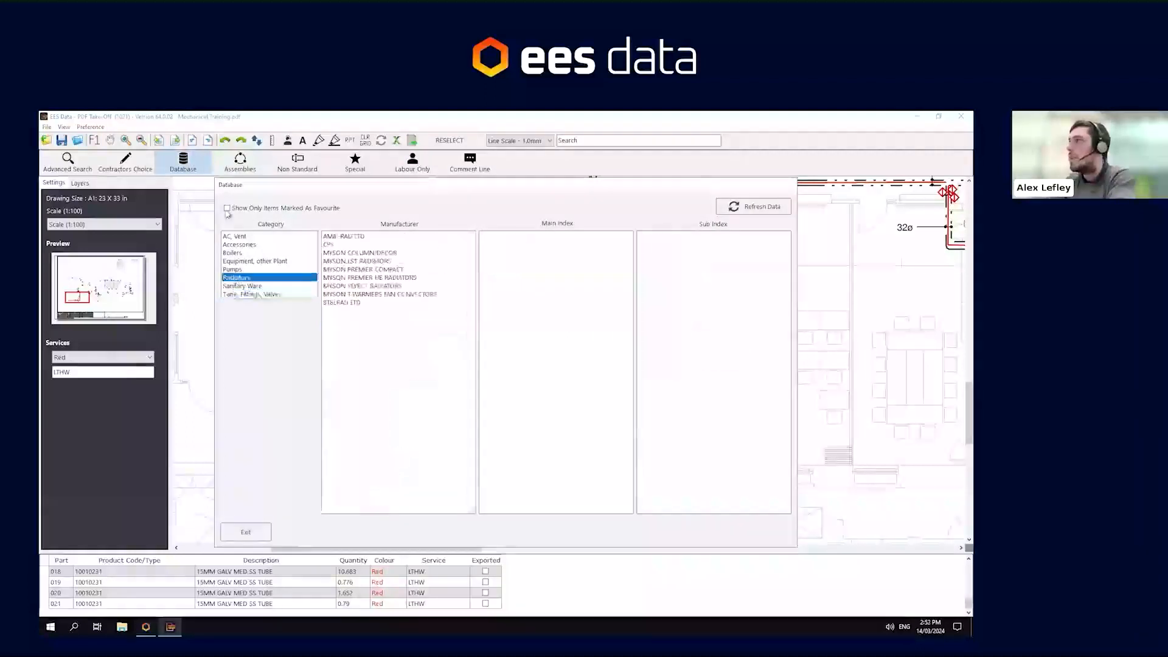
pyautogui.click(342, 304)
pyautogui.click(490, 319)
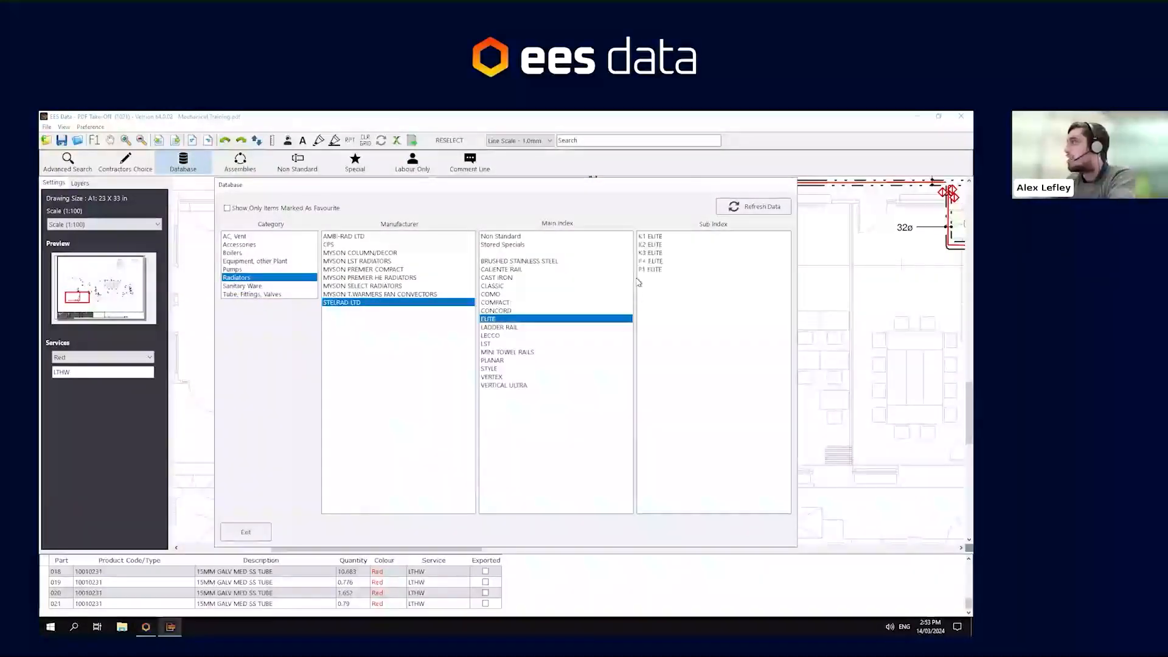
pyautogui.doubleClick(667, 244)
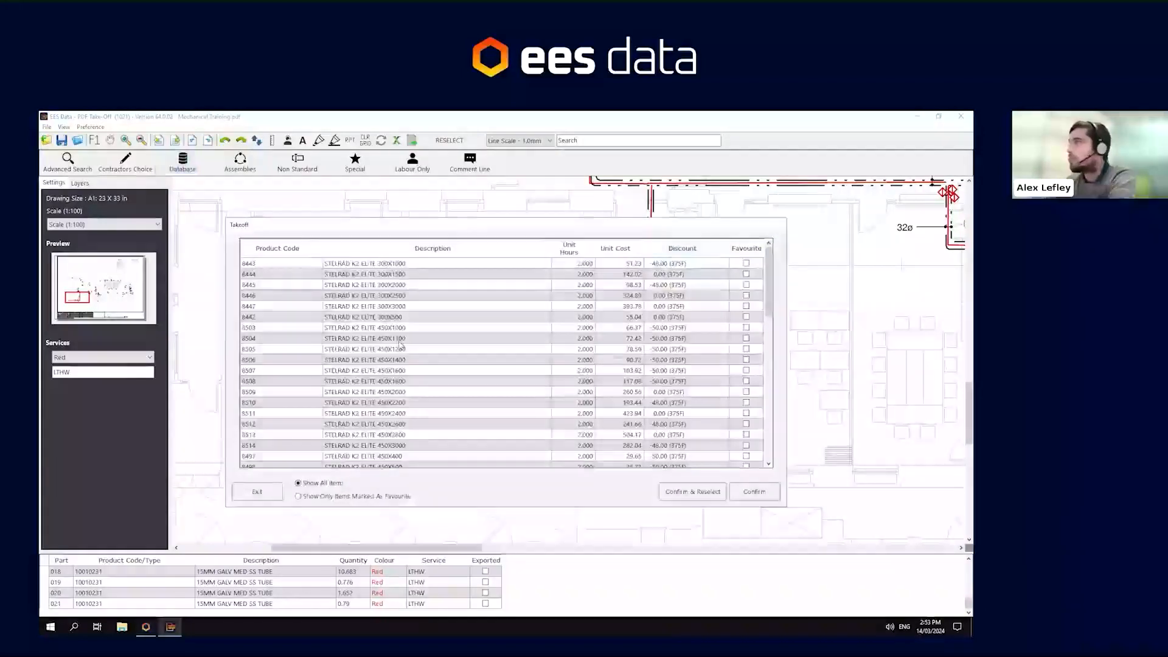
pyautogui.click(399, 318)
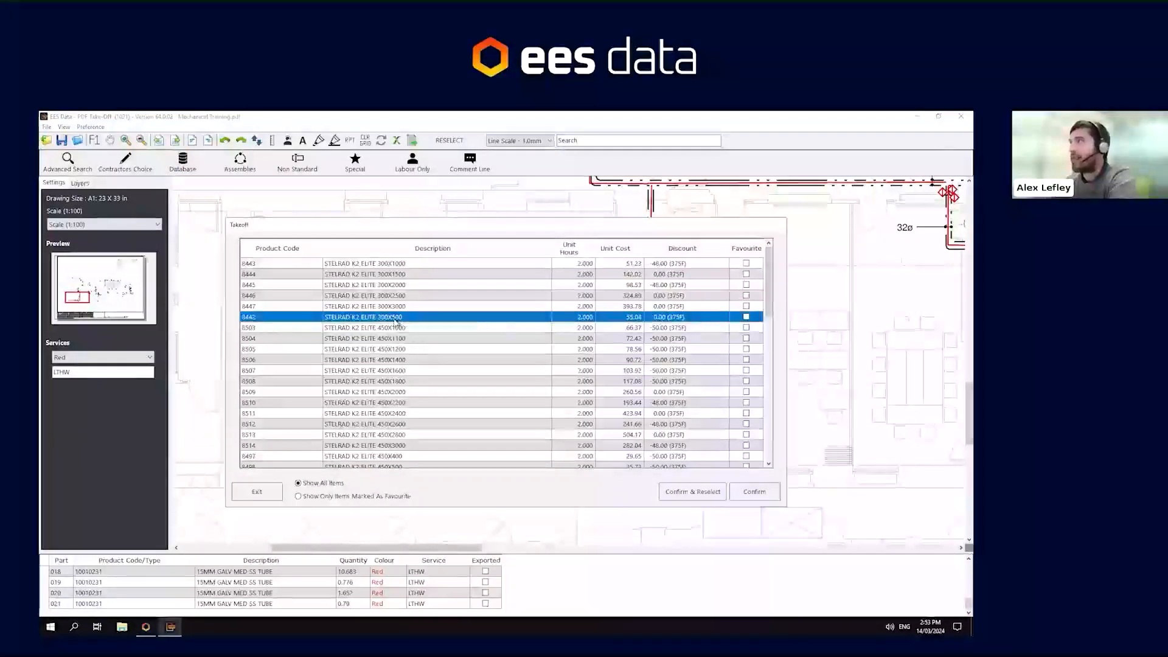
pyautogui.click(769, 490)
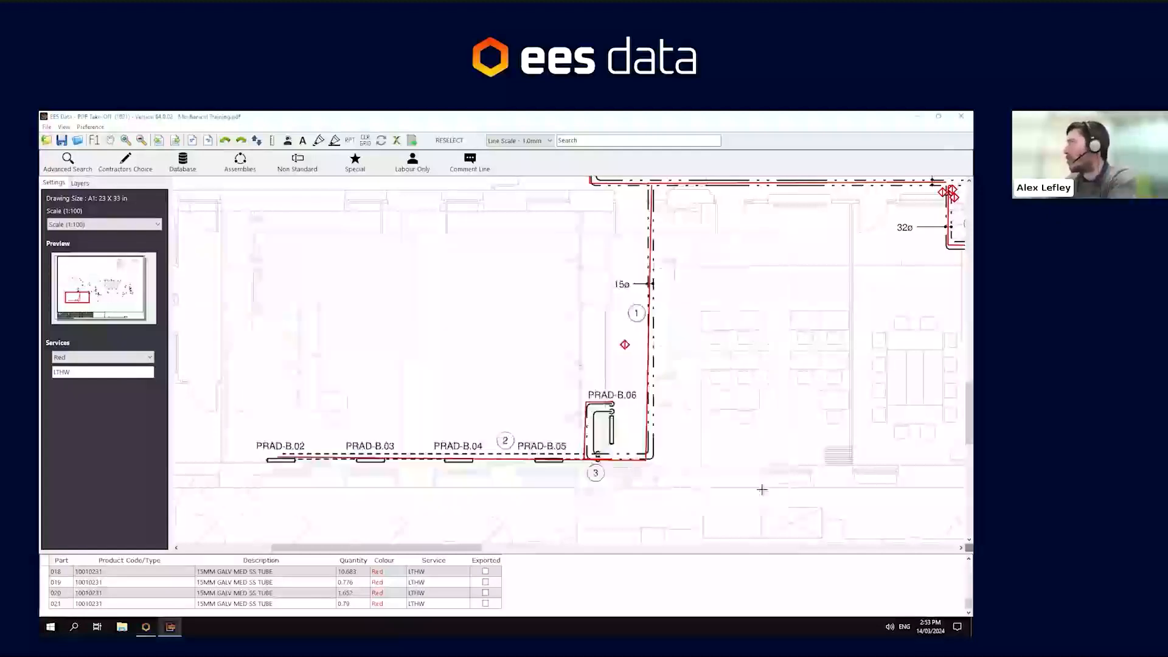
# Take off one STELRAD K2 ELITE 300X500 radiator at each of PRAD-B.06, PRAD-B.05, PRAD-B.04, PRAD-B.03 and PRAD-B.02
pyautogui.click(613, 434)
pyautogui.click(549, 469)
pyautogui.click(454, 475)
pyautogui.click(374, 471)
pyautogui.click(280, 470)
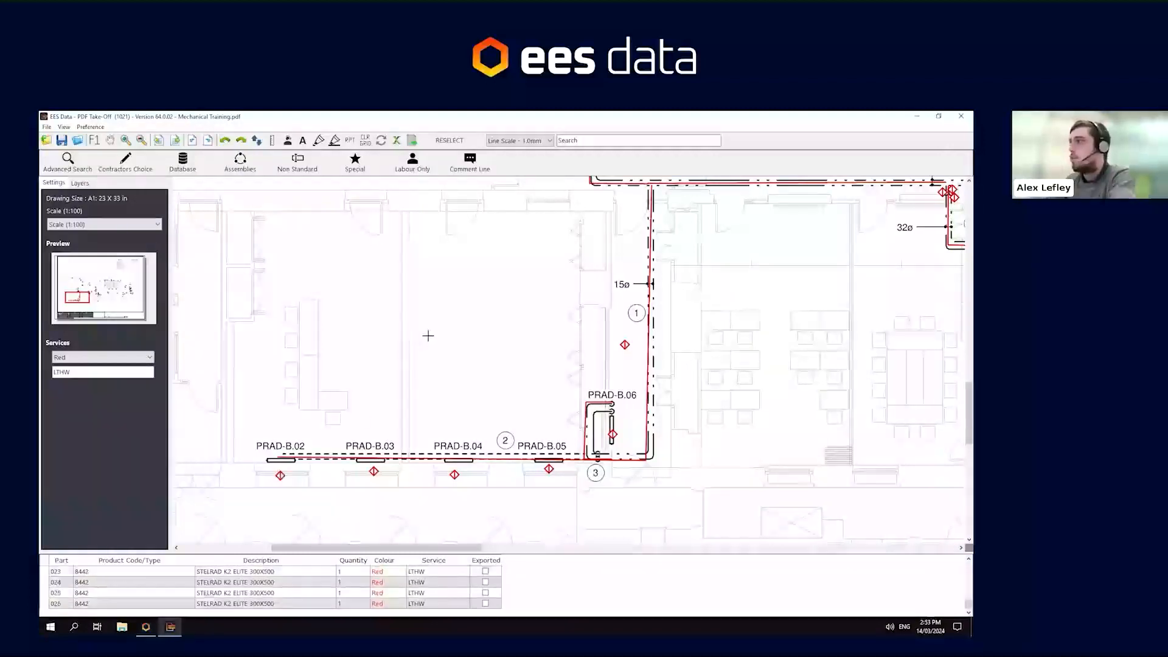
# Set the service to Green with the name lthw and take off the radiator at PRAD-B.01
pyautogui.scroll(4, 410, 443)
pyautogui.scroll(5, 466, 527)
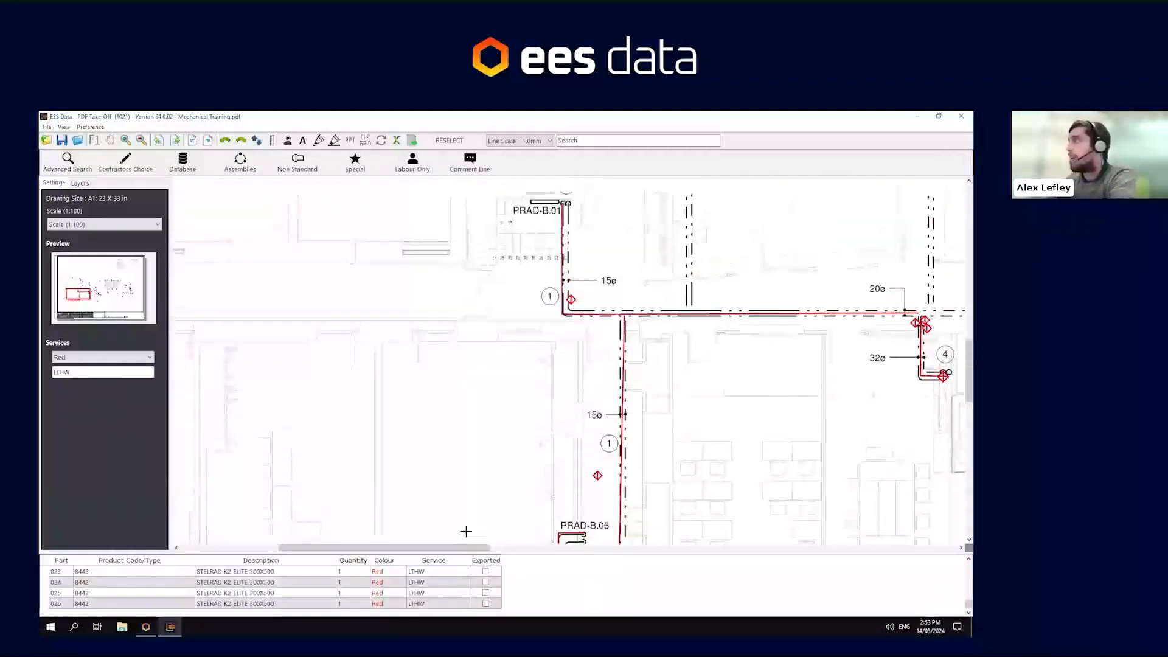
pyautogui.click(107, 358)
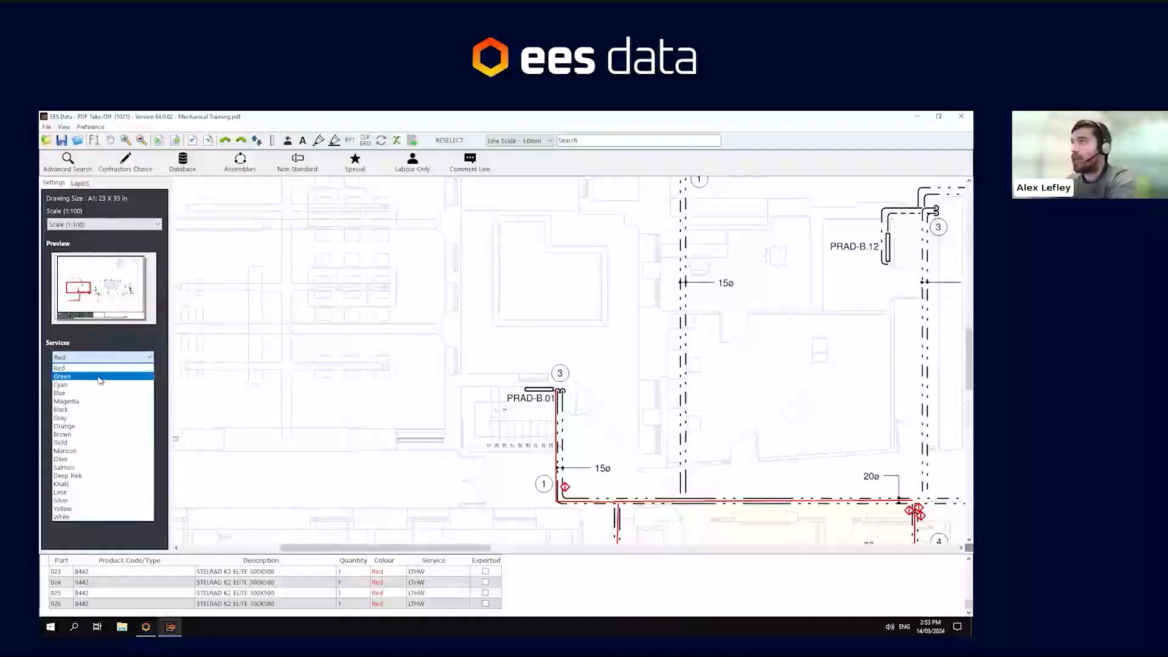
pyautogui.click(63, 376)
pyautogui.click(89, 373)
pyautogui.write('lthw')
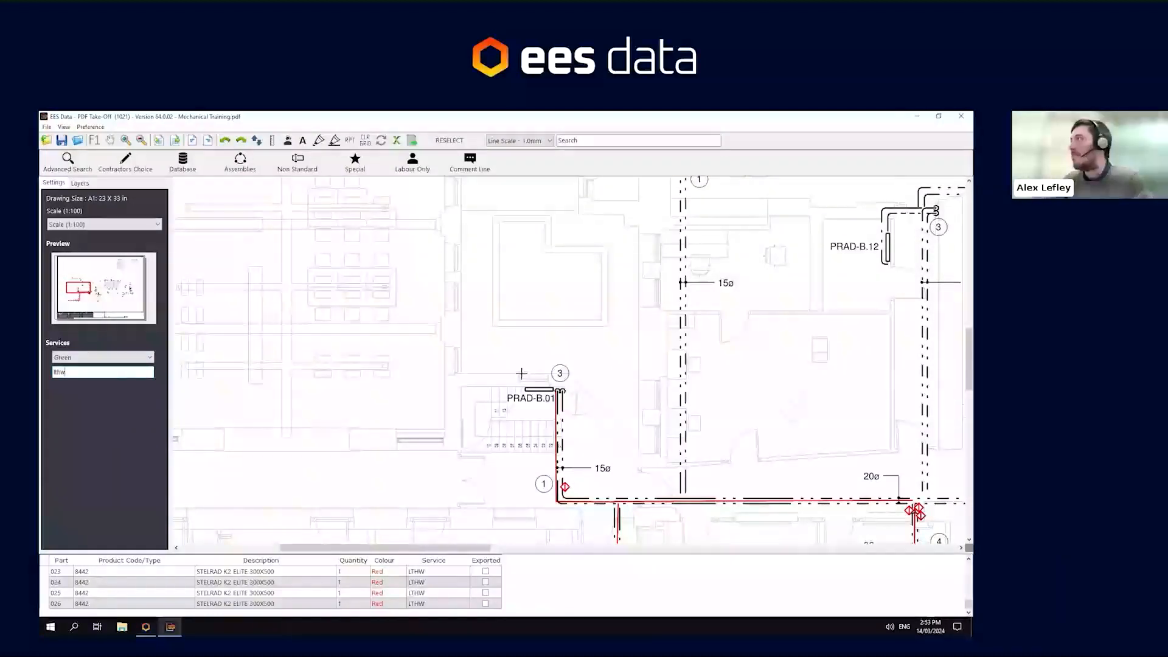
pyautogui.click(542, 387)
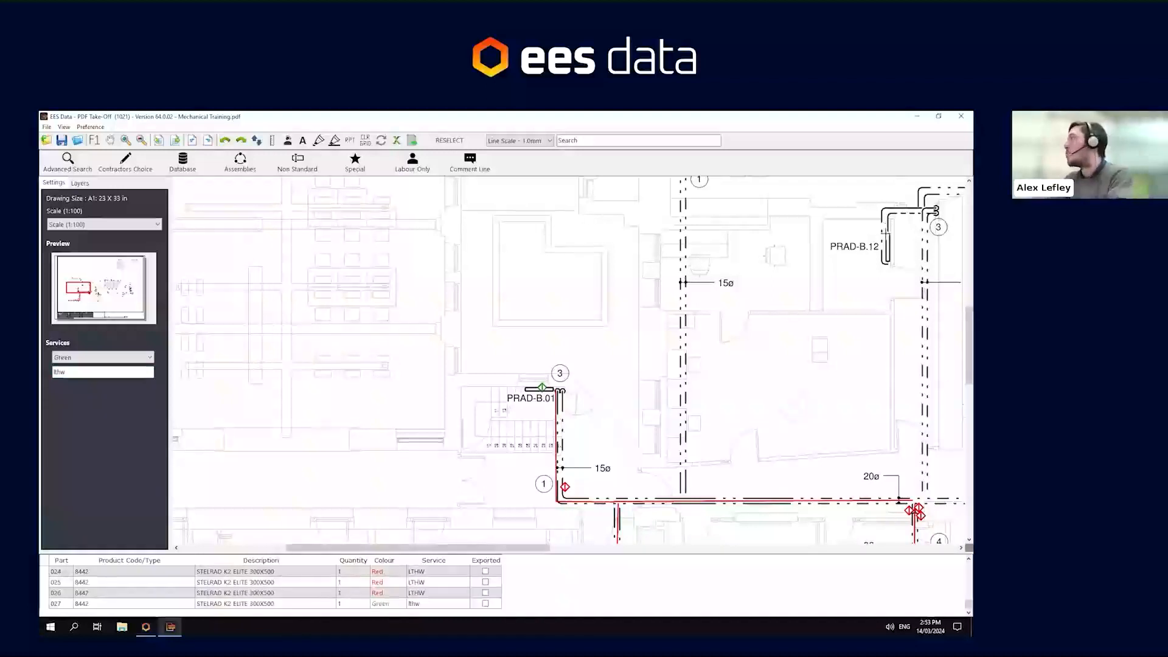
# Take off the radiators at PRAD-B.09, PRAD-B.07, PRAD-B.08, PRAD-B.10 and PRAD-B.11 under the green lthw service
pyautogui.scroll(-1, 689, 311)
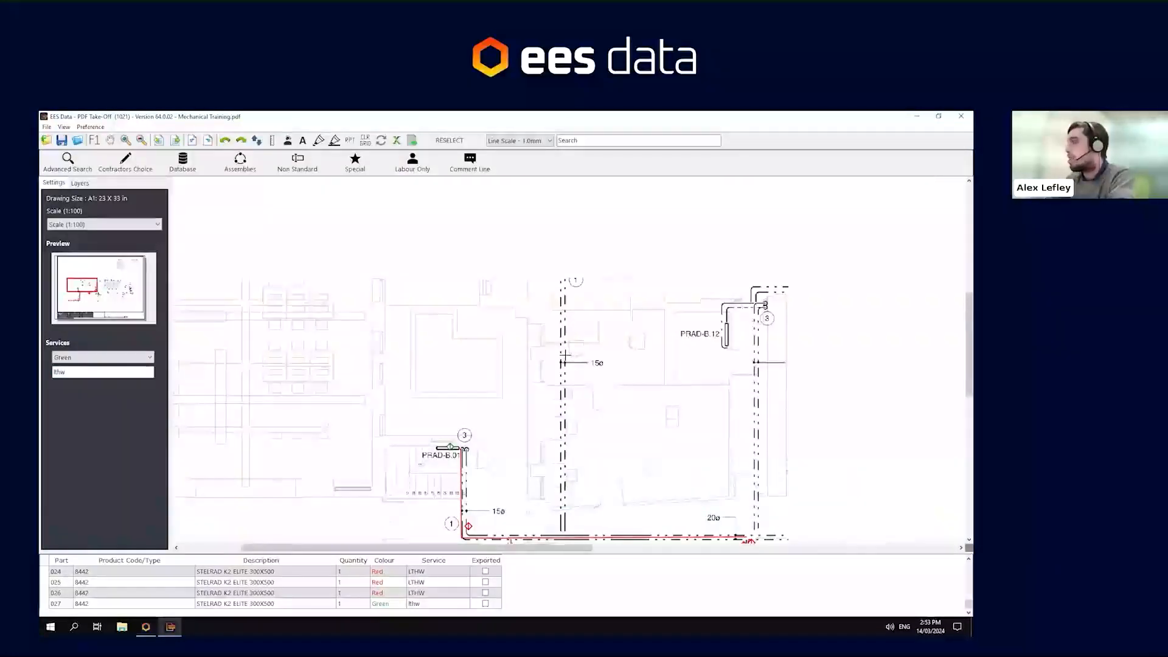
pyautogui.scroll(-1, 565, 355)
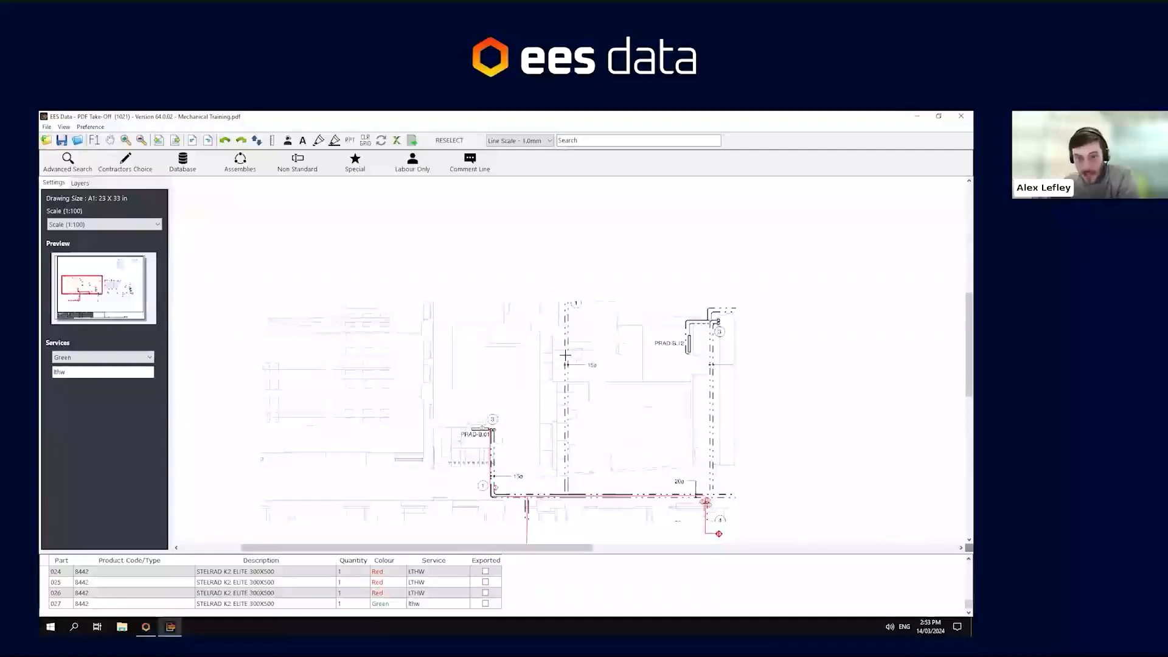
pyautogui.click(443, 257)
pyautogui.click(449, 297)
pyautogui.click(460, 247)
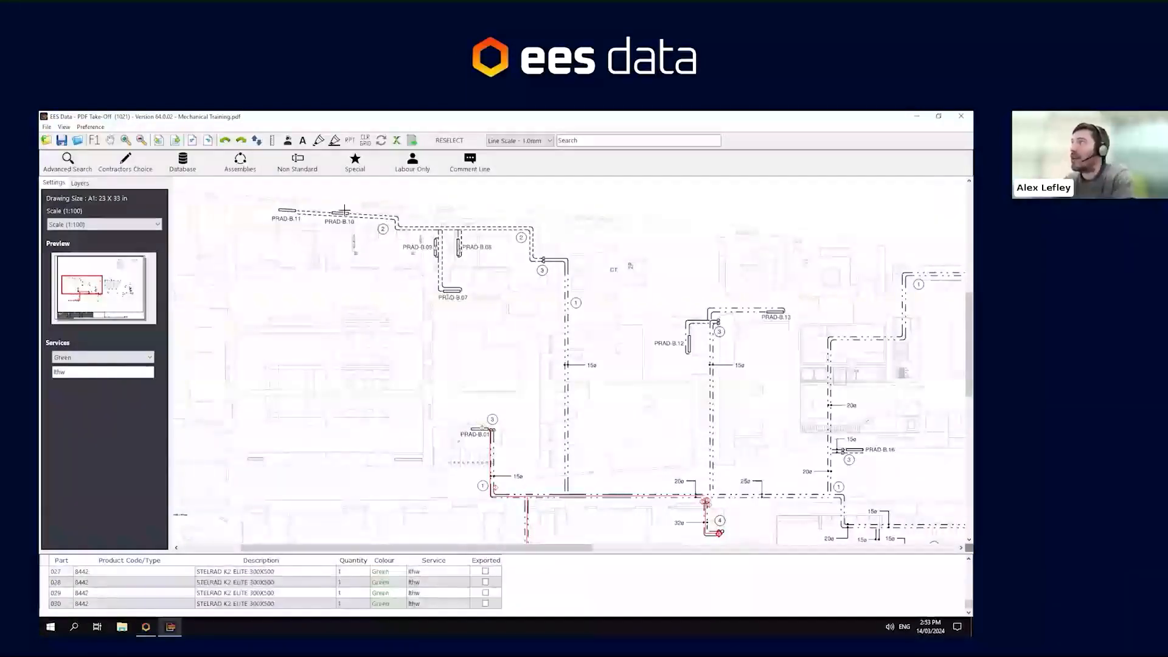
pyautogui.click(342, 212)
pyautogui.click(292, 211)
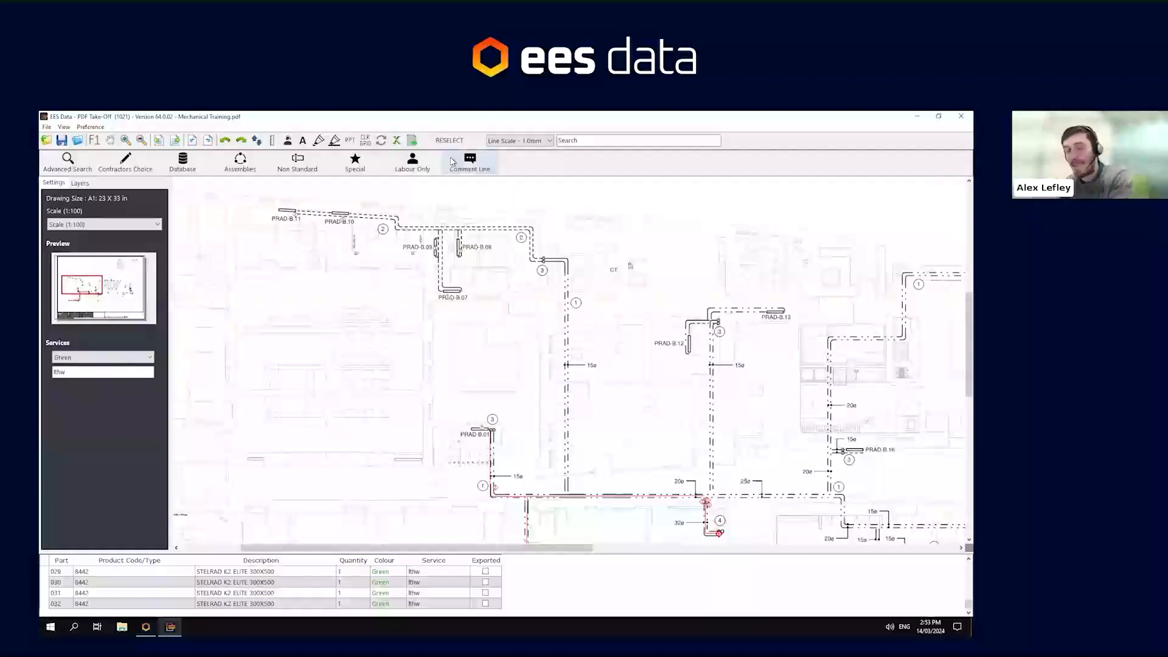
pyautogui.doubleClick(76, 372)
pyautogui.click(200, 321)
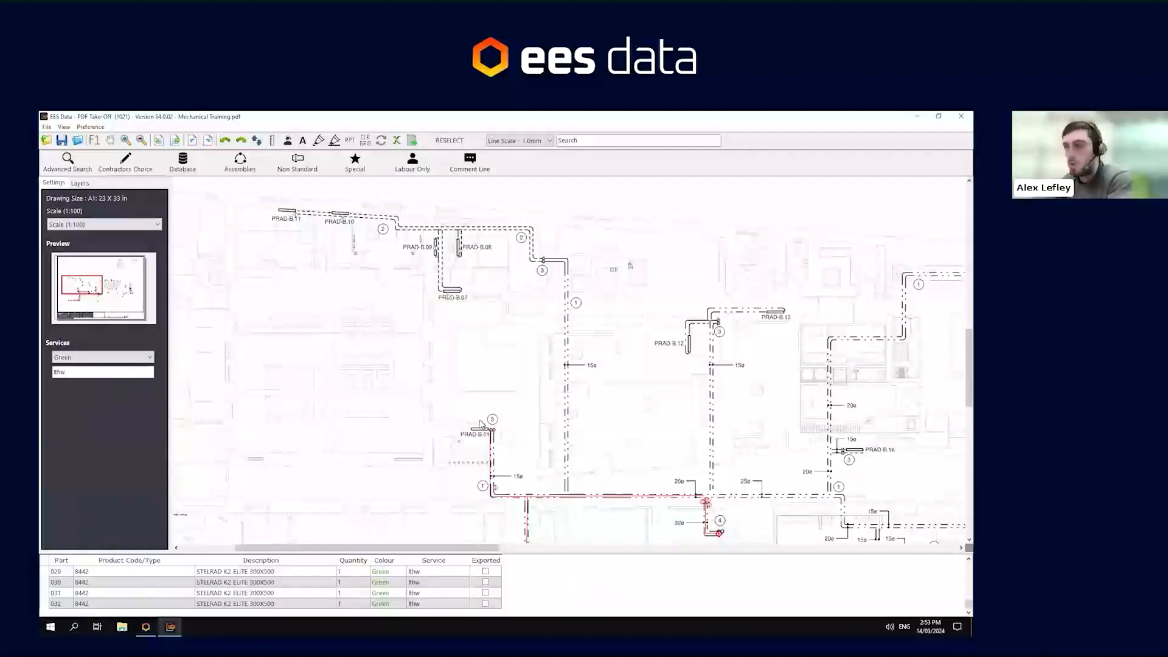
pyautogui.scroll(4, 481, 422)
pyautogui.moveTo(833, 397); pyautogui.dragTo(706, 378)
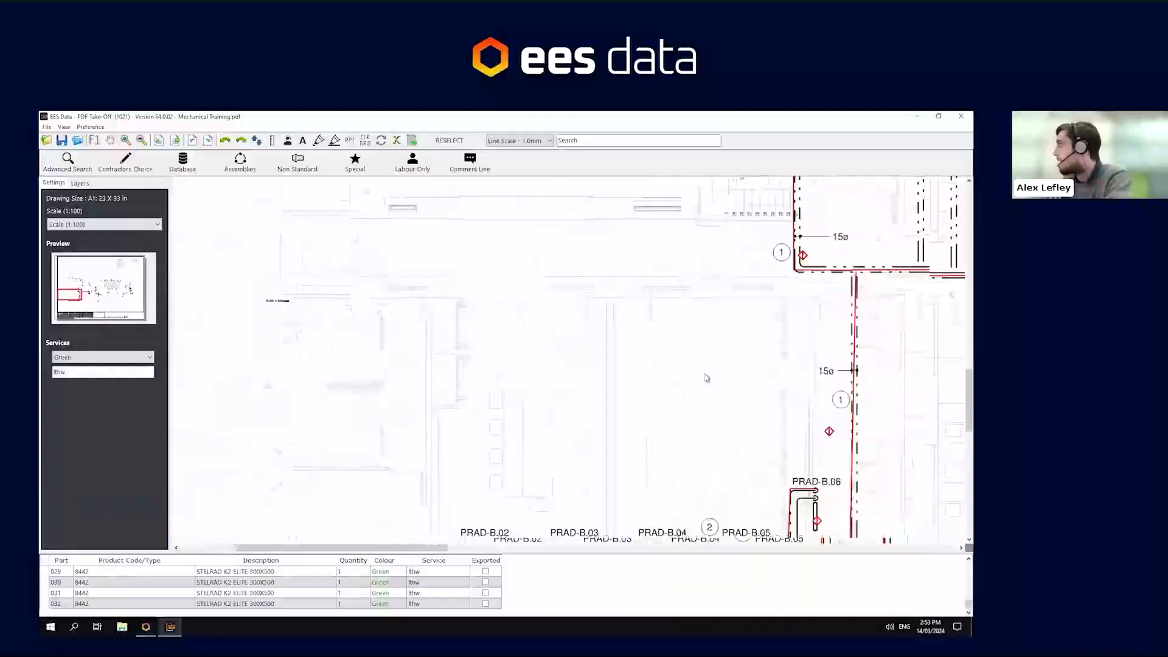
pyautogui.click(147, 627)
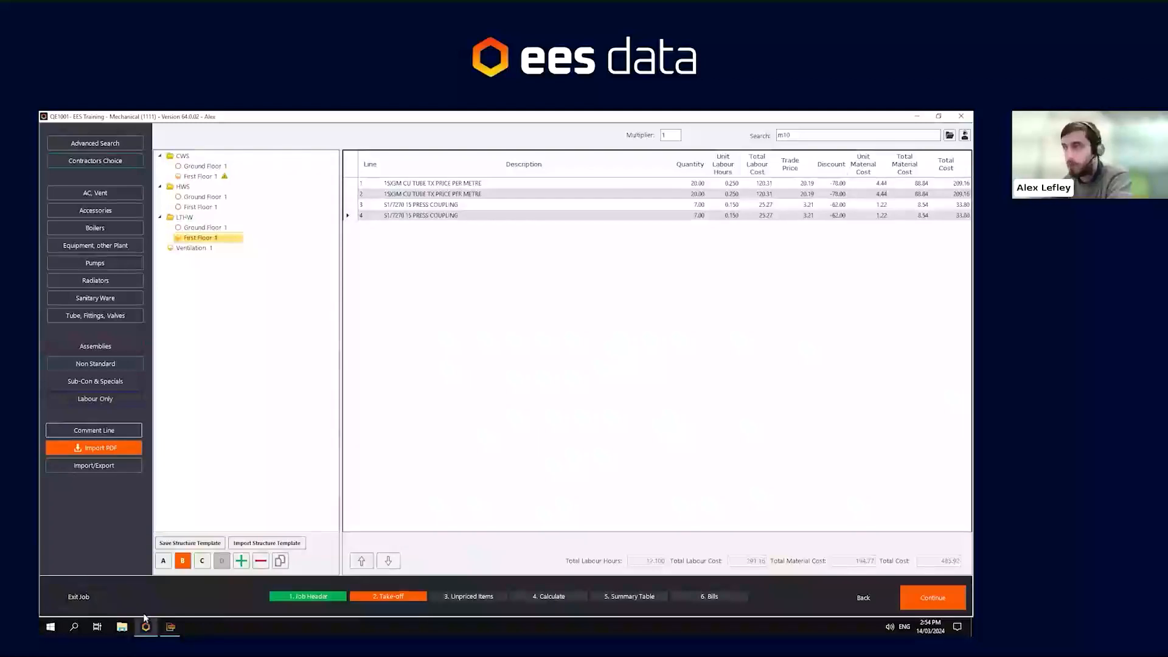
pyautogui.click(170, 627)
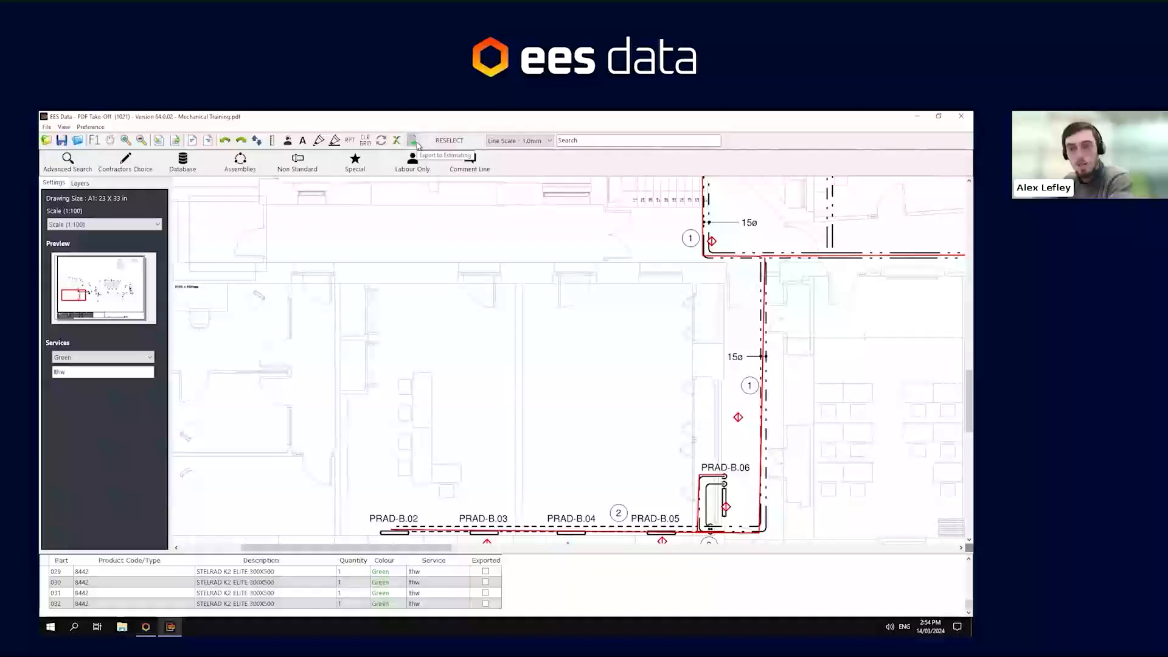
# Export the drawing's take-off to the EES Training estimating job
pyautogui.click(414, 142)
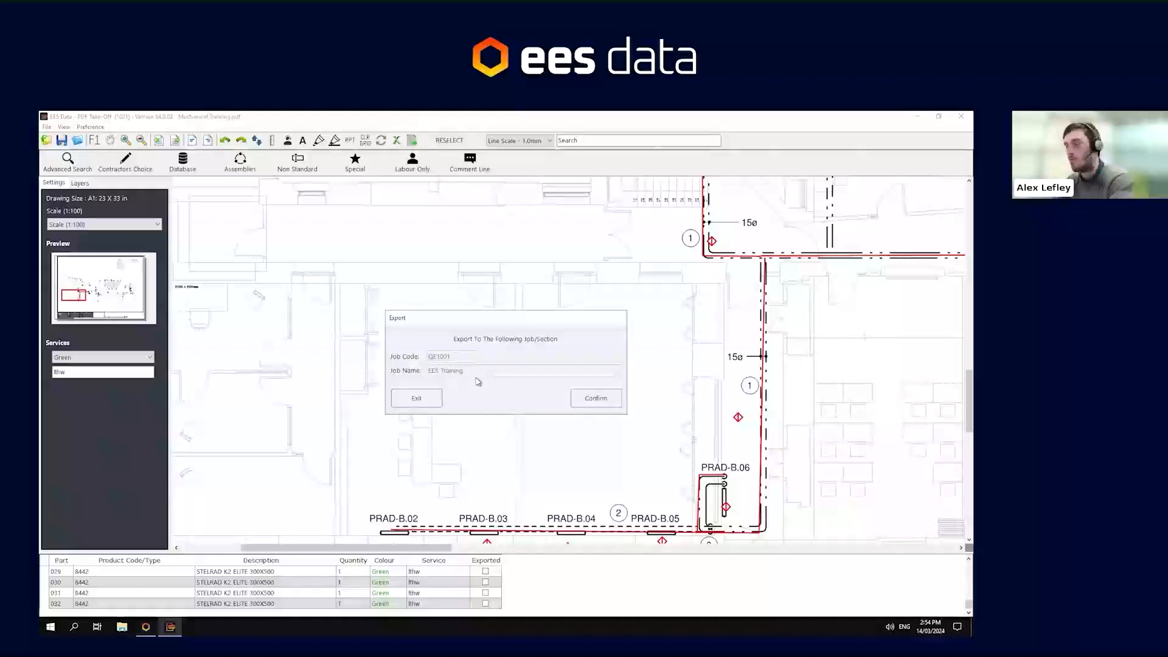
pyautogui.moveTo(554, 318)
pyautogui.mouseDown()
pyautogui.moveTo(445, 467)
pyautogui.moveTo(432, 455)
pyautogui.mouseUp()
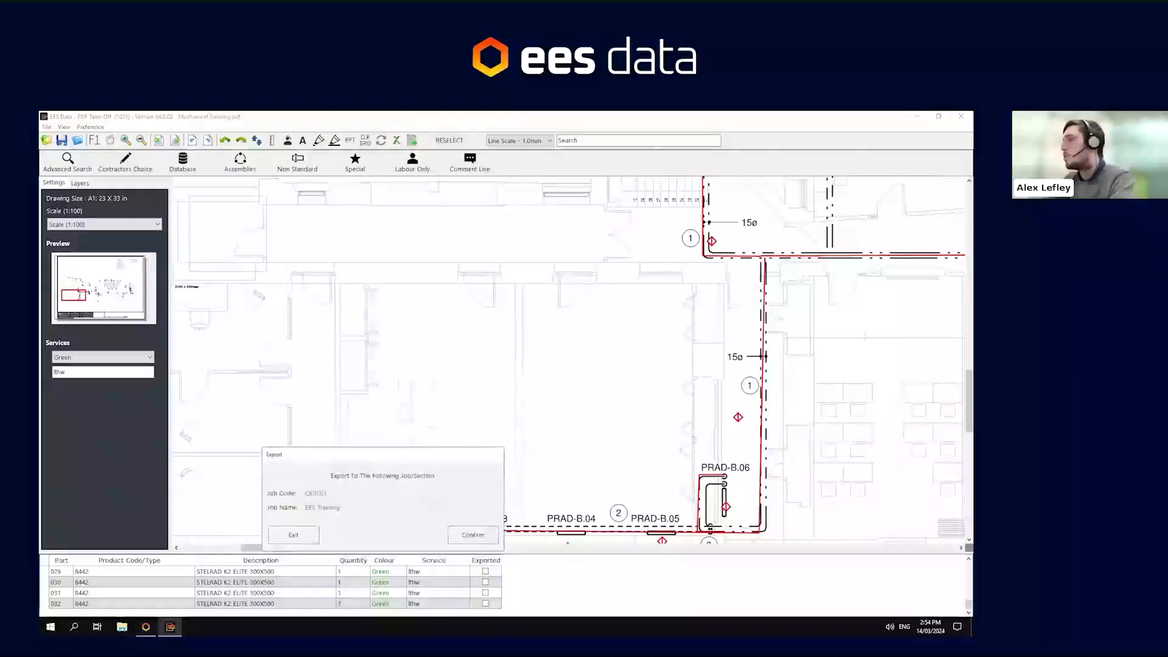
pyautogui.click(491, 539)
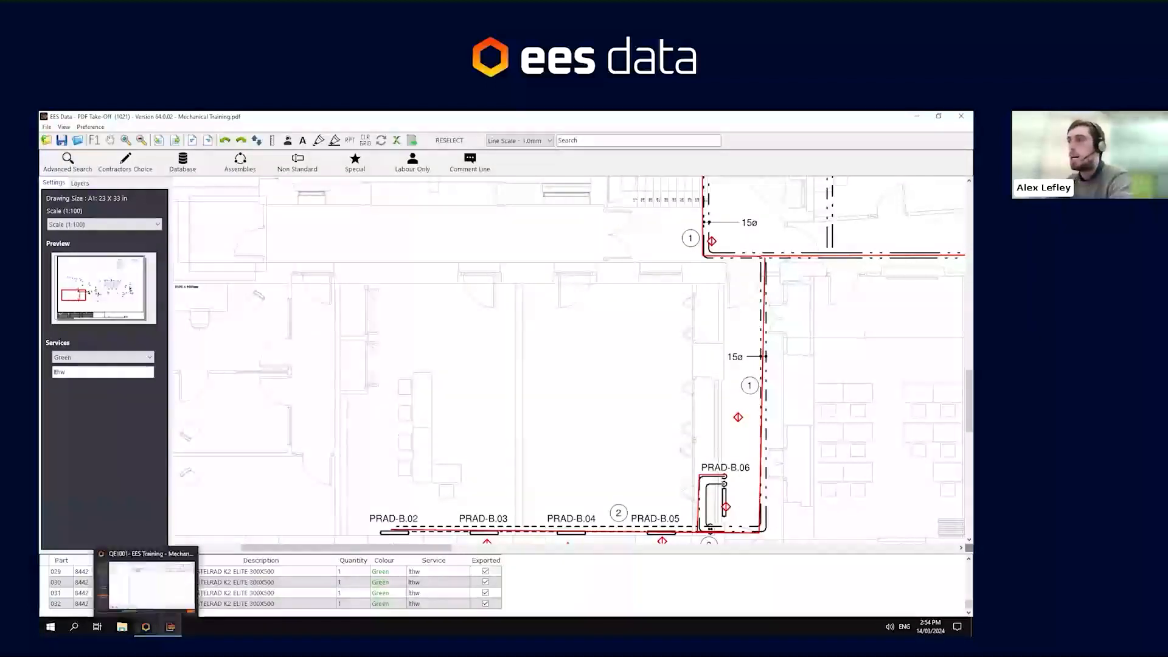
# Switch to the EES estimating job and import both PDF services, LTHW and lthw, into the LTHW Ground Floor section
pyautogui.click(145, 626)
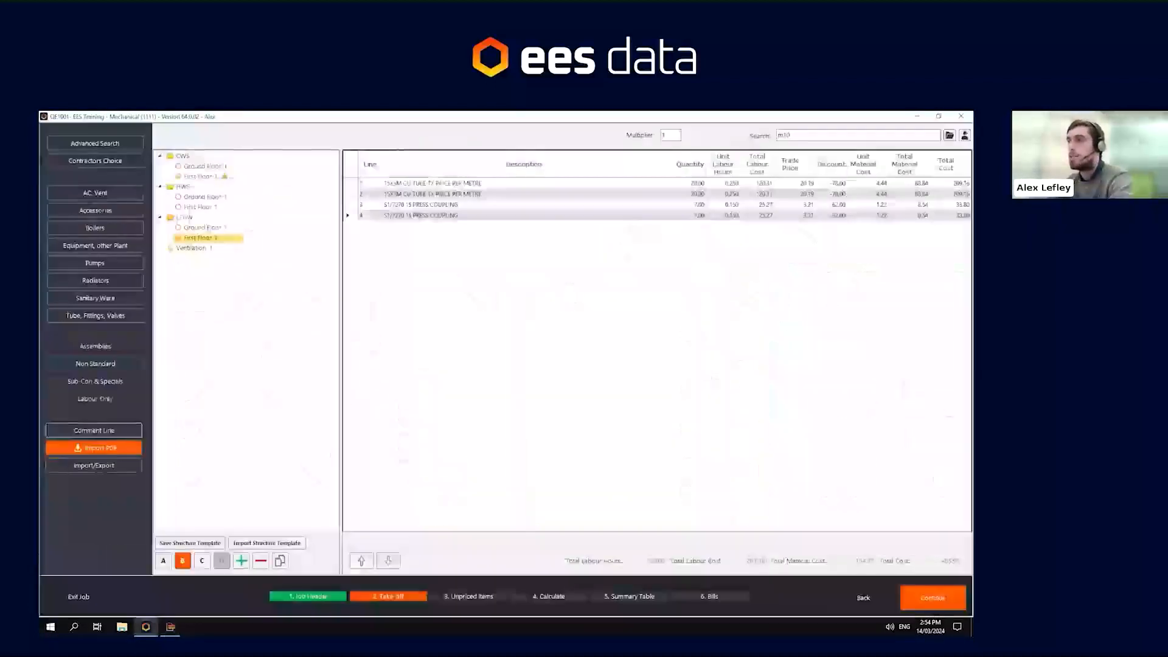
pyautogui.click(113, 448)
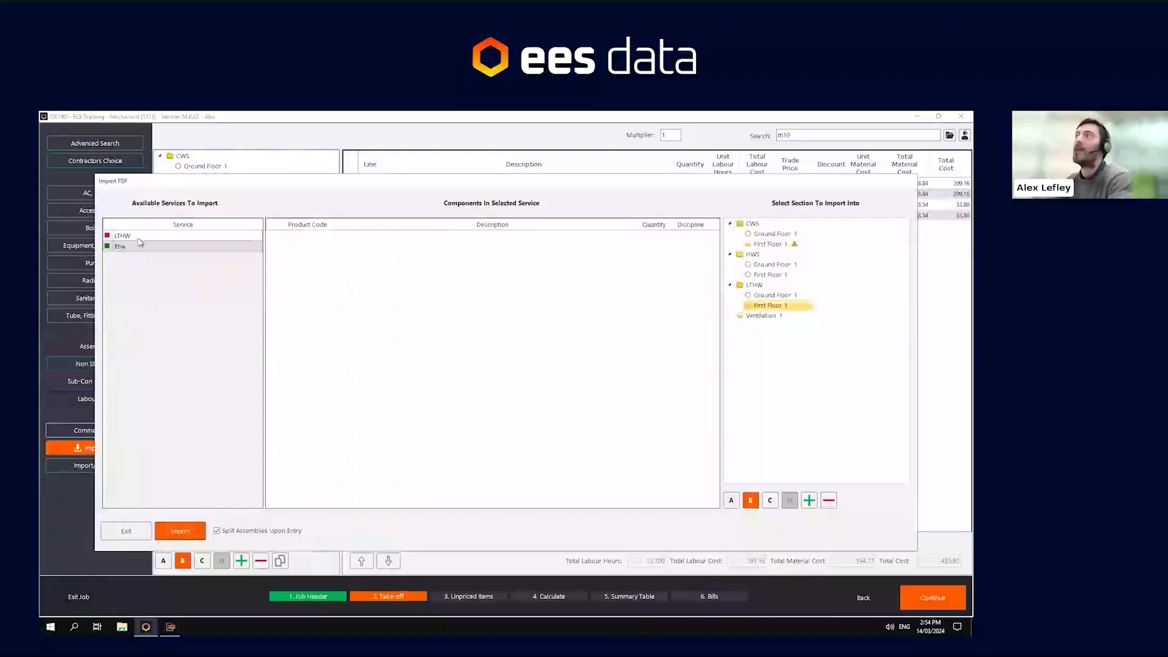
pyautogui.click(140, 237)
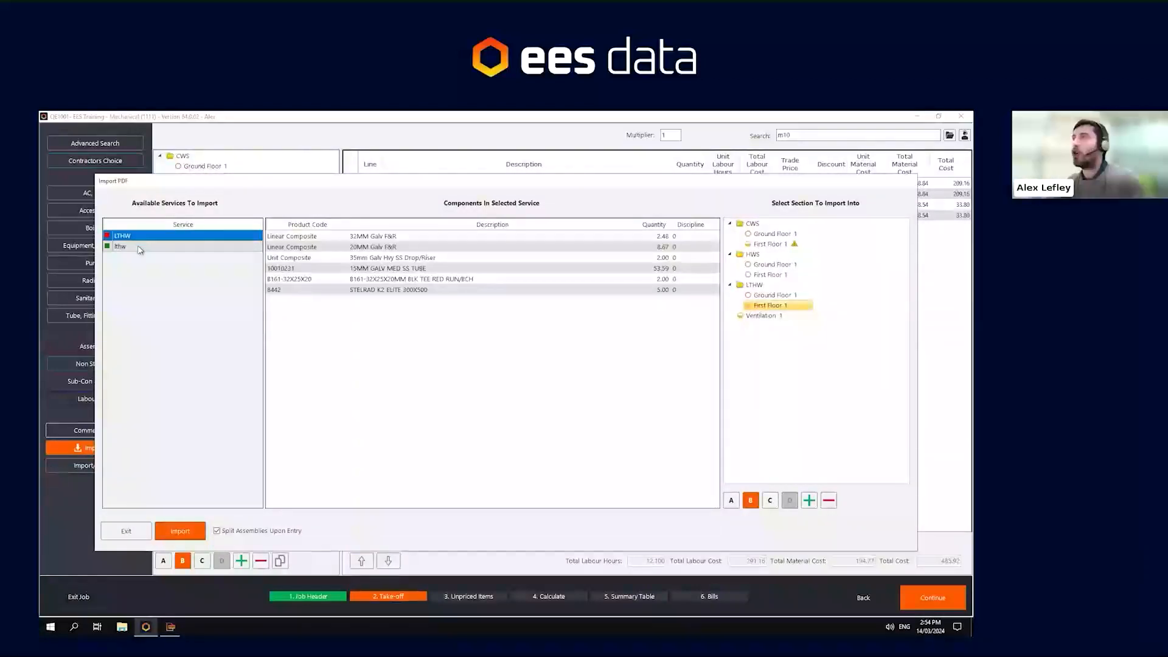
pyautogui.keyDown('ctrl'); pyautogui.click(130, 246); pyautogui.keyUp('ctrl')
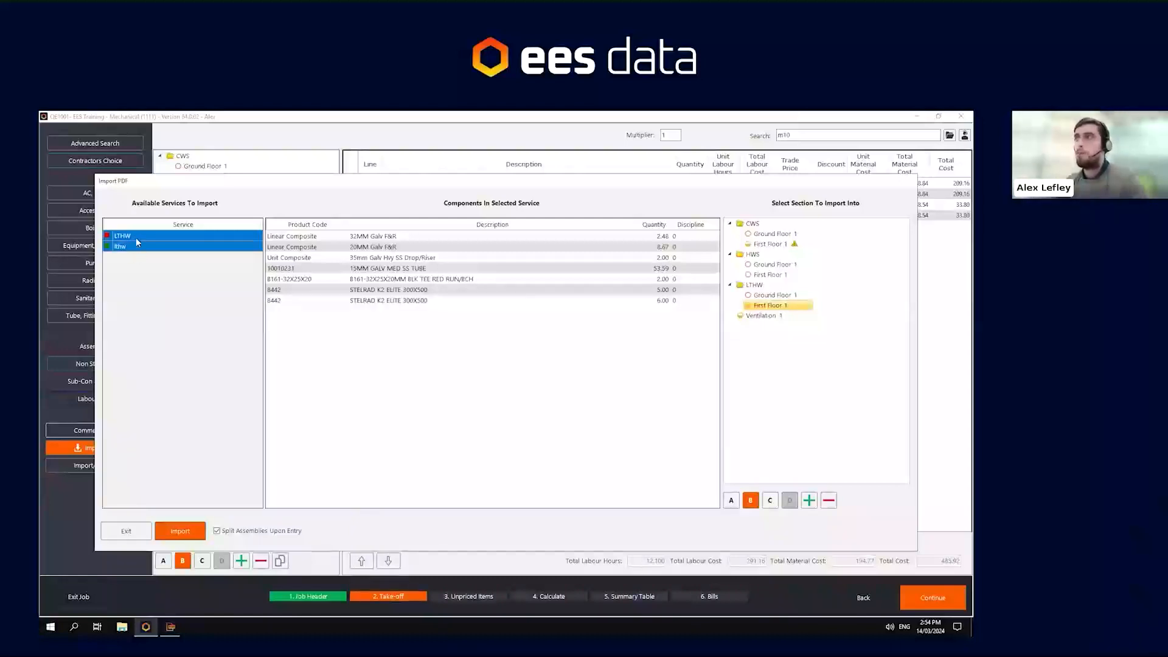
pyautogui.click(771, 295)
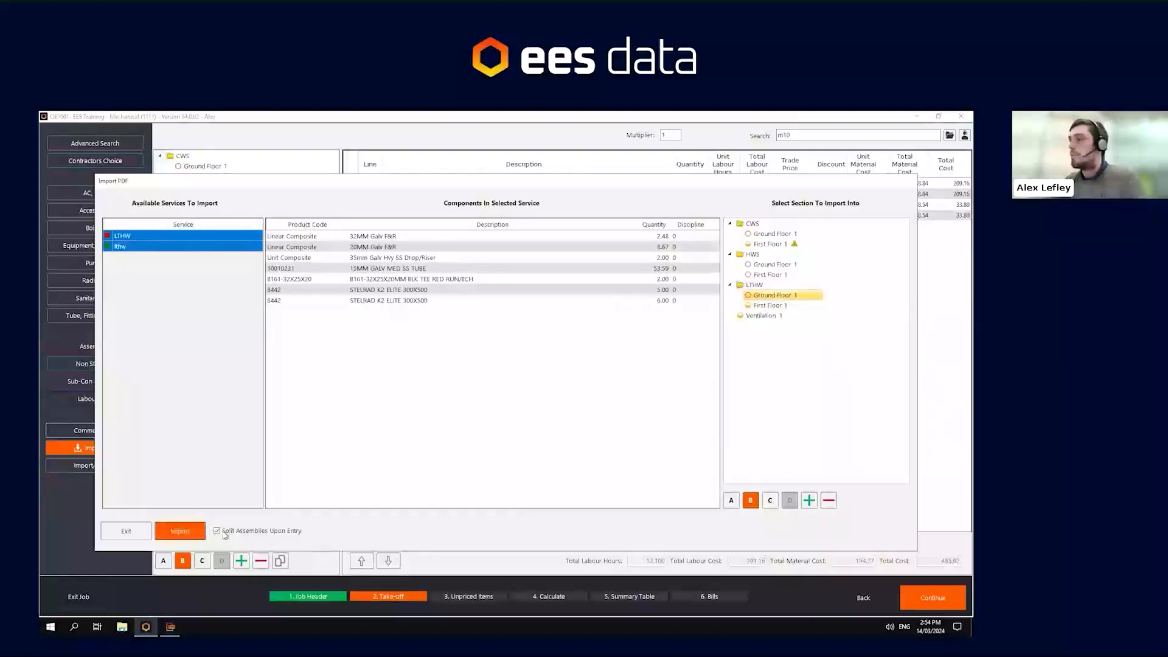
pyautogui.click(184, 535)
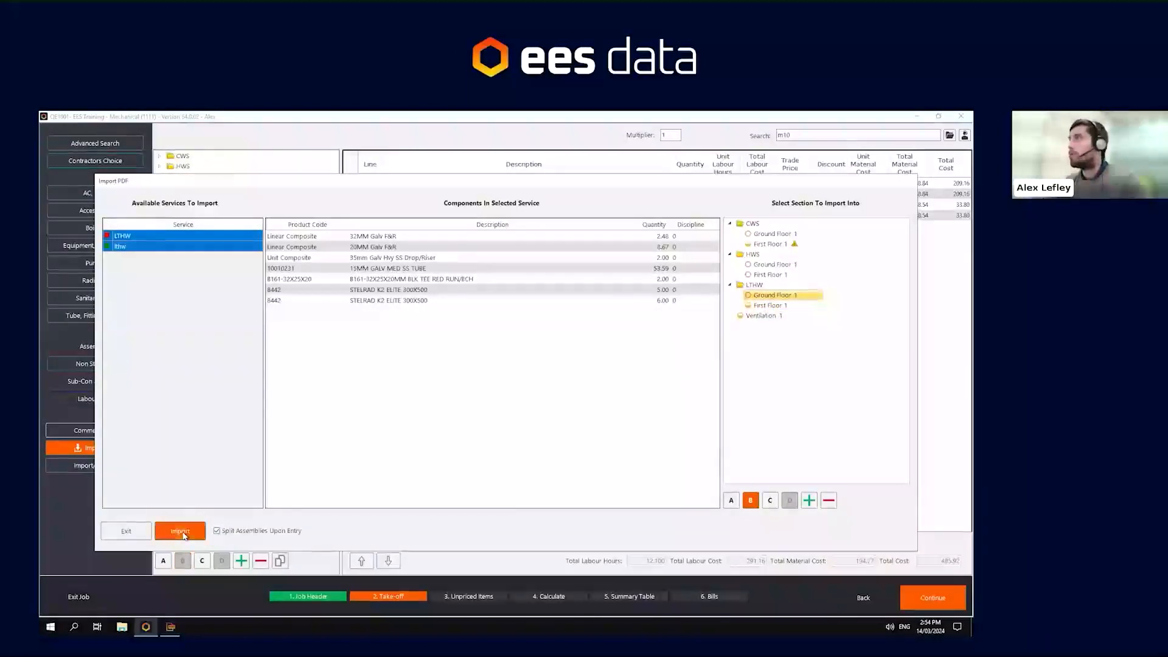
pyautogui.click(135, 531)
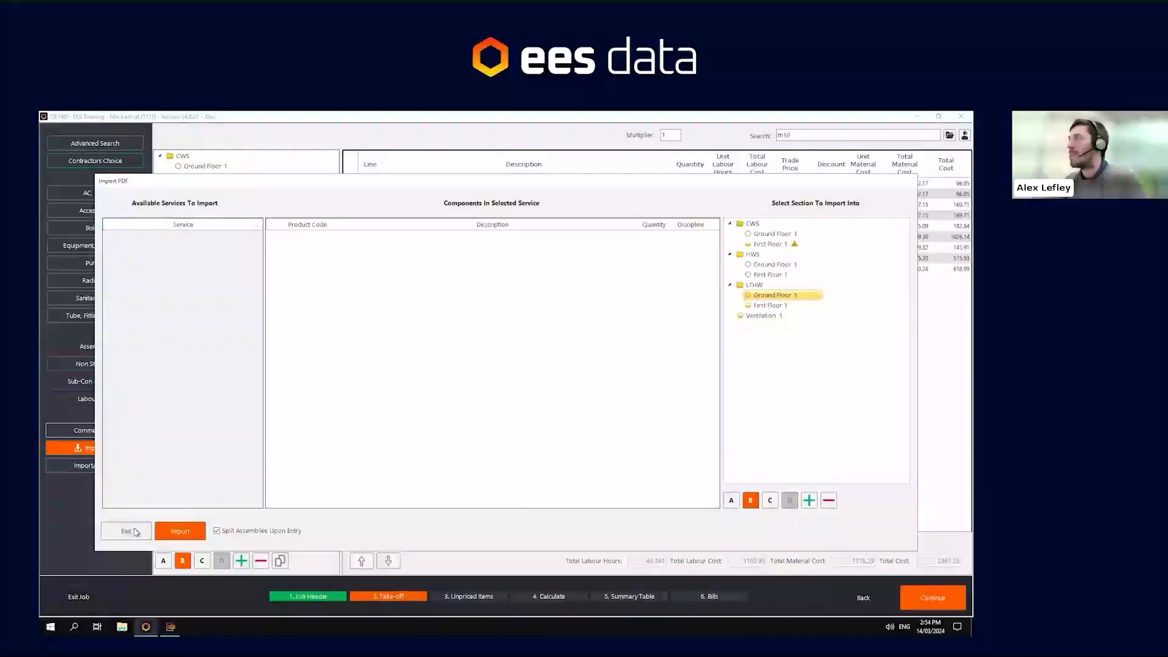
# Copy take-off lines 1 to 7, the tubes and the tee, and paste them at the end of the LTHW Ground Floor section
pyautogui.moveTo(440, 184); pyautogui.dragTo(450, 285)
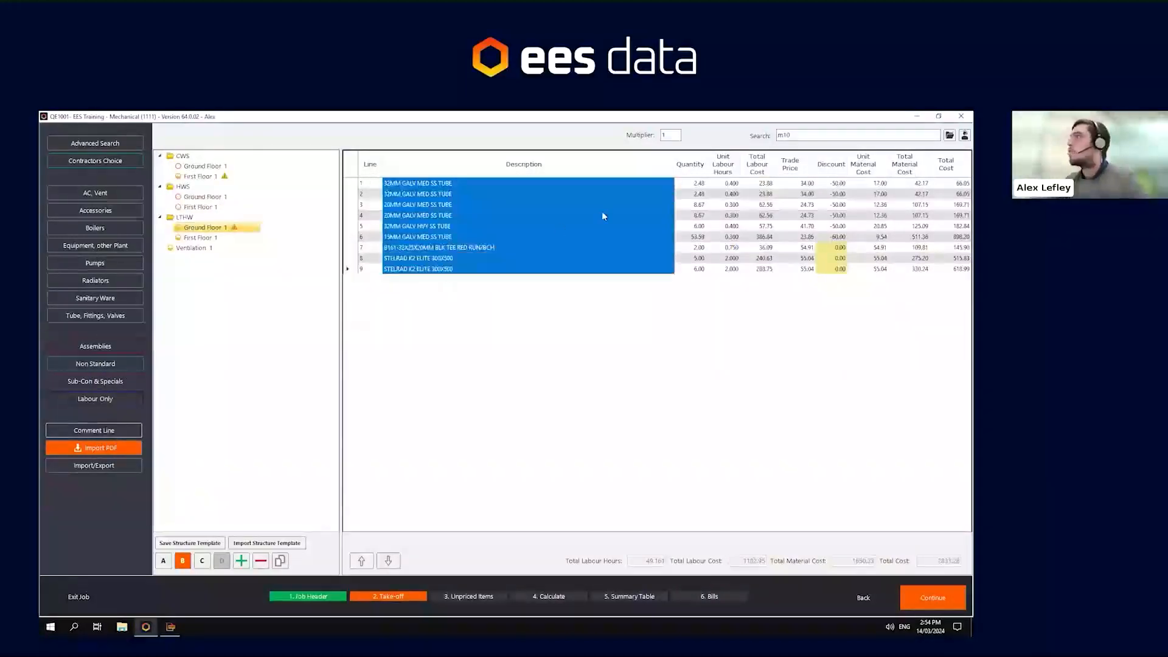
pyautogui.click(566, 238)
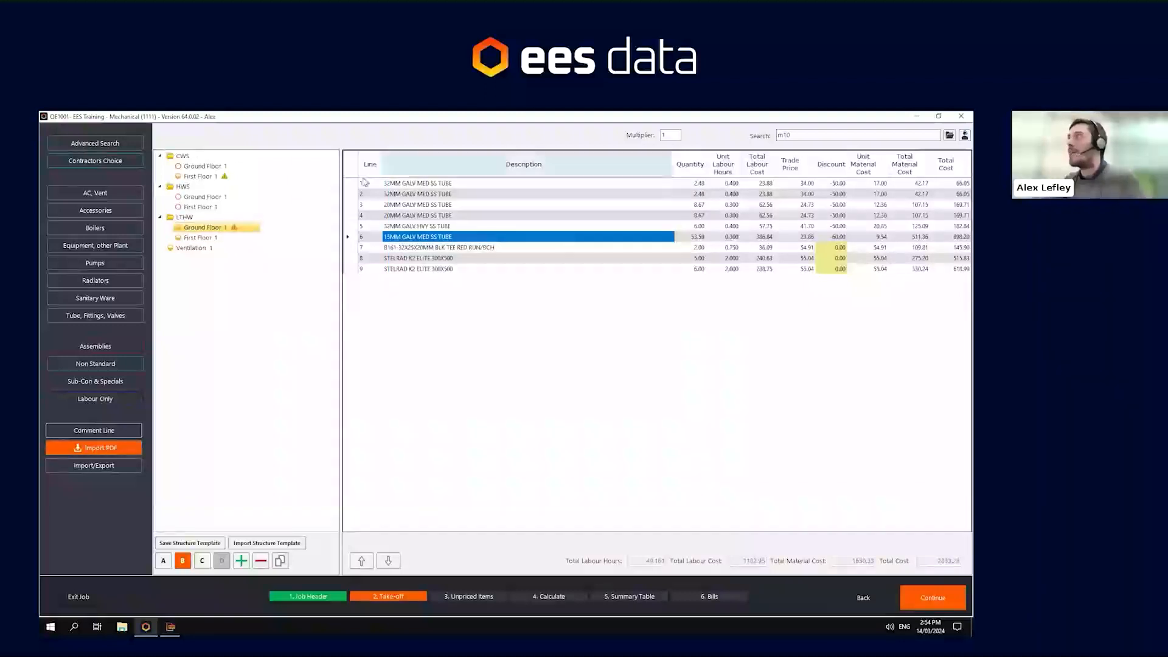
pyautogui.moveTo(352, 184); pyautogui.dragTo(350, 249)
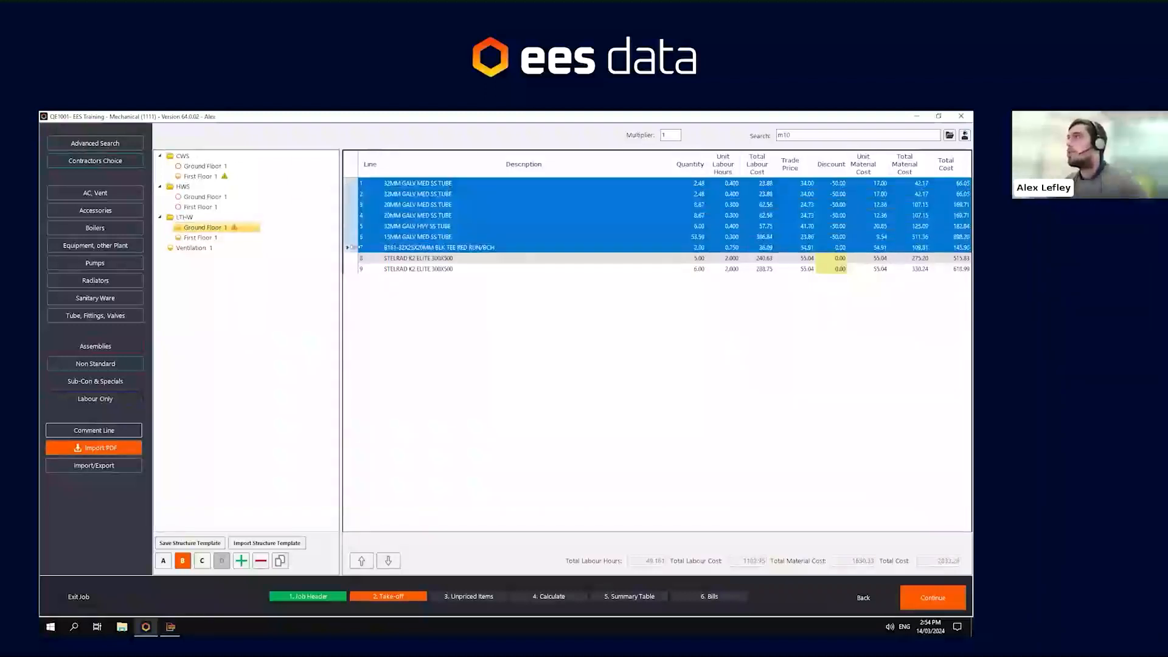
pyautogui.rightClick(349, 249)
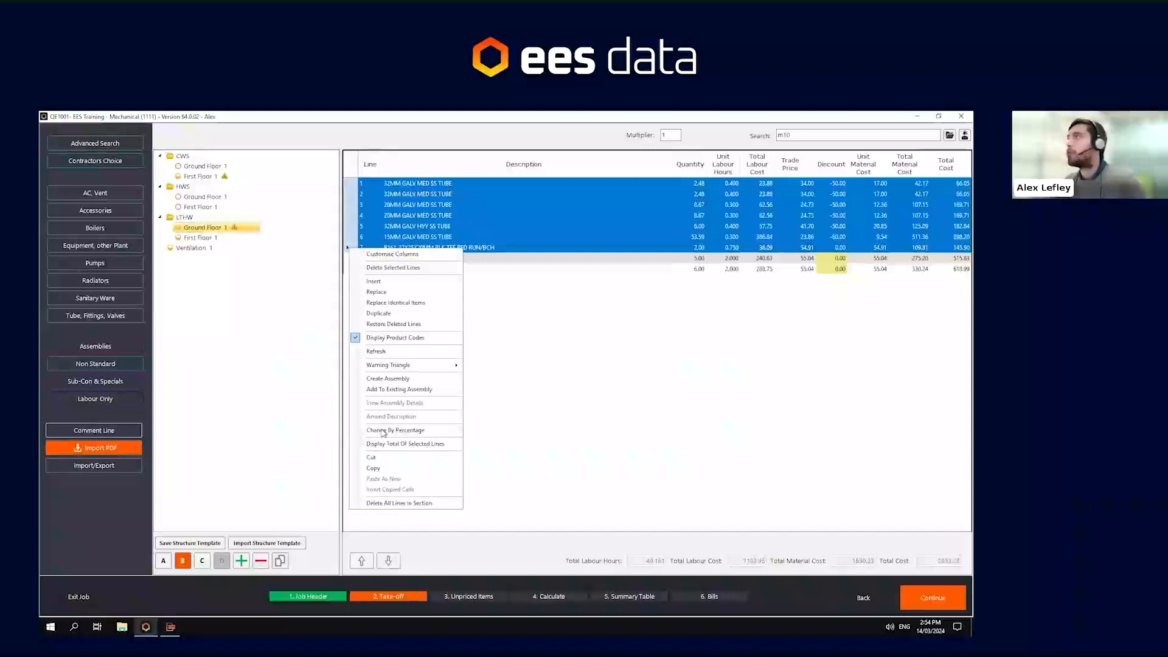
pyautogui.click(381, 470)
pyautogui.hotkey('ctrl', 'v')
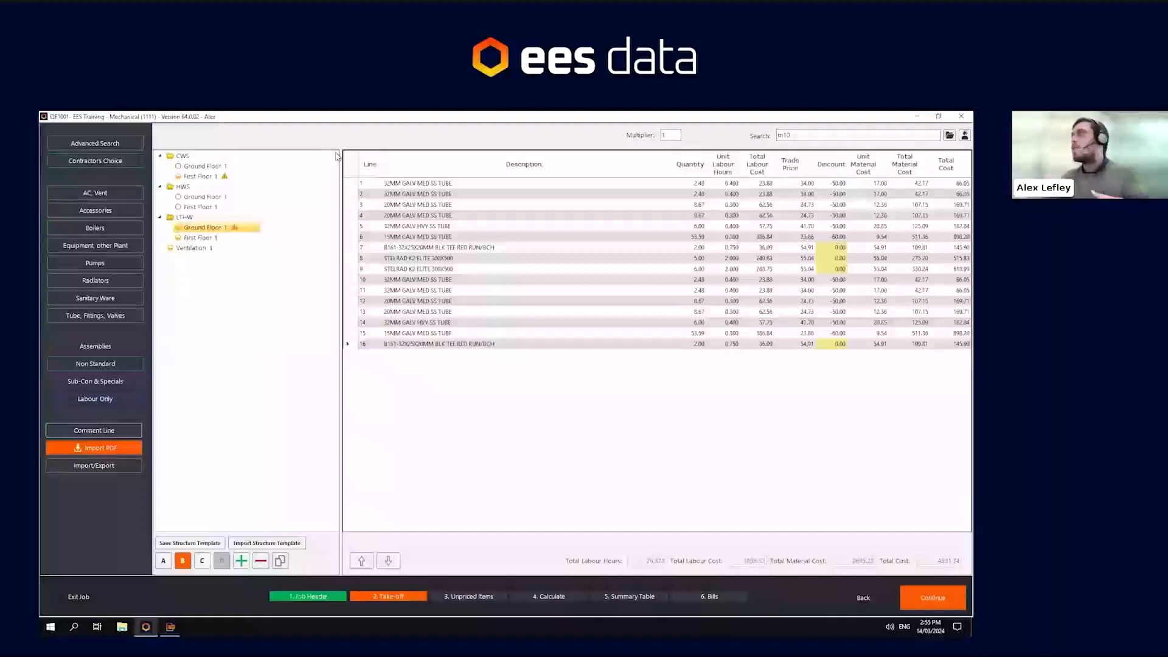
# Copy all take-off lines of the LTHW Ground Floor section and paste them into the HWS First Floor section
pyautogui.click(349, 171)
pyautogui.hotkey('ctrl', 'c')
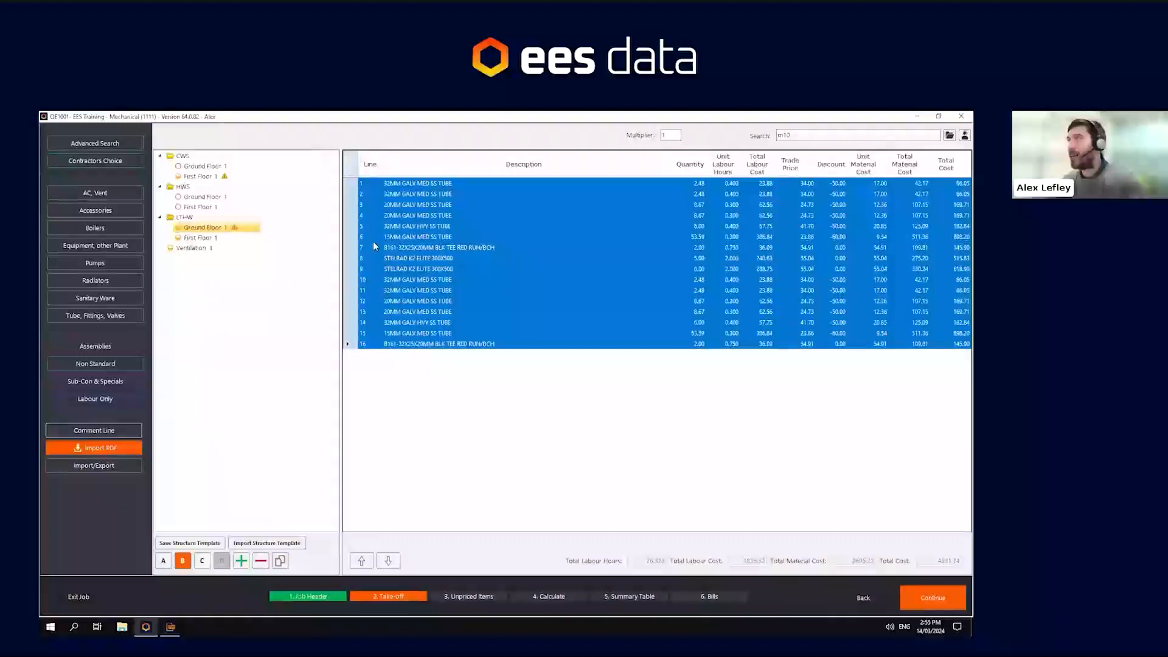
pyautogui.hotkey('ctrl', 'v')
pyautogui.hotkey('ctrl', 'v')
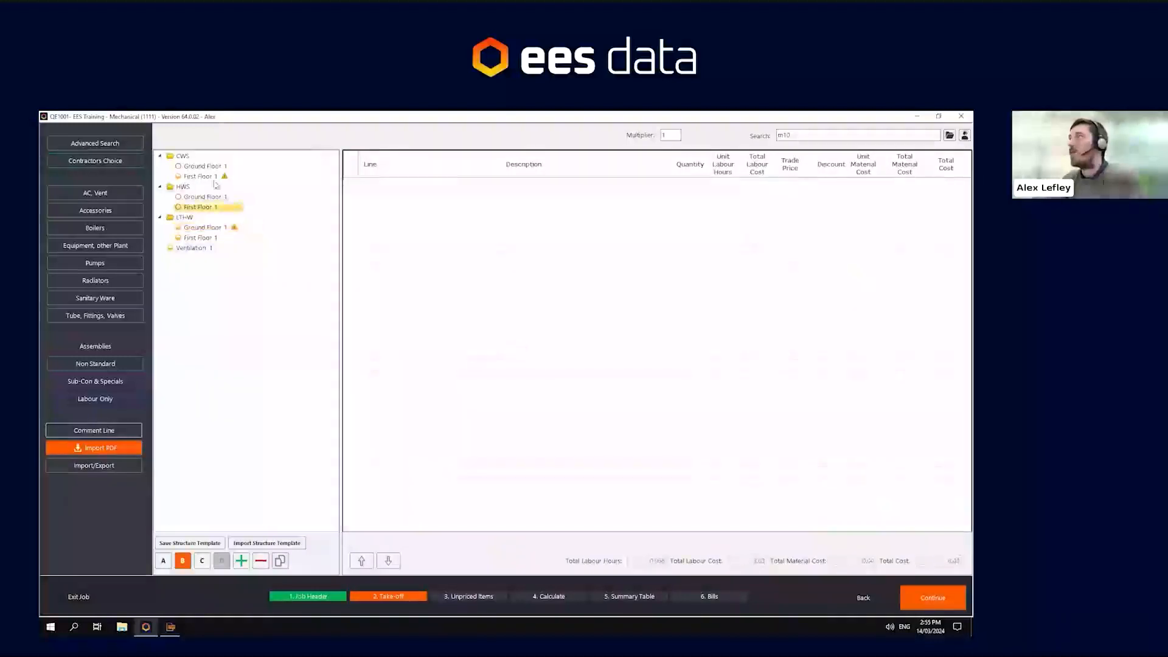
pyautogui.moveTo(349, 229); pyautogui.dragTo(349, 377)
pyautogui.press('Delete')
pyautogui.press('Return')
# Paste the copied take-off lines into the HWS Ground Floor and CWS Ground Floor sections
pyautogui.click(216, 199)
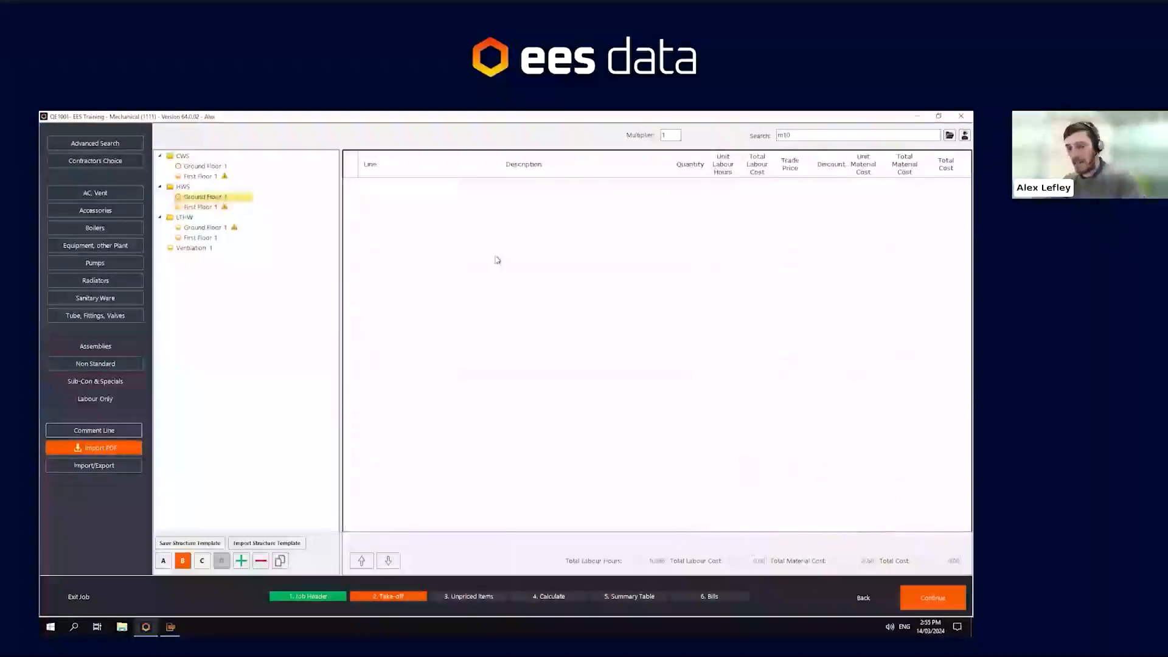
pyautogui.moveTo(350, 236); pyautogui.dragTo(349, 525)
pyautogui.press('Delete')
pyautogui.press('Return')
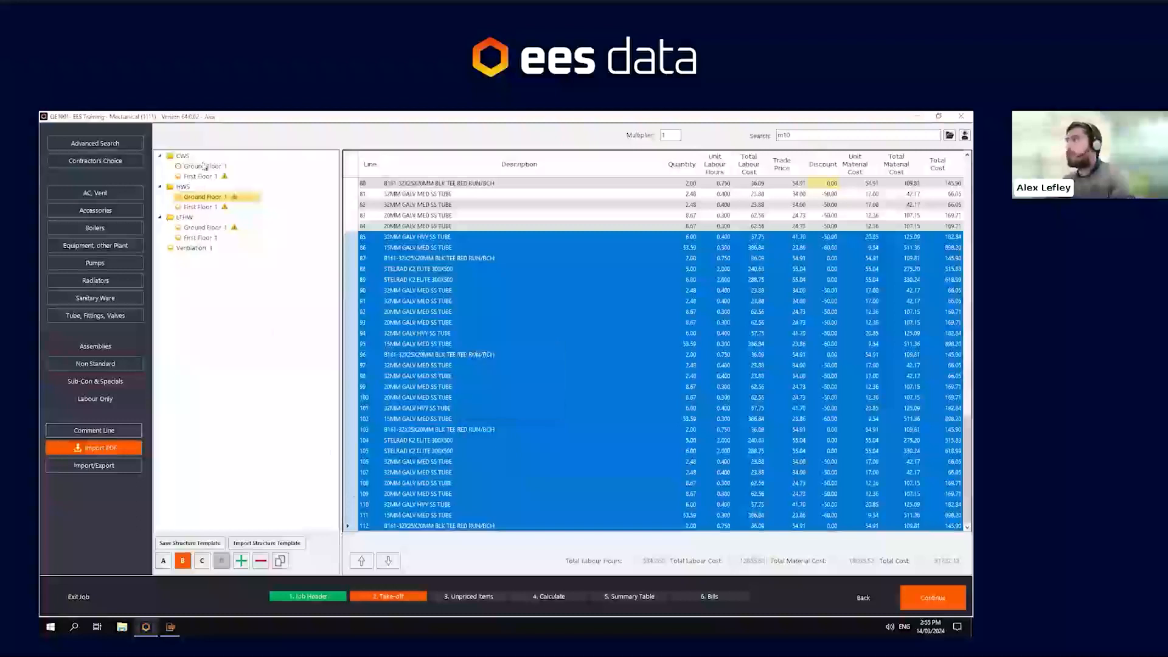
pyautogui.click(202, 166)
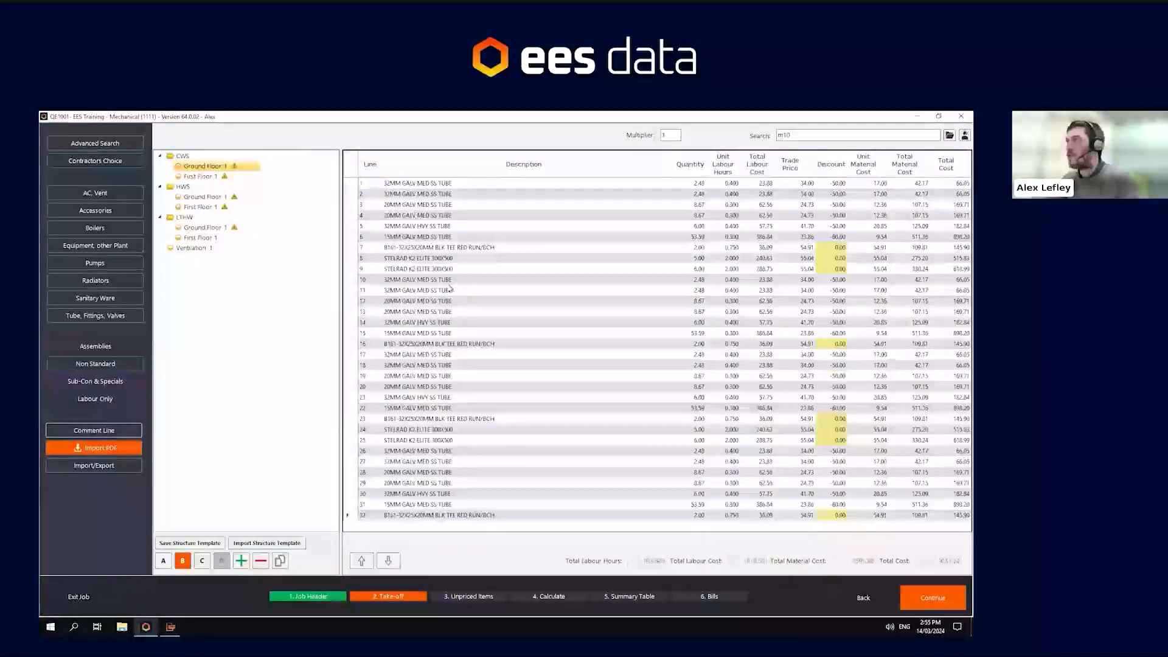
# Set the quantity of line 15, the 15MM GALV MED SS TUBE, to 5 in the CWS Ground Floor section
pyautogui.click(689, 312)
pyautogui.press('Down')
pyautogui.press('Down')
pyautogui.write('0')
pyautogui.press('Return')
pyautogui.press('Up')
pyautogui.write('50')
pyautogui.press('Return')
pyautogui.press('Up')
pyautogui.write('5')
pyautogui.press('Return')
pyautogui.click(636, 278)
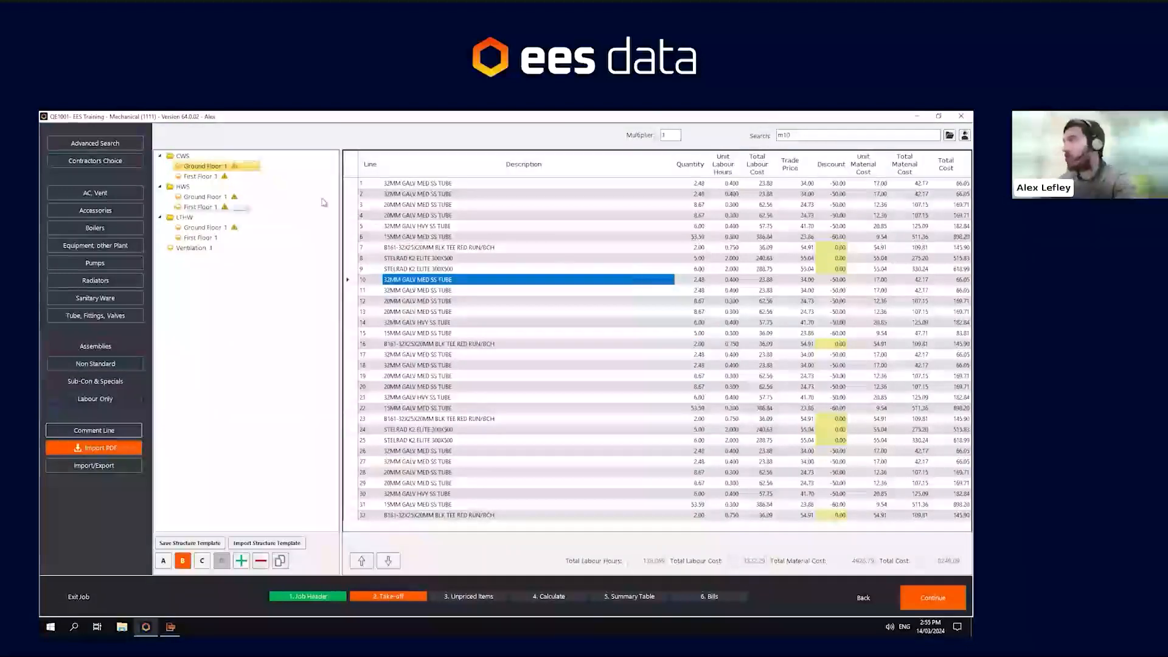
# Go on to the unpriced items, look over their missing discounts and view the generated report
pyautogui.click(934, 600)
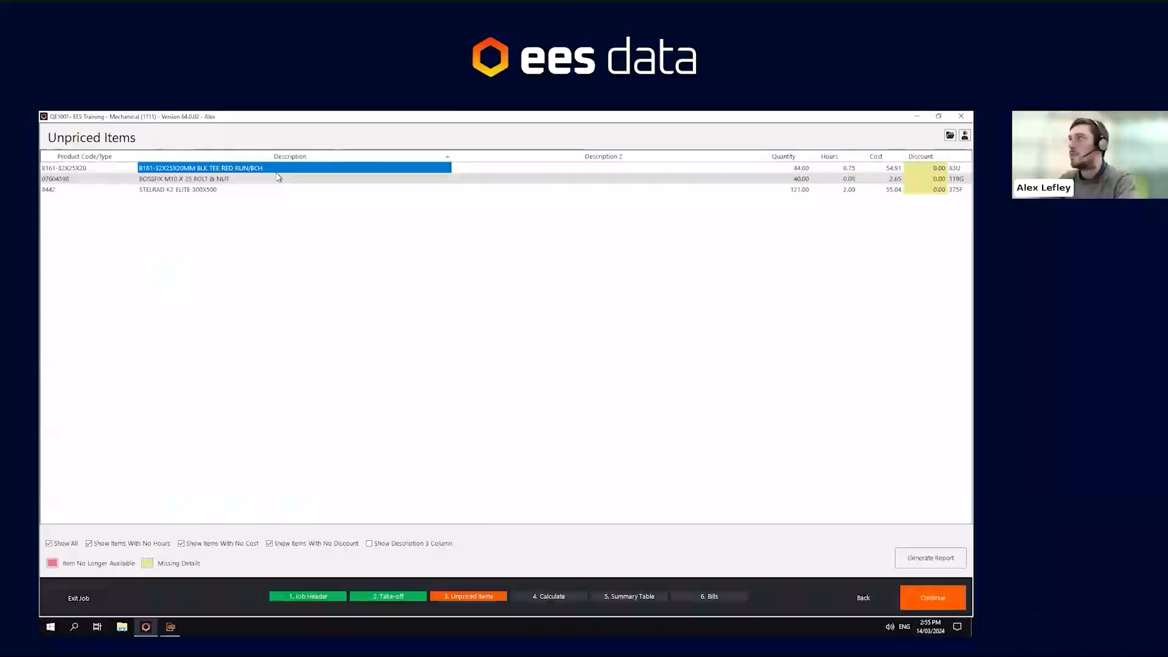
pyautogui.moveTo(277, 175); pyautogui.dragTo(344, 199)
pyautogui.moveTo(933, 170); pyautogui.dragTo(934, 190)
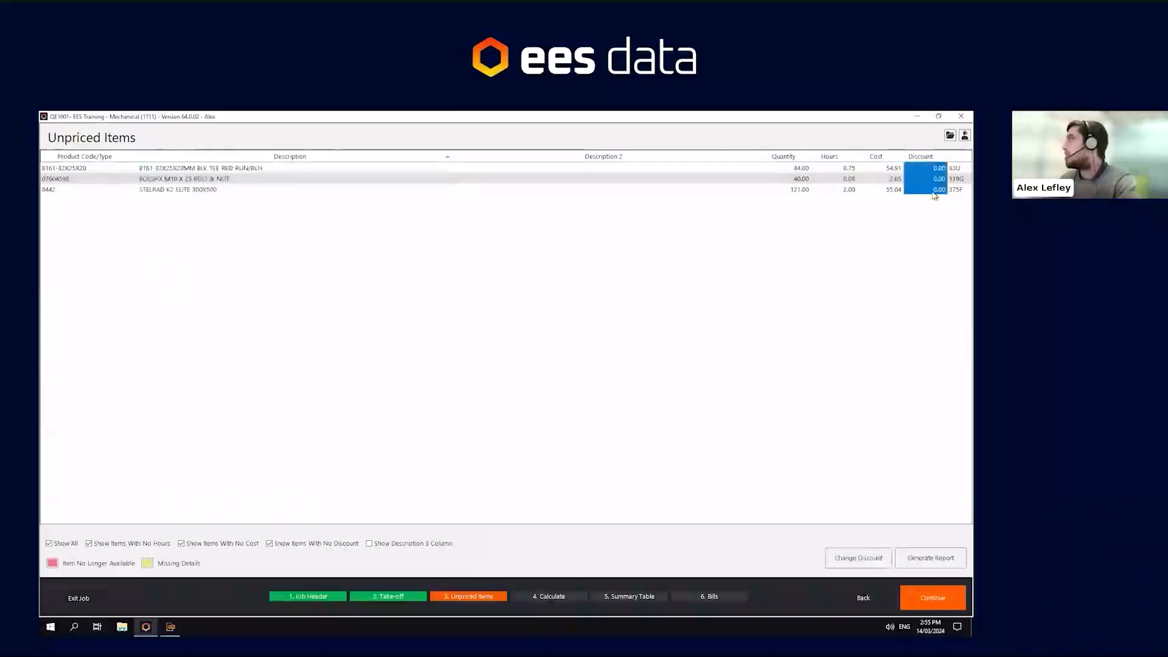
pyautogui.click(931, 567)
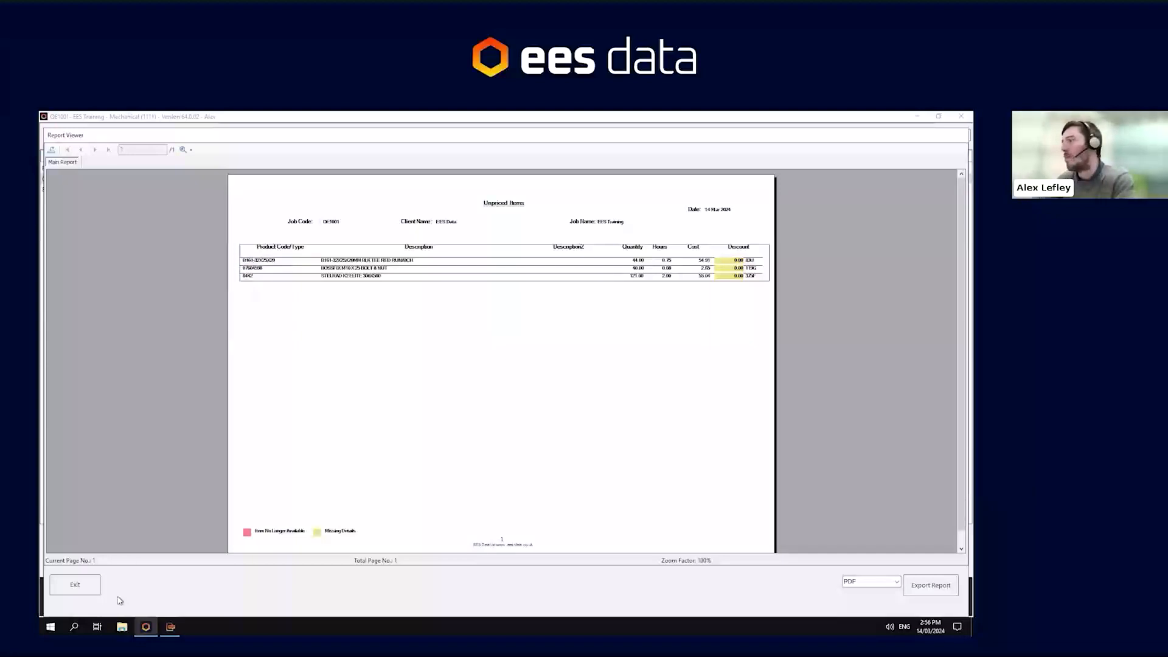
pyautogui.click(75, 584)
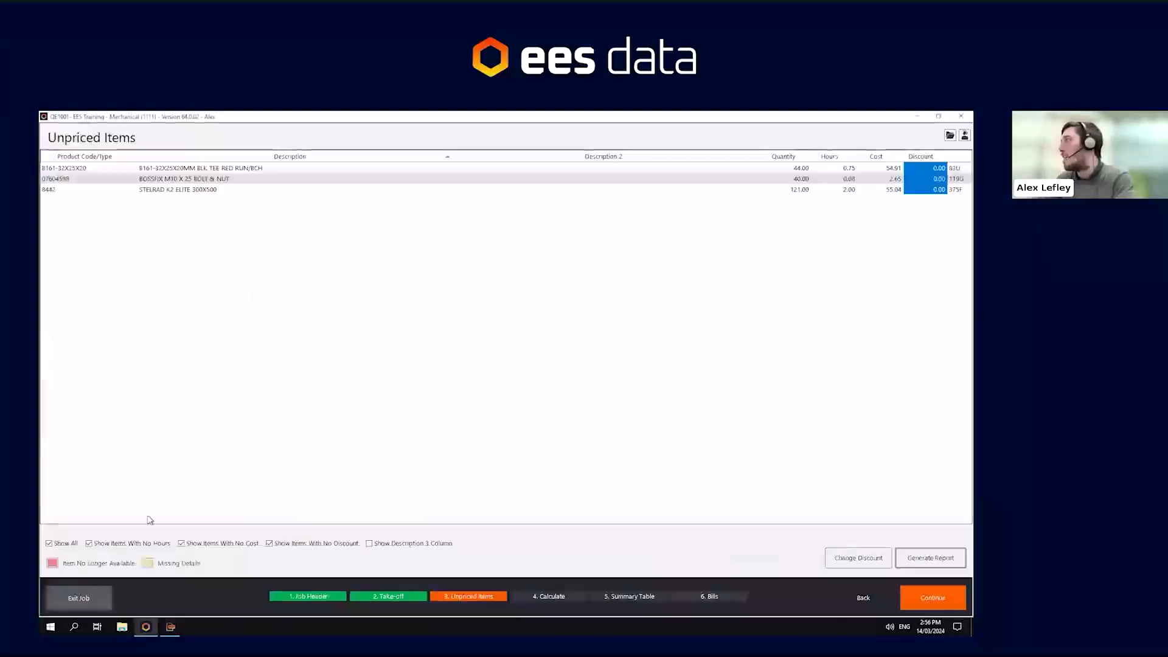
# Set the discount of the B161-32X25X20MM BLK tee to -50 and save it to the master discount table
pyautogui.click(930, 166)
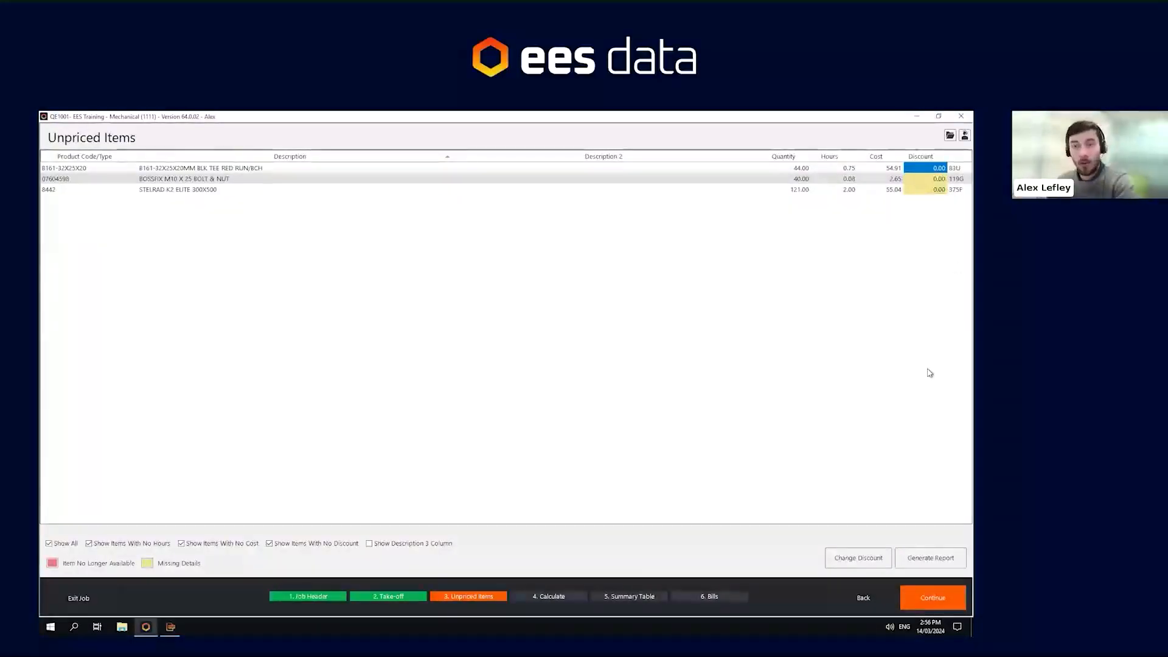
pyautogui.press('BackSpace')
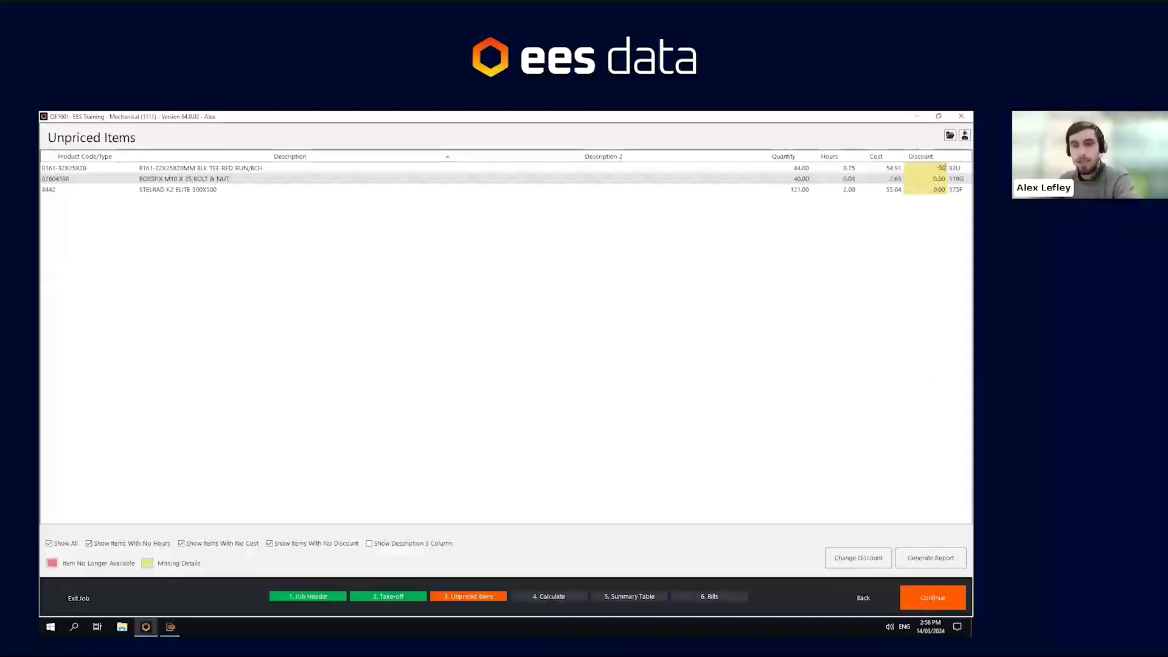
pyautogui.press('Return')
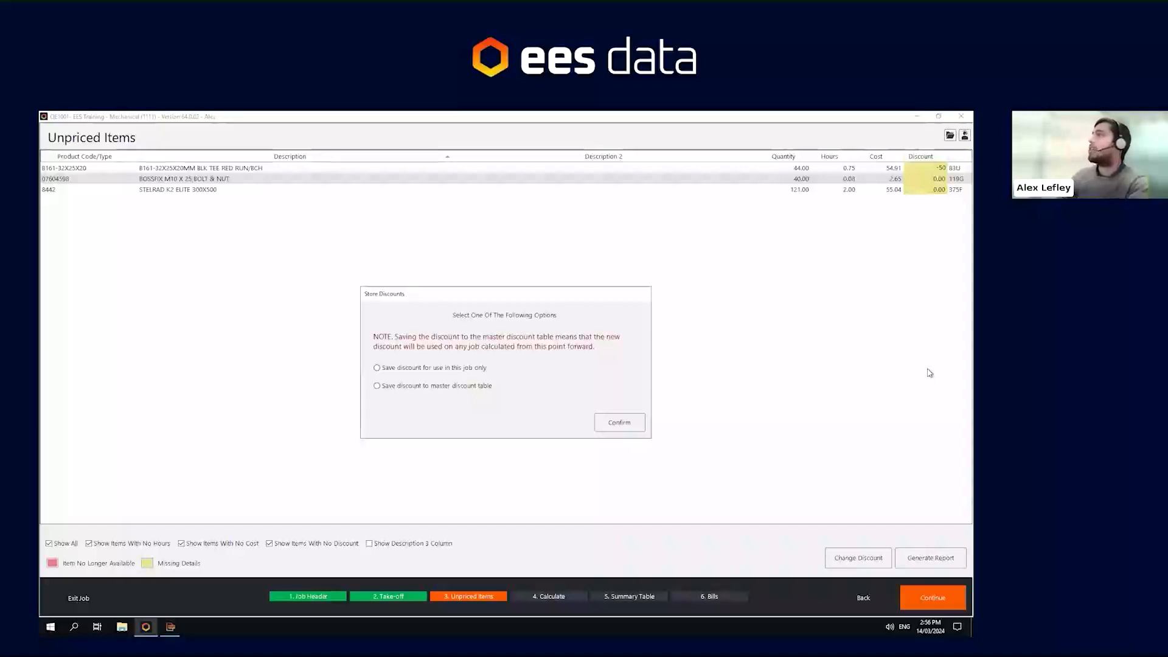
pyautogui.click(481, 369)
pyautogui.click(430, 387)
pyautogui.click(615, 425)
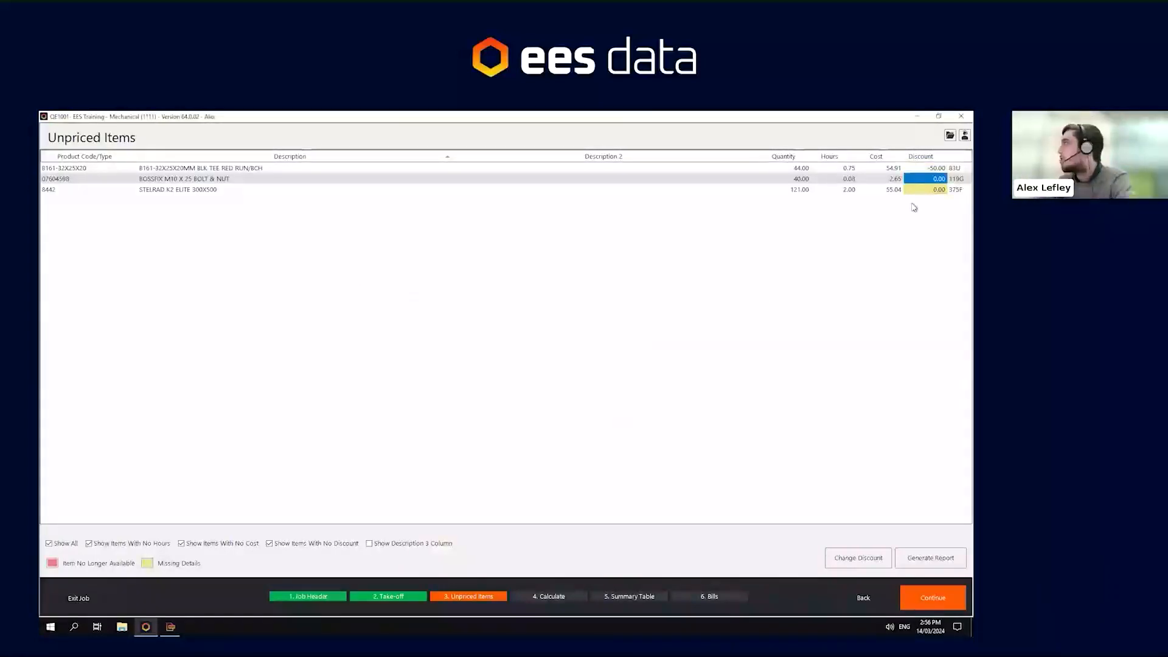
# Set the BOSSFIX M10 X 25 BOLT & NUT discount to -40 and save it to the master discount table
pyautogui.write('-40')
pyautogui.press('Return')
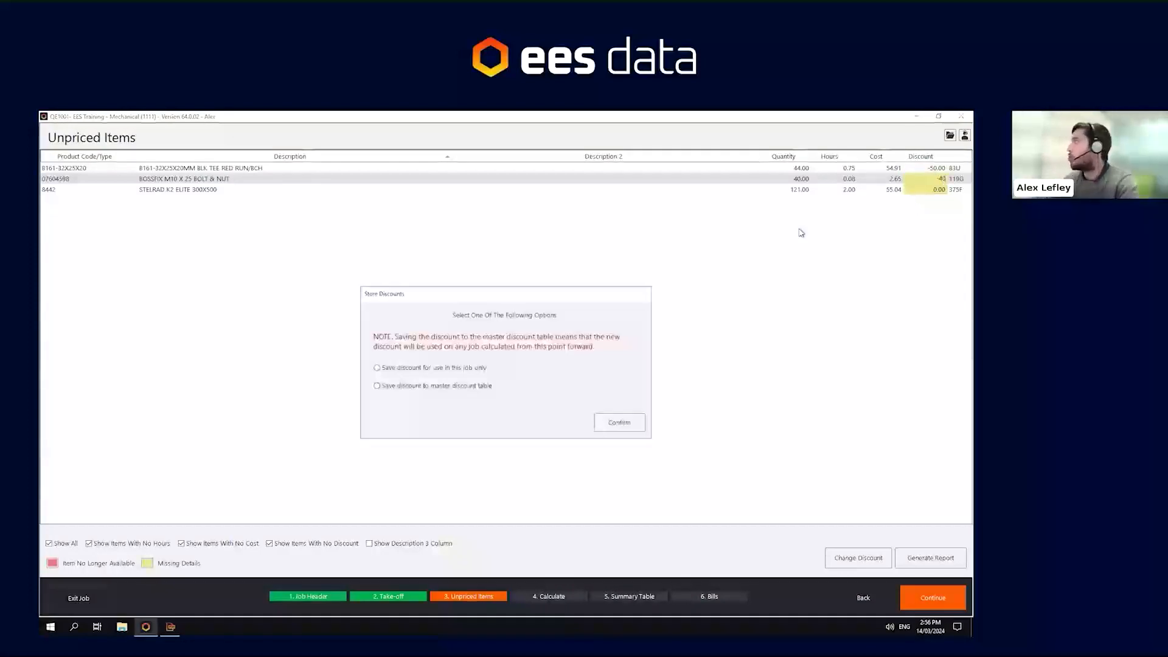
pyautogui.click(466, 386)
pyautogui.click(638, 427)
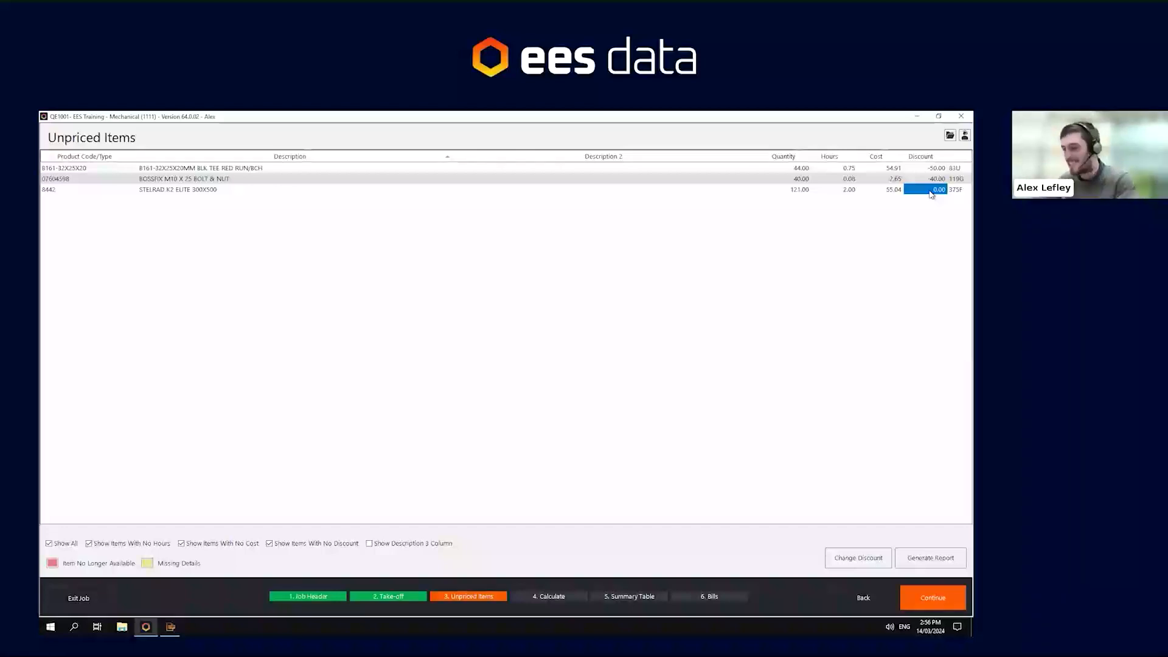
# Set the STELRAD K2 ELITE 300X500 discount to -70 and save it for use in this job only
pyautogui.press('BackSpace')
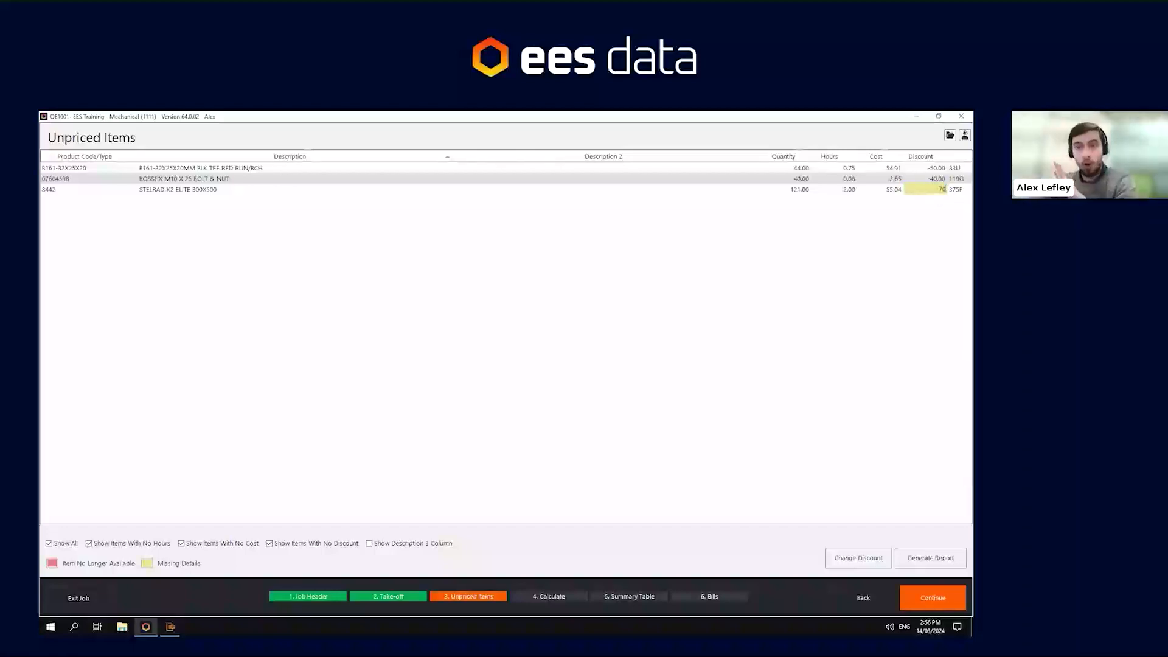
pyautogui.press('Return')
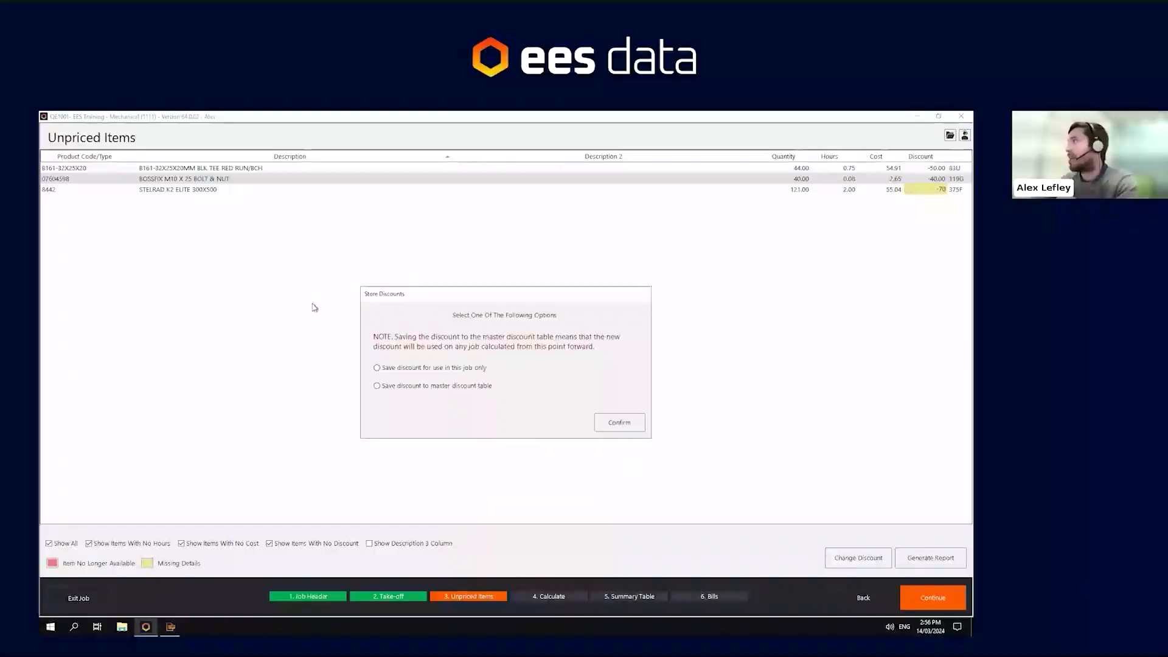
pyautogui.click(436, 368)
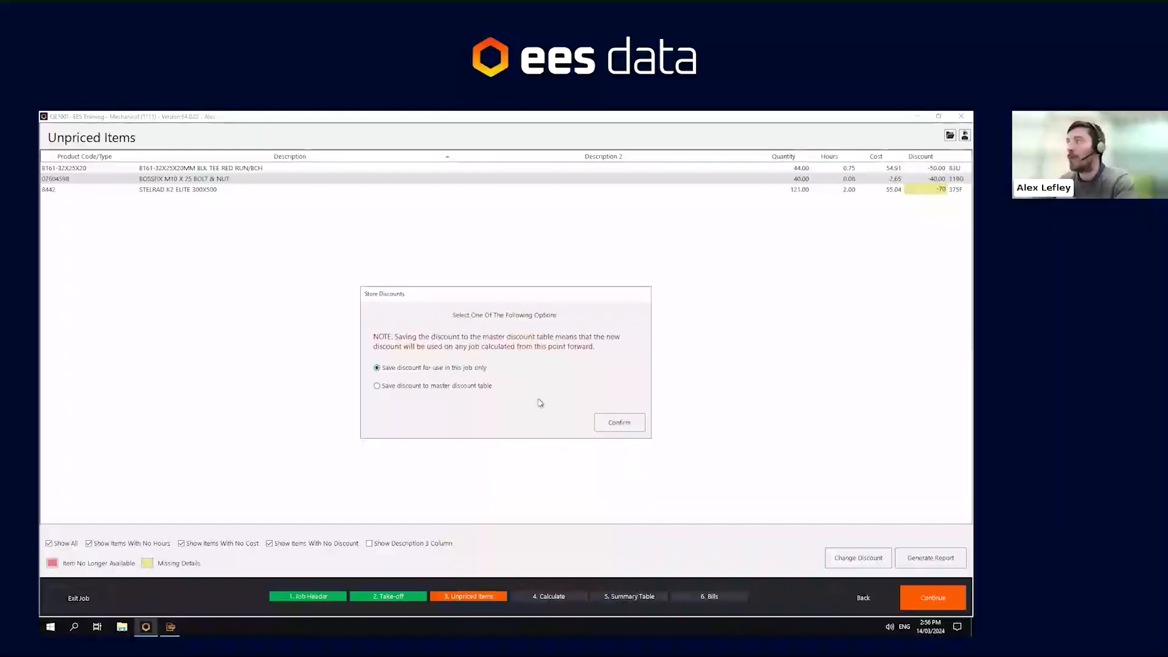
pyautogui.click(619, 422)
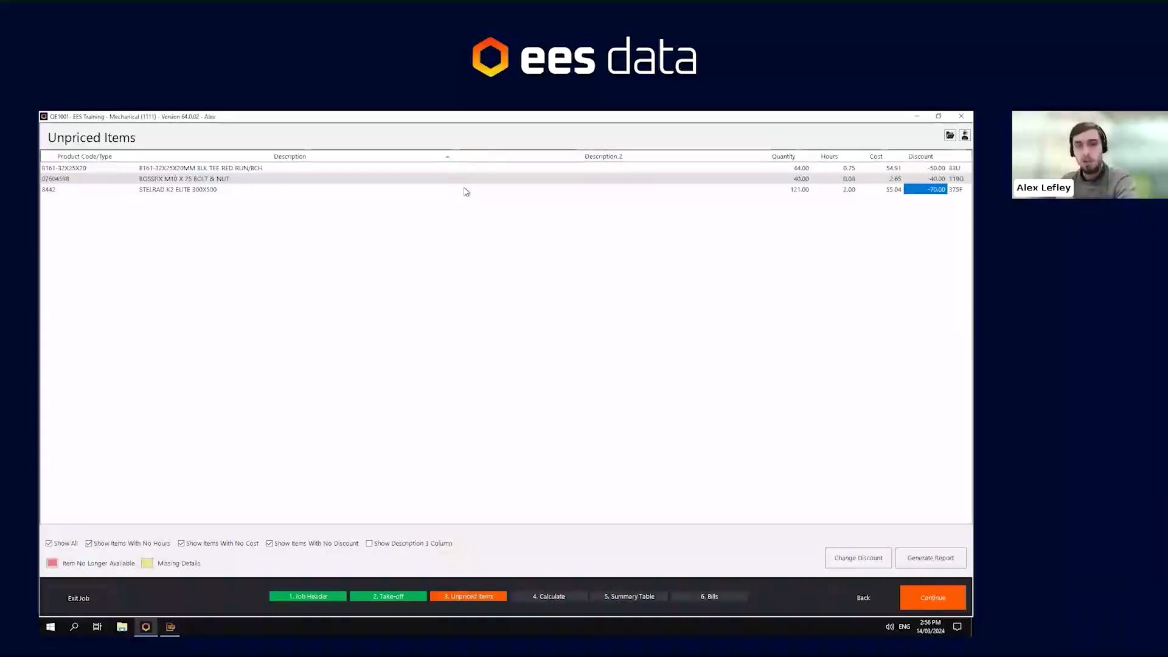
# Proceed through the Calculate stage to the job's summary table, choosing Do Not Calculate as the calculation method
pyautogui.click(936, 601)
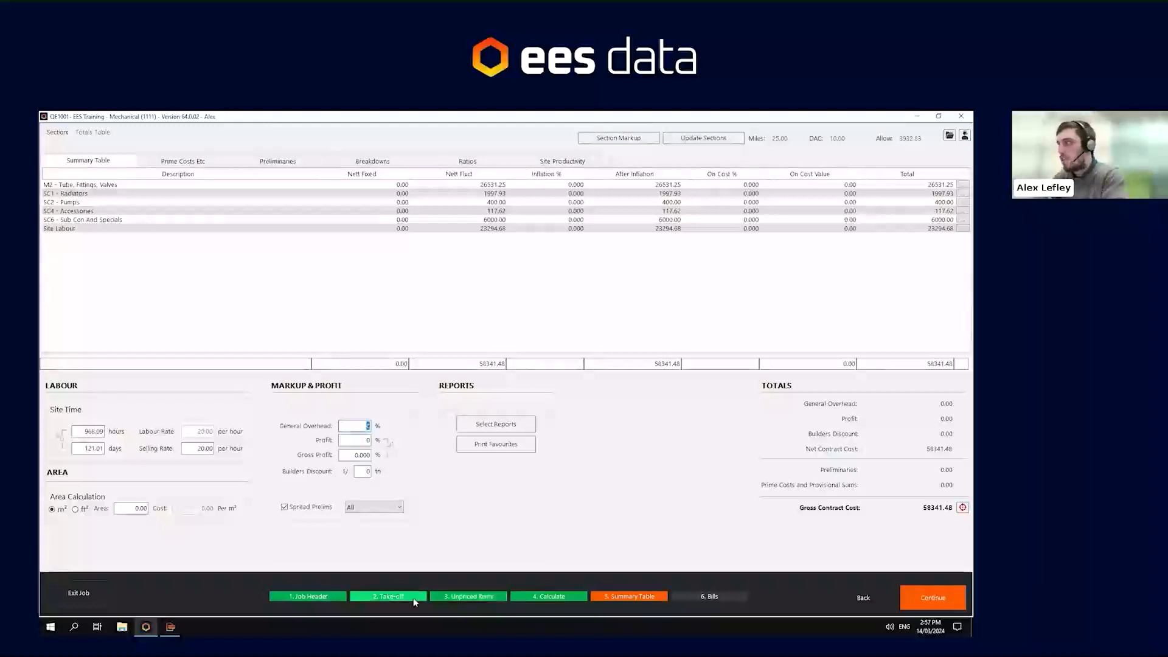
pyautogui.click(469, 596)
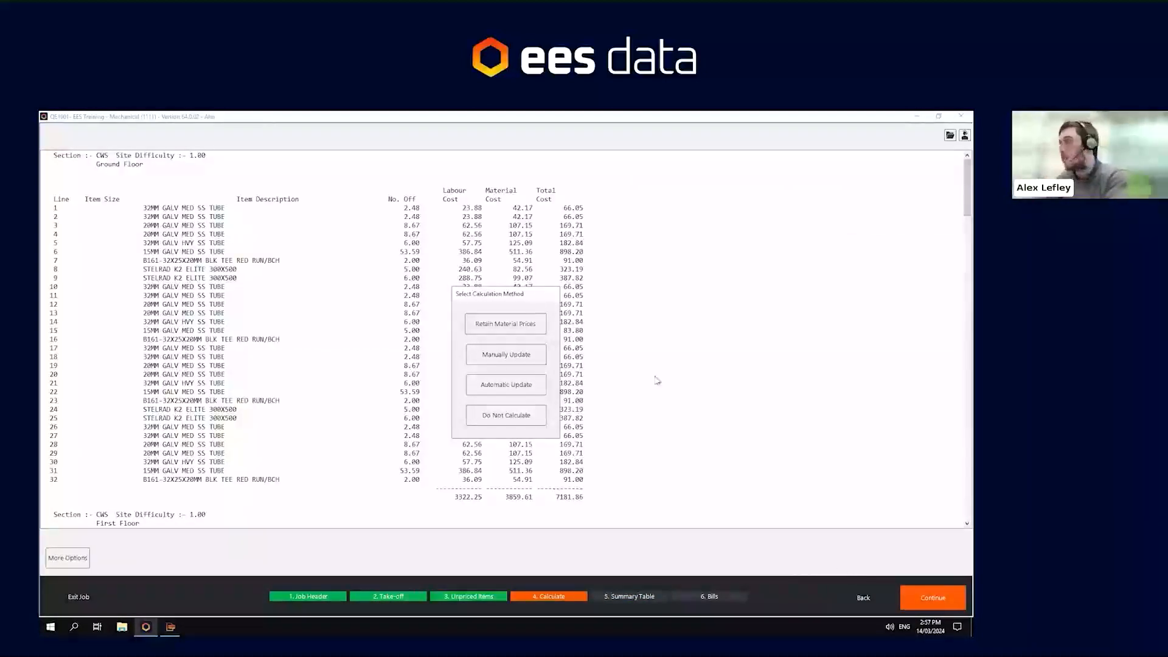
pyautogui.moveTo(544, 295); pyautogui.dragTo(510, 246)
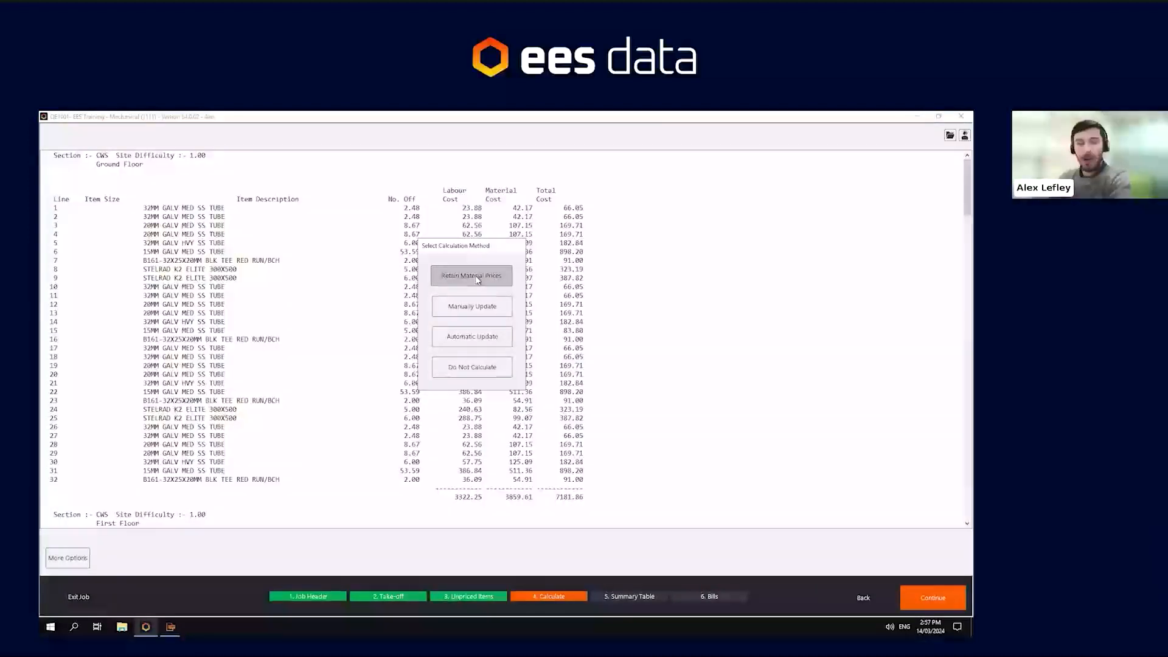
pyautogui.moveTo(463, 246); pyautogui.dragTo(659, 244)
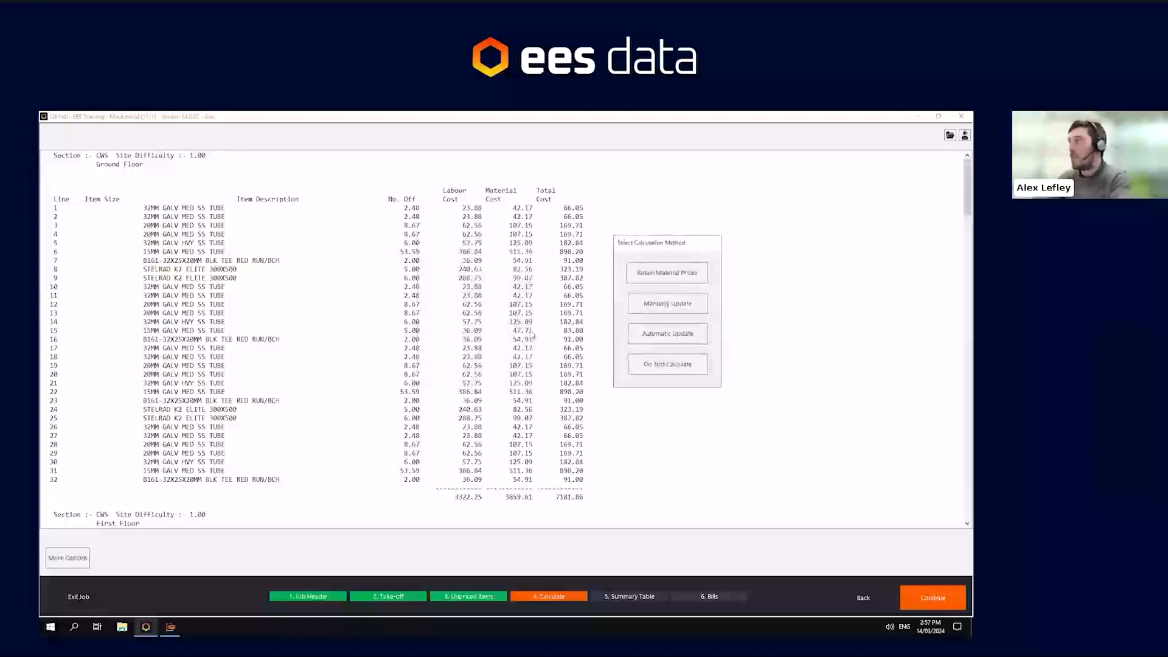
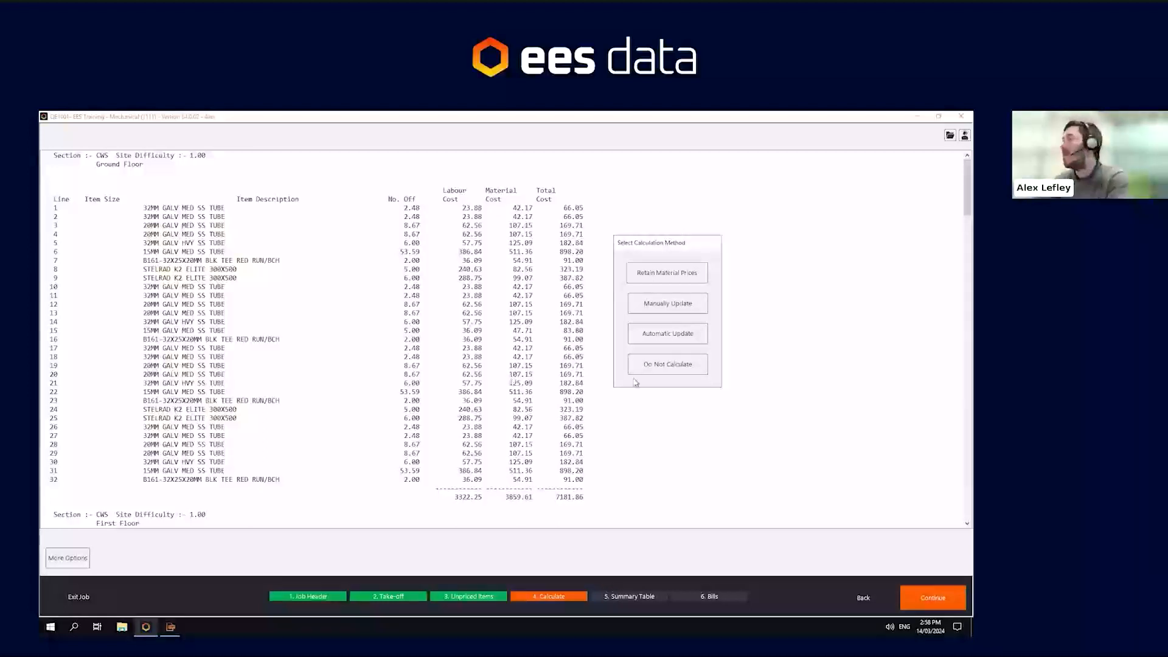
pyautogui.click(672, 364)
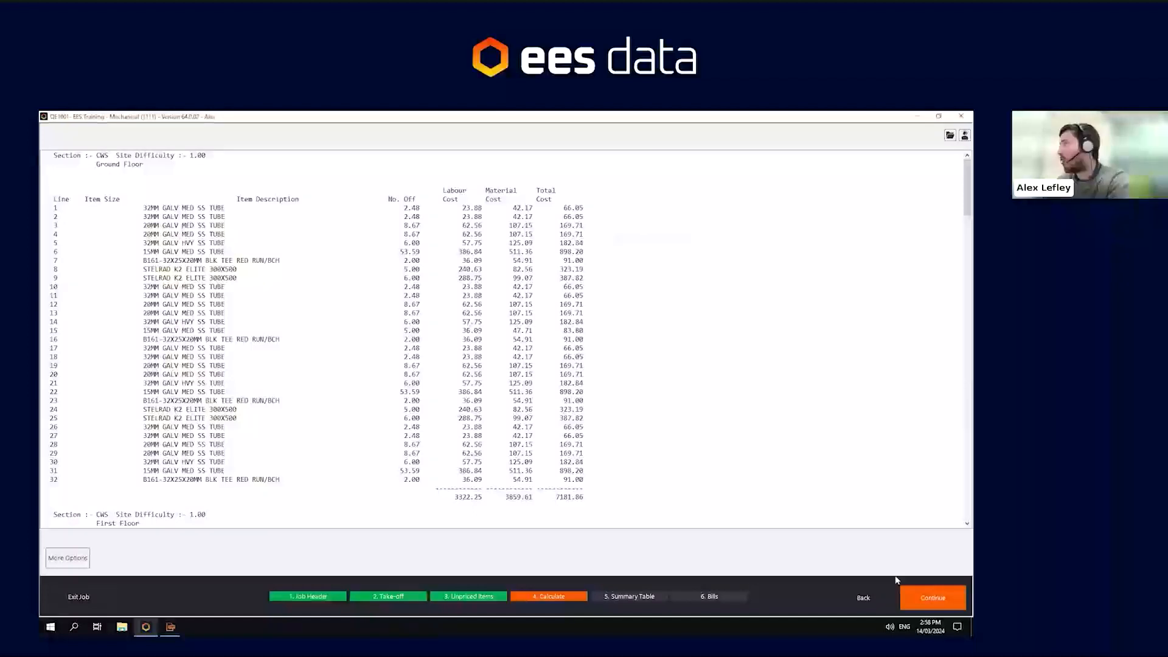
pyautogui.click(925, 597)
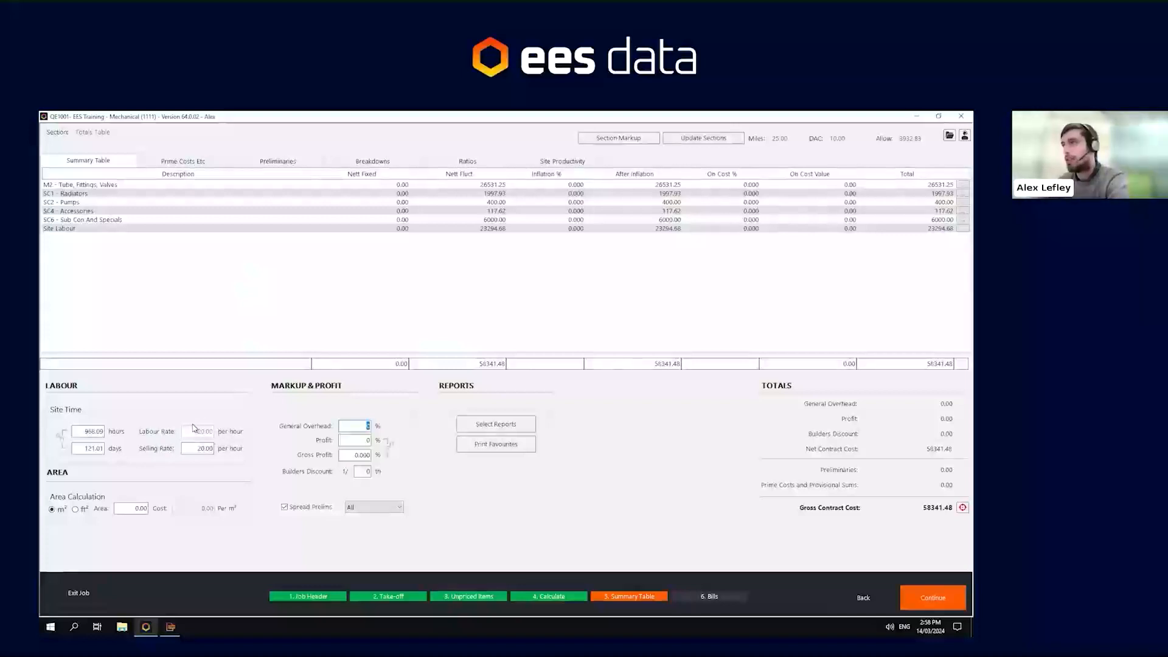
# Examine the site hours and the Nett Fluct costs of the site labour and each material category in the summary table
pyautogui.click(91, 431)
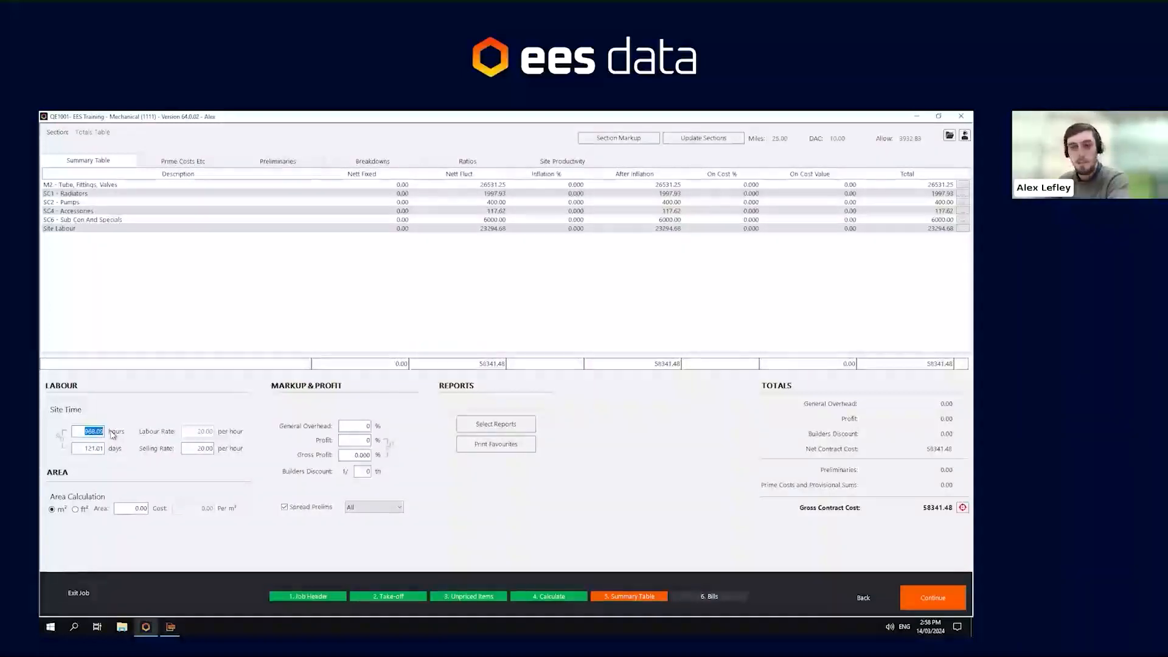
pyautogui.click(104, 230)
pyautogui.click(452, 231)
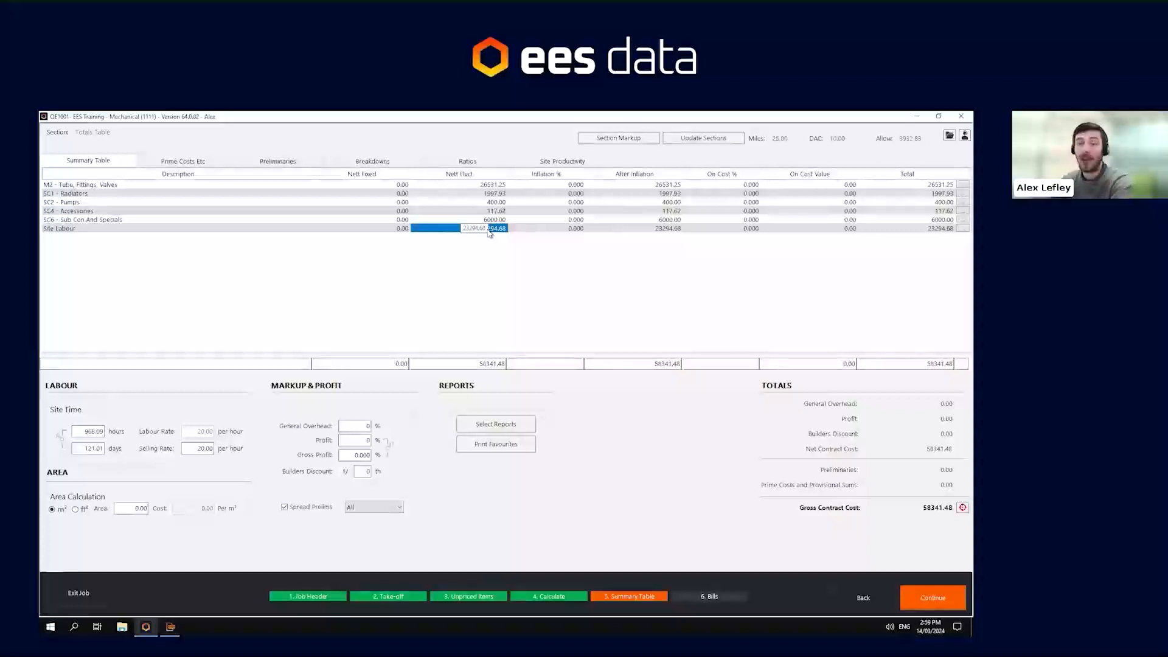
pyautogui.click(107, 185)
pyautogui.click(107, 203)
pyautogui.click(106, 220)
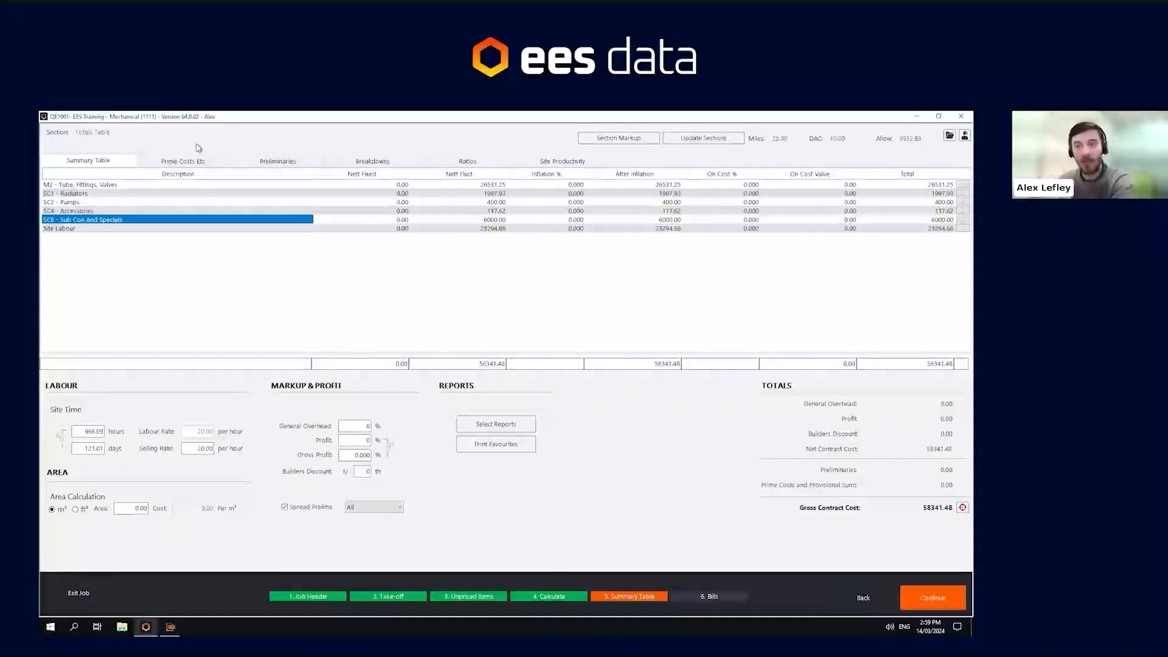
pyautogui.click(128, 187)
pyautogui.click(490, 185)
pyautogui.click(466, 195)
pyautogui.click(476, 203)
pyautogui.click(457, 213)
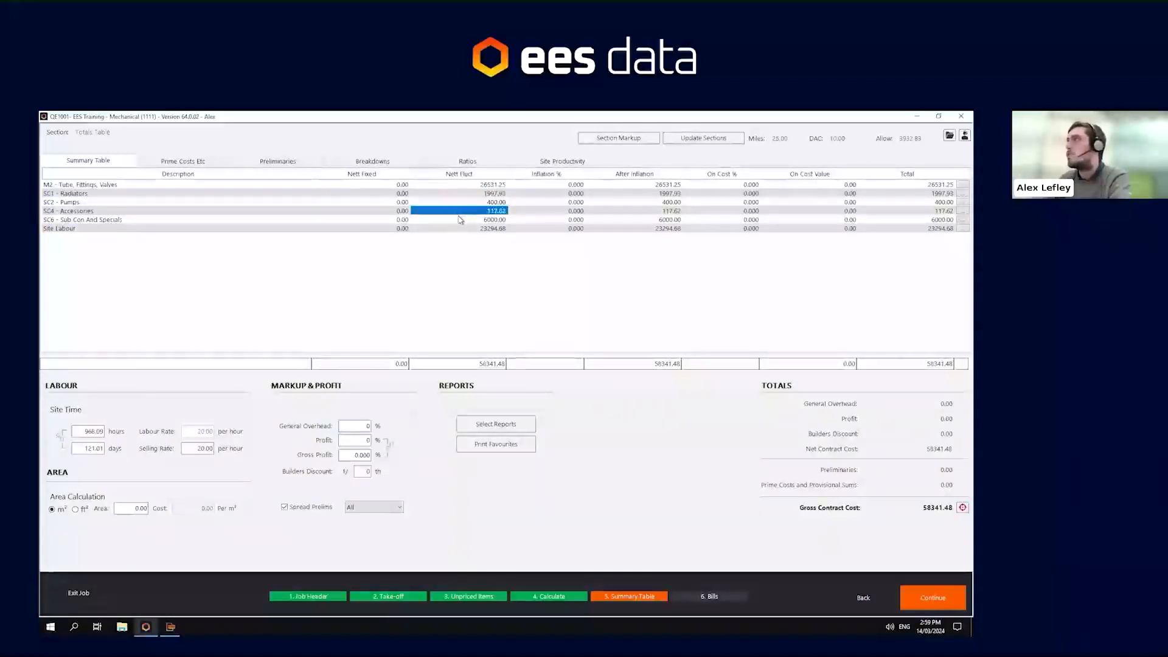
pyautogui.click(461, 219)
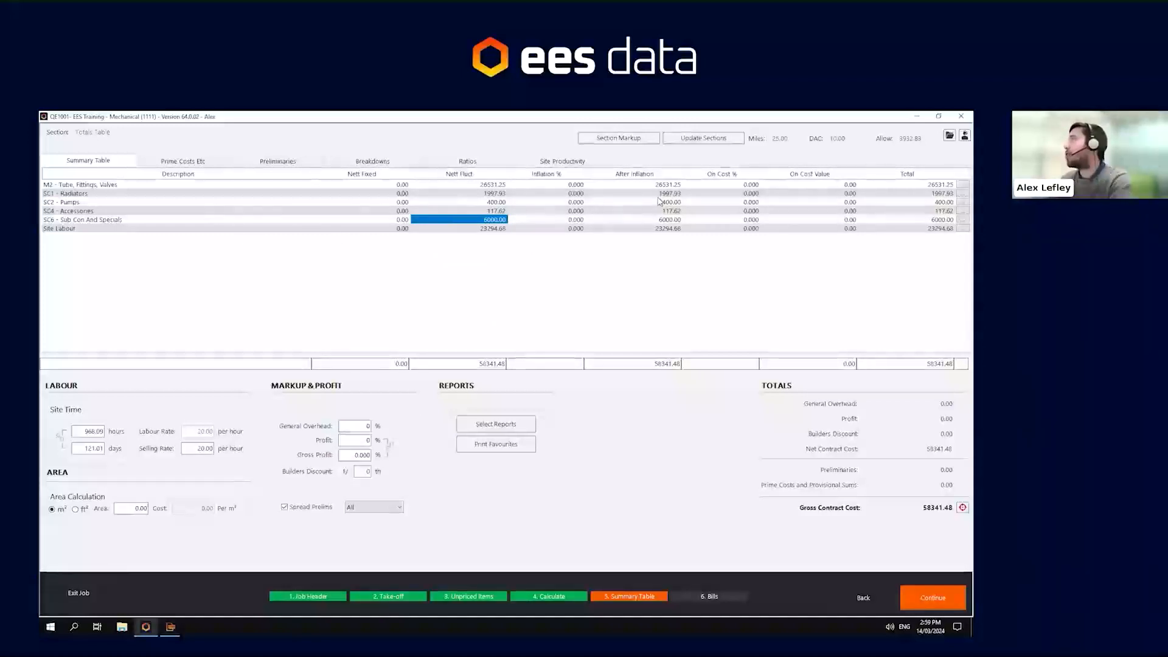
# Examine the On Cost % column, the line totals and the overall total of the summary table
pyautogui.click(728, 185)
pyautogui.click(732, 202)
pyautogui.click(737, 229)
pyautogui.click(737, 227)
pyautogui.moveTo(735, 214); pyautogui.dragTo(748, 185)
pyautogui.moveTo(907, 185); pyautogui.dragTo(910, 223)
pyautogui.moveTo(926, 364); pyautogui.dragTo(963, 363)
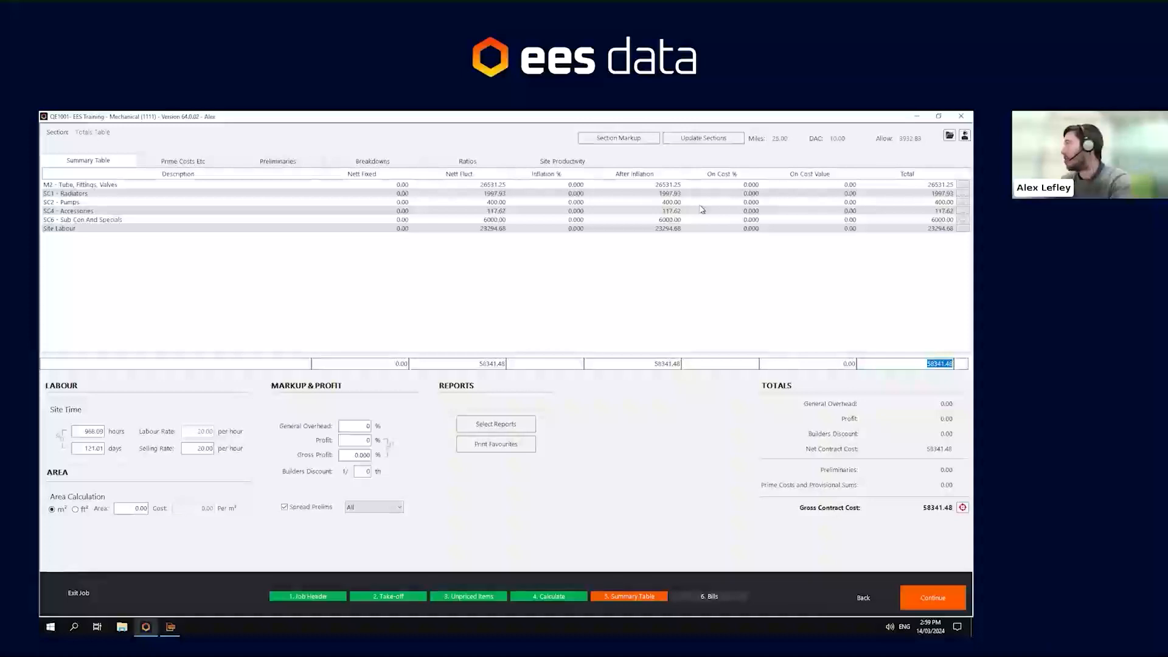
pyautogui.click(730, 187)
pyautogui.moveTo(730, 208)
pyautogui.mouseDown()
pyautogui.moveTo(730, 228)
pyautogui.moveTo(728, 186)
pyautogui.mouseUp()
# Set the general overhead to 10% and the profit to 20% for the job
pyautogui.click(360, 426)
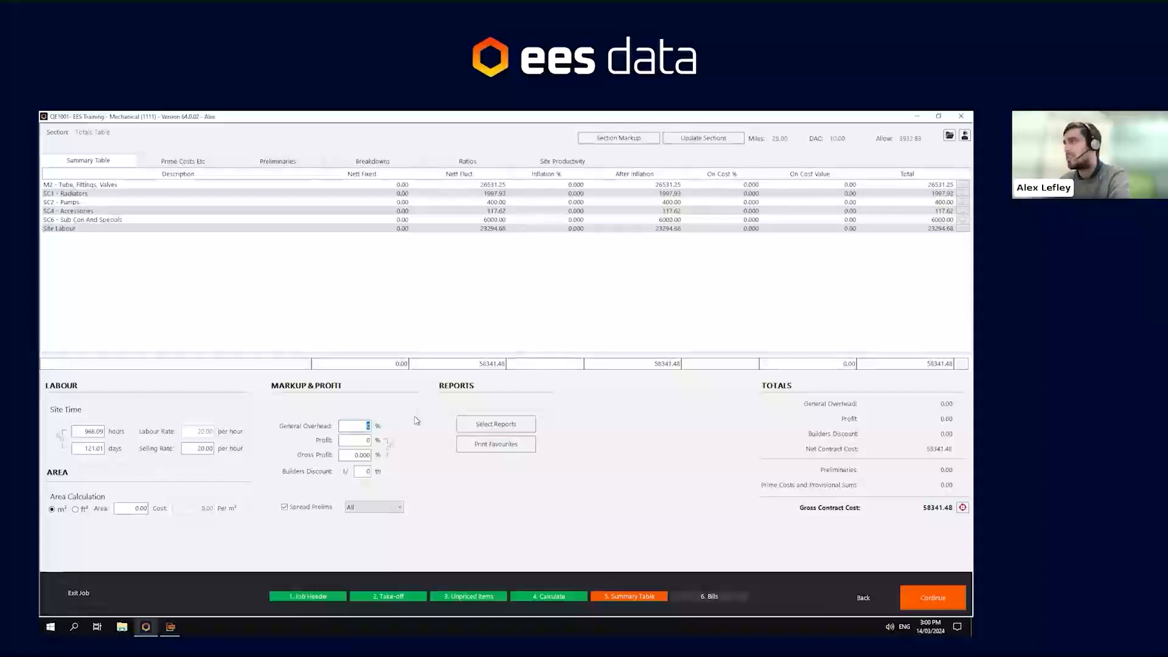
pyautogui.write('10')
pyautogui.press('Tab')
pyautogui.write('20')
pyautogui.press('Tab')
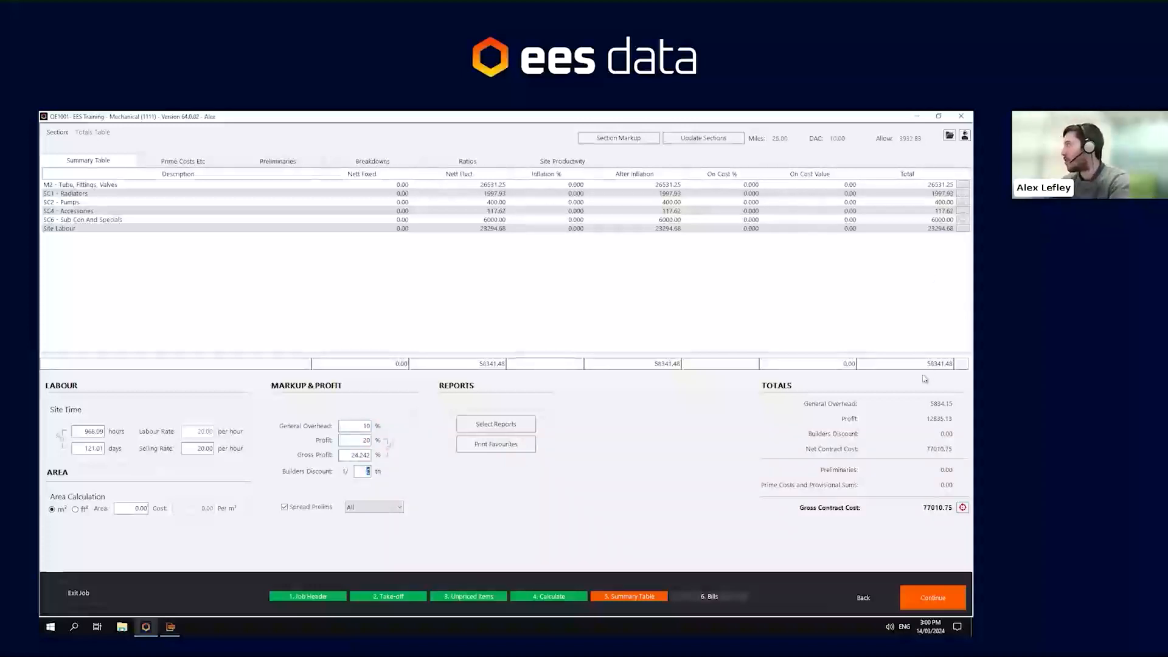
# Reset both the general overhead and the profit of the job to 0%
pyautogui.moveTo(922, 364); pyautogui.dragTo(957, 365)
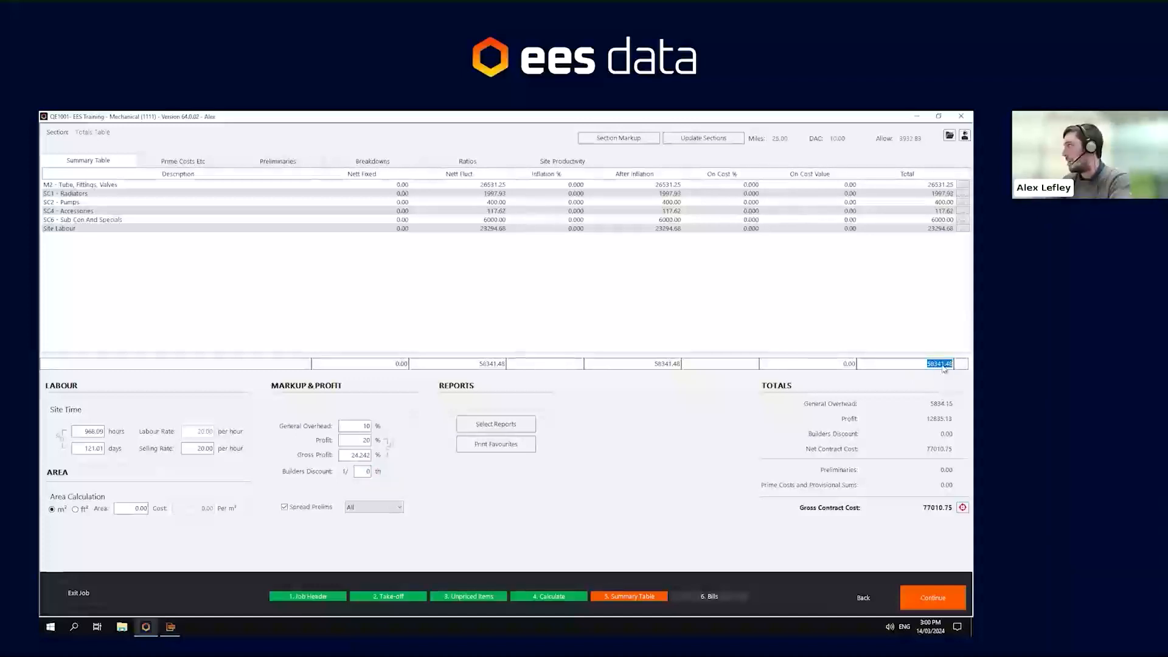
pyautogui.doubleClick(366, 440)
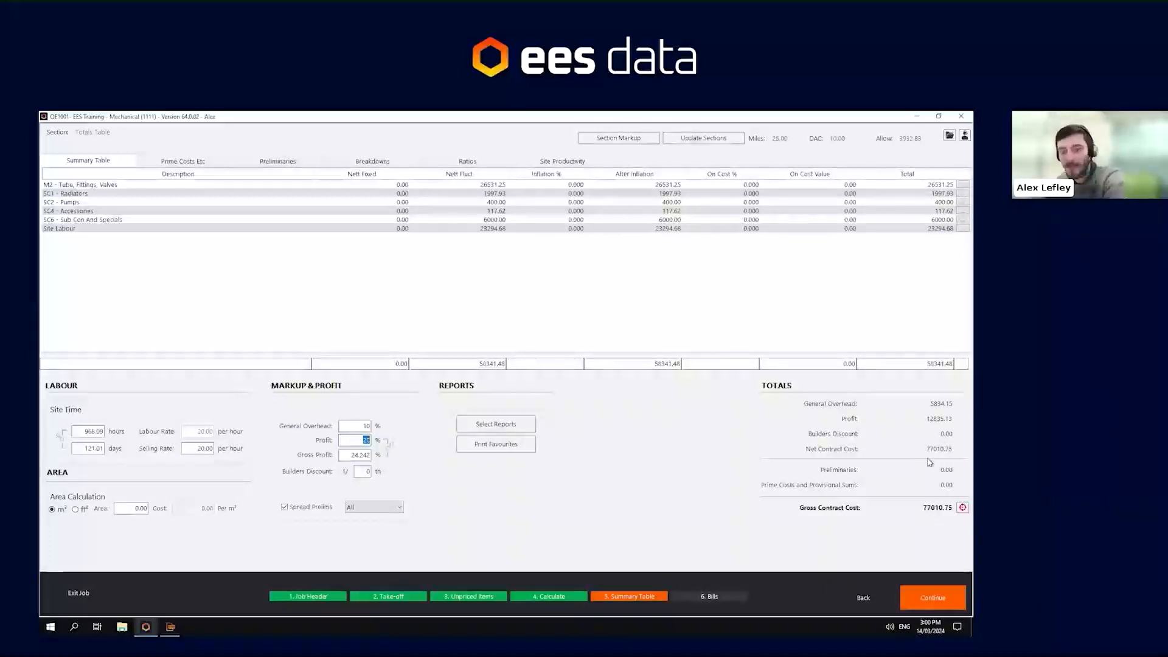
pyautogui.hotkey('shift', 'Tab')
pyautogui.write('0')
pyautogui.press('Tab')
pyautogui.write('0')
pyautogui.press('Tab')
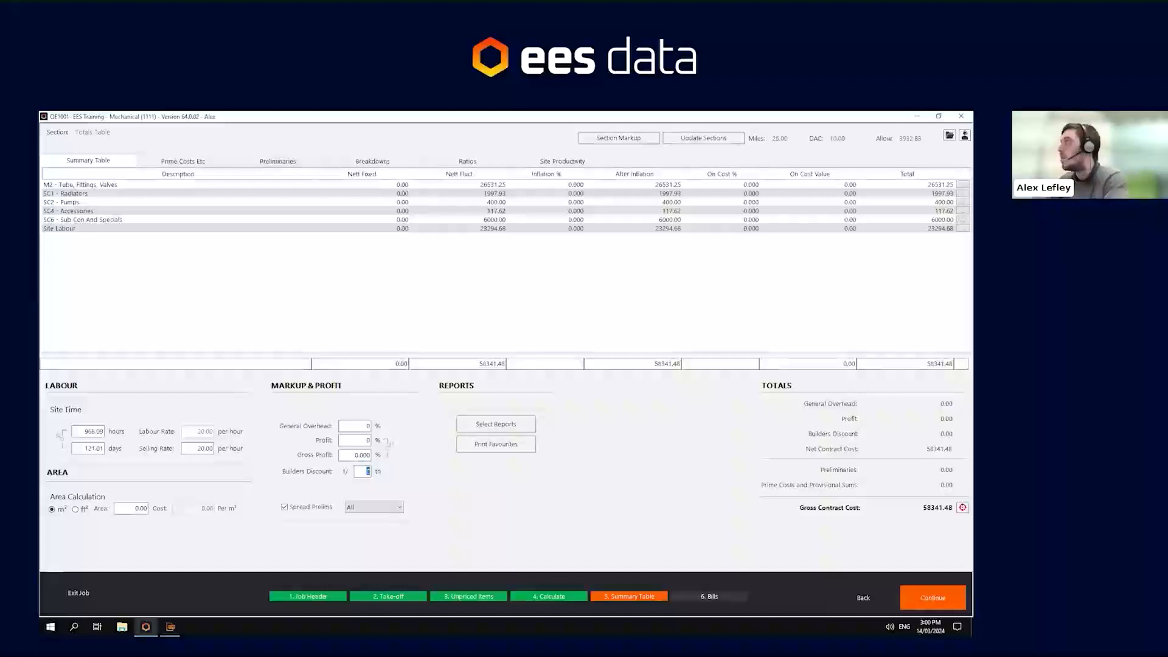
# Set the on cost to 15% for Tube, Fittings, Valves and to 20% for Radiators, Pumps and Accessories
pyautogui.click(723, 182)
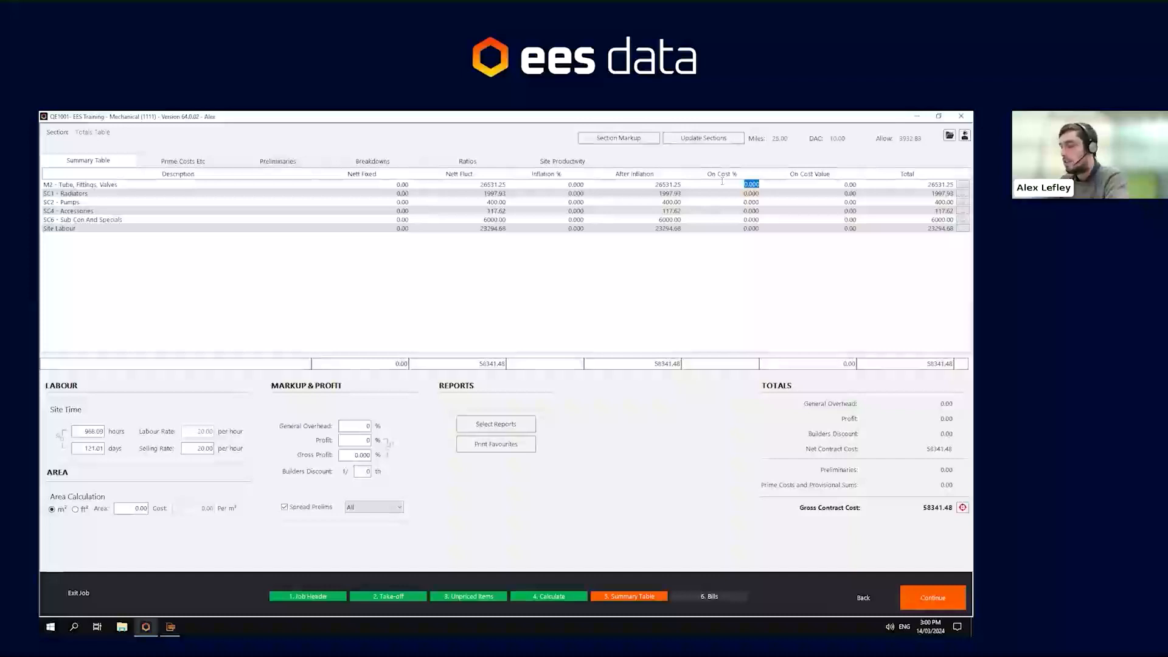
pyautogui.press('BackSpace')
pyautogui.write('15')
pyautogui.press('Return')
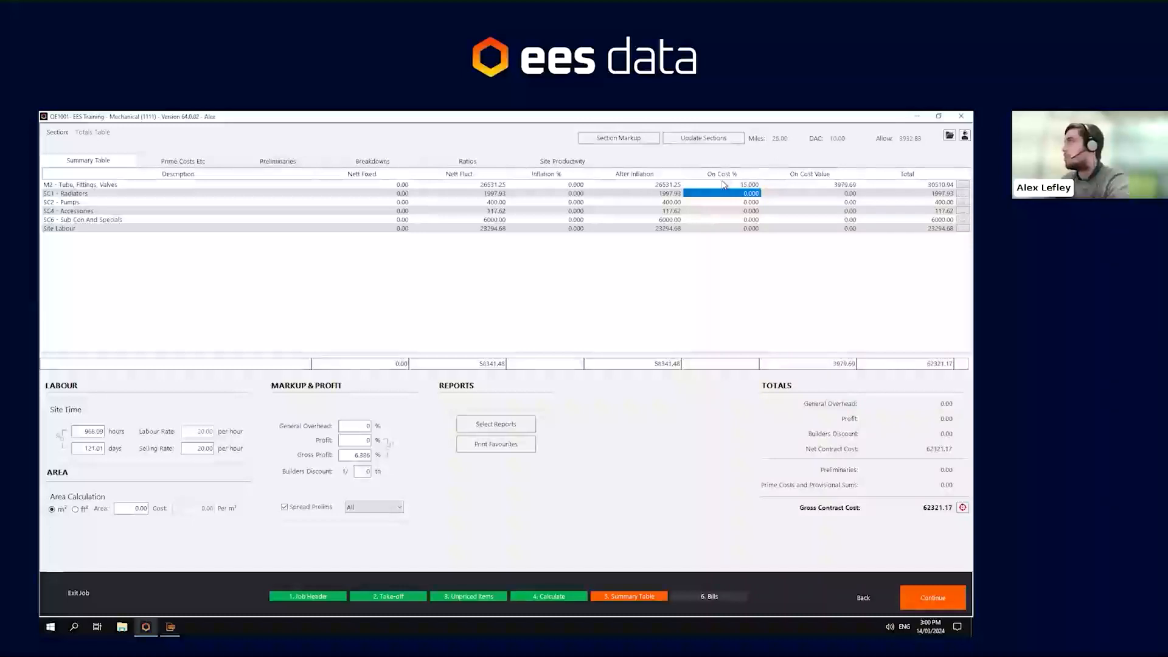
pyautogui.write('20')
pyautogui.press('Return')
pyautogui.write('20')
pyautogui.press('Return')
pyautogui.write('2')
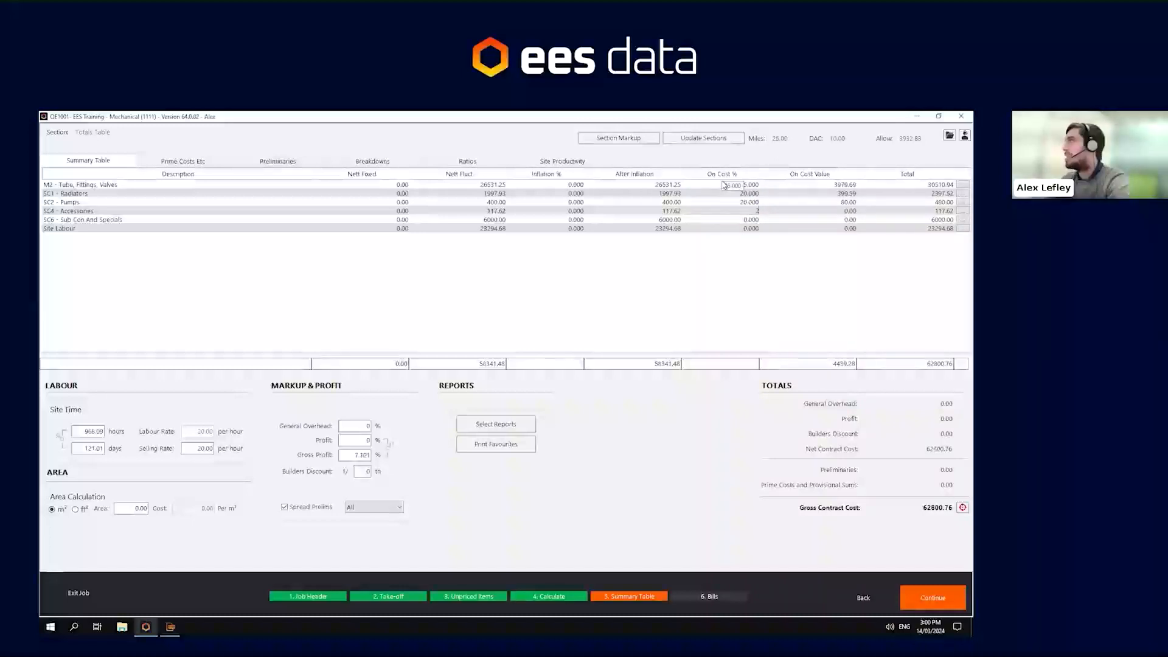
pyautogui.write('0')
pyautogui.press('Return')
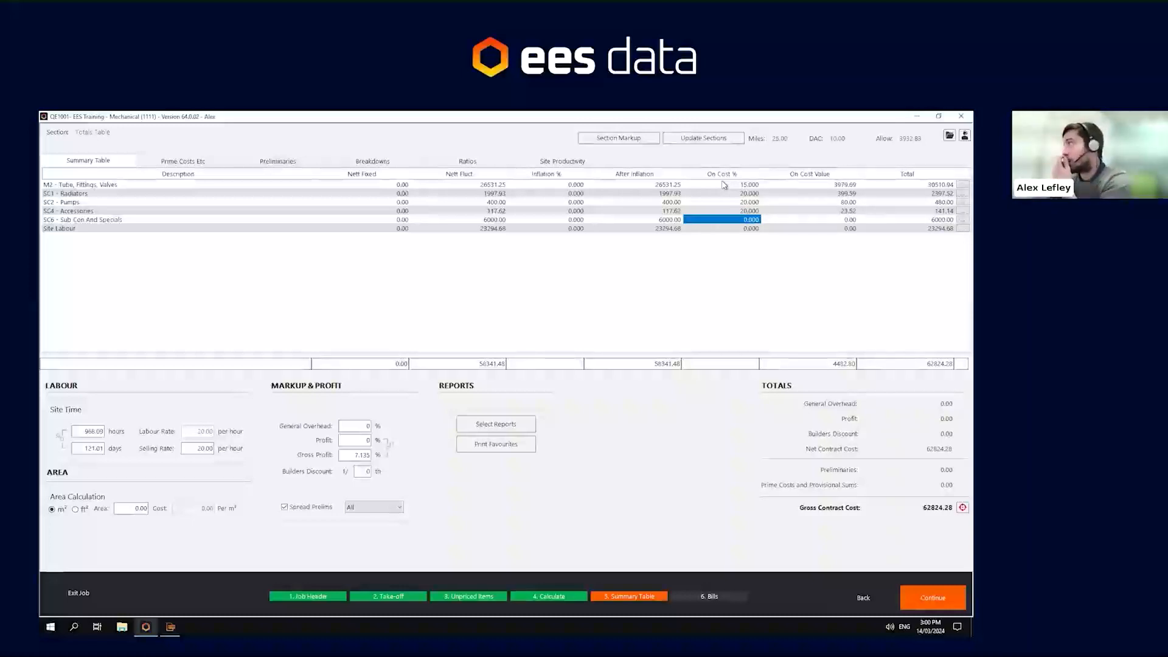
# Set the on cost of the Ductwork item in the Sub Contract & Specials breakdown to 5% and return to the summary table
pyautogui.click(367, 162)
pyautogui.click(274, 203)
pyautogui.click(702, 202)
pyautogui.click(88, 161)
pyautogui.click(753, 221)
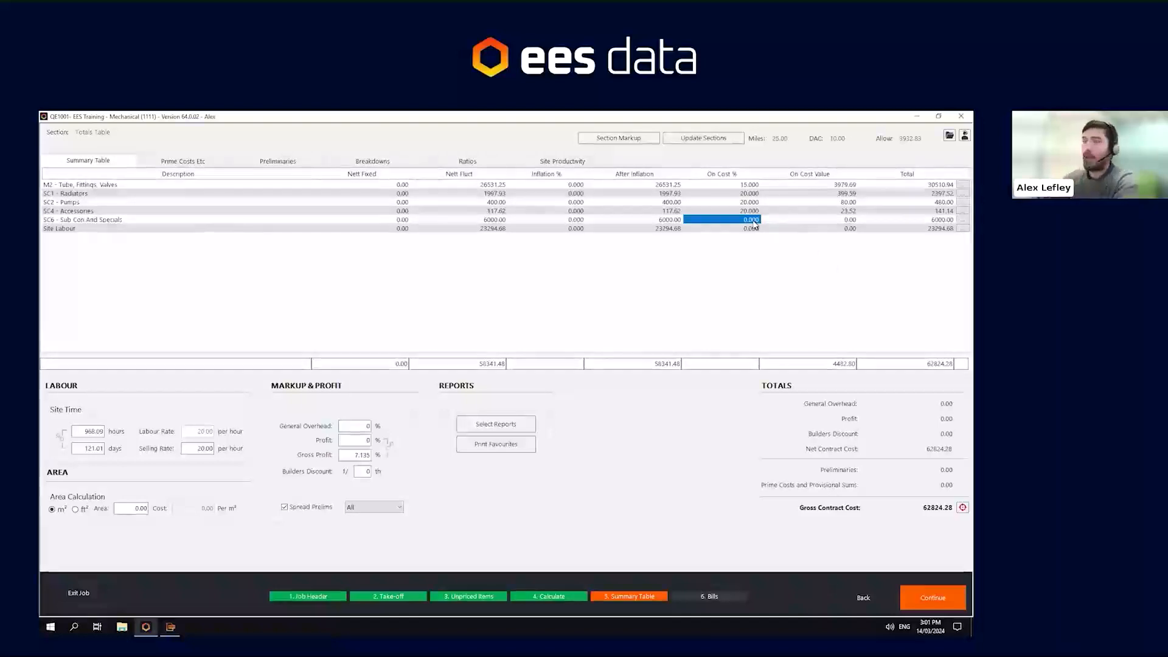
pyautogui.click(387, 161)
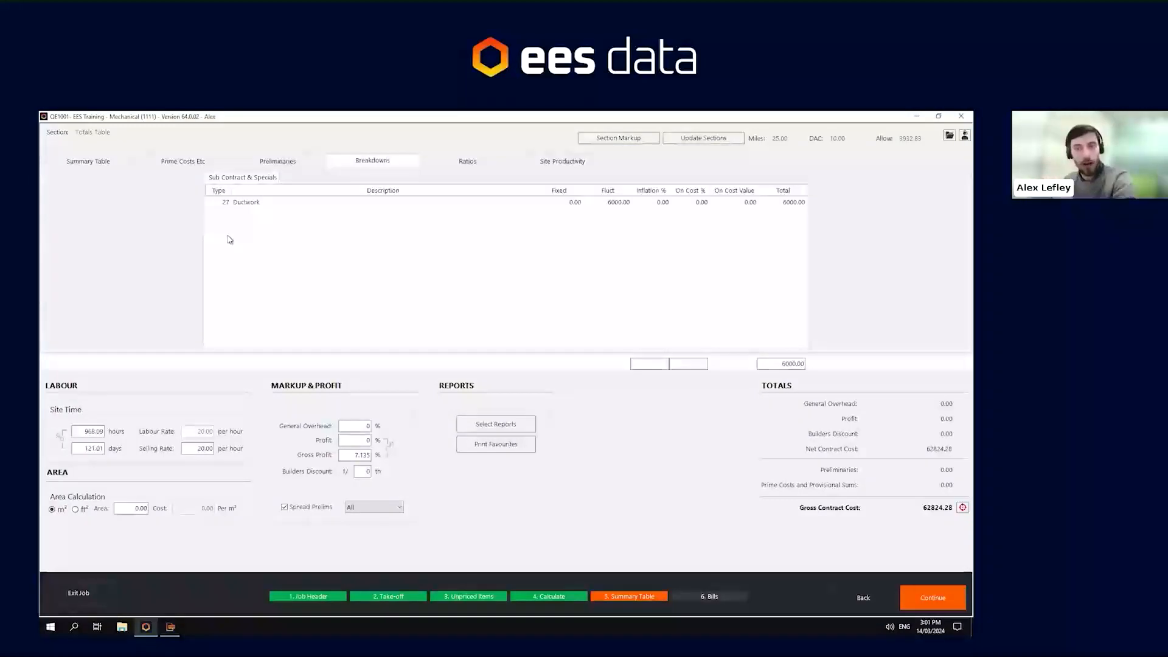
pyautogui.click(693, 202)
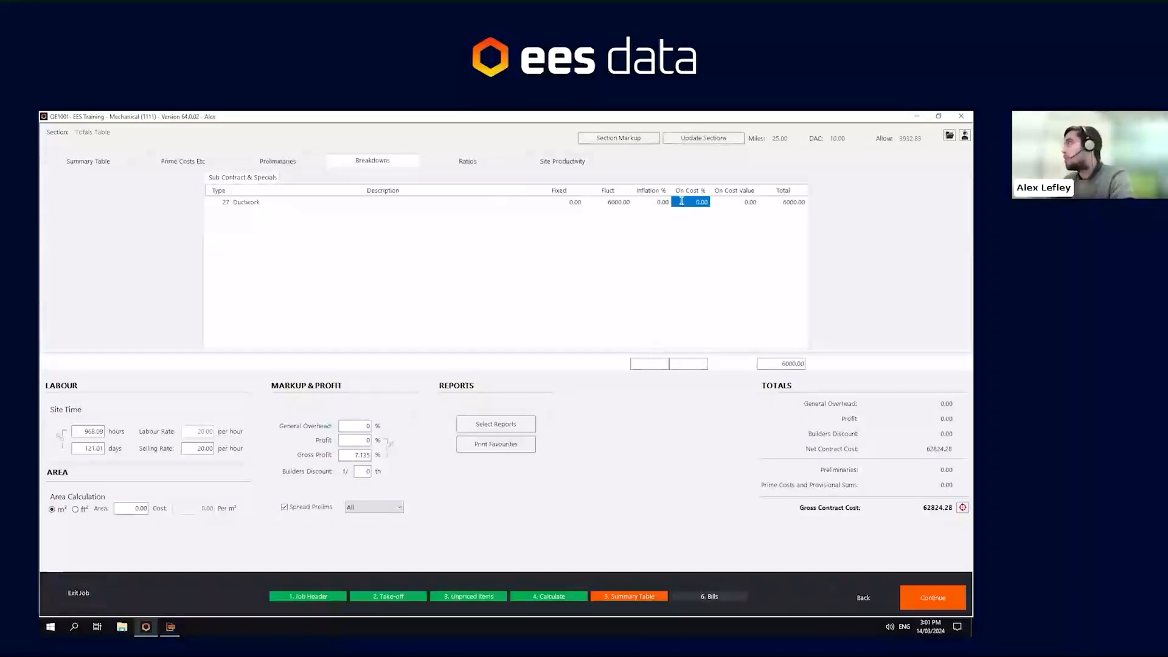
pyautogui.write('5')
pyautogui.press('Return')
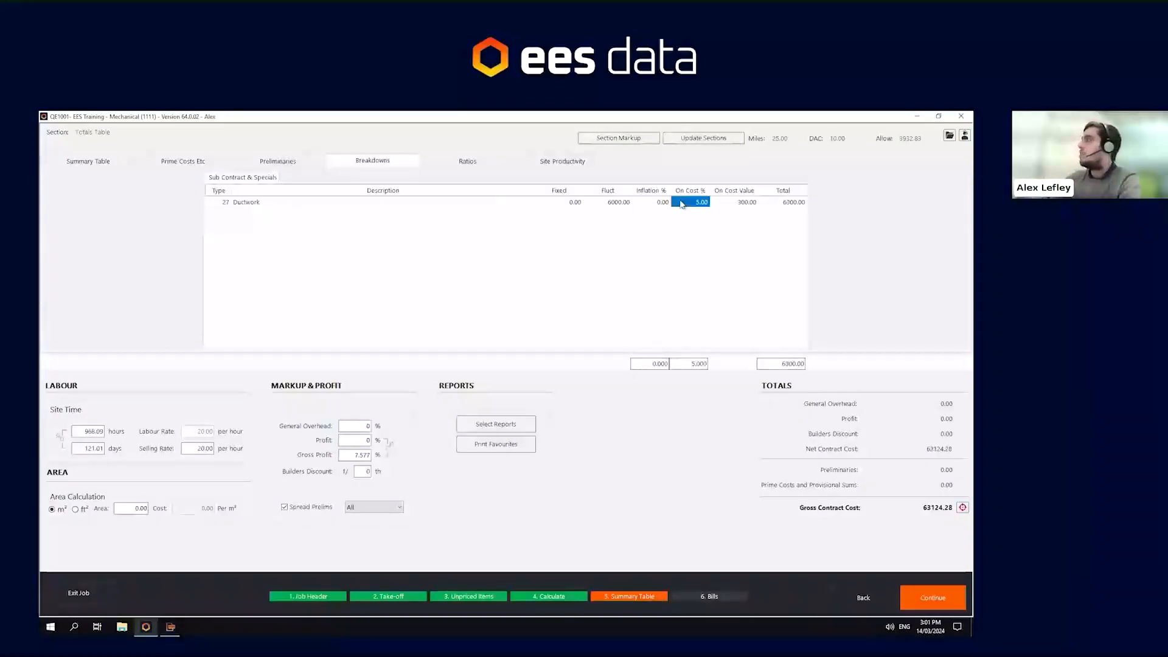
pyautogui.click(125, 166)
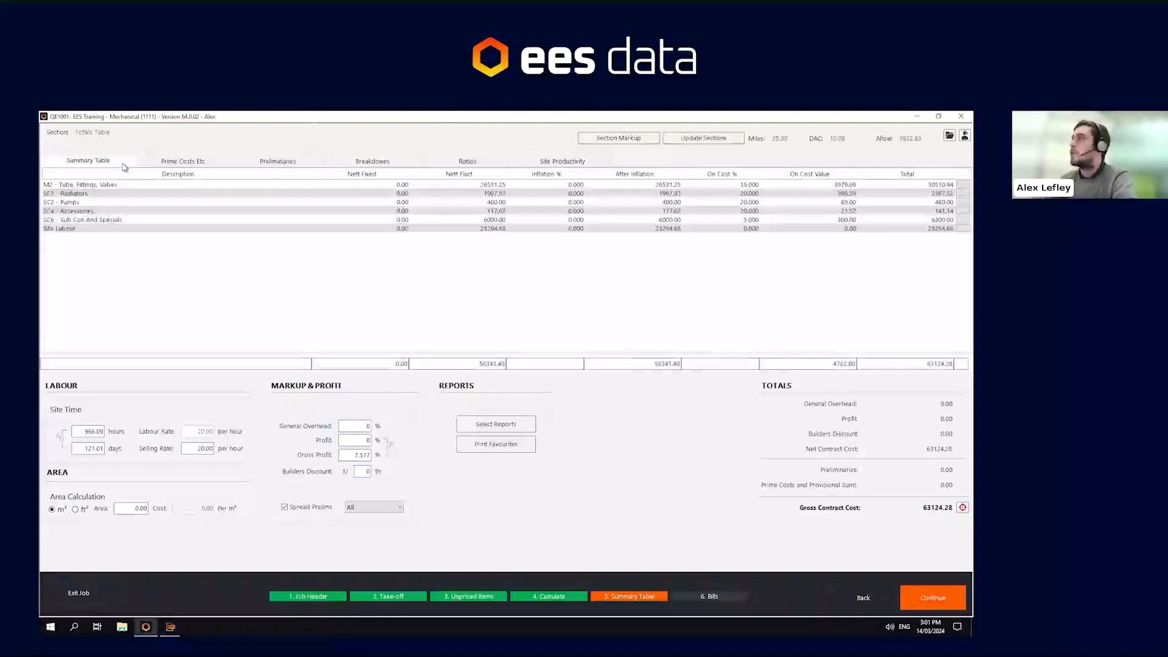
# Set the labour selling rate to 30 per hour
pyautogui.click(747, 229)
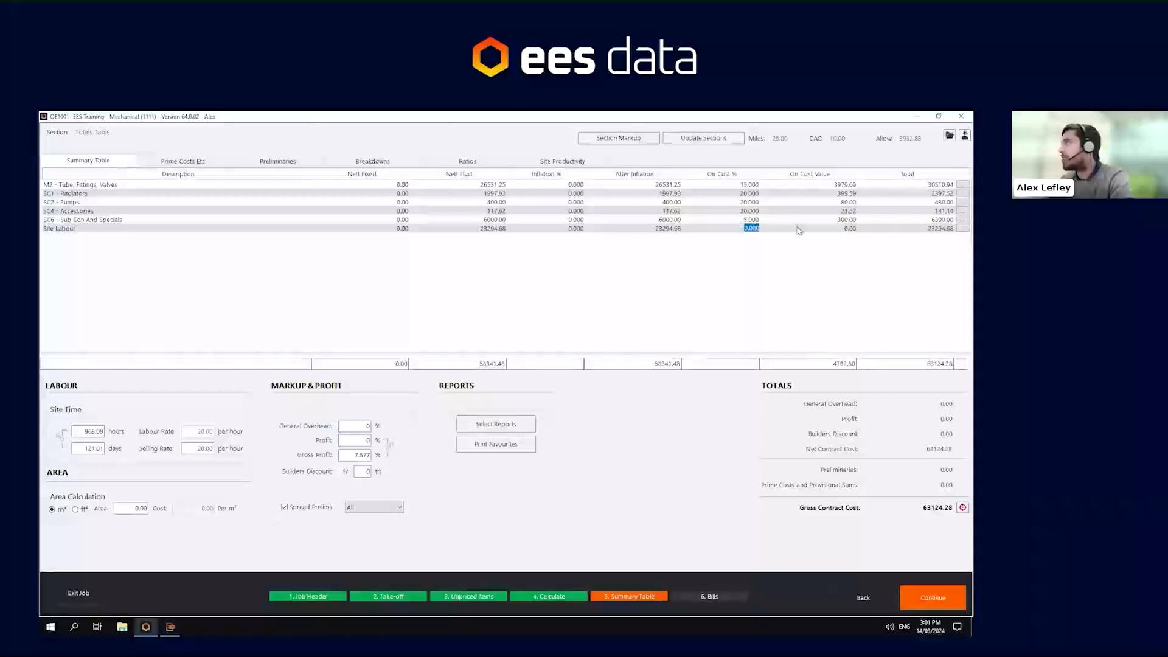
pyautogui.click(205, 450)
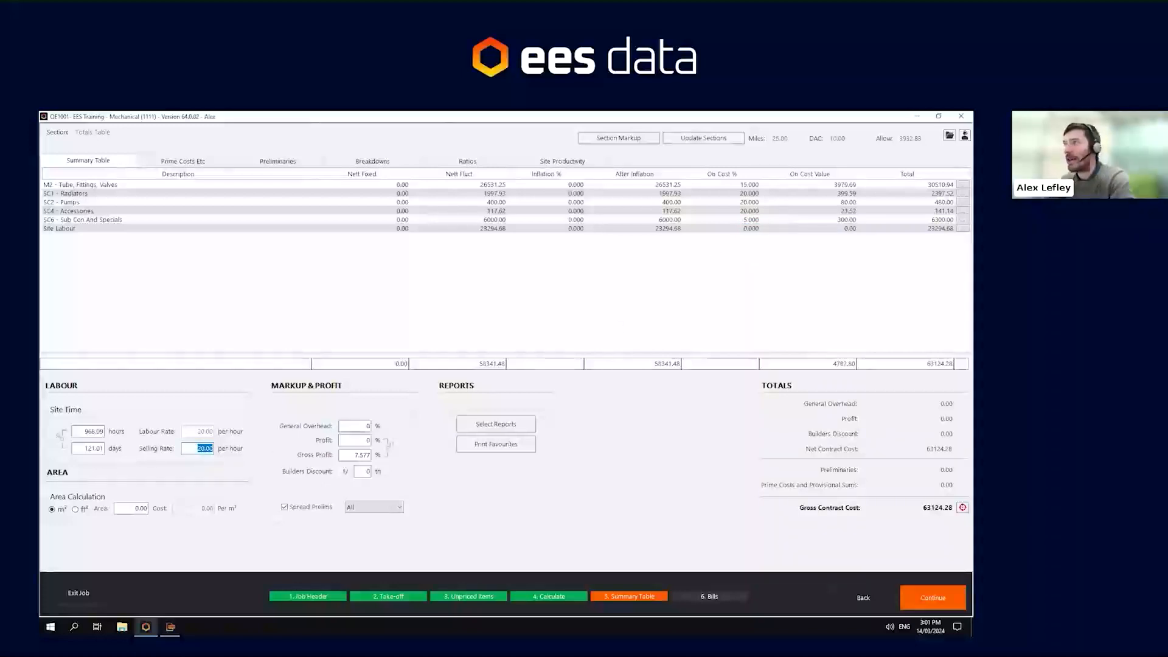
pyautogui.write('30')
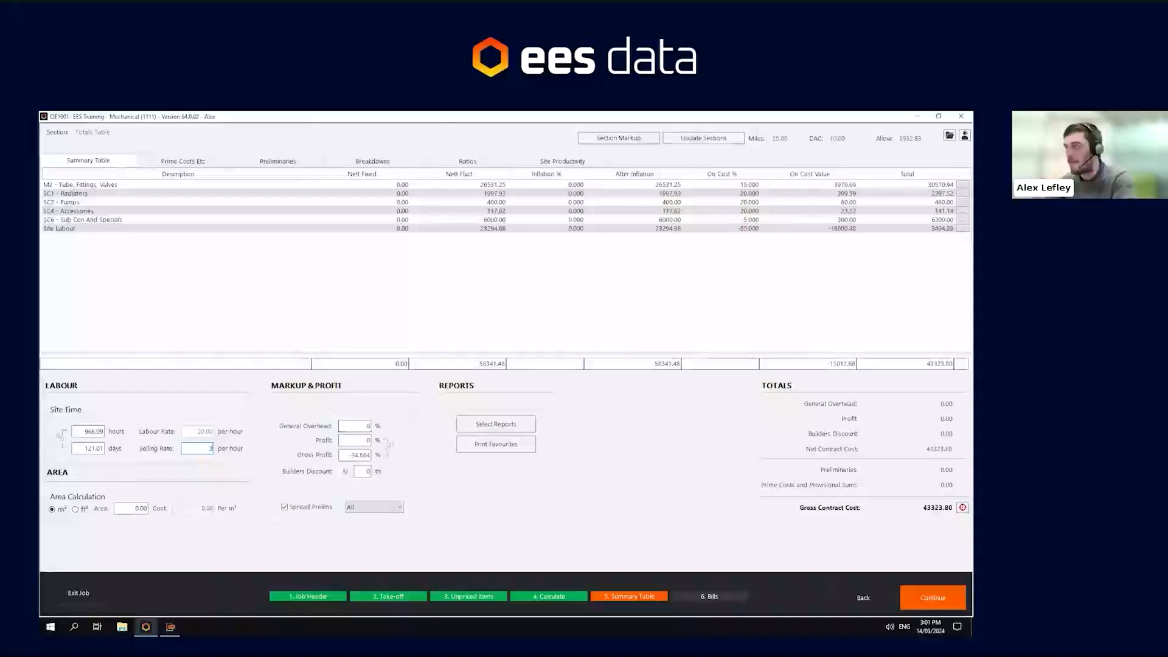
# Set the on cost of the Site Labour line to 45%
pyautogui.click(747, 230)
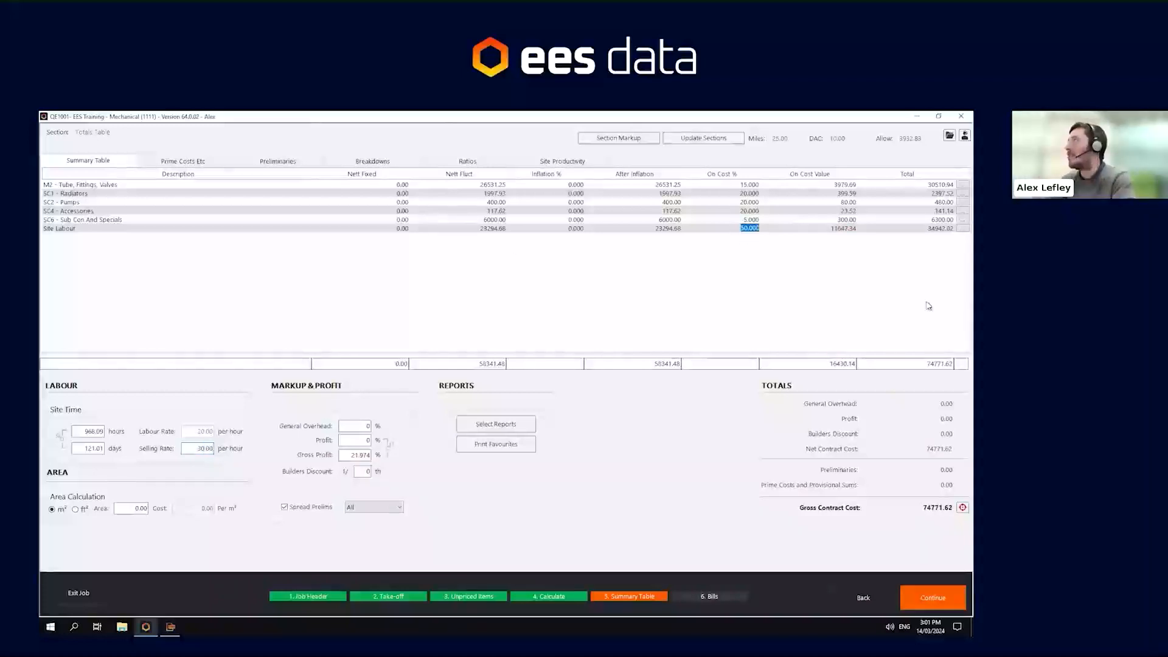
pyautogui.write('43')
pyautogui.click(716, 249)
pyautogui.click(204, 449)
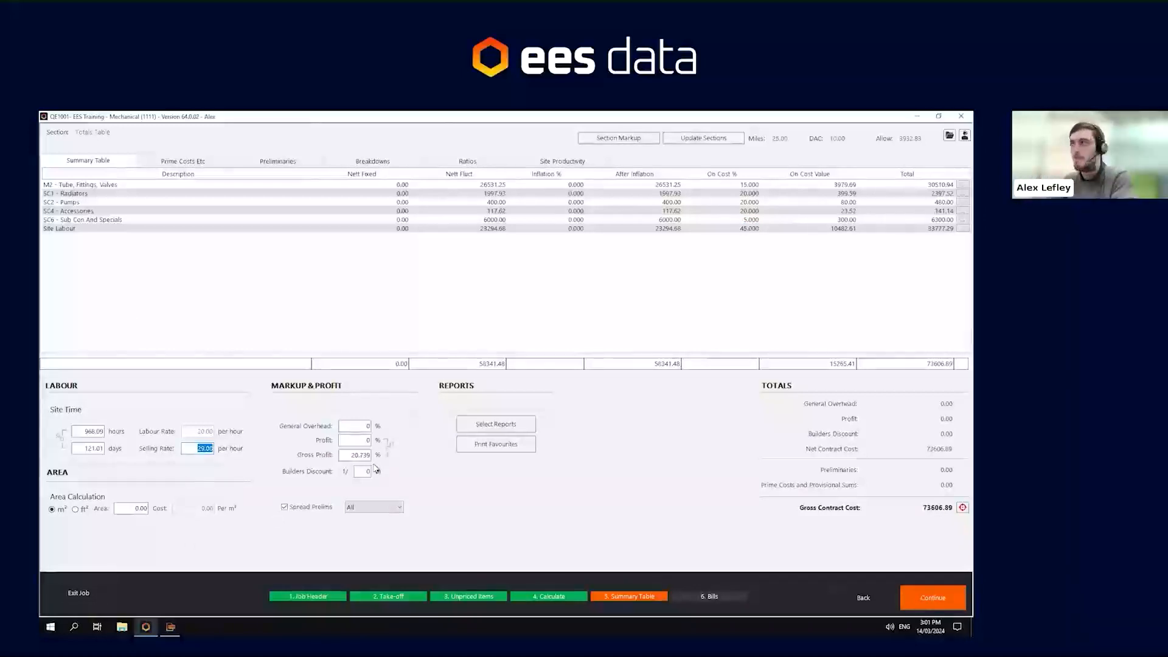
# Examine the column totals for After Inflation, On Cost Value and Total in the summary table
pyautogui.click(675, 362)
pyautogui.click(843, 363)
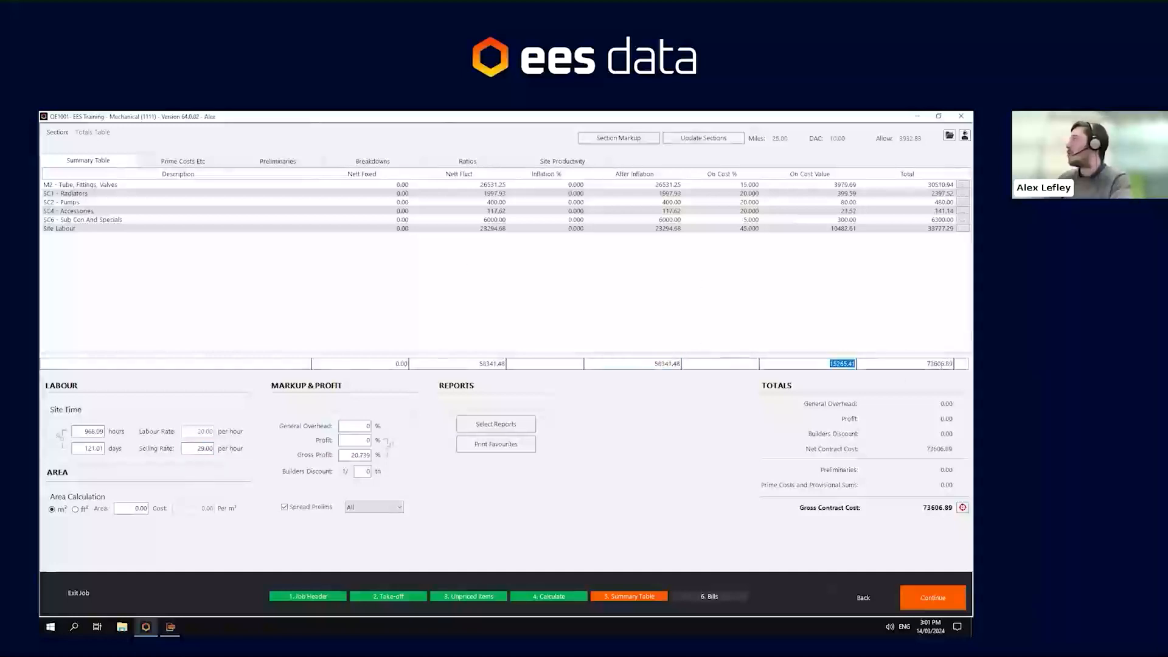
pyautogui.click(940, 363)
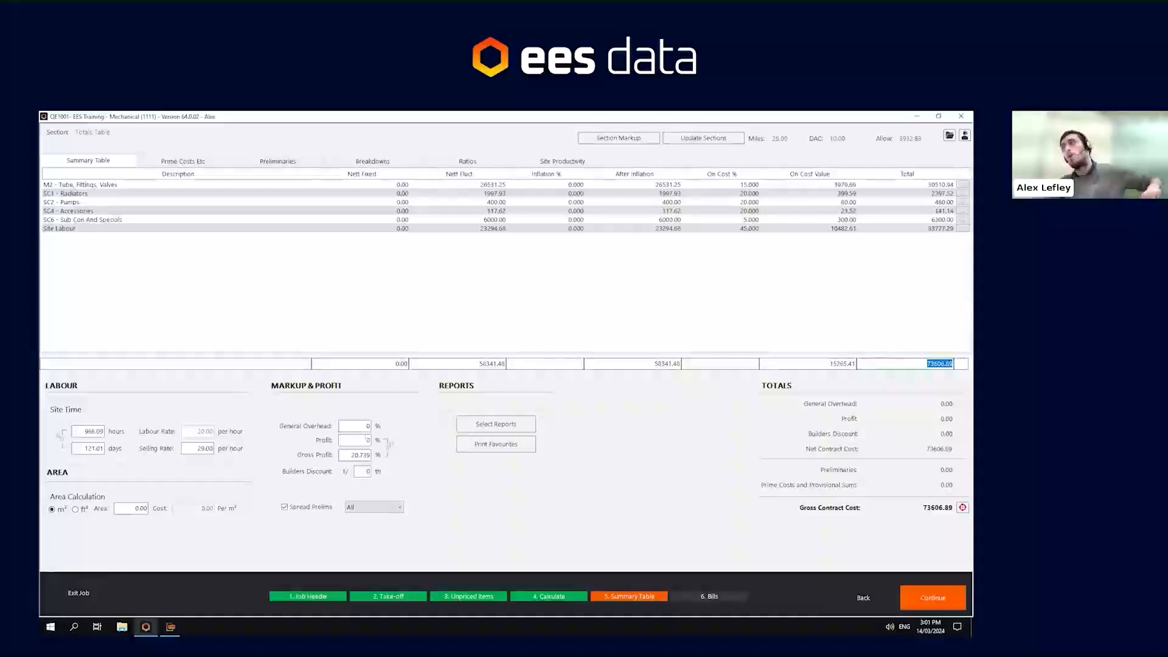
# Try a builders discount of 1/39th on the job and clear it again
pyautogui.click(367, 426)
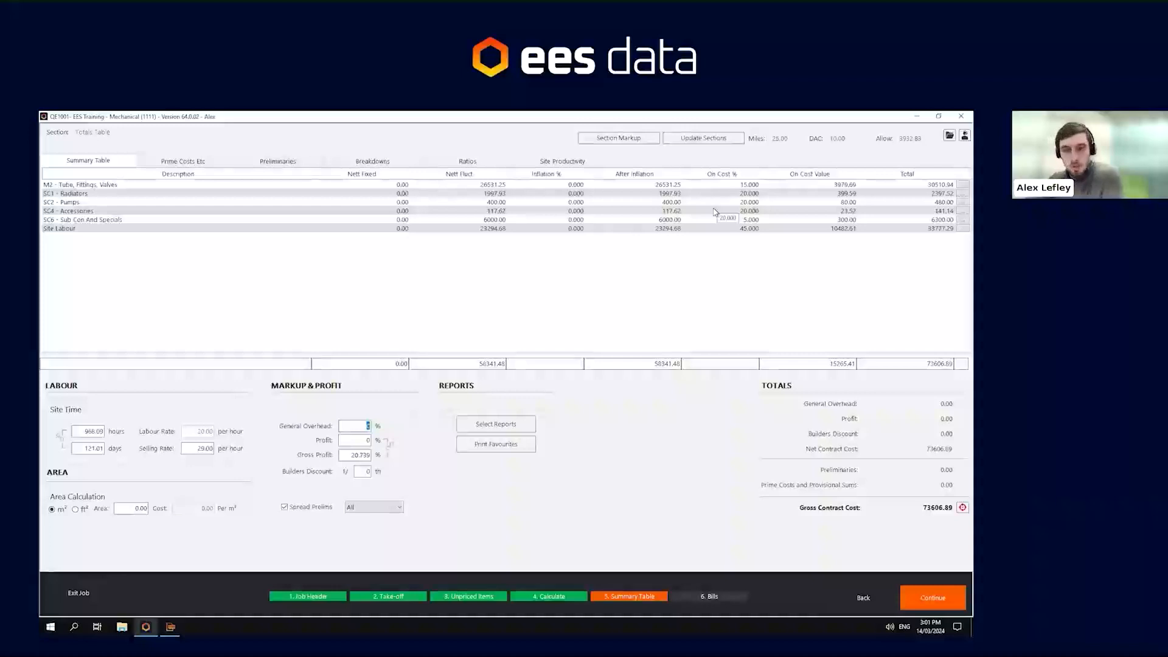
pyautogui.click(367, 472)
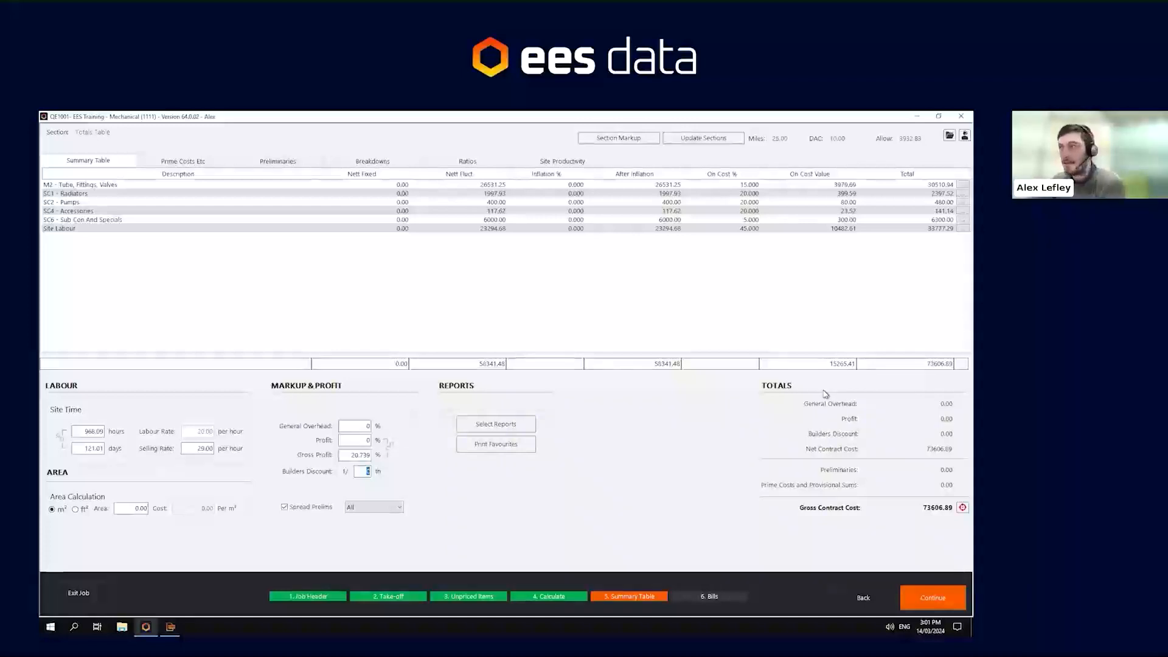
pyautogui.write('39')
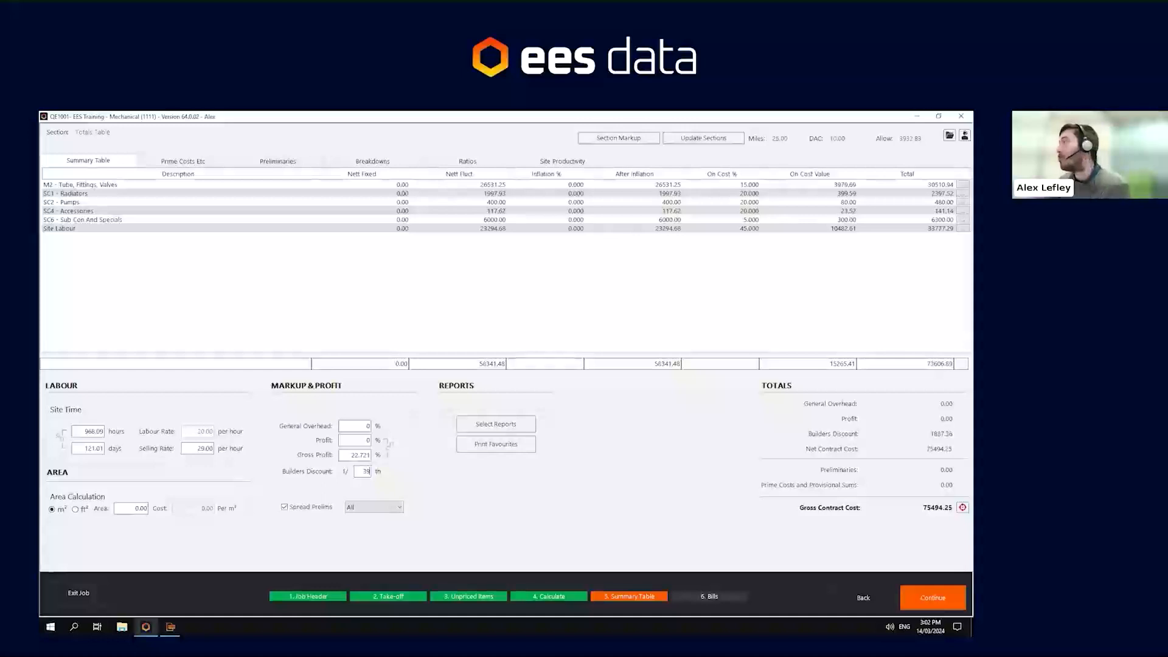
pyautogui.press('BackSpace')
pyautogui.press('BackSpace')
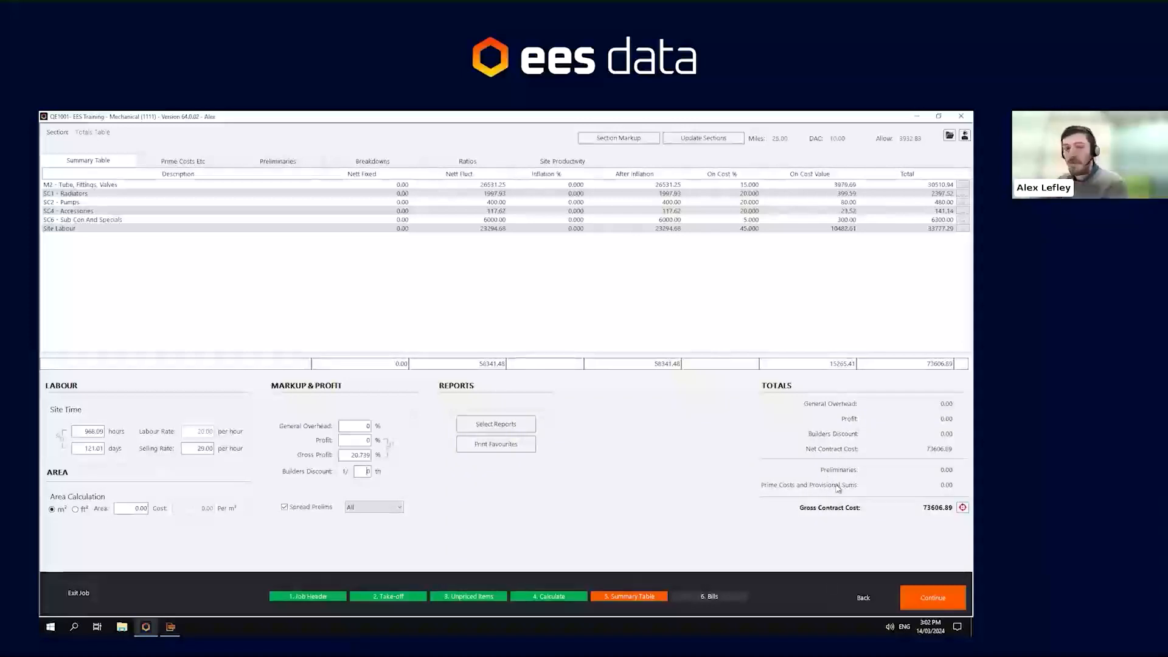
# Examine the prime cost, provisional sum and contingency lines and their amount fields
pyautogui.click(213, 164)
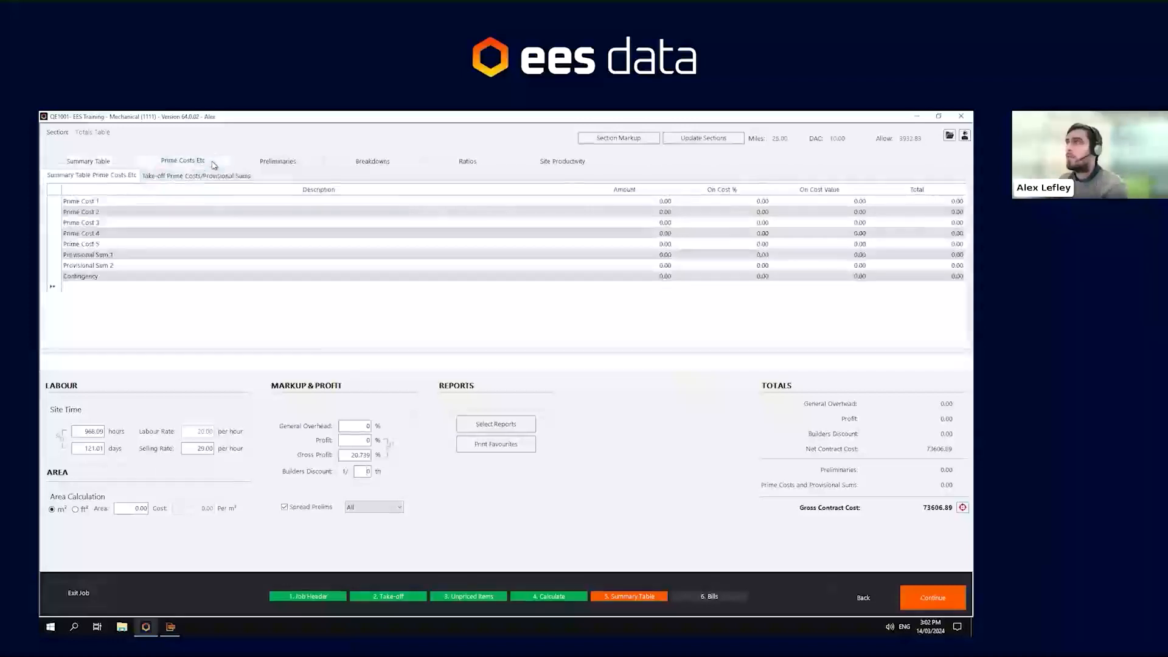
pyautogui.click(117, 203)
pyautogui.click(117, 204)
pyautogui.doubleClick(112, 220)
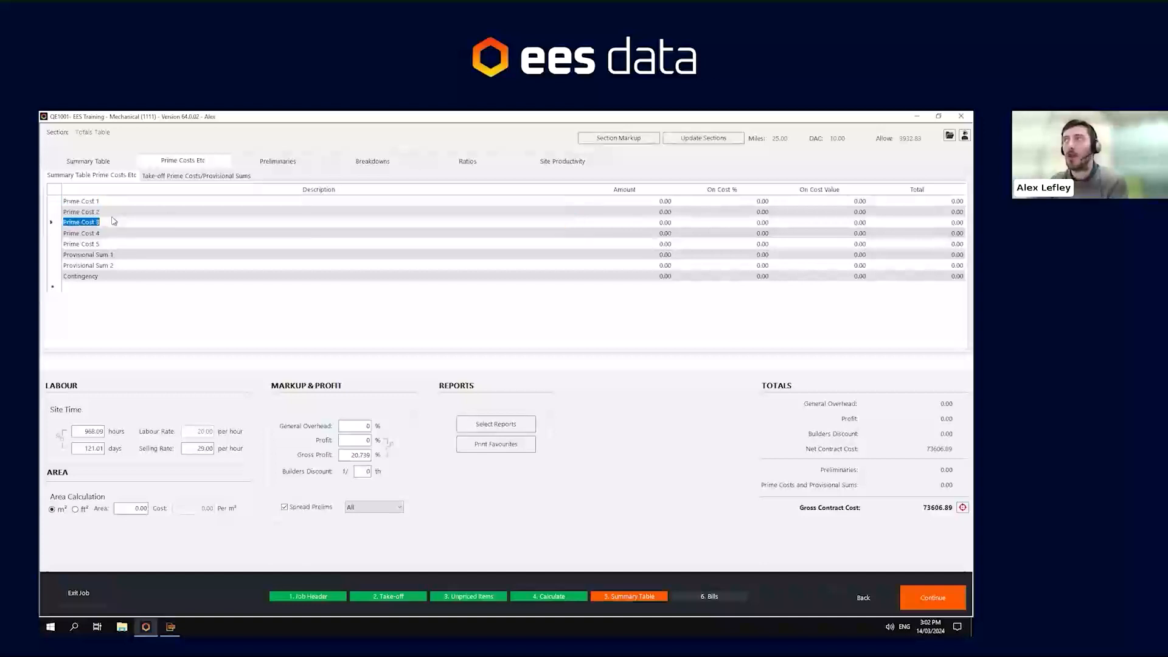
pyautogui.click(640, 203)
pyautogui.press('Down')
pyautogui.press('Down')
pyautogui.press('Down')
pyautogui.press('Down')
pyautogui.press('Down')
pyautogui.press('Down')
pyautogui.press('Down')
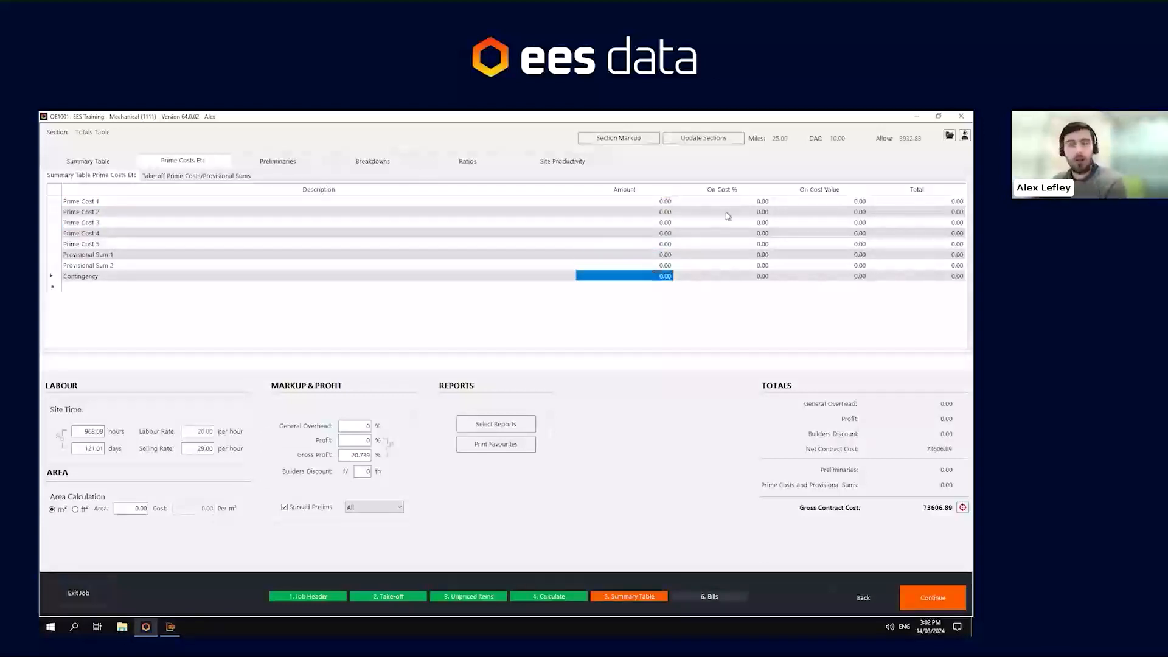
# Examine the fixed, percentage and time related cost lines of the preliminaries
pyautogui.click(263, 162)
pyautogui.click(293, 217)
pyautogui.click(293, 217)
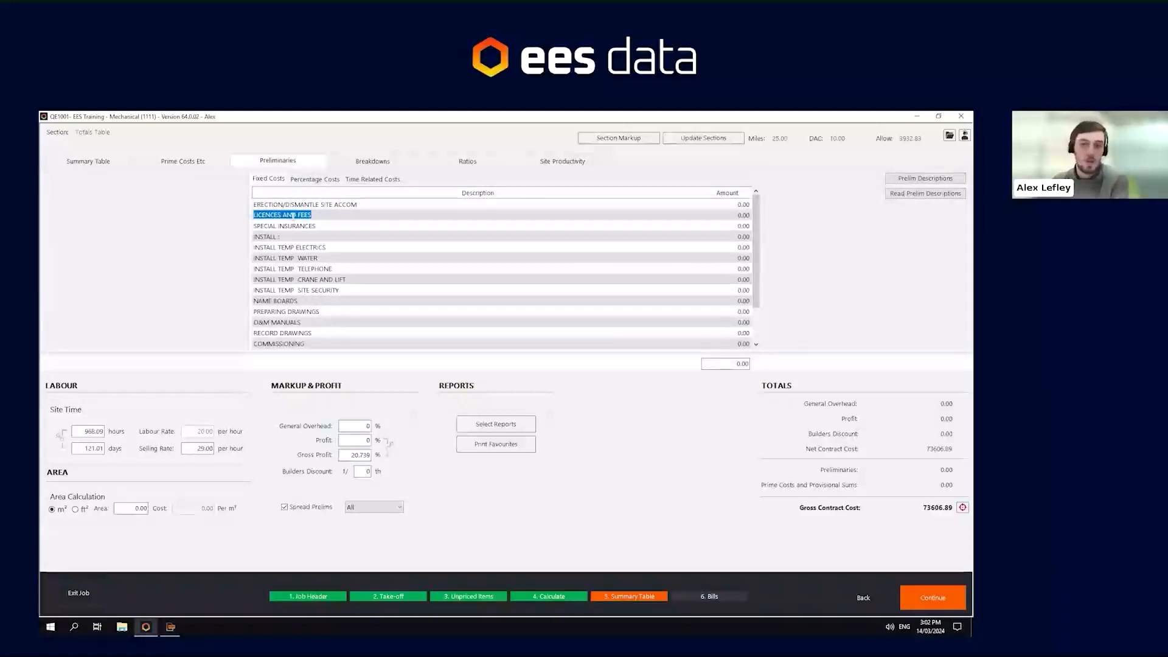
pyautogui.click(723, 207)
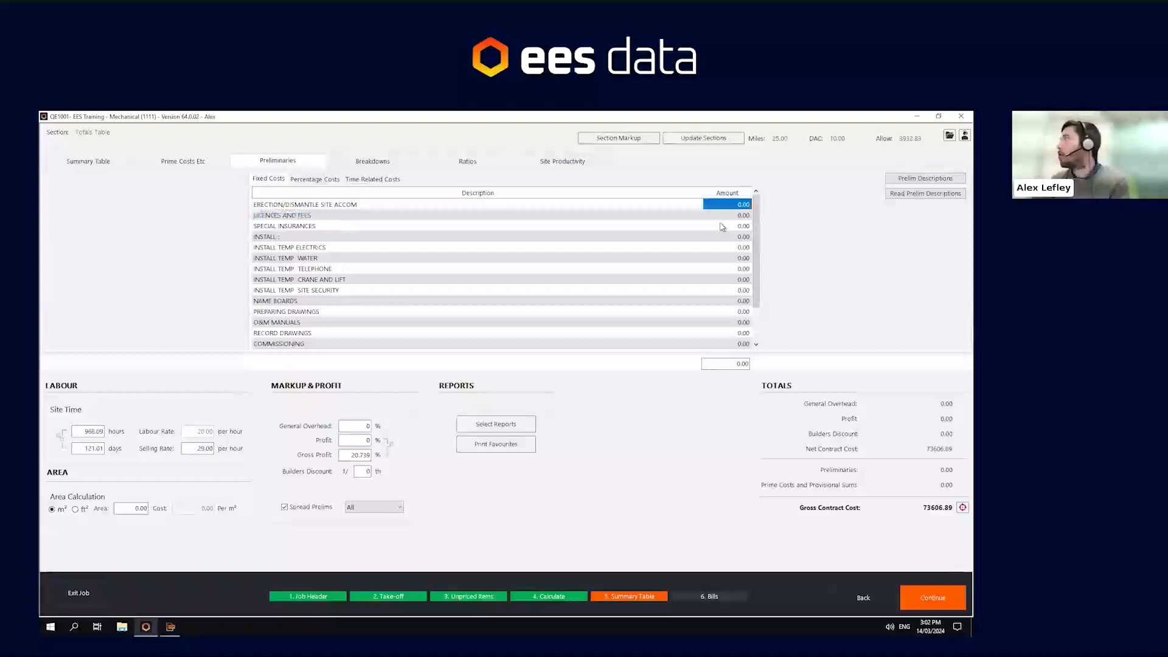
pyautogui.click(723, 227)
pyautogui.click(723, 247)
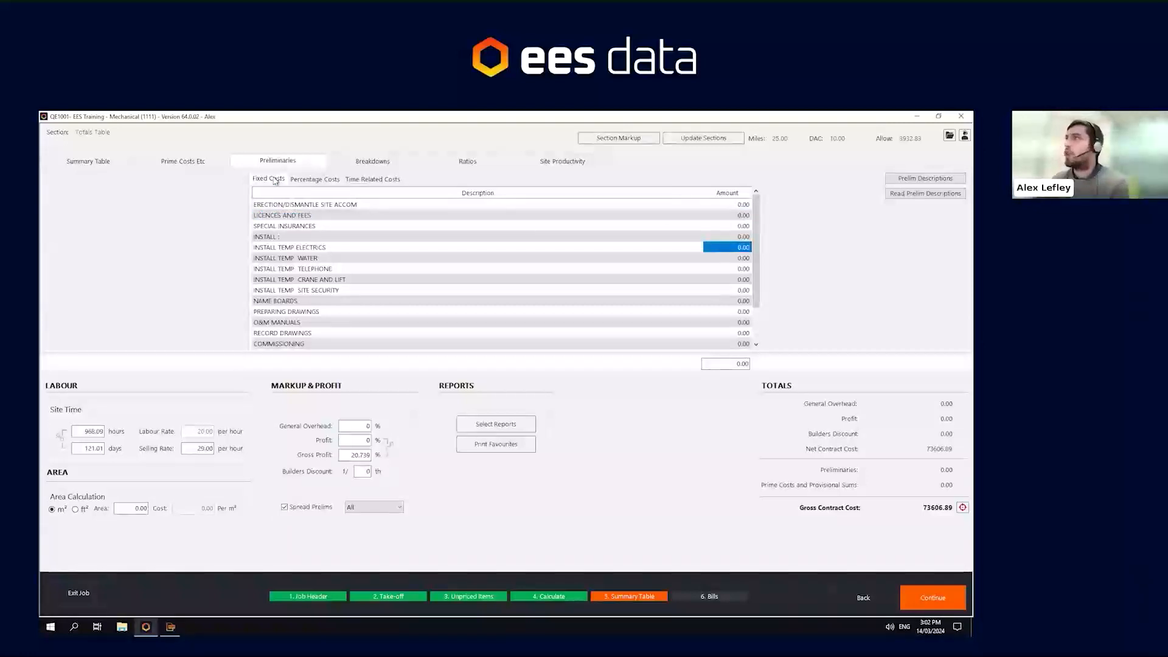
pyautogui.click(309, 181)
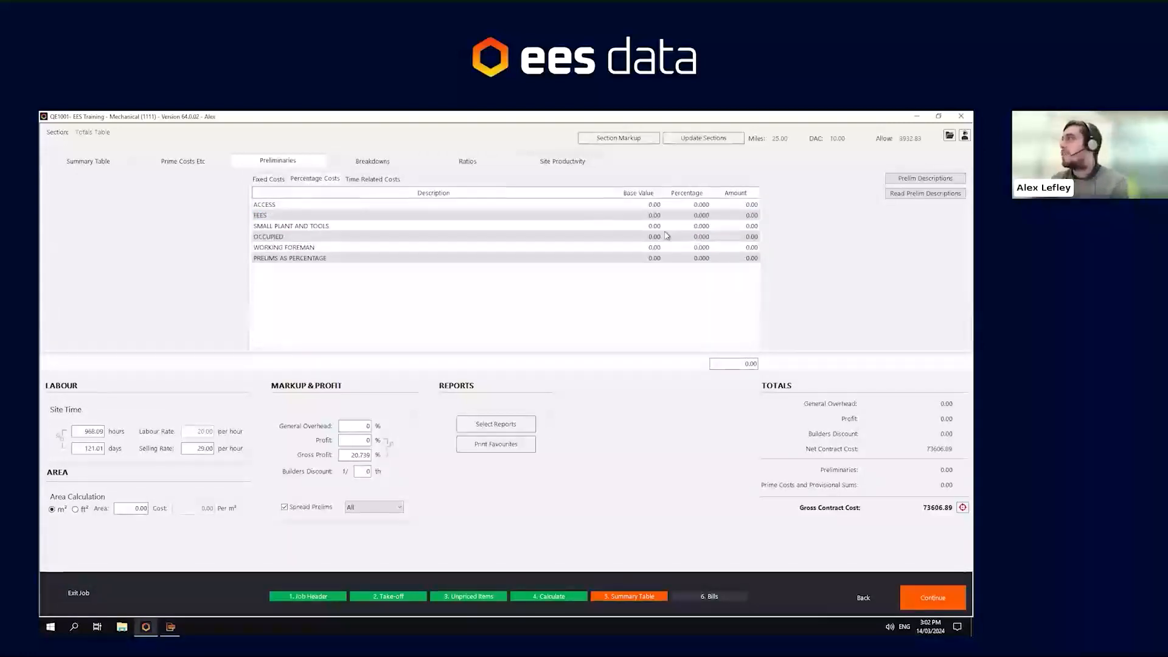
pyautogui.click(360, 183)
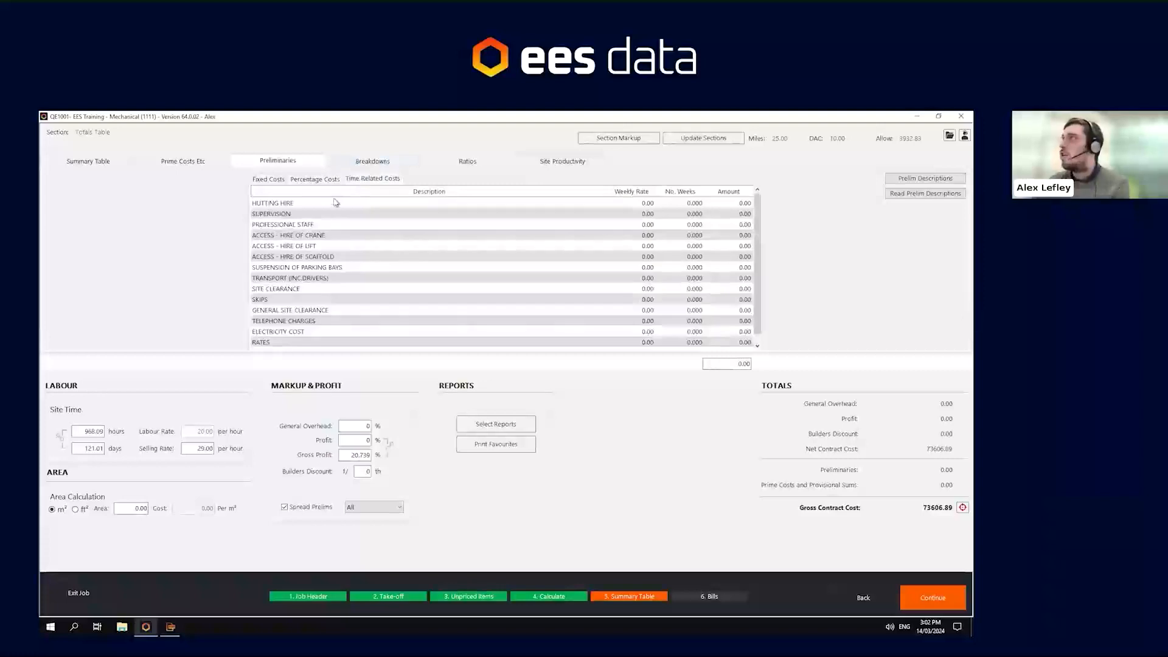
# Enter a weekly rate of 500 for 5 weeks for Professional Staff in the time related preliminaries
pyautogui.click(638, 204)
pyautogui.press('Down')
pyautogui.press('Down')
pyautogui.press('Down')
pyautogui.press('Up')
pyautogui.write('500')
pyautogui.press('Right')
pyautogui.write('5')
pyautogui.press('Return')
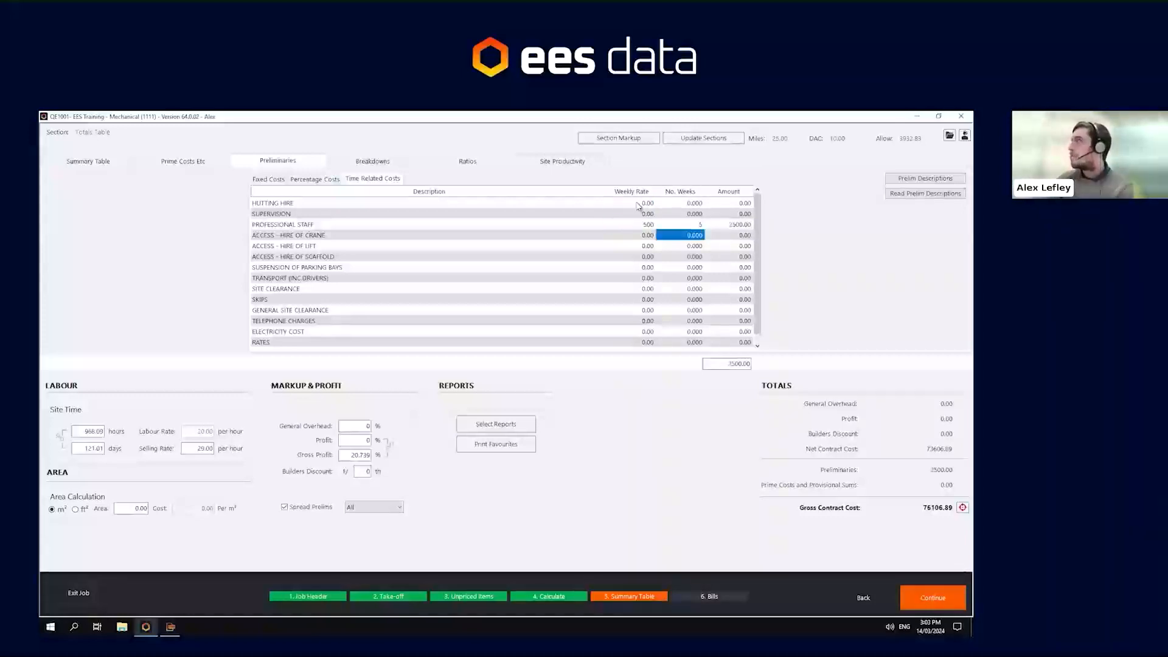
# Enter fixed preliminary costs of 500 for the Install line and 200 for Install Temp Electrics
pyautogui.click(261, 179)
pyautogui.click(737, 240)
pyautogui.write('500')
pyautogui.press('Return')
pyautogui.write('200')
pyautogui.press('Return')
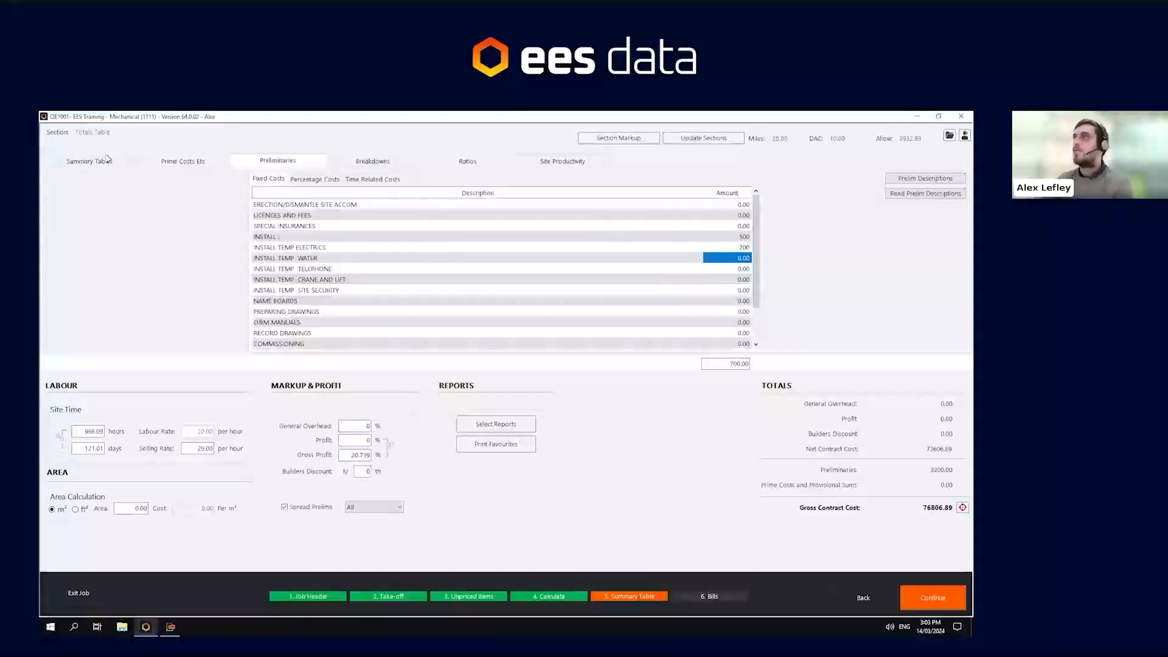
# Return to the summary table and try the Spread Prelims setting off and on, keeping it enabled with the All option
pyautogui.click(107, 166)
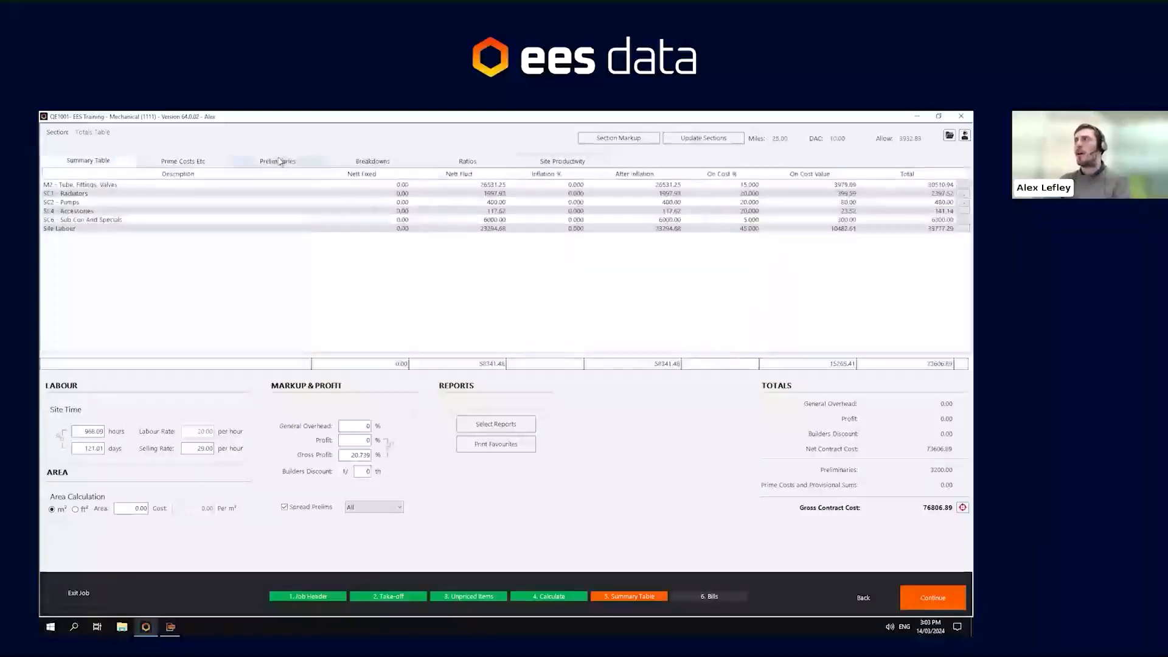
pyautogui.click(301, 510)
pyautogui.click(300, 510)
pyautogui.click(365, 508)
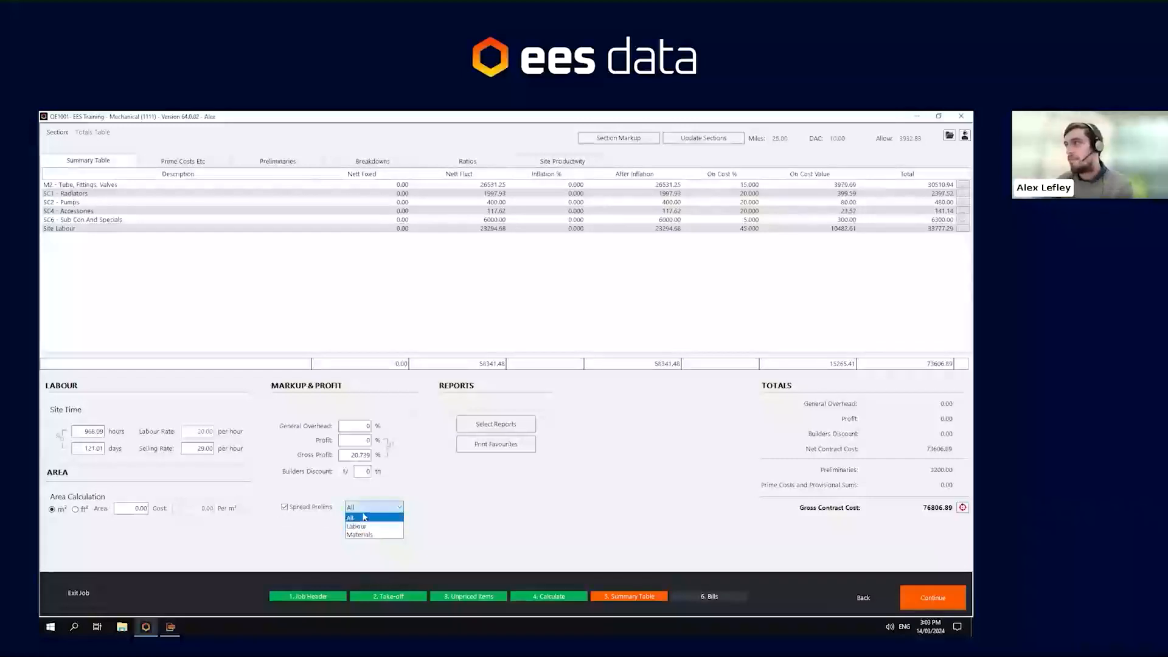
pyautogui.click(358, 517)
pyautogui.click(298, 513)
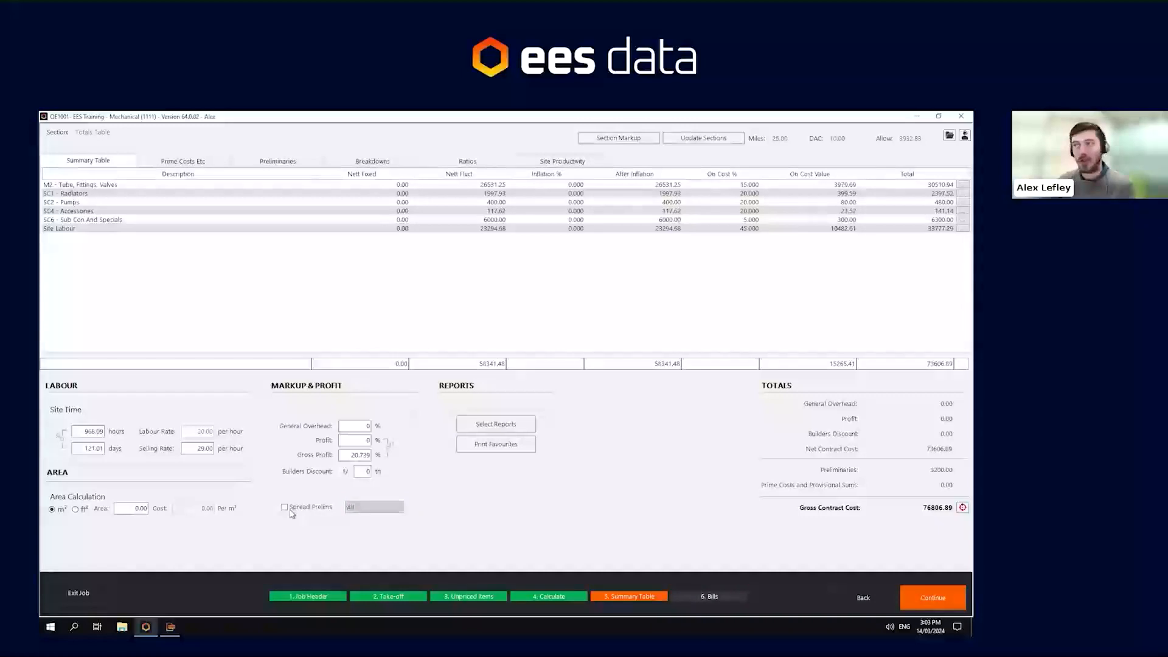
pyautogui.click(290, 515)
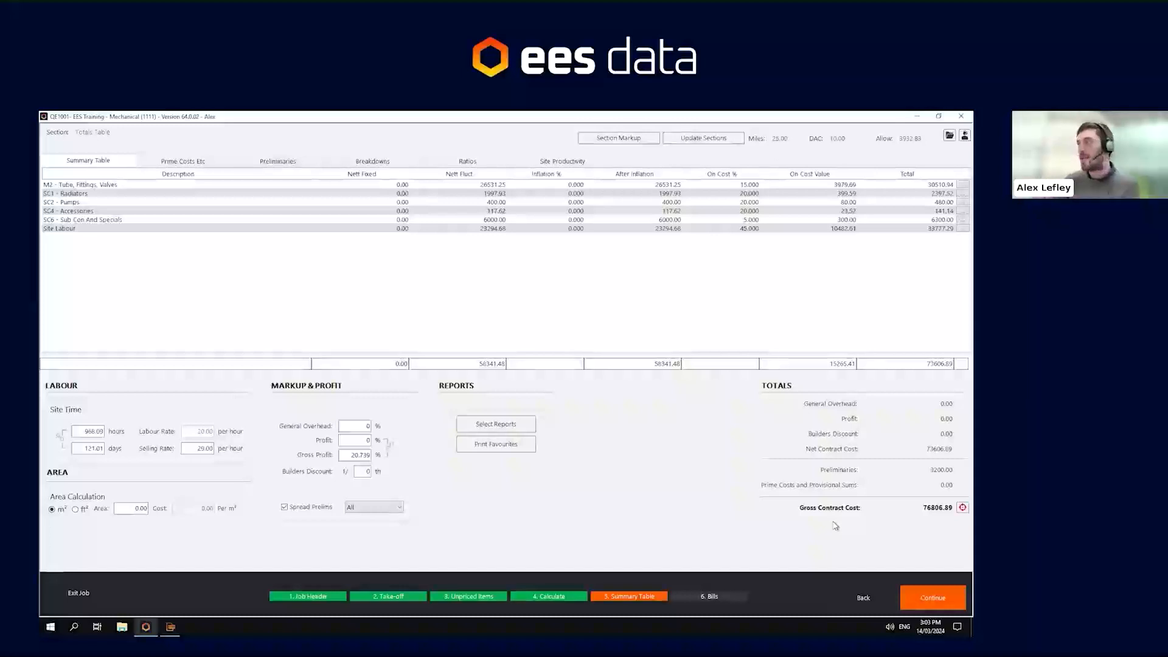
# Select only the Materials Summary - UnPriced report for all sections and generate its preview
pyautogui.click(485, 424)
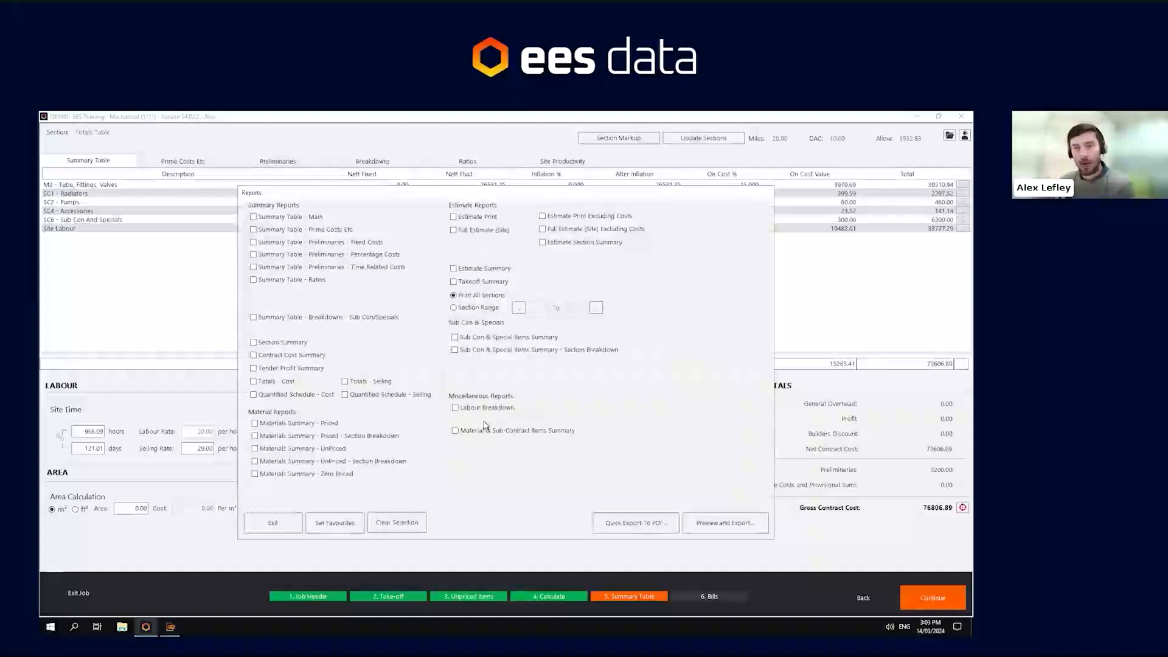
pyautogui.click(266, 371)
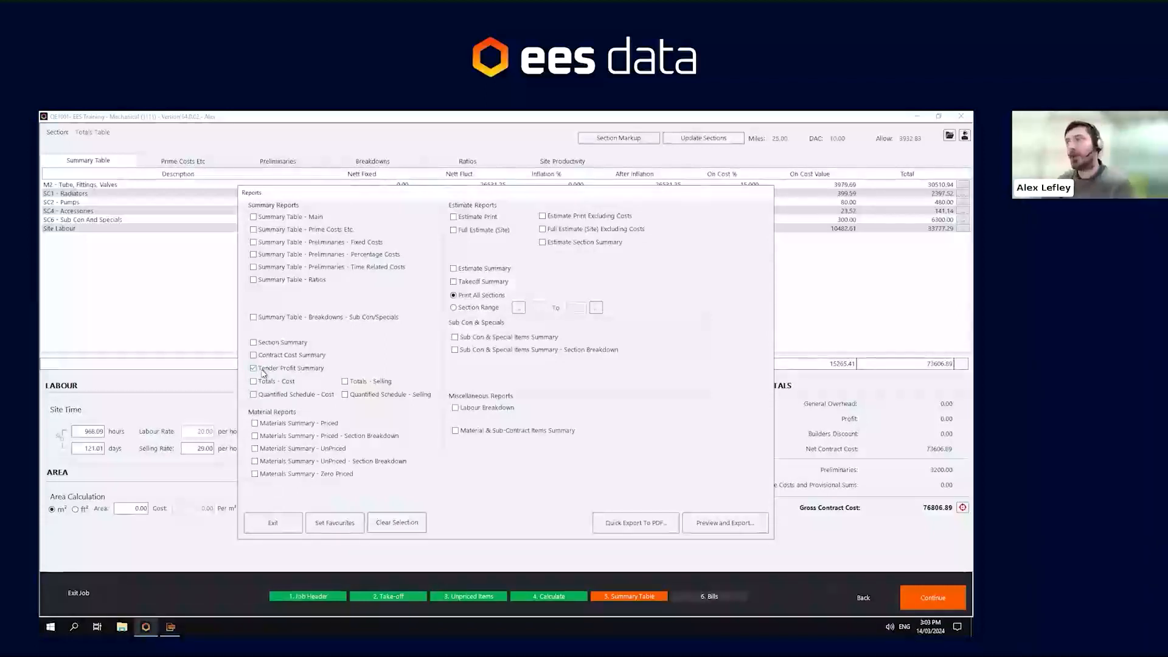
pyautogui.click(262, 369)
pyautogui.click(264, 220)
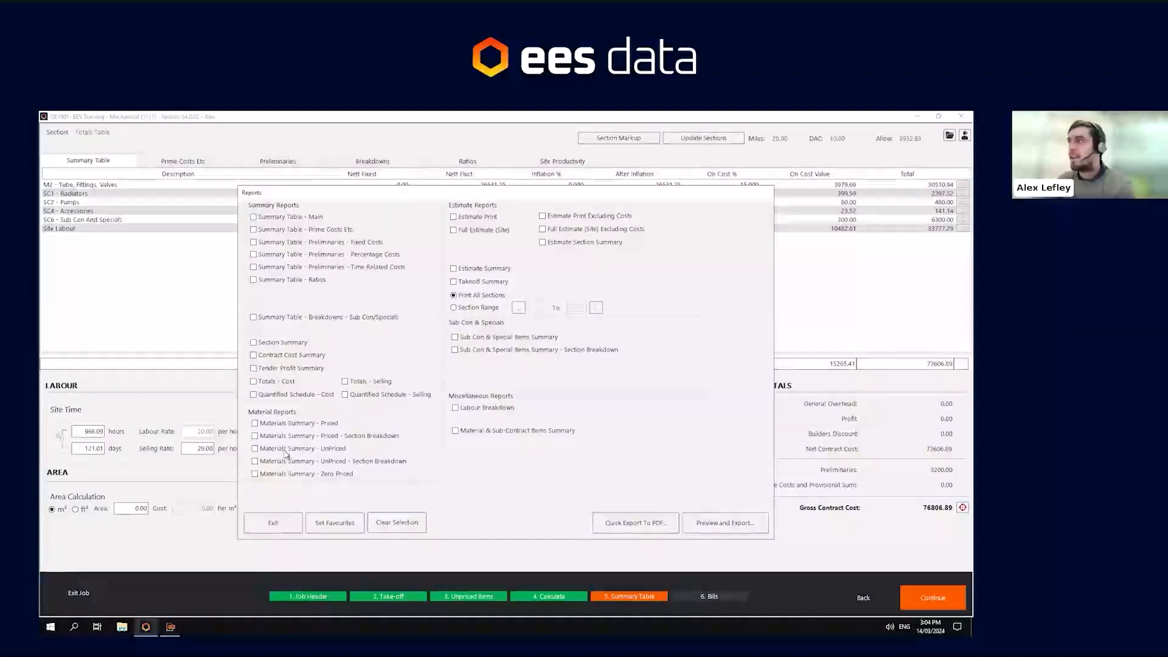
pyautogui.click(304, 452)
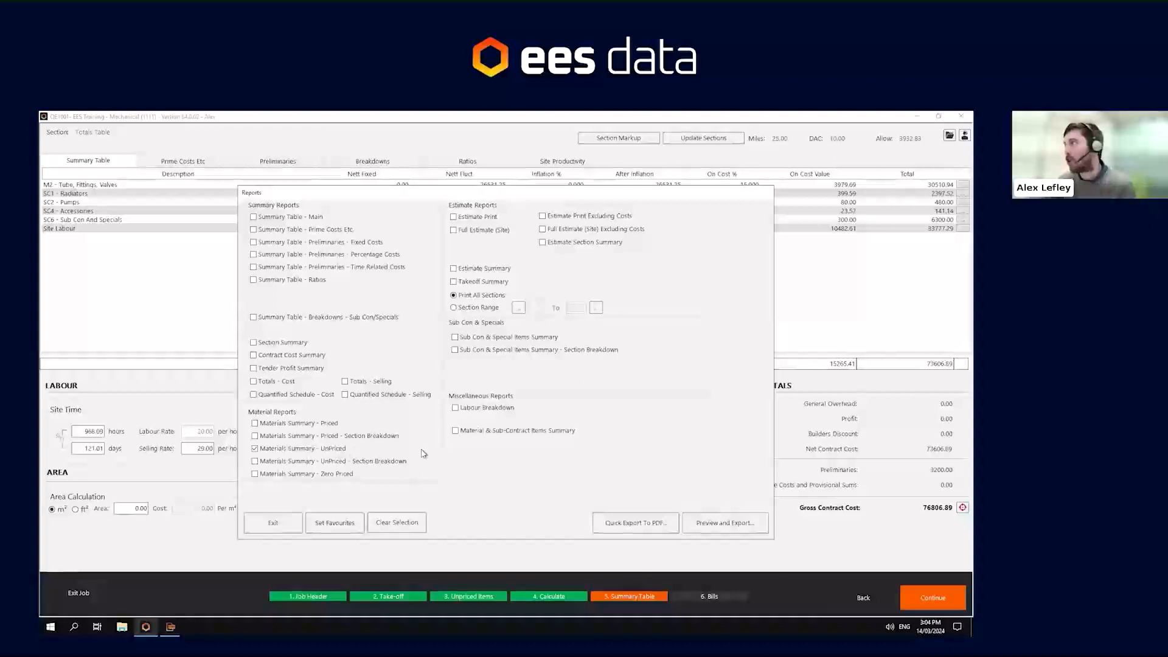
pyautogui.click(749, 530)
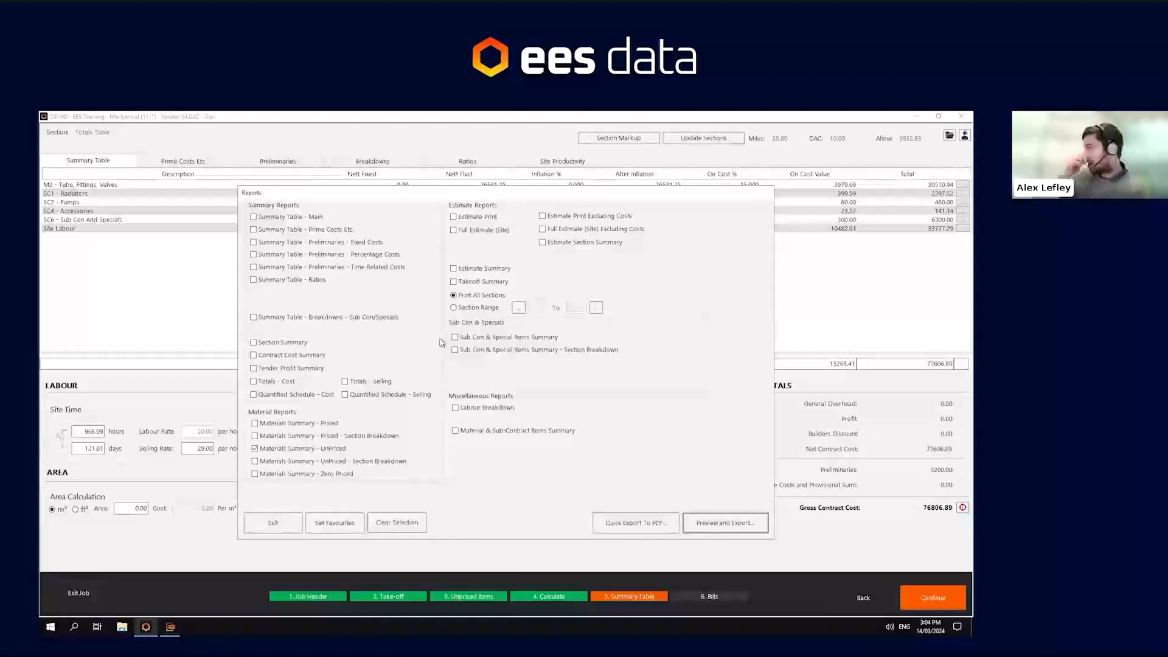
pyautogui.click(710, 524)
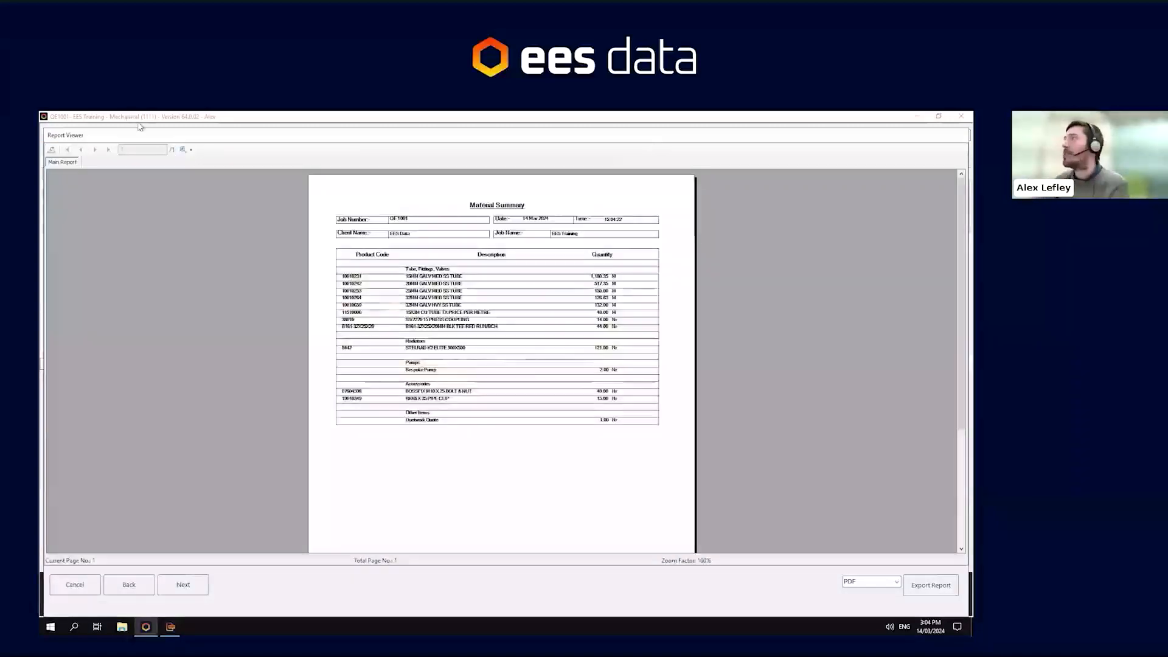
# Examine the product codes and quantities of the material summary at 200% zoom and close the report and the report selection
pyautogui.click(190, 151)
pyautogui.click(201, 210)
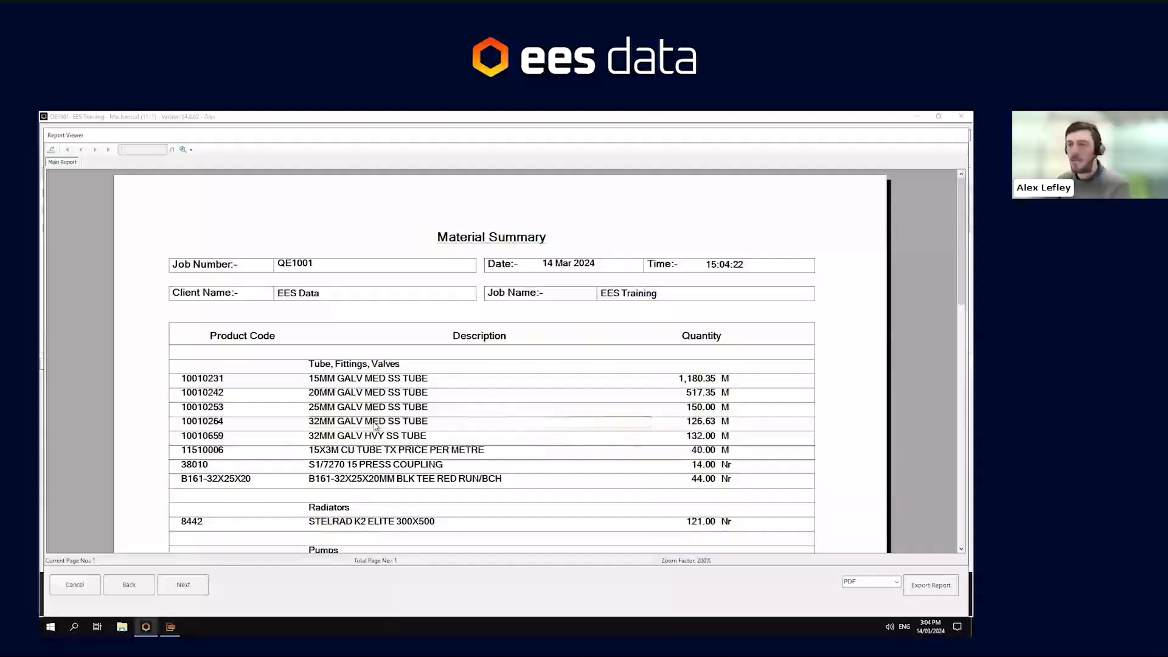
pyautogui.scroll(-1, 719, 319)
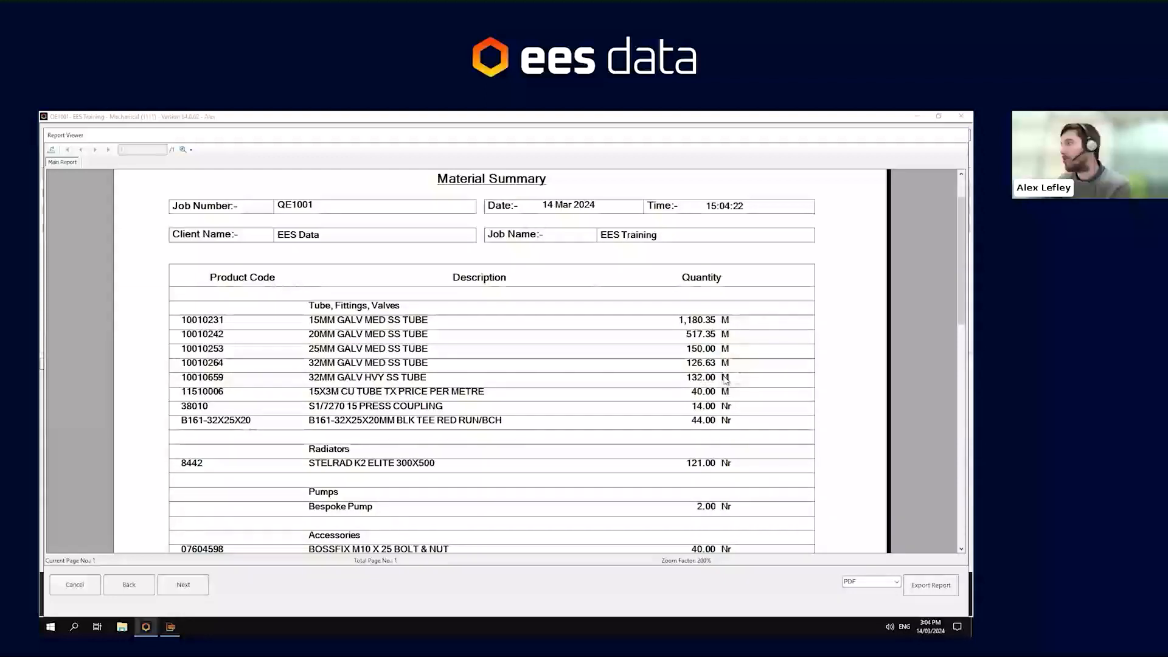
pyautogui.scroll(-3, 646, 396)
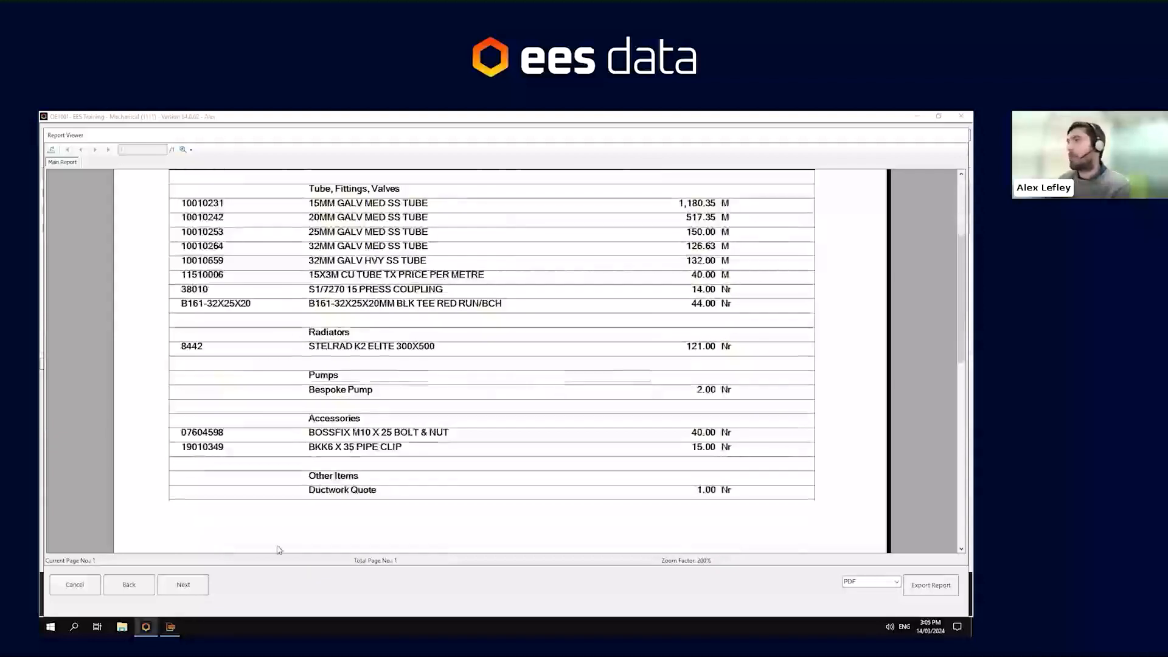
pyautogui.click(75, 585)
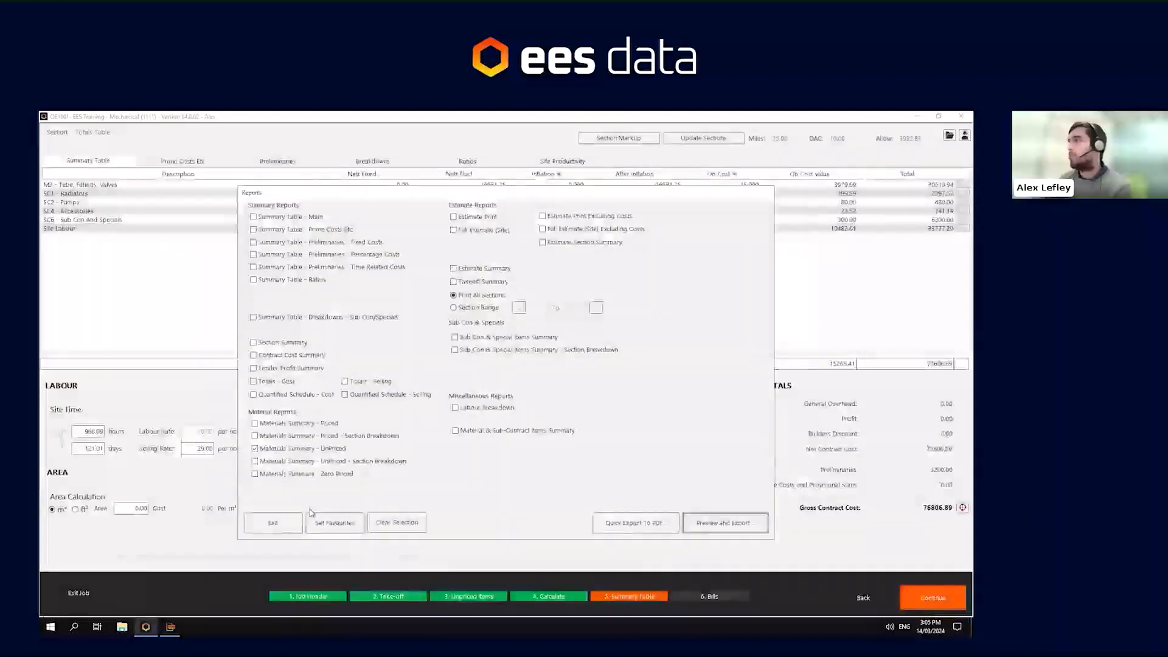
pyautogui.click(272, 523)
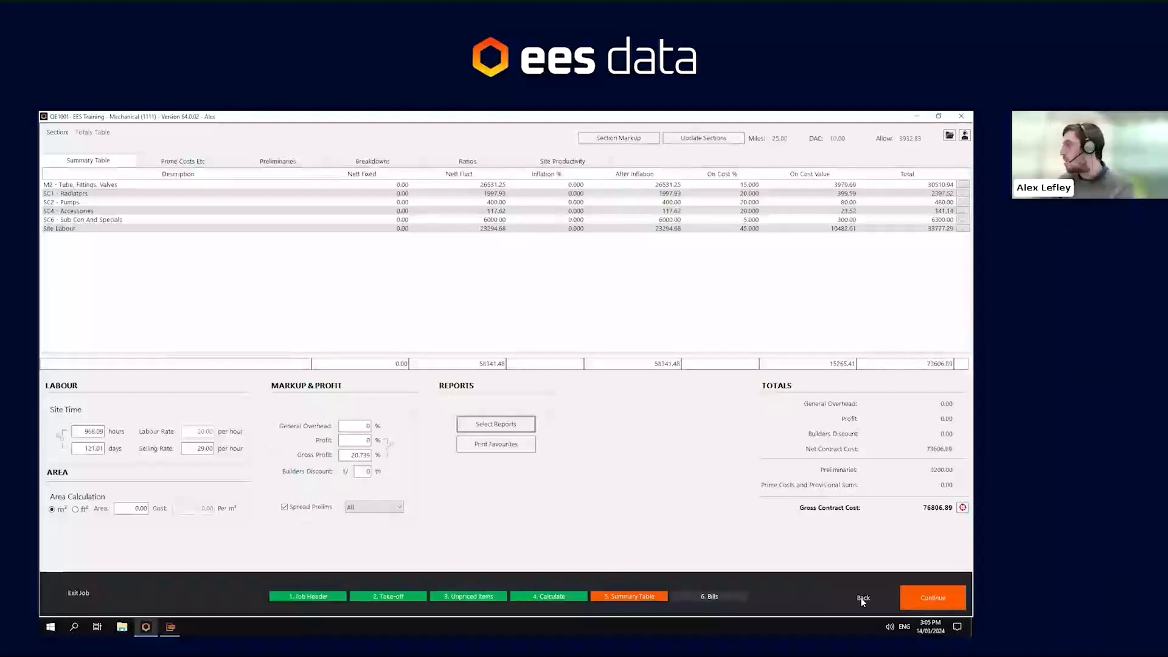
# Prepare the bill of materials for all sections and exclude the Section Summary from the printed bill
pyautogui.click(951, 601)
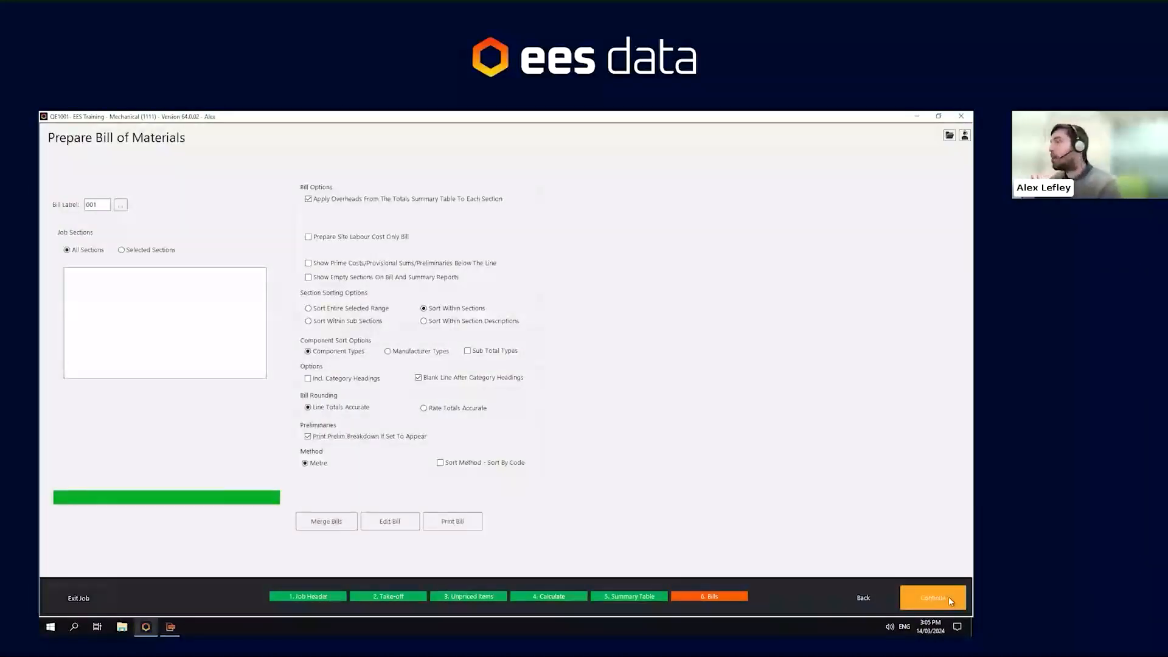
pyautogui.click(950, 599)
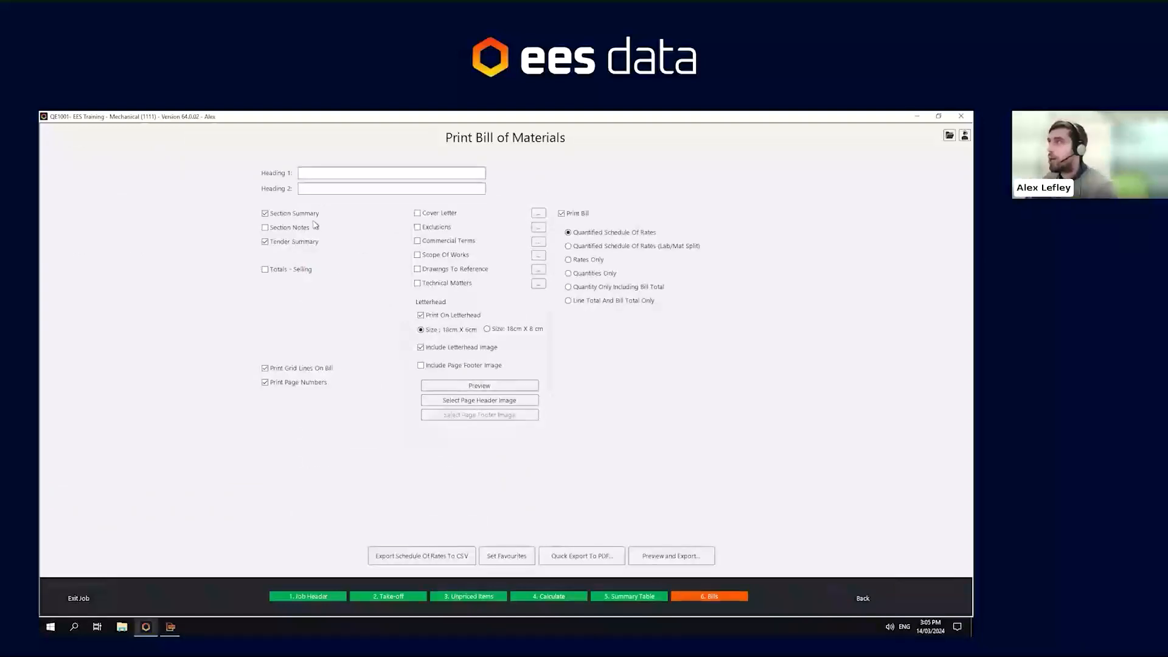
pyautogui.click(295, 270)
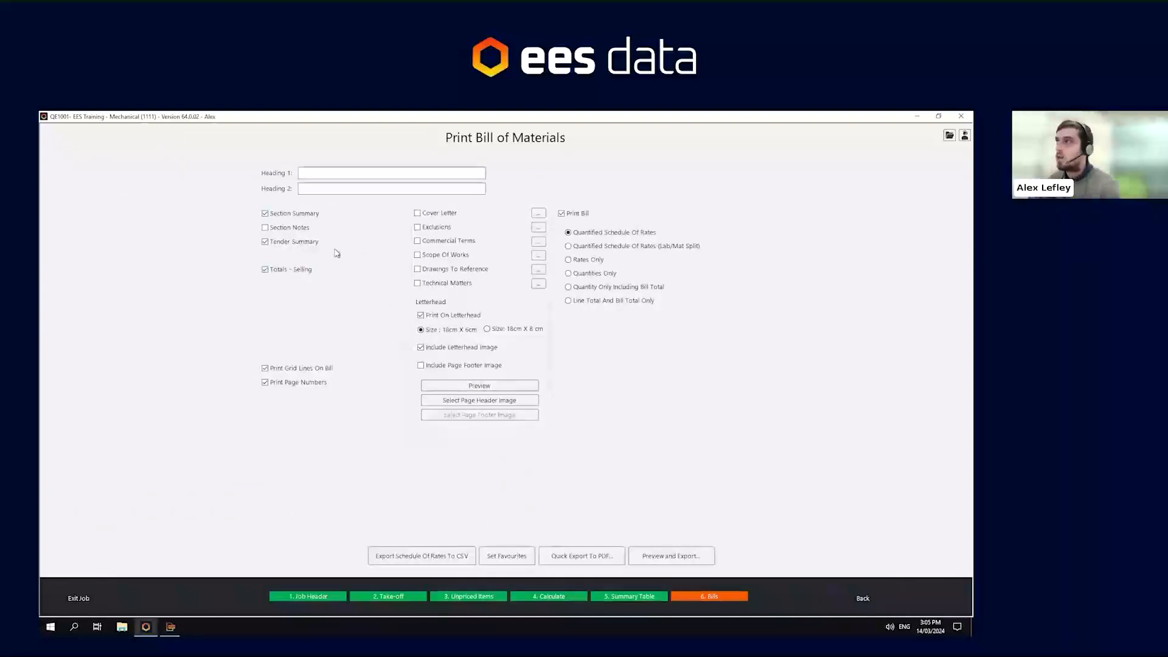
pyautogui.click(276, 270)
pyautogui.click(287, 214)
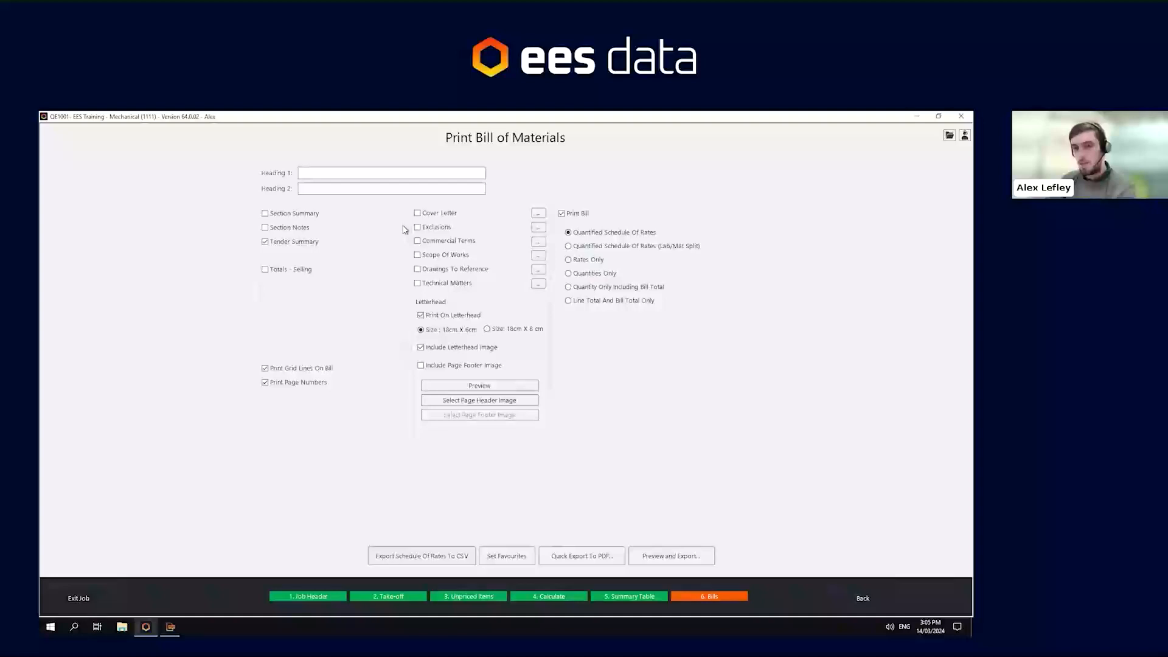
# View the cover letter editor and preview the bill with Tender Summary and Quantified Schedule Of Rates
pyautogui.click(539, 214)
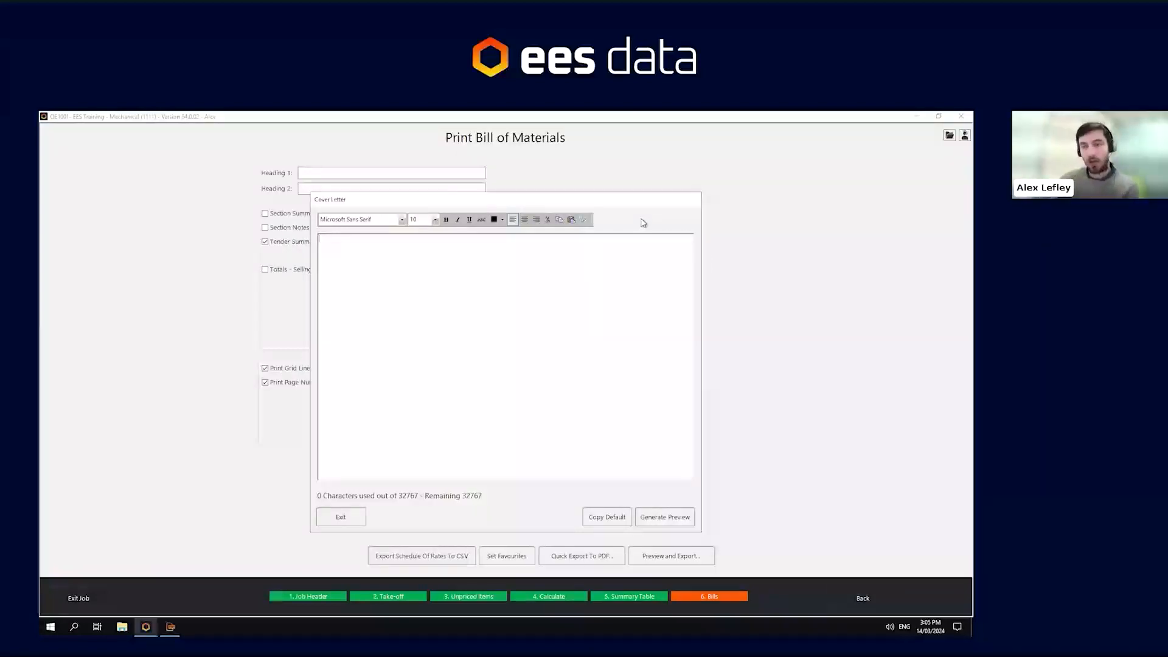
pyautogui.click(338, 518)
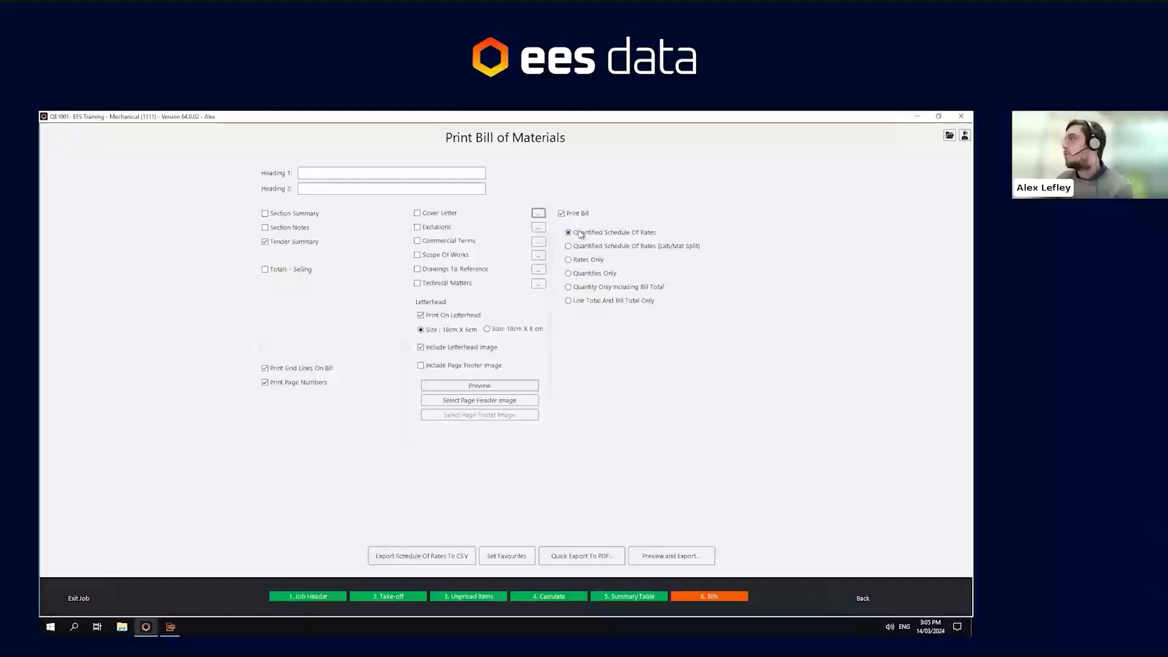
pyautogui.click(706, 561)
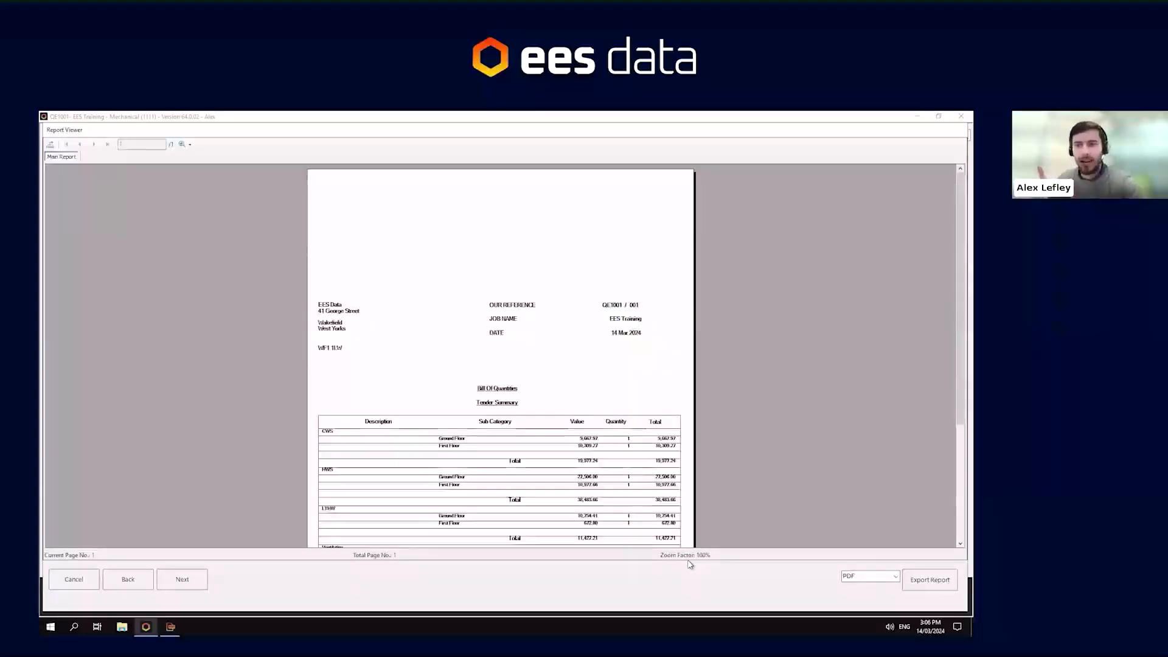
# Examine the section totals and total contract cost in the tender summary at 200% zoom
pyautogui.click(185, 145)
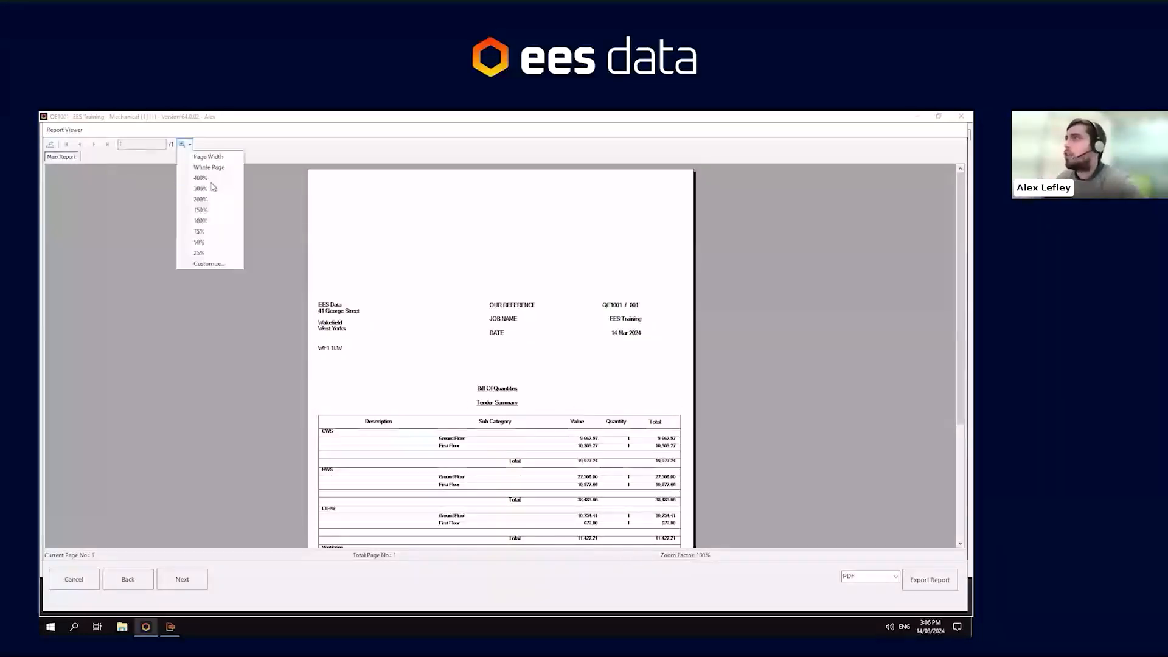
pyautogui.click(207, 200)
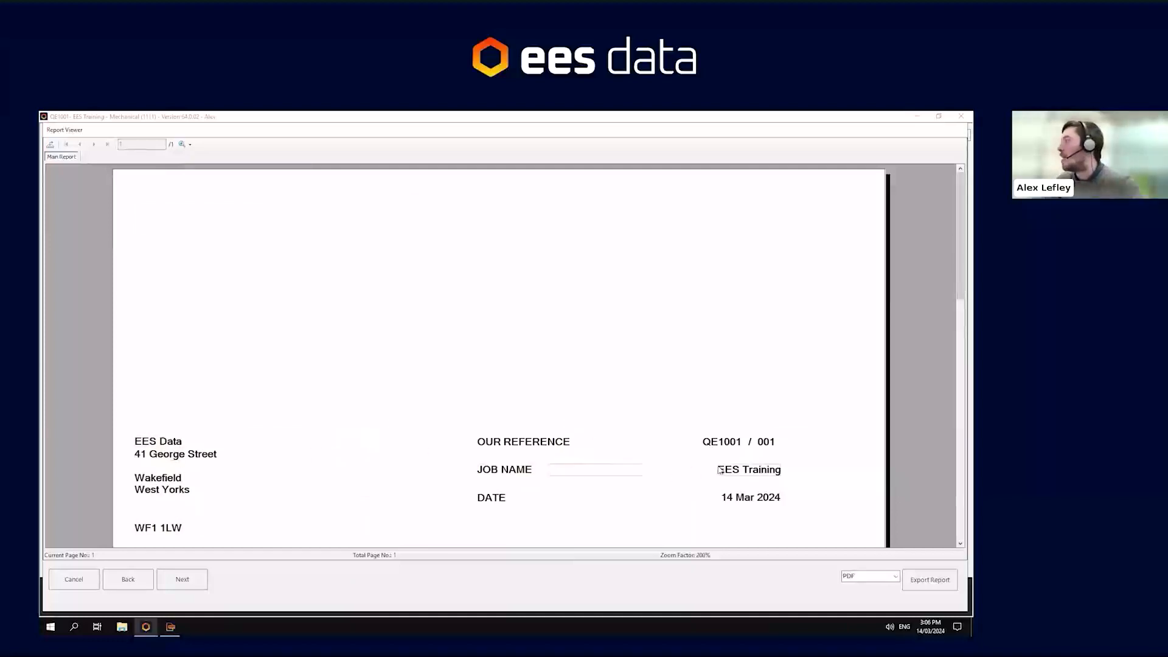
pyautogui.scroll(-2, 720, 469)
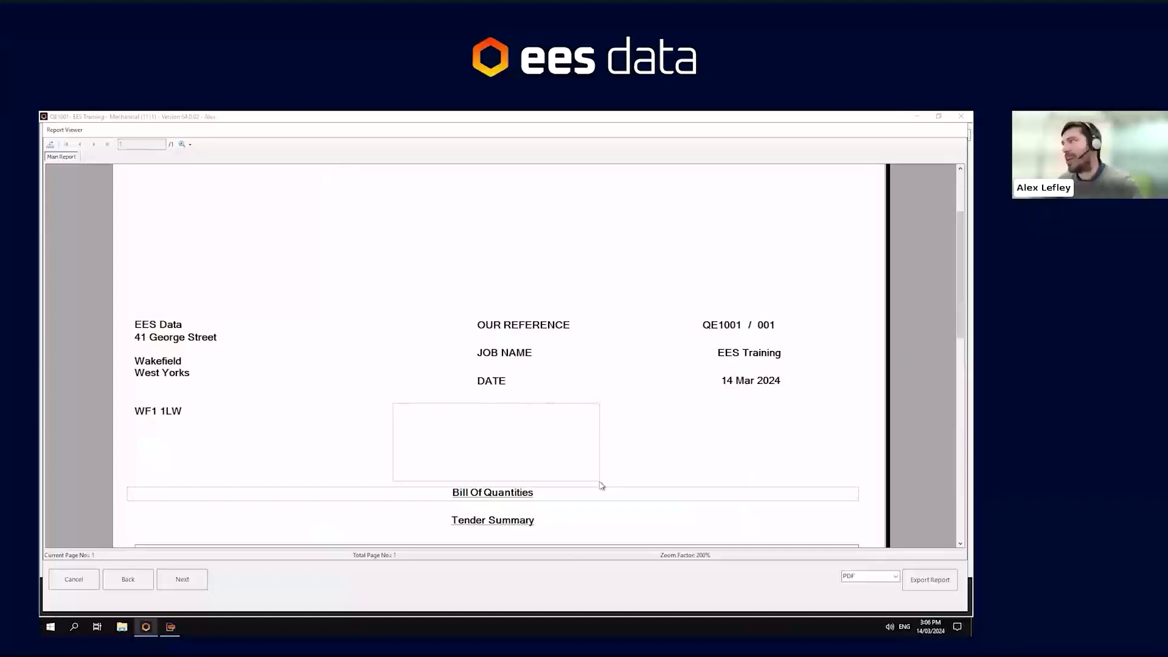
pyautogui.scroll(-3, 620, 462)
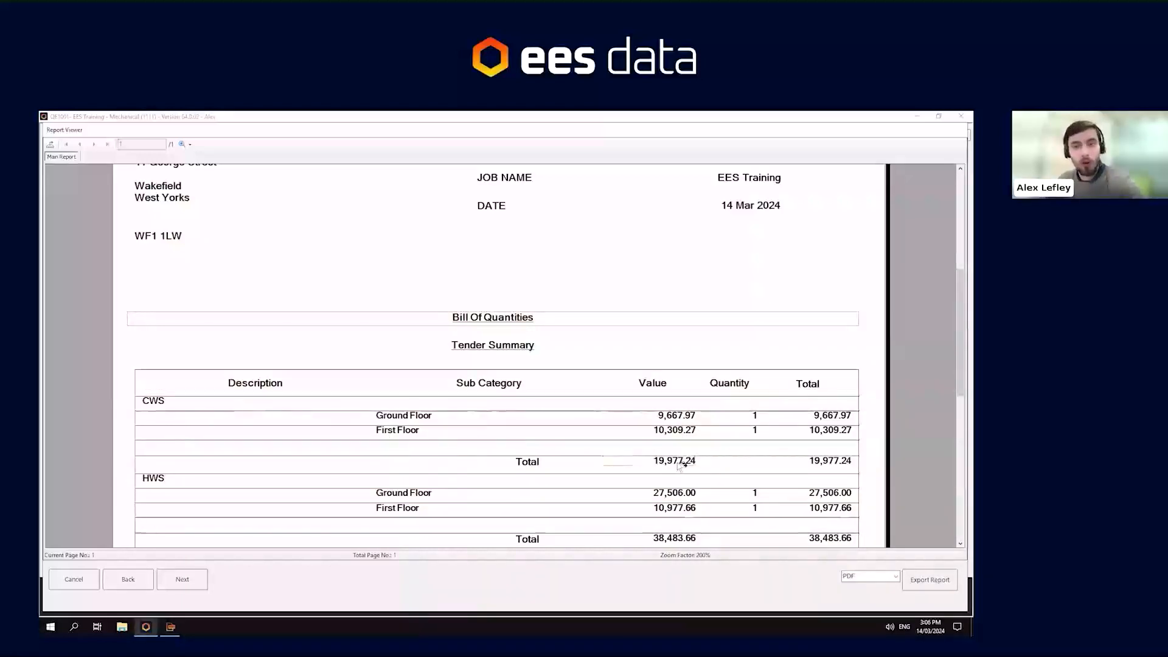
pyautogui.scroll(-2, 519, 386)
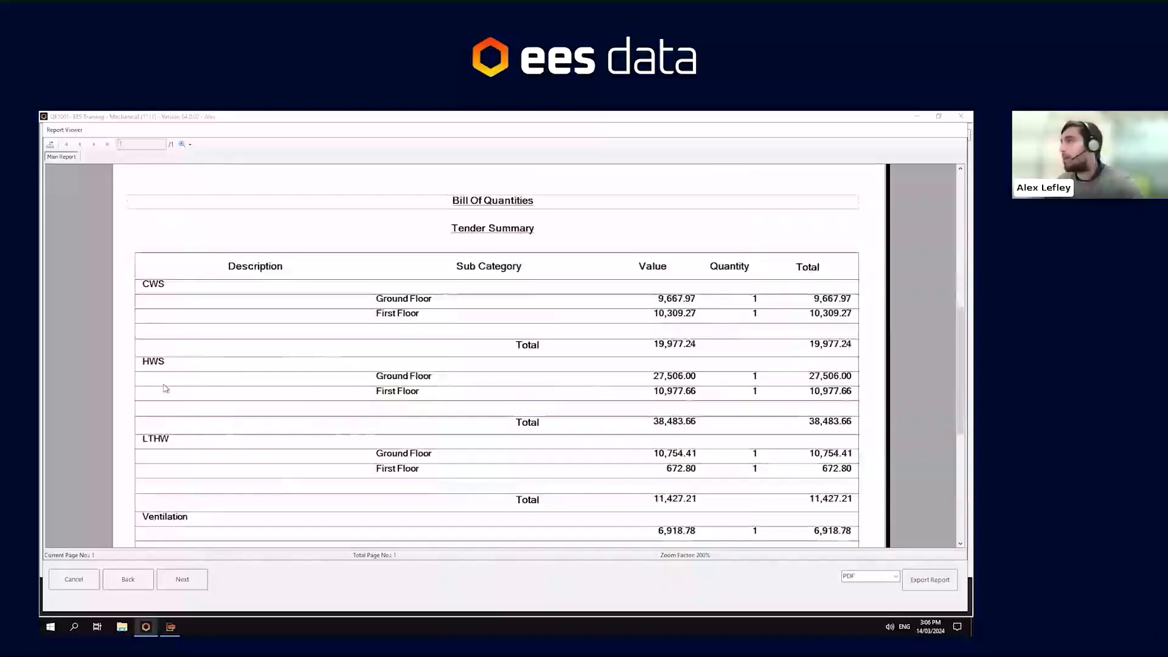
pyautogui.scroll(-1, 164, 449)
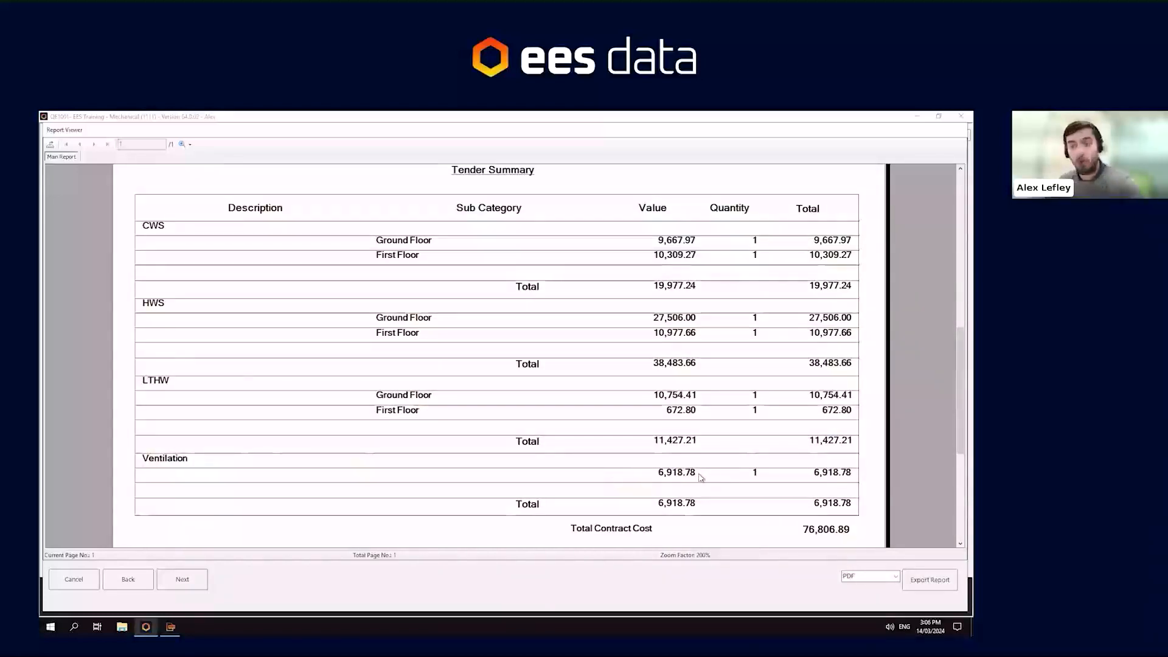
pyautogui.scroll(-3, 701, 478)
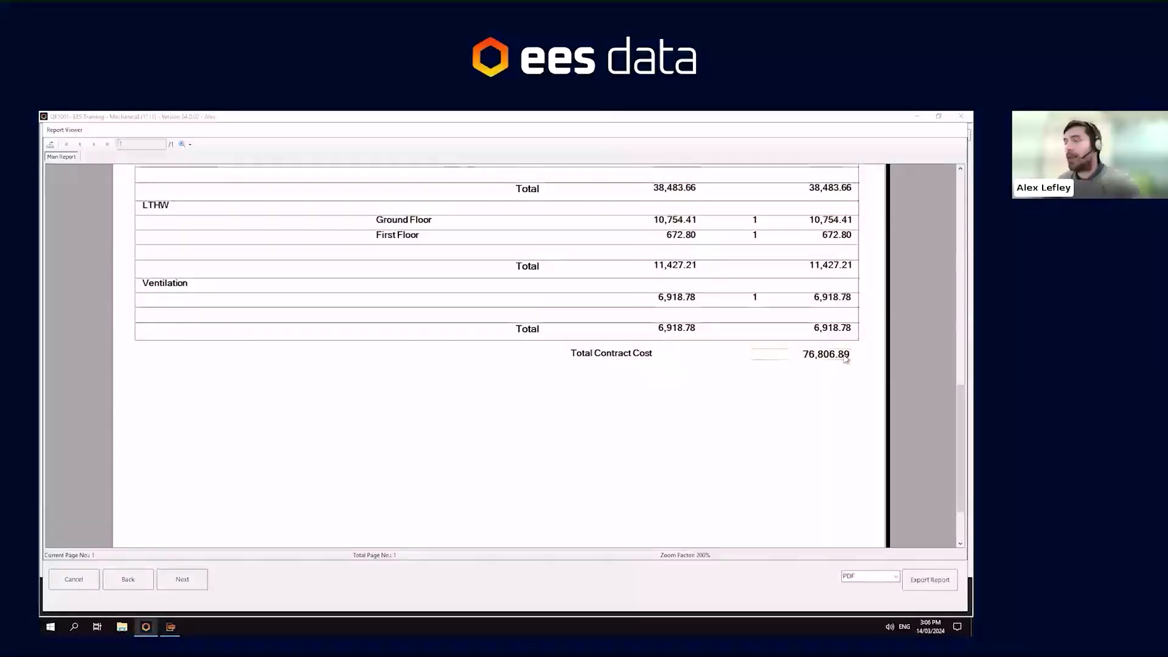
# Advance to the Bill Of Quantities report and examine its line items, section totals and grand total on both pages at 200% zoom
pyautogui.click(183, 580)
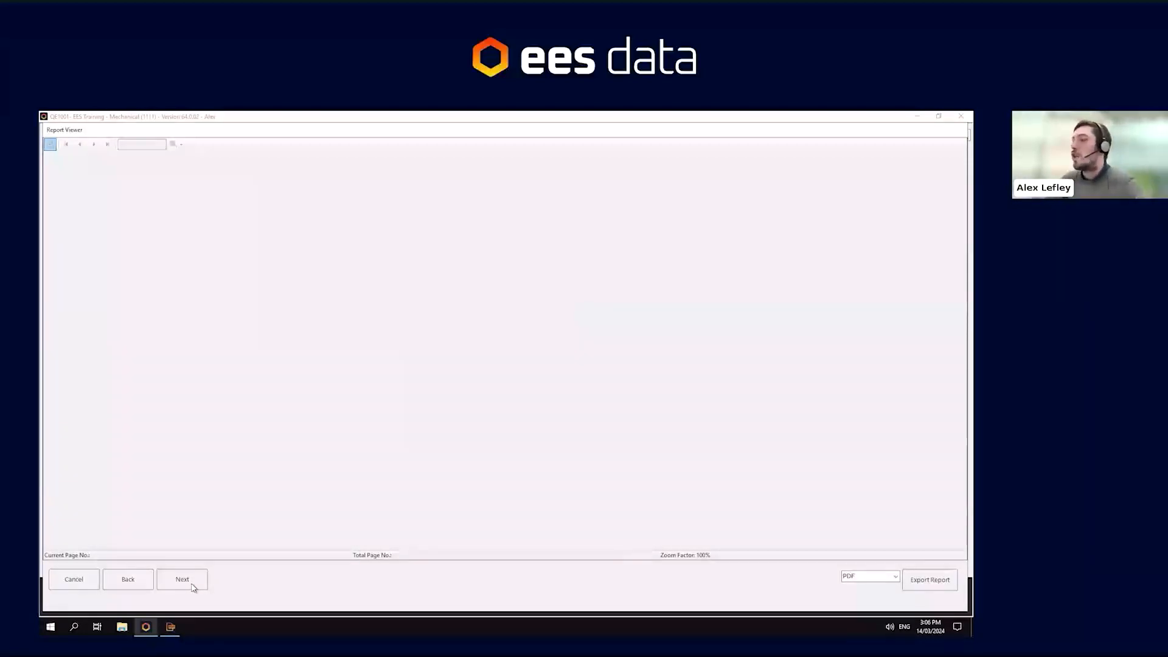
pyautogui.click(182, 579)
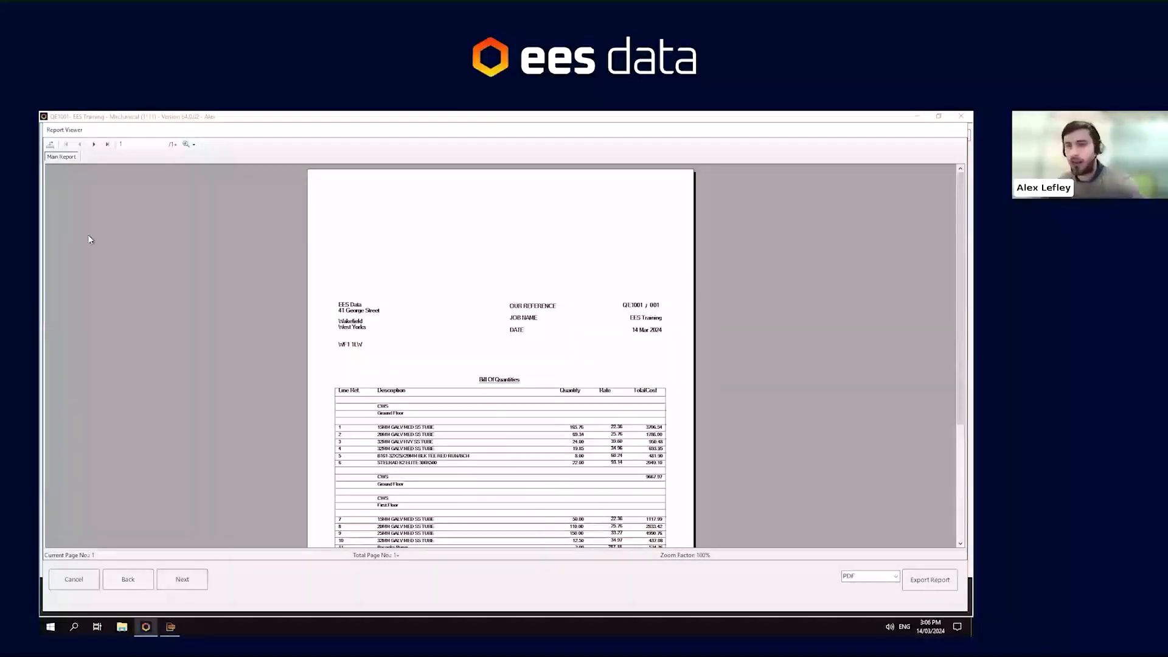
pyautogui.click(192, 144)
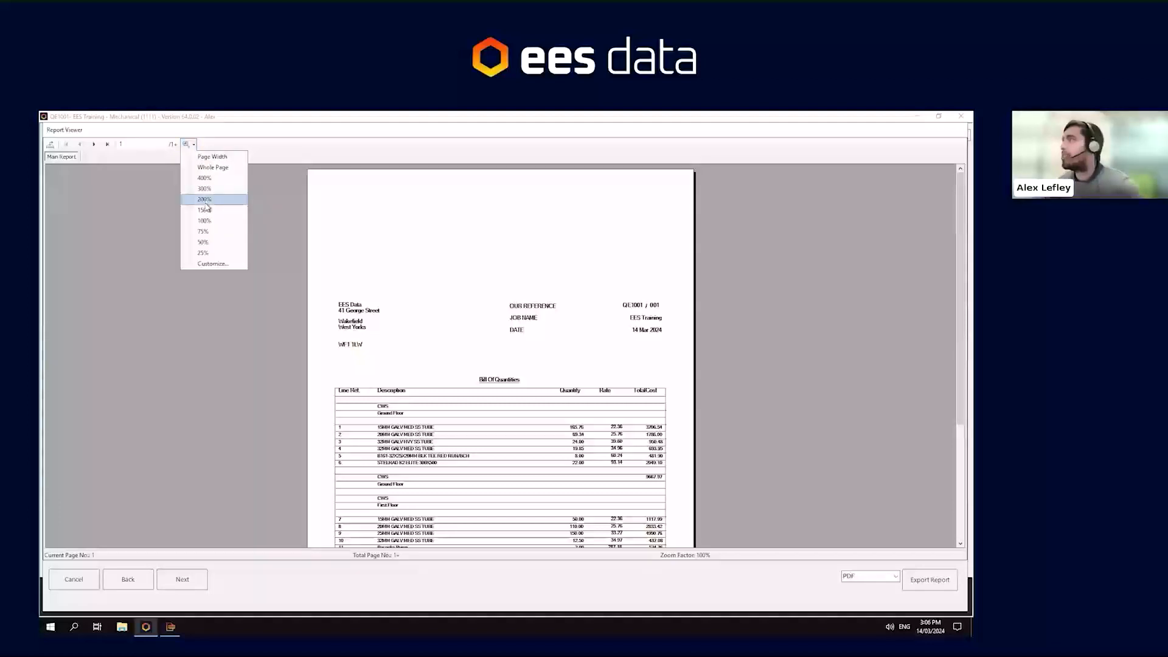
pyautogui.click(206, 203)
pyautogui.scroll(-1, 313, 204)
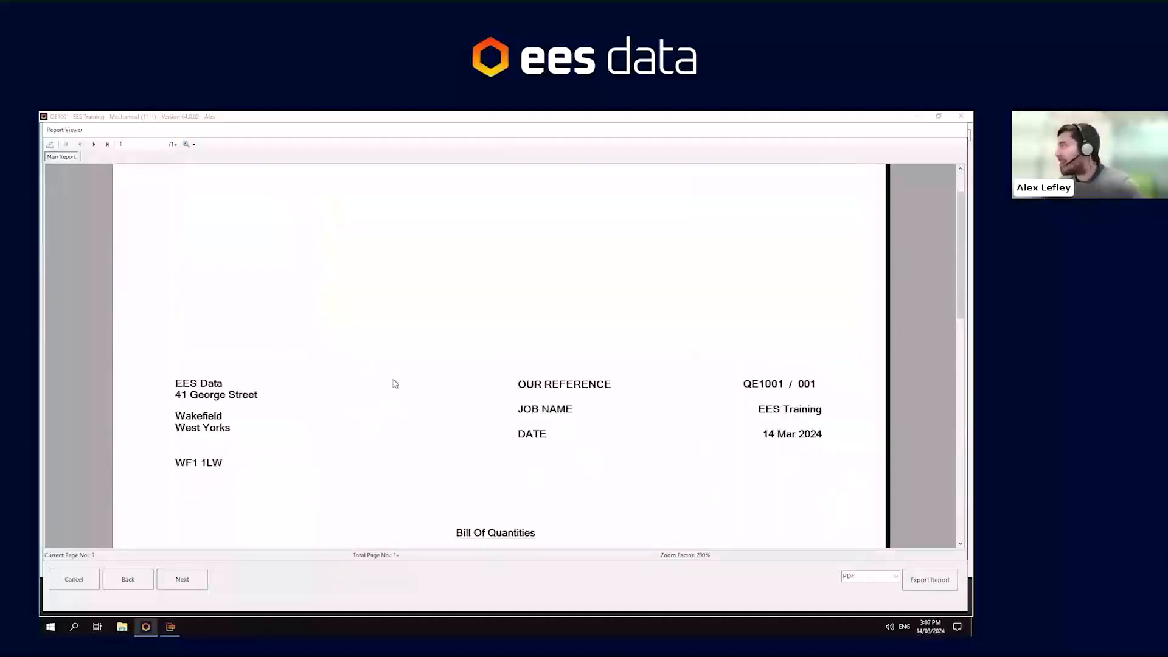
pyautogui.scroll(-3, 348, 423)
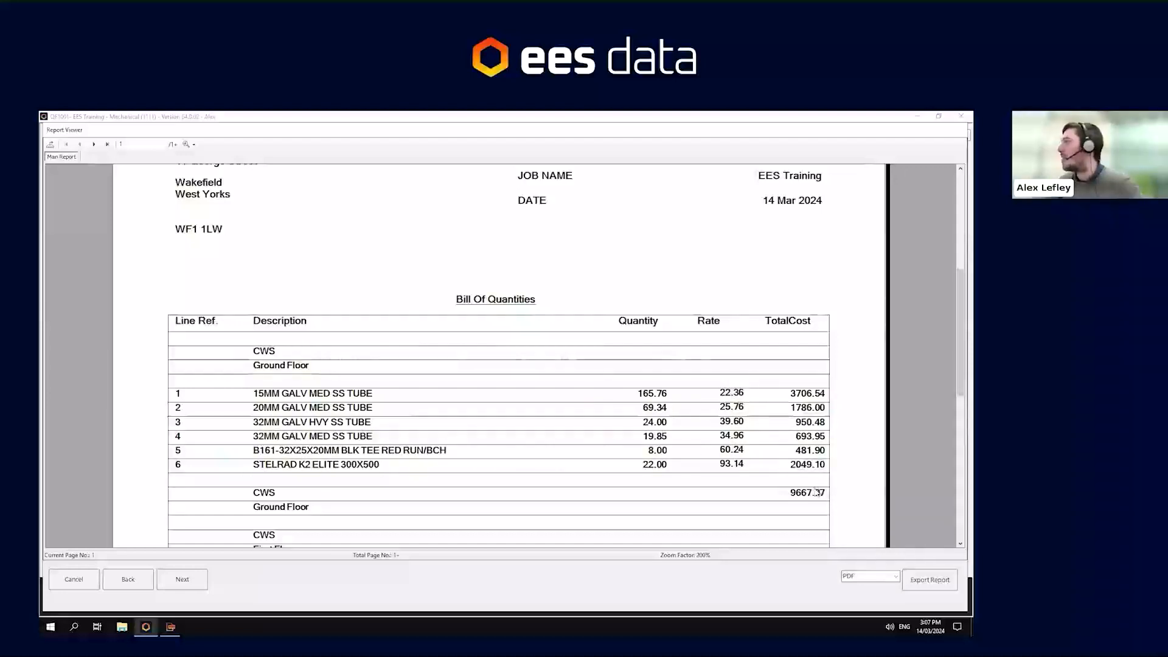
pyautogui.scroll(-4, 816, 493)
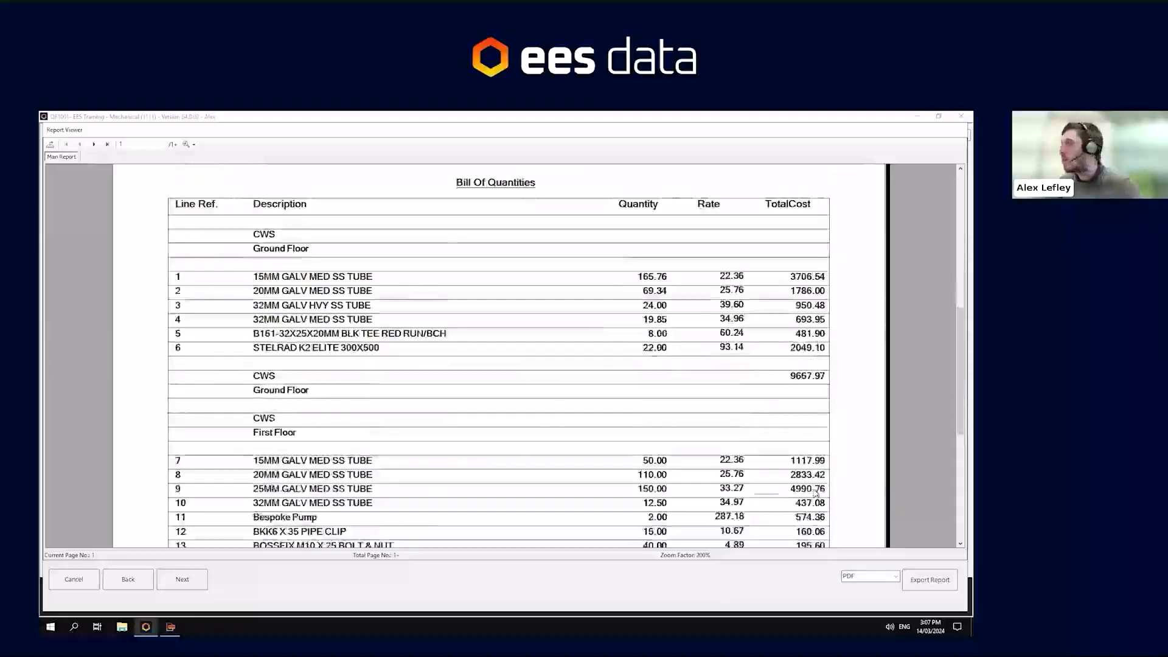
pyautogui.scroll(-2, 317, 319)
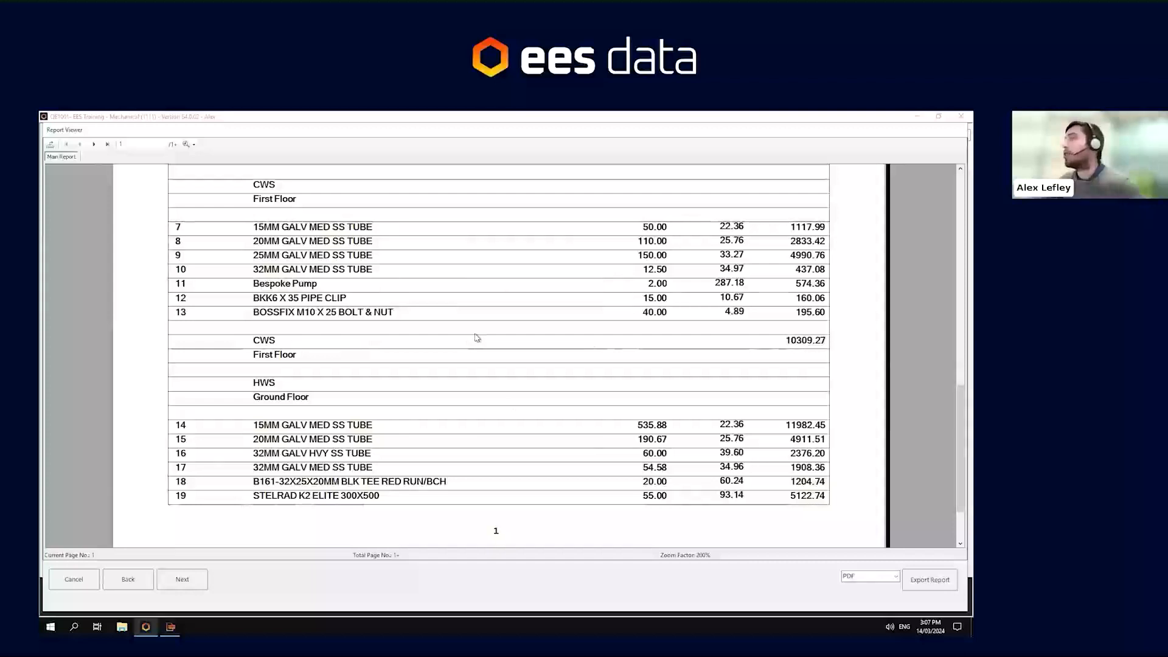
pyautogui.click(95, 146)
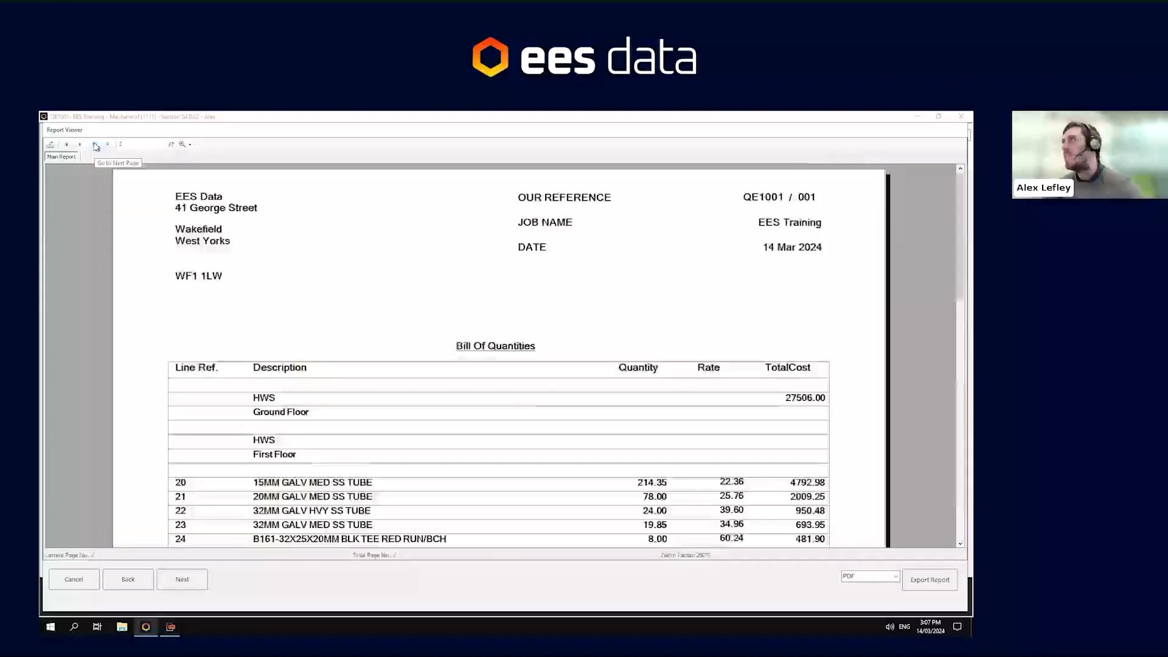
pyautogui.scroll(-3, 272, 321)
pyautogui.scroll(-10, 272, 321)
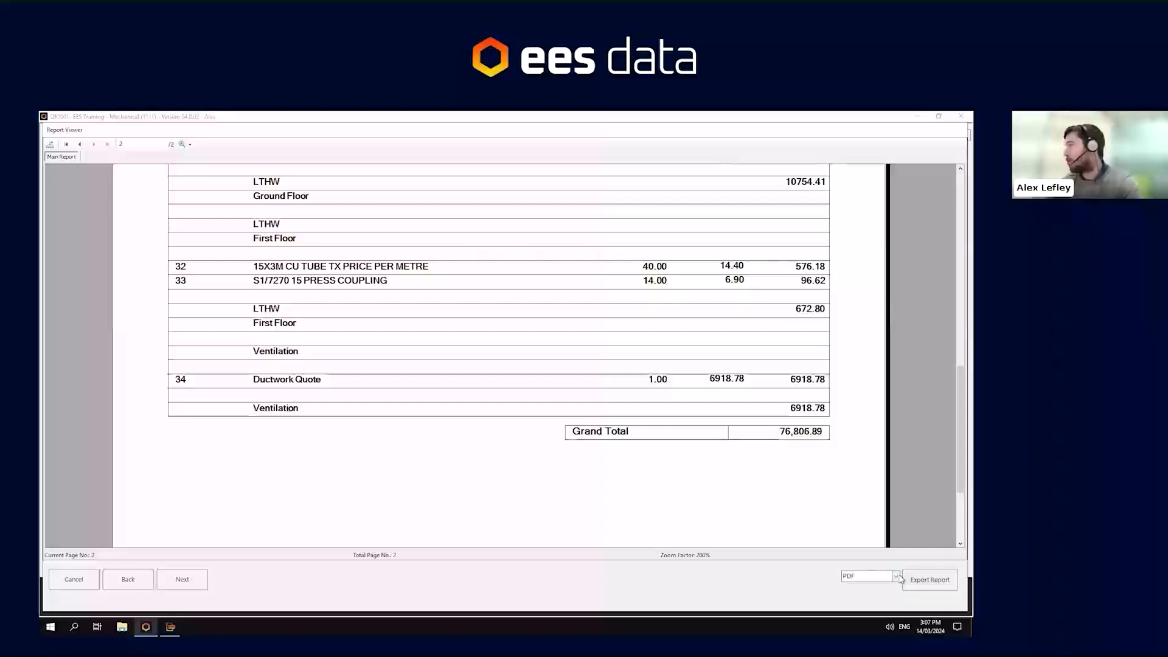
# Export the bill of quantities report as a PDF to the Imports - Exports folder, keeping the suggested file name
pyautogui.click(897, 577)
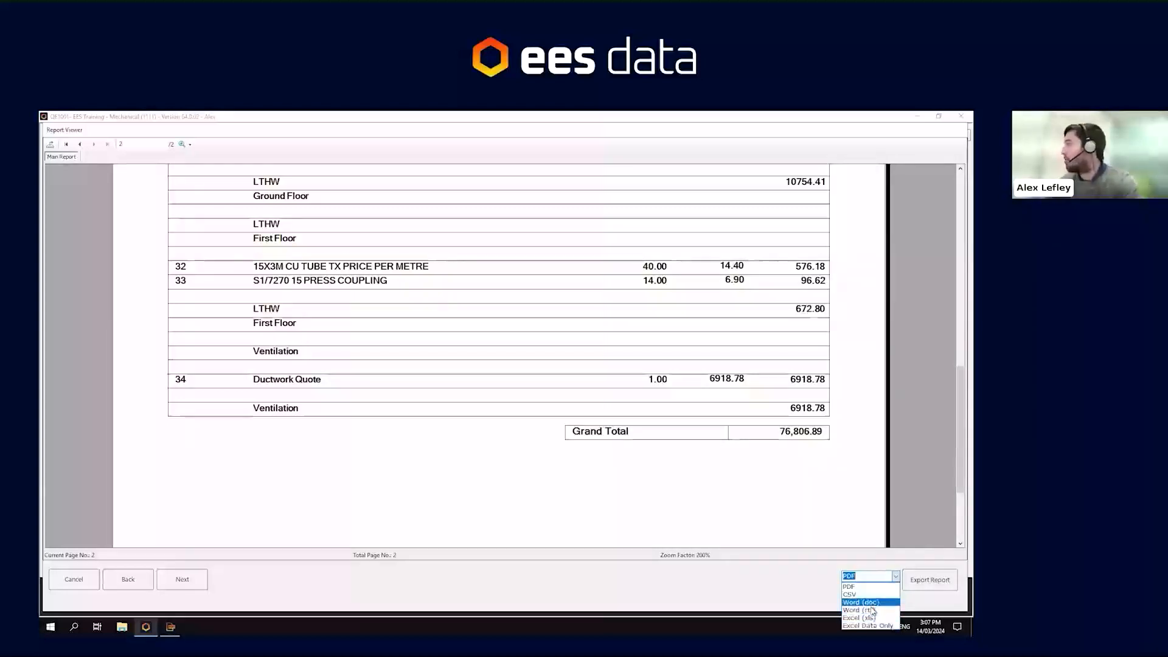
pyautogui.click(862, 575)
pyautogui.click(949, 590)
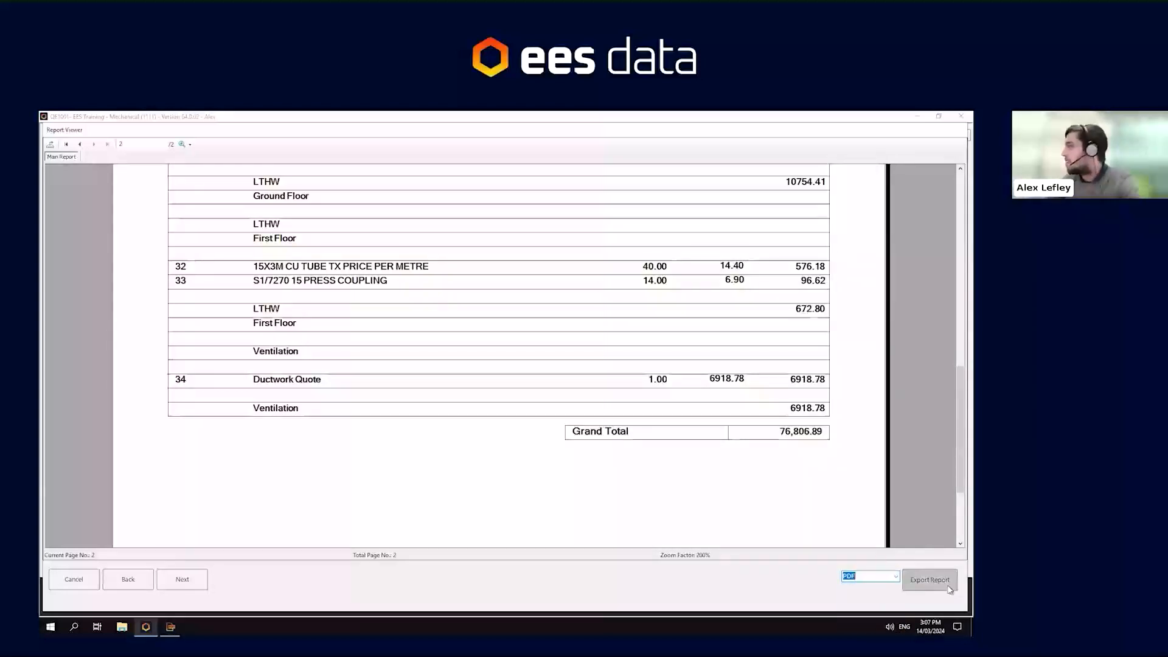
pyautogui.click(950, 590)
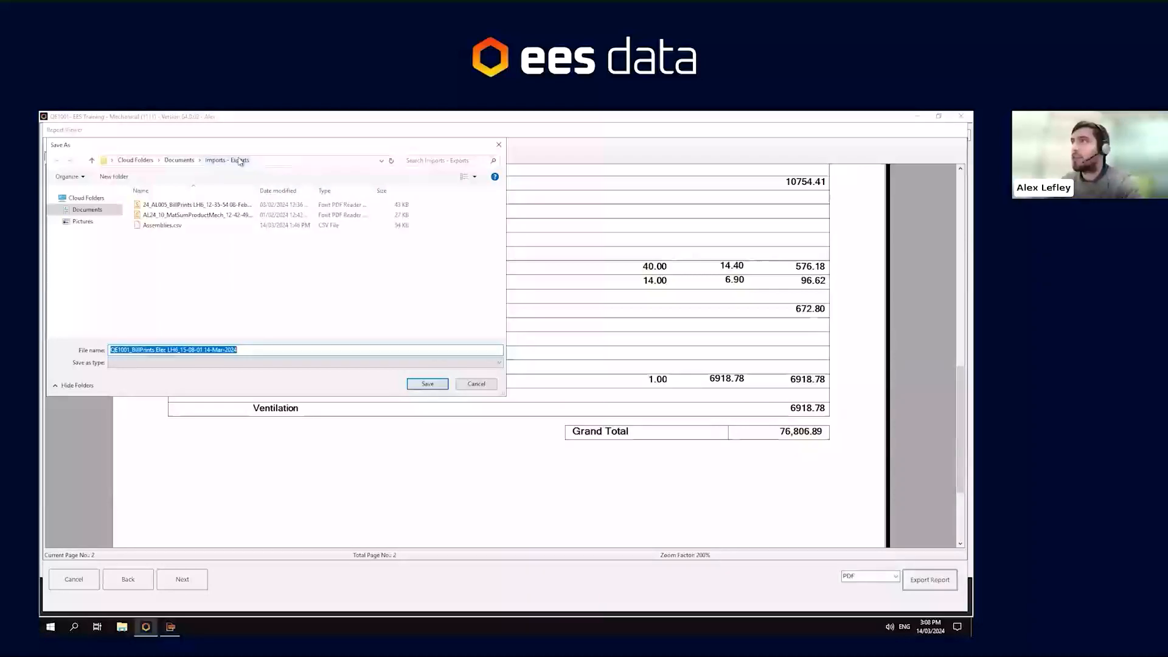
pyautogui.click(428, 384)
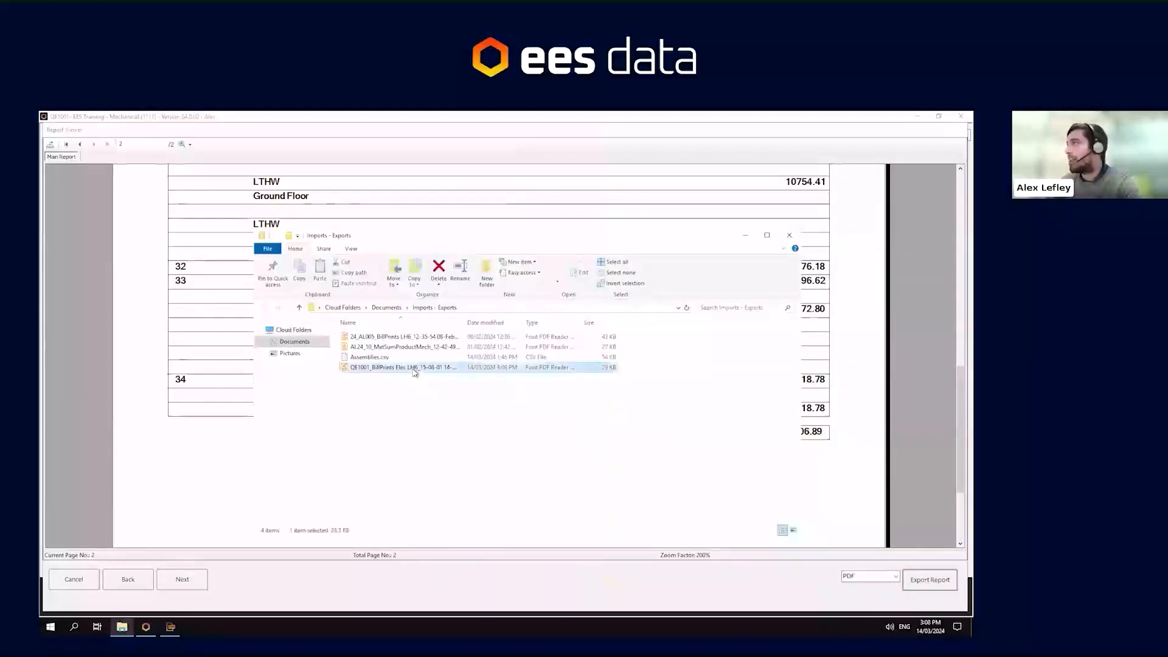
# Copy the exported bill PDF from the Imports - Exports folder to the local computer's desktop outside the remote session
pyautogui.rightClick(415, 371)
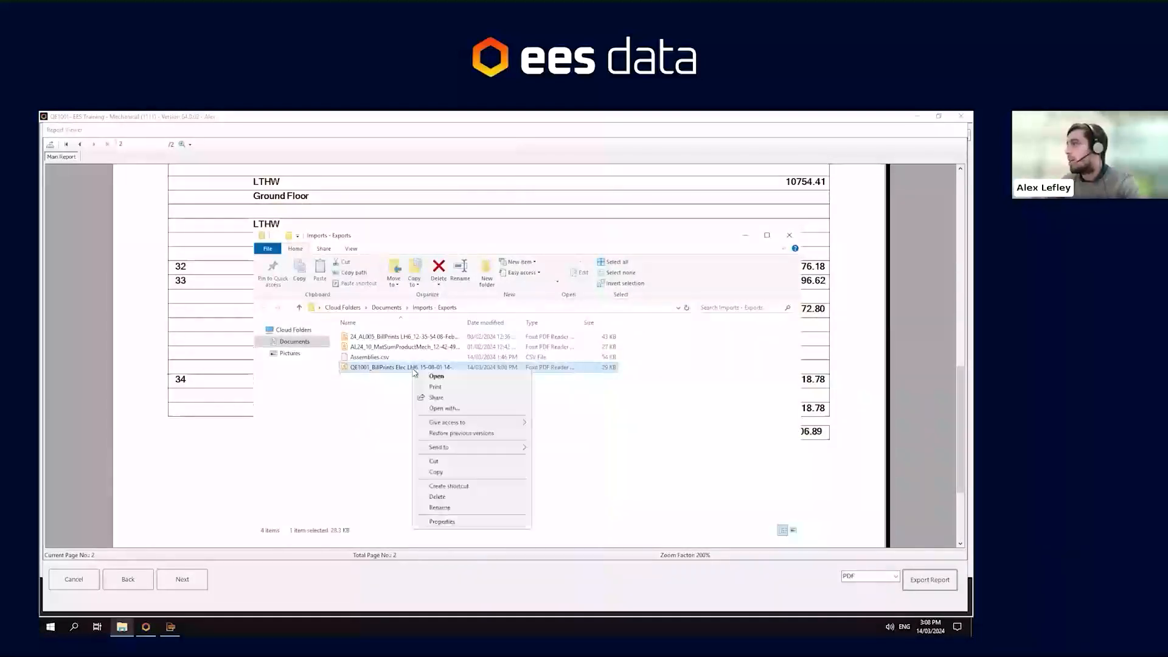
pyautogui.click(426, 472)
pyautogui.moveTo(589, 117)
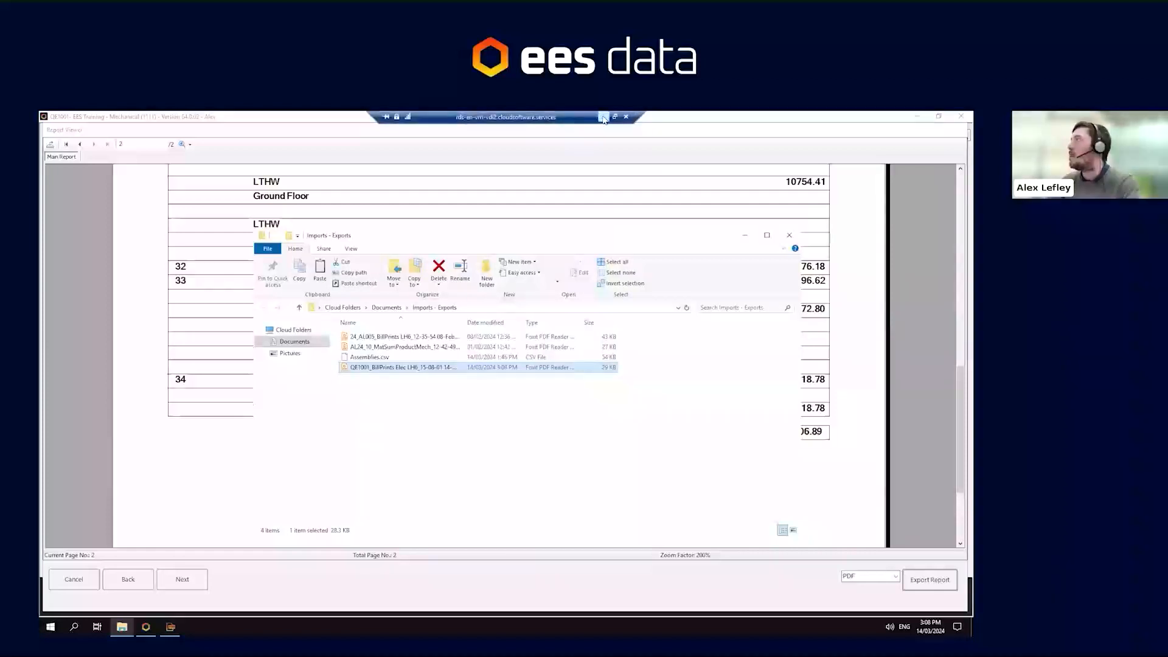
pyautogui.click(603, 117)
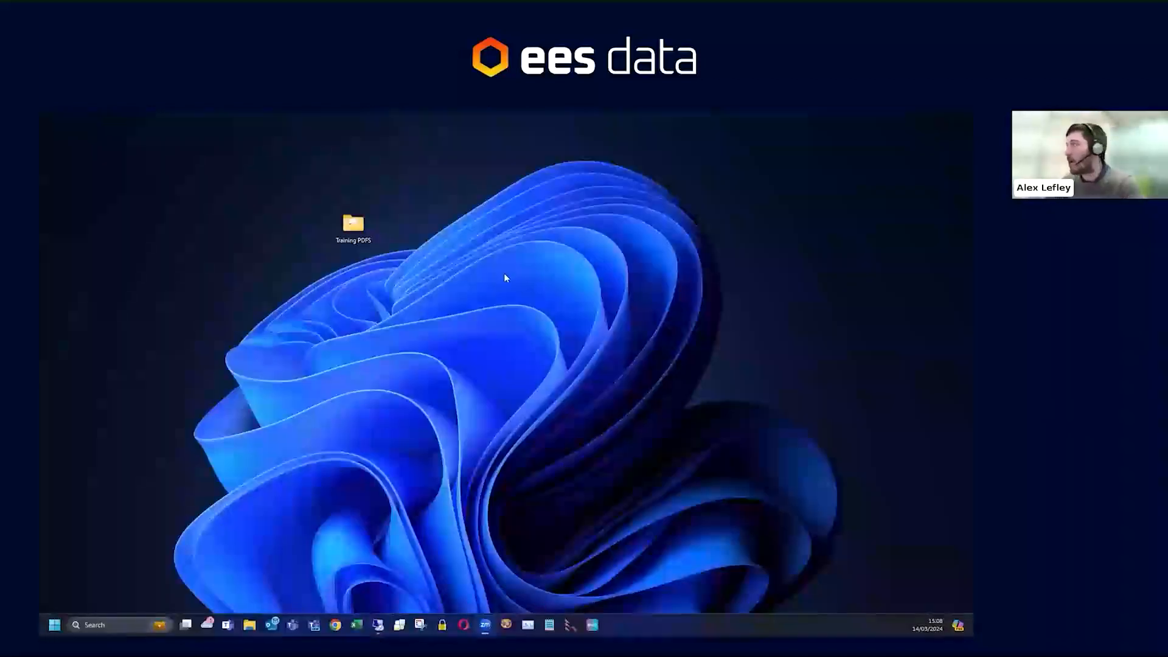
pyautogui.rightClick(305, 230)
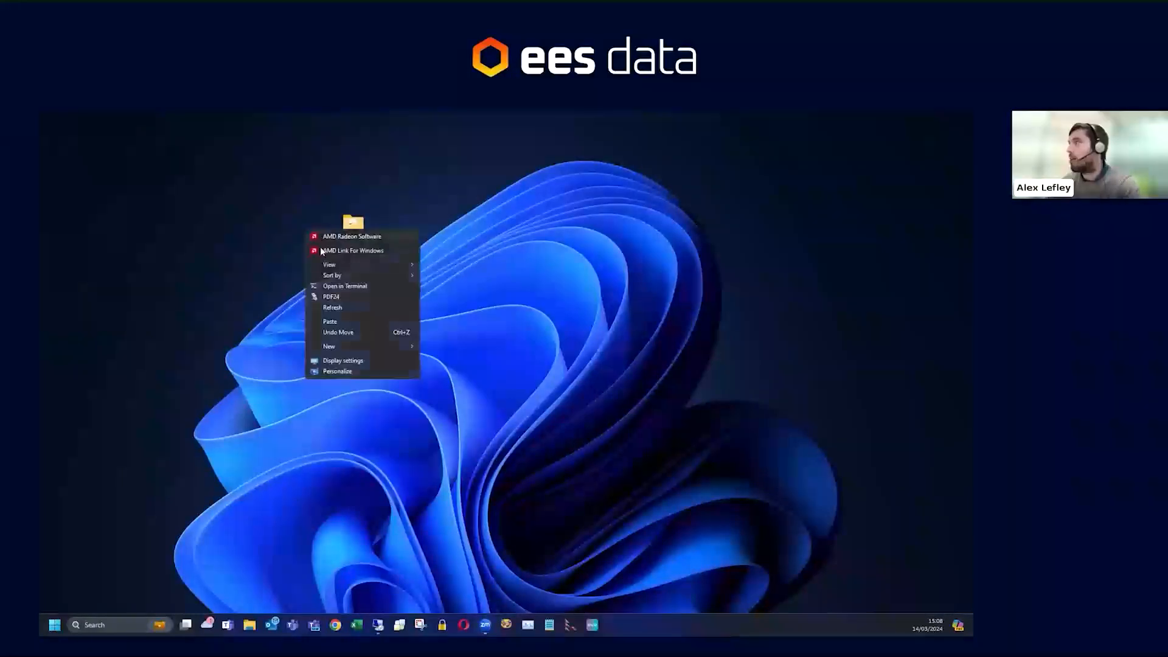
pyautogui.click(325, 320)
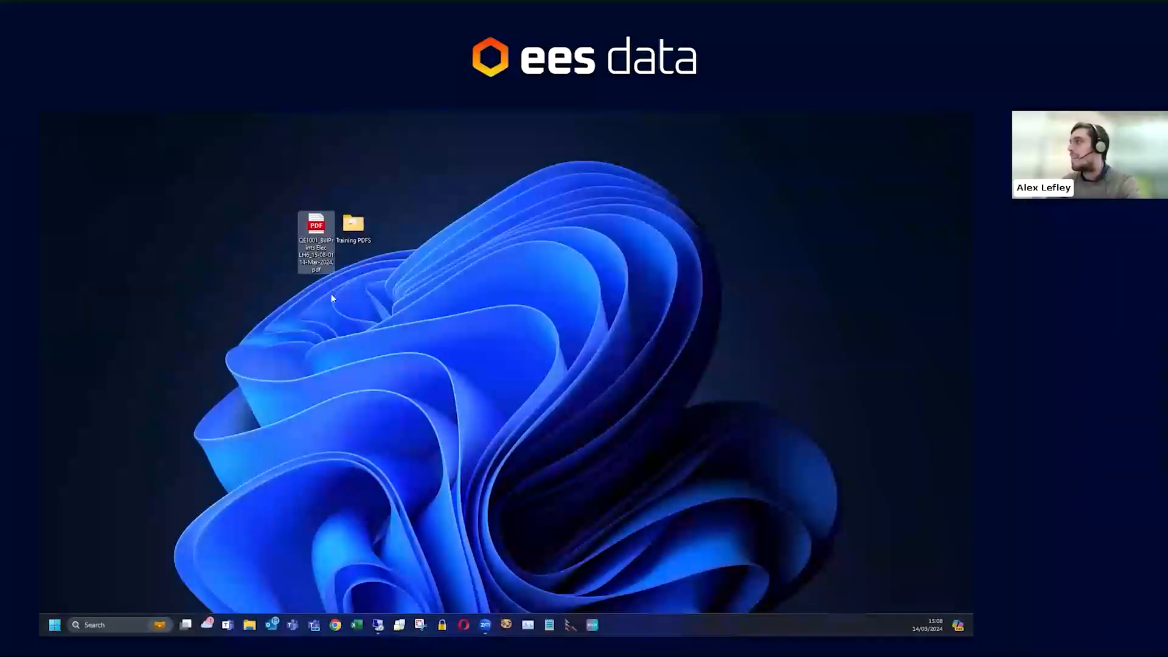
# Open the copied PDF and examine its bill of quantities, and return to the remote EES session and close the report viewer
pyautogui.doubleClick(322, 232)
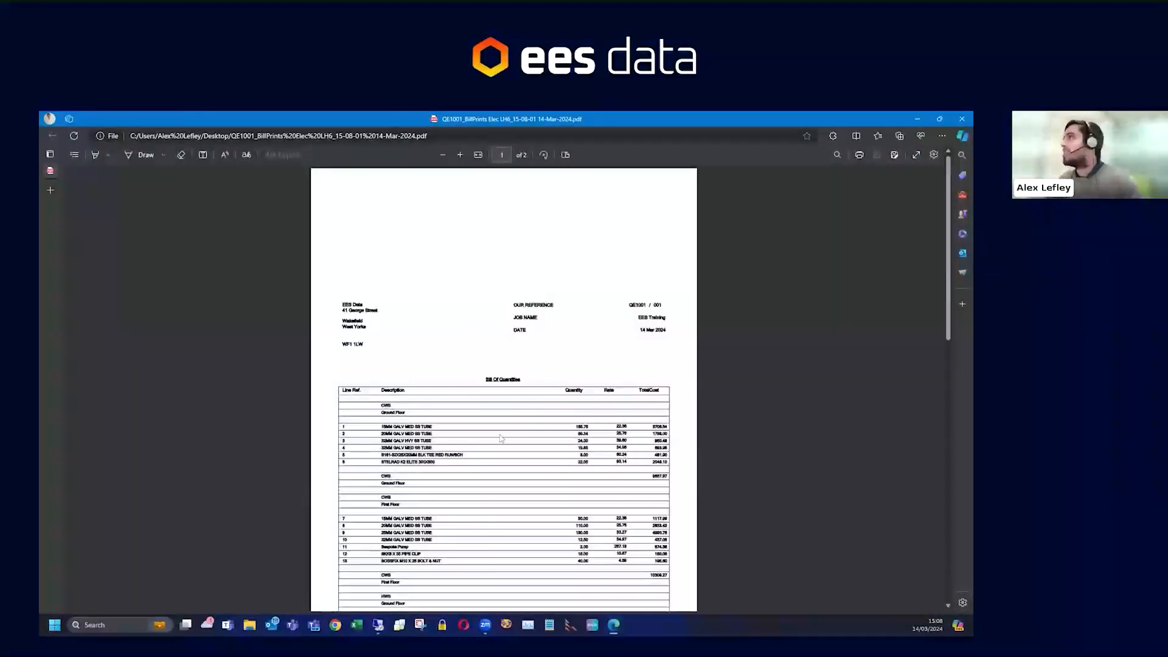
pyautogui.scroll(3, 482, 435)
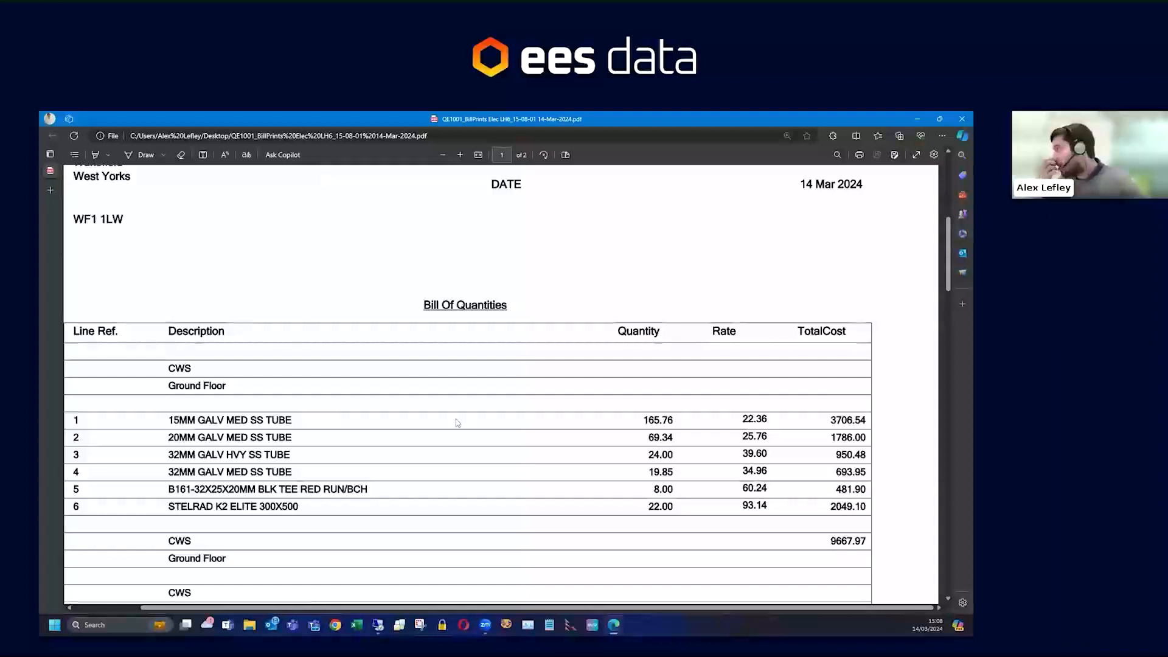
pyautogui.scroll(3, 457, 289)
pyautogui.scroll(3, 456, 289)
pyautogui.scroll(-7, 457, 290)
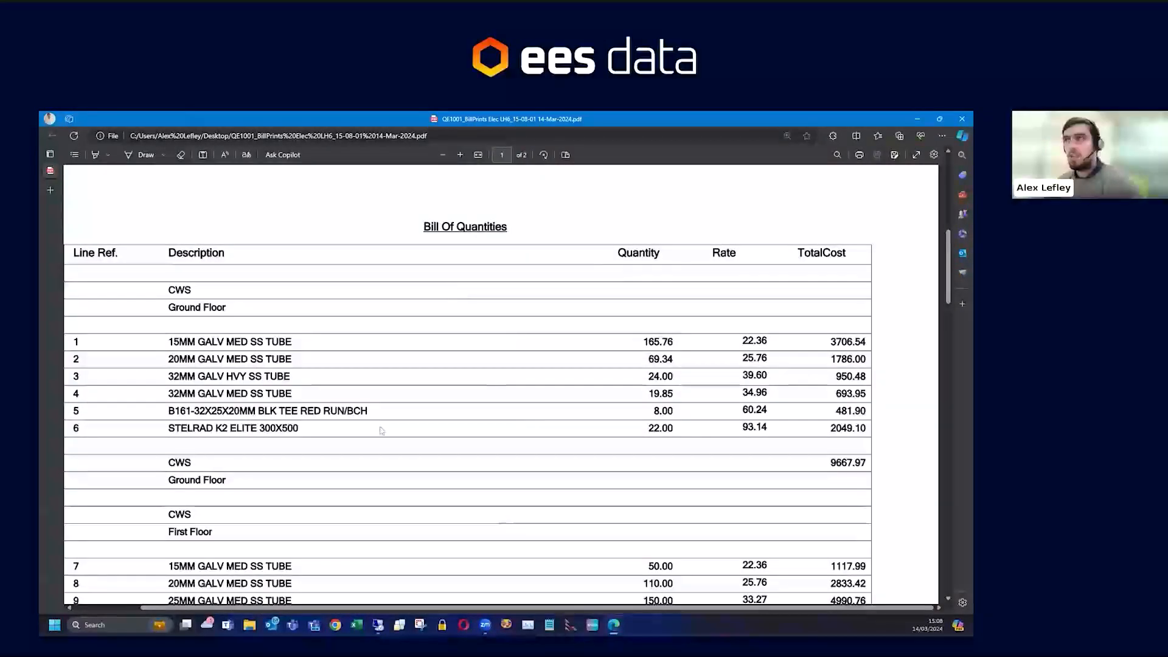
pyautogui.scroll(-2, 495, 408)
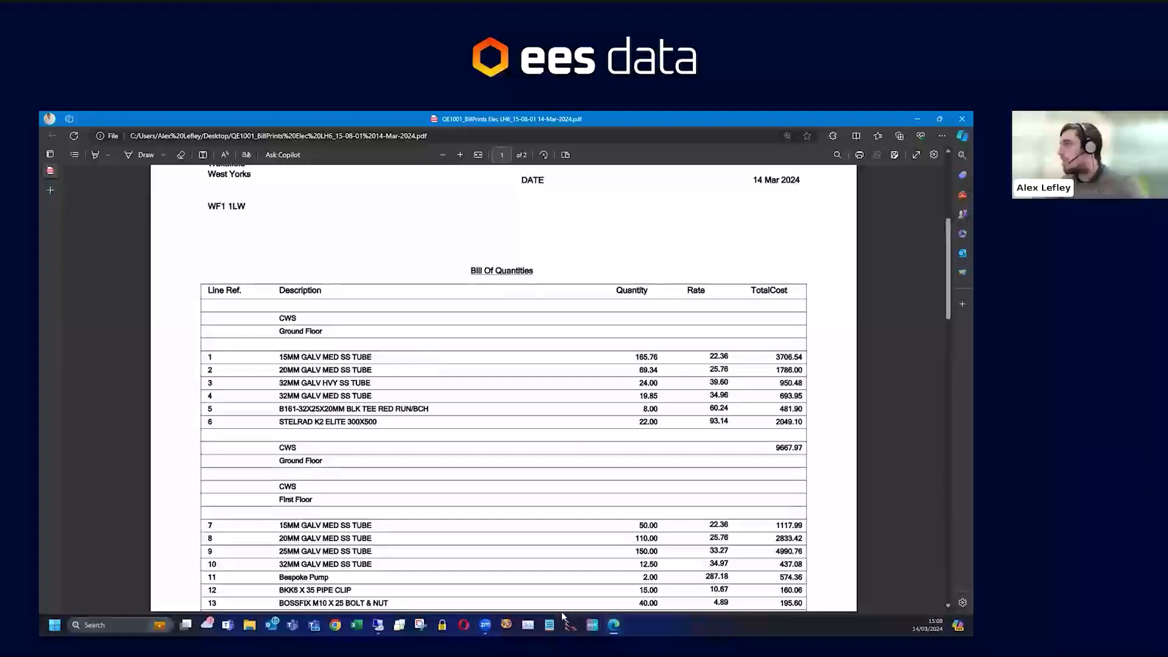
pyautogui.click(378, 625)
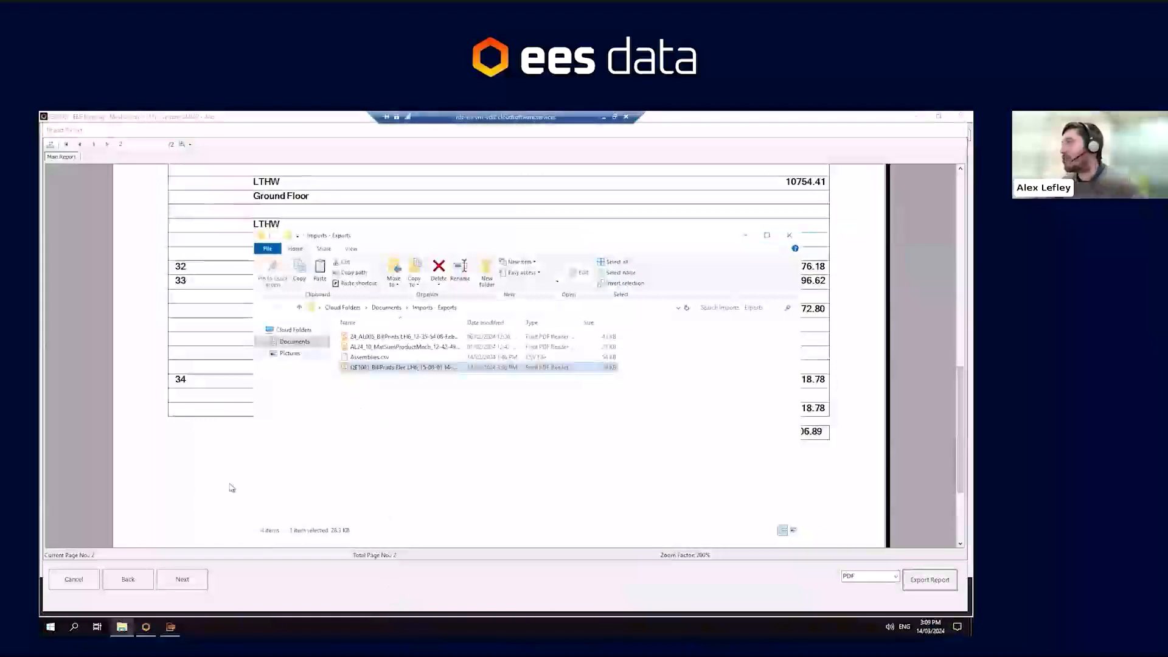
pyautogui.click(74, 579)
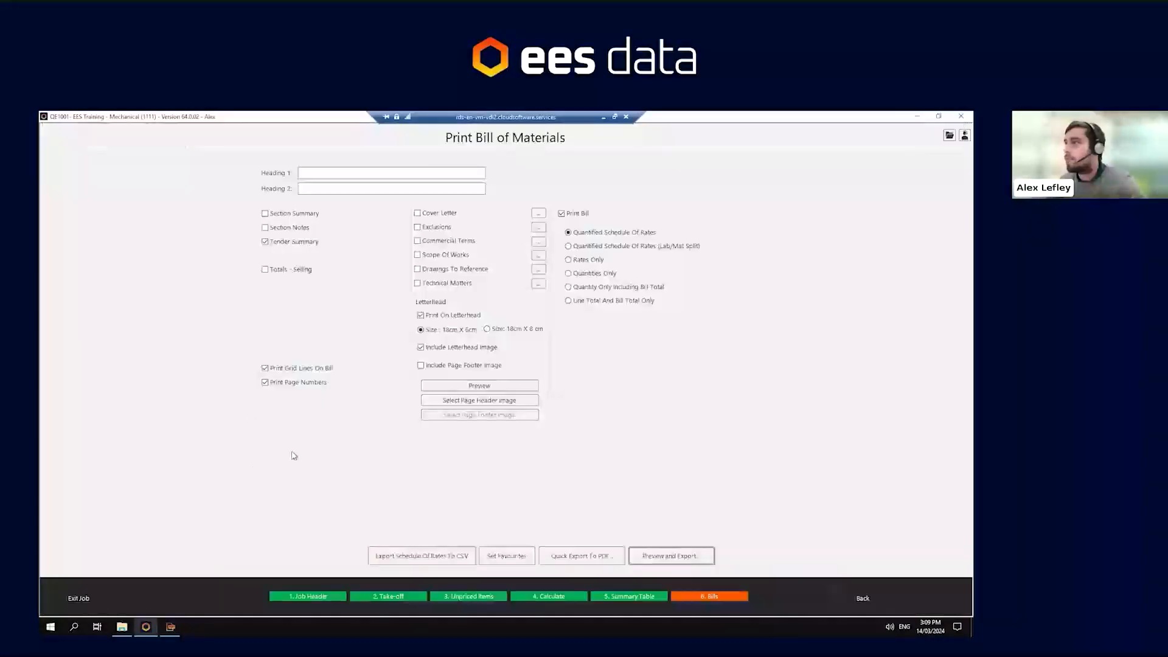